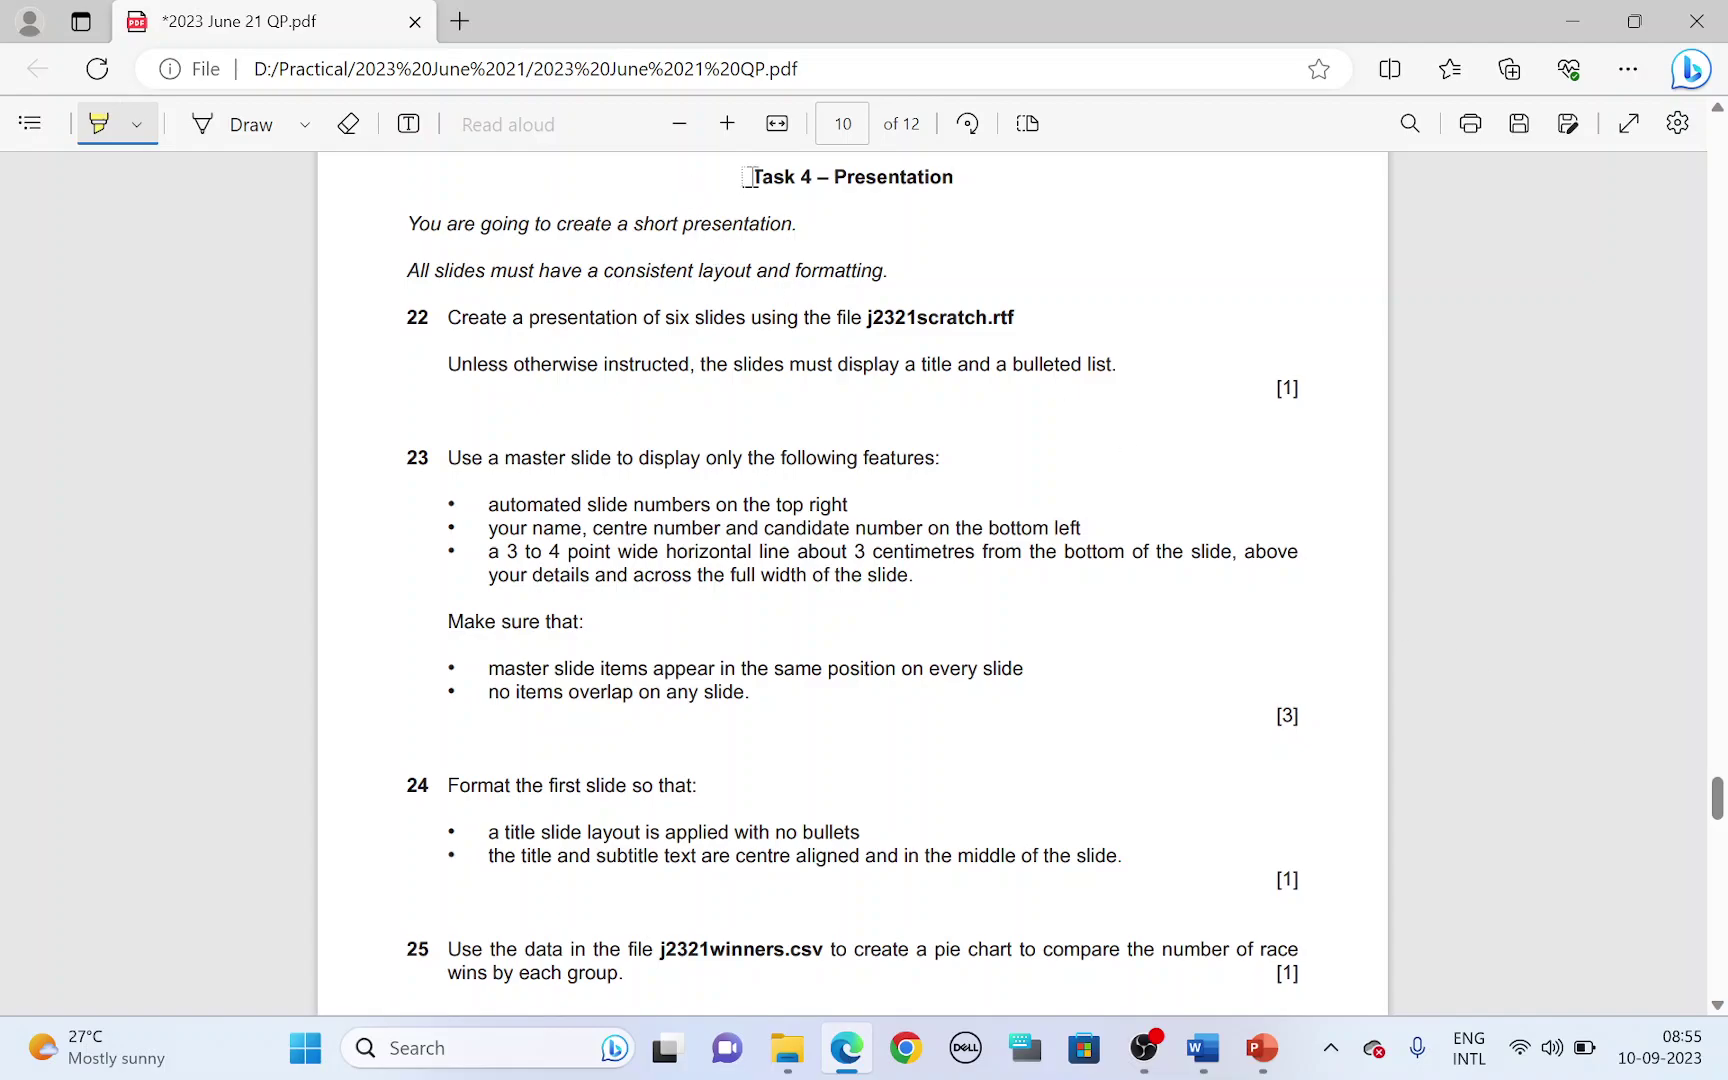
- Highlight the 'Task 4 – Presentation' heading in yellow in the exam paper PDF
left_click_drag(747, 176, 944, 180)
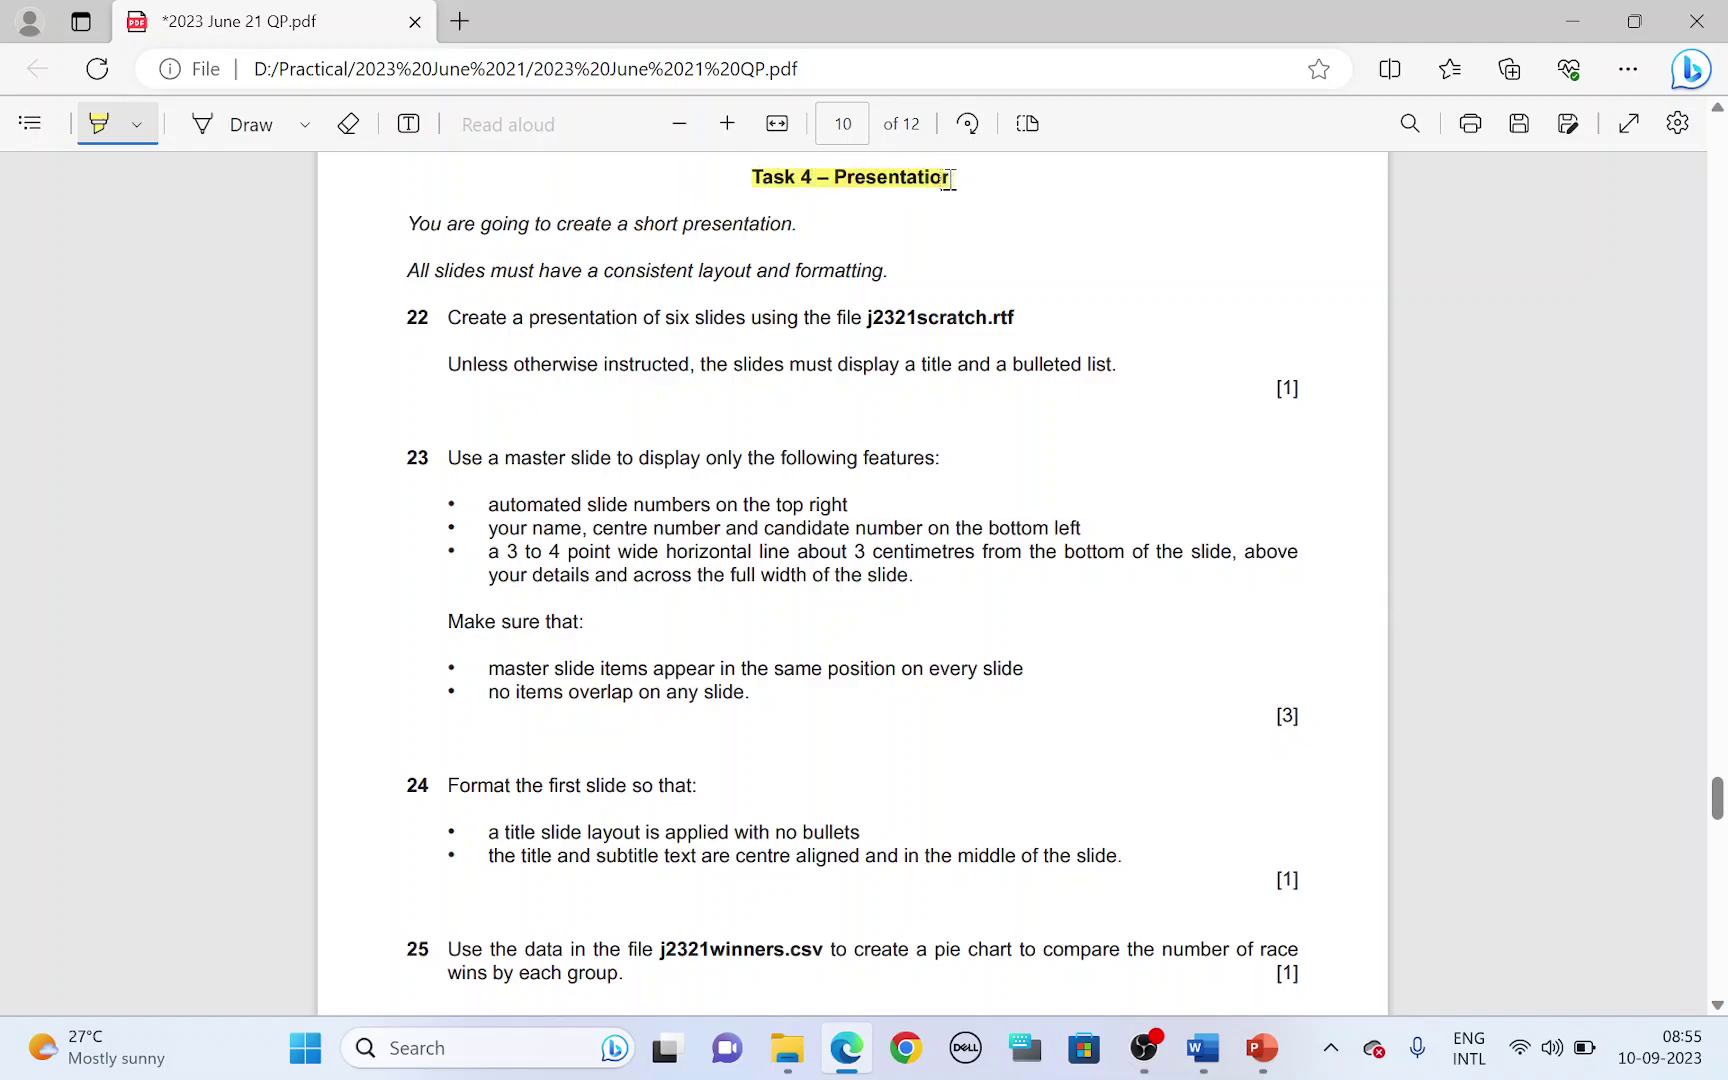
- Create a new blank presentation and start saving it with Save As
left_click(1262, 1047)
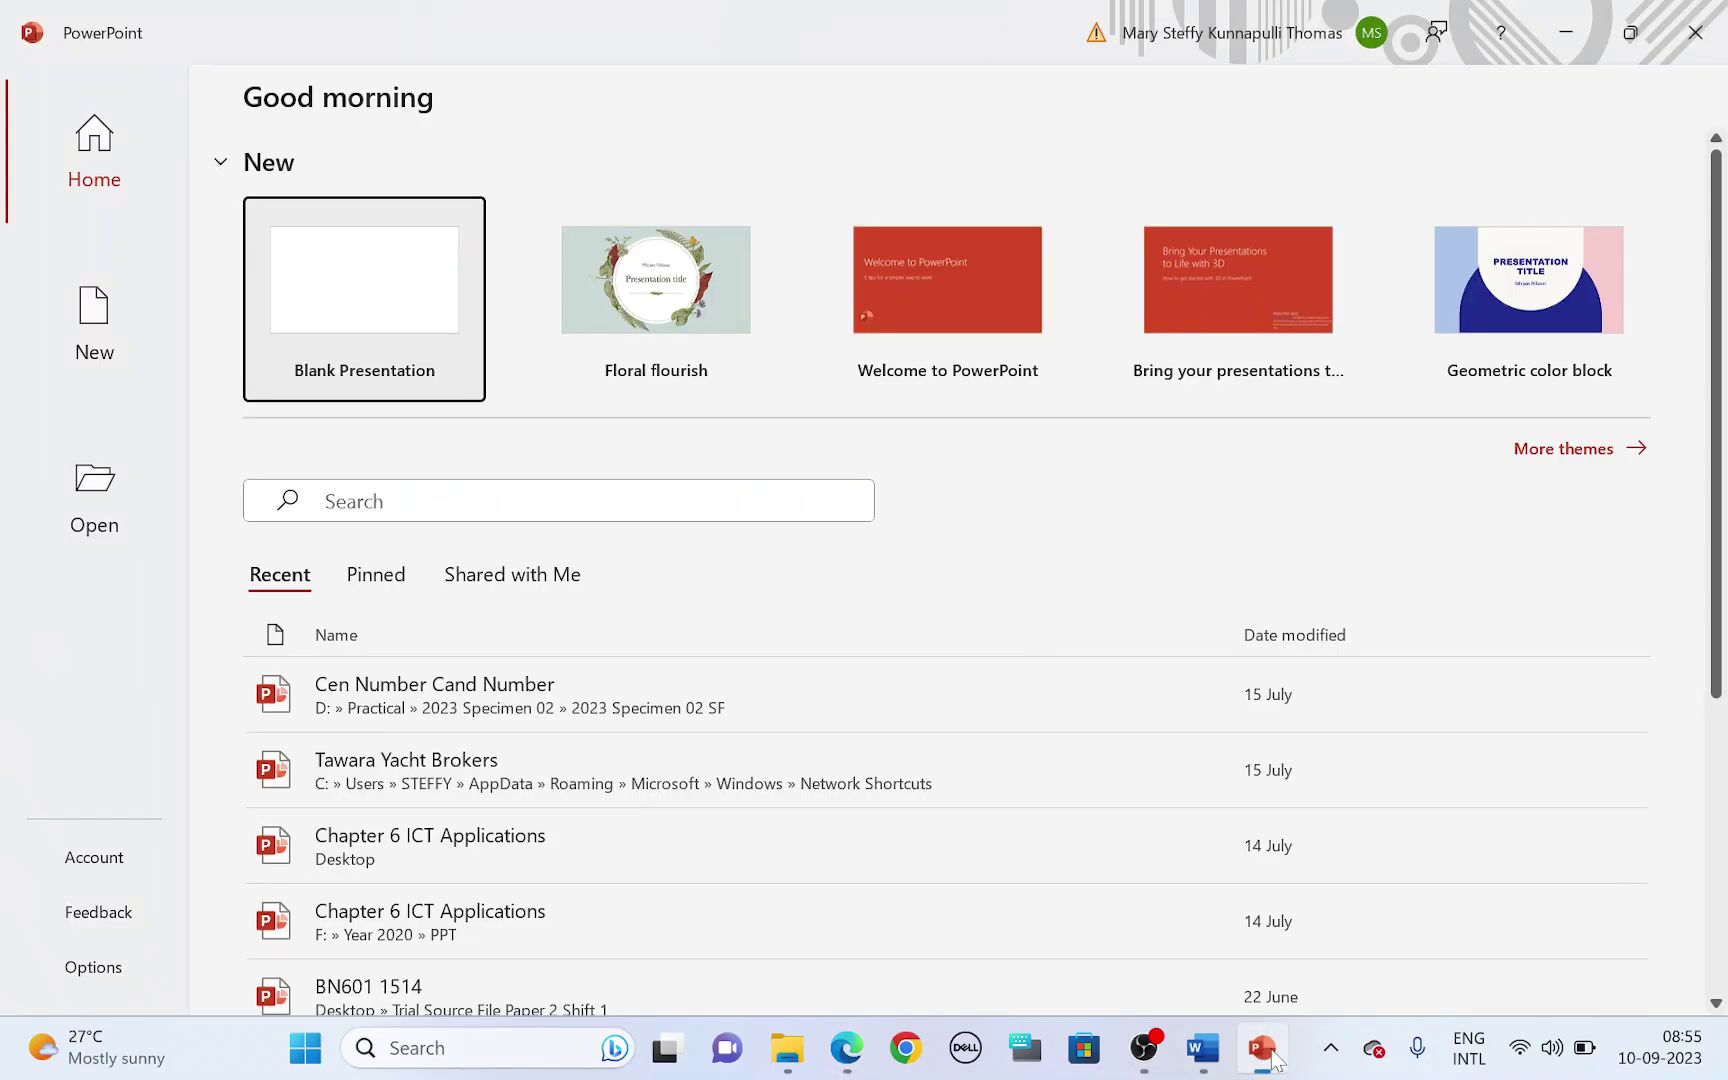
left_click(328, 302)
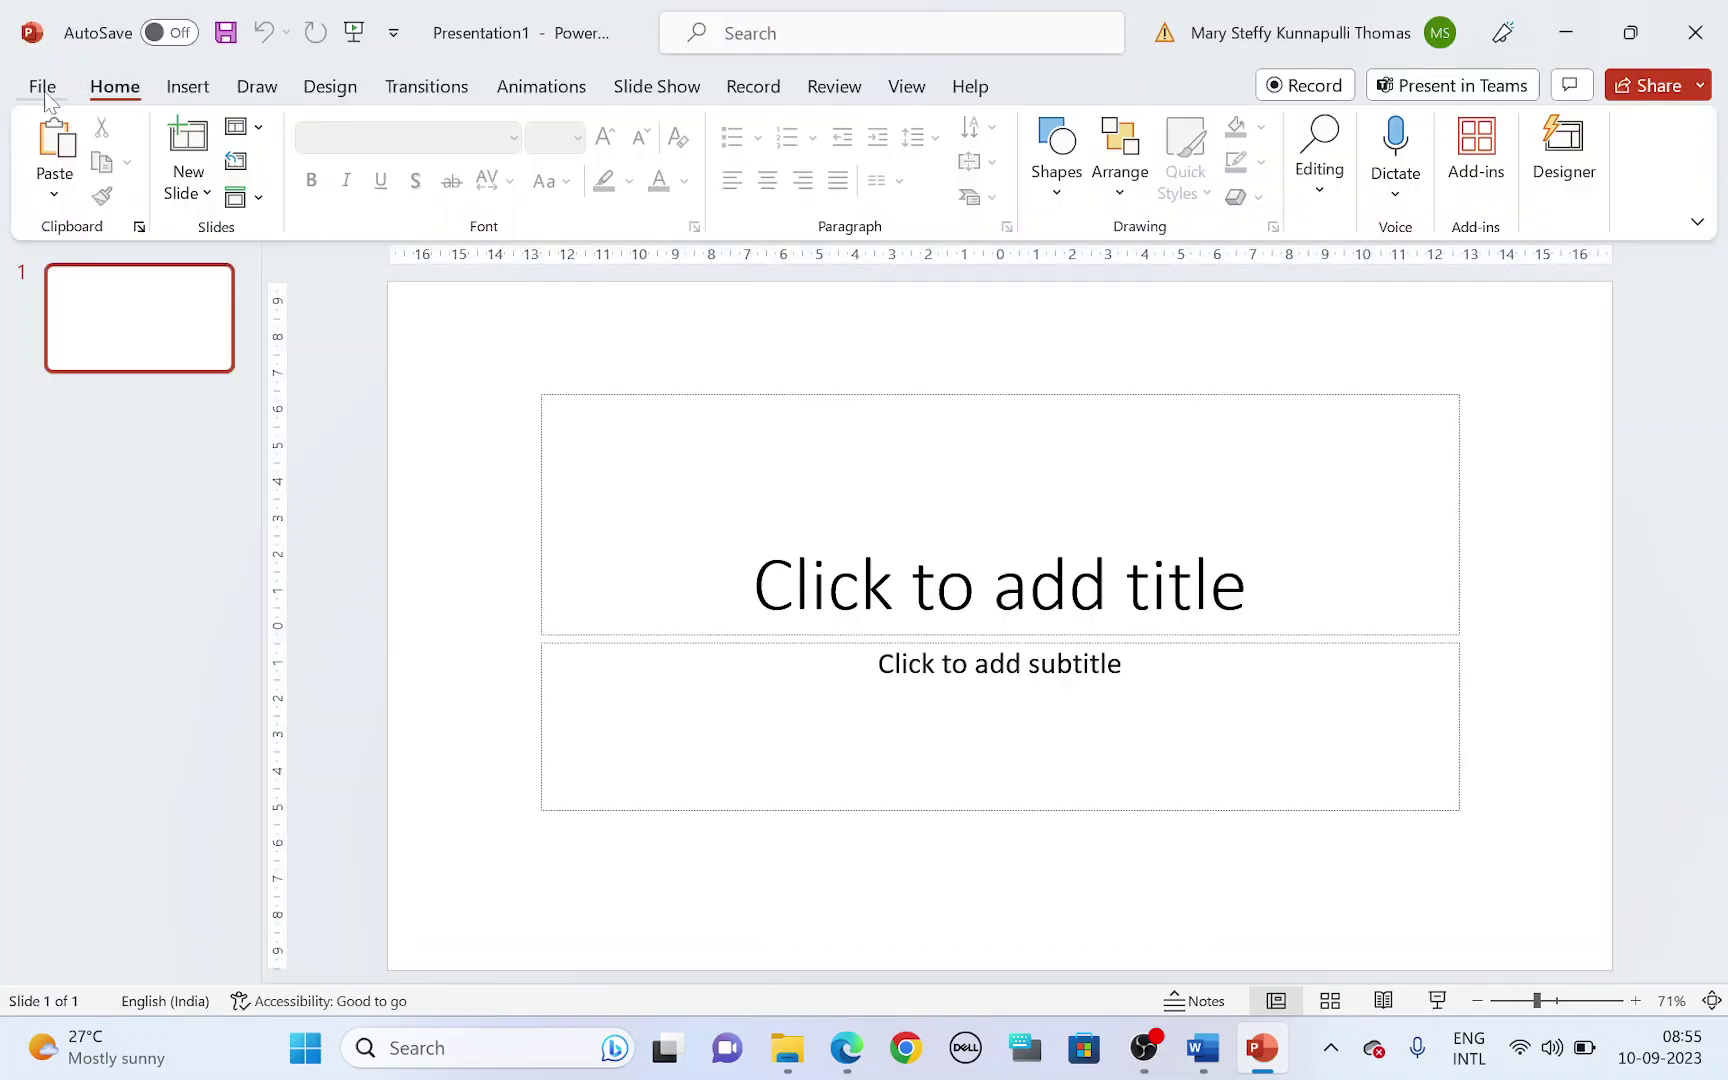
left_click(43, 87)
left_click(117, 505)
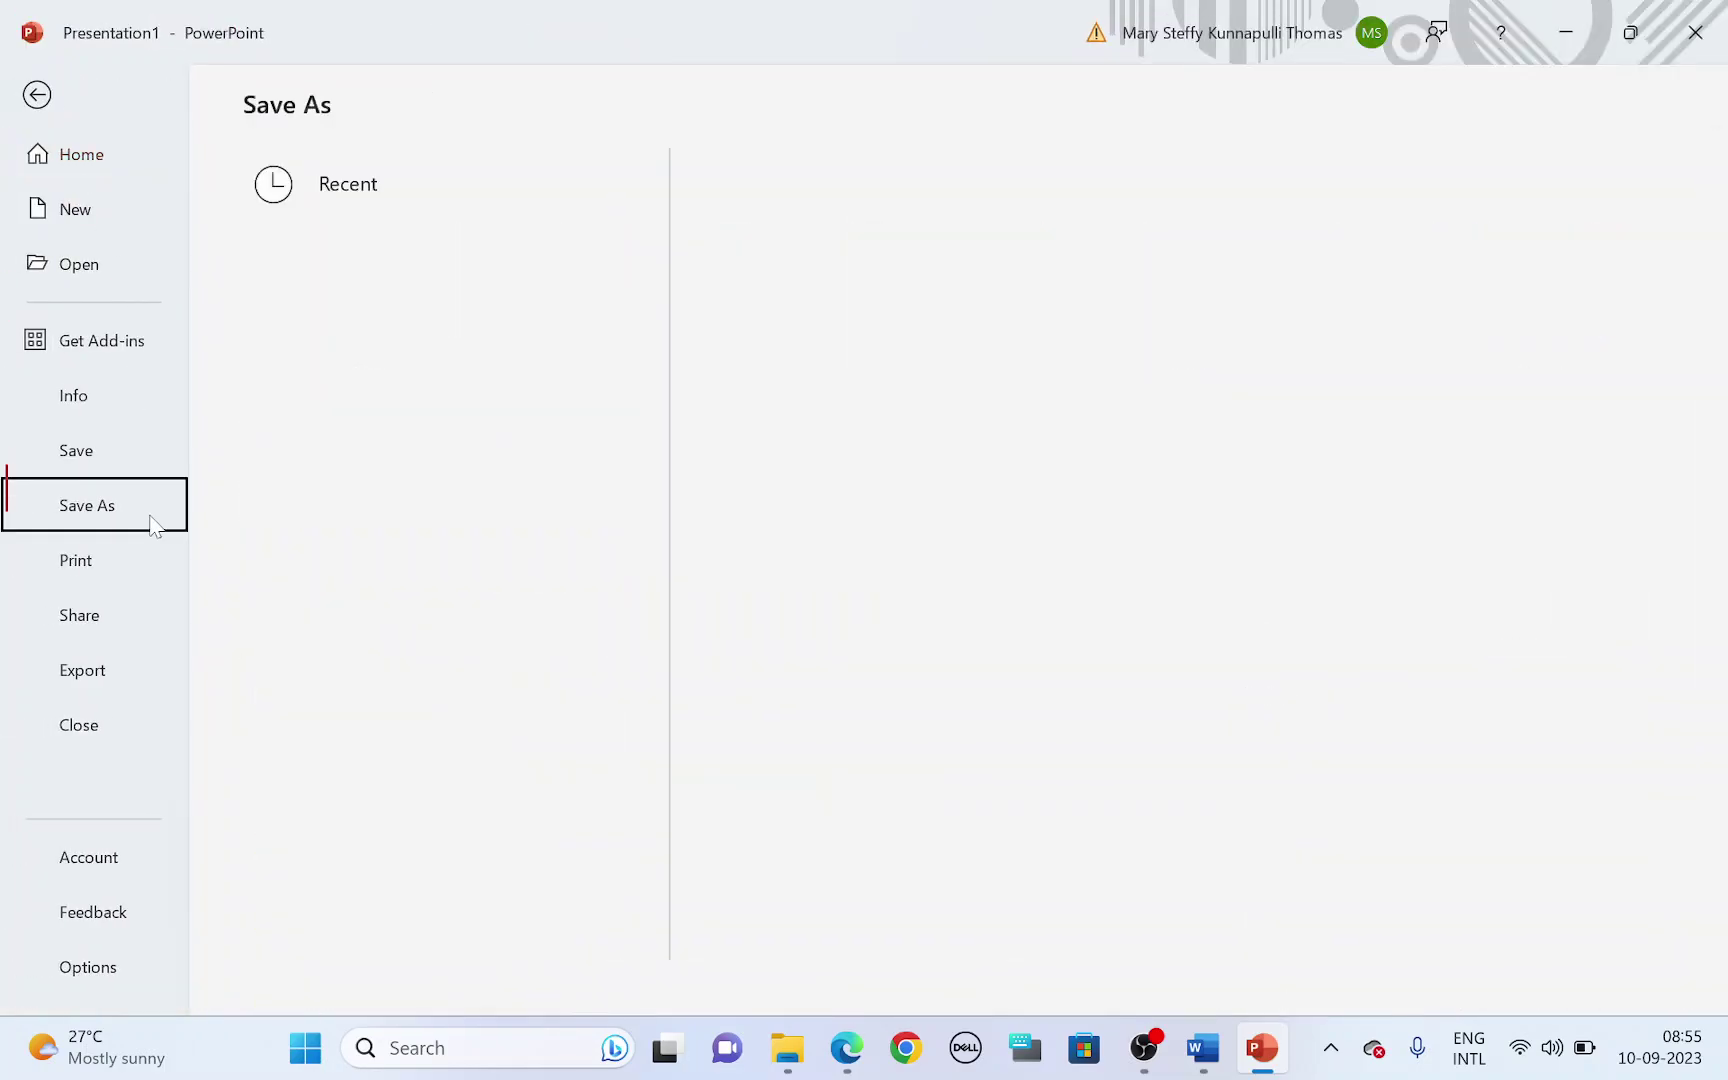
left_click(331, 557)
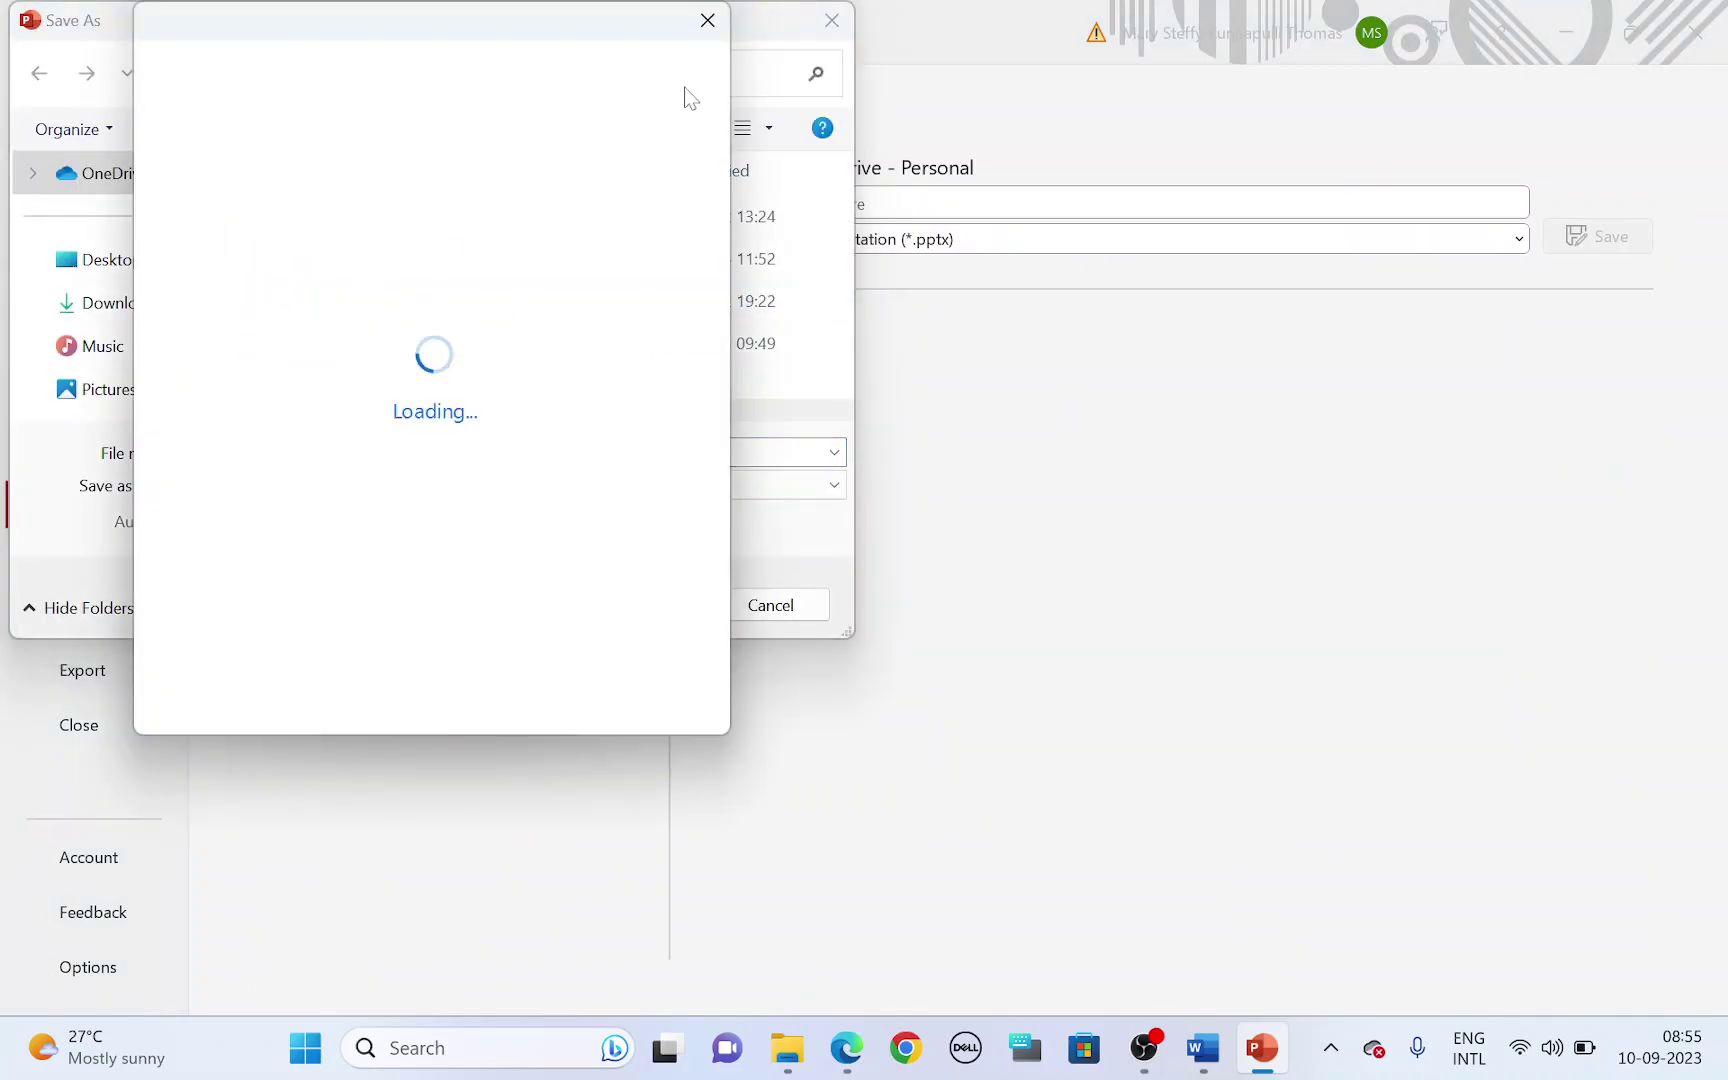
left_click(707, 20)
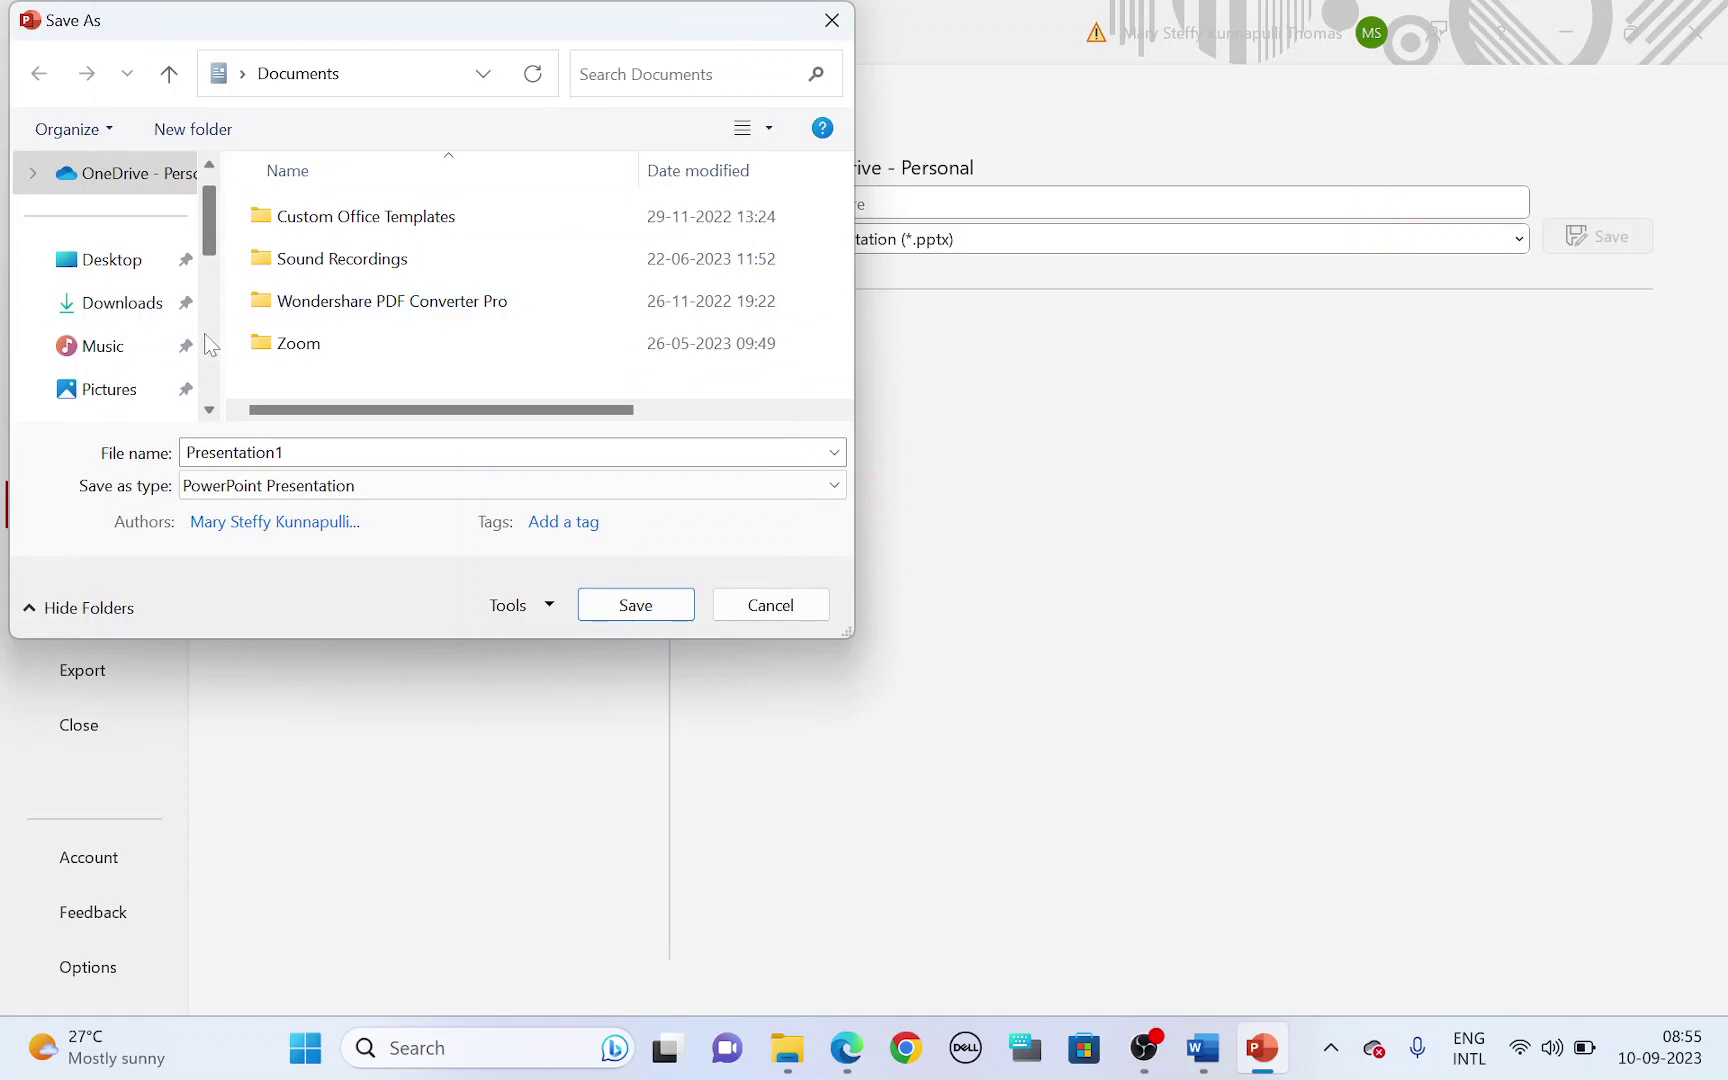
scroll(210, 345, "down", 2)
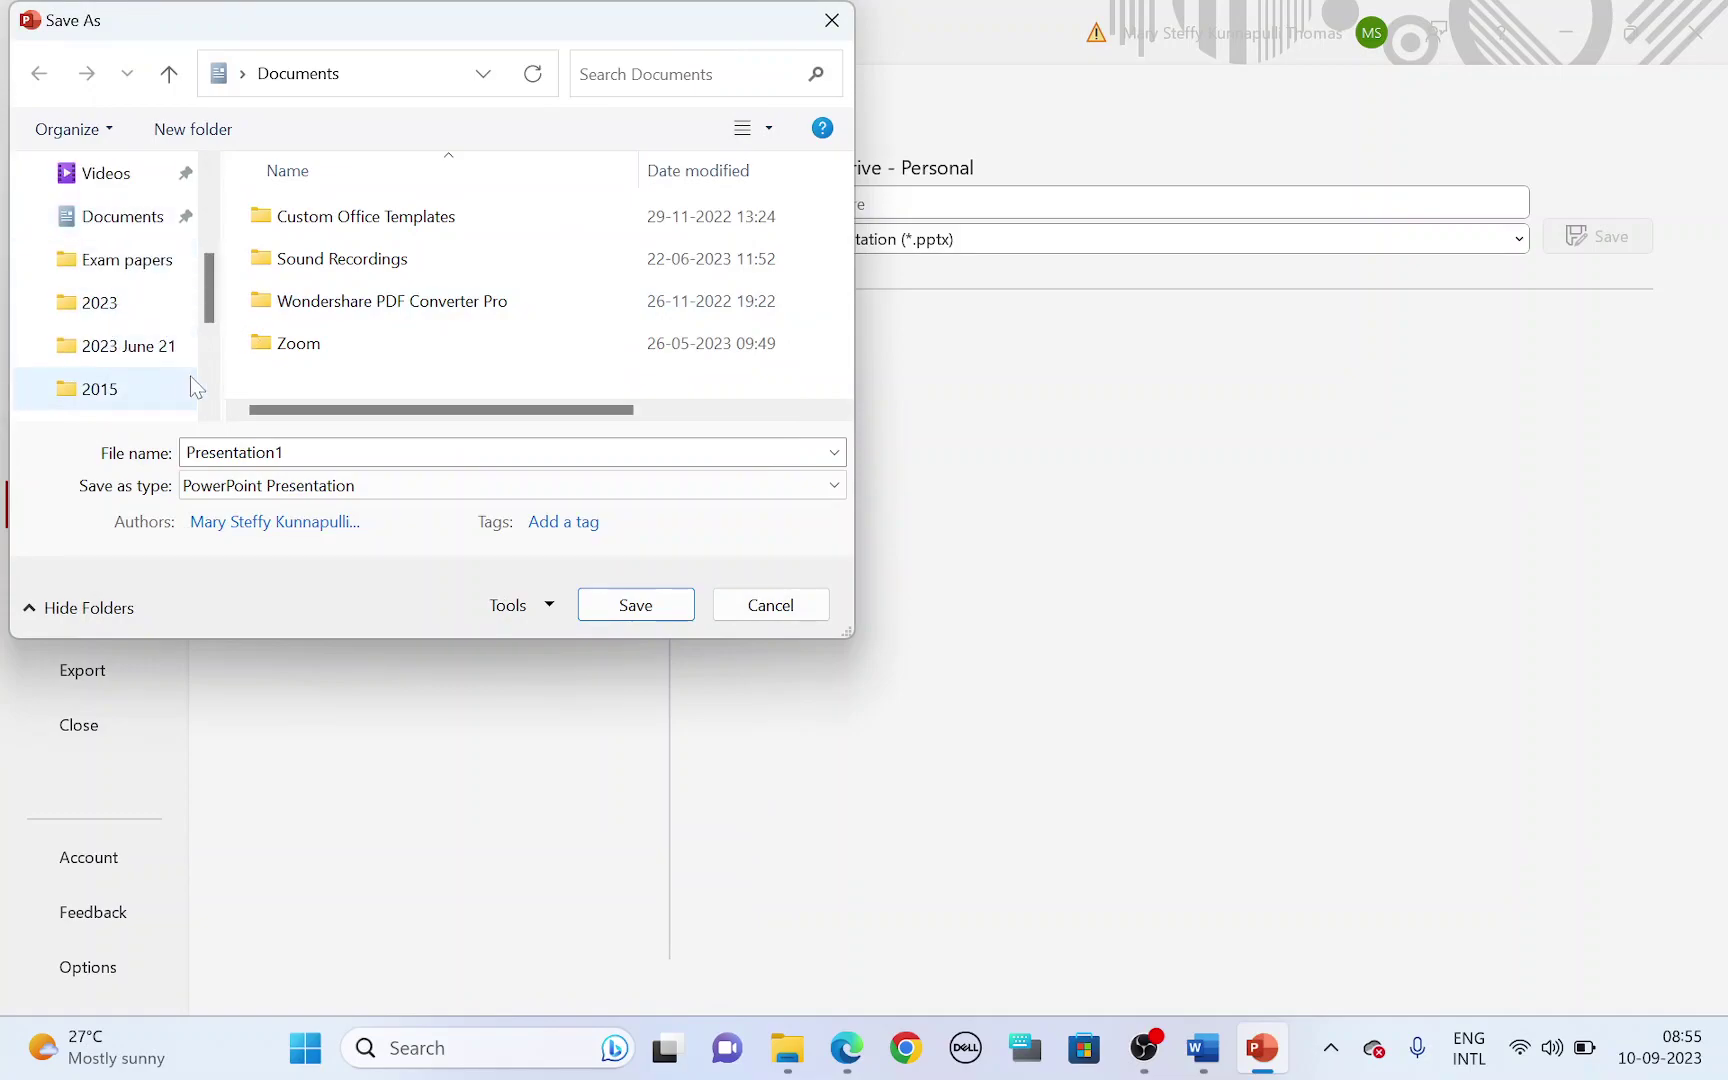
scroll(175, 382, "down", 3)
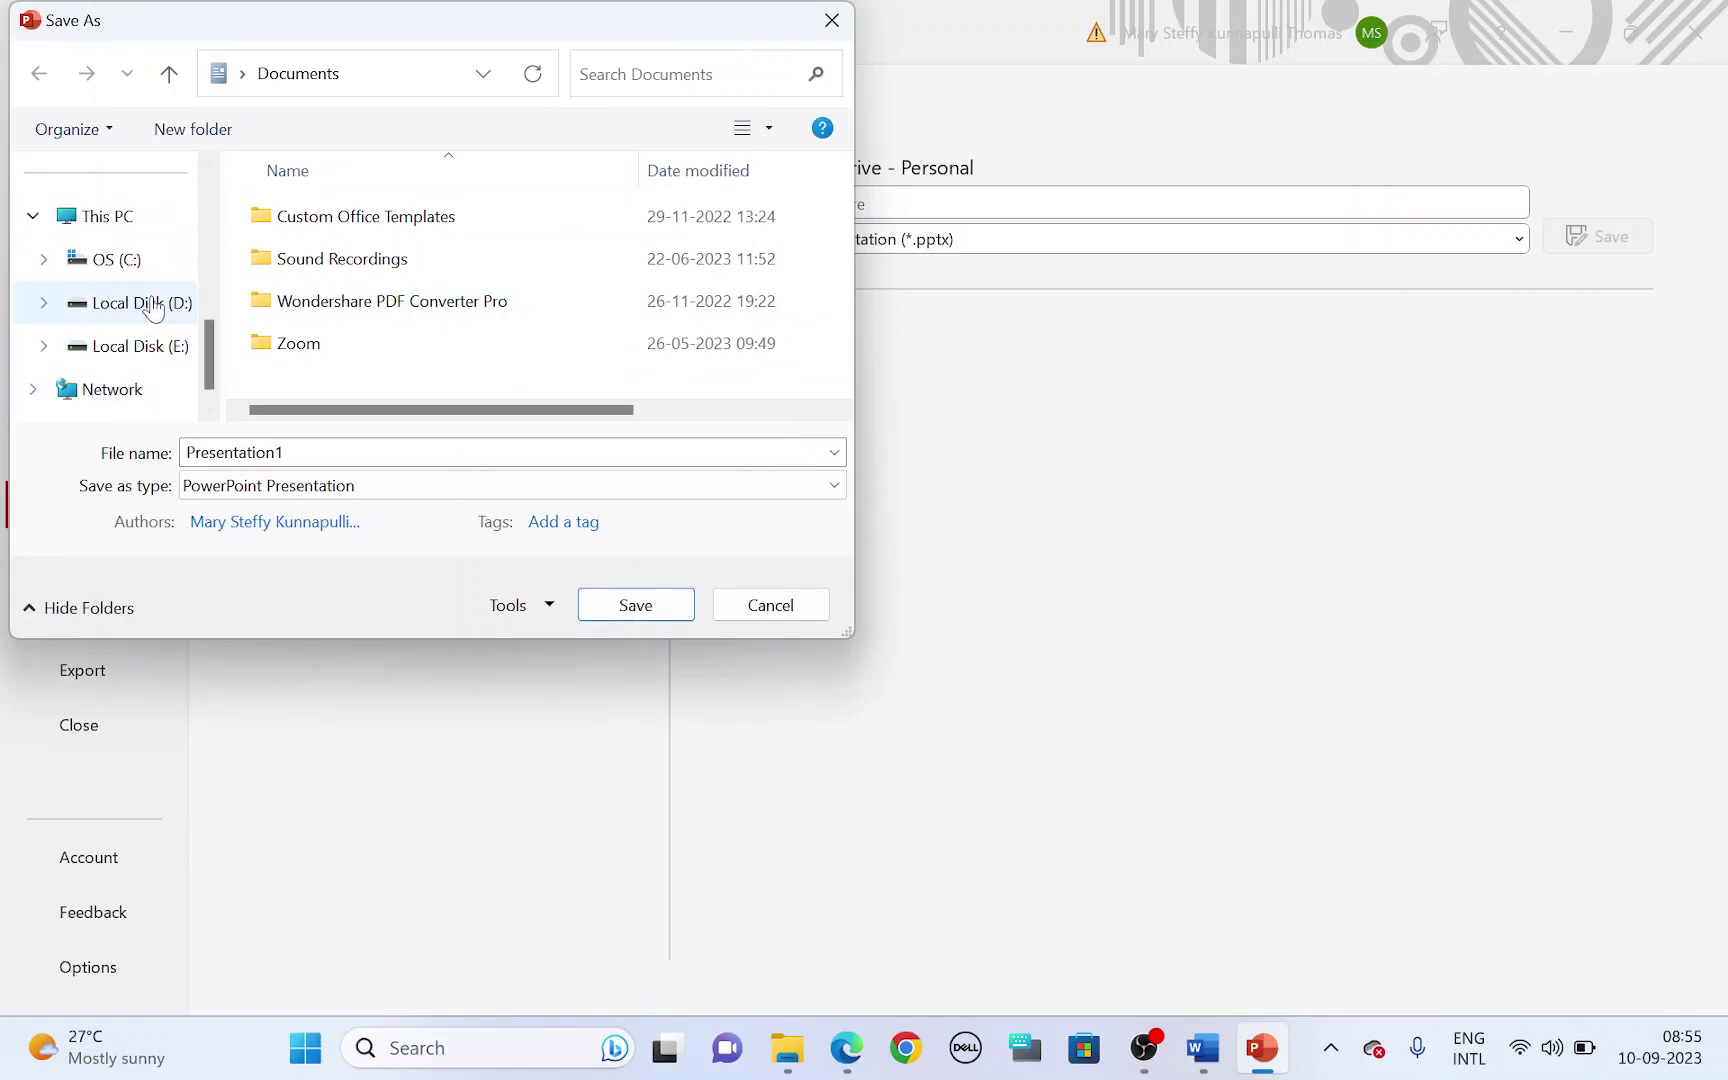
- Save it in D:\Practical\2023 June 21 under the candidate-number file name
left_click(118, 218)
double_click(406, 317)
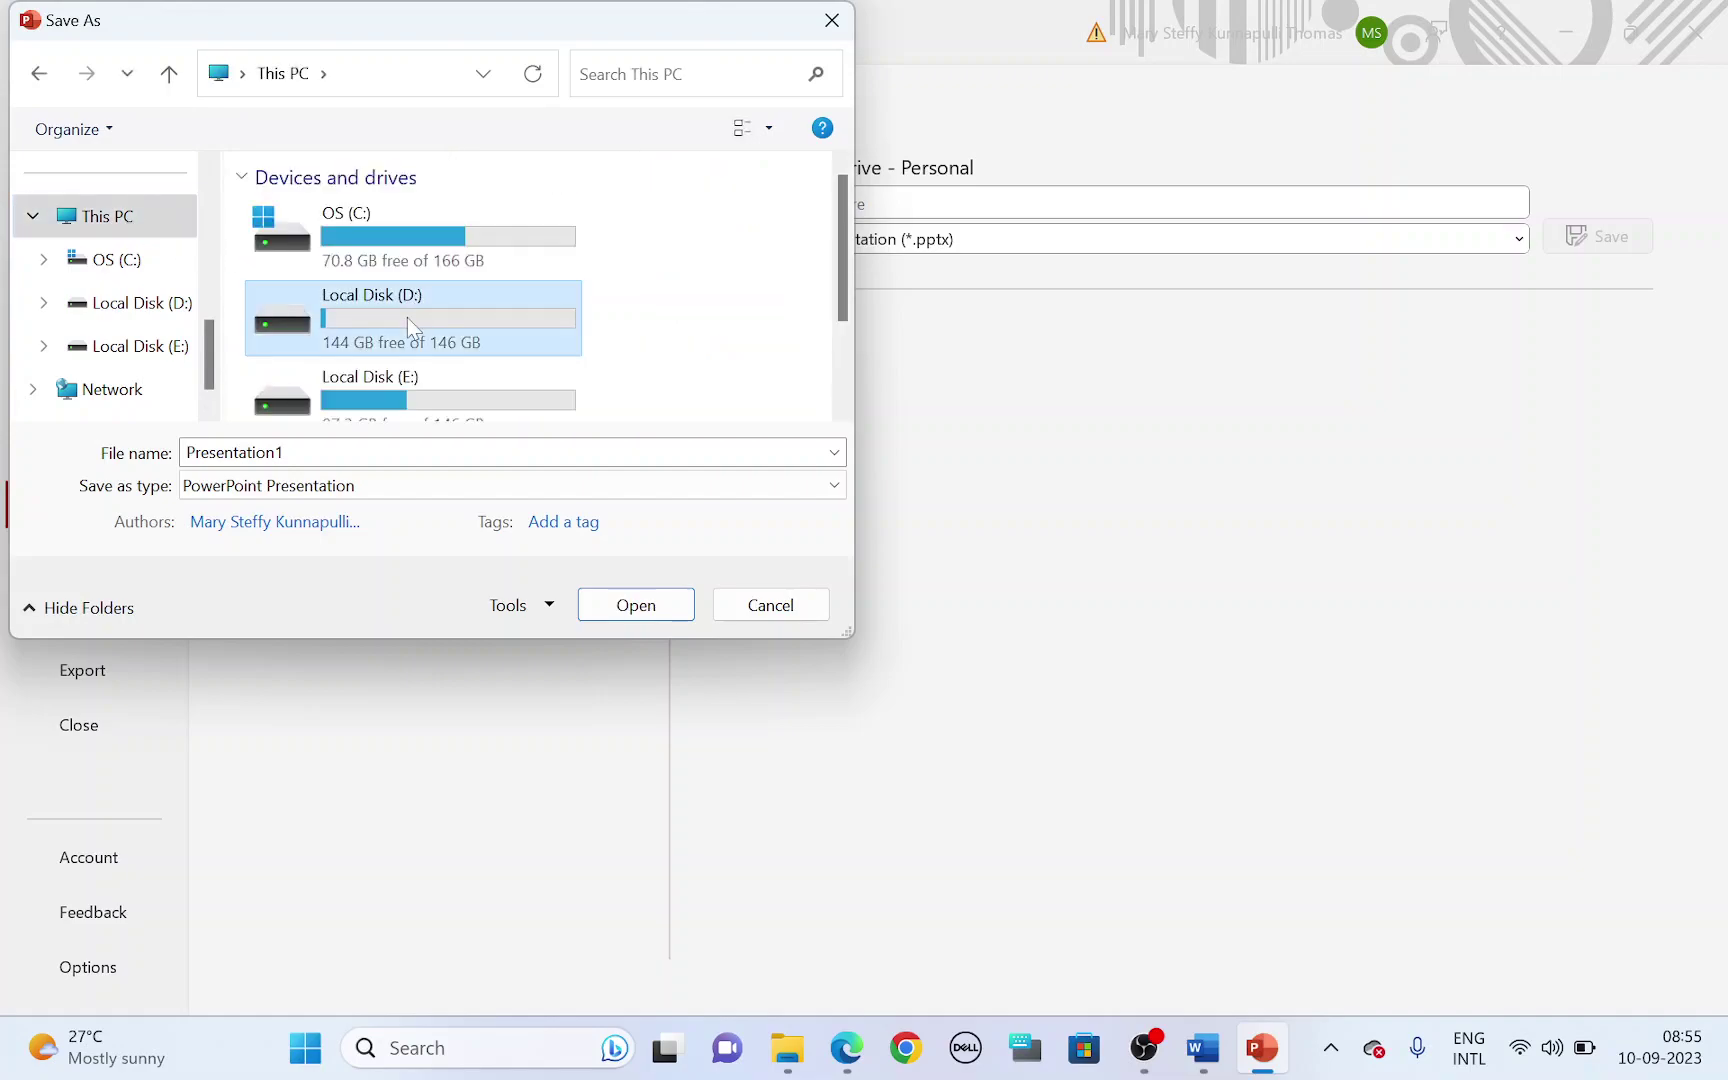
left_click(342, 260)
double_click(342, 259)
double_click(332, 224)
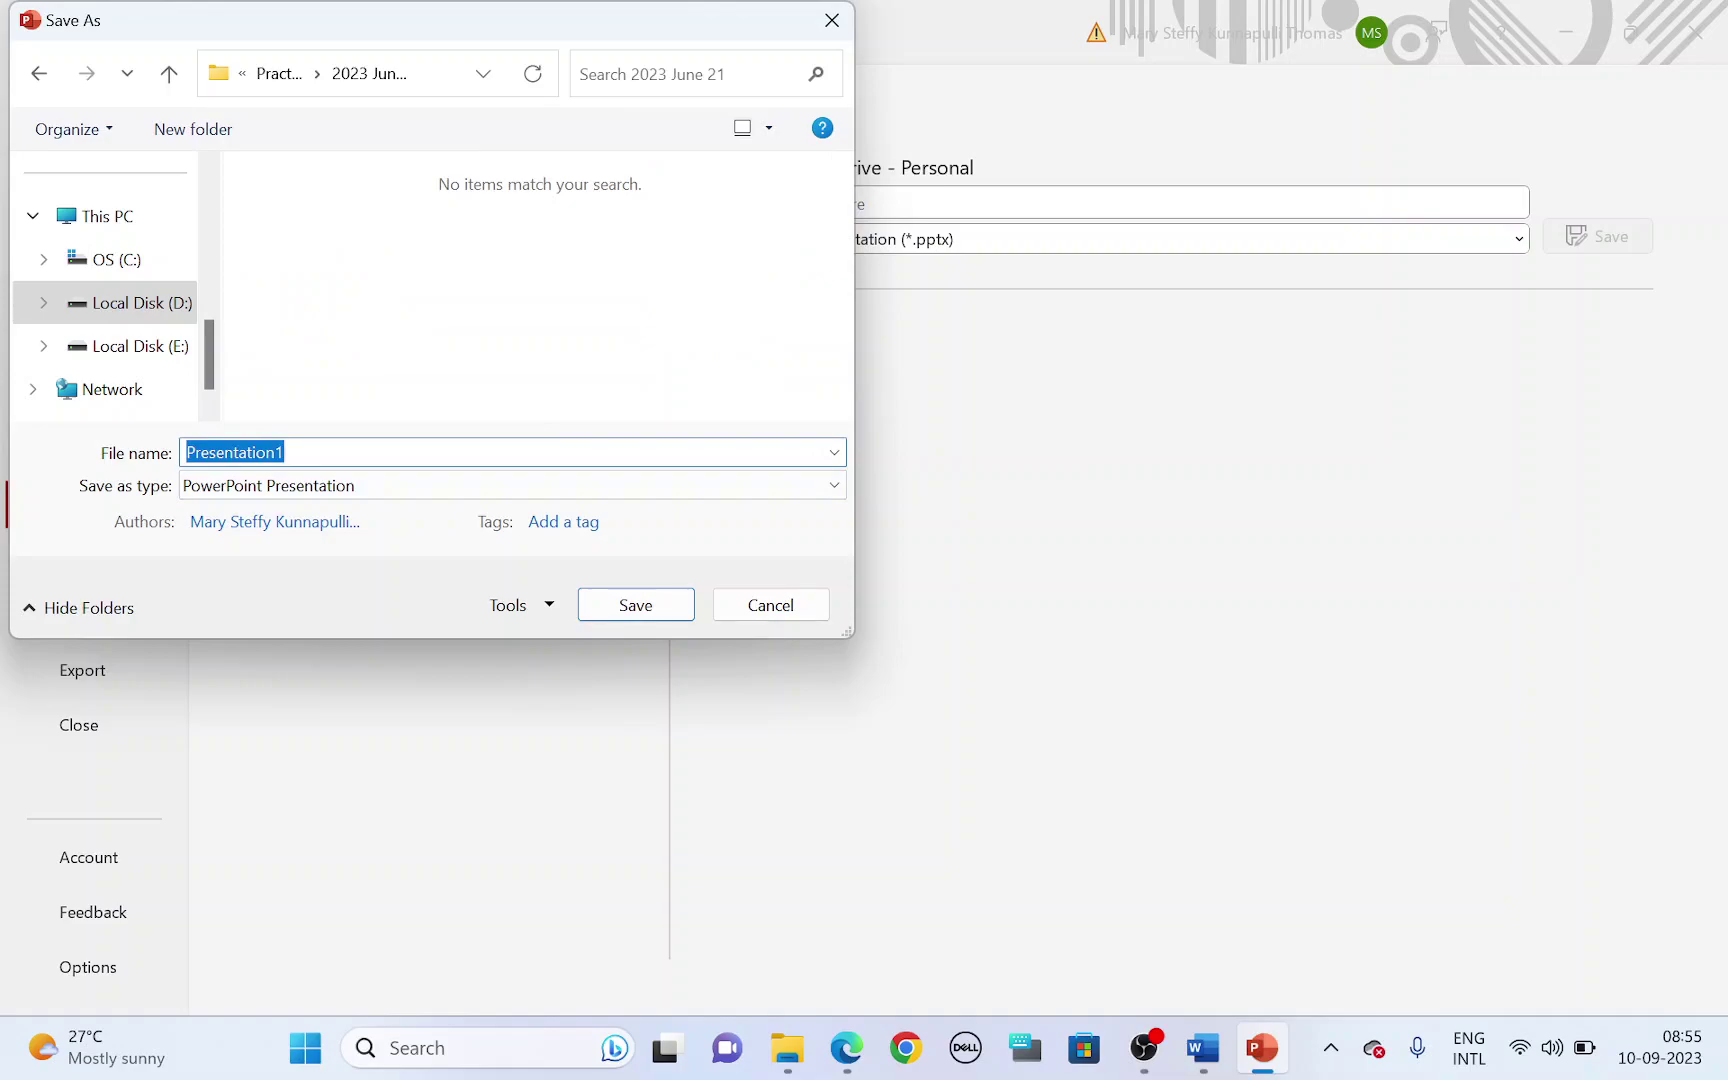
type("Cenumber 1514")
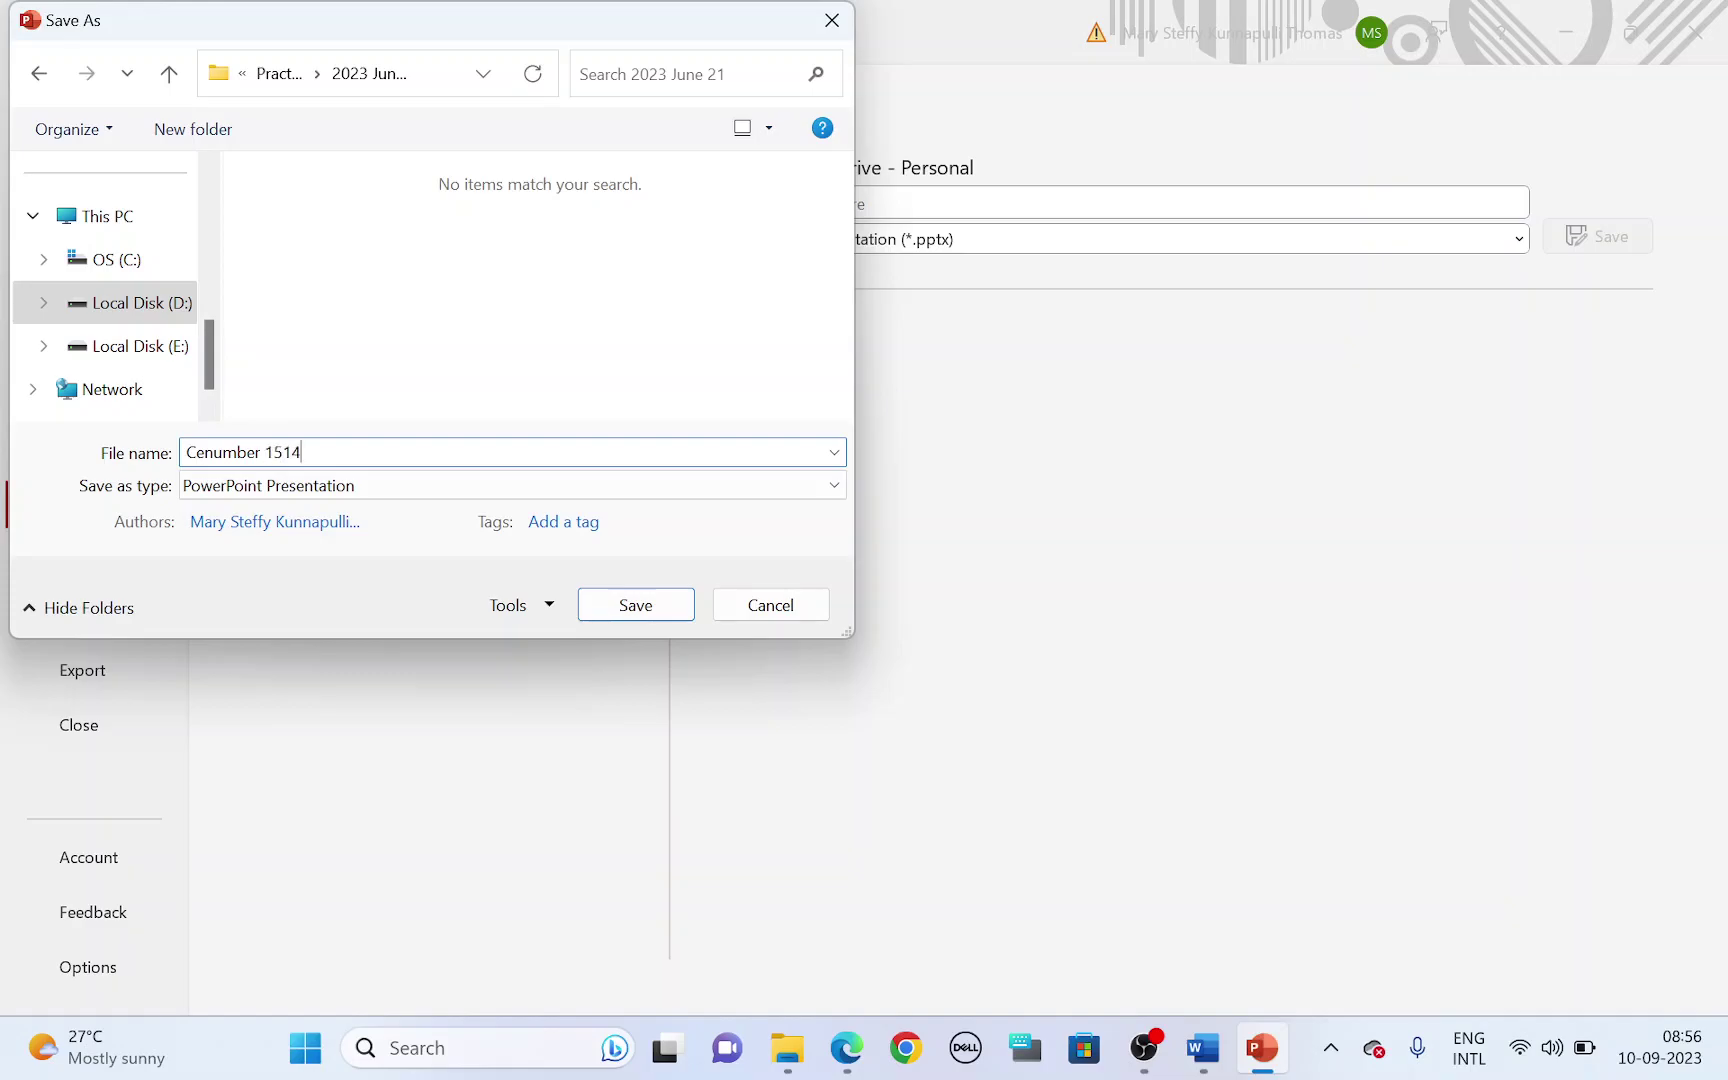
left_click(612, 607)
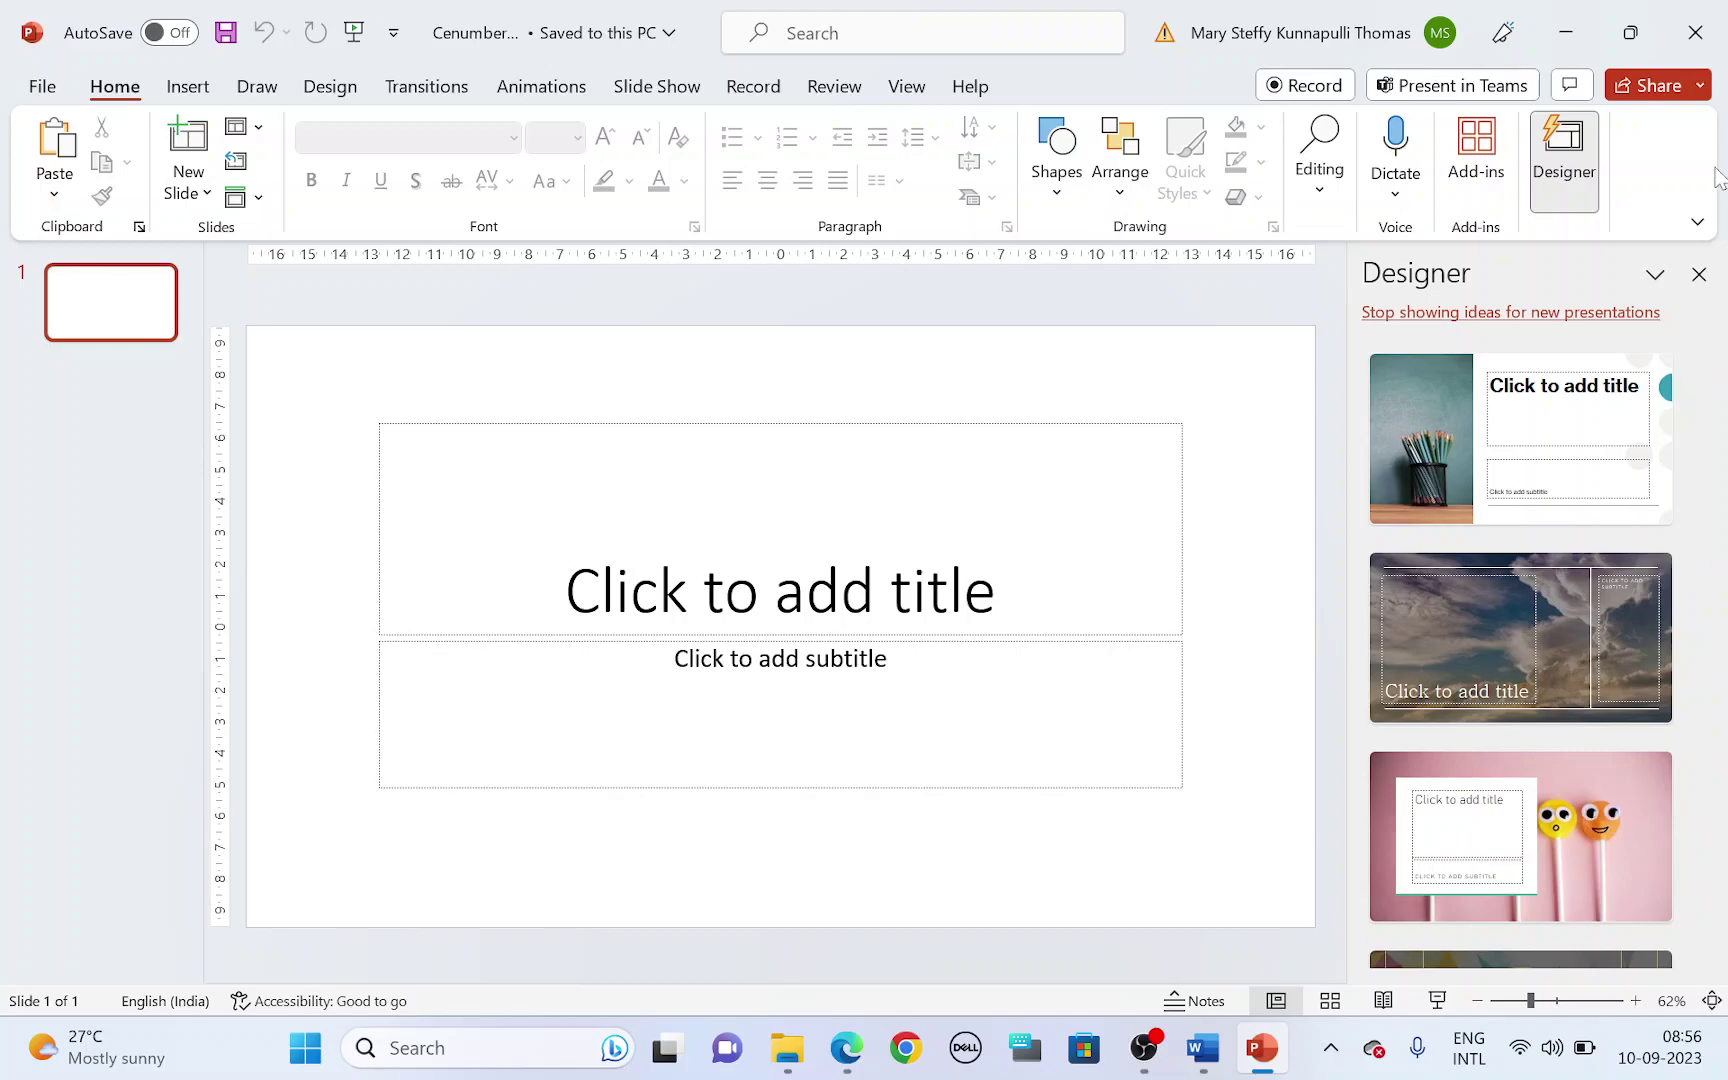
- Close the Designer pane and highlight item 22's six-slides requirement in the exam paper
left_click(1699, 275)
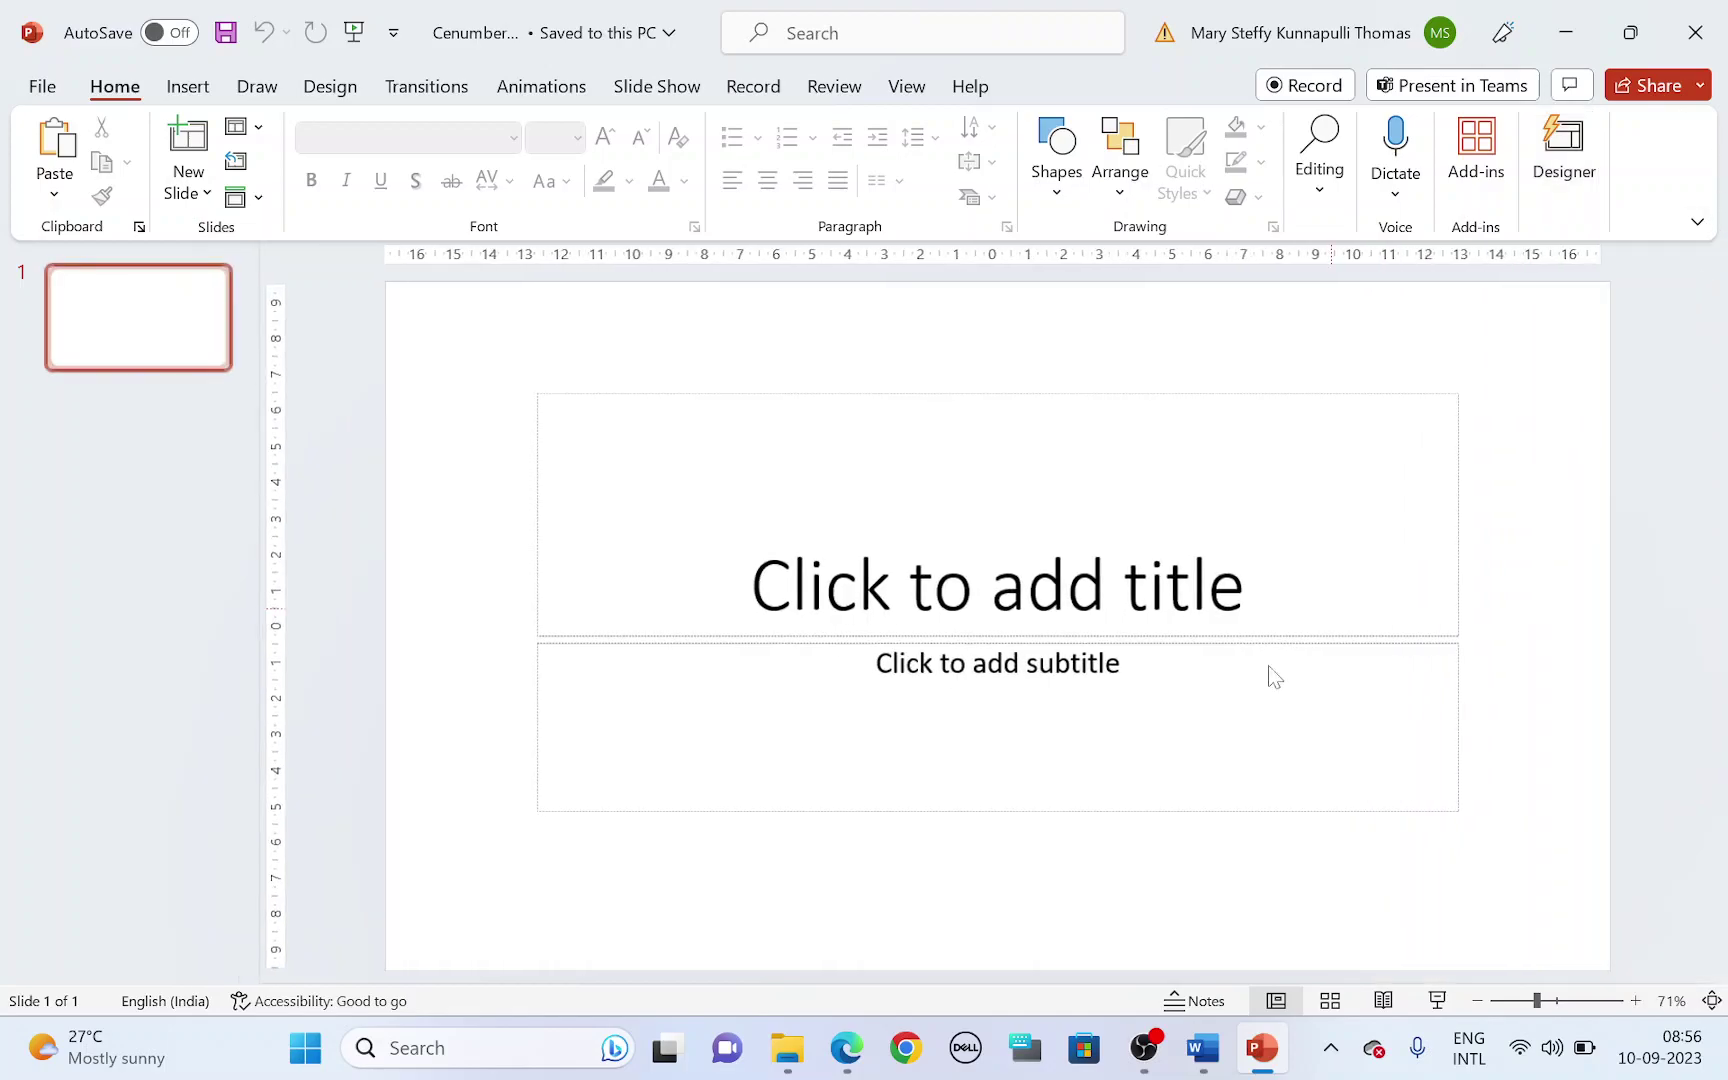
left_click(846, 1047)
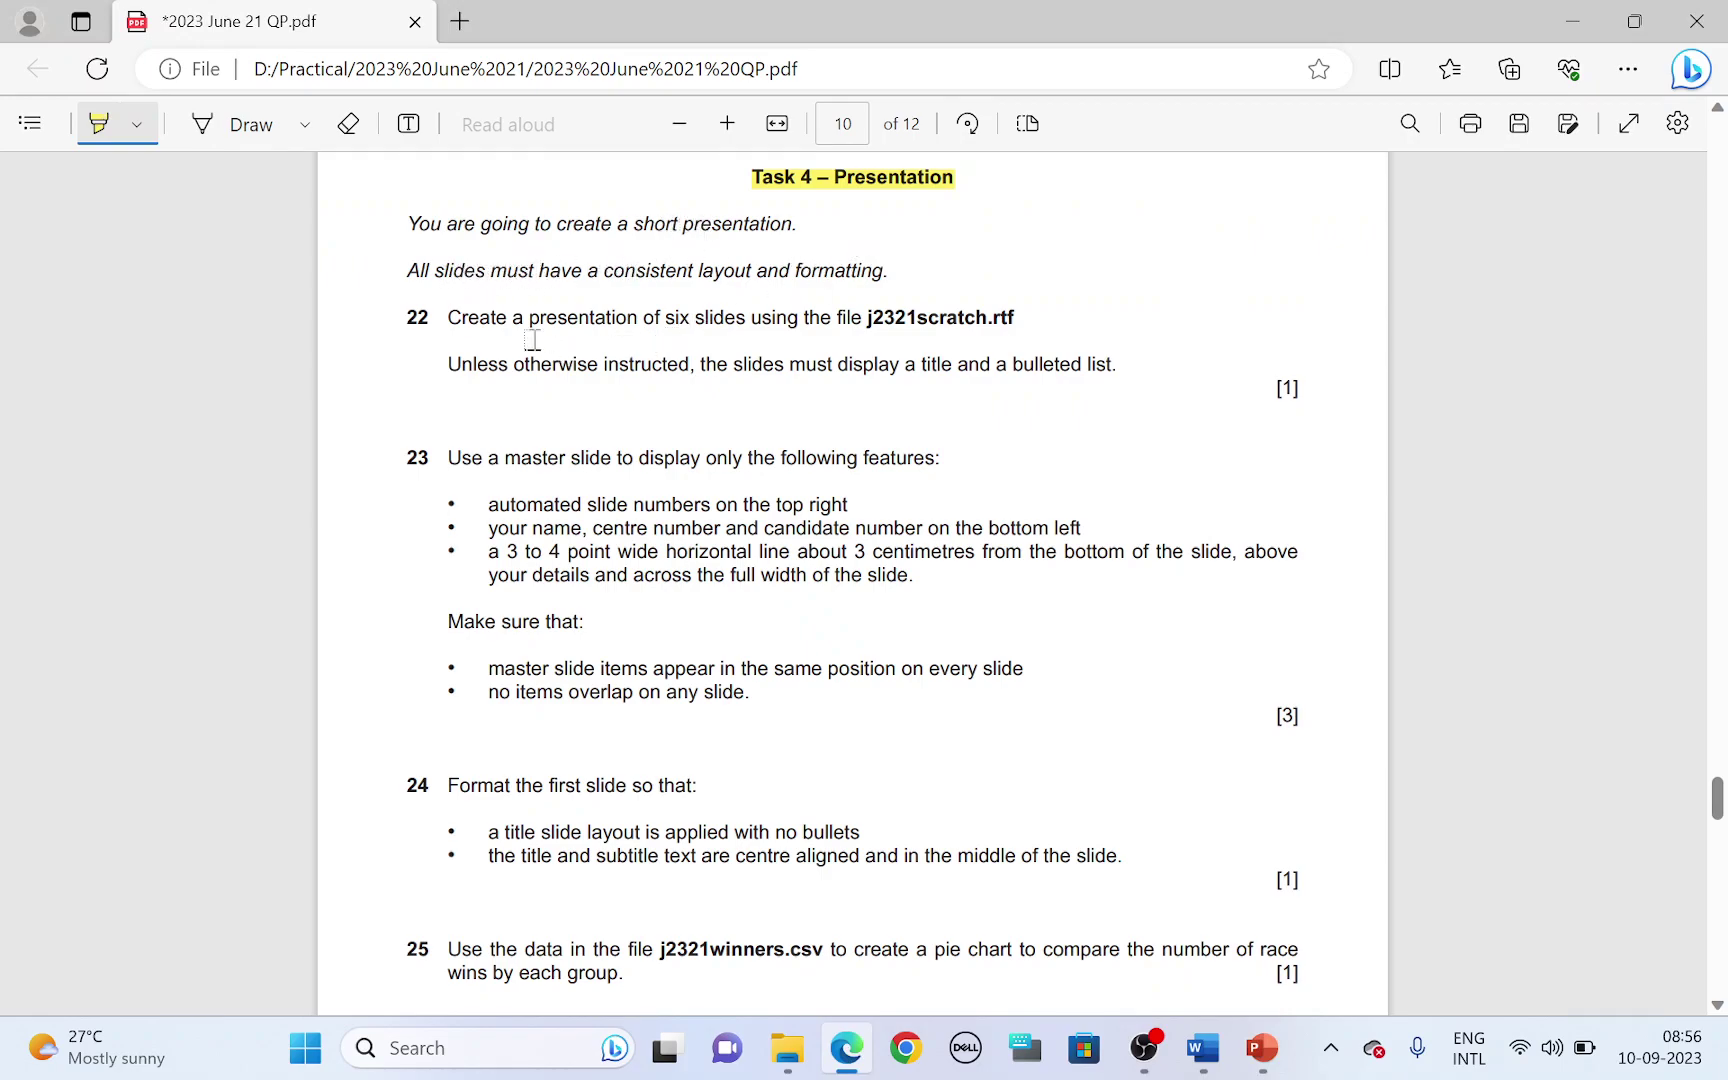
left_click_drag(648, 318, 991, 318)
key("alt+Tab")
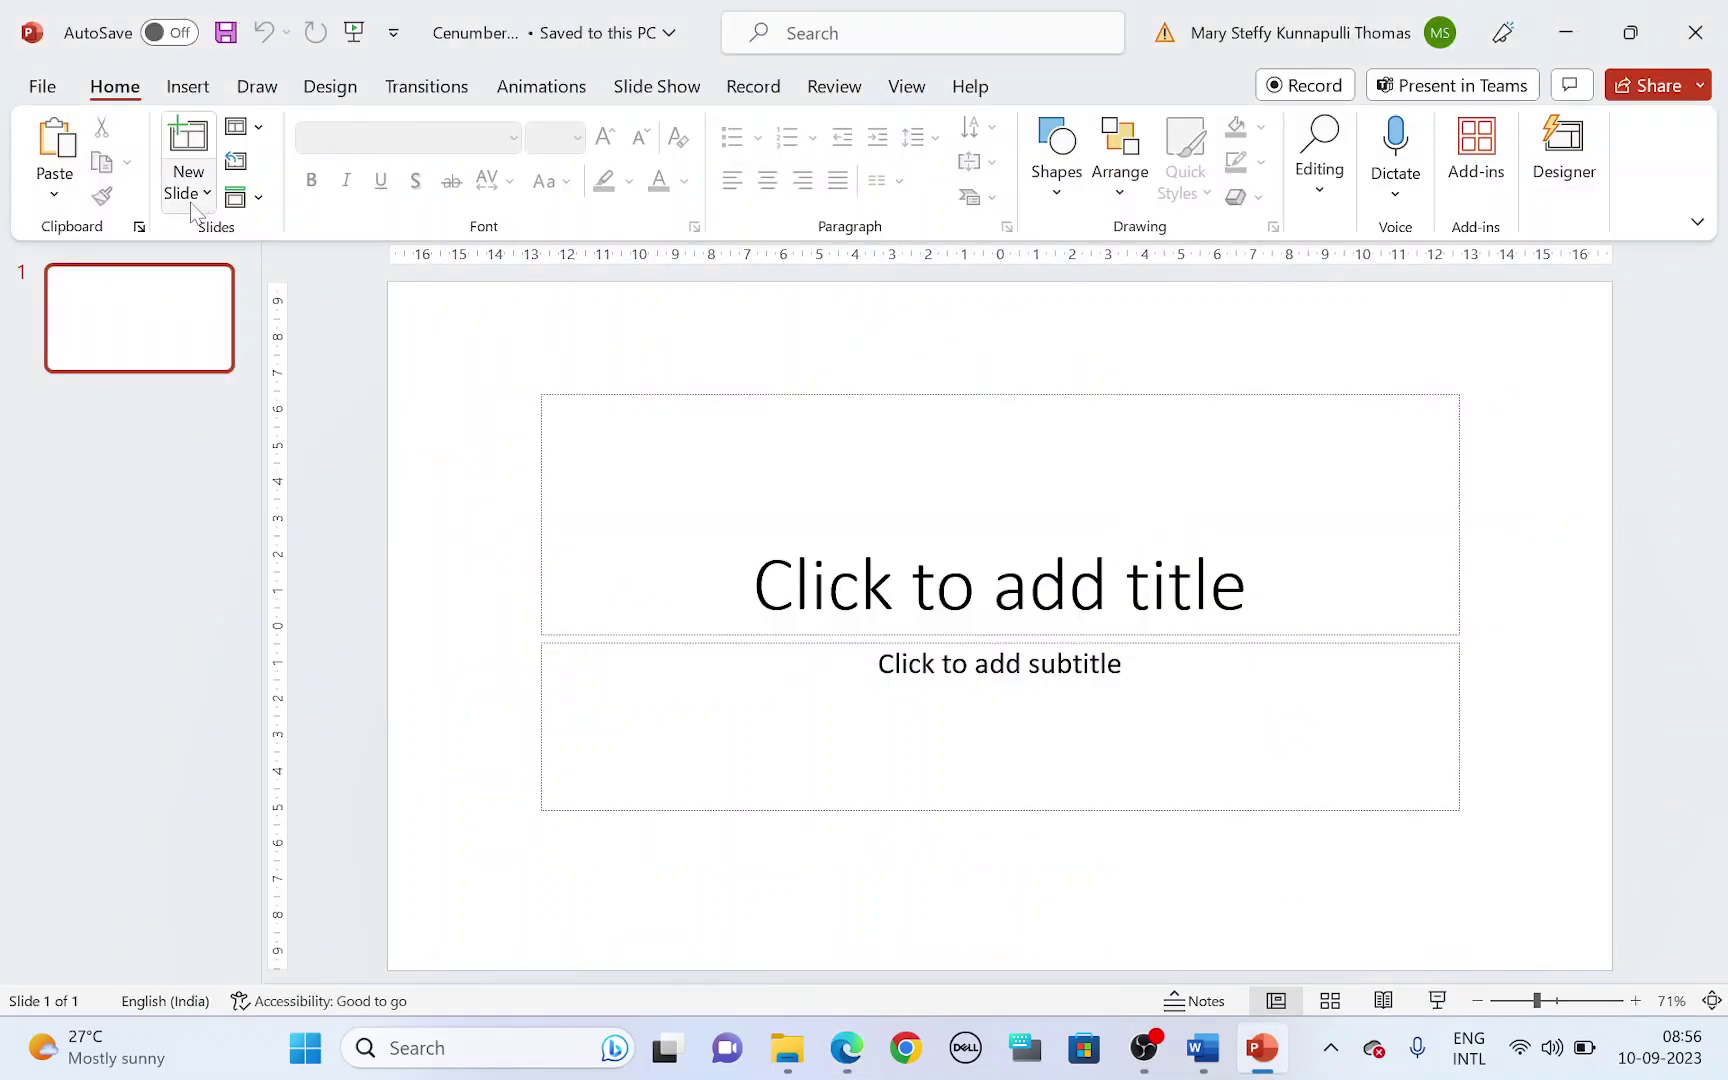
- Import the j2321scratch outline as slides and delete the empty first slide
left_click(190, 195)
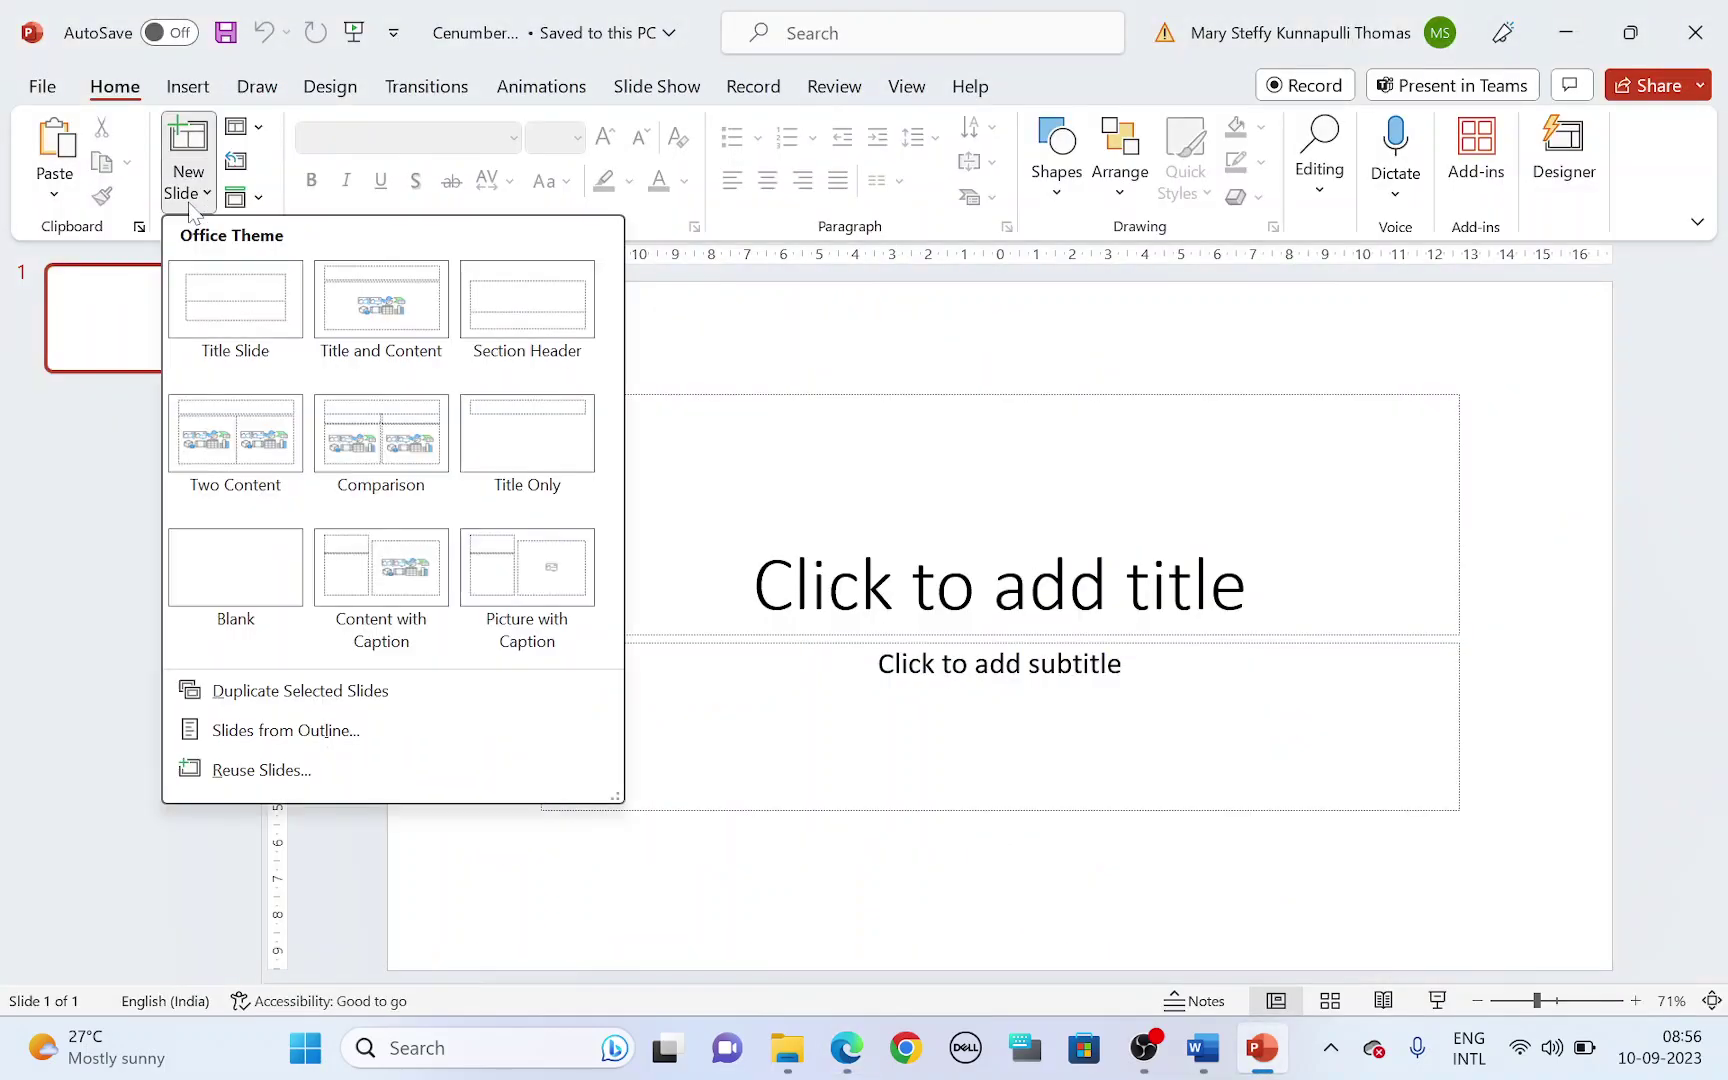
left_click(320, 731)
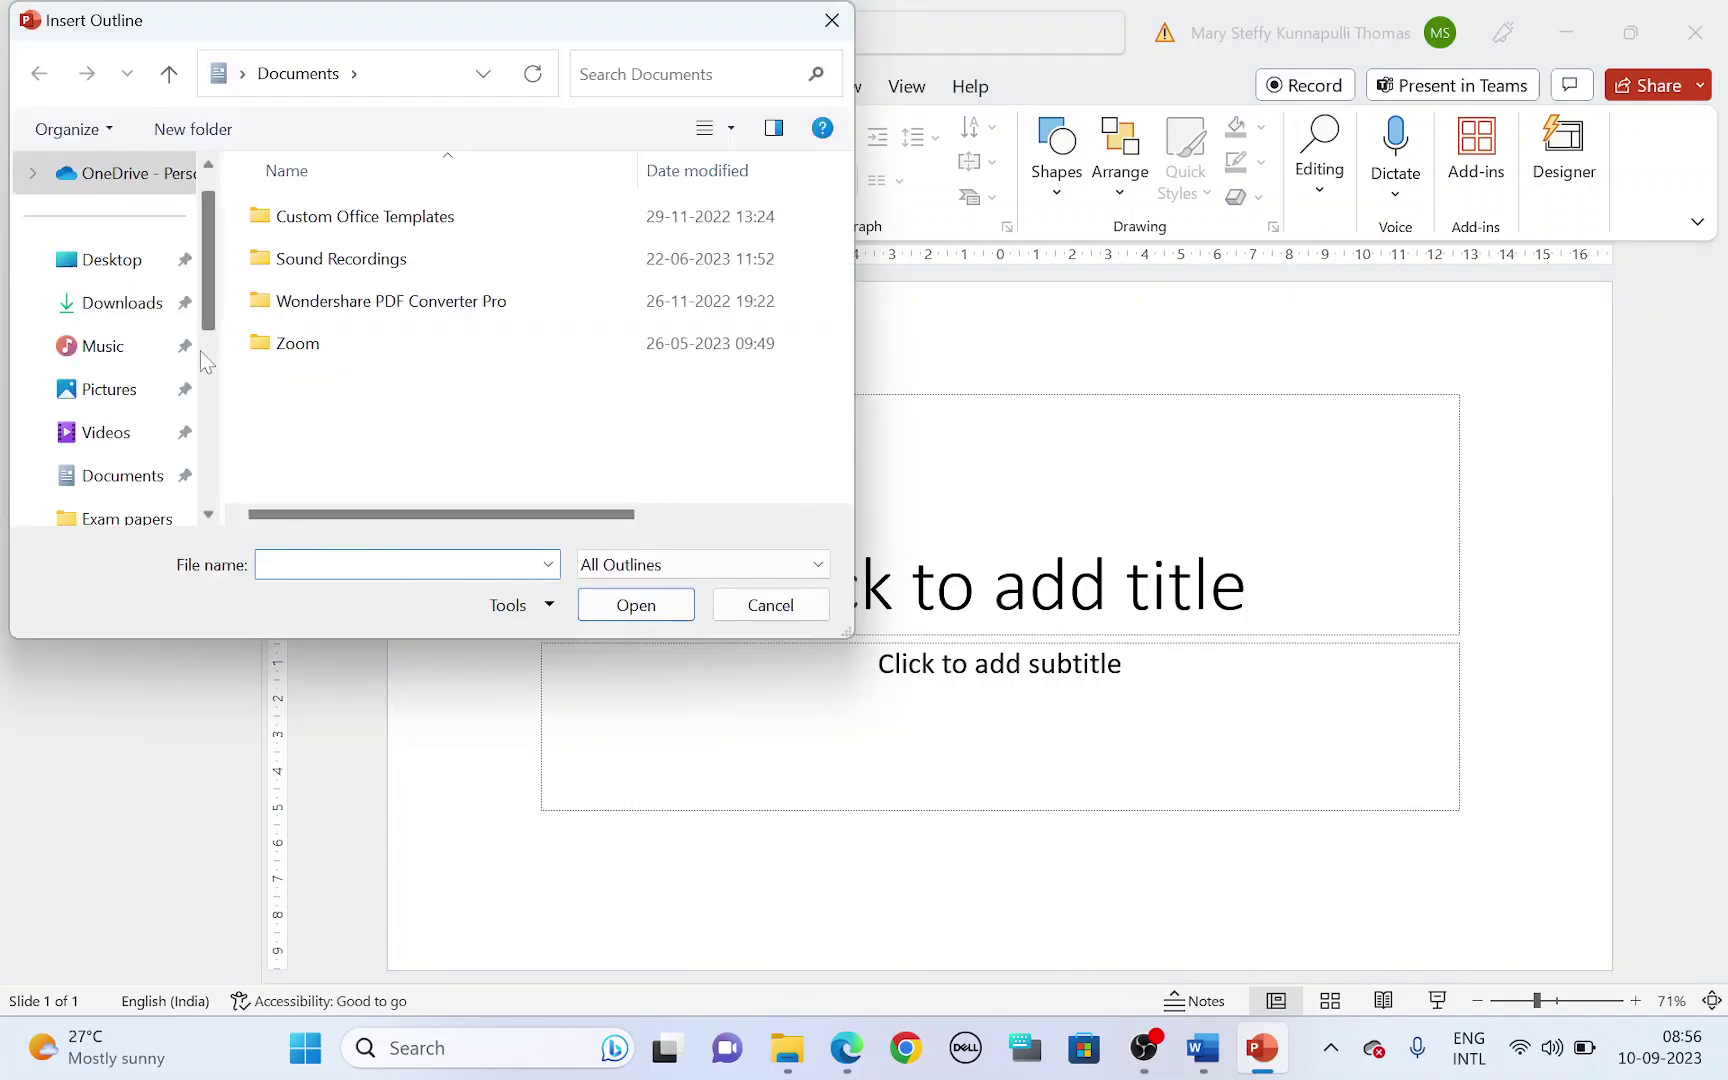
scroll(200, 351, "down", 5)
left_click(155, 430)
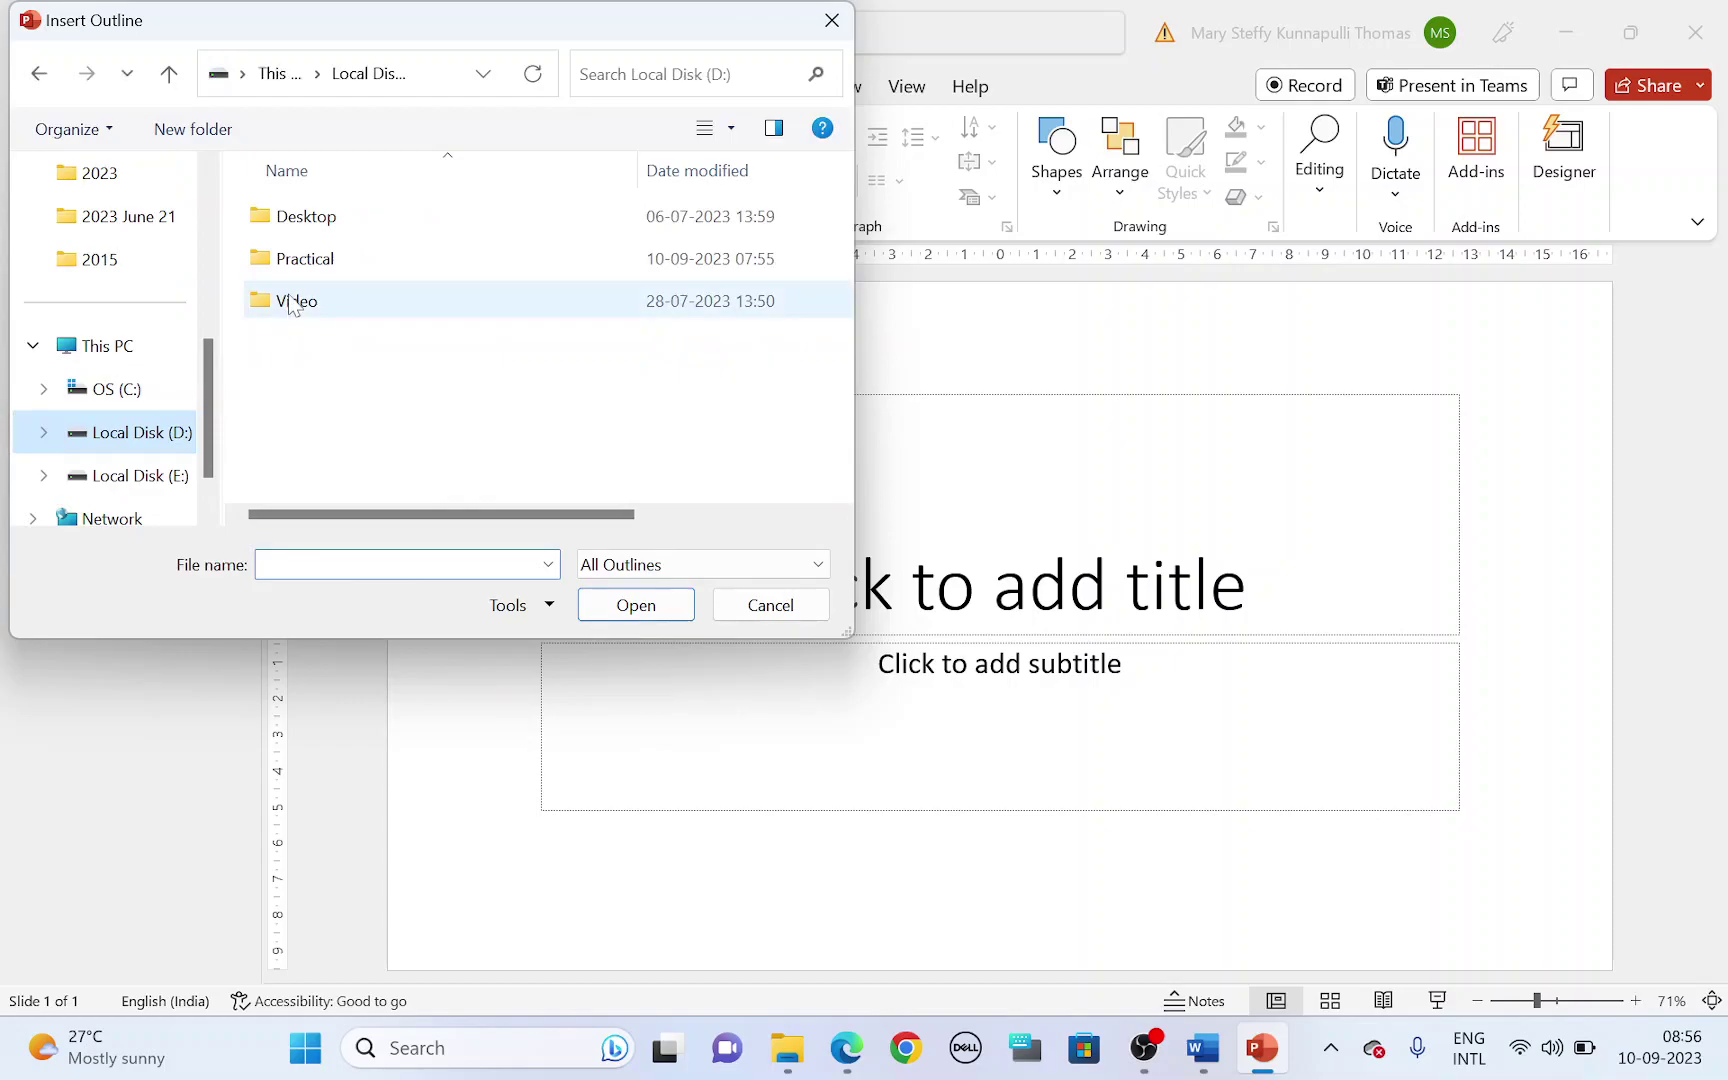
double_click(324, 256)
double_click(326, 225)
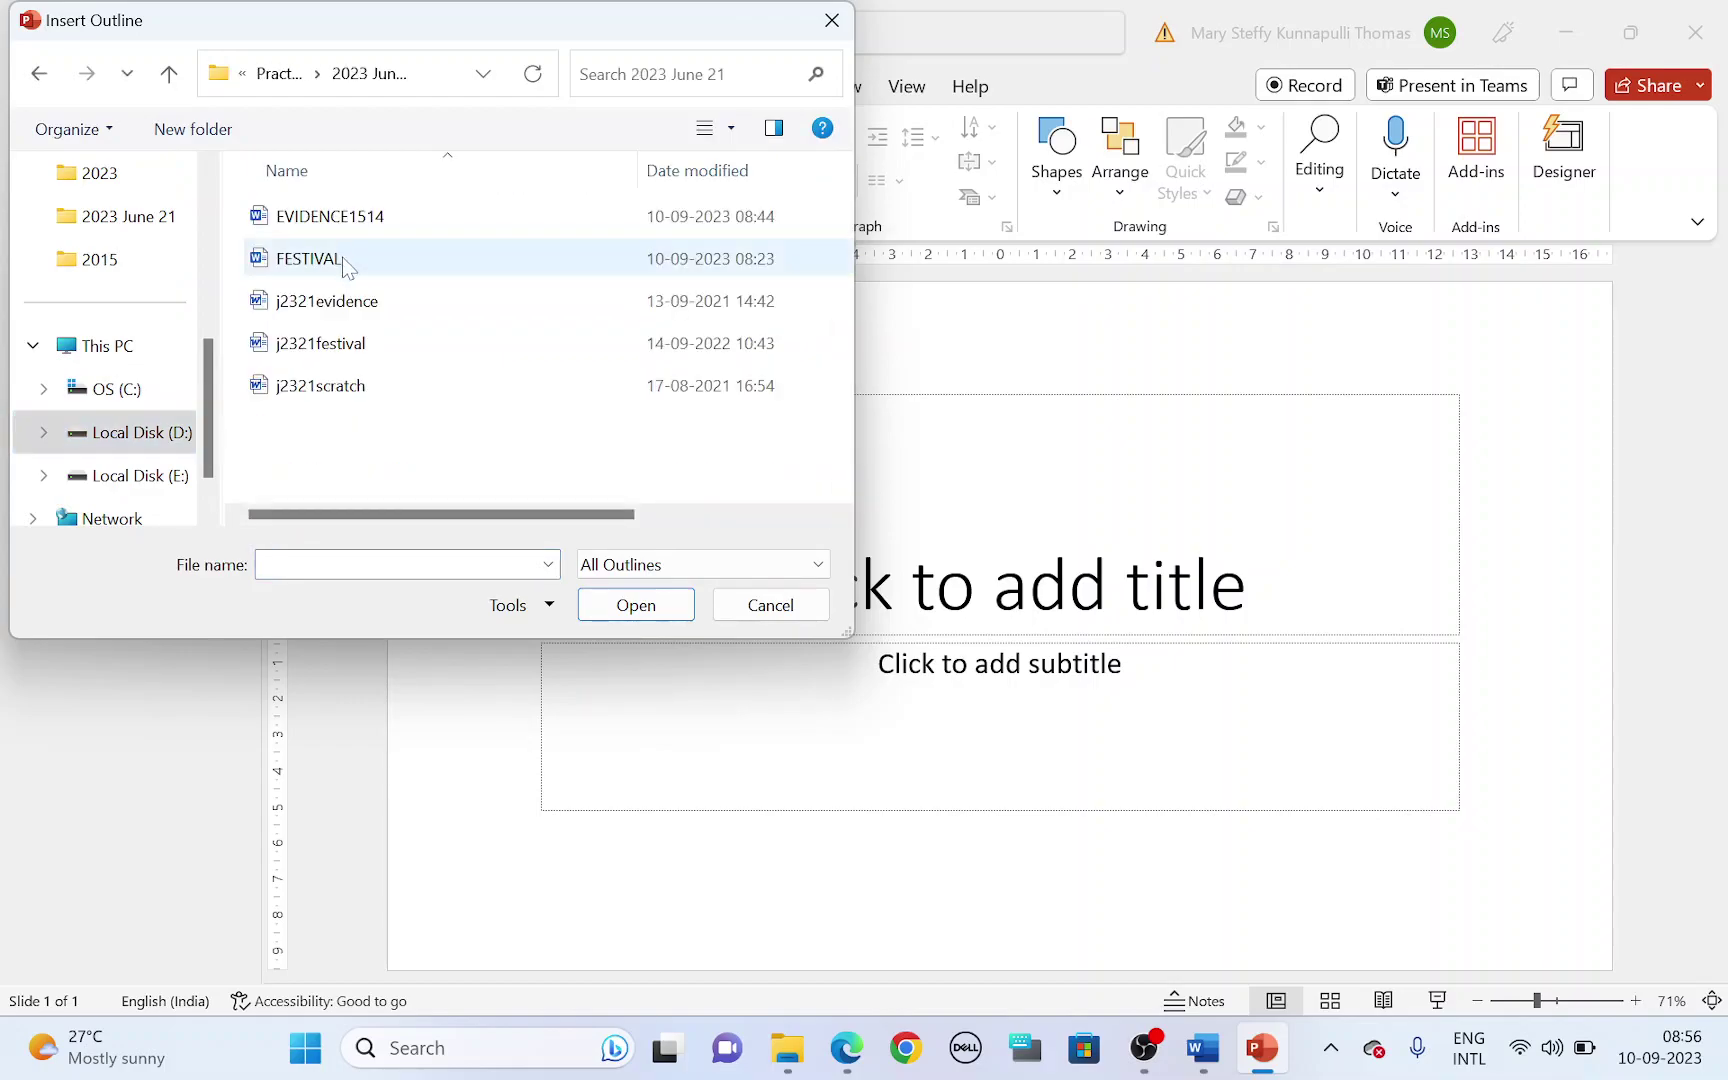
left_click(328, 393)
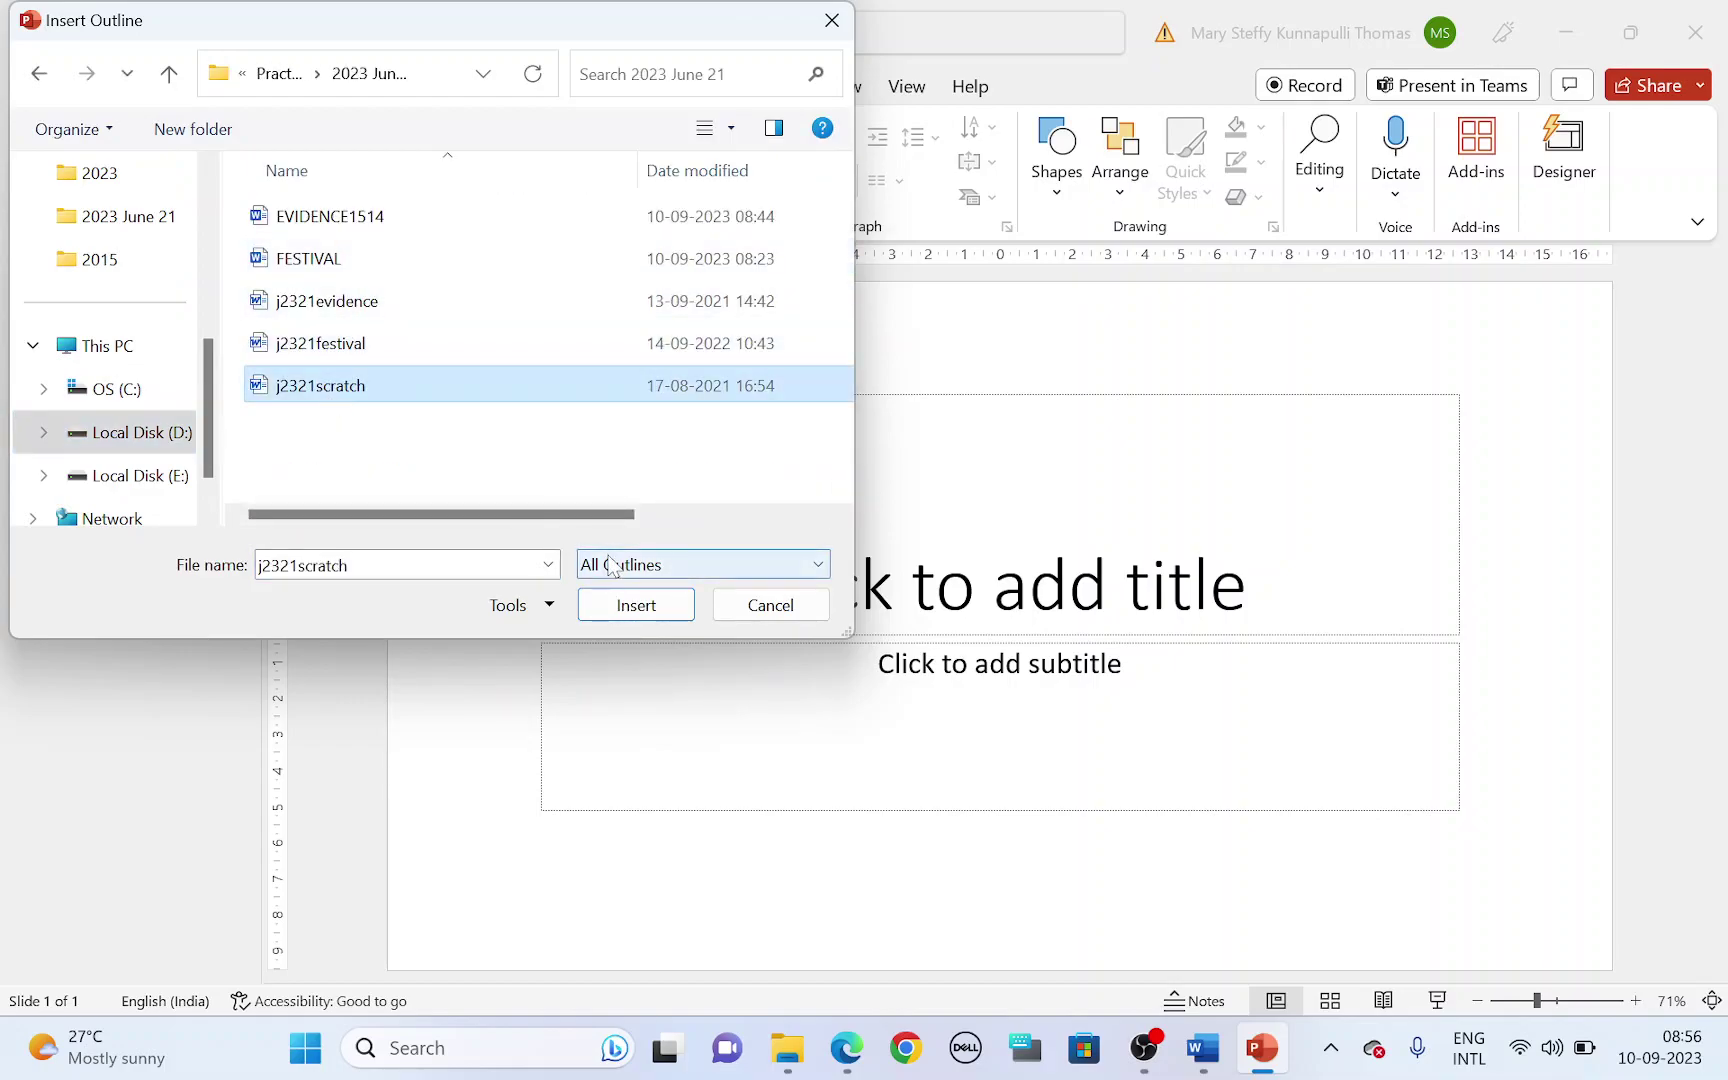
left_click(616, 604)
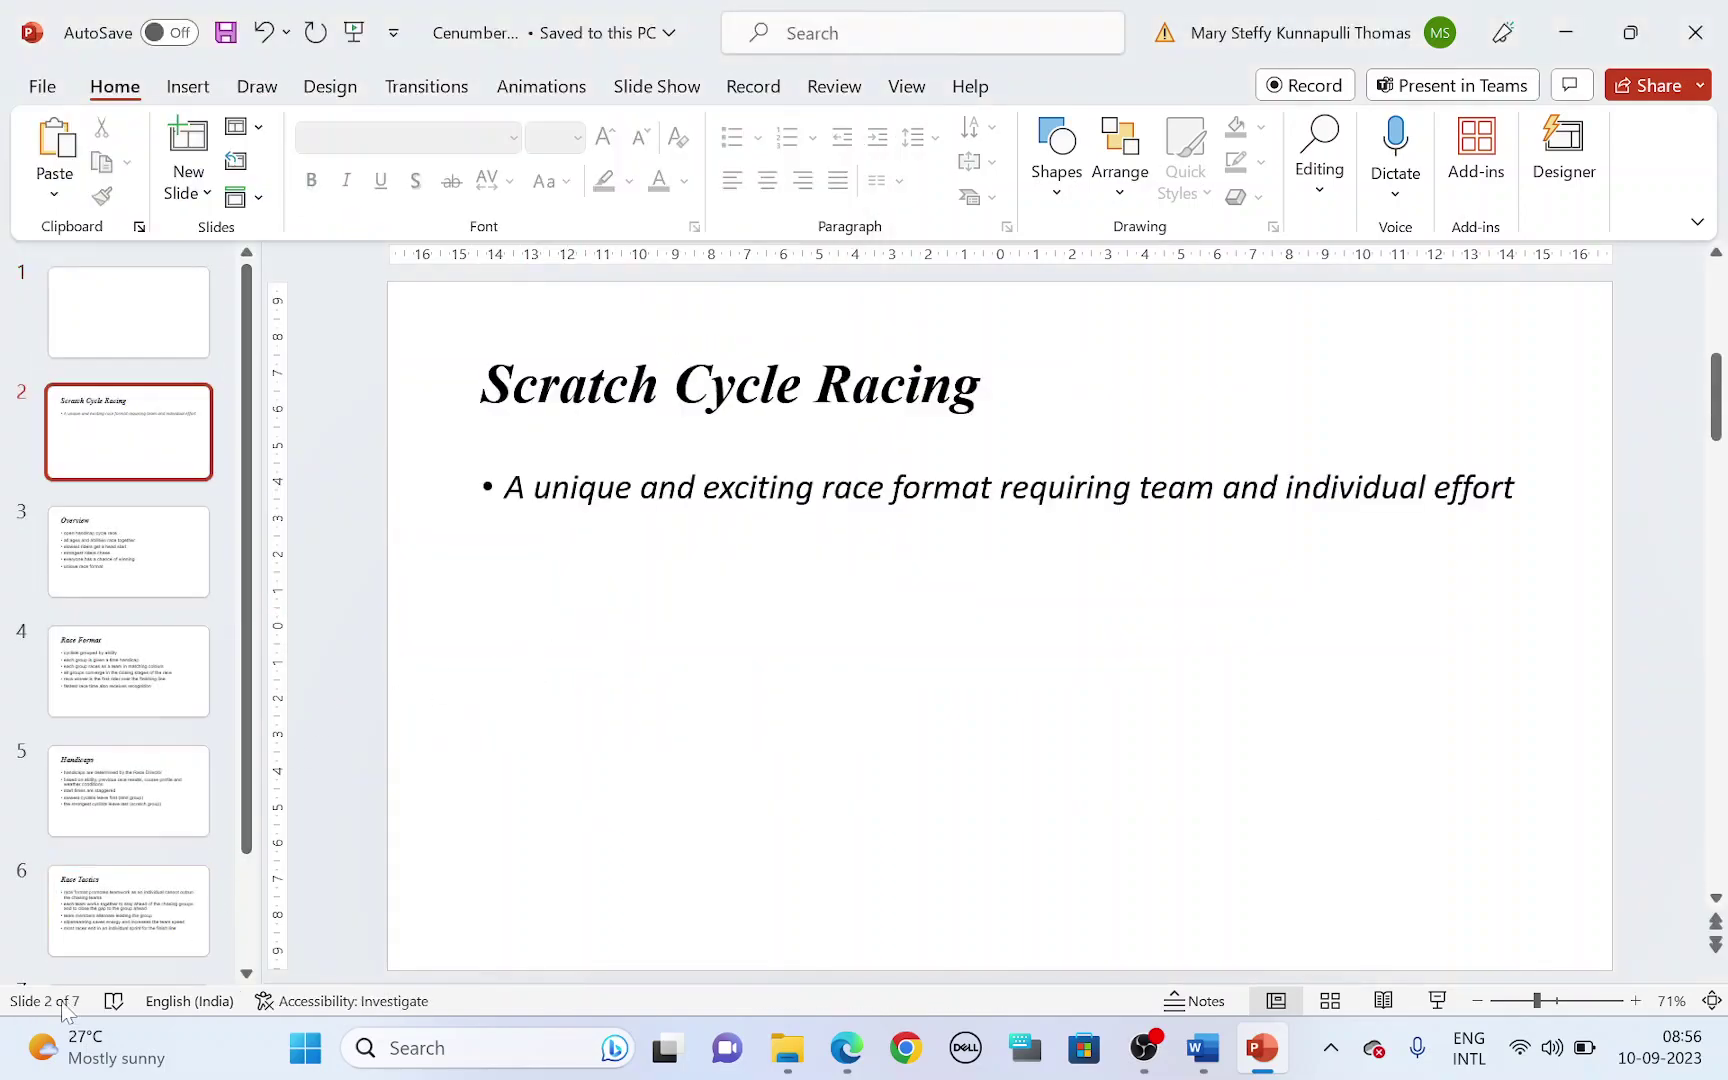
left_click(186, 306)
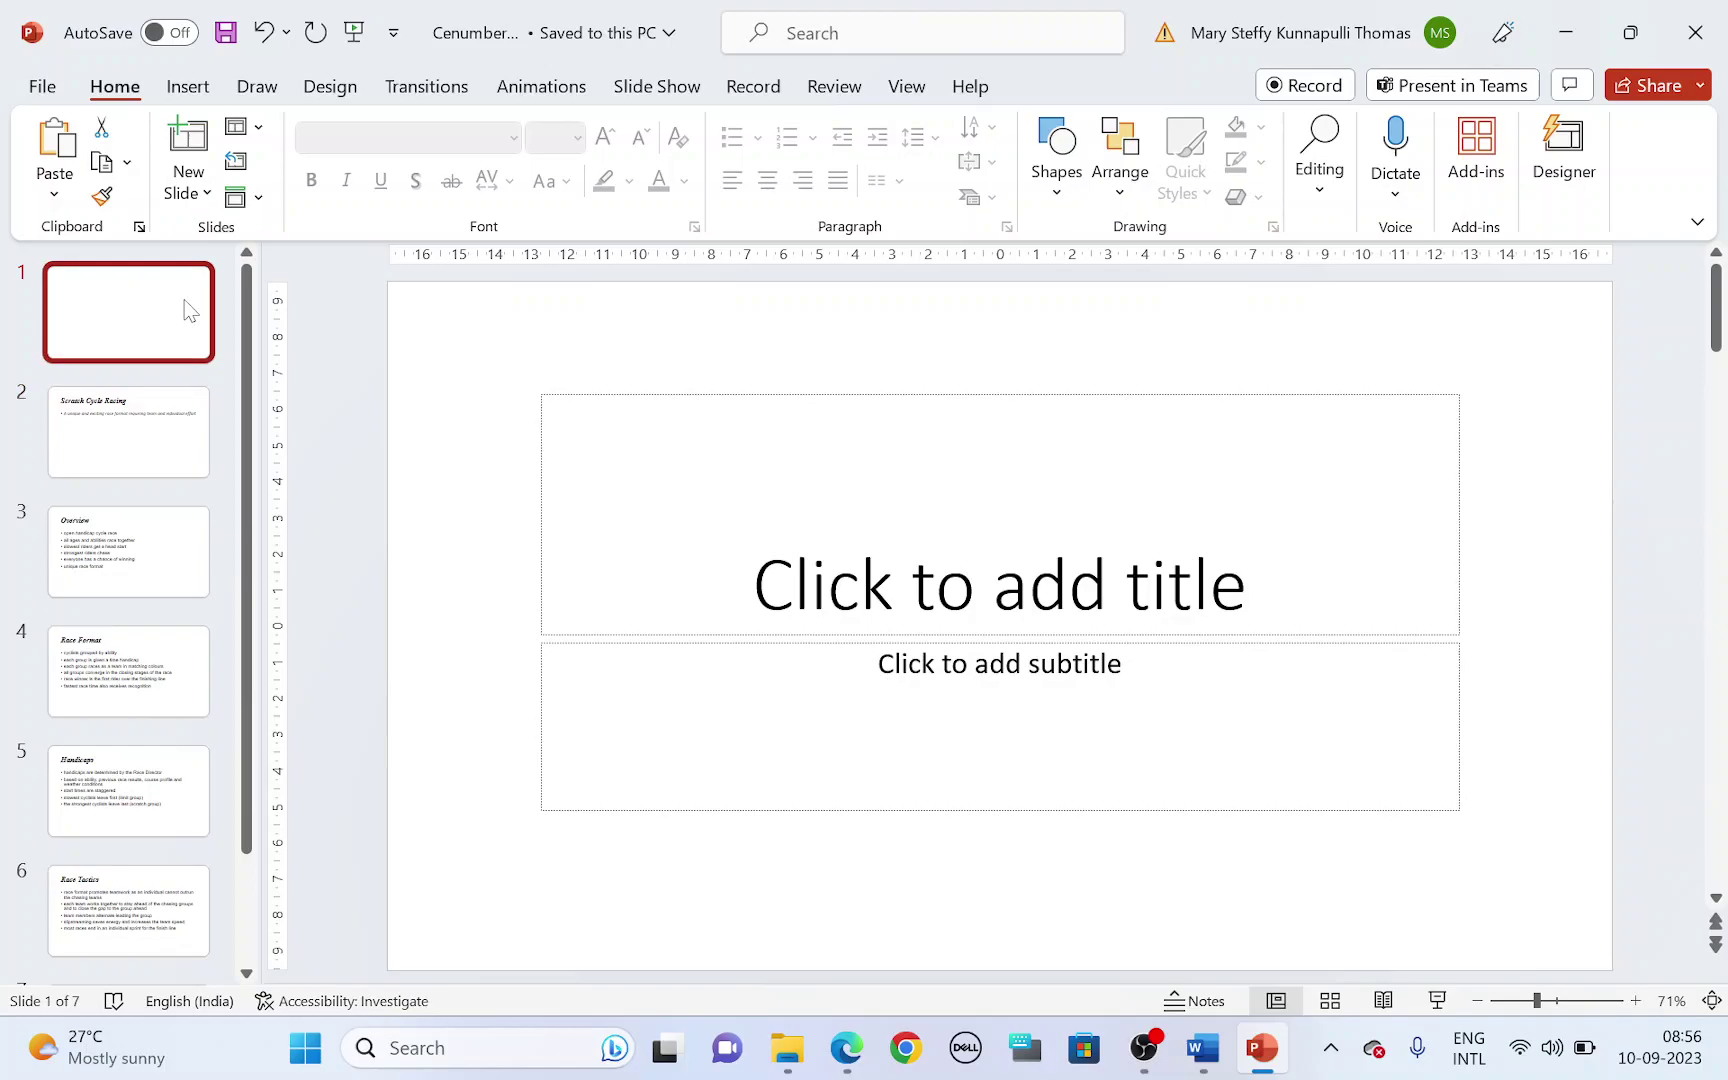
key("Delete")
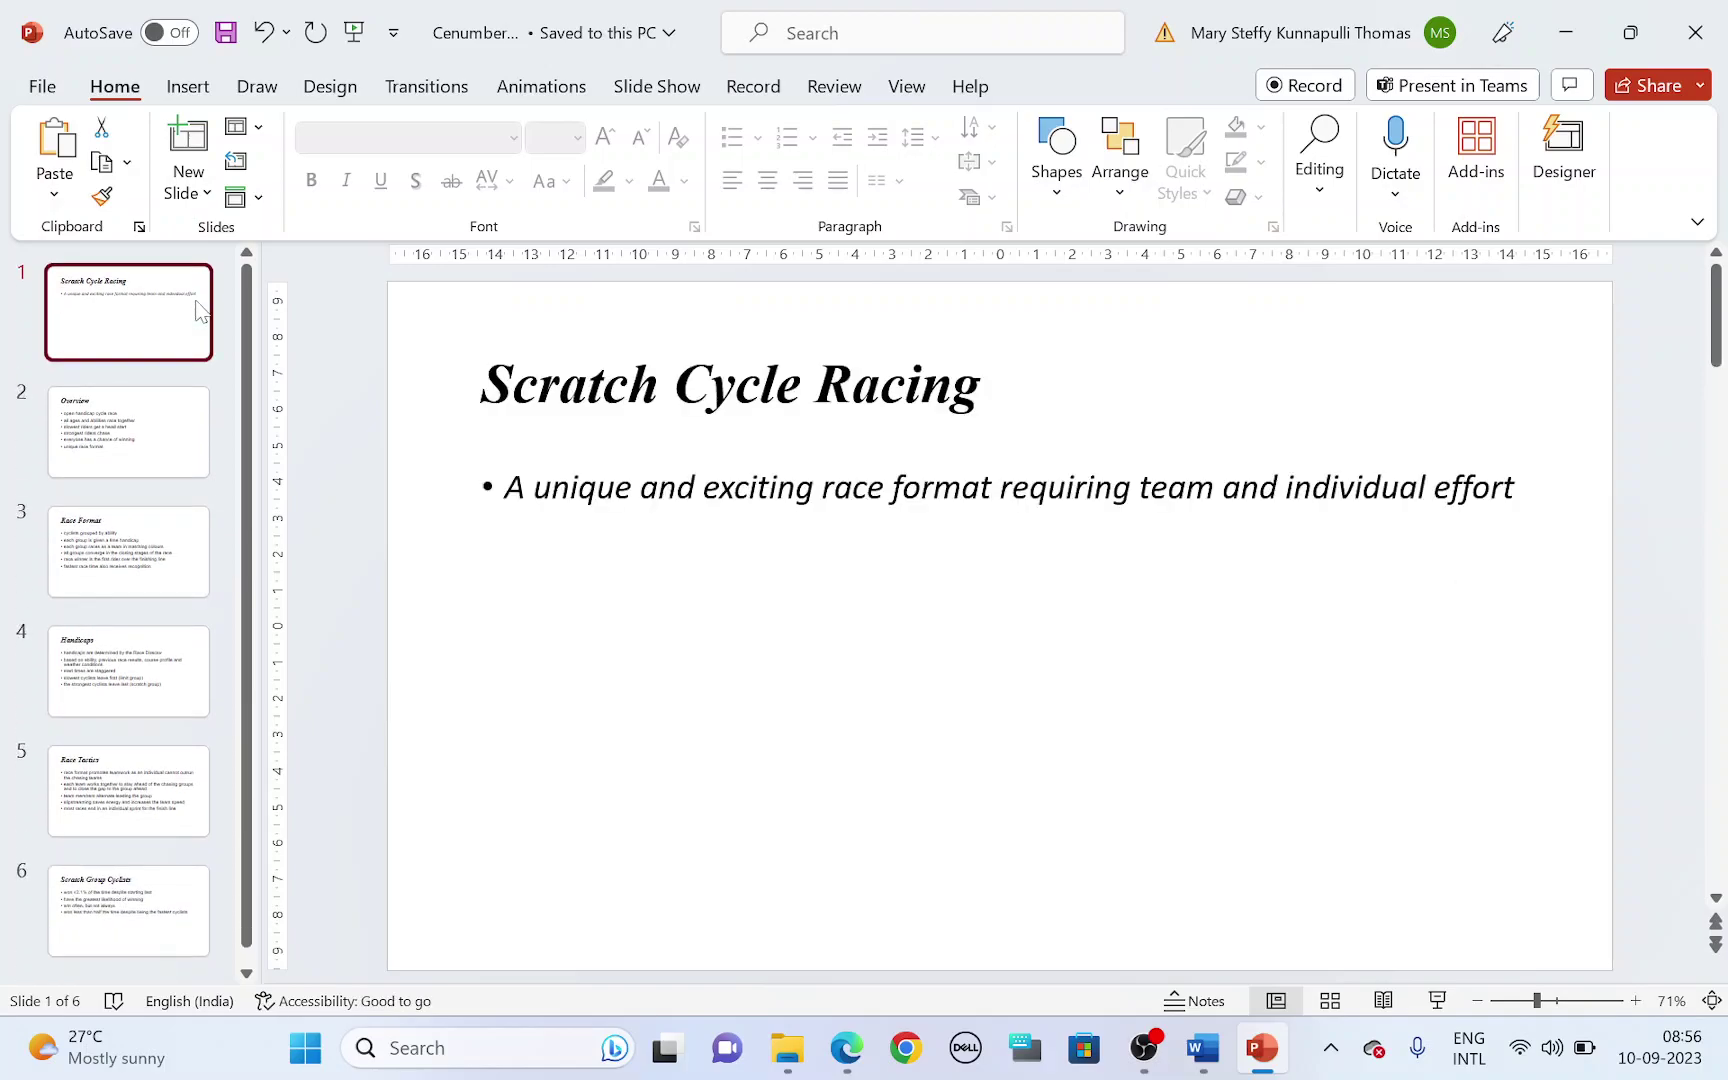
- Highlight item 23's wording about using a master slide to display only the listed features
key("alt+Tab")
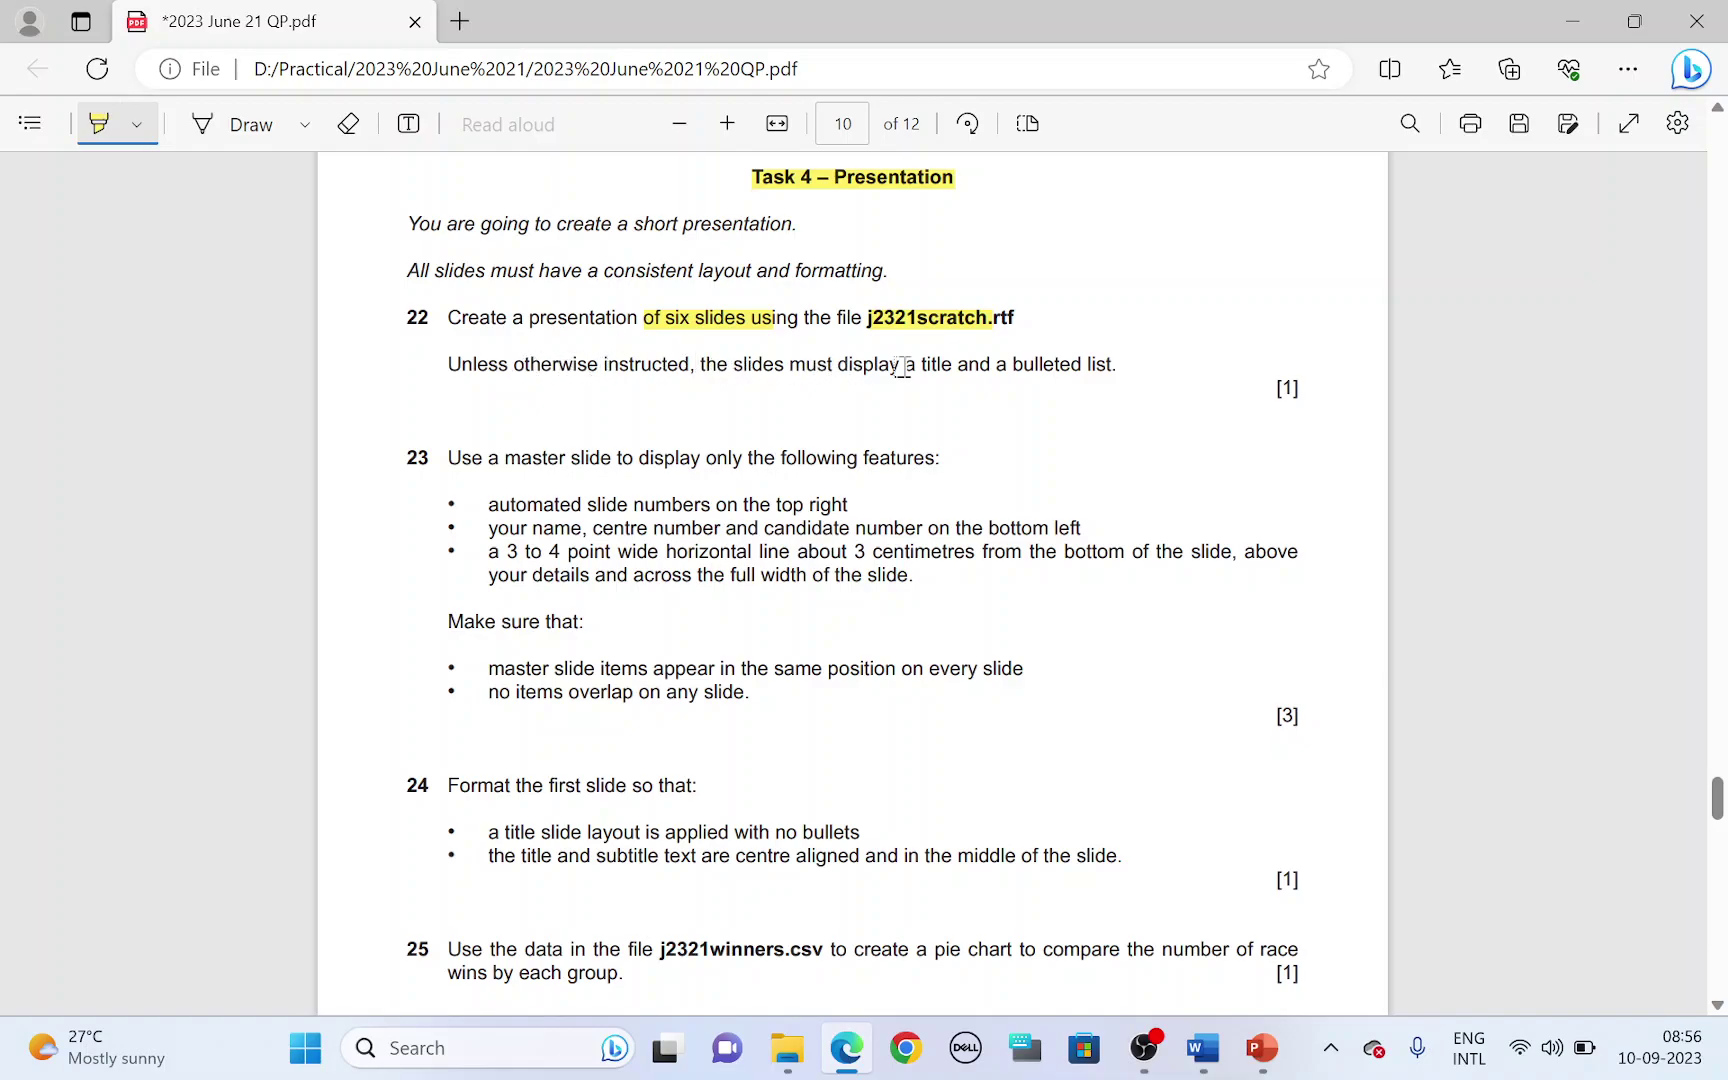
key("alt+Tab")
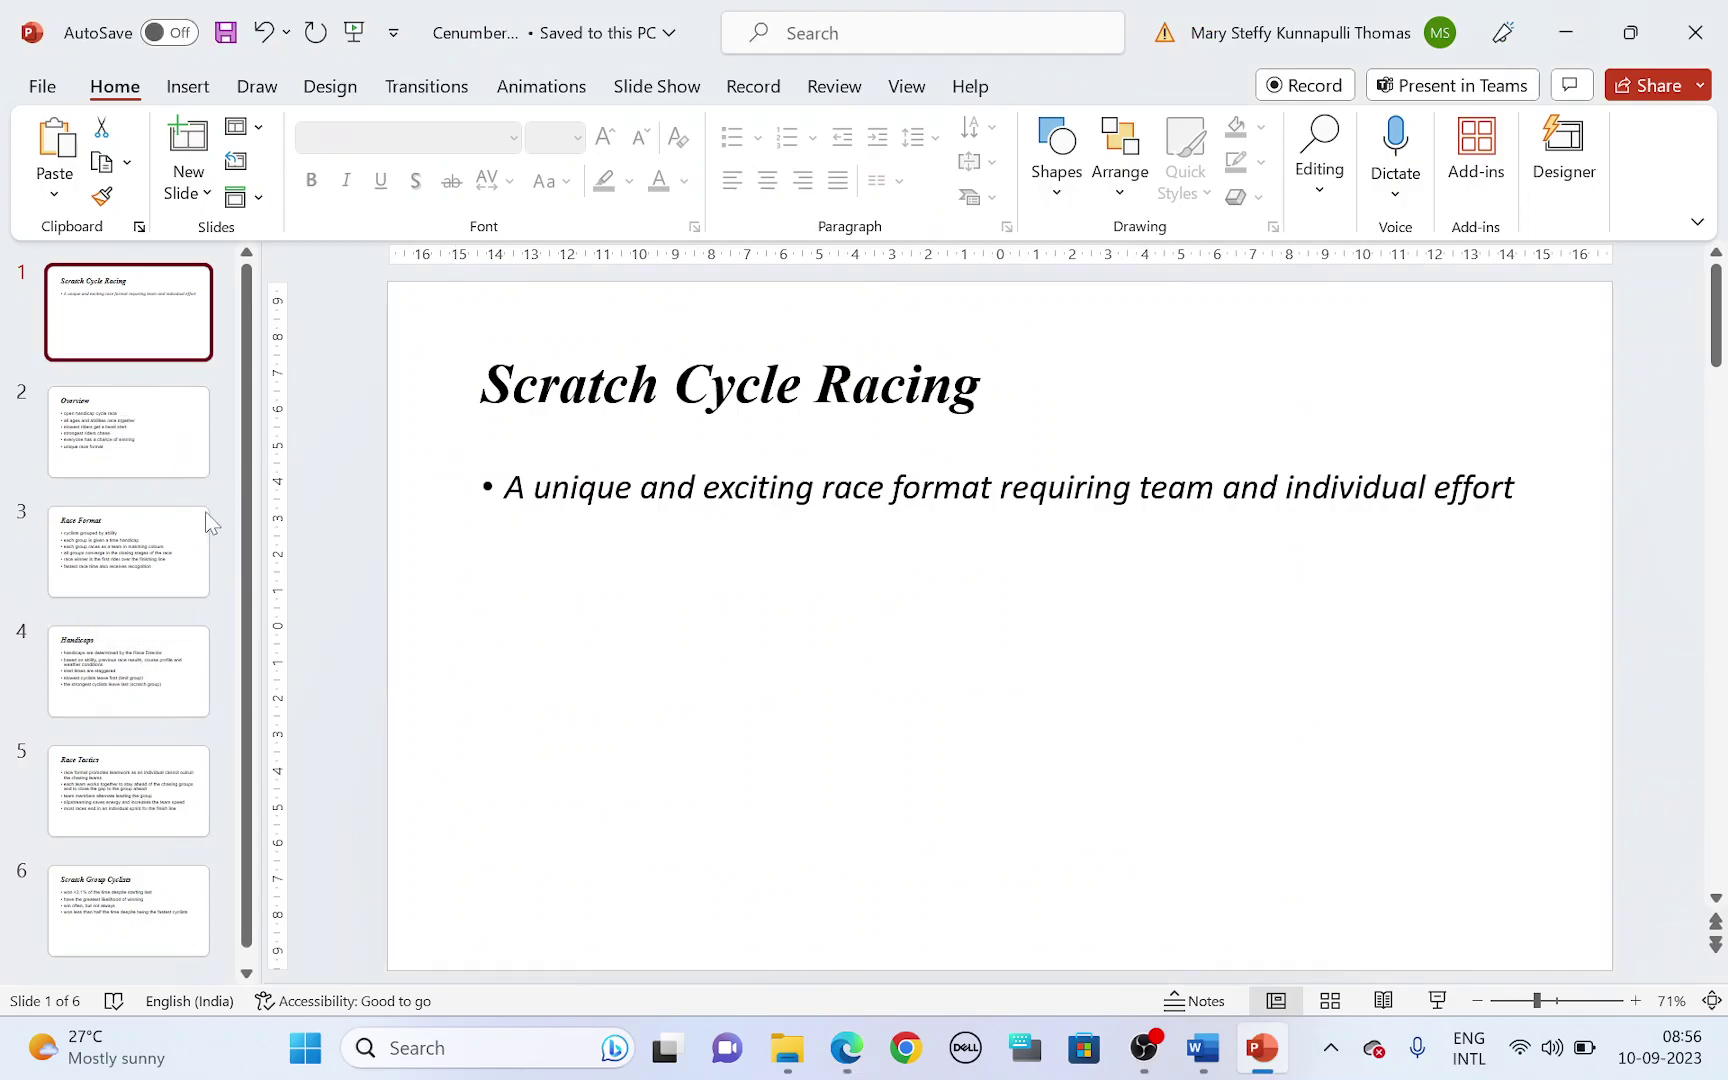
key("alt+Tab")
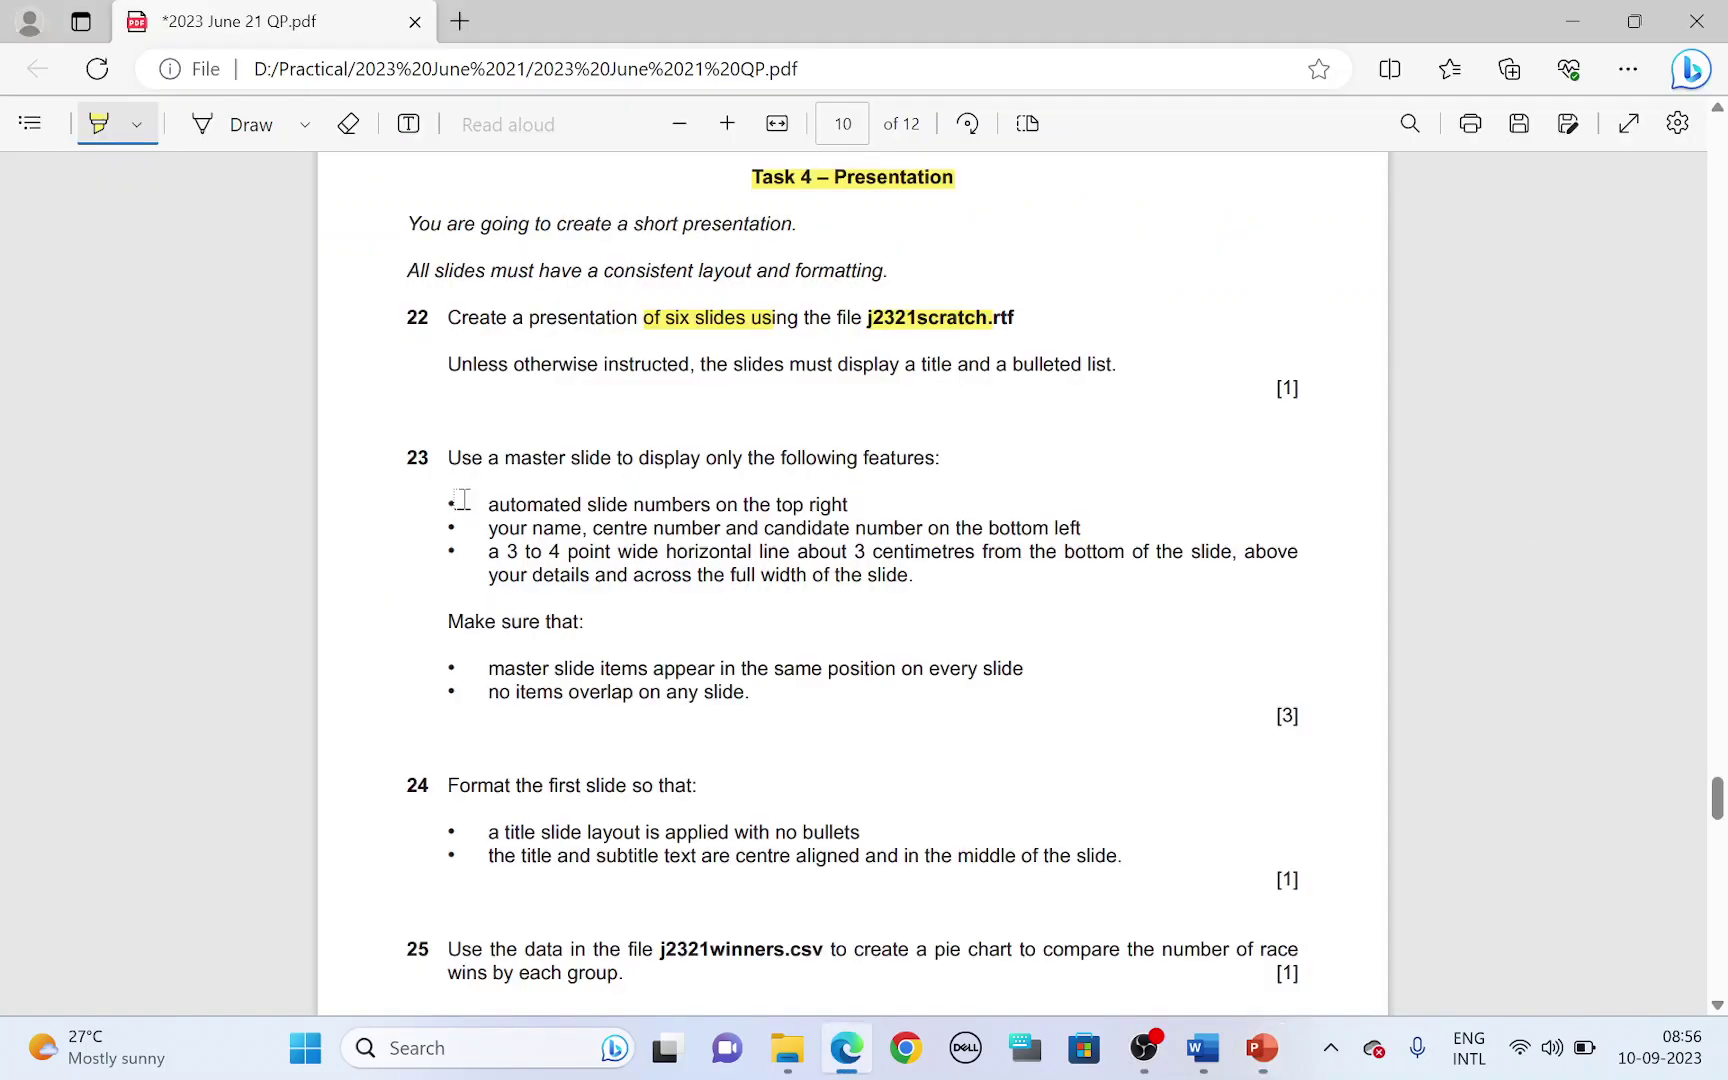
left_click_drag(488, 458, 872, 460)
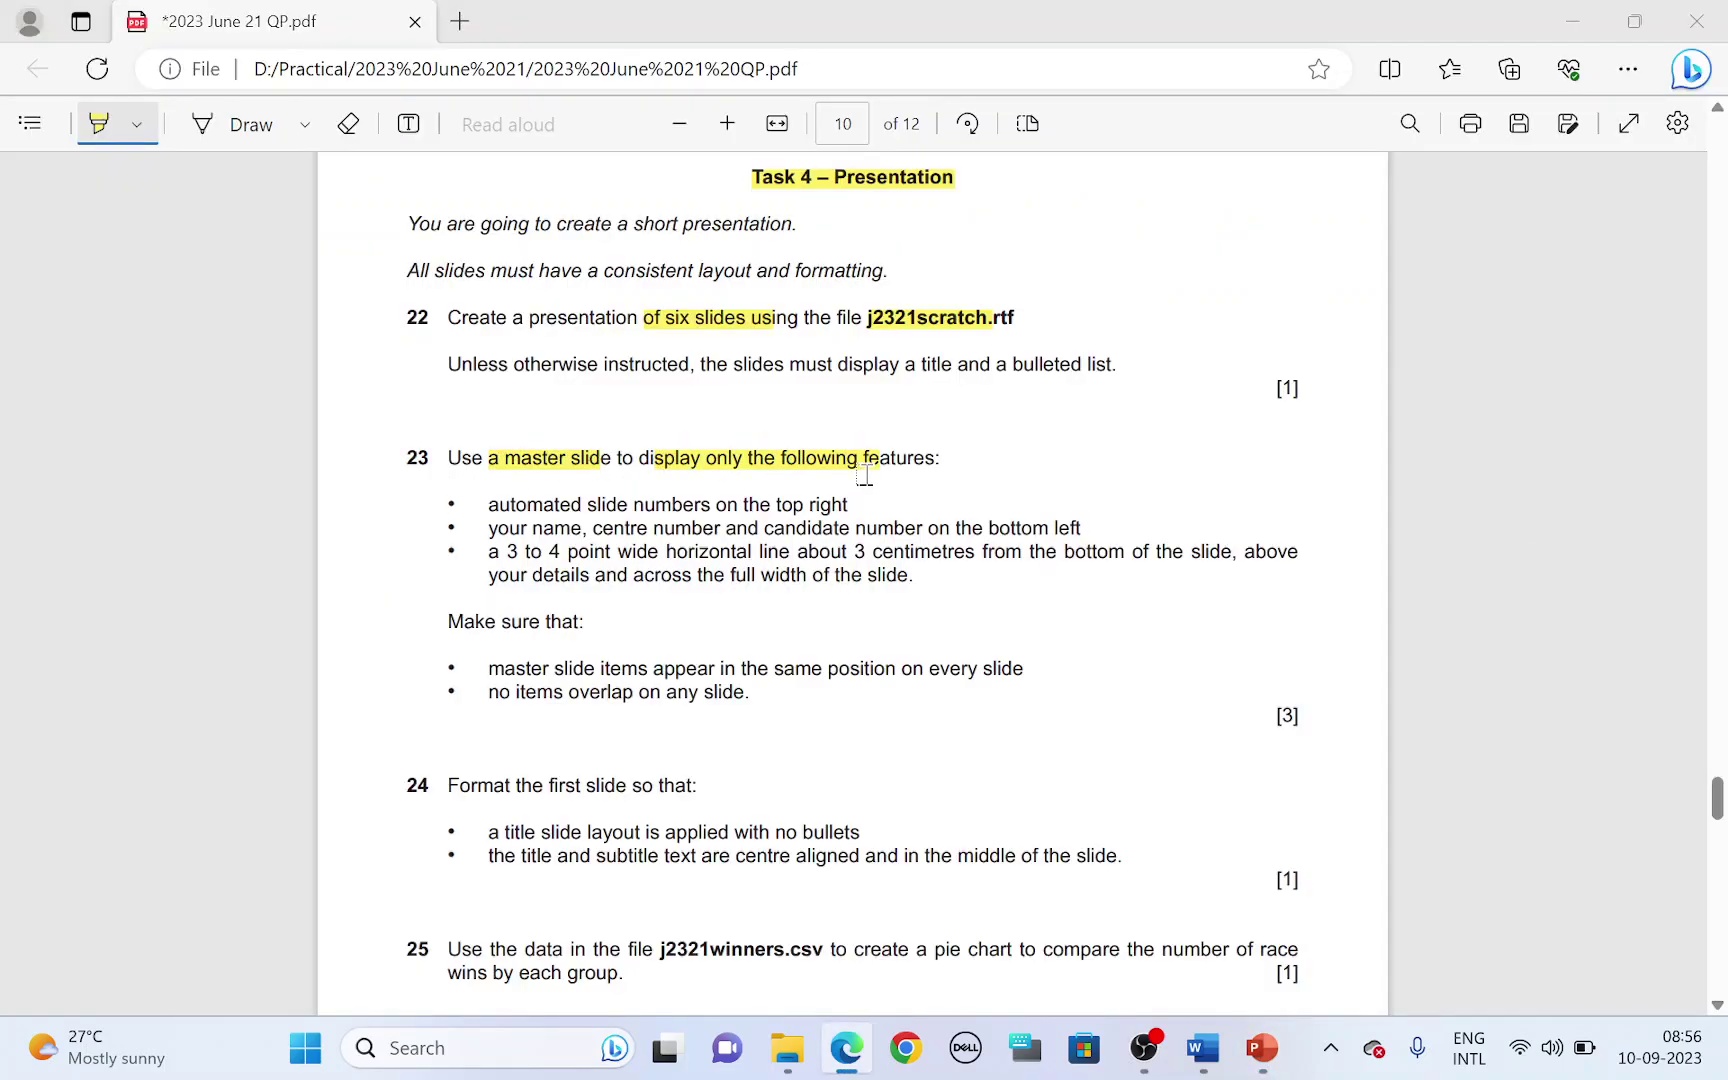
key("alt+Tab")
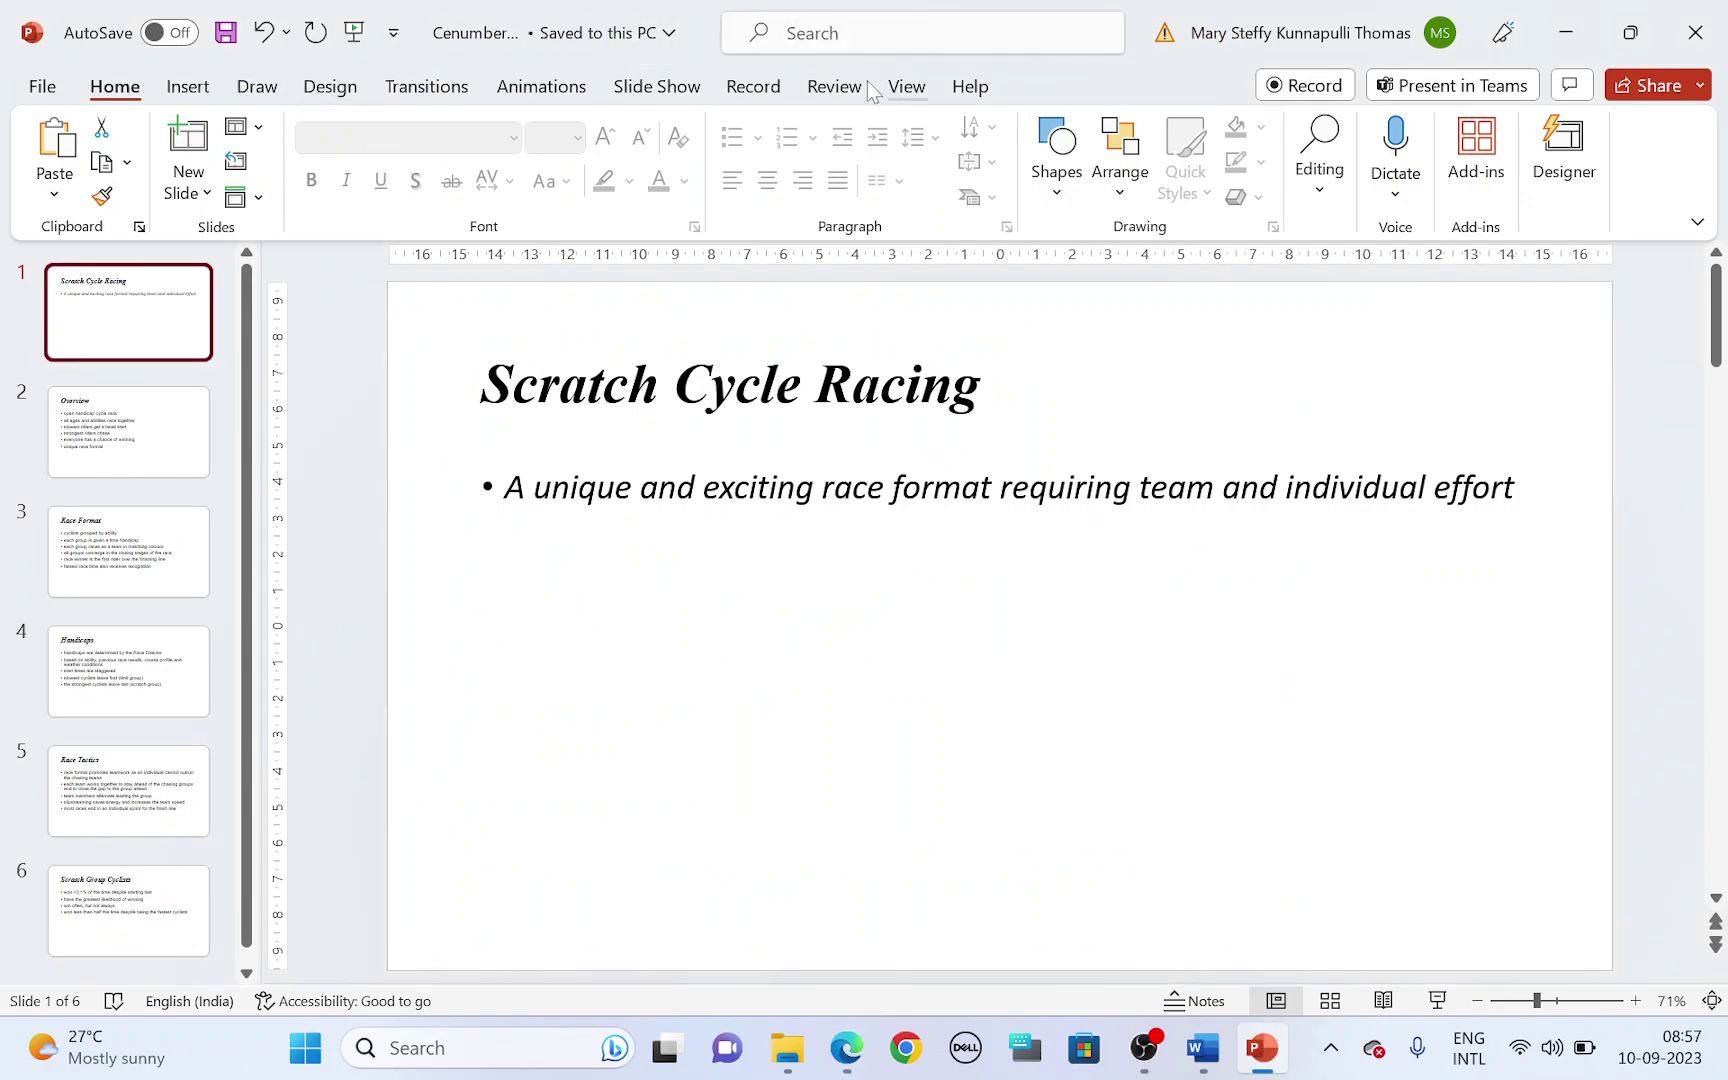
- Switch to Slide Master view and highlight item 23's slide-number requirement in the paper
left_click(907, 86)
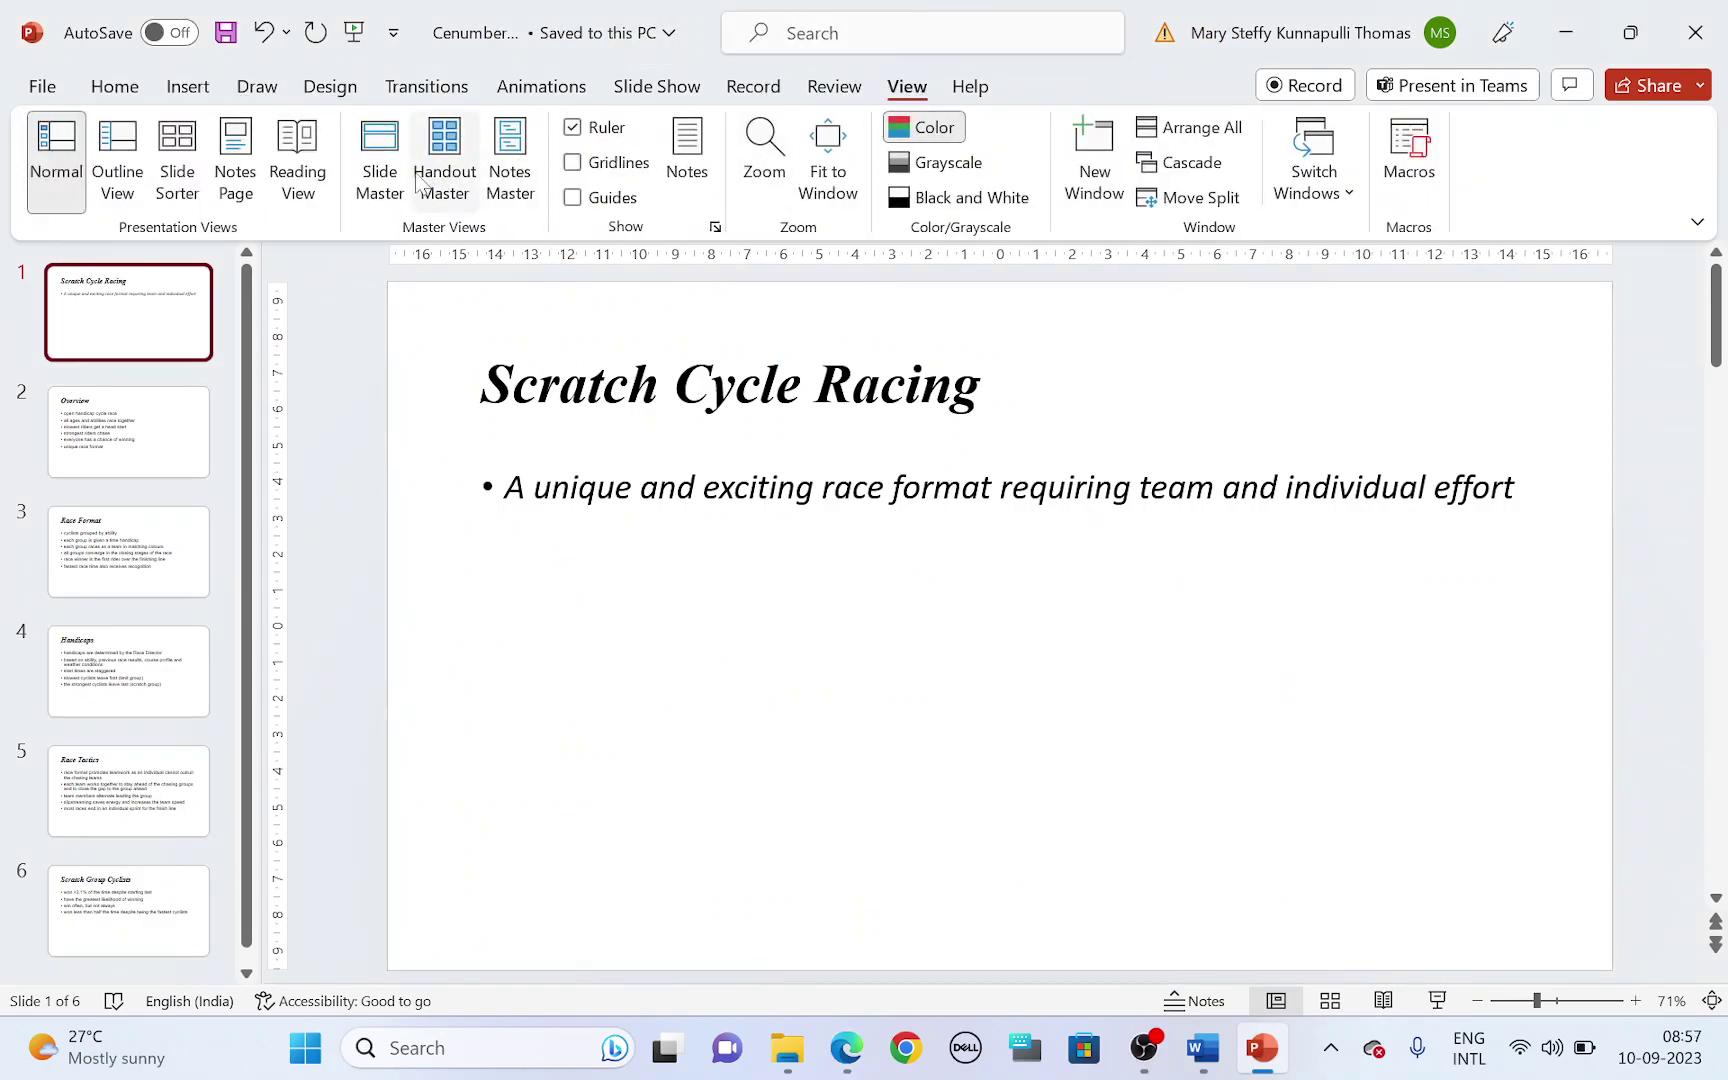
left_click(381, 175)
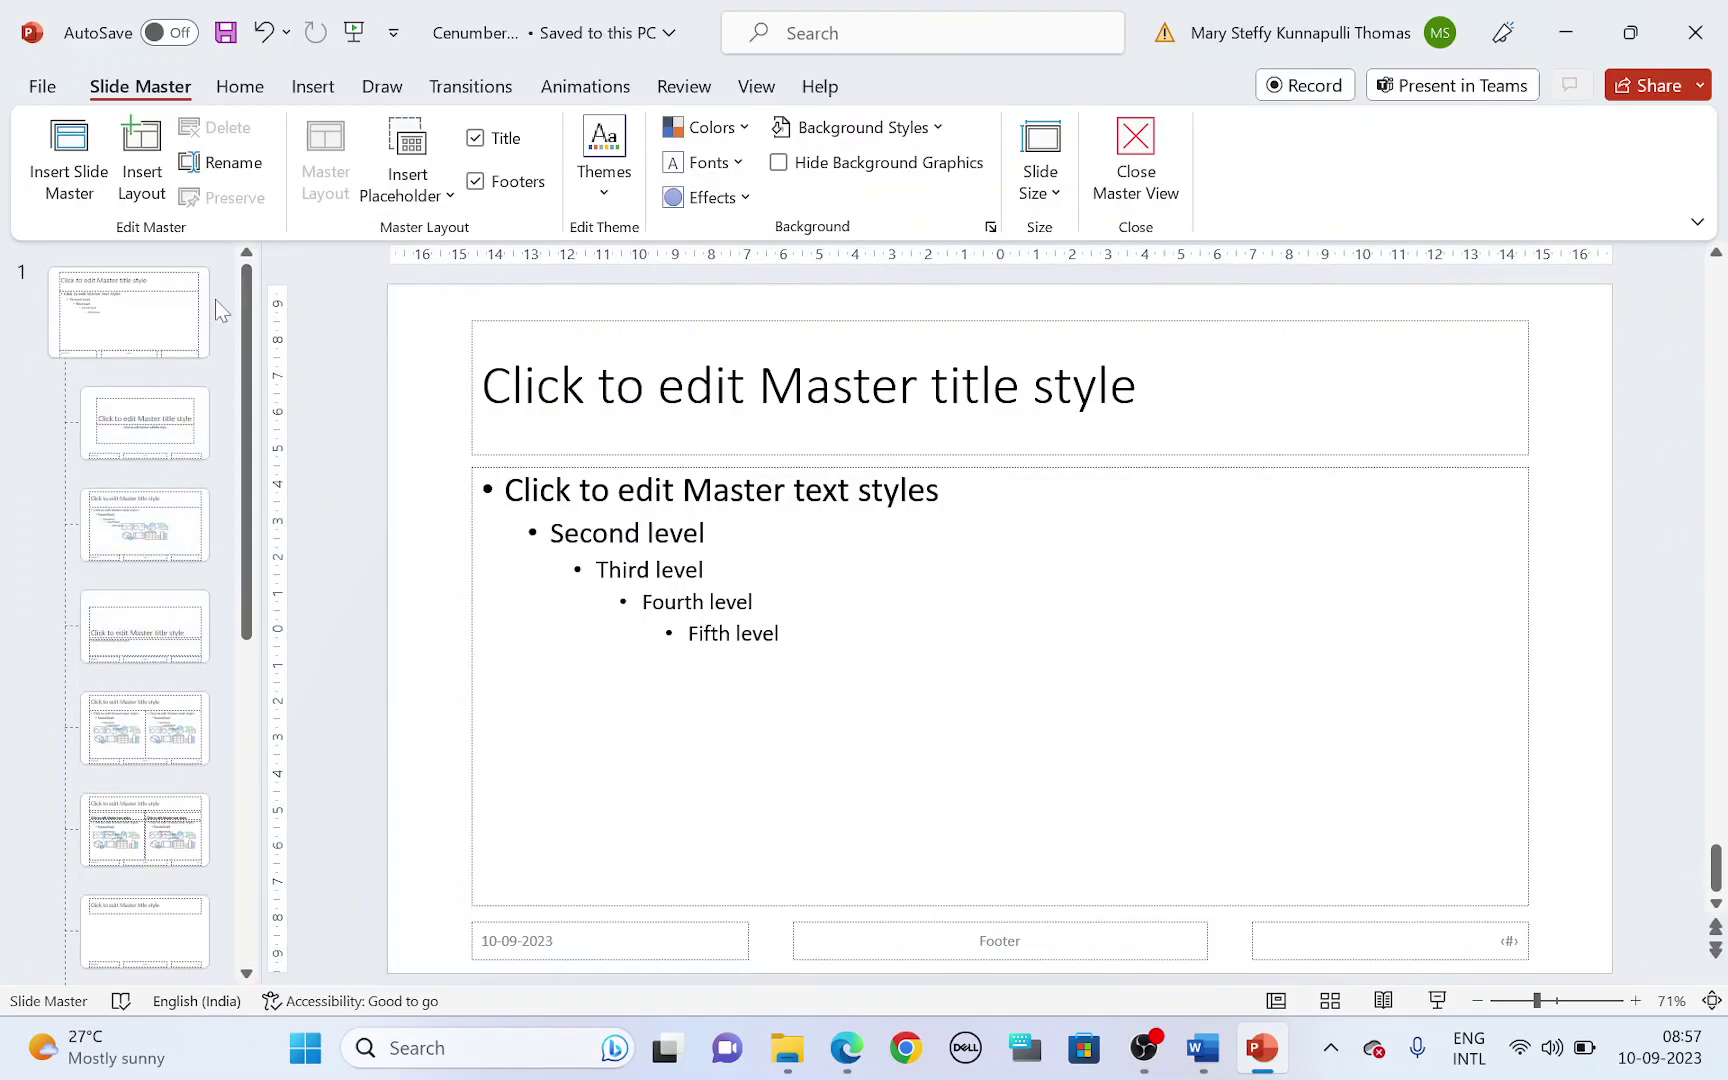
key("alt+Tab")
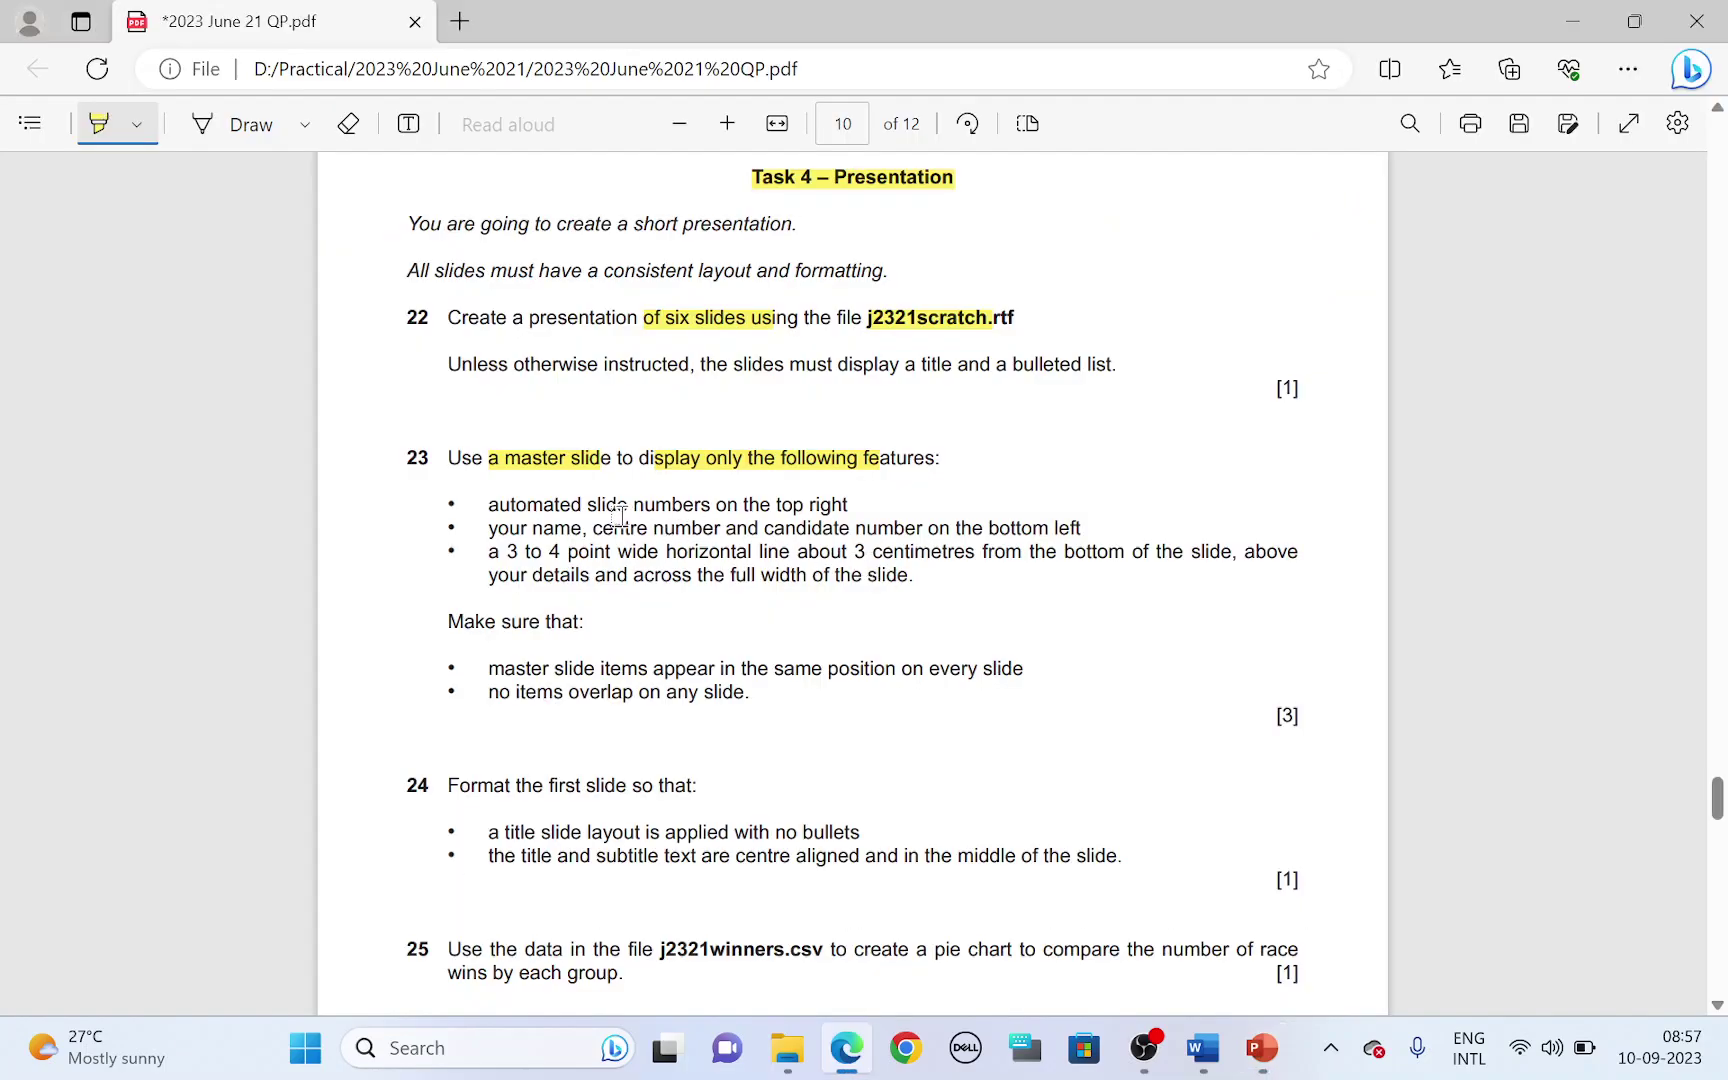
left_click_drag(548, 505, 848, 505)
key("alt+Tab")
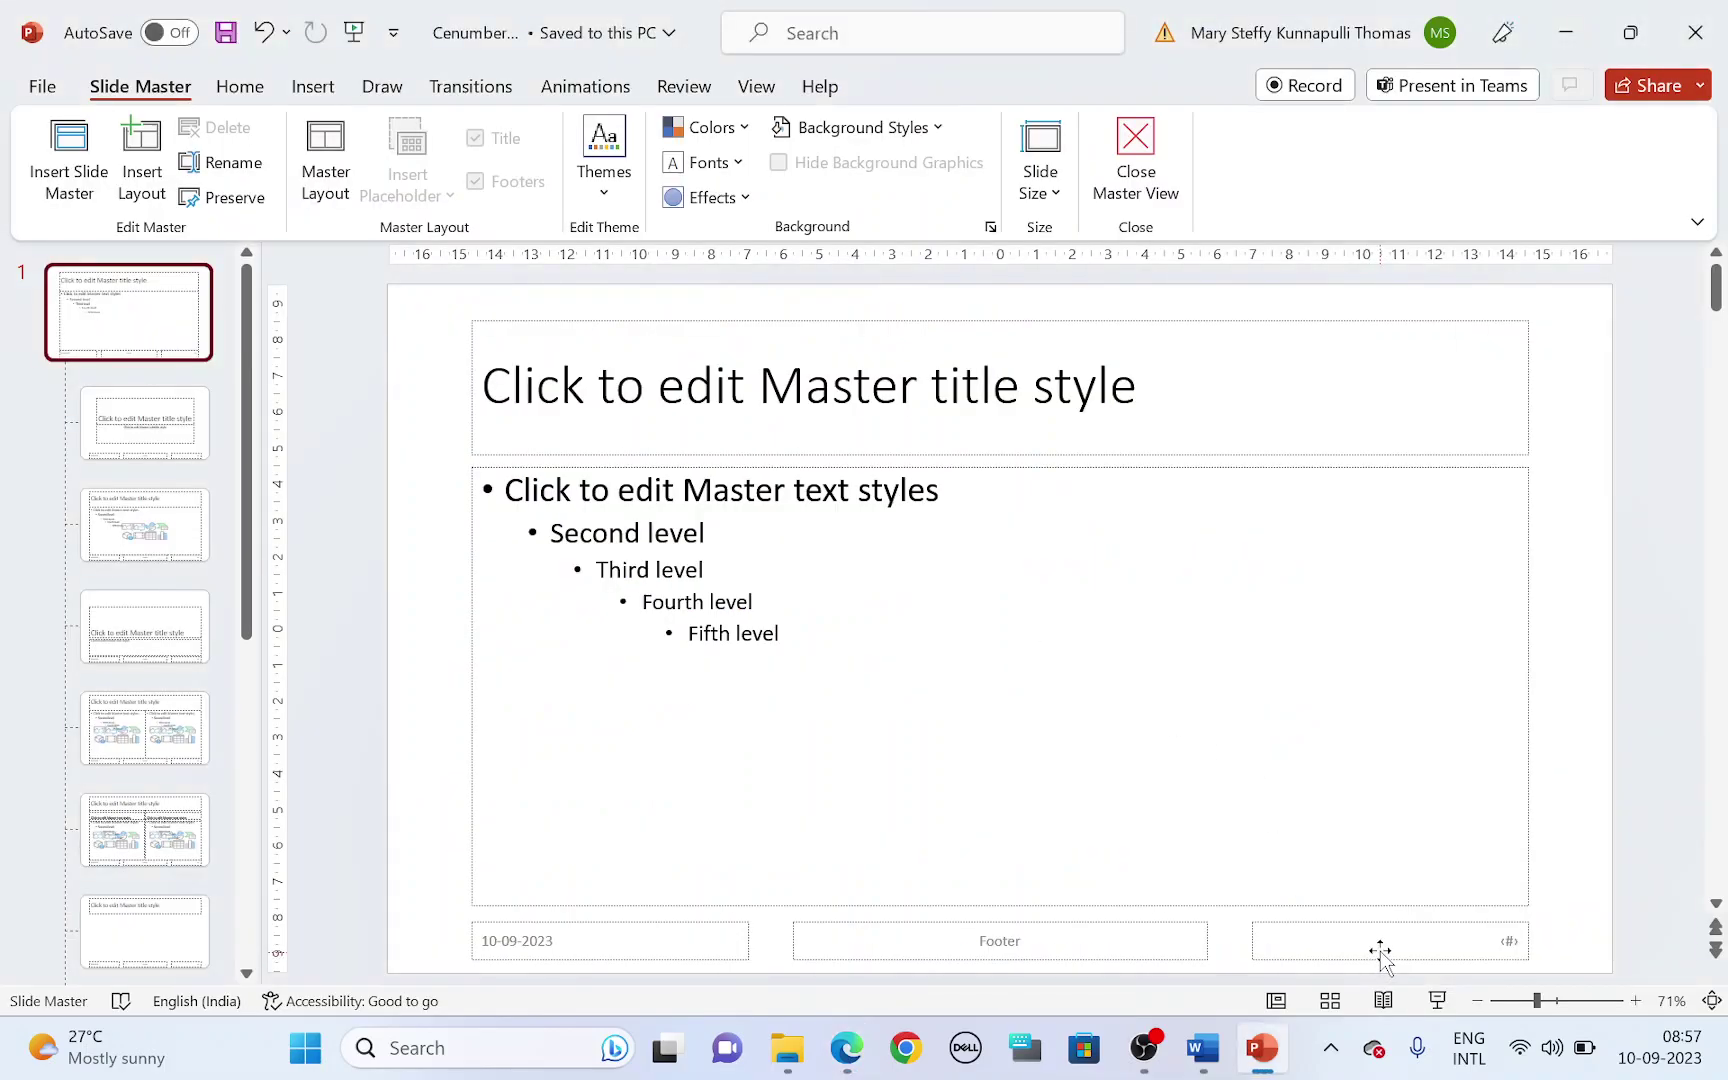
- Move a narrowed slide-number placeholder to the top-right corner, then highlight the footer requirement
left_click(1380, 950)
left_click_drag(1252, 941, 1457, 940)
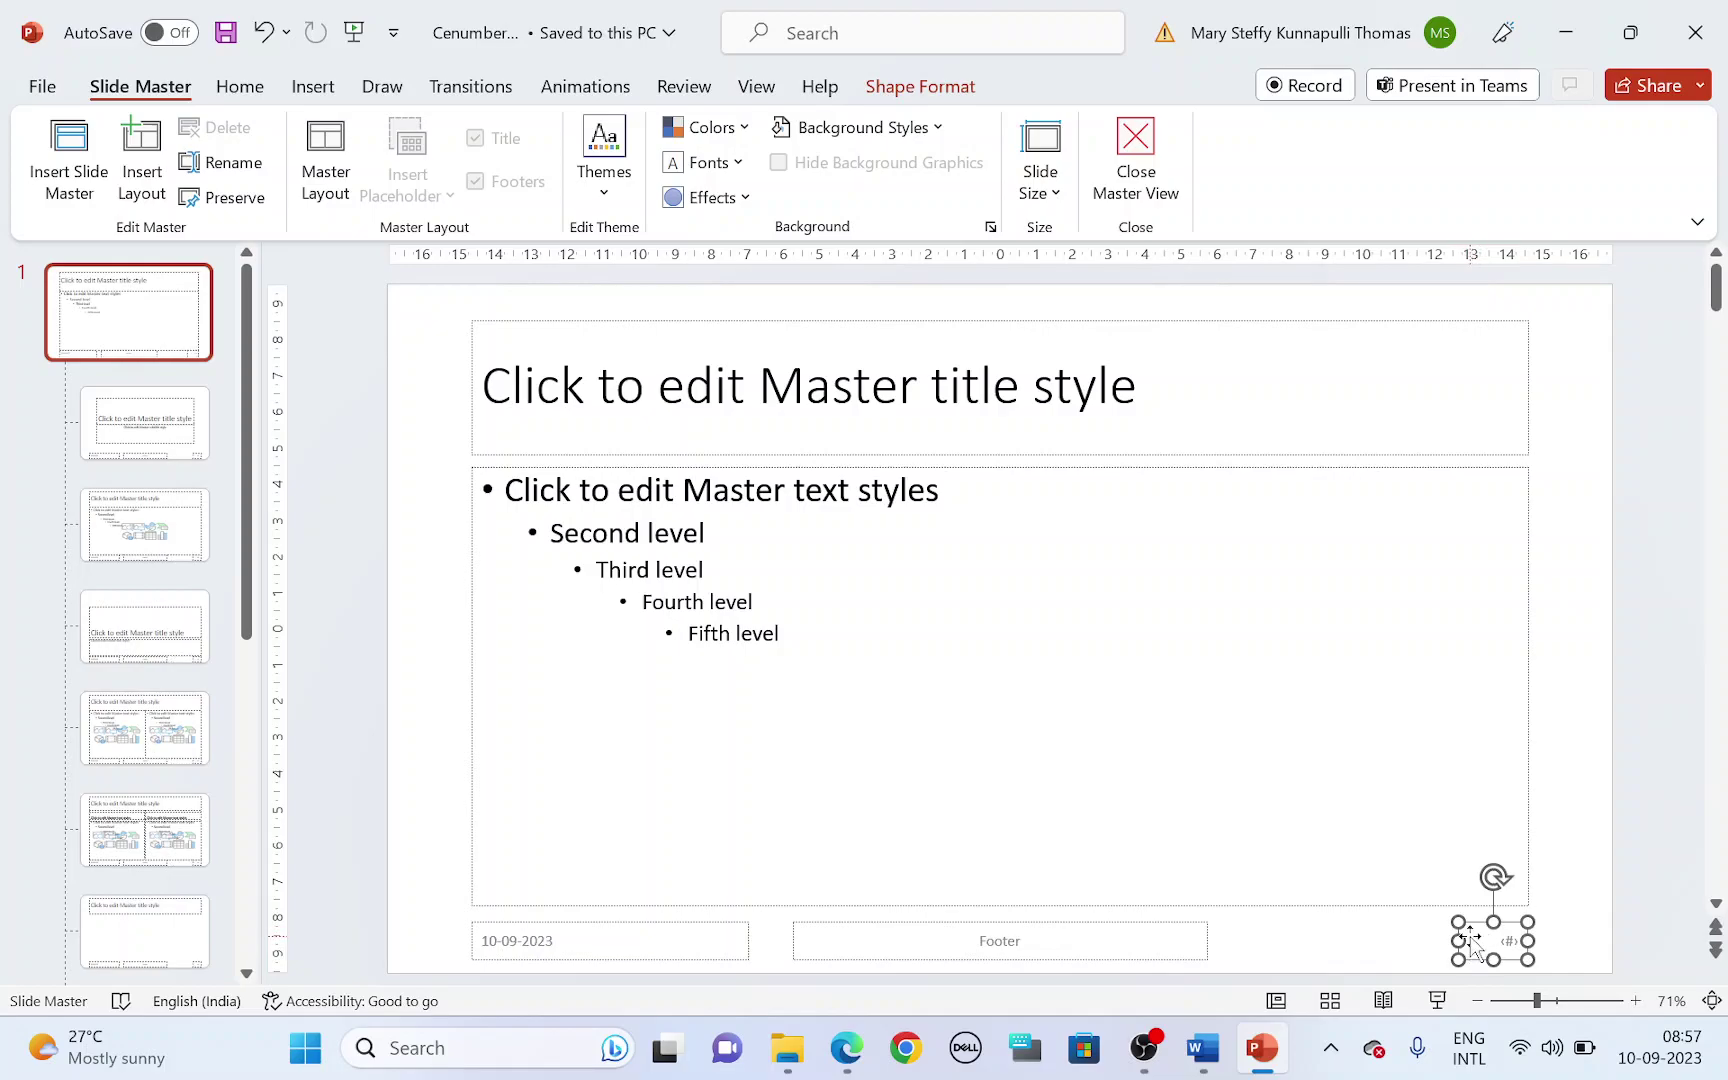
left_click_drag(1475, 920, 1547, 305)
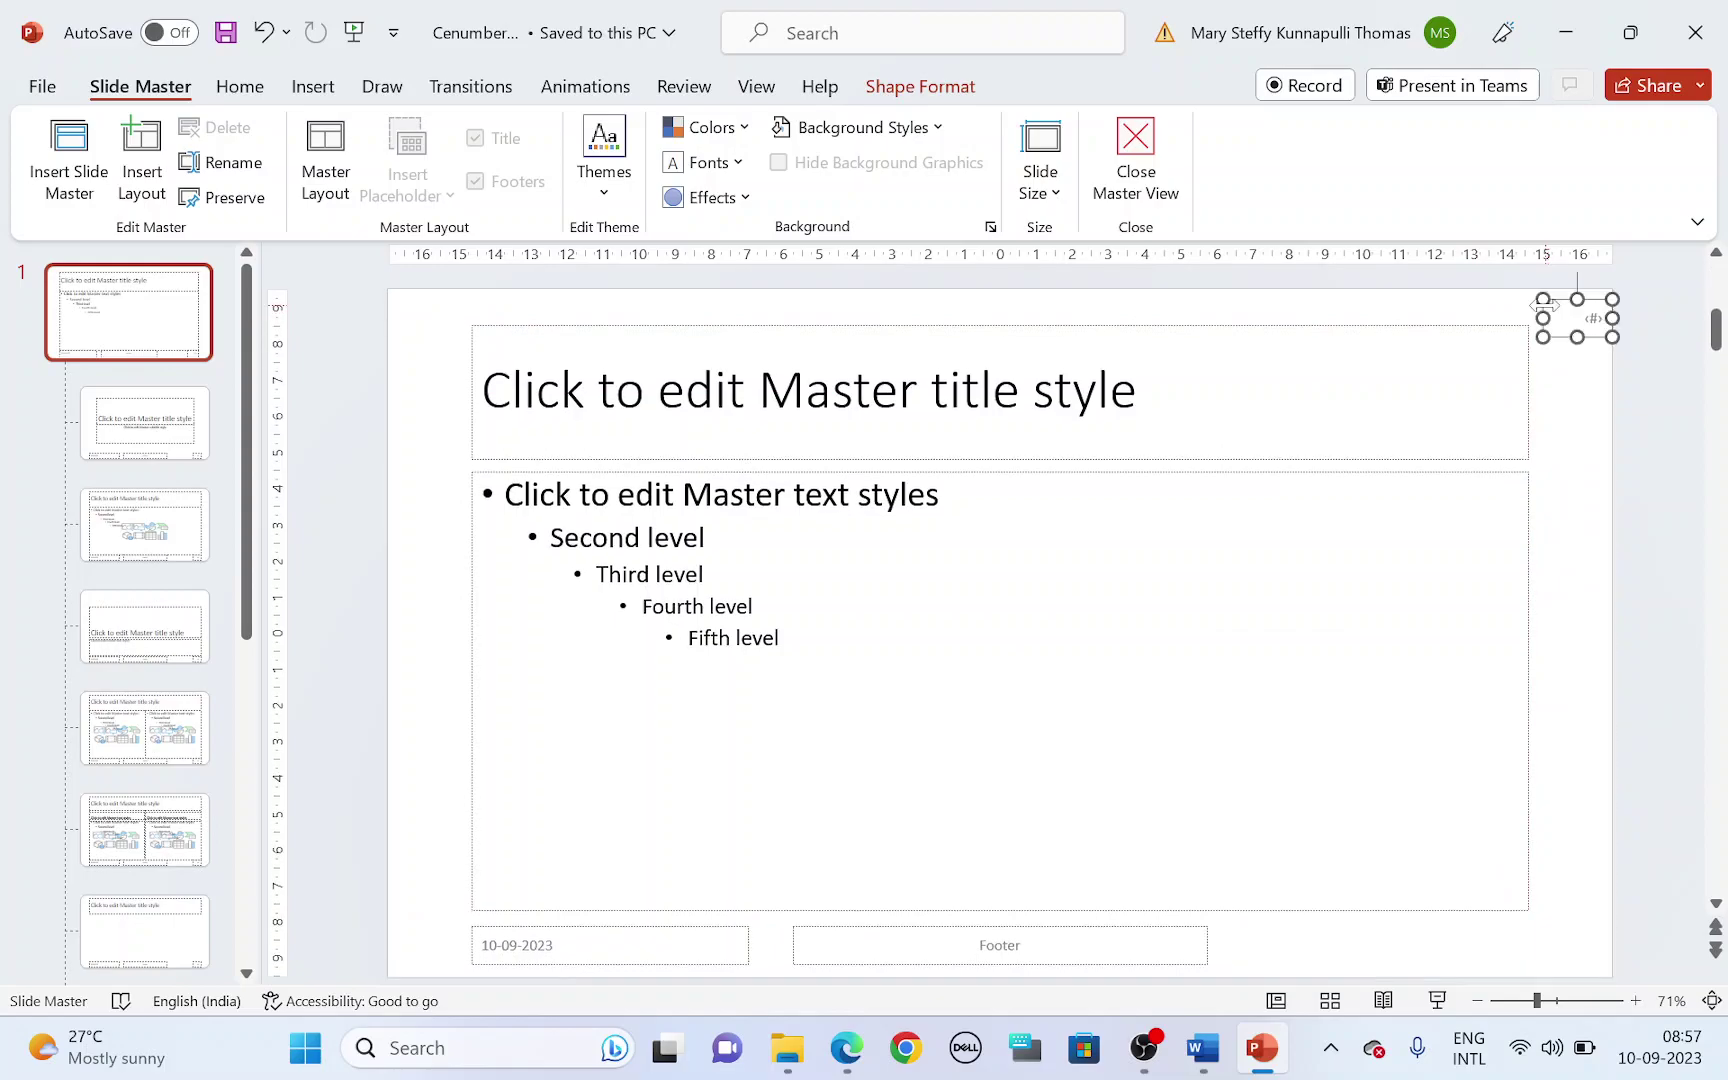
key("ctrl+Left")
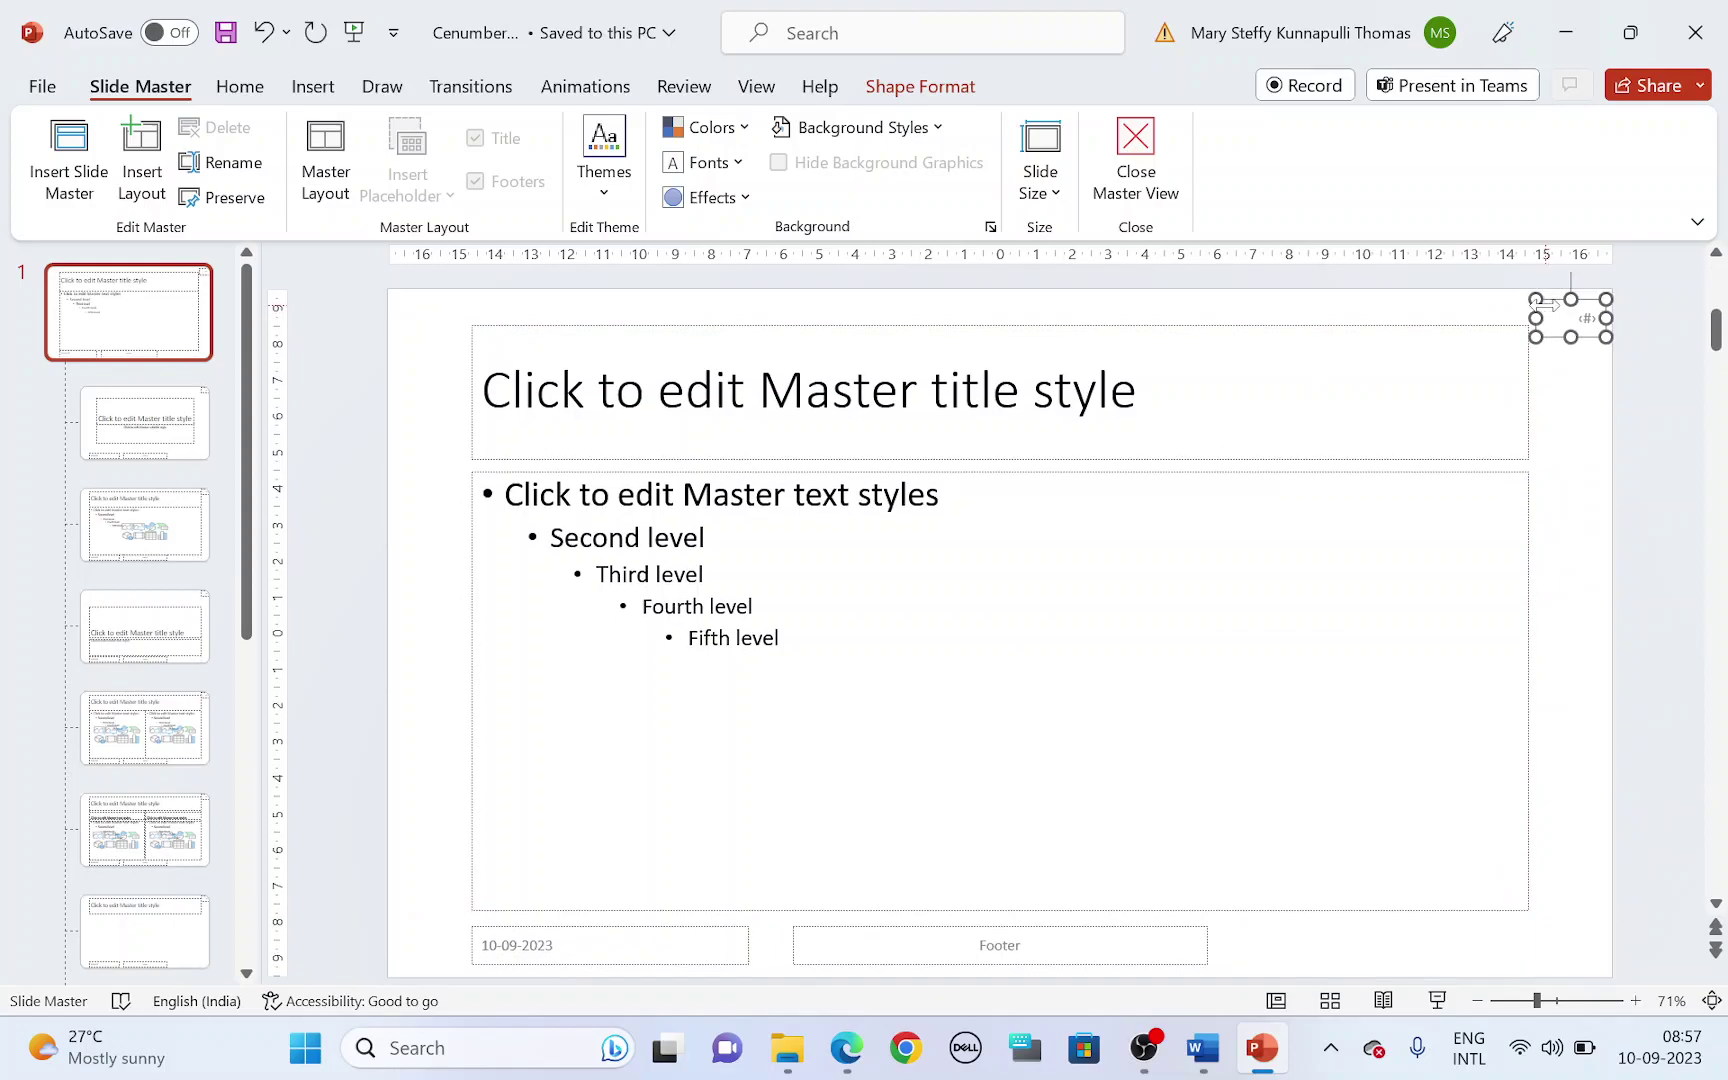
key("ctrl+Up")
key("alt+Tab")
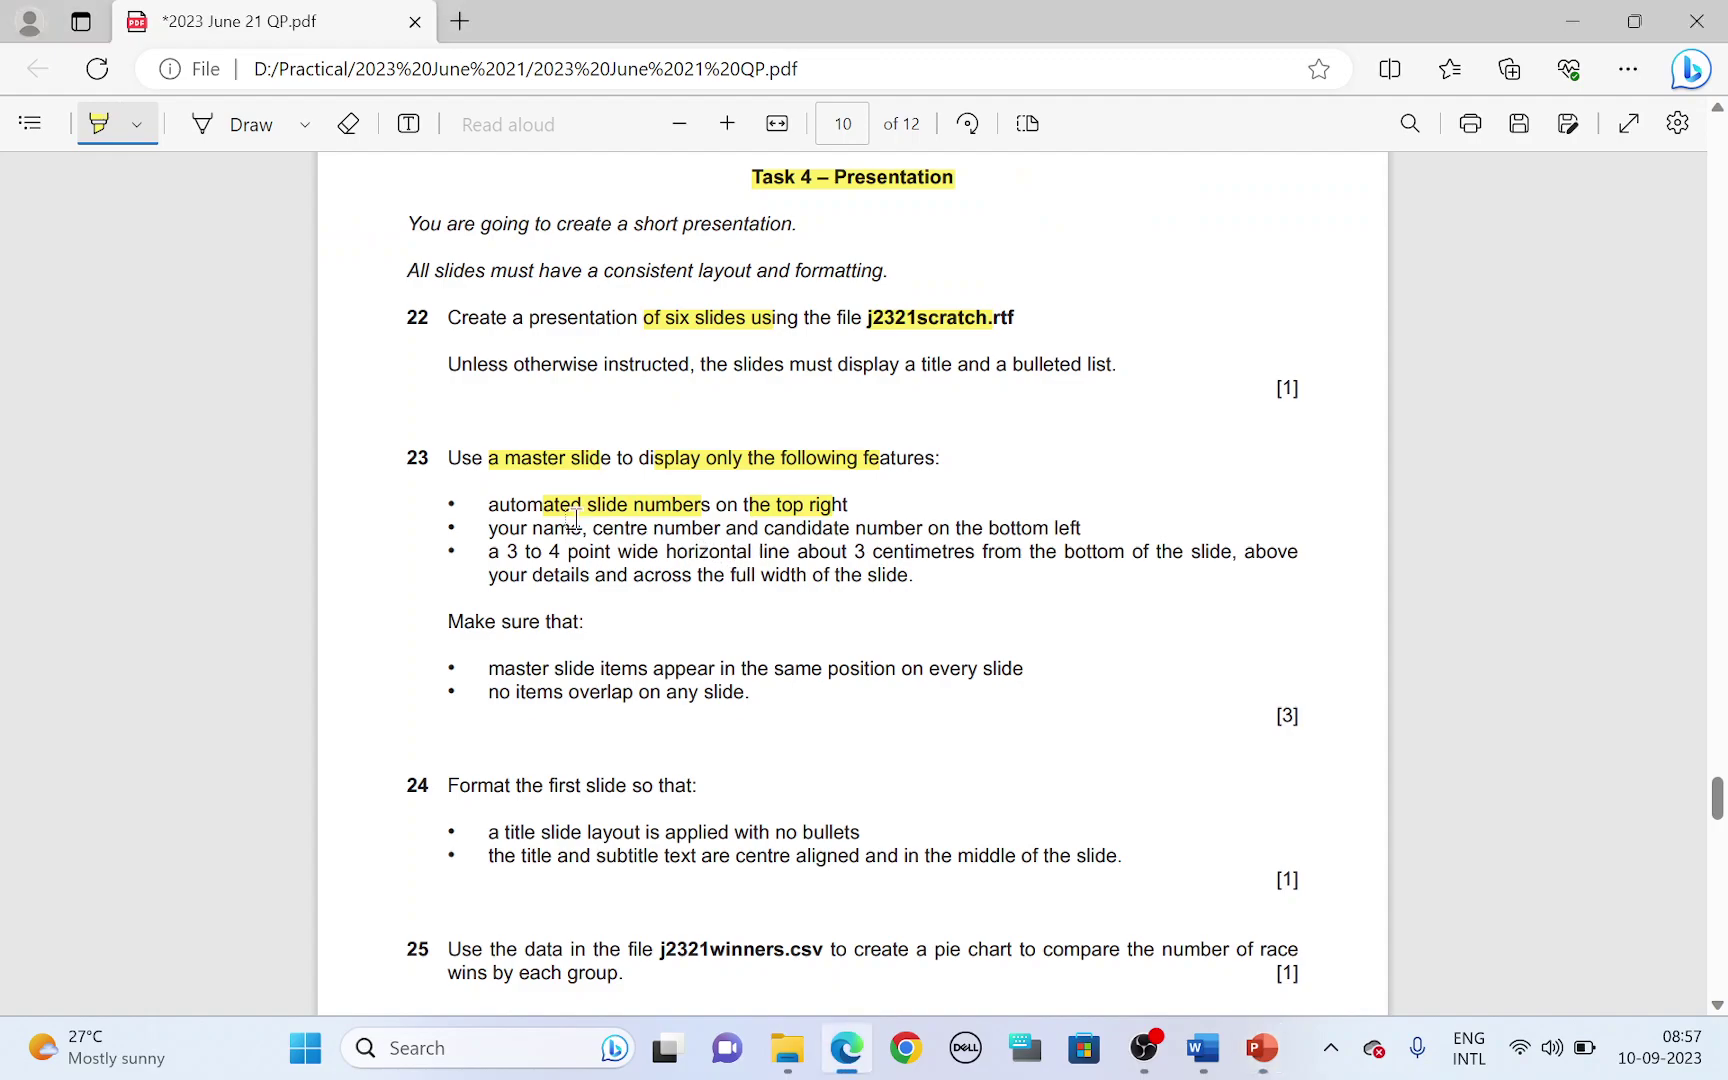
left_click_drag(497, 529, 1078, 531)
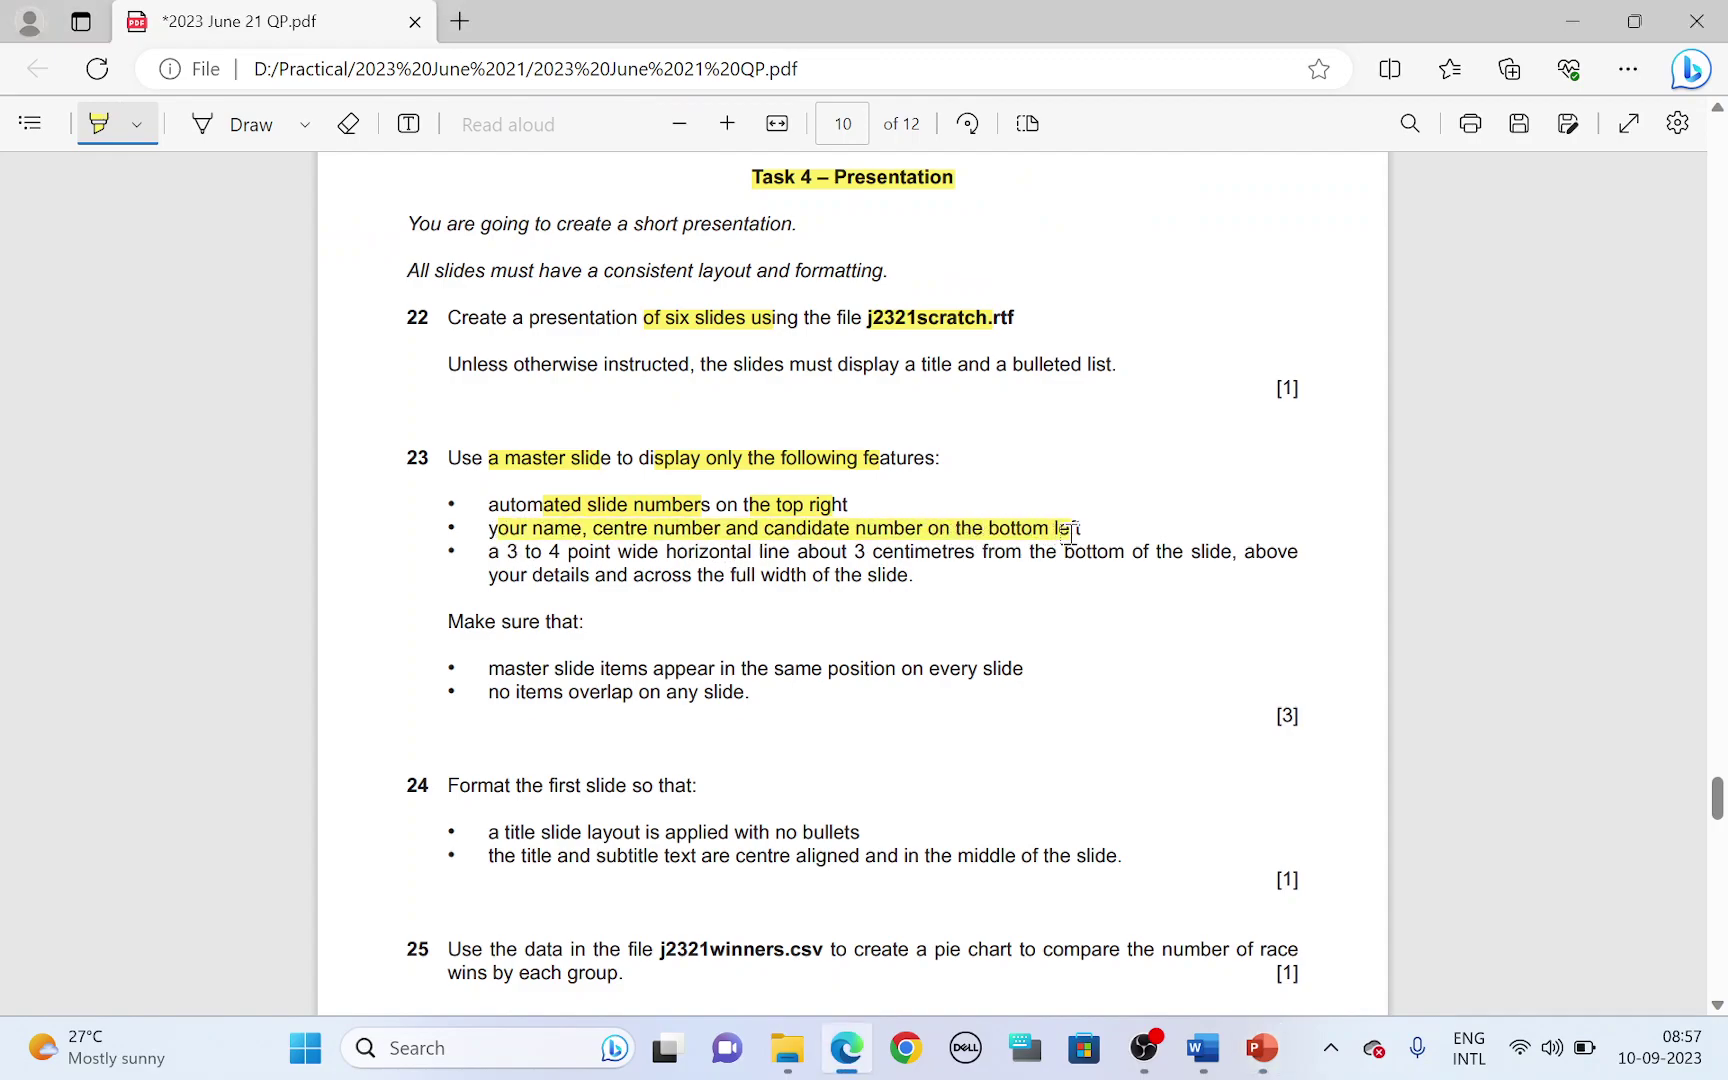
- Delete the master's date placeholder and move a narrowed footer placeholder to the bottom-left corner
key("alt+Tab")
left_click(683, 960)
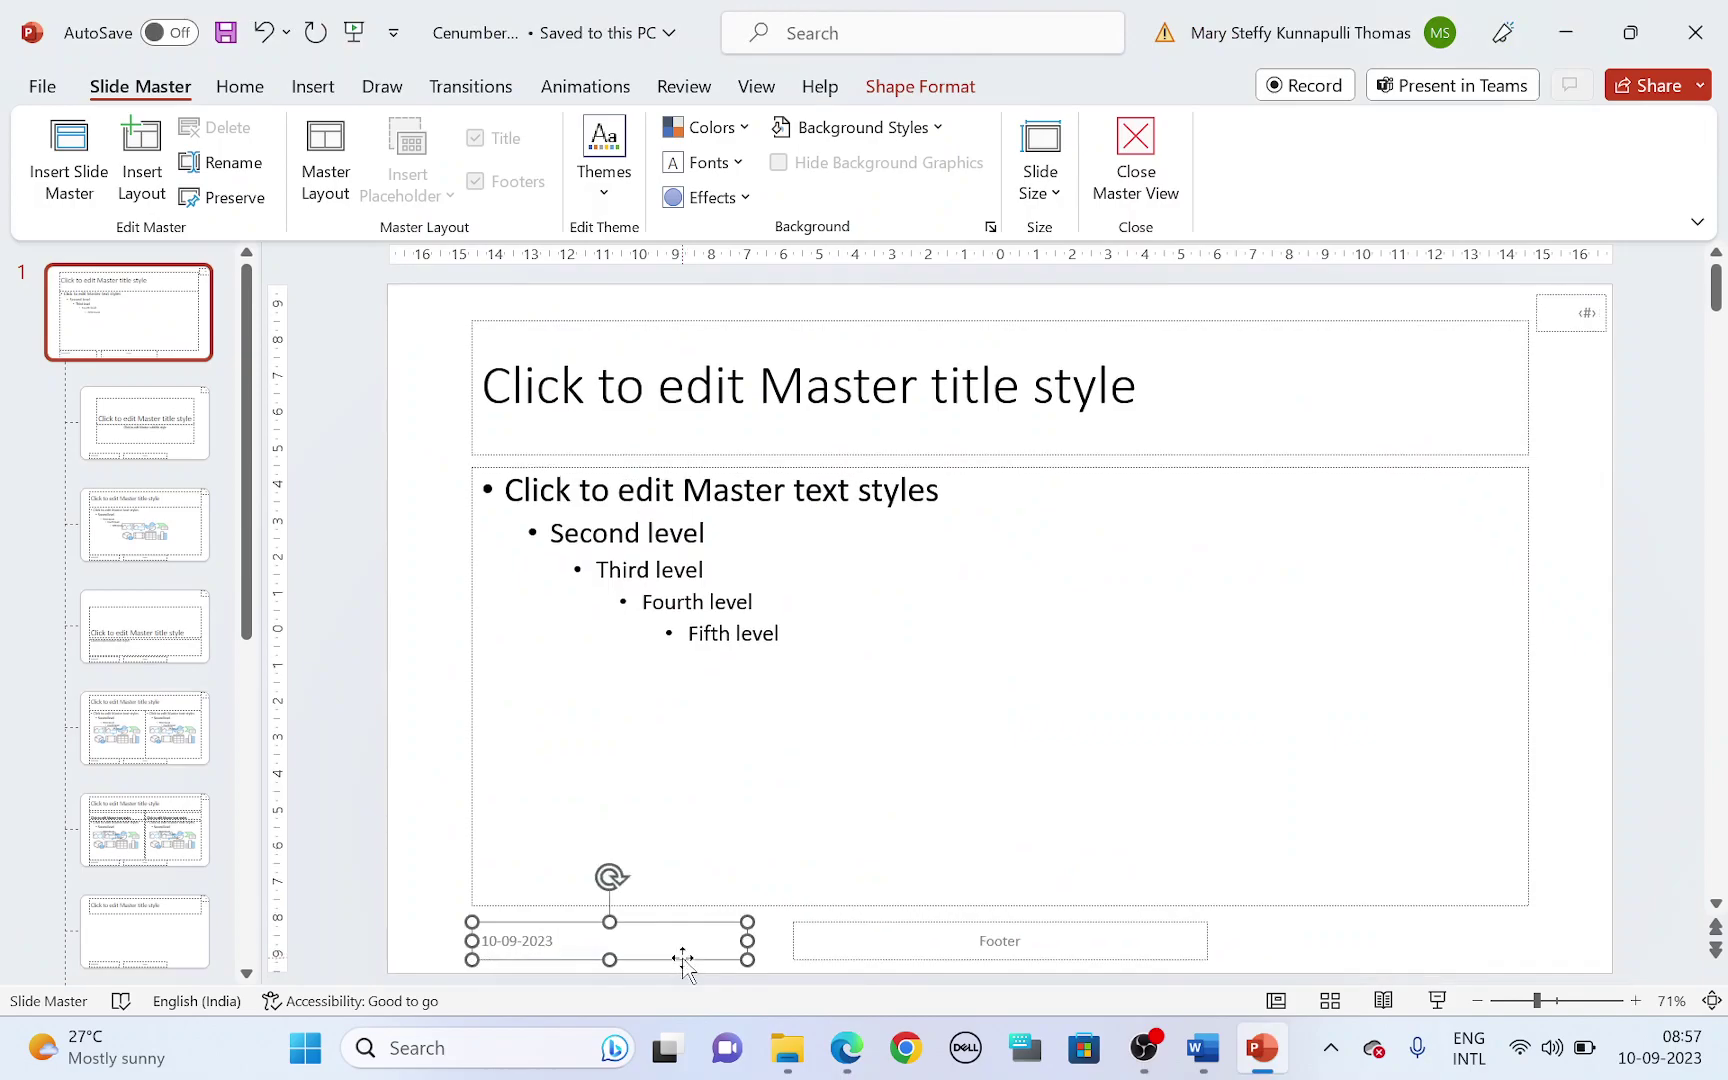
key("Delete")
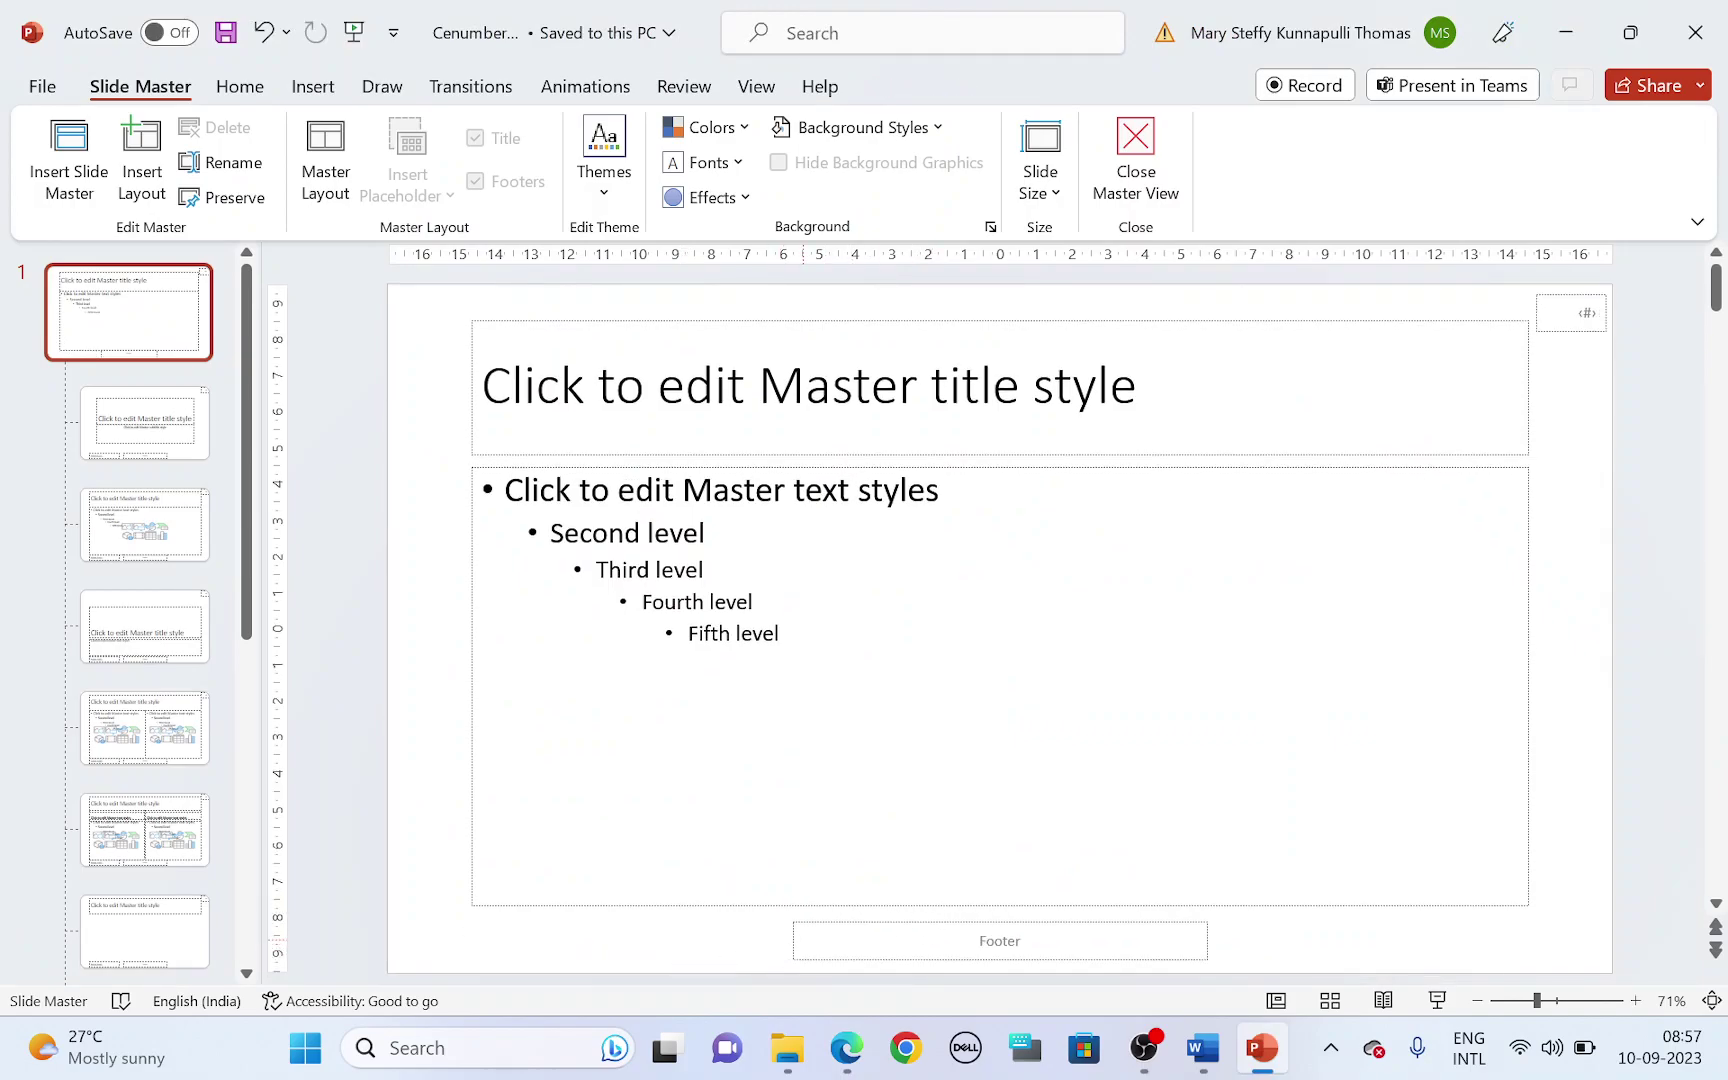
left_click(792, 940)
left_click_drag(792, 941, 960, 941)
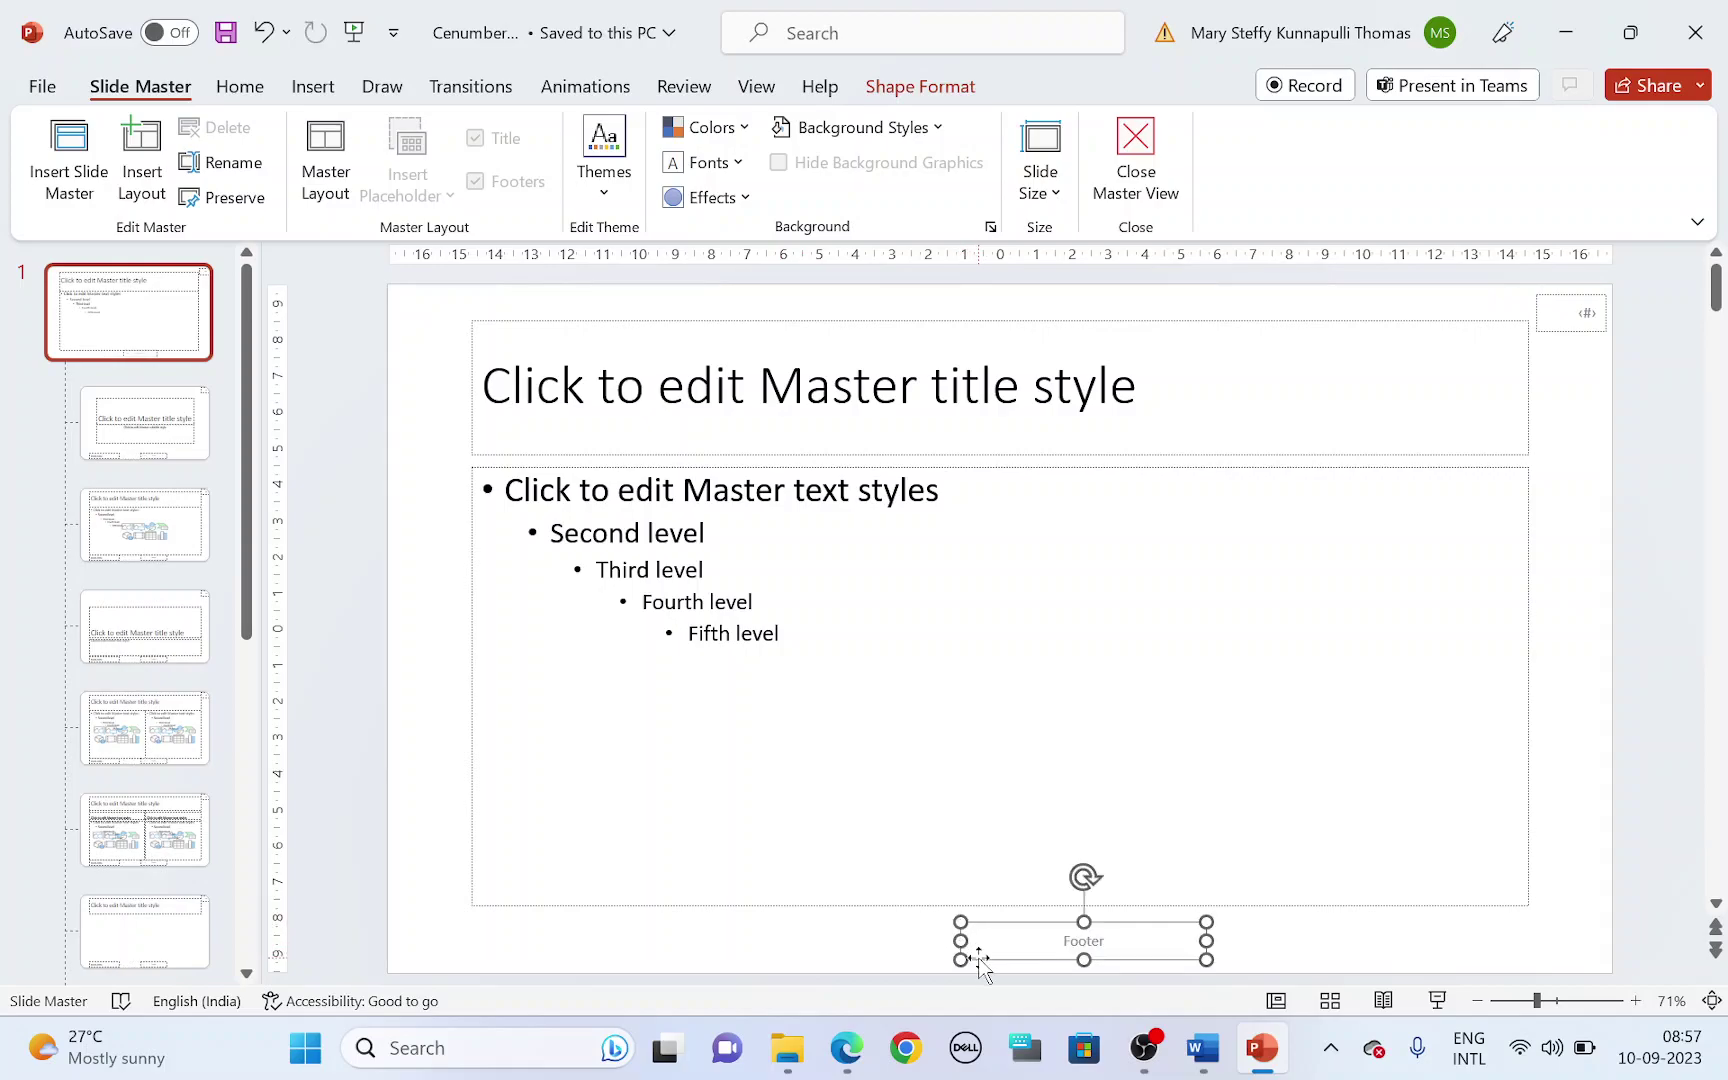
left_click_drag(978, 958, 417, 951)
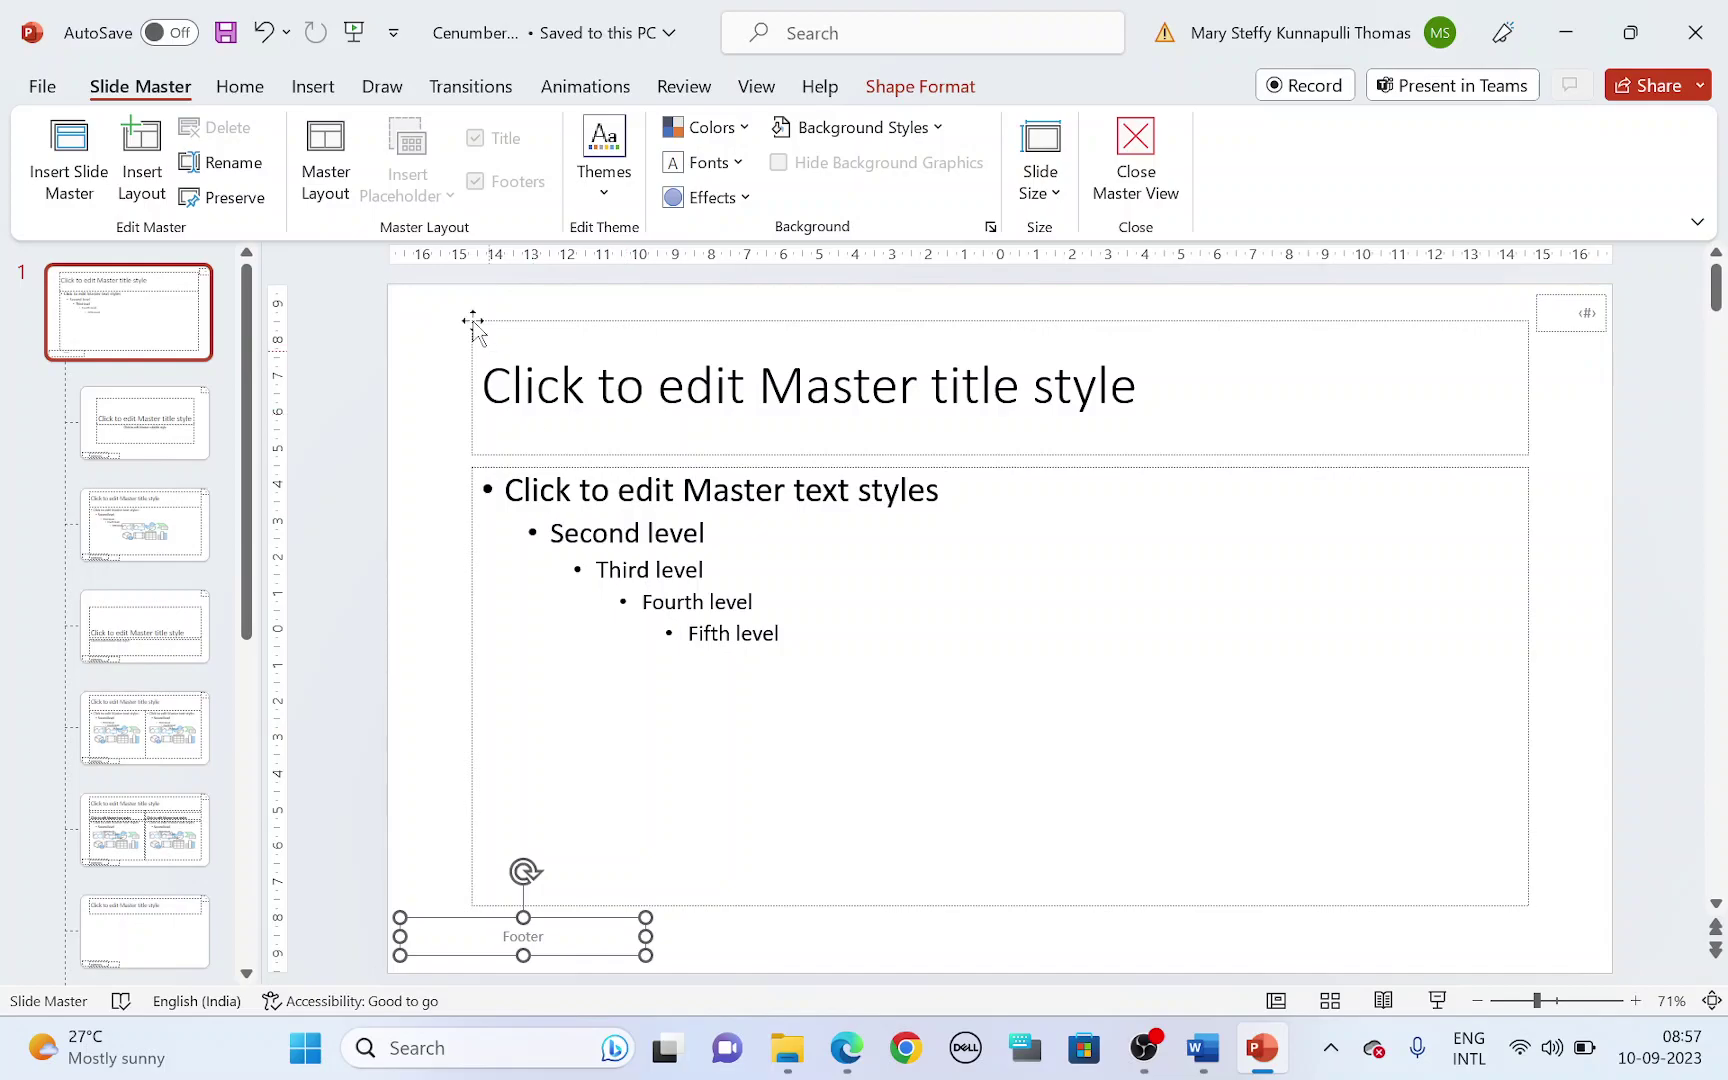
- Apply slide numbers and a footer with name, centre and candidate number to all slides
left_click(333, 94)
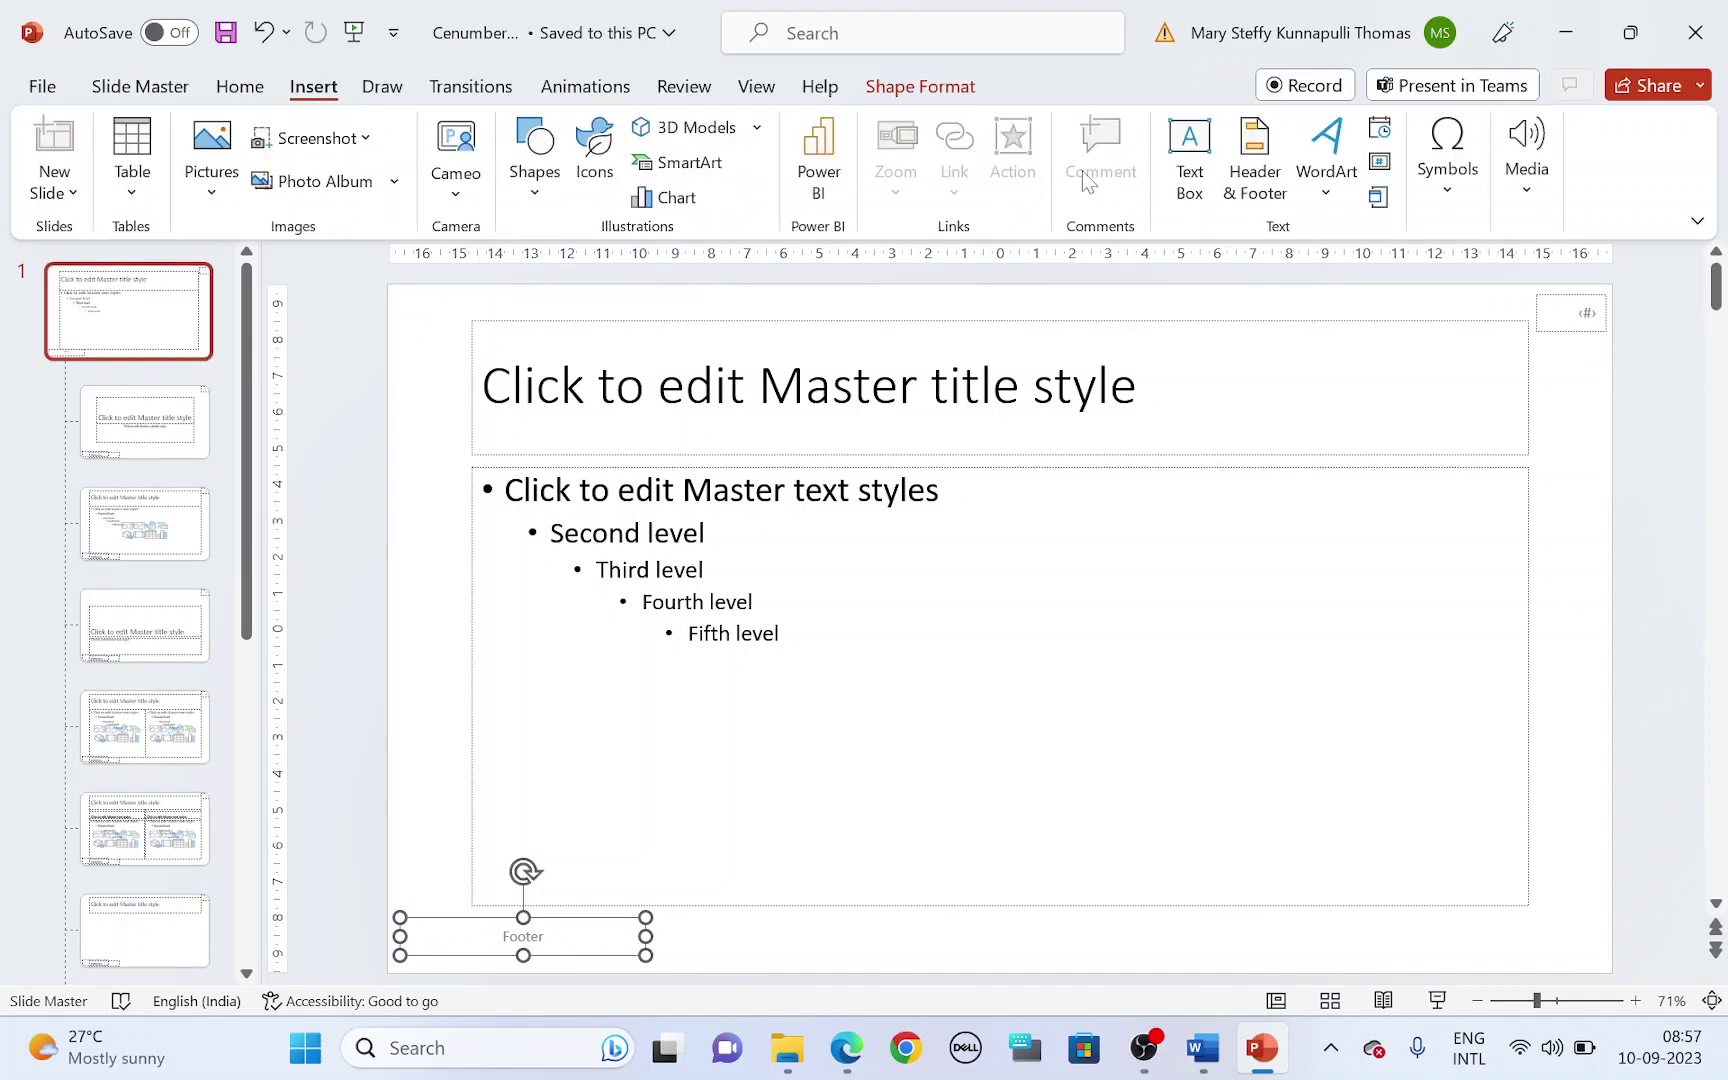
left_click(1250, 180)
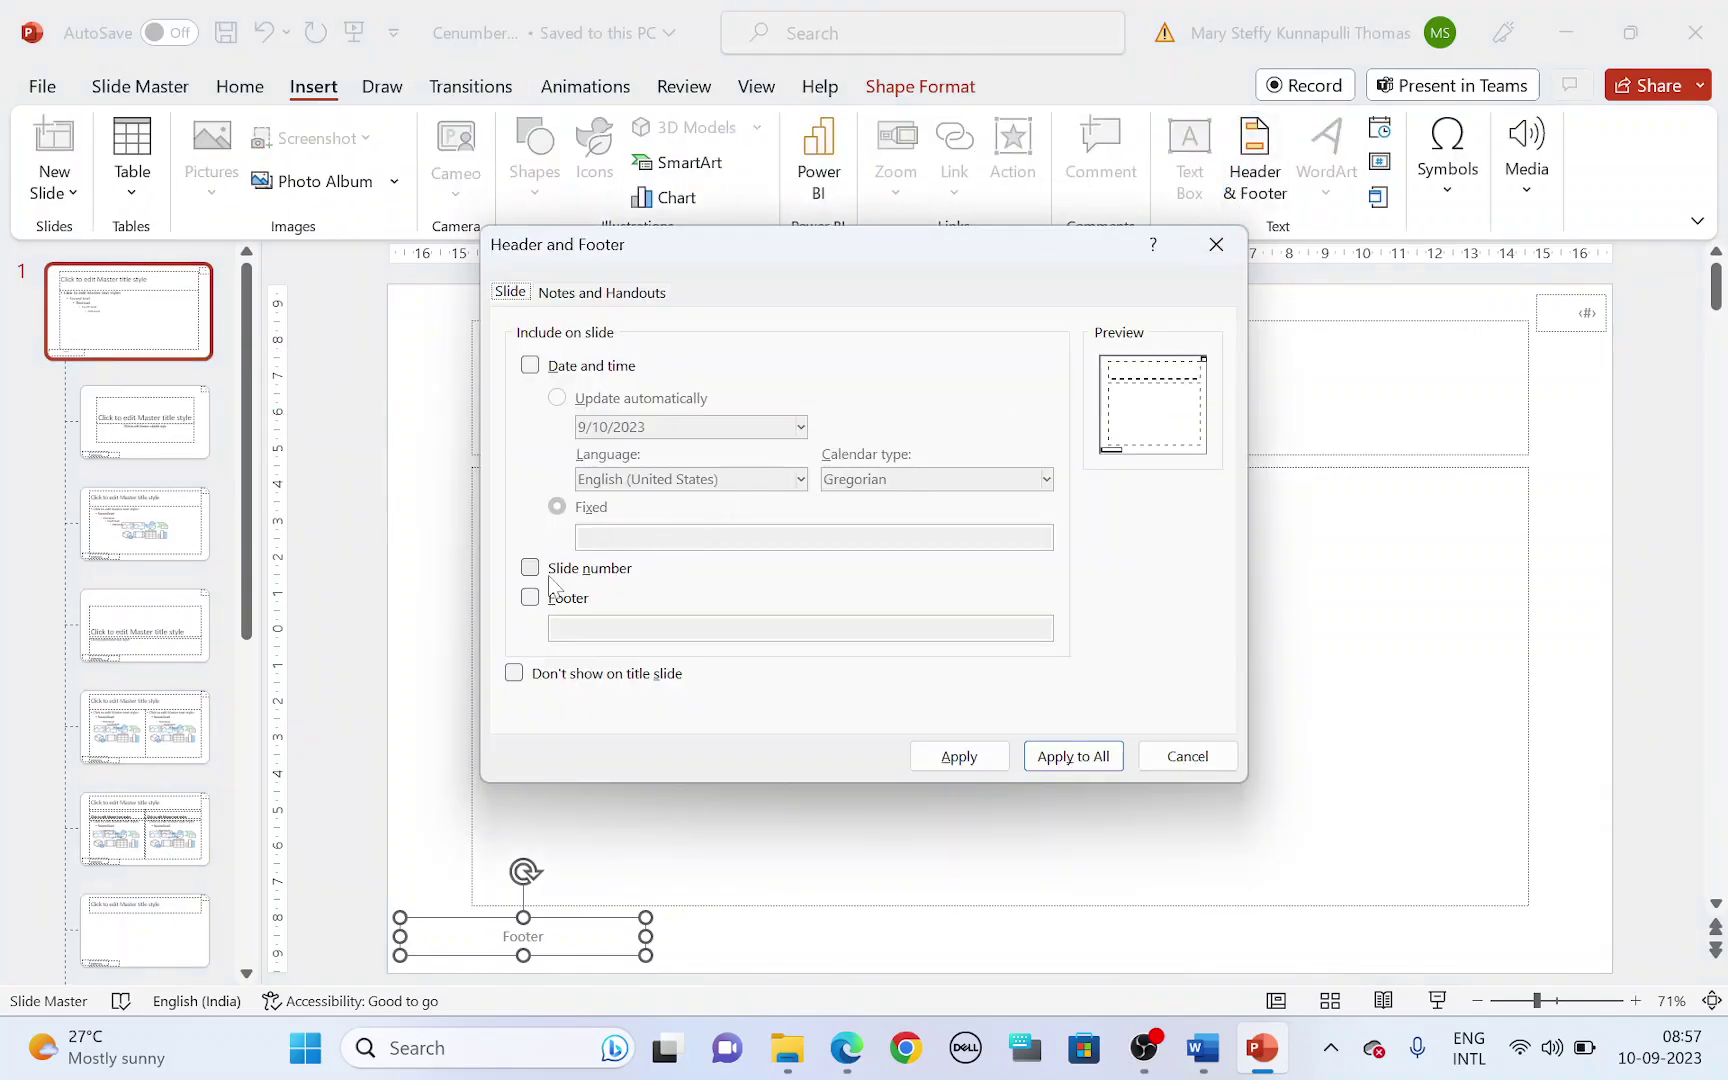
left_click(543, 575)
left_click(541, 600)
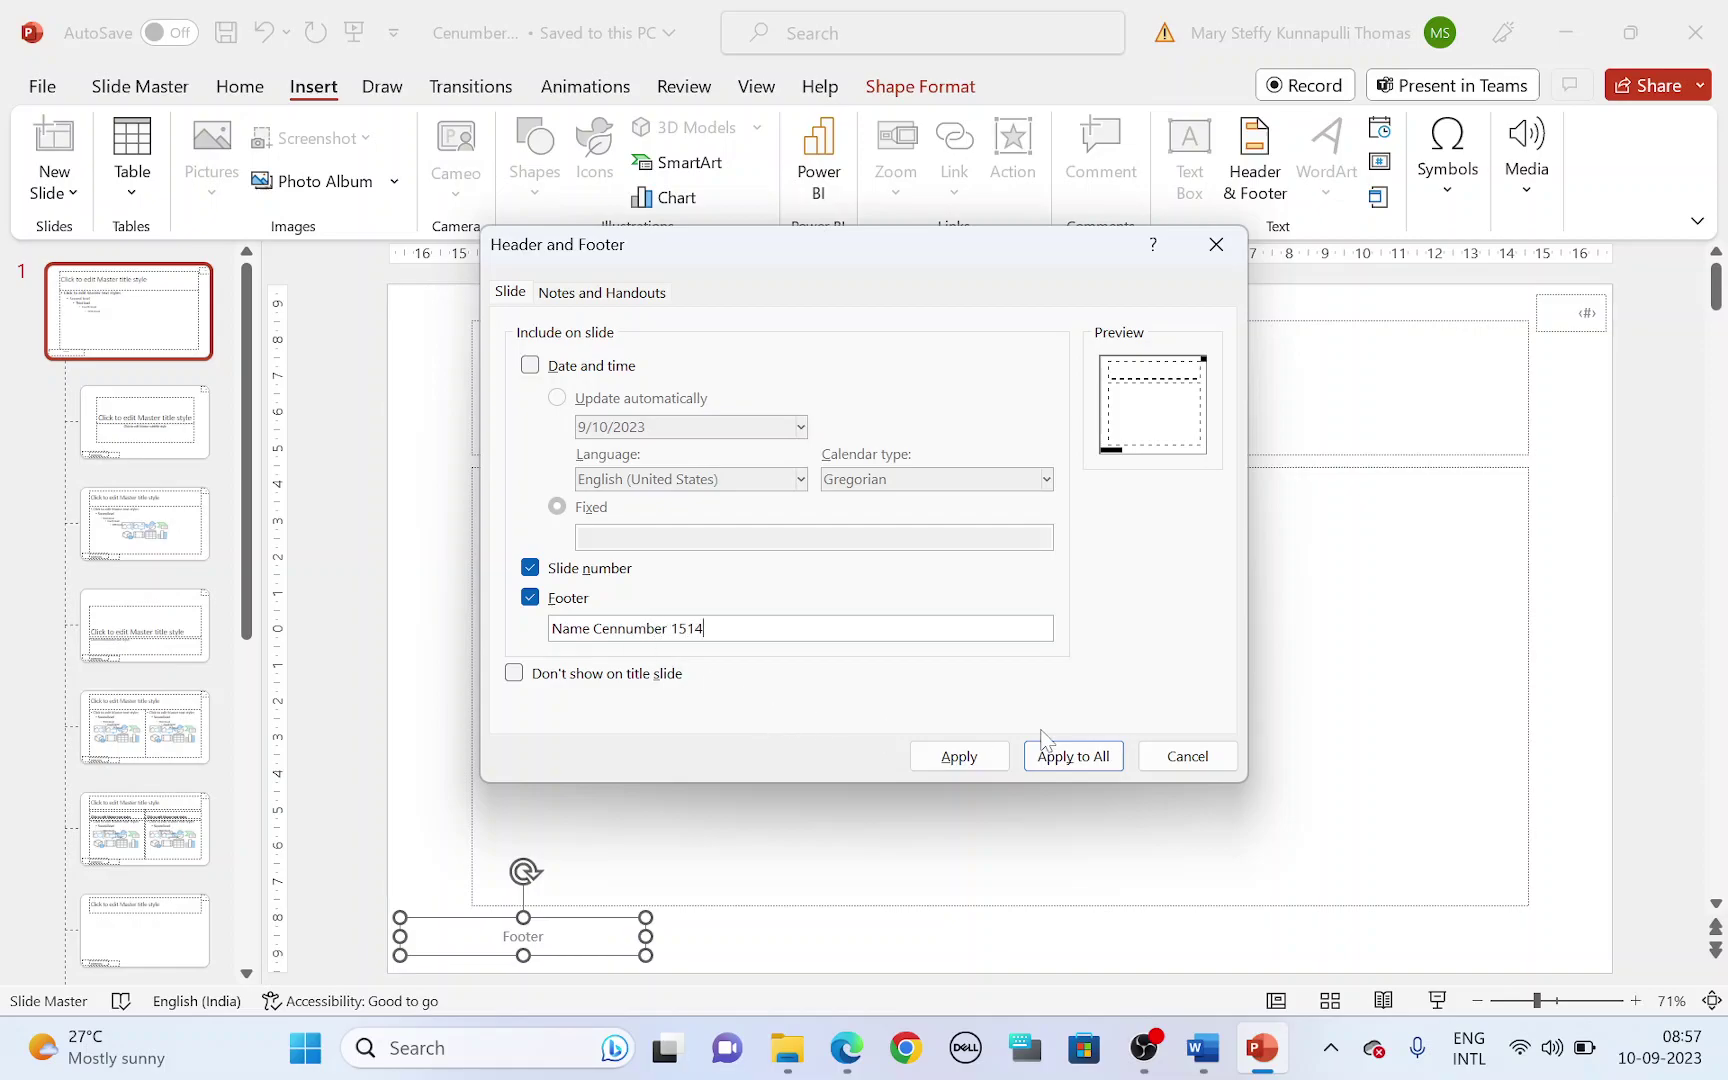
left_click(1060, 757)
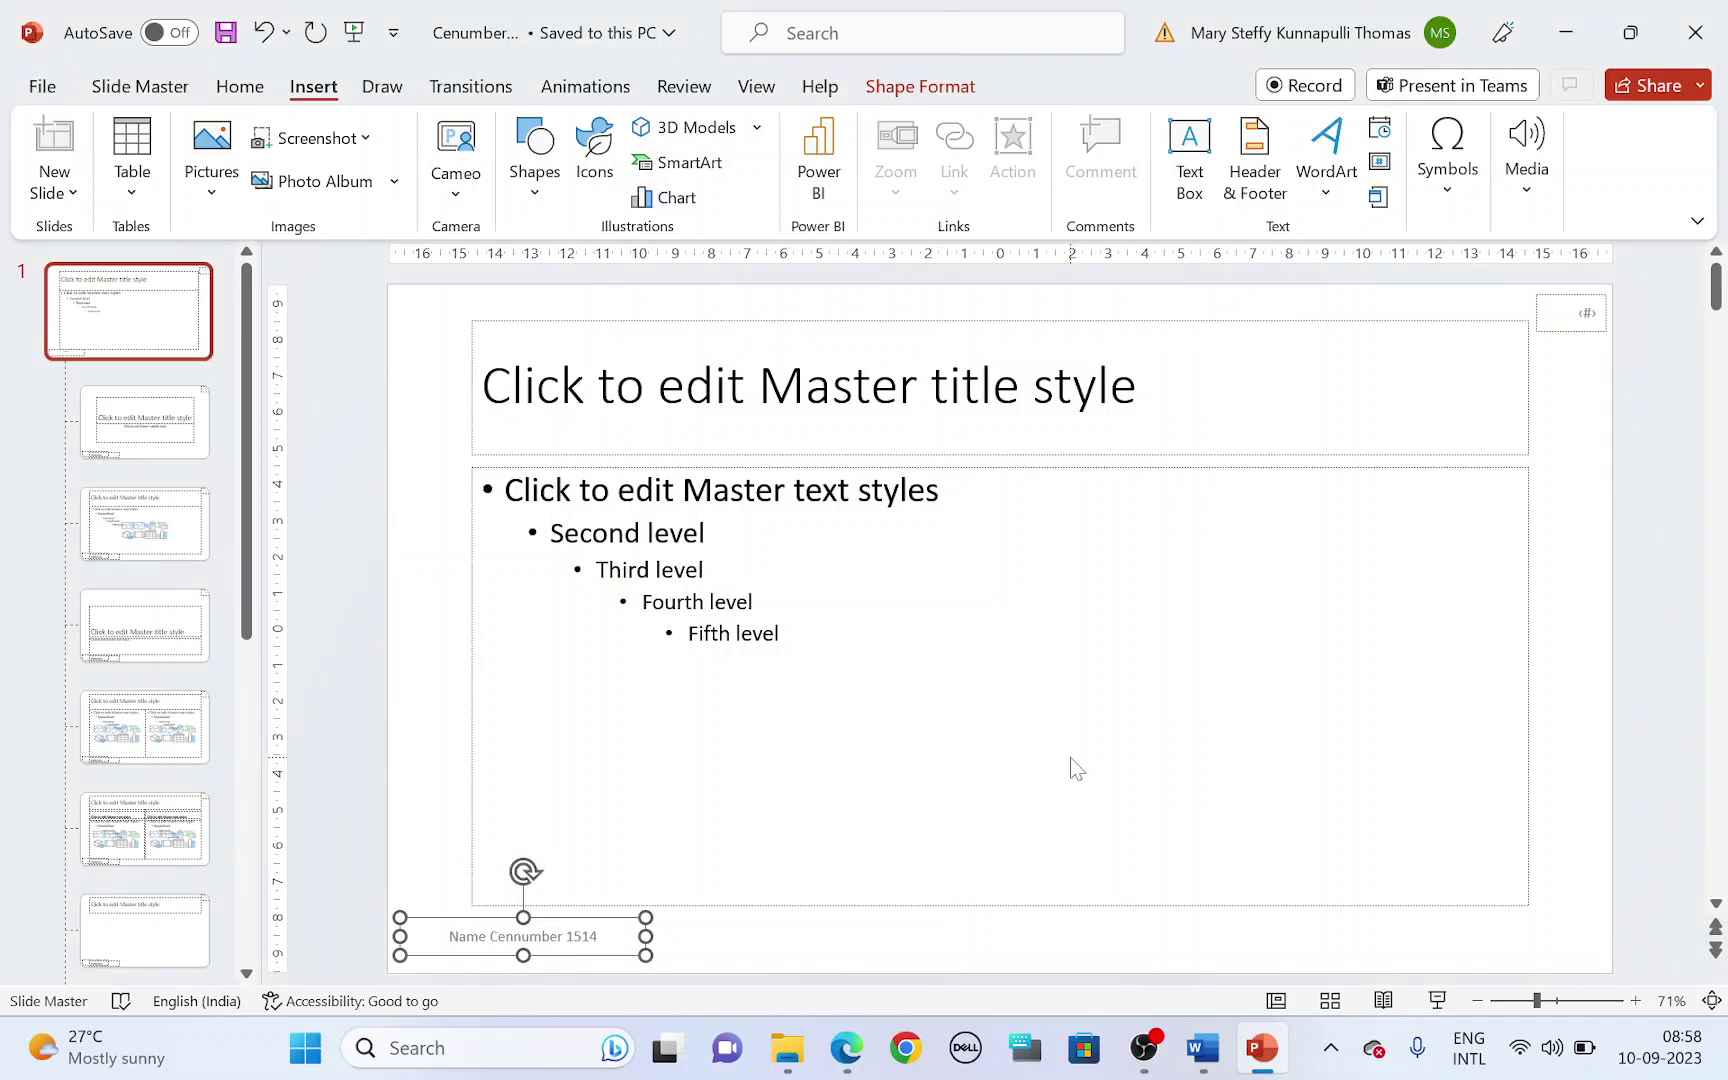
- Highlight question 23's 3 to 4 point wide horizontal line requirement in the exam paper
key("alt+Tab")
key("alt+Tab")
key("alt+Tab")
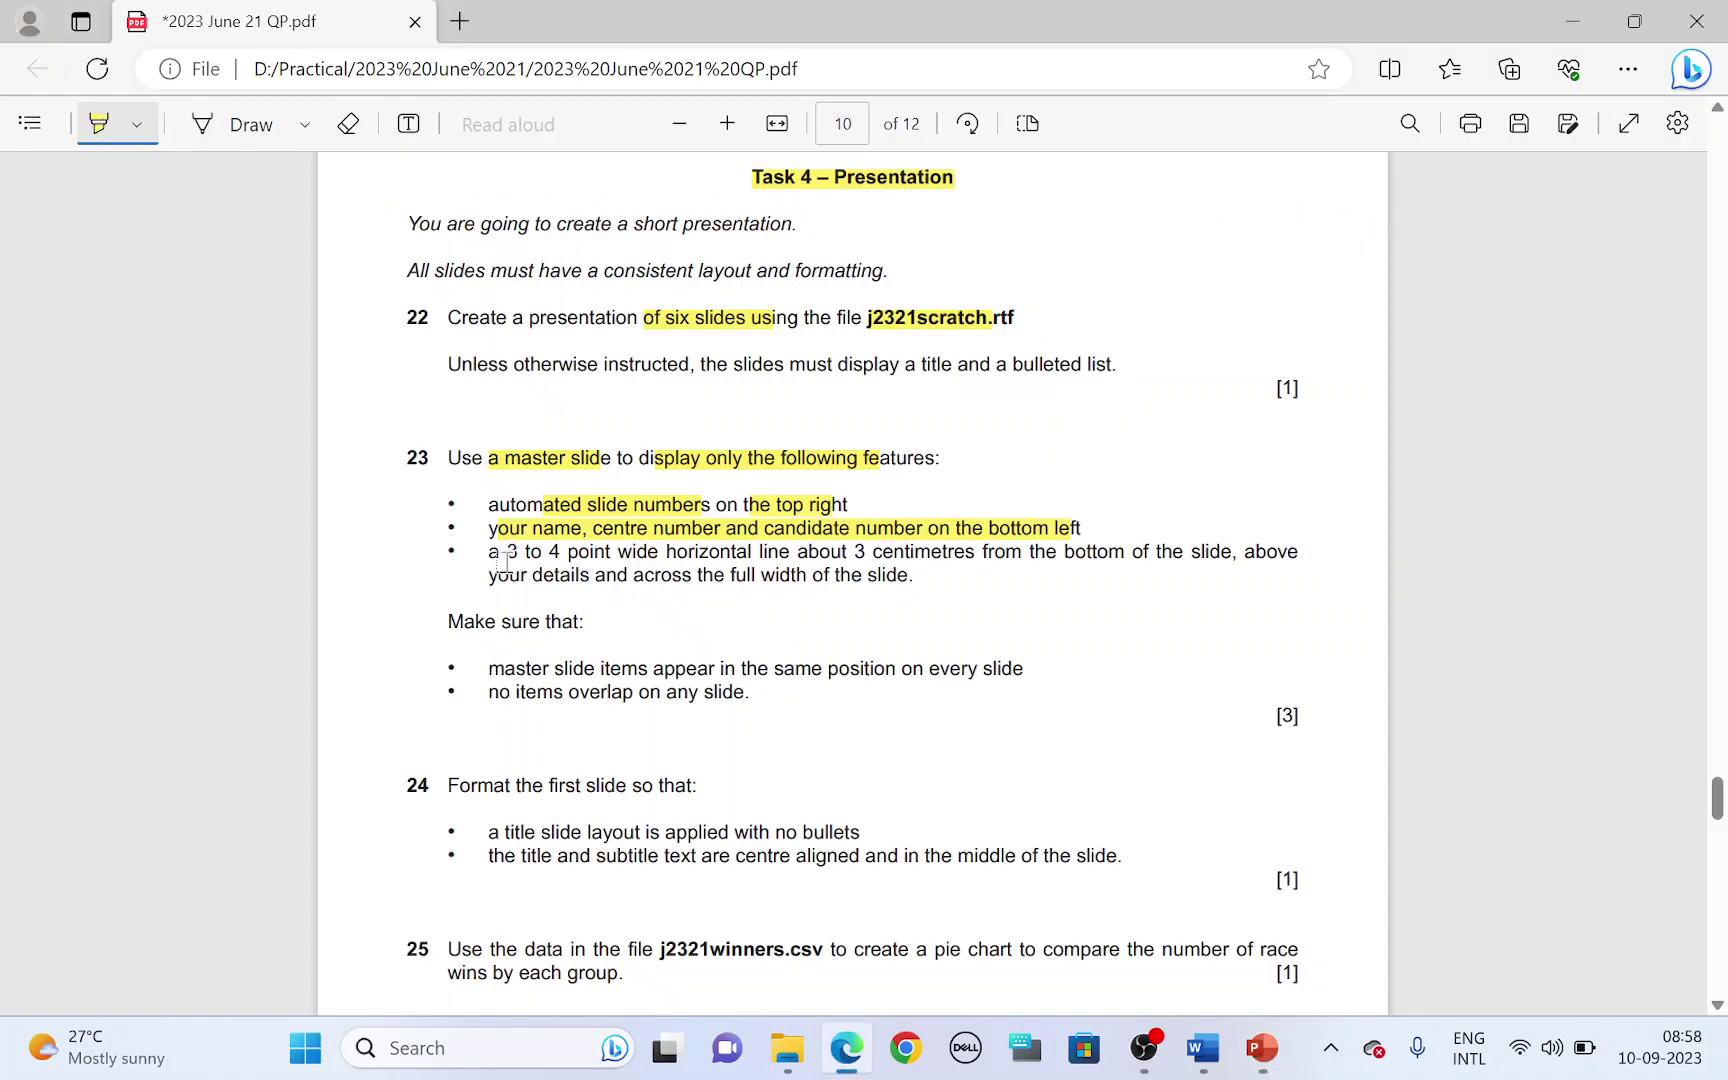
left_click_drag(506, 551, 1215, 552)
key("alt+Tab")
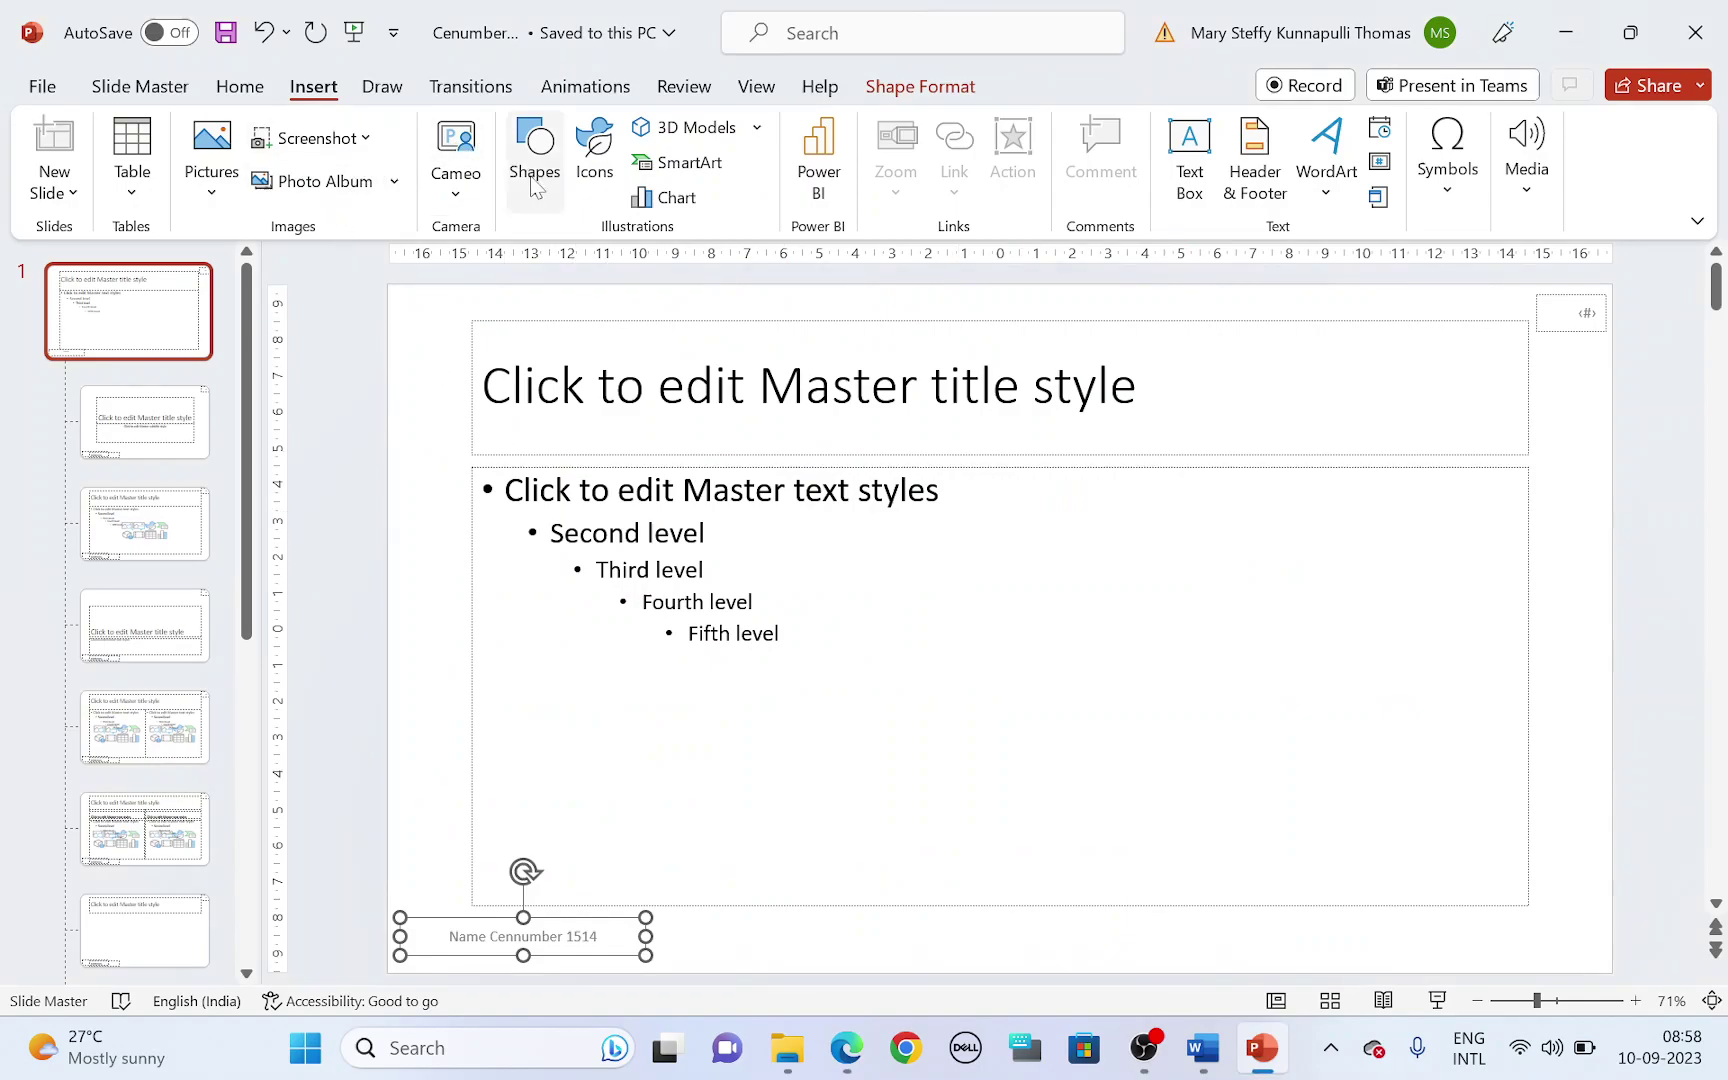
- Draw a straight line across the full 33.87 cm slide master width just above the footer
left_click(521, 210)
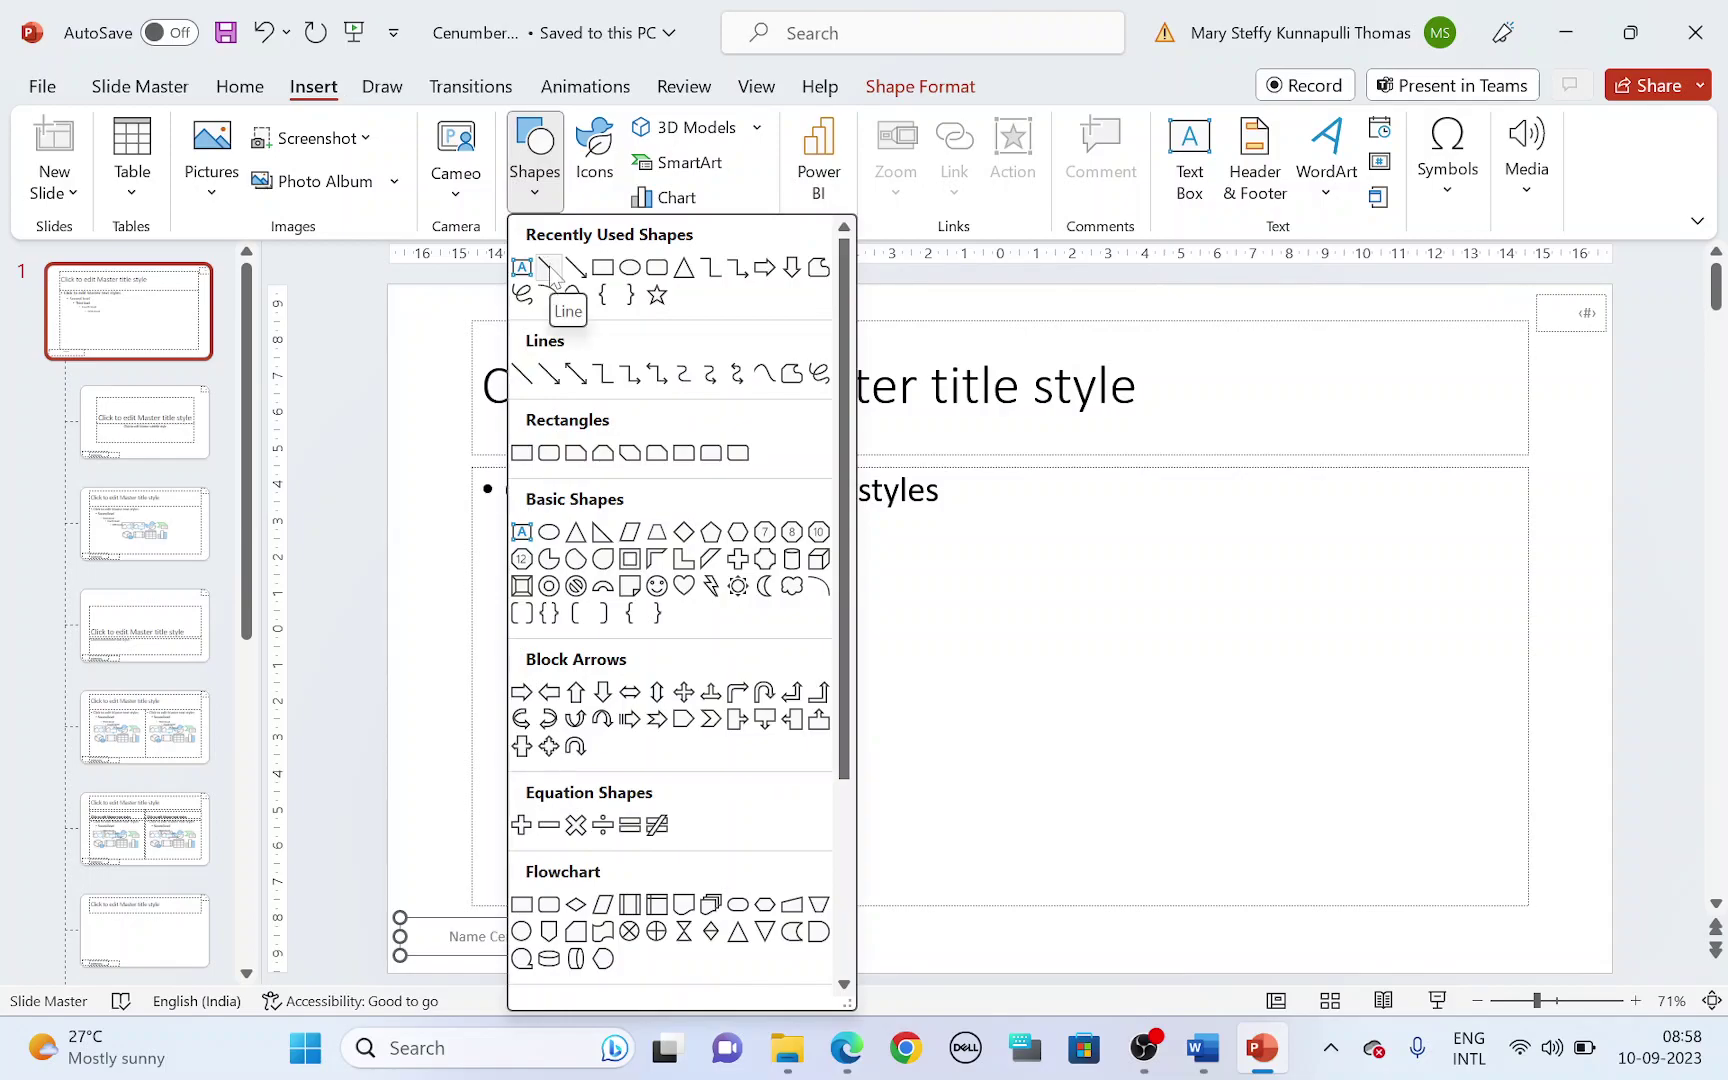
left_click(549, 268)
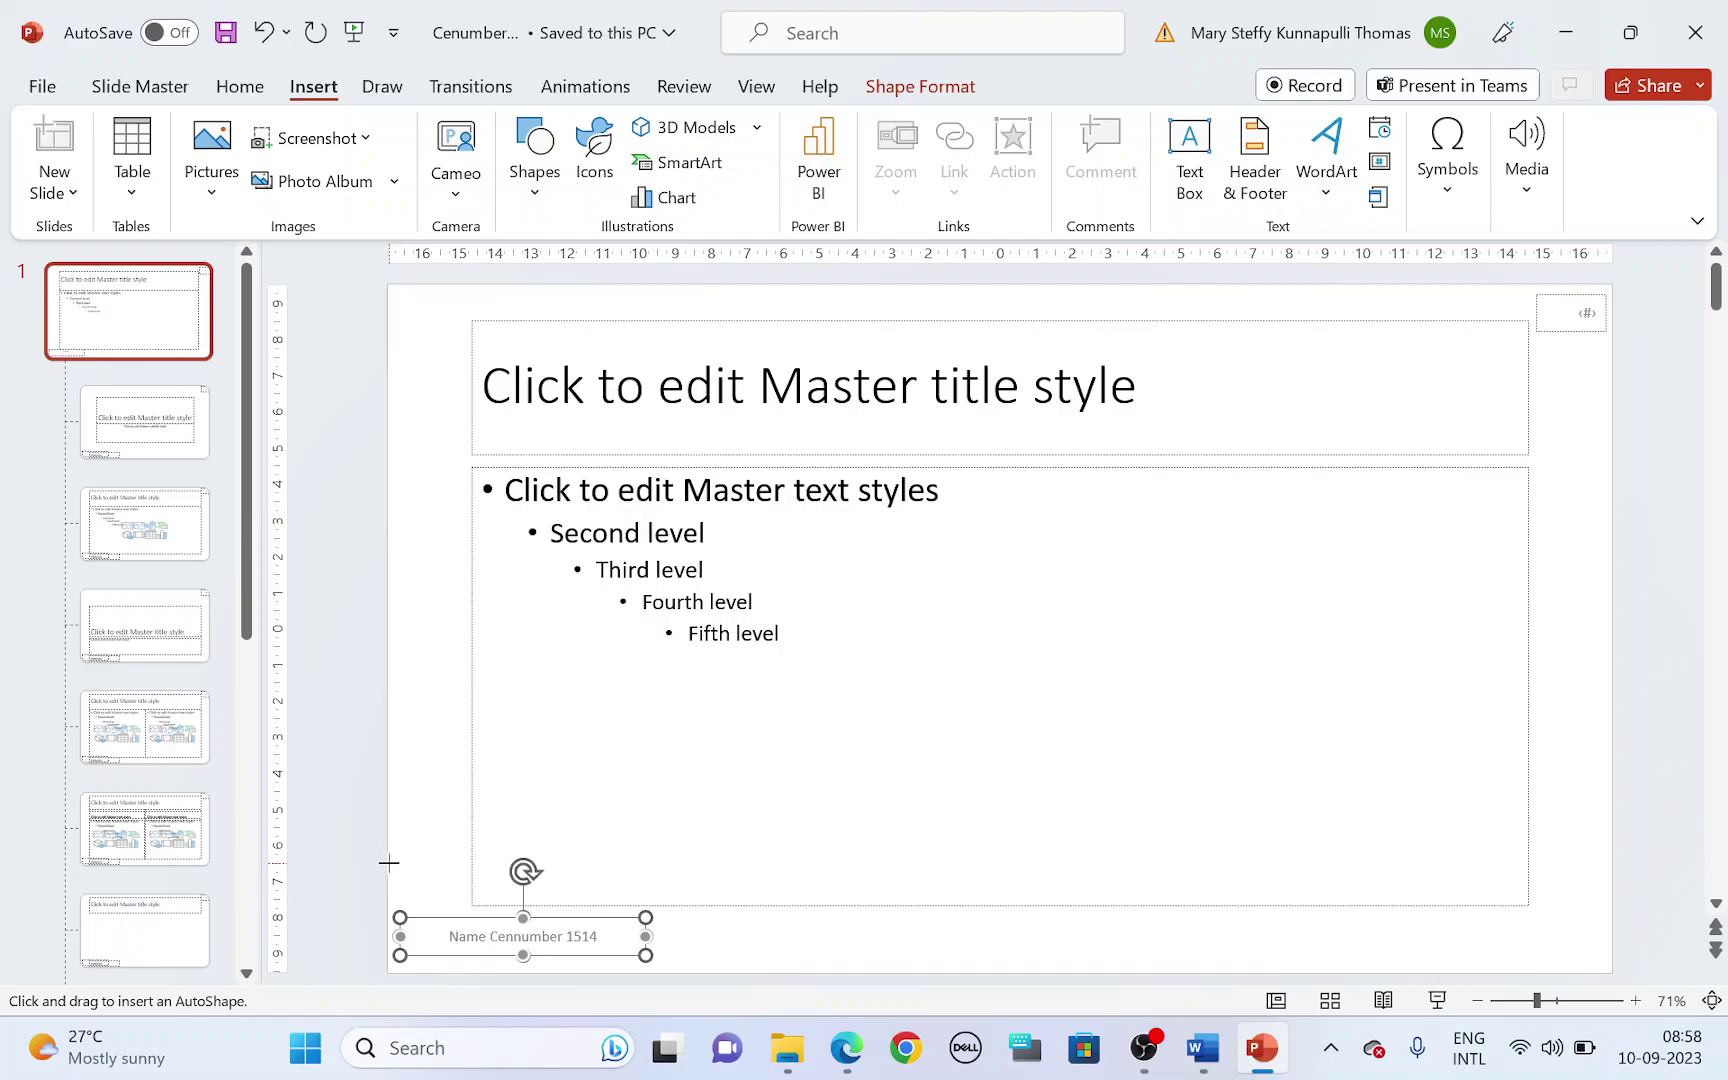
left_click_drag(389, 862, 1612, 859)
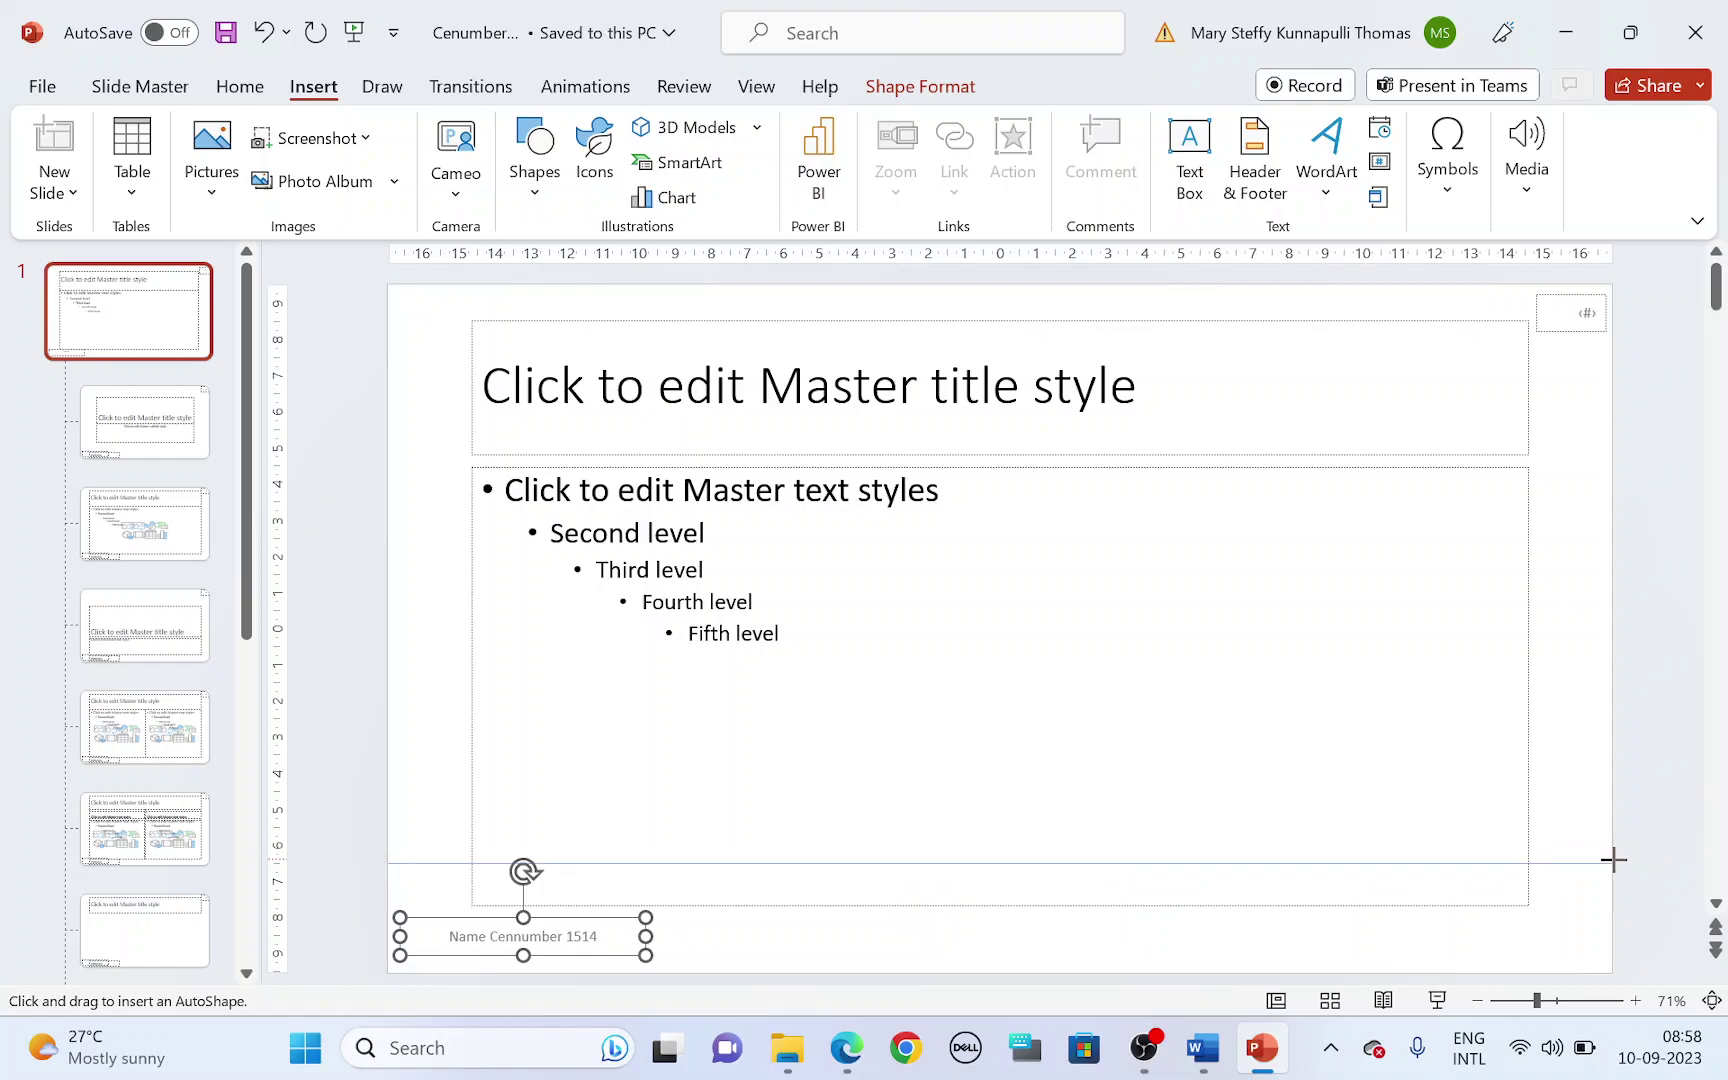
left_click_drag(1612, 859, 1612, 862)
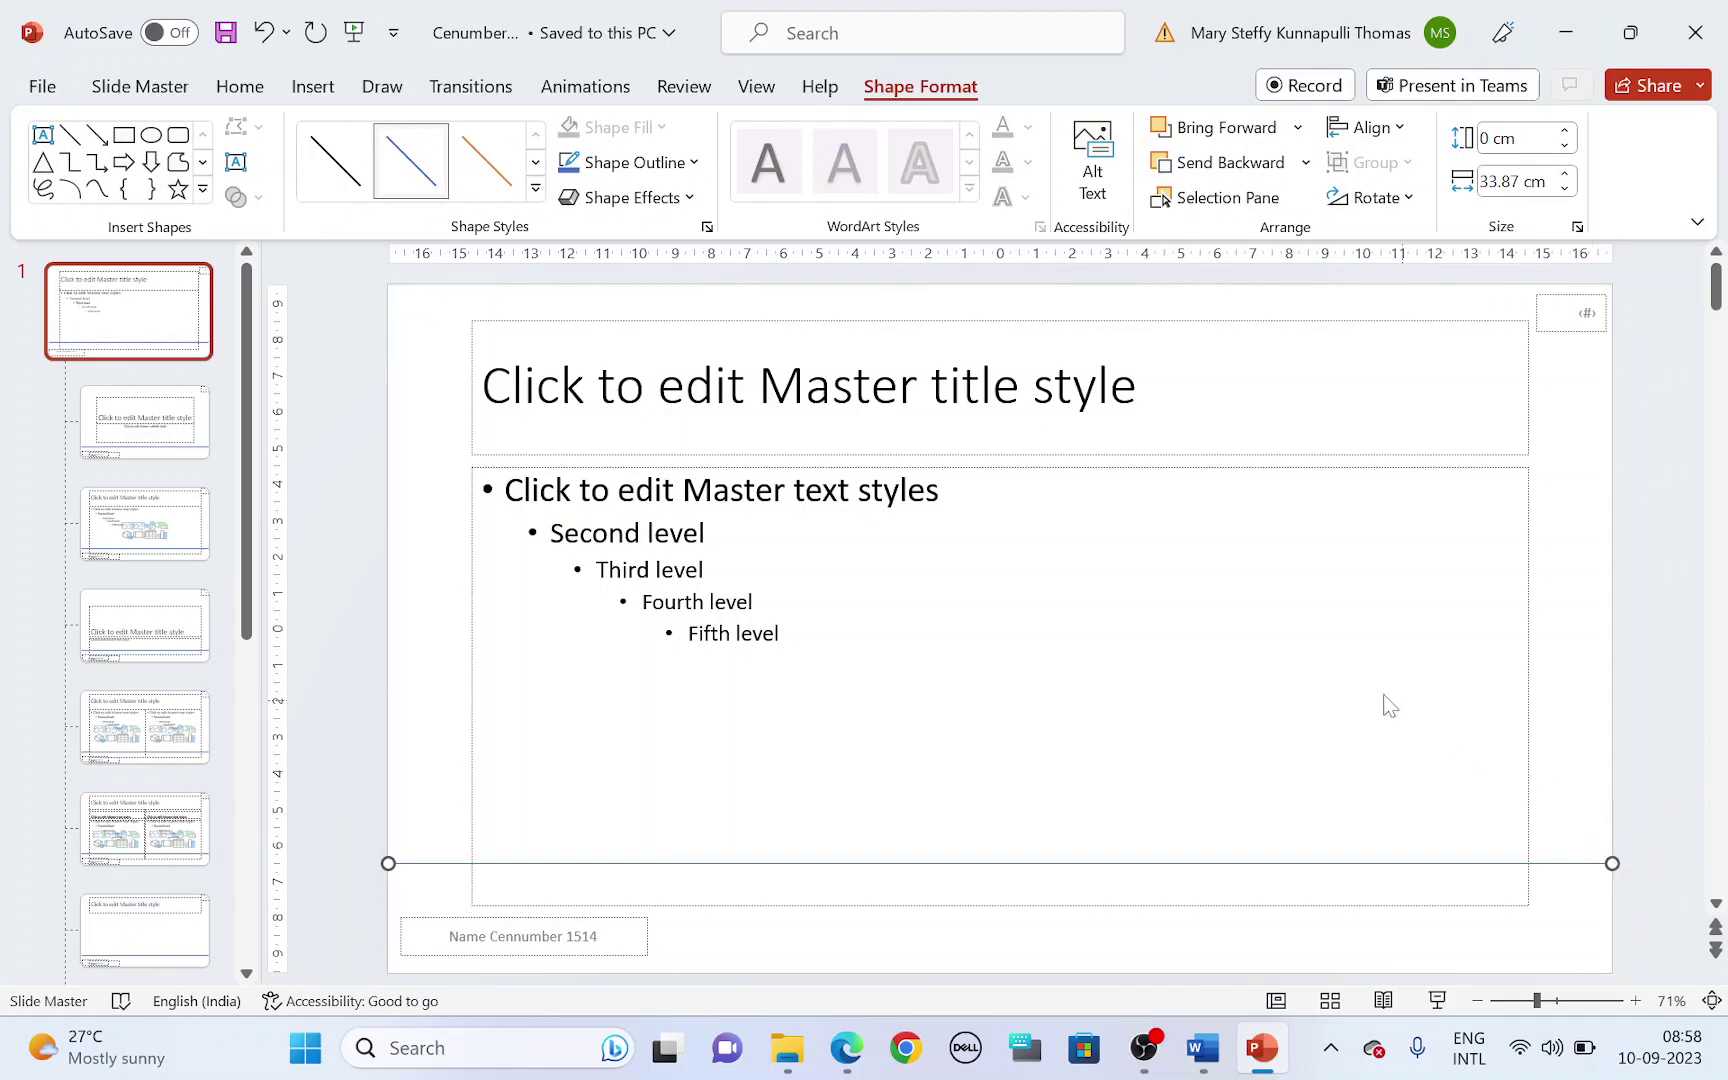
- Give the master line a 3 pt weight and a black outline
key("alt+Tab")
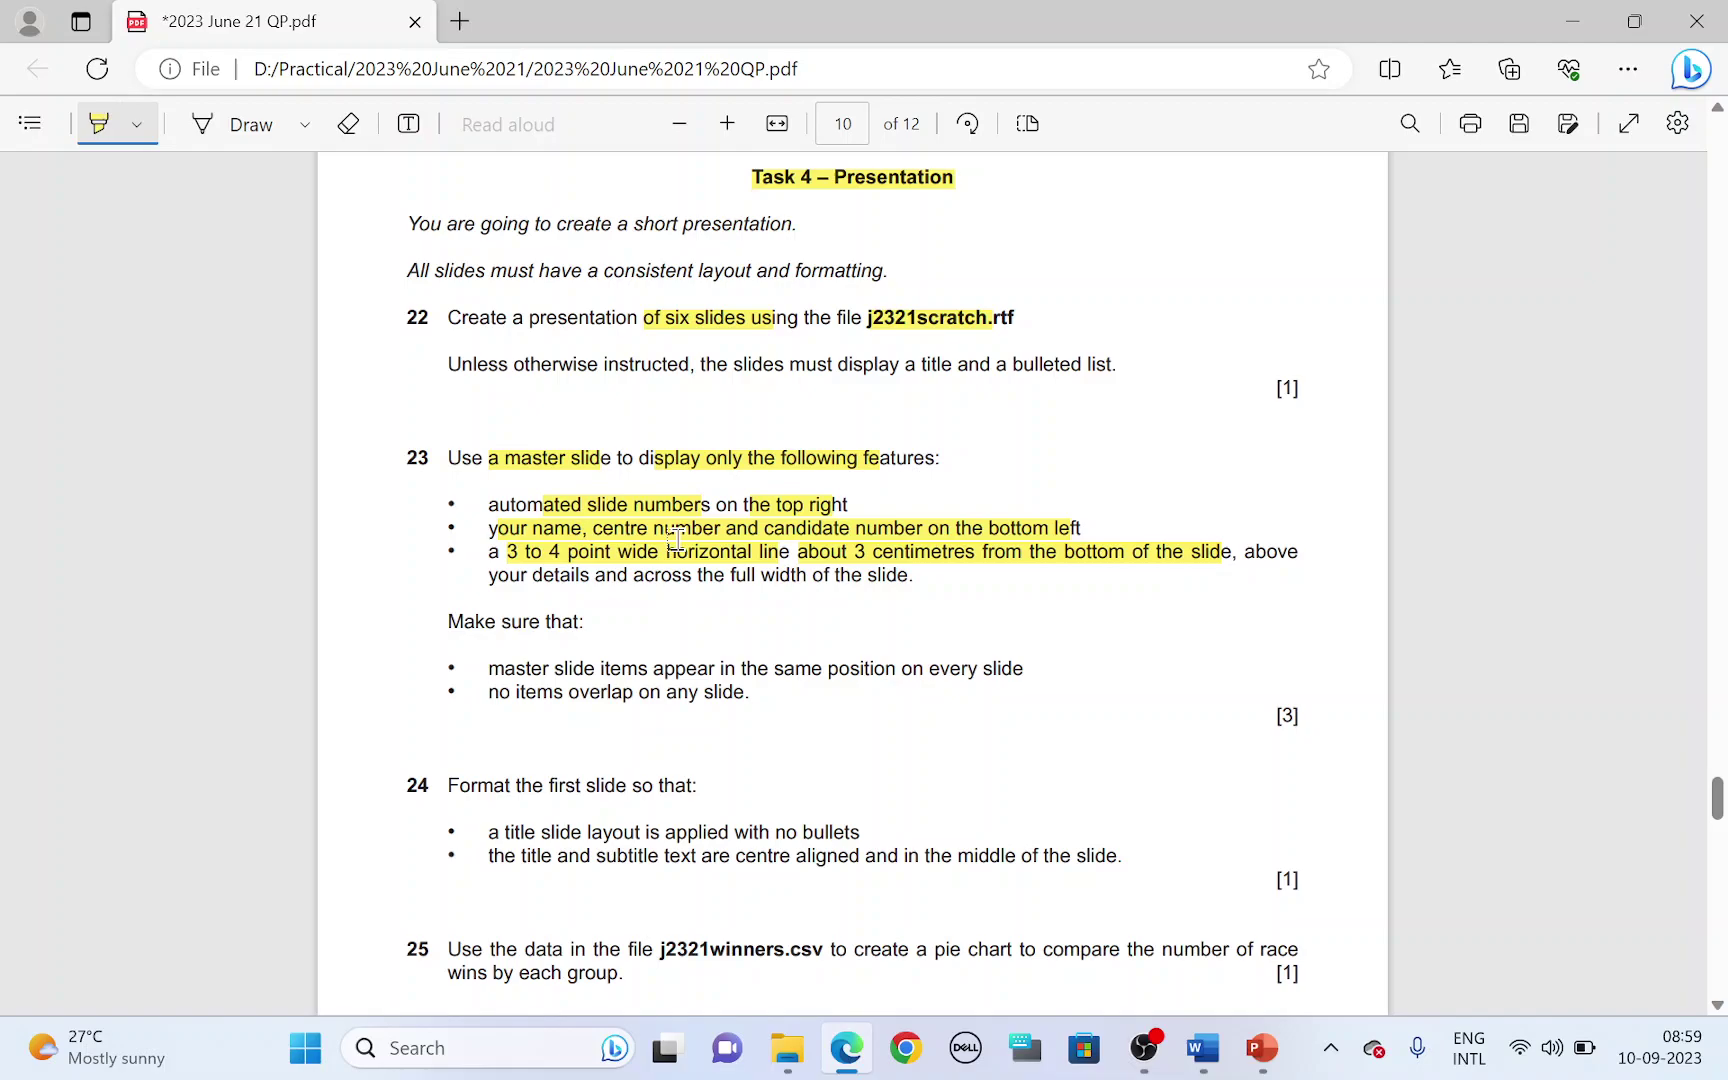
key("alt+Tab")
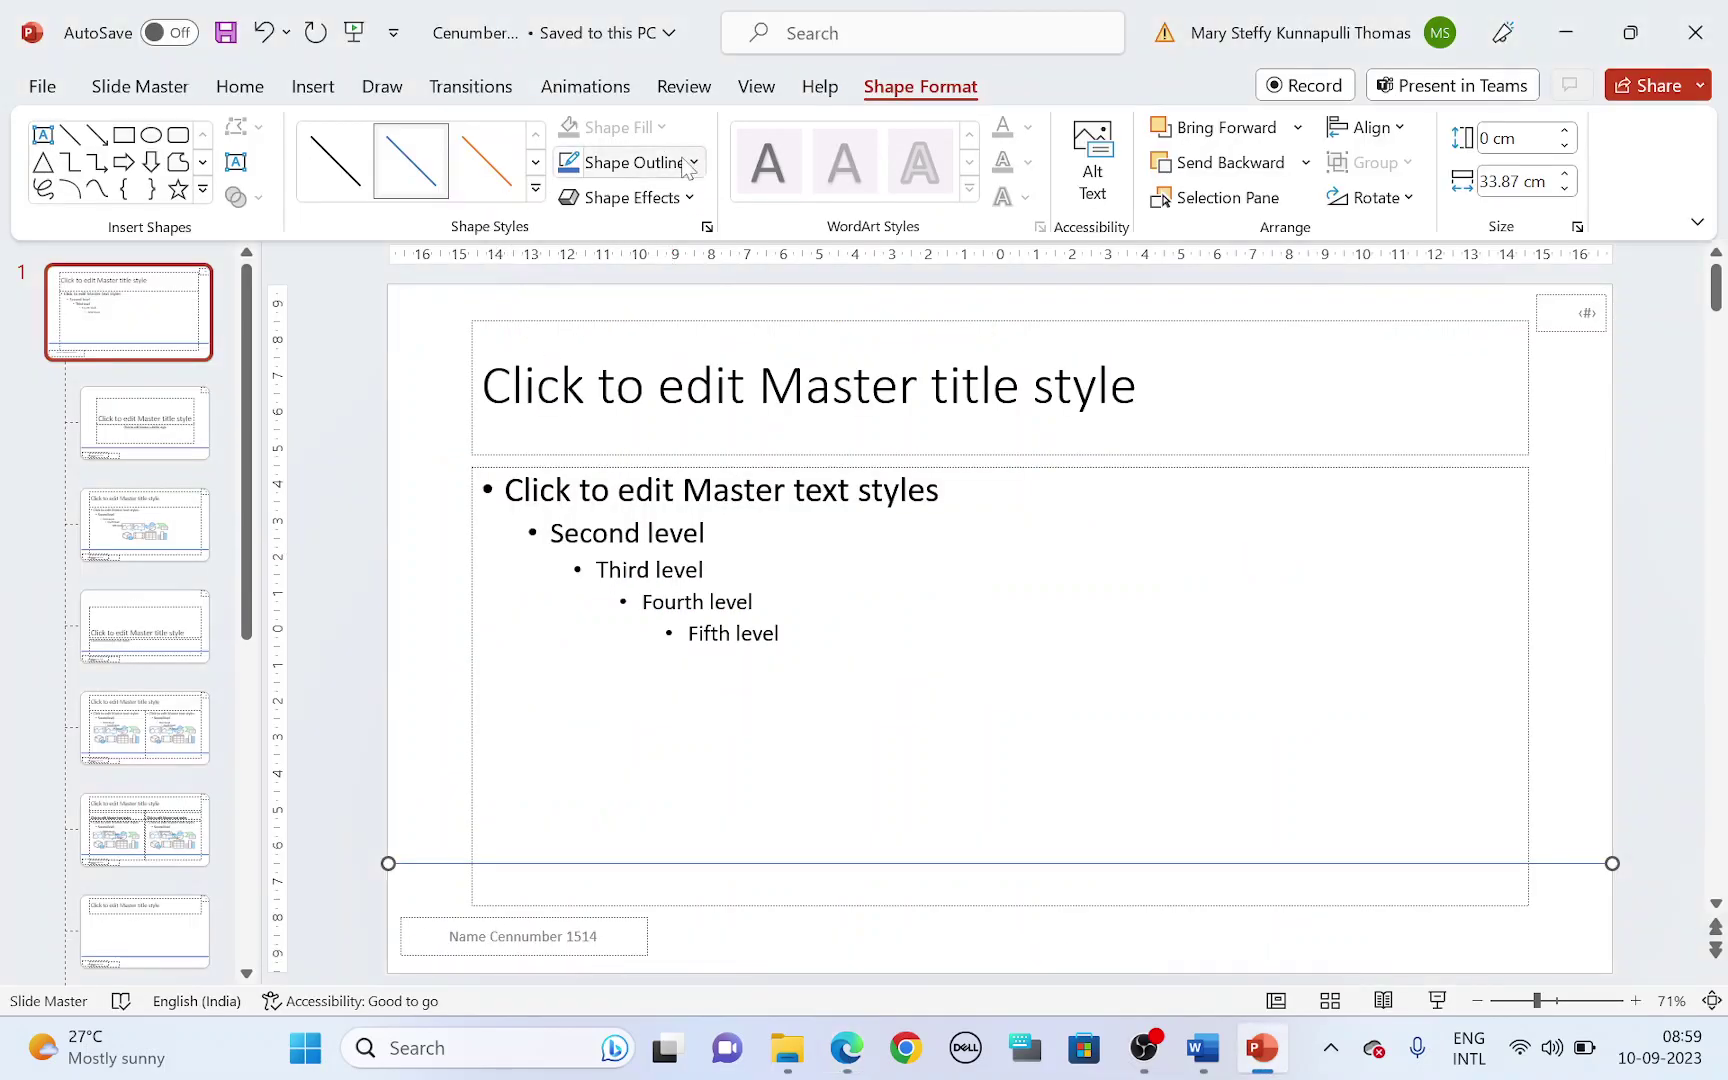
left_click(688, 164)
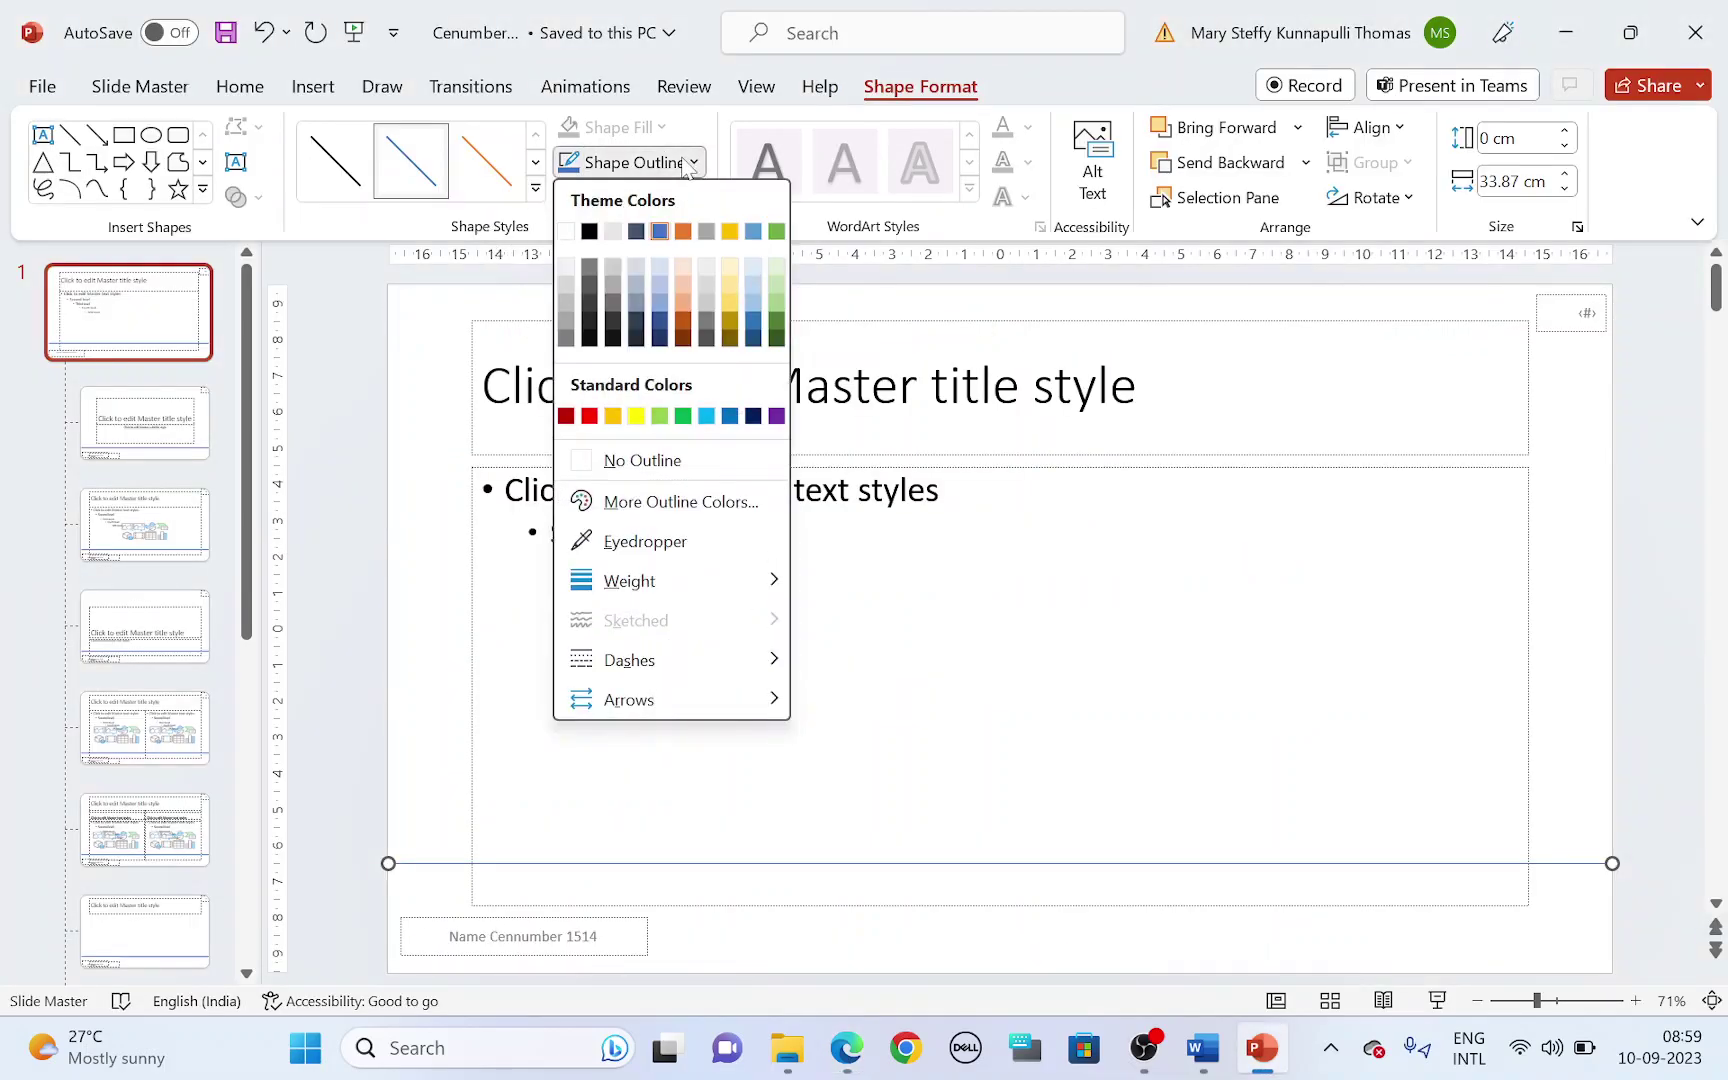
mouse_move(620, 585)
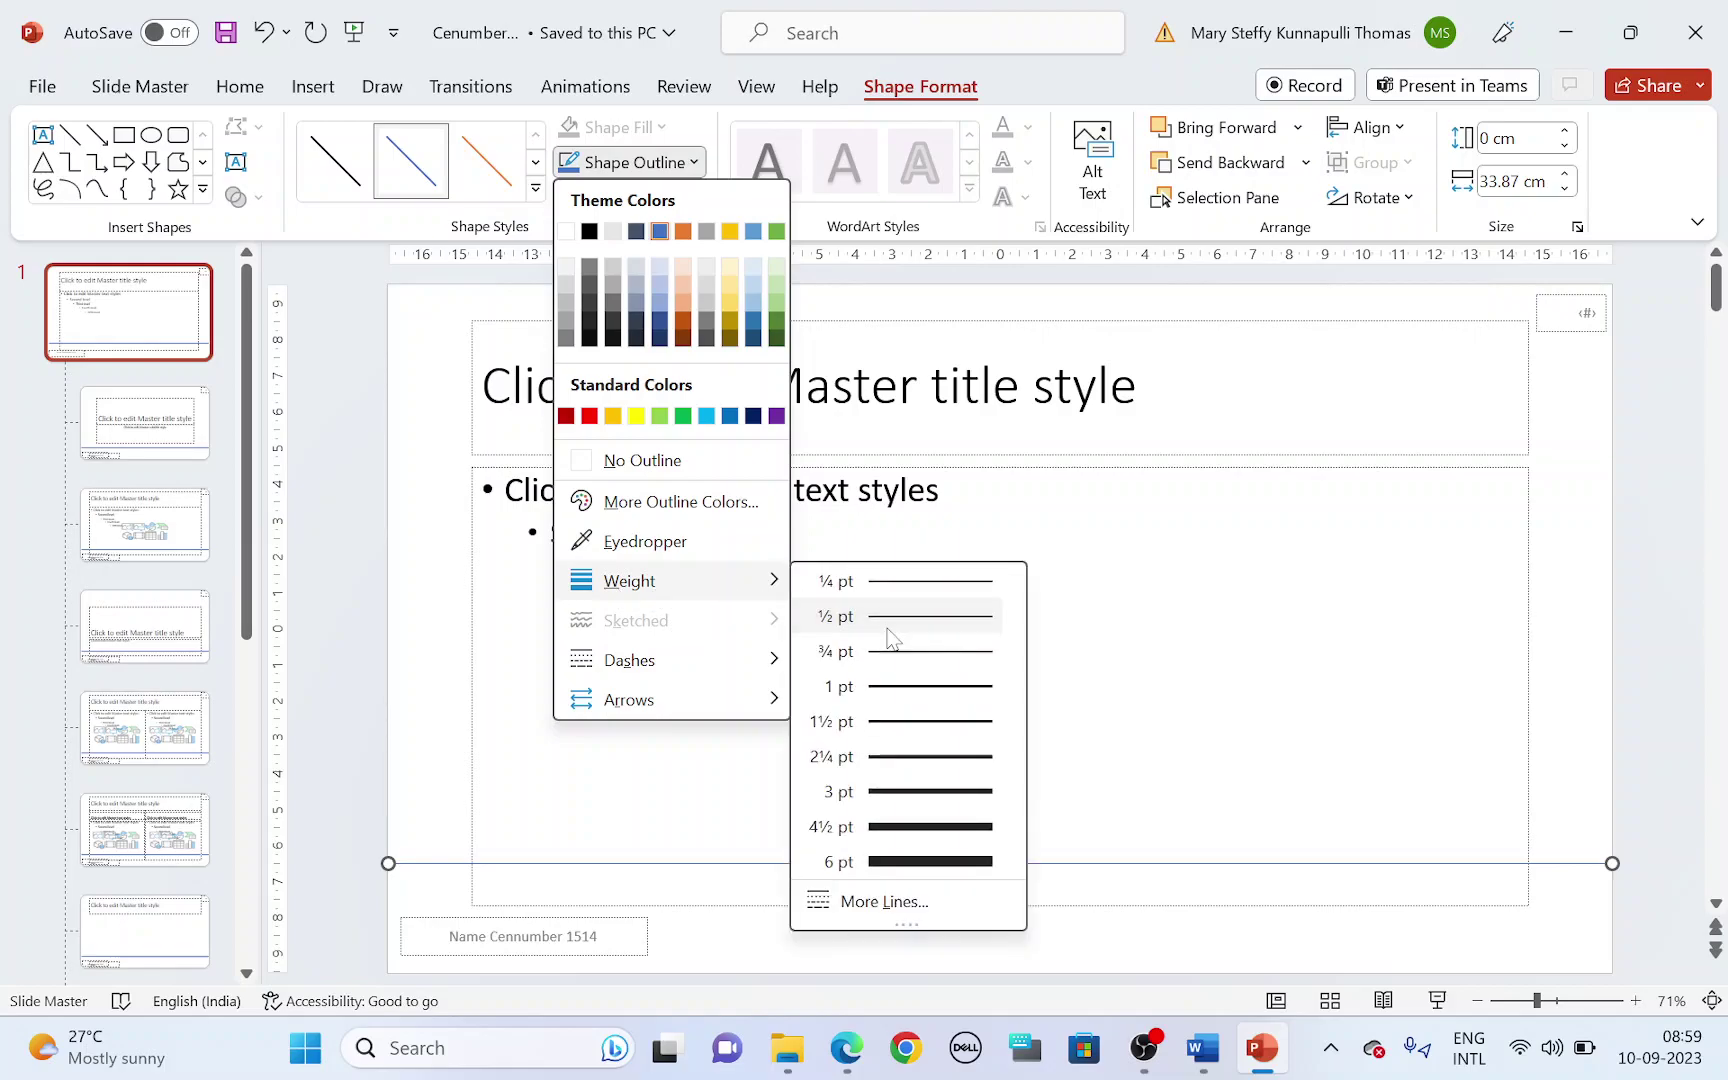
left_click(940, 791)
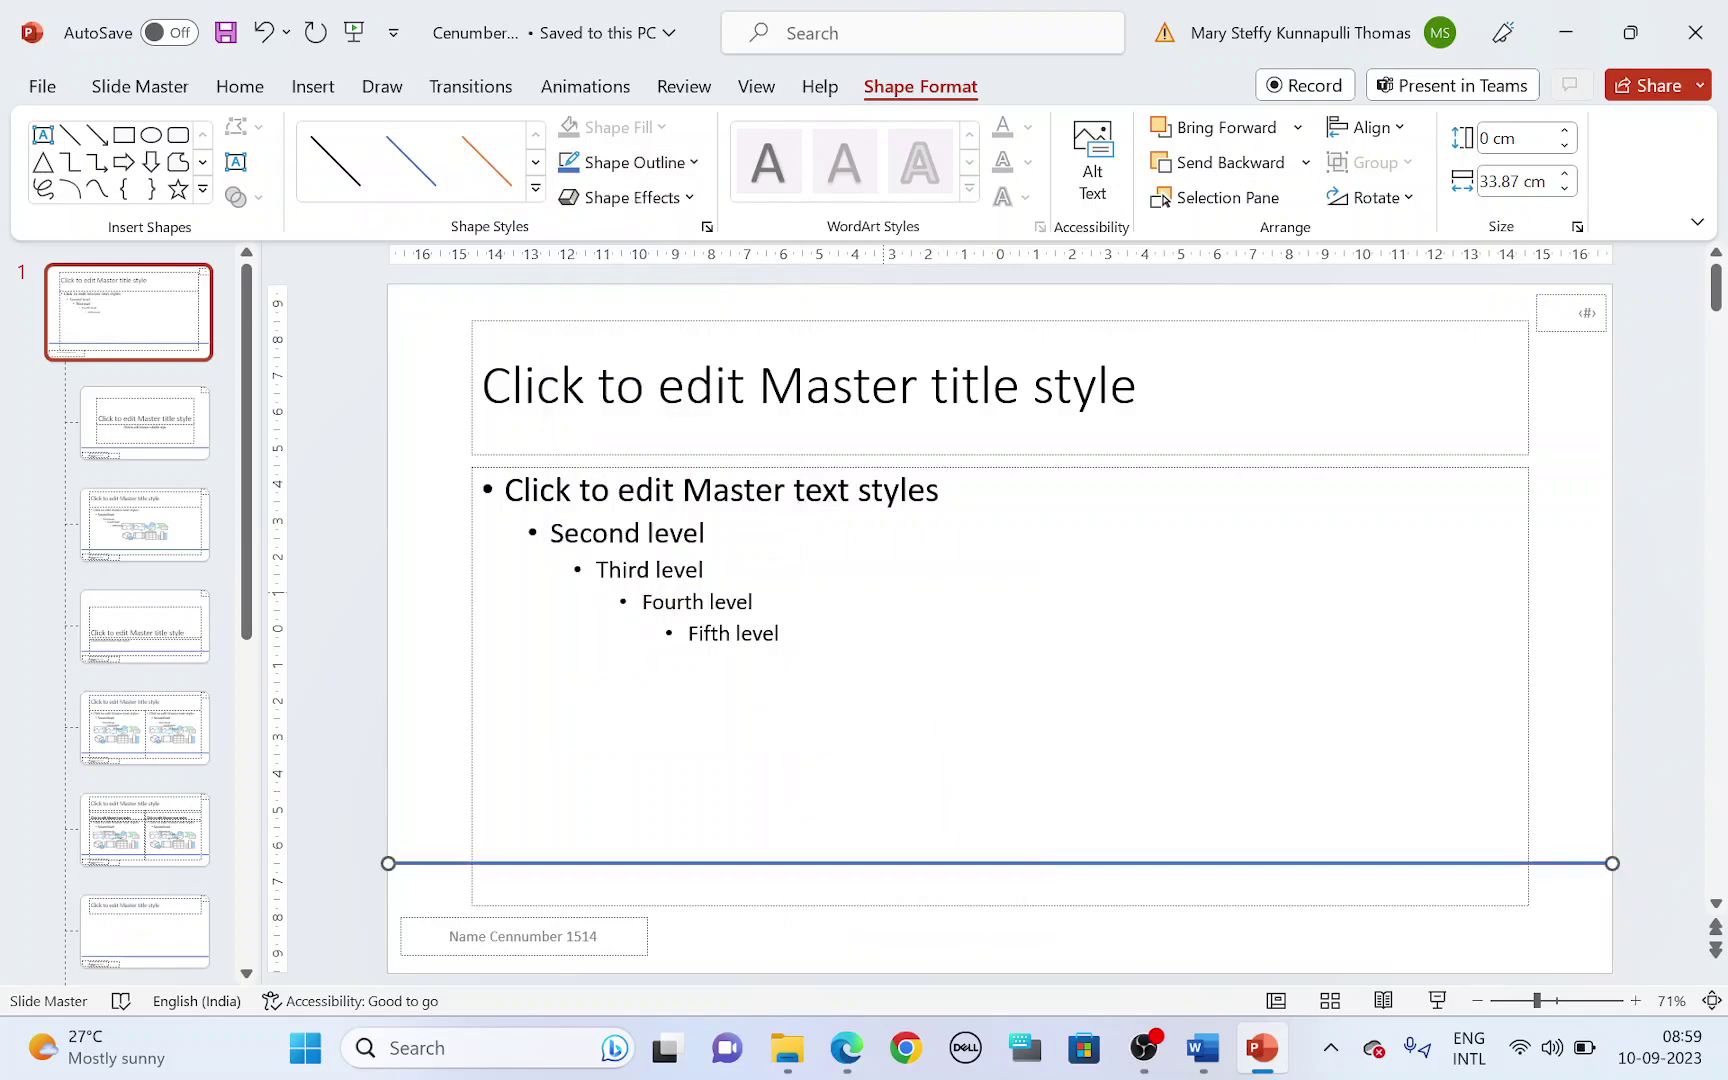
left_click(668, 164)
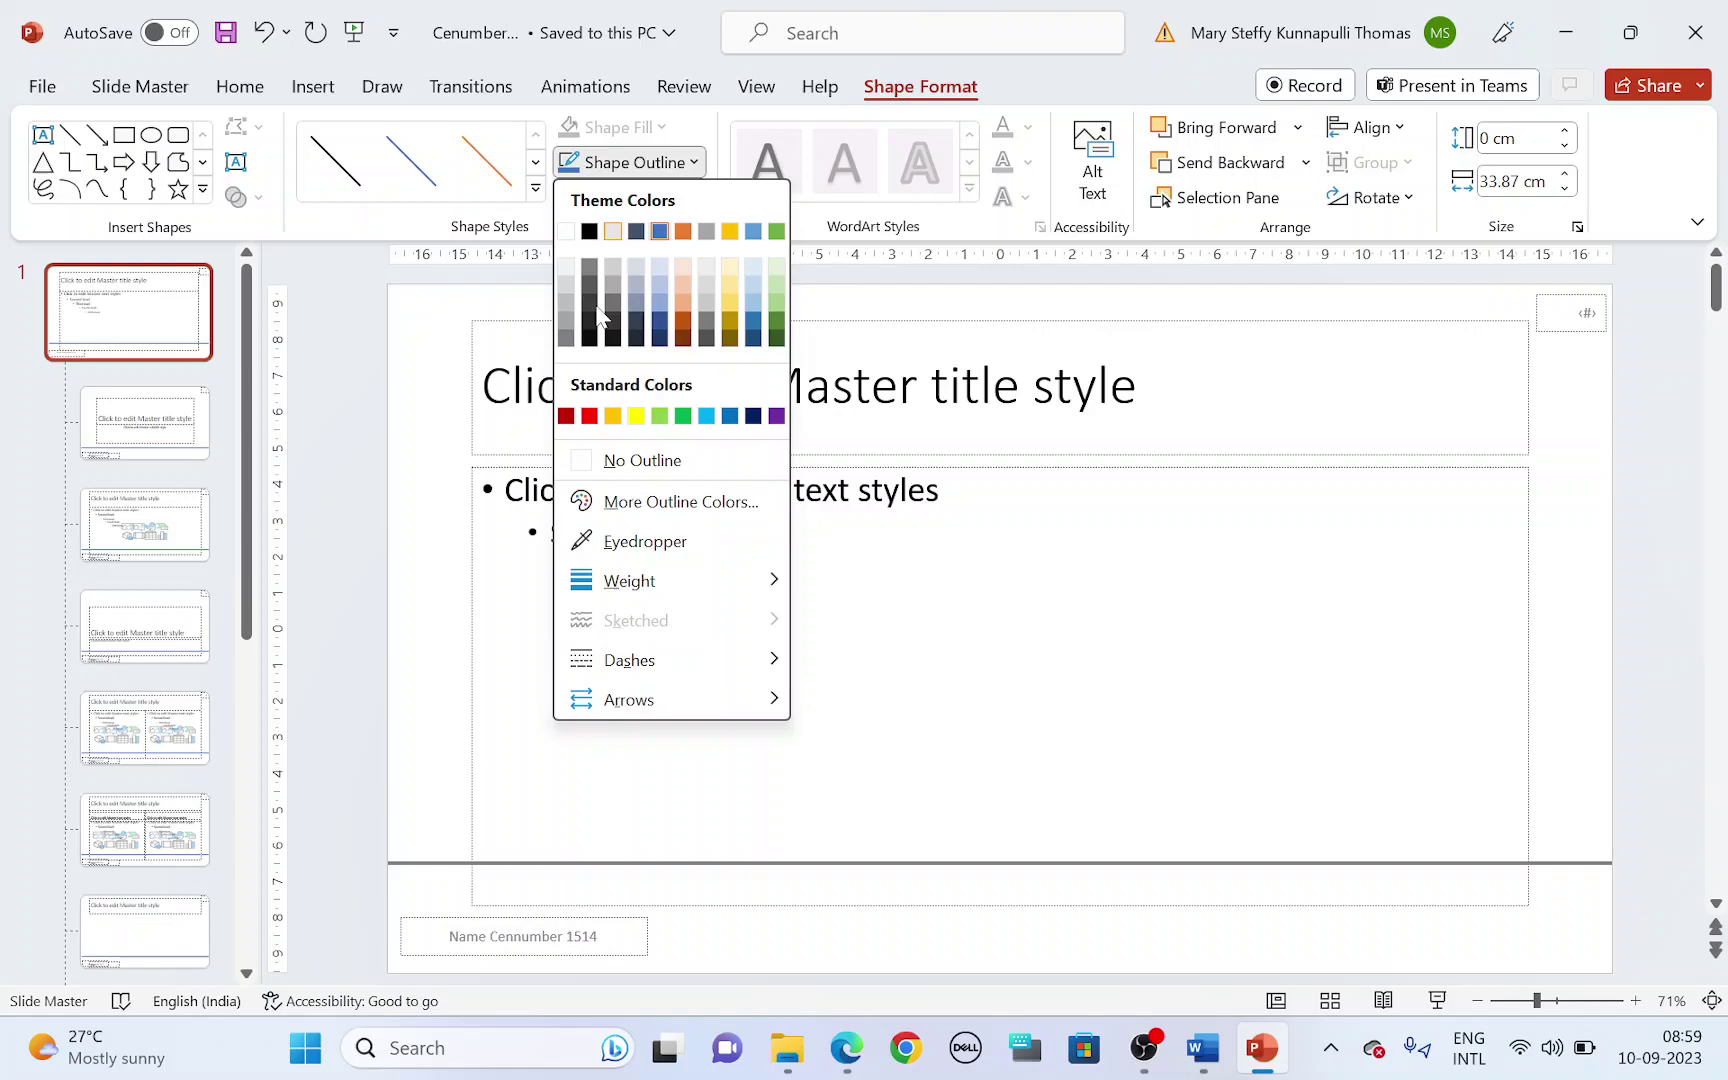
left_click(589, 232)
- Recolour the line's outline to a dark theme colour
key("alt+Tab")
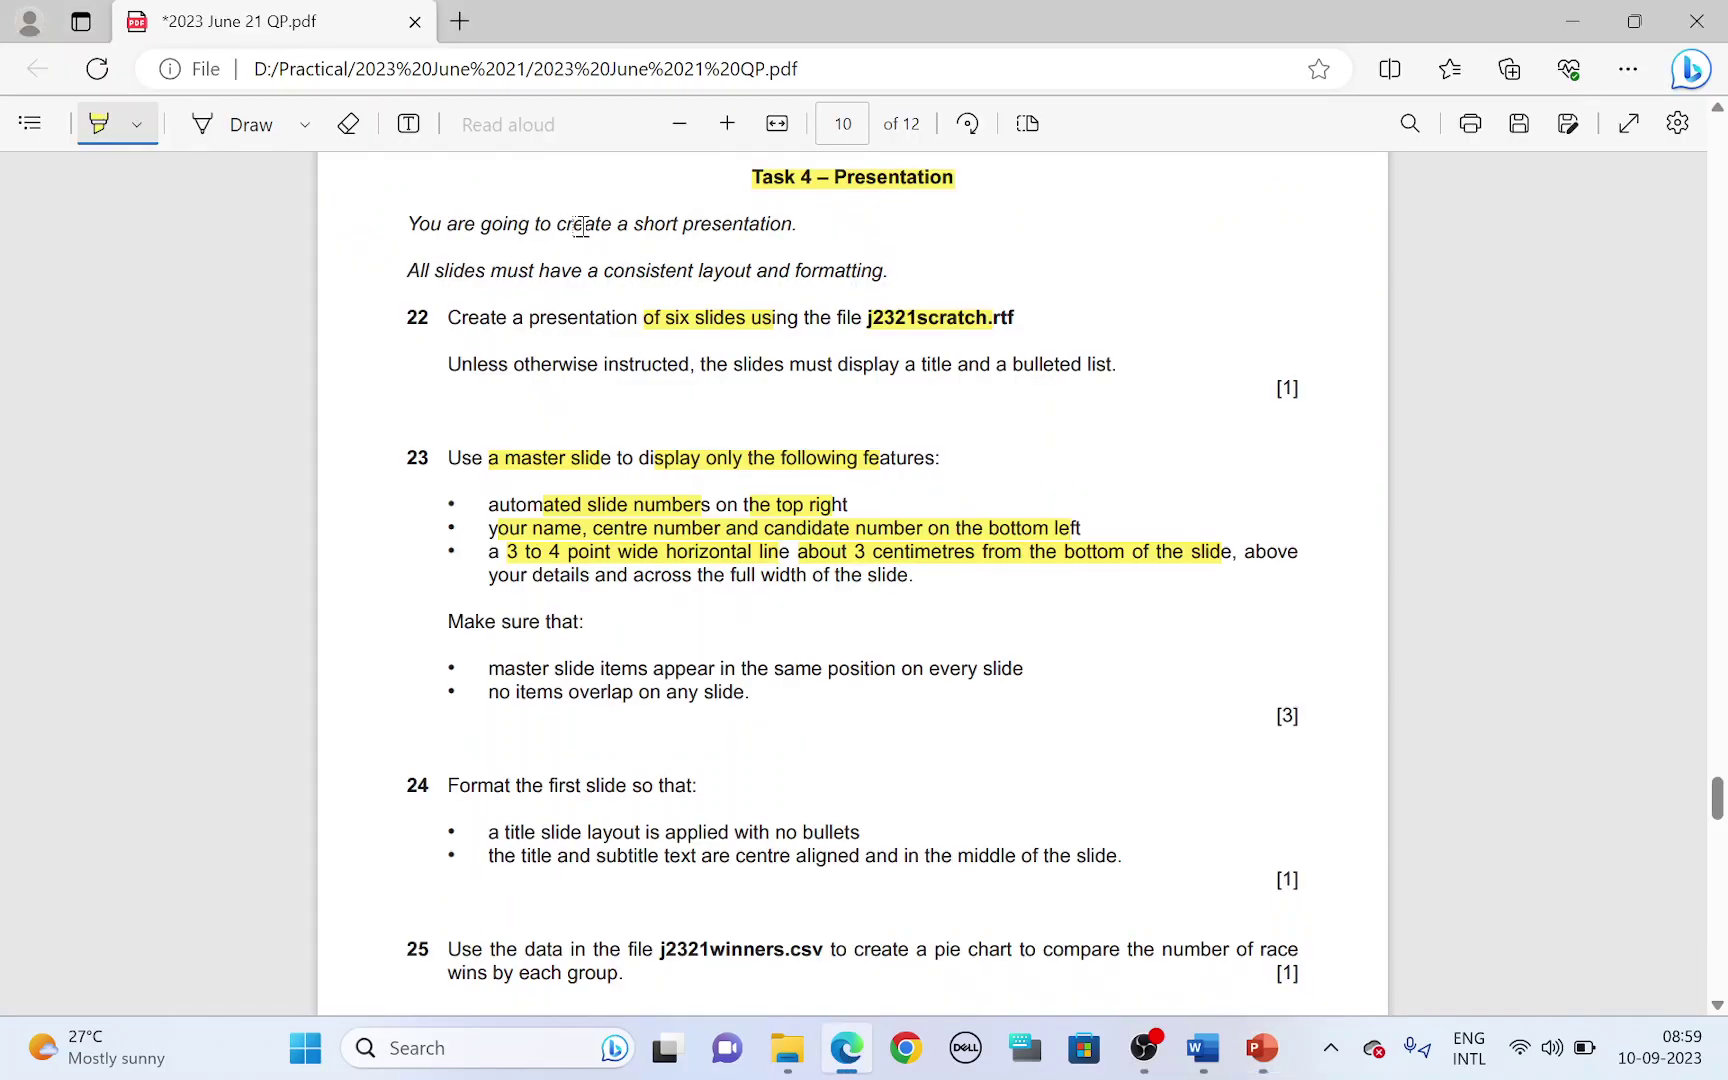
key("alt+Tab")
left_click(640, 165)
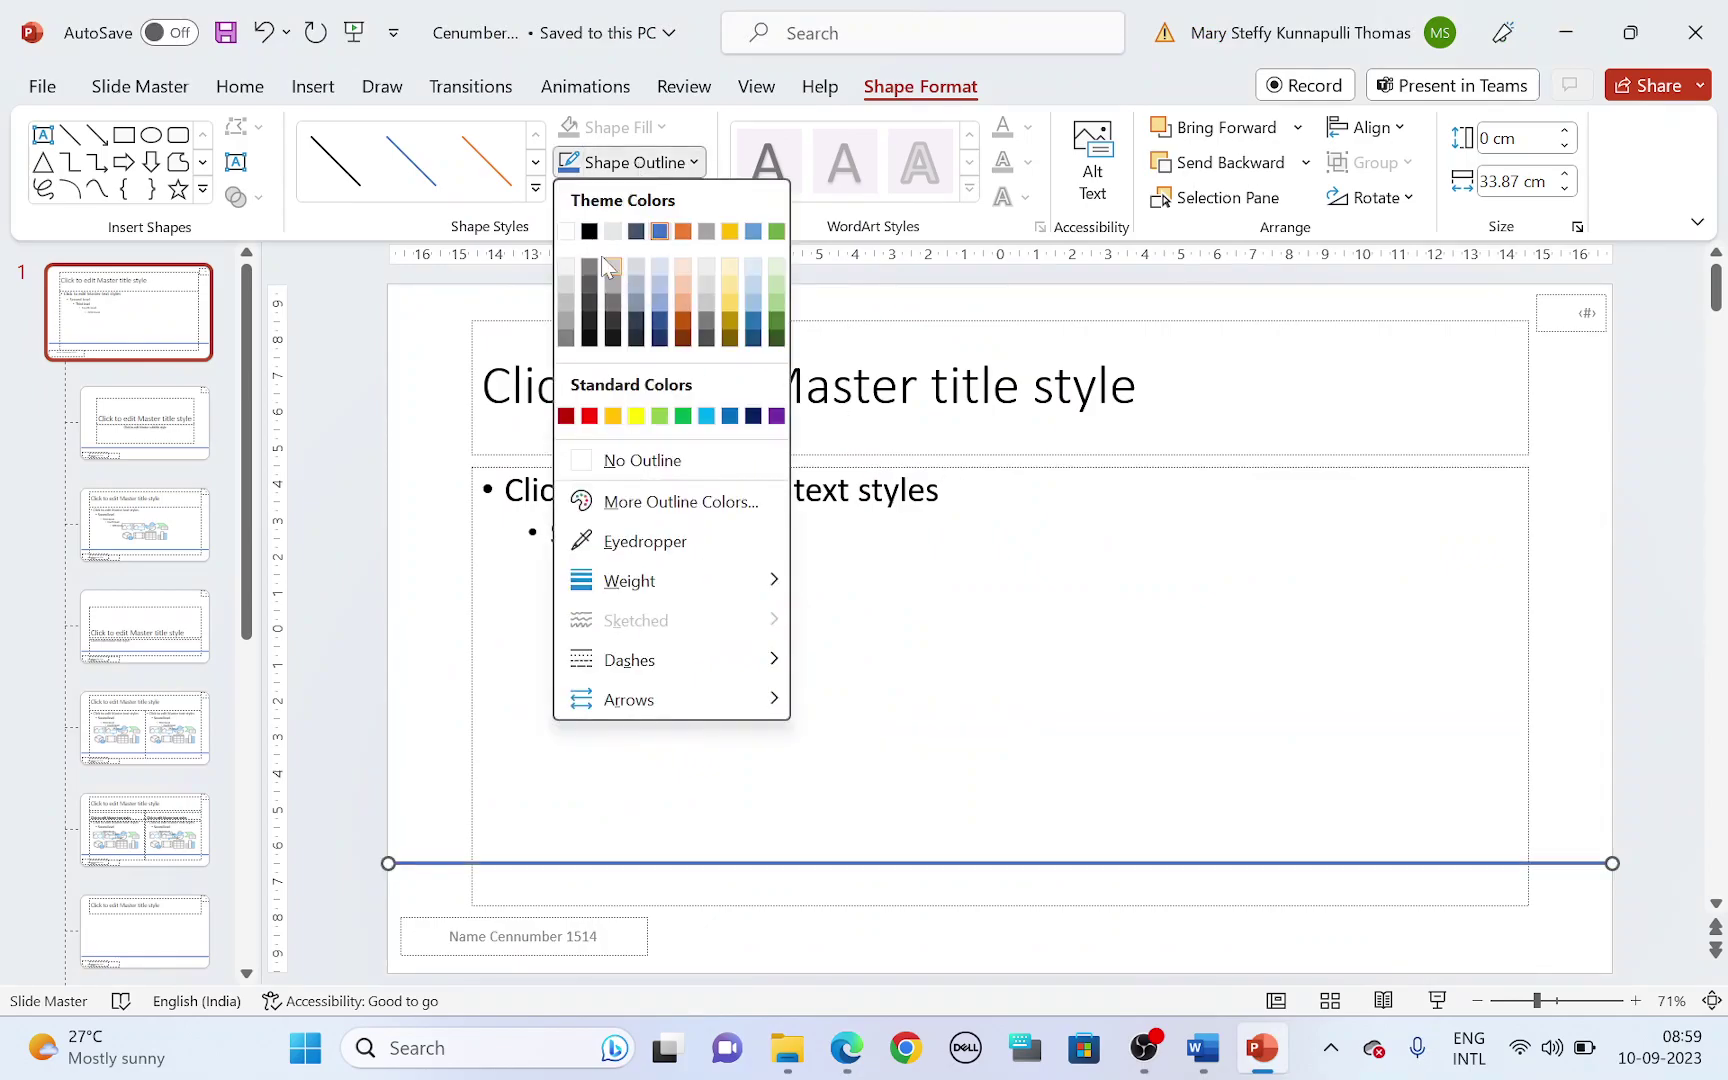
left_click(605, 265)
- Highlight the full-width line requirement in the task and recheck it against the master
key("alt+Tab")
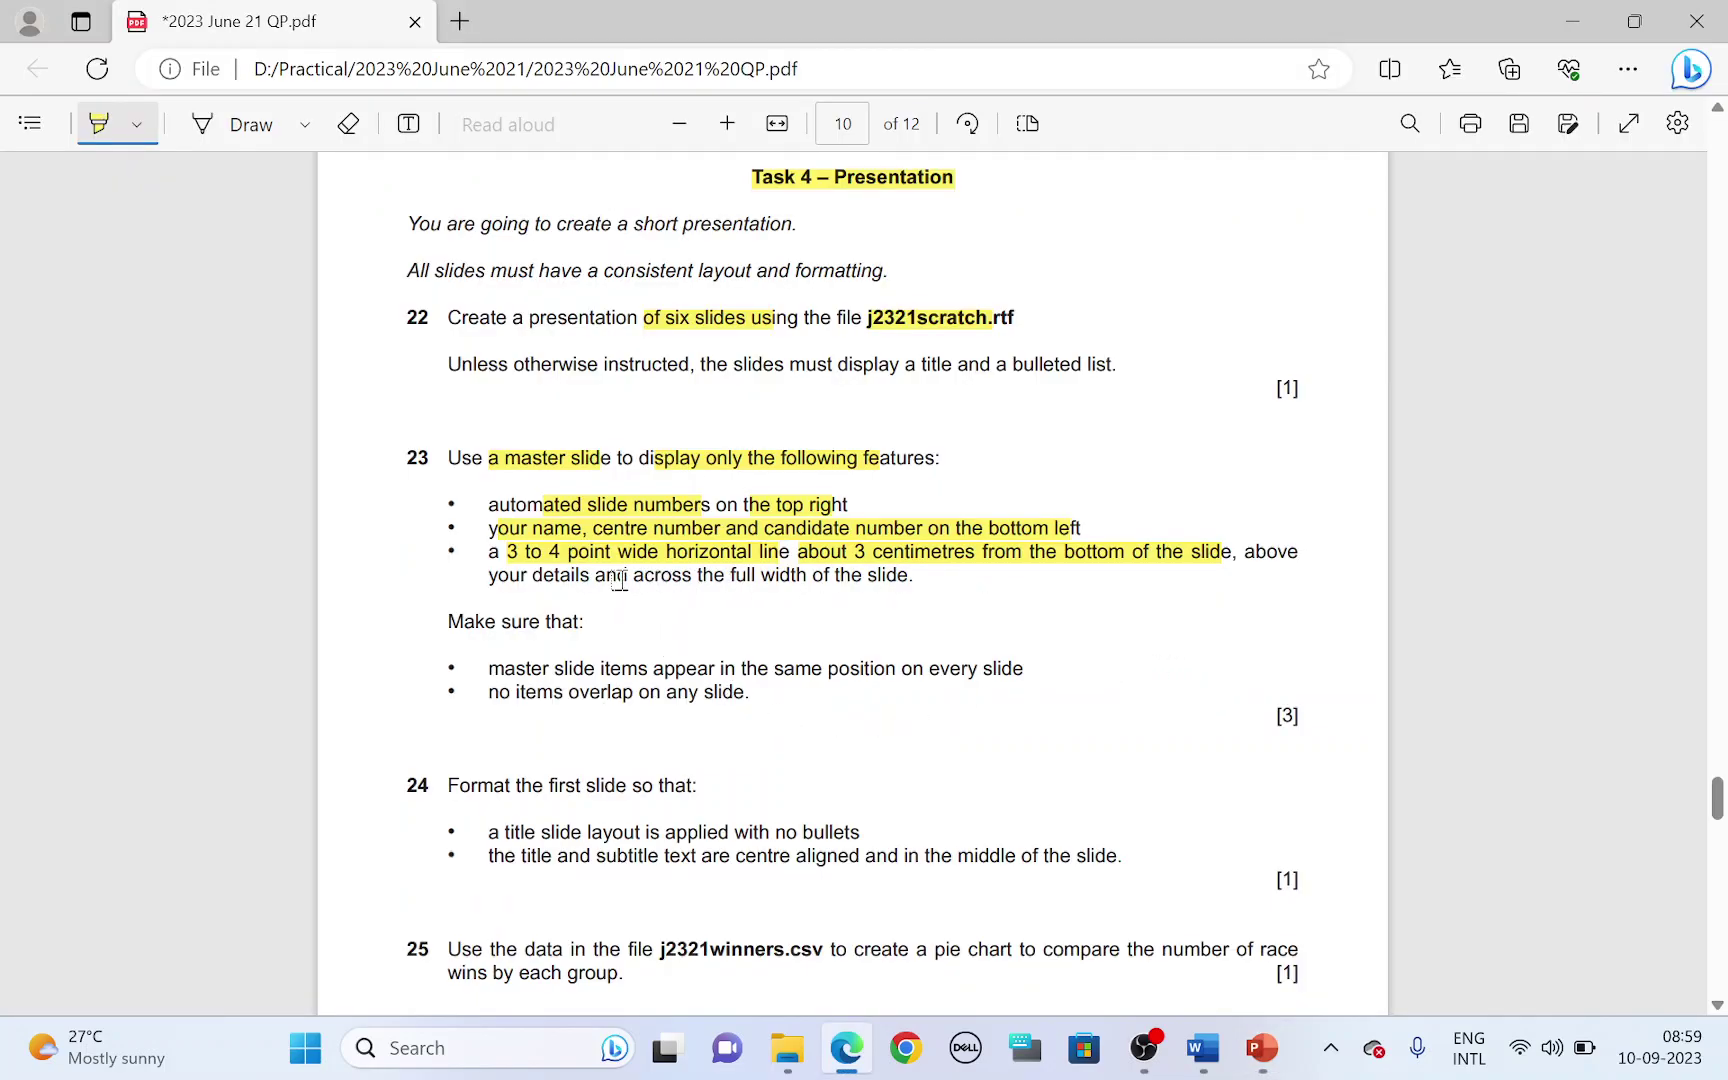
left_click_drag(488, 574, 800, 578)
key("alt+Tab")
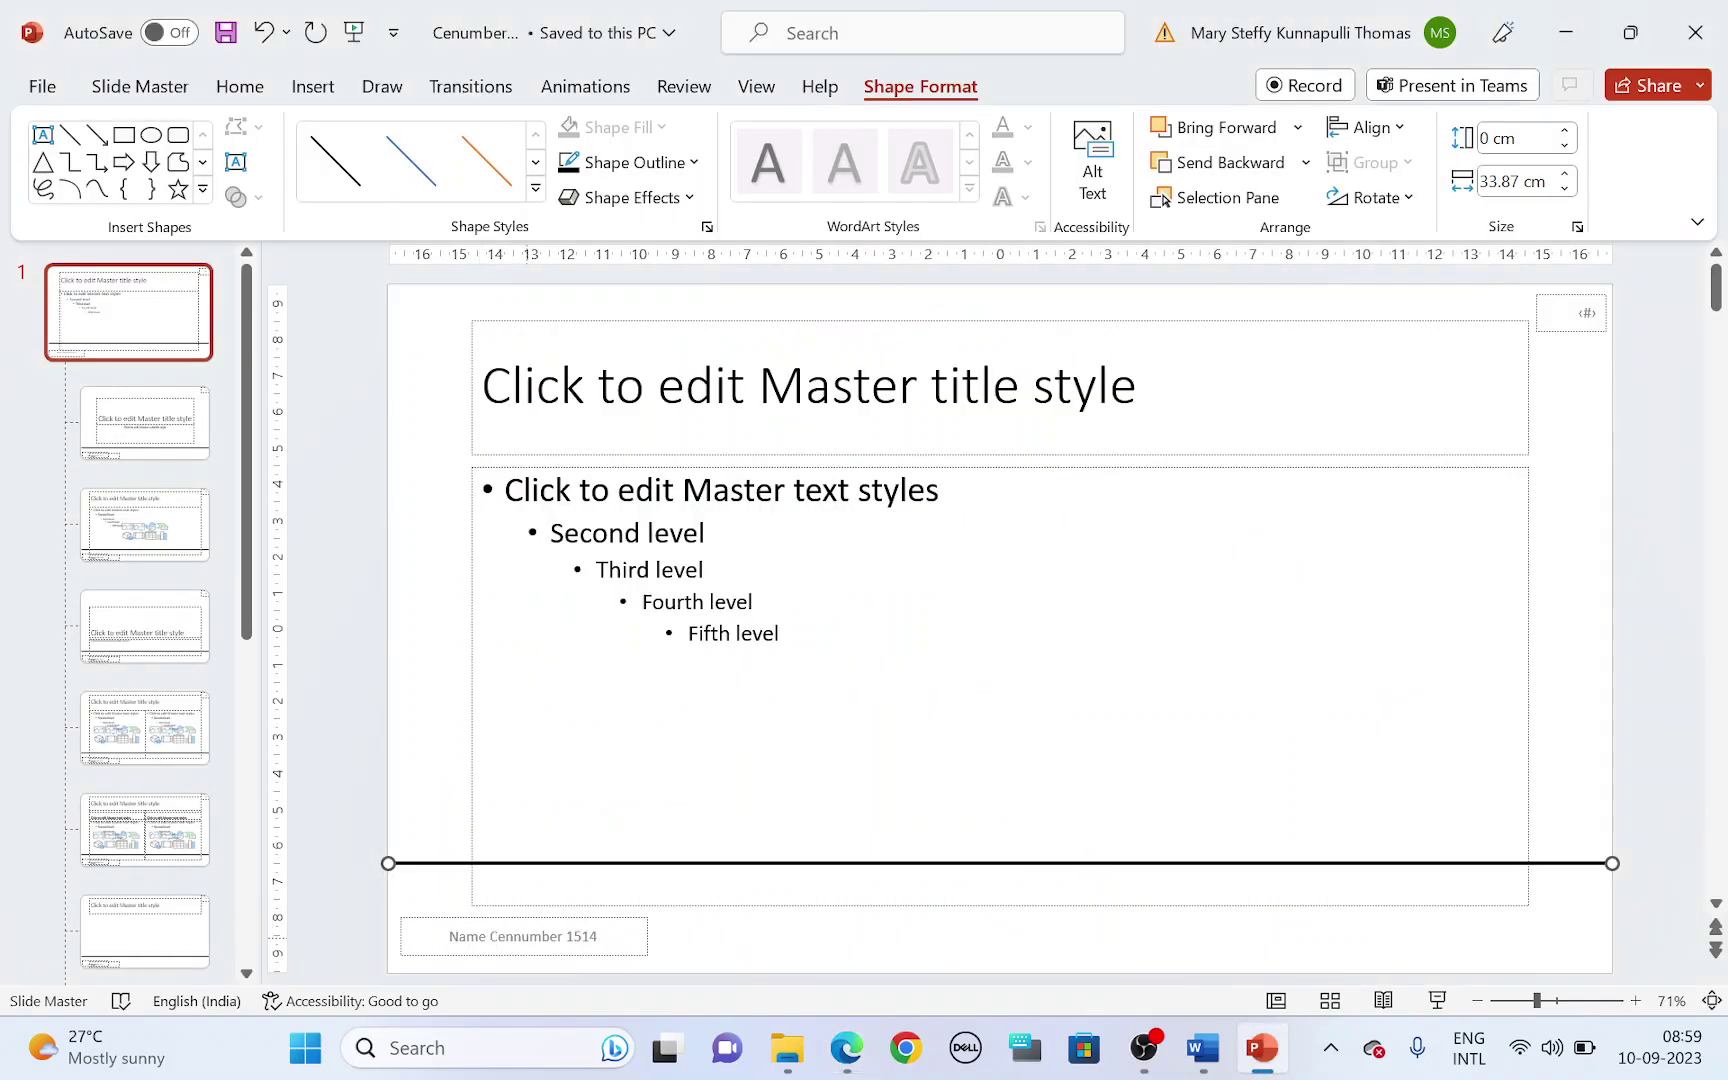
key("alt+Tab")
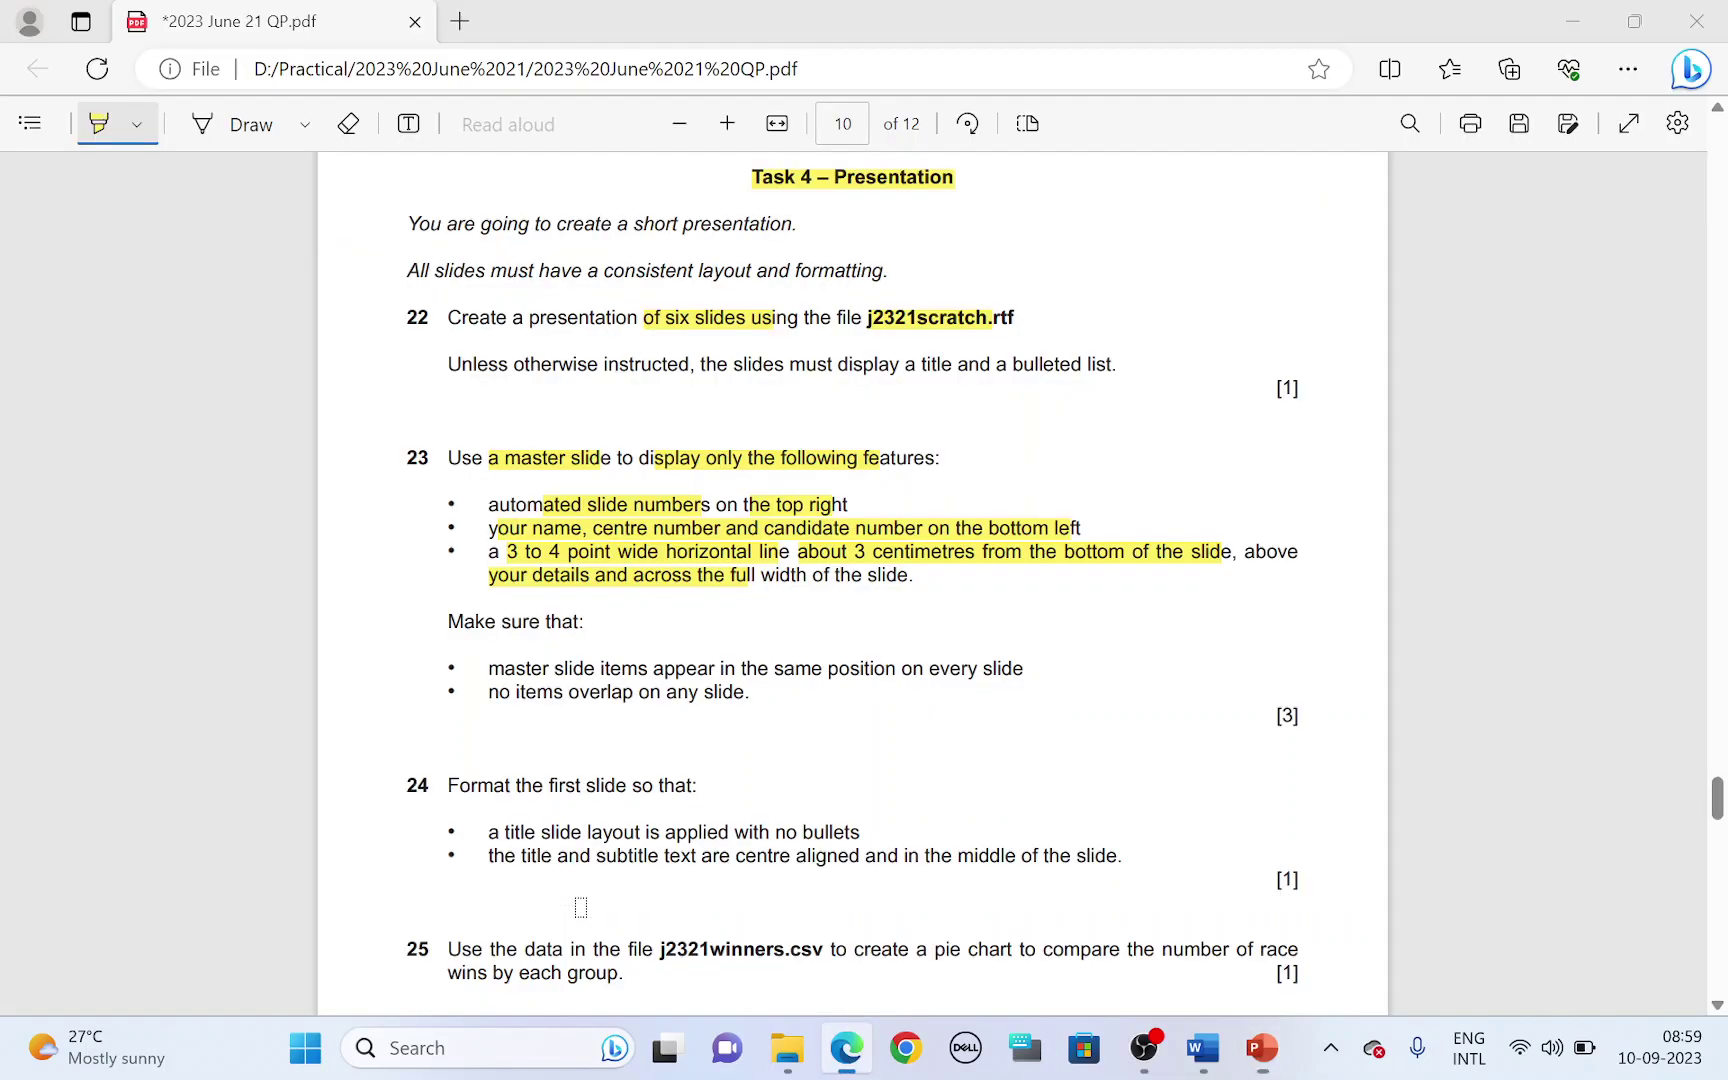
key("alt+Tab")
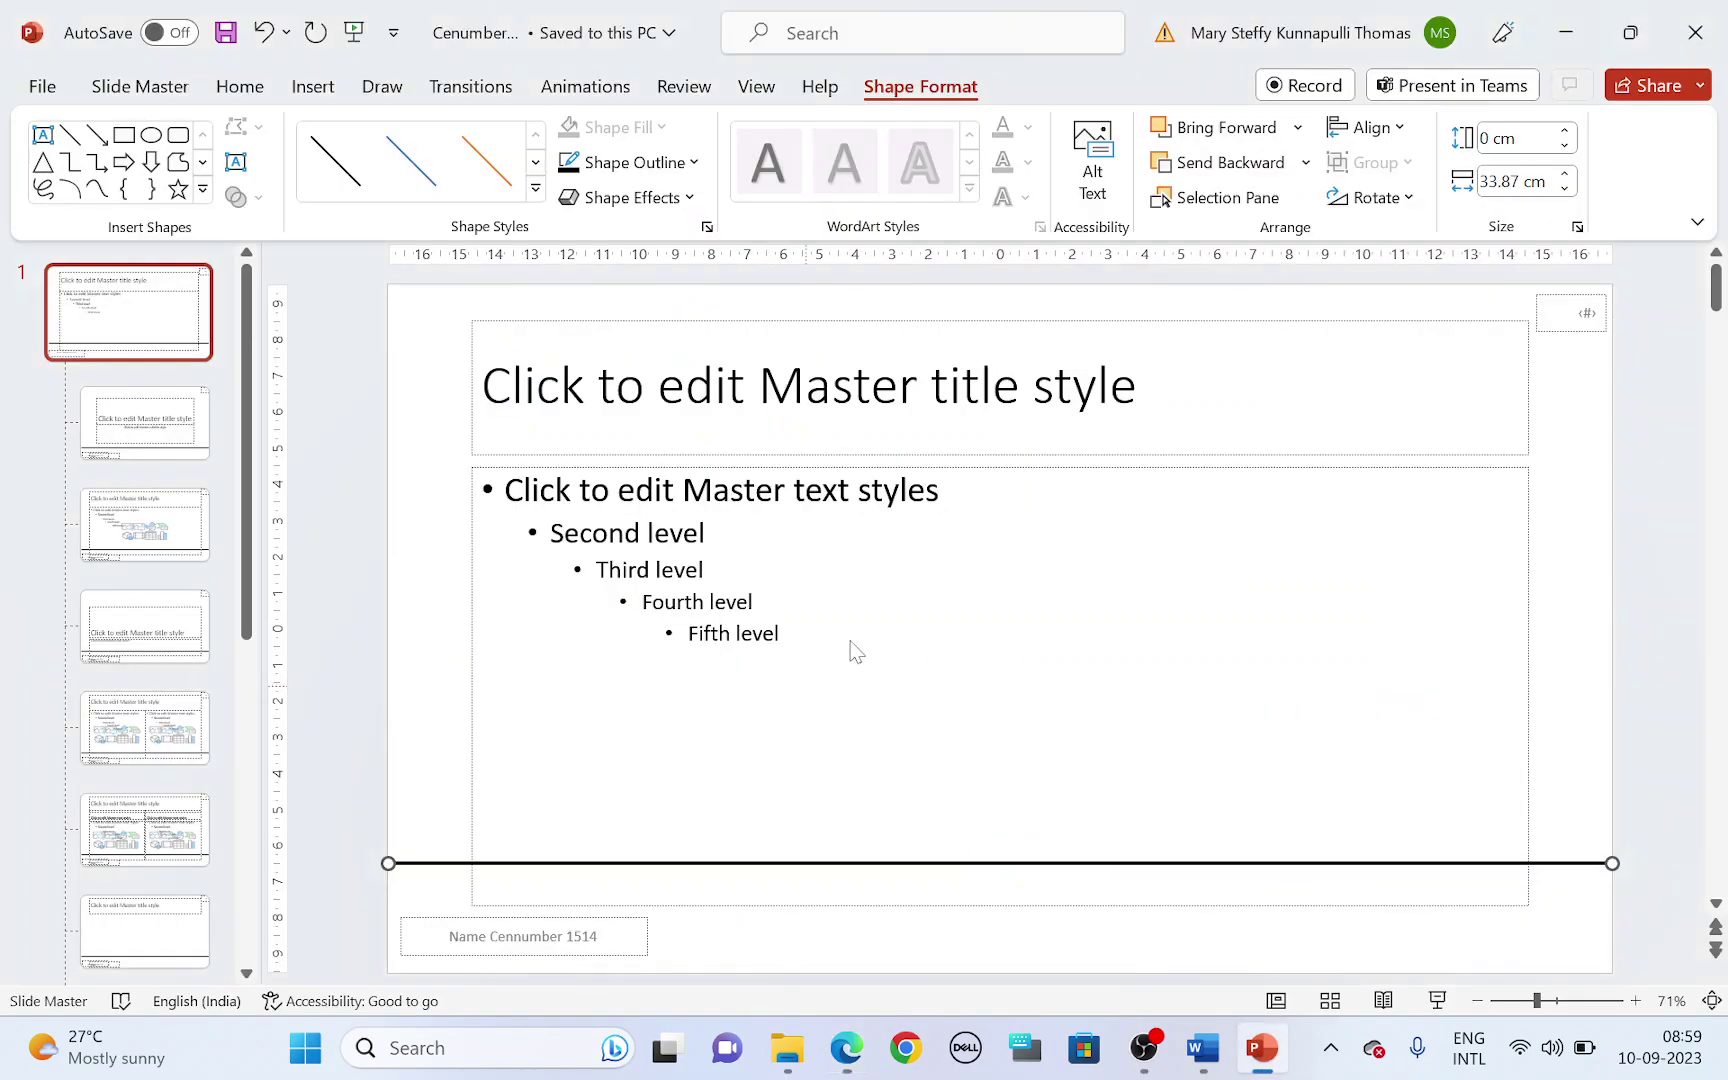
- Close the slide master and page through the slides to check the footer and line
left_click(132, 90)
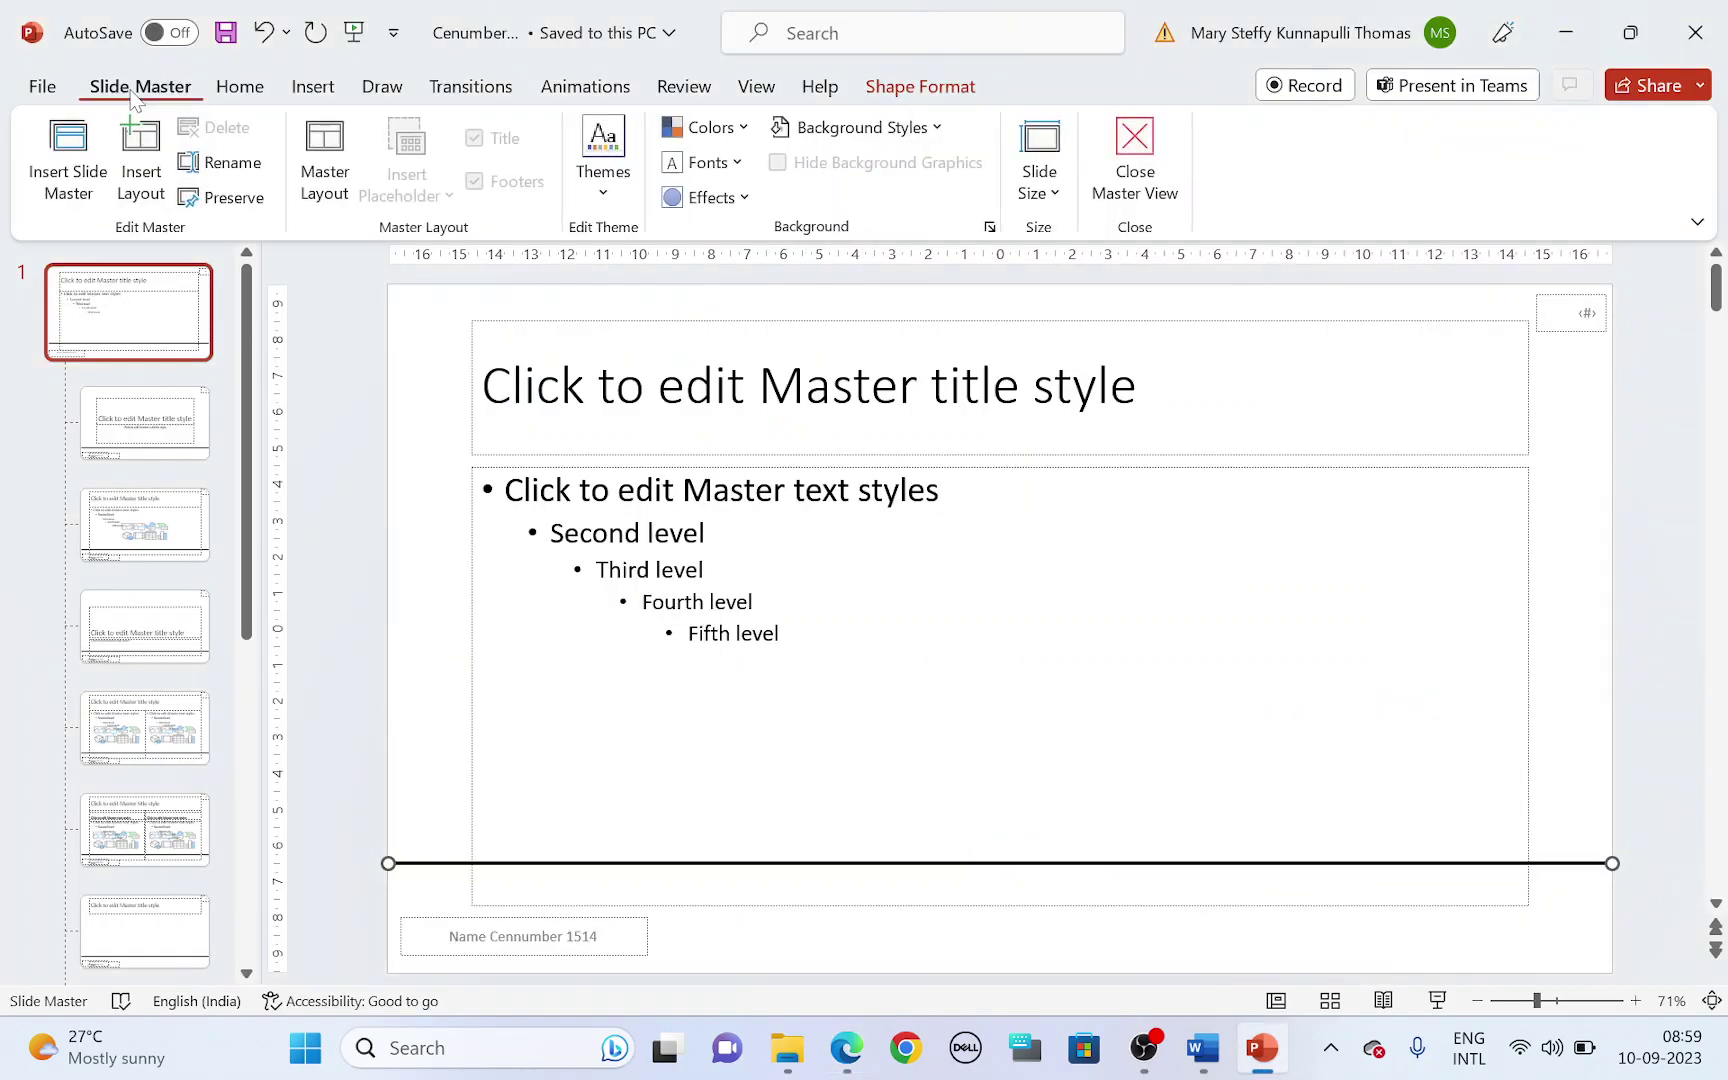
left_click(1150, 174)
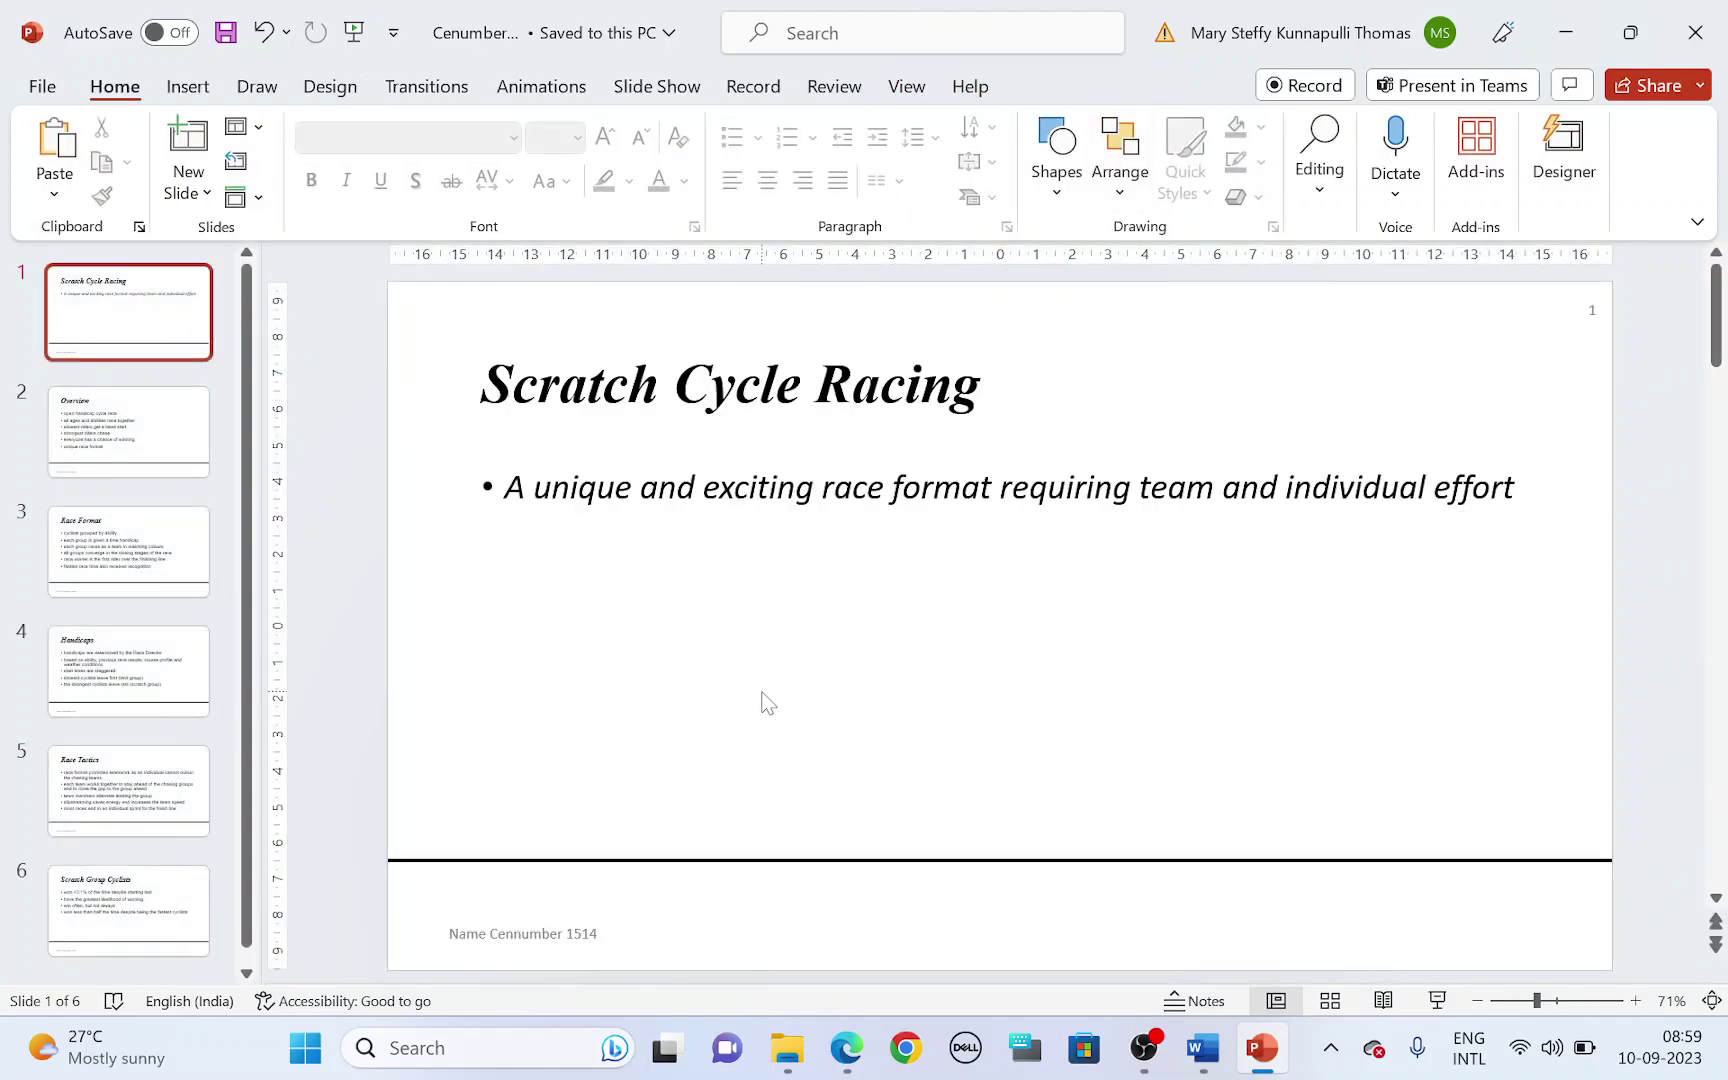
key("Page_Down")
key("Page_Down")
key("Page_Down")
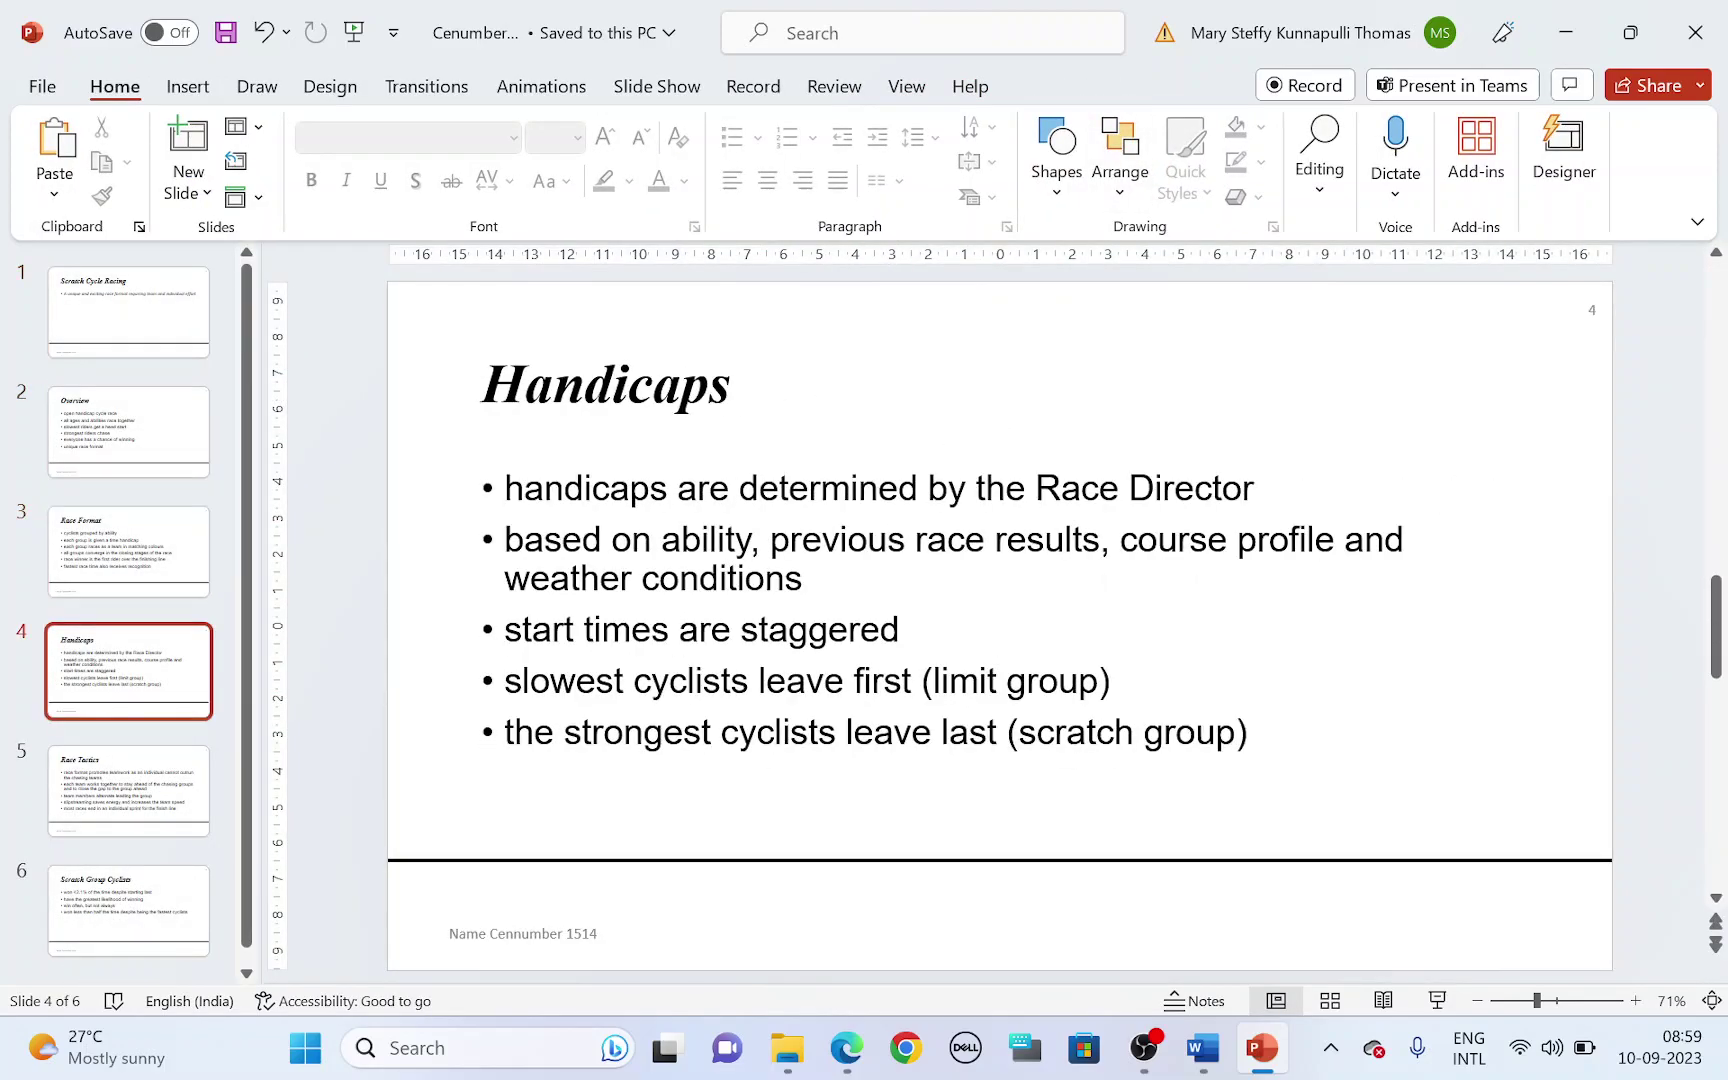
key("Page_Down")
key("Page_Down")
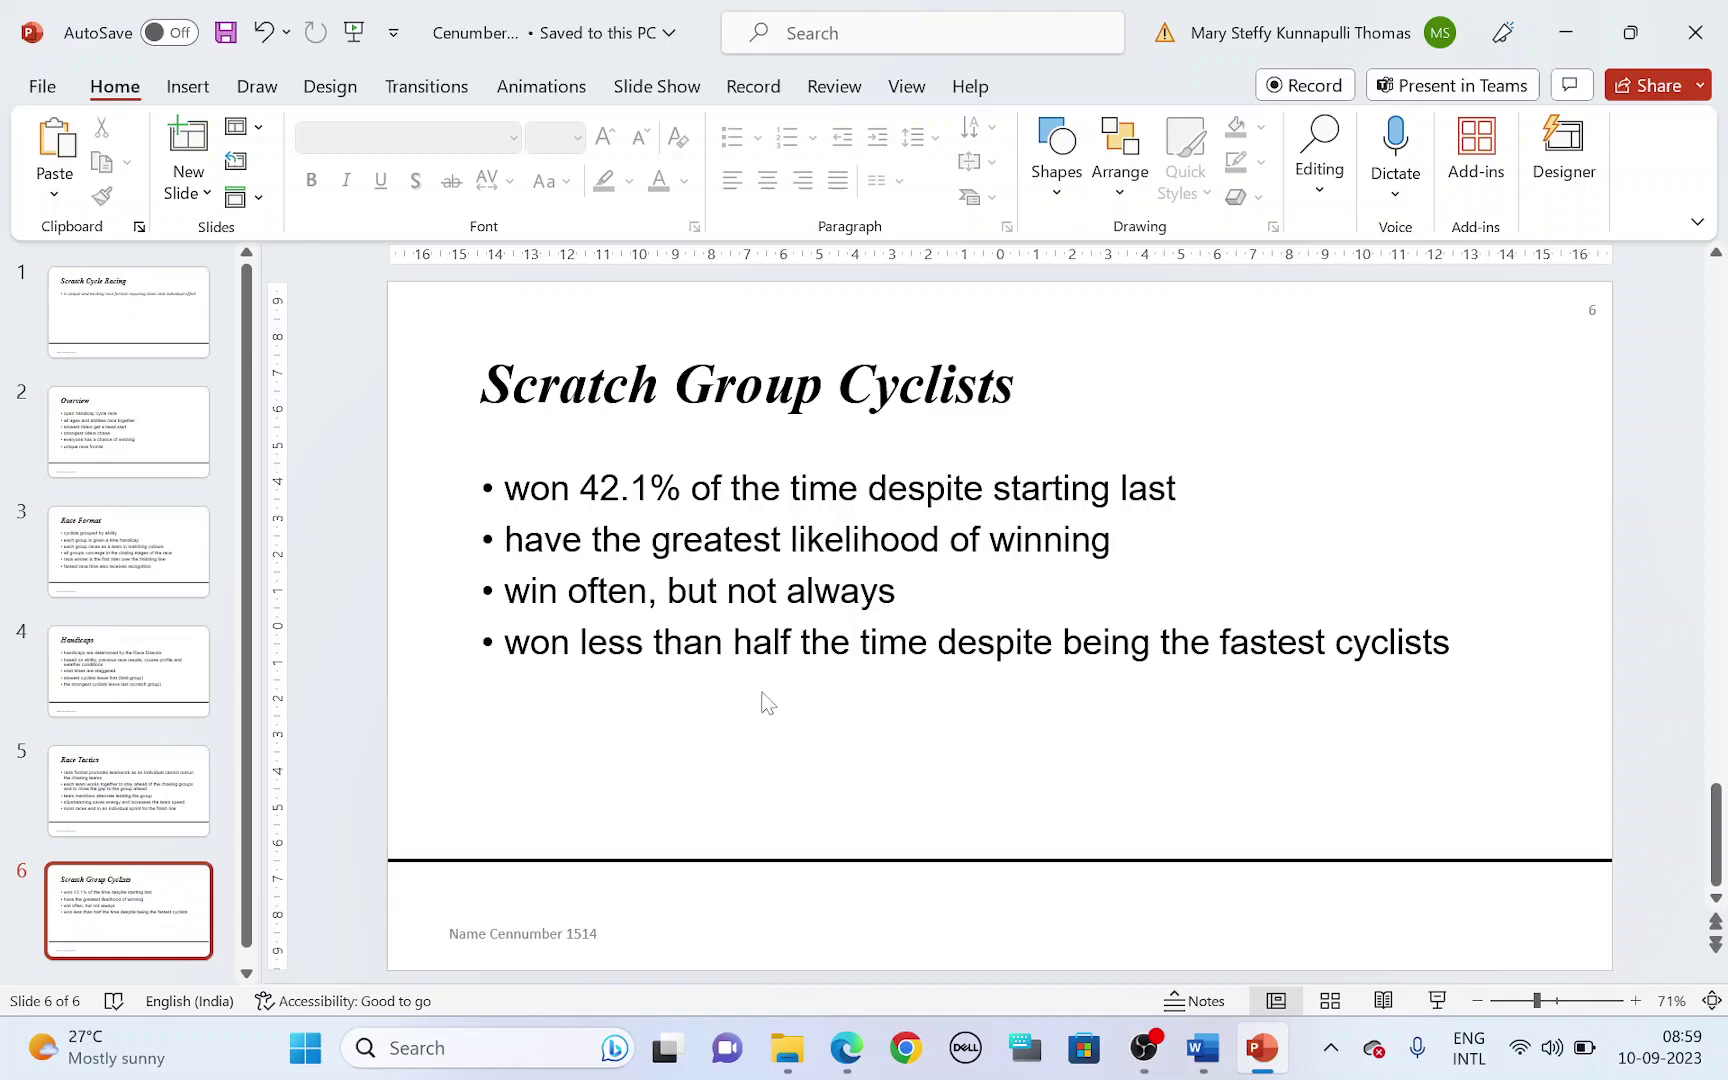
- Highlight question 24's first-slide requirement in the exam paper, then go back to slide 1
key("alt+Tab")
scroll(630, 700, "down", 2)
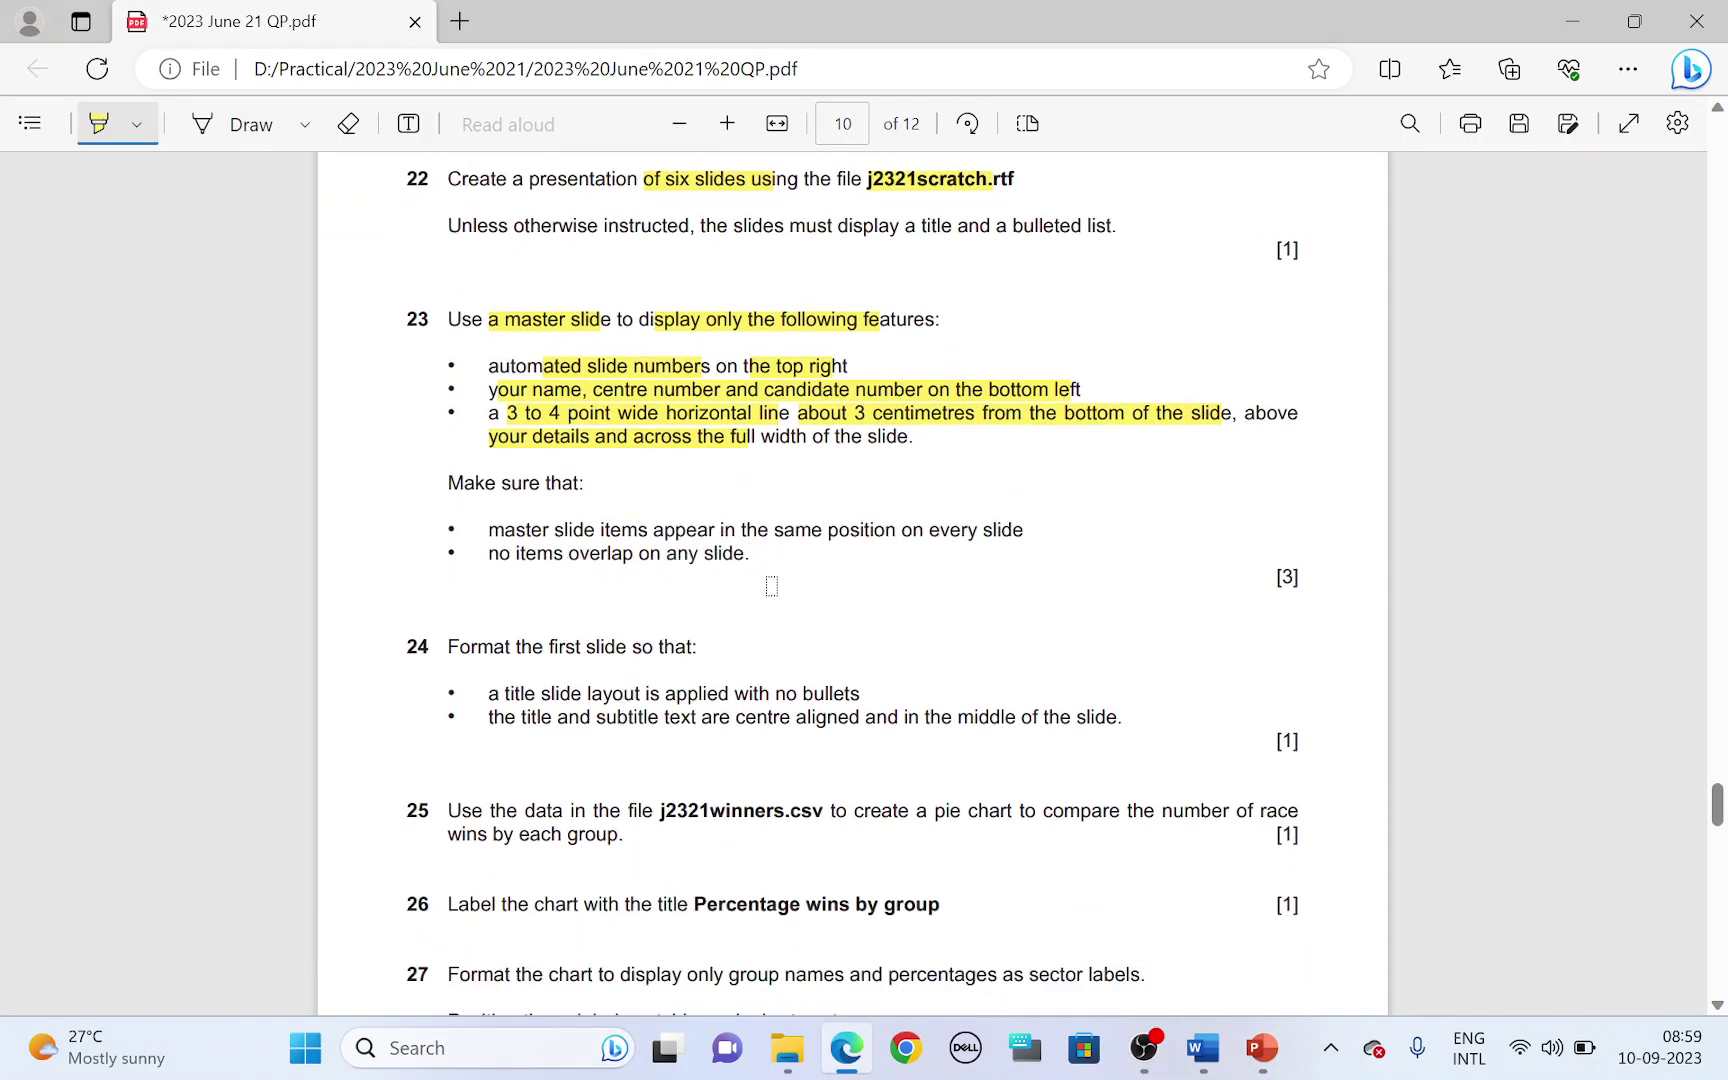
mouse_move(663, 646)
left_mouse_down()
mouse_move(532, 648)
mouse_move(630, 695)
mouse_move(824, 696)
left_mouse_up()
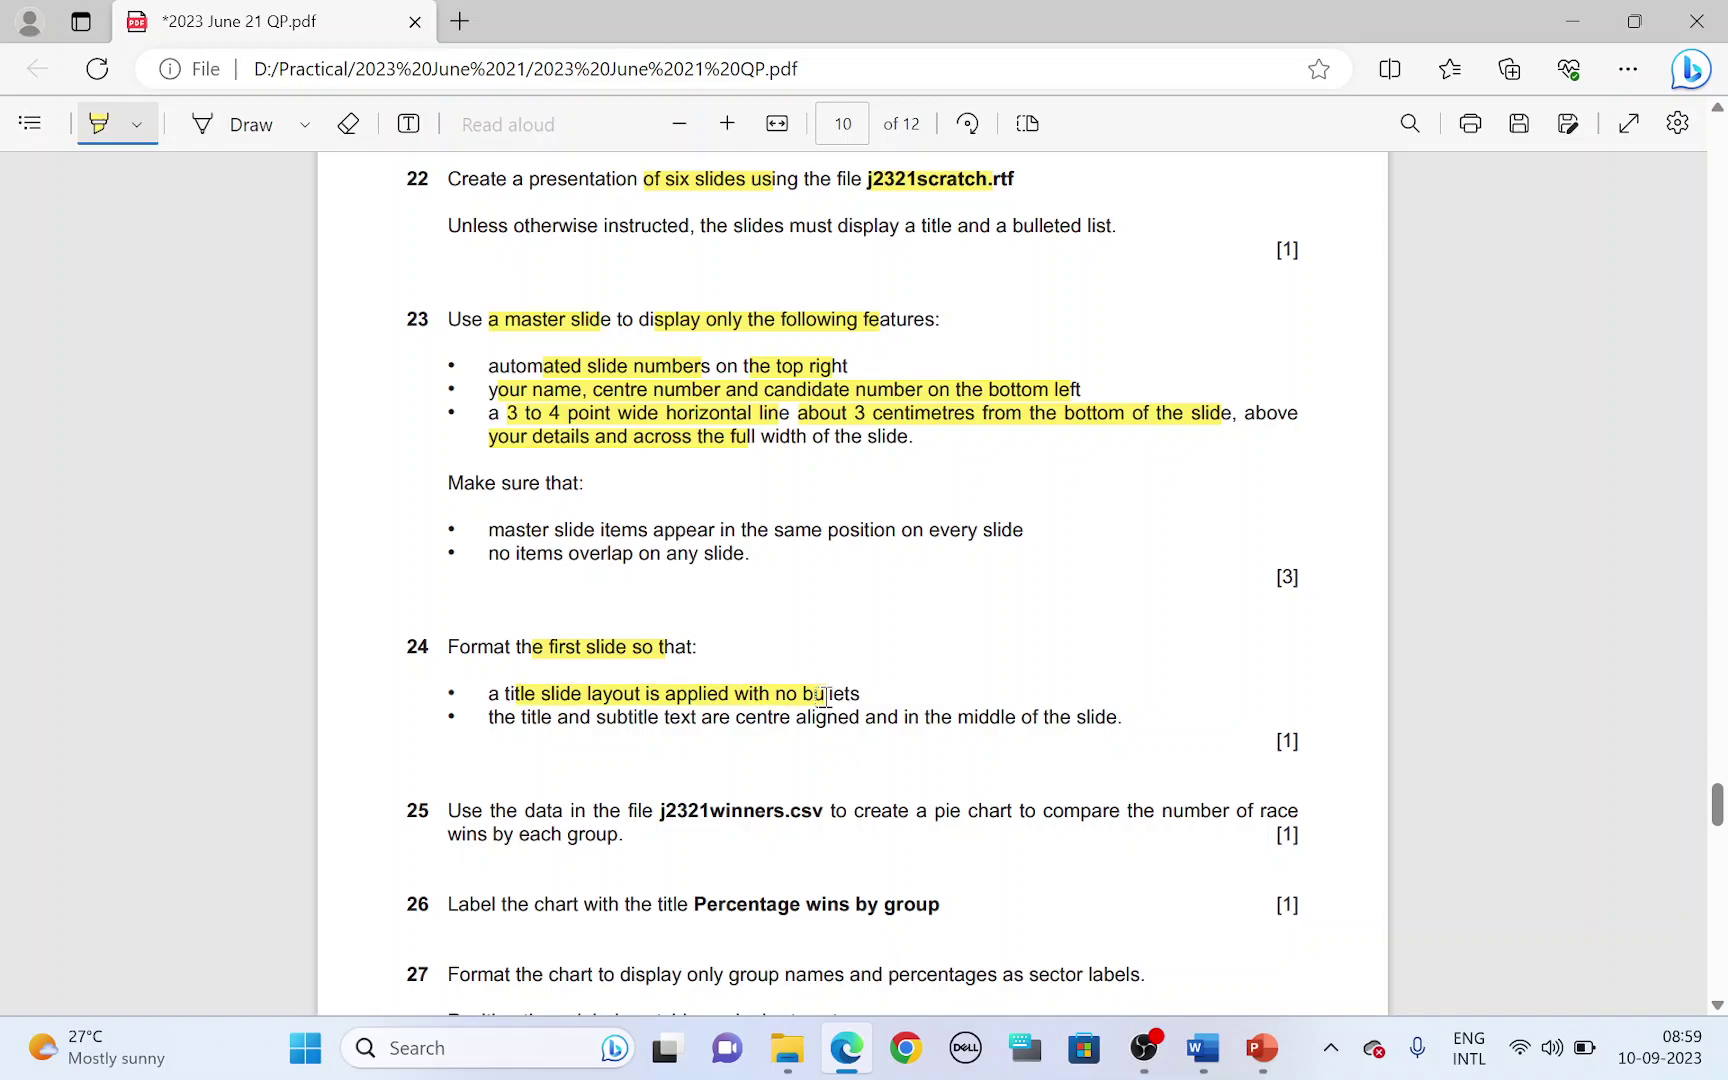
key("alt+Tab")
key("Home")
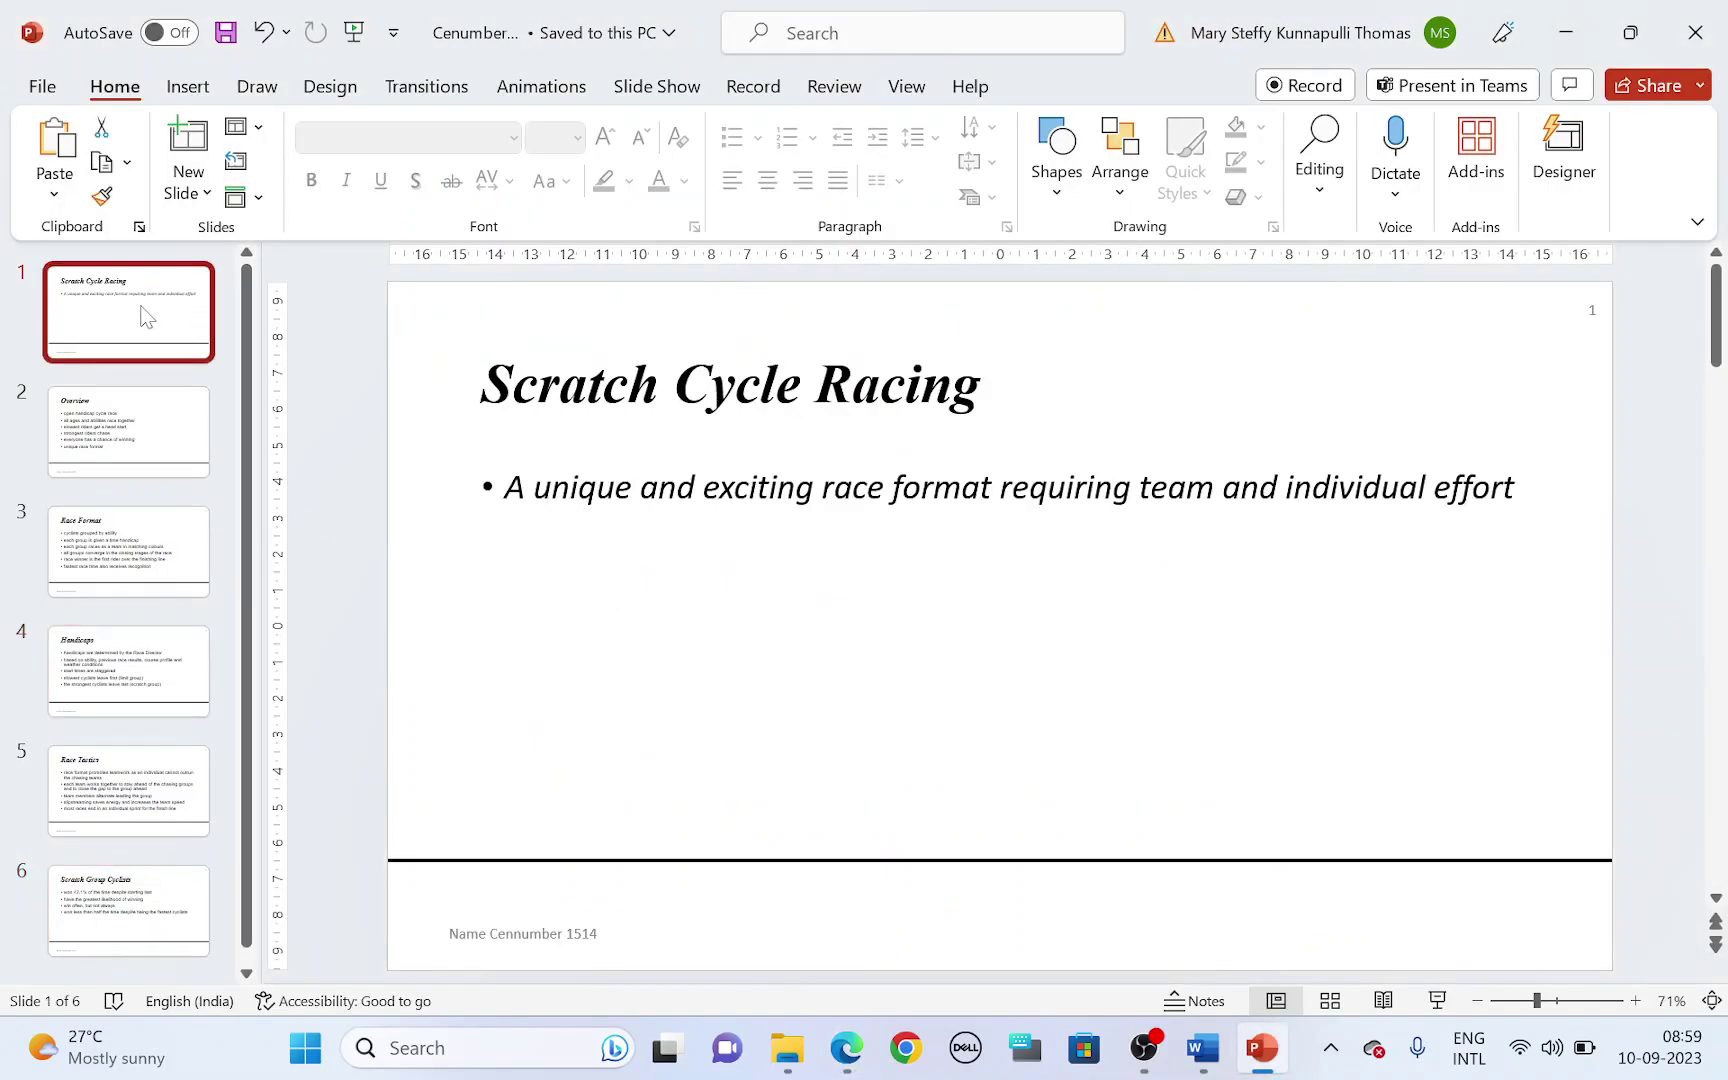
- Apply the Title Slide layout to slide 1 and close the Designer pane
right_click(142, 312)
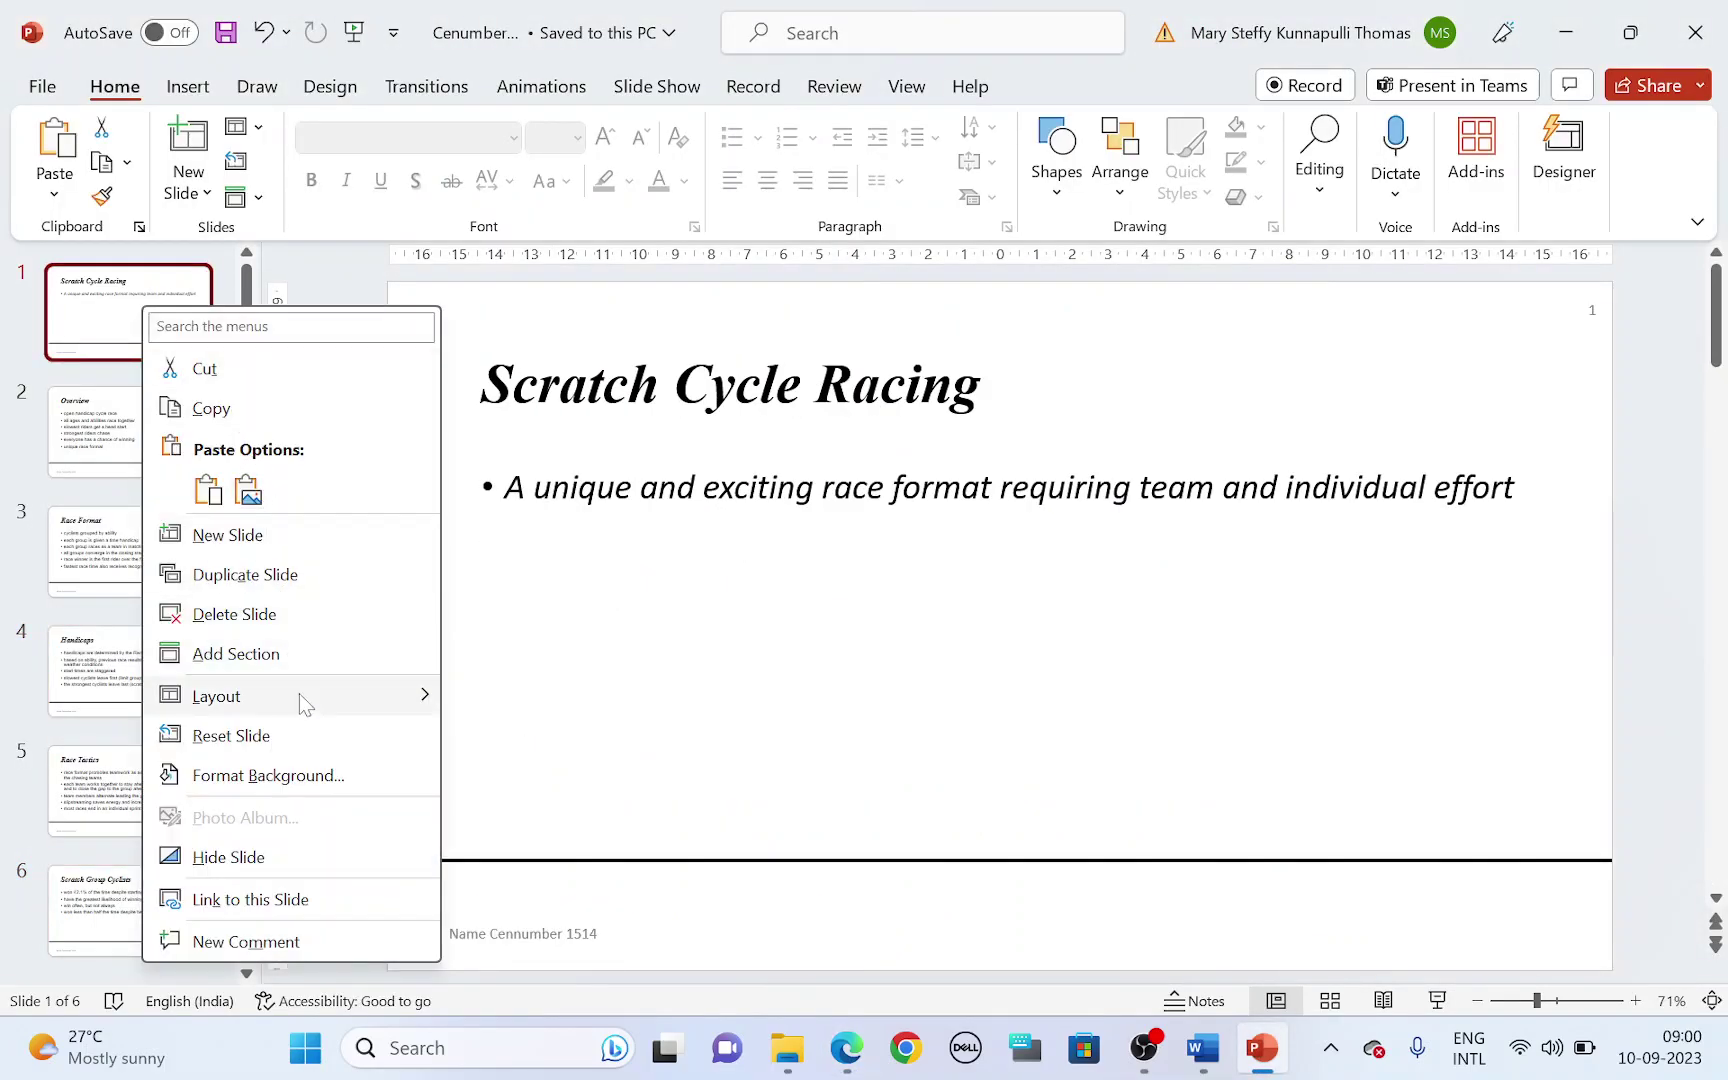
mouse_move(309, 697)
left_click(516, 497)
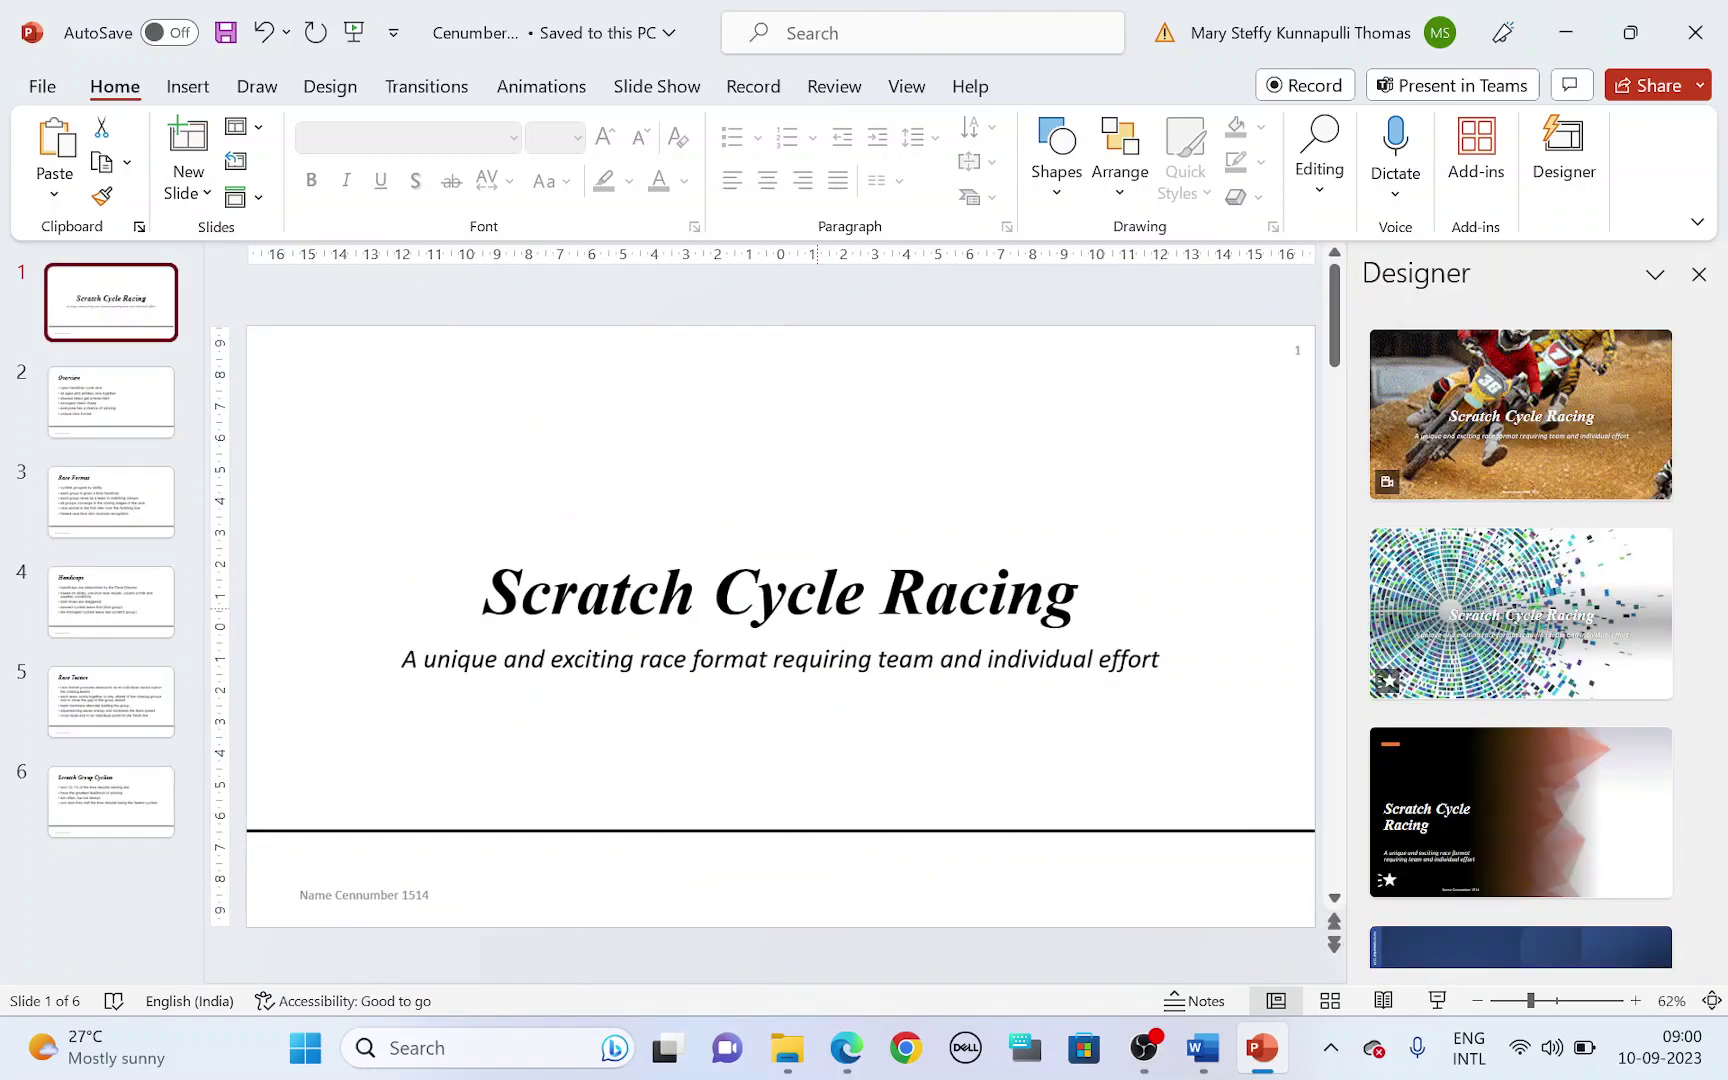
left_click(1699, 274)
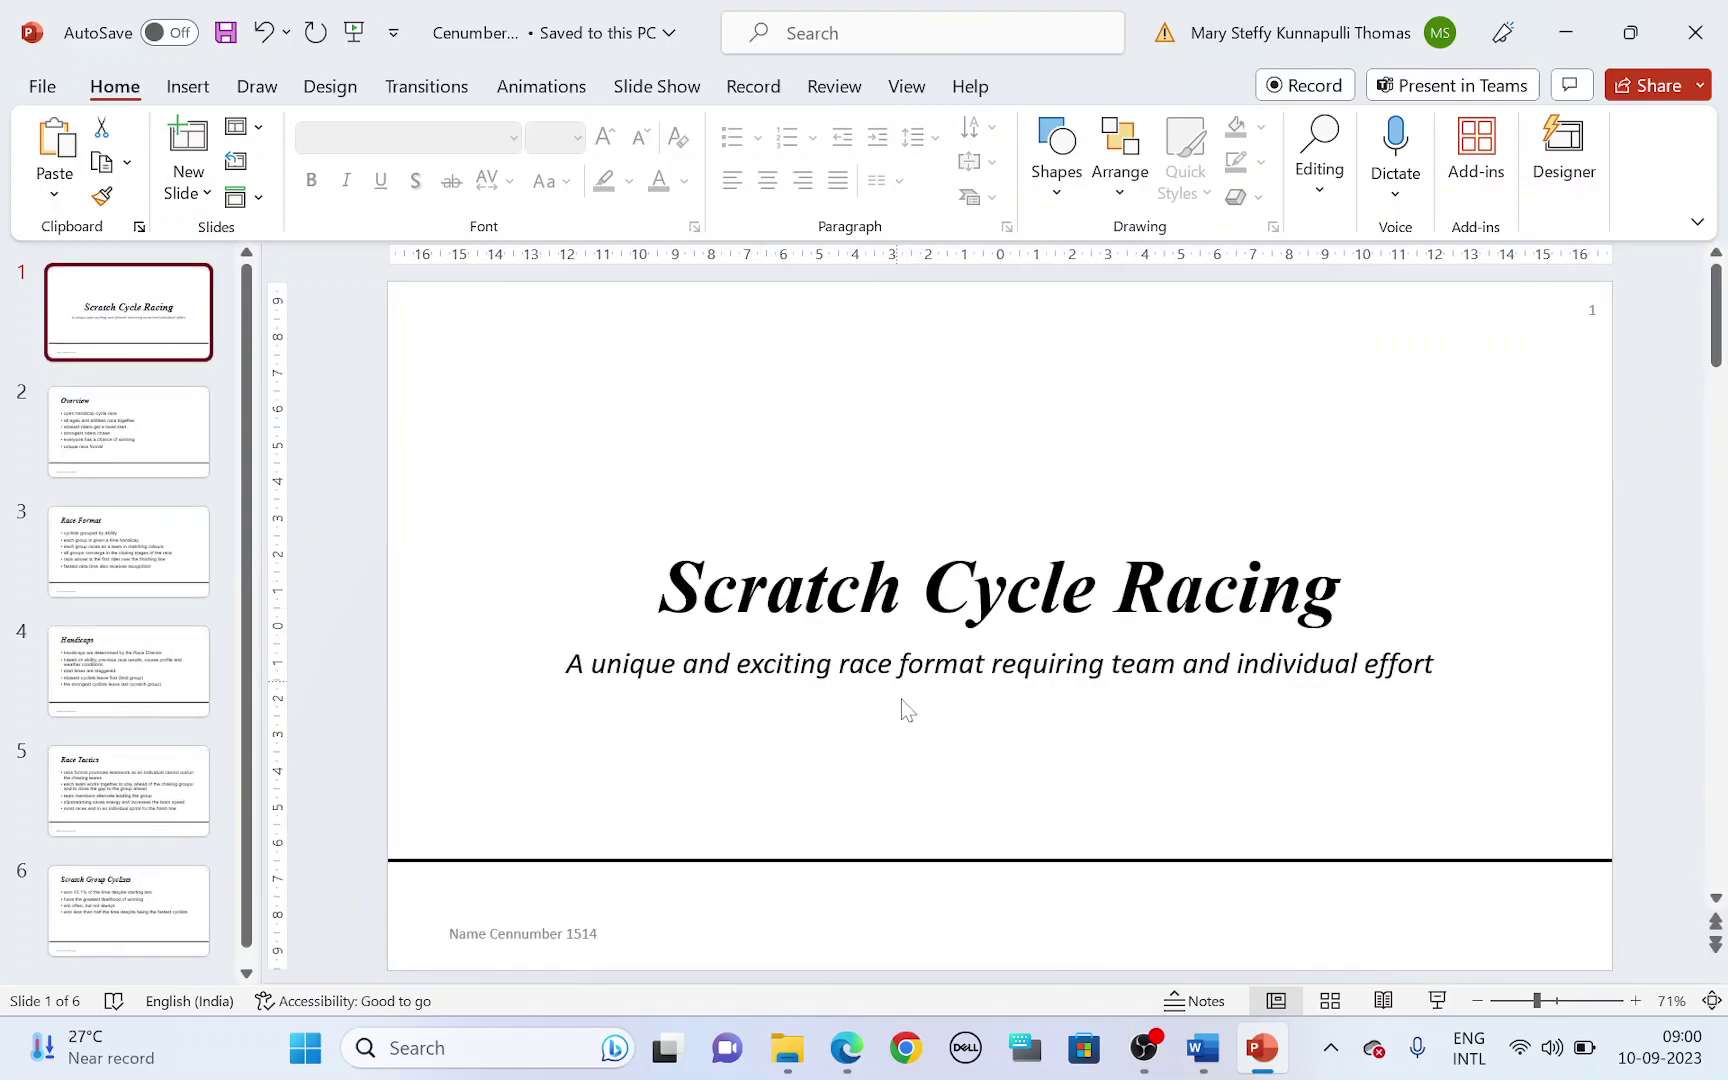
- Highlight question 24's centring wording and question 25's j2321winners file name, then open the exam files folder
key("alt+Tab")
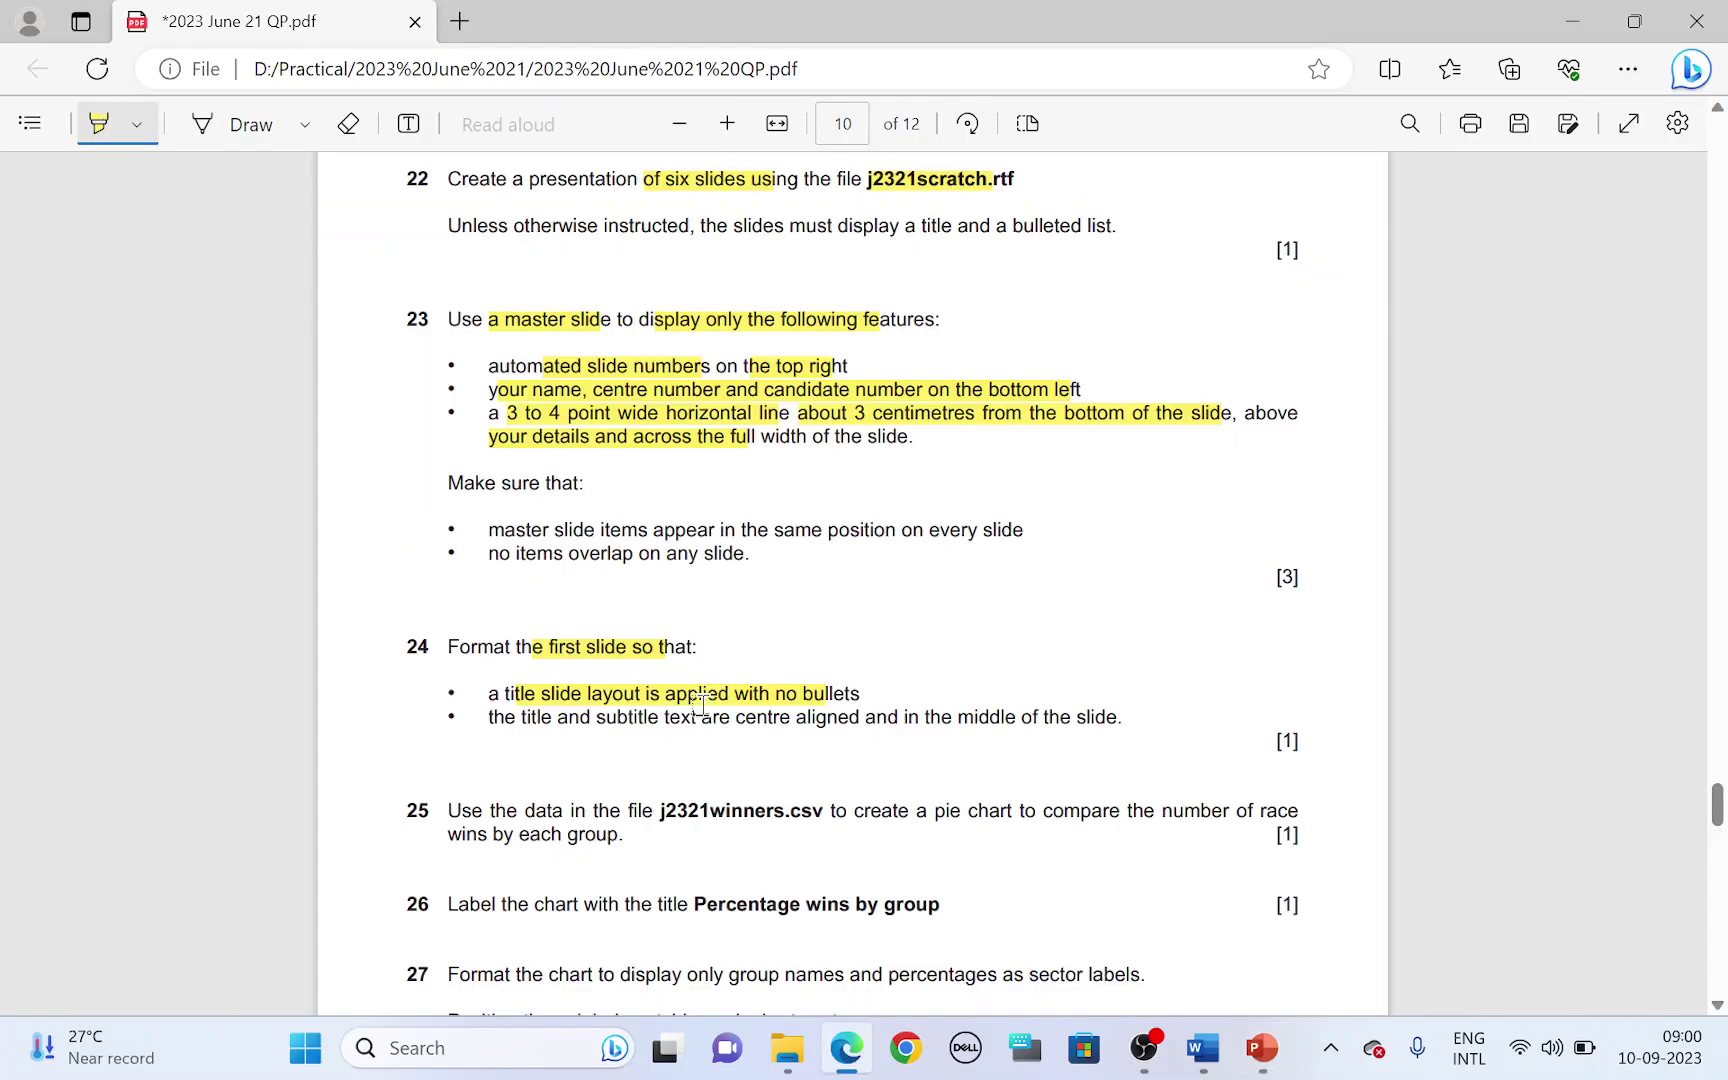
scroll(700, 700, "down", 2)
left_click_drag(740, 580, 1094, 590)
scroll(725, 650, "down", 1)
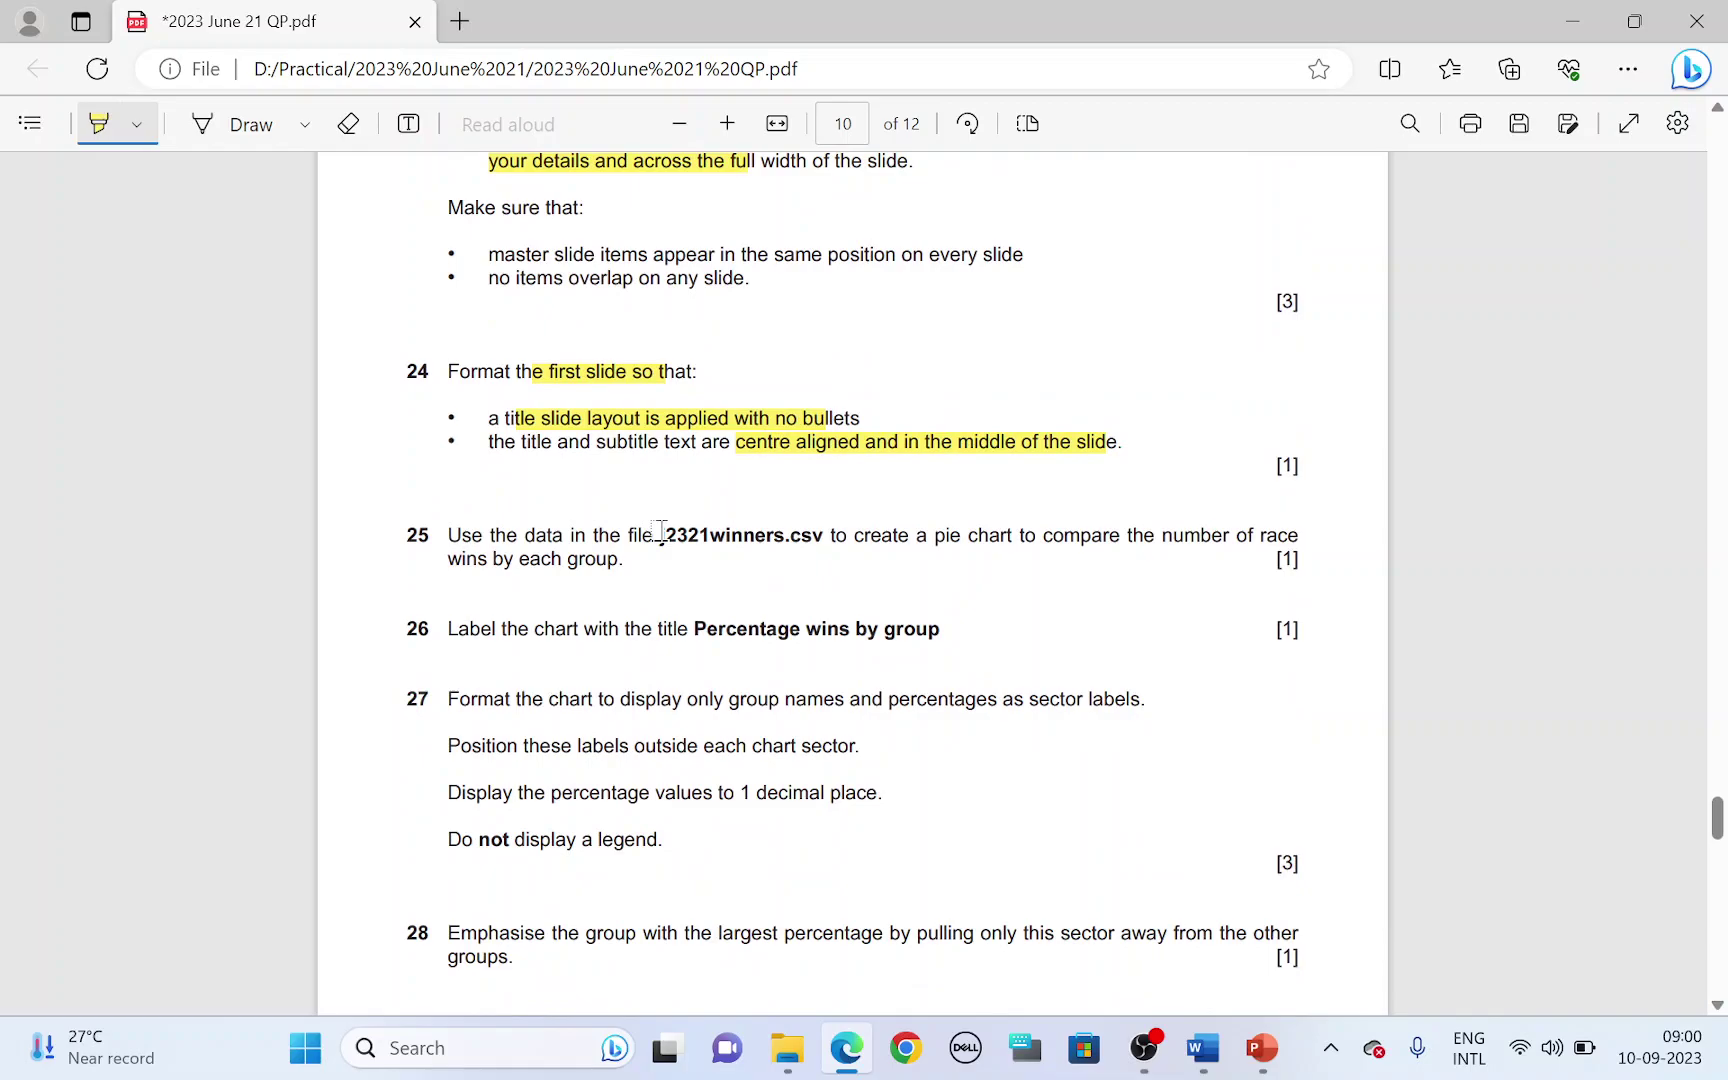
left_click_drag(663, 536, 790, 538)
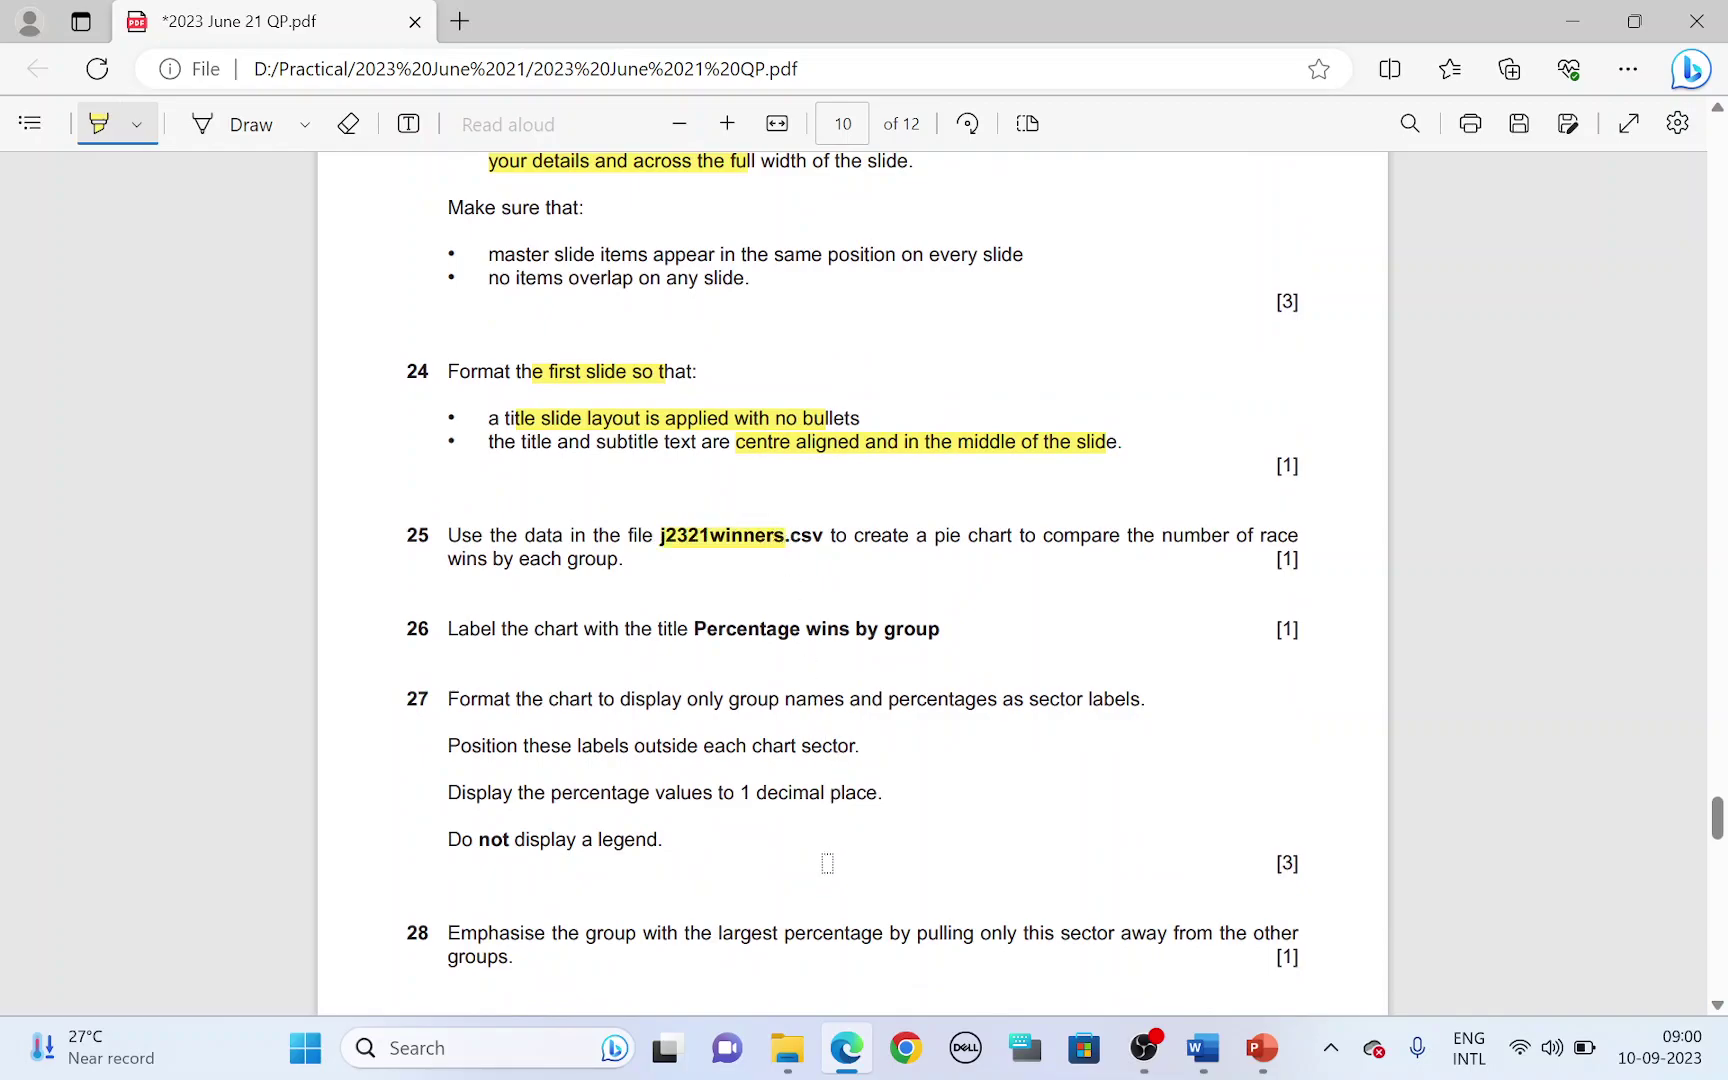
left_click(788, 1048)
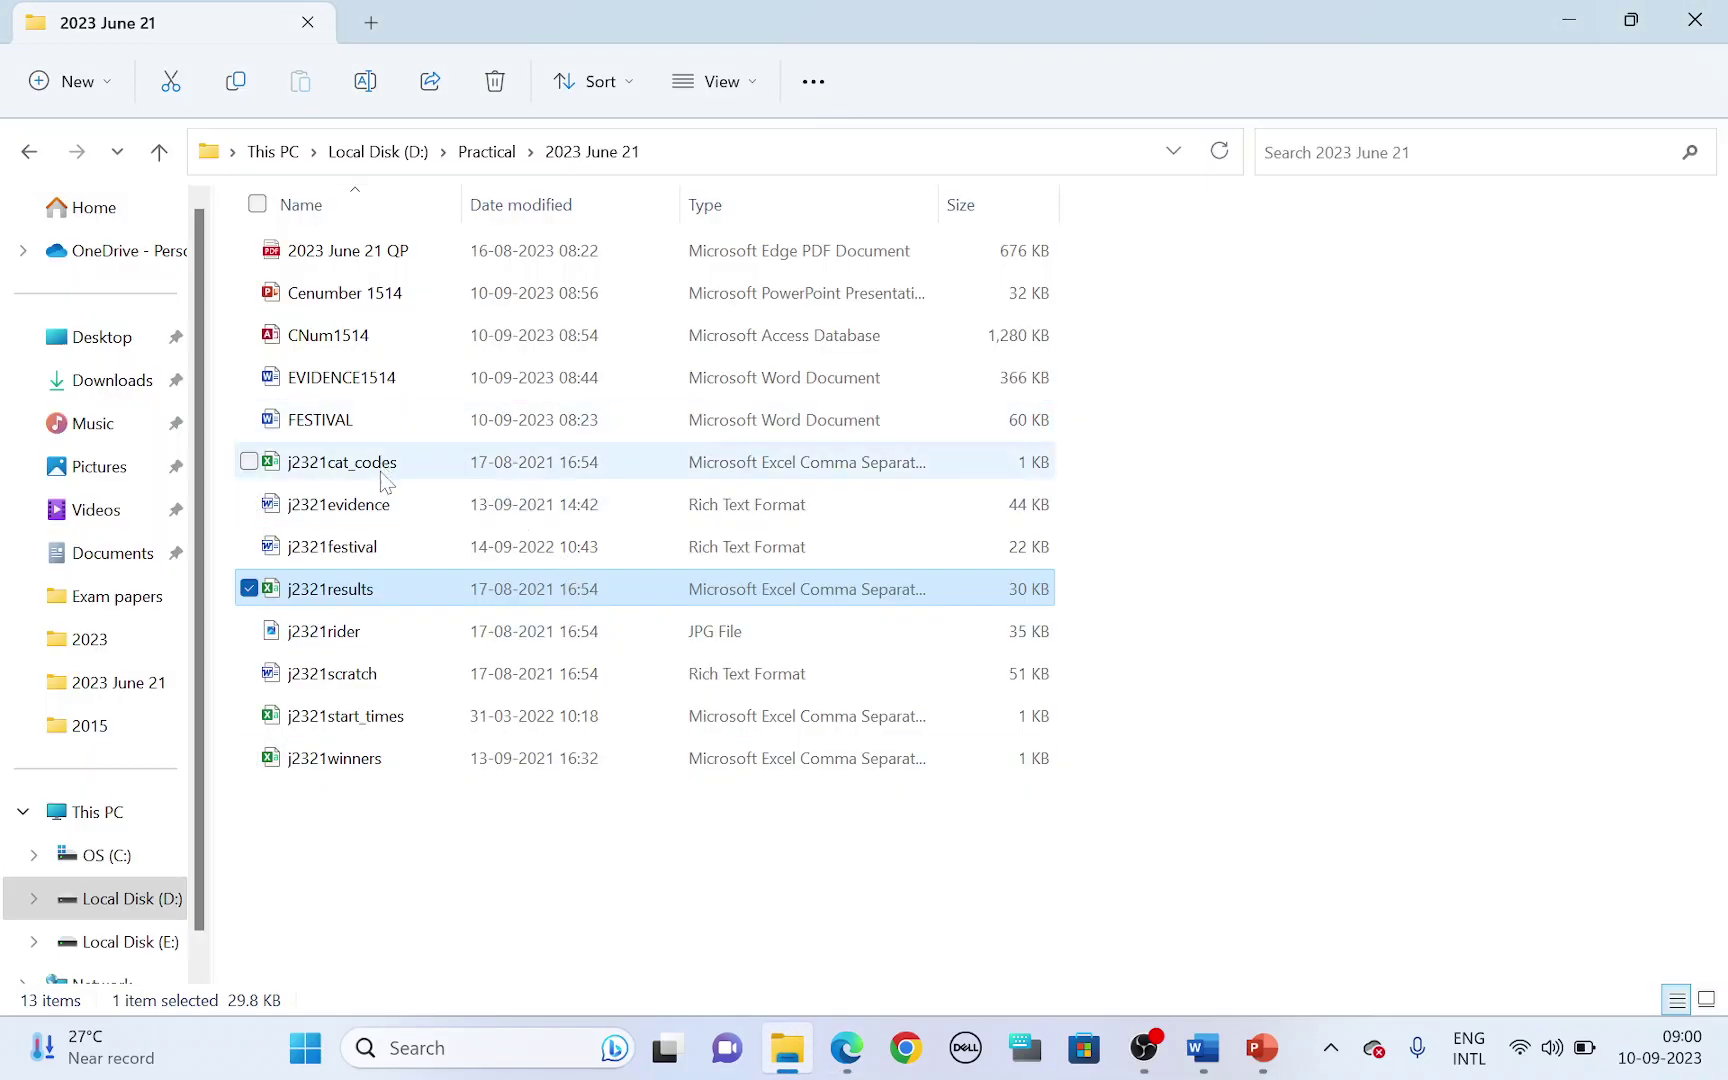
- Open j2321winners.csv in Excel and highlight question 25's pie chart requirement
double_click(396, 746)
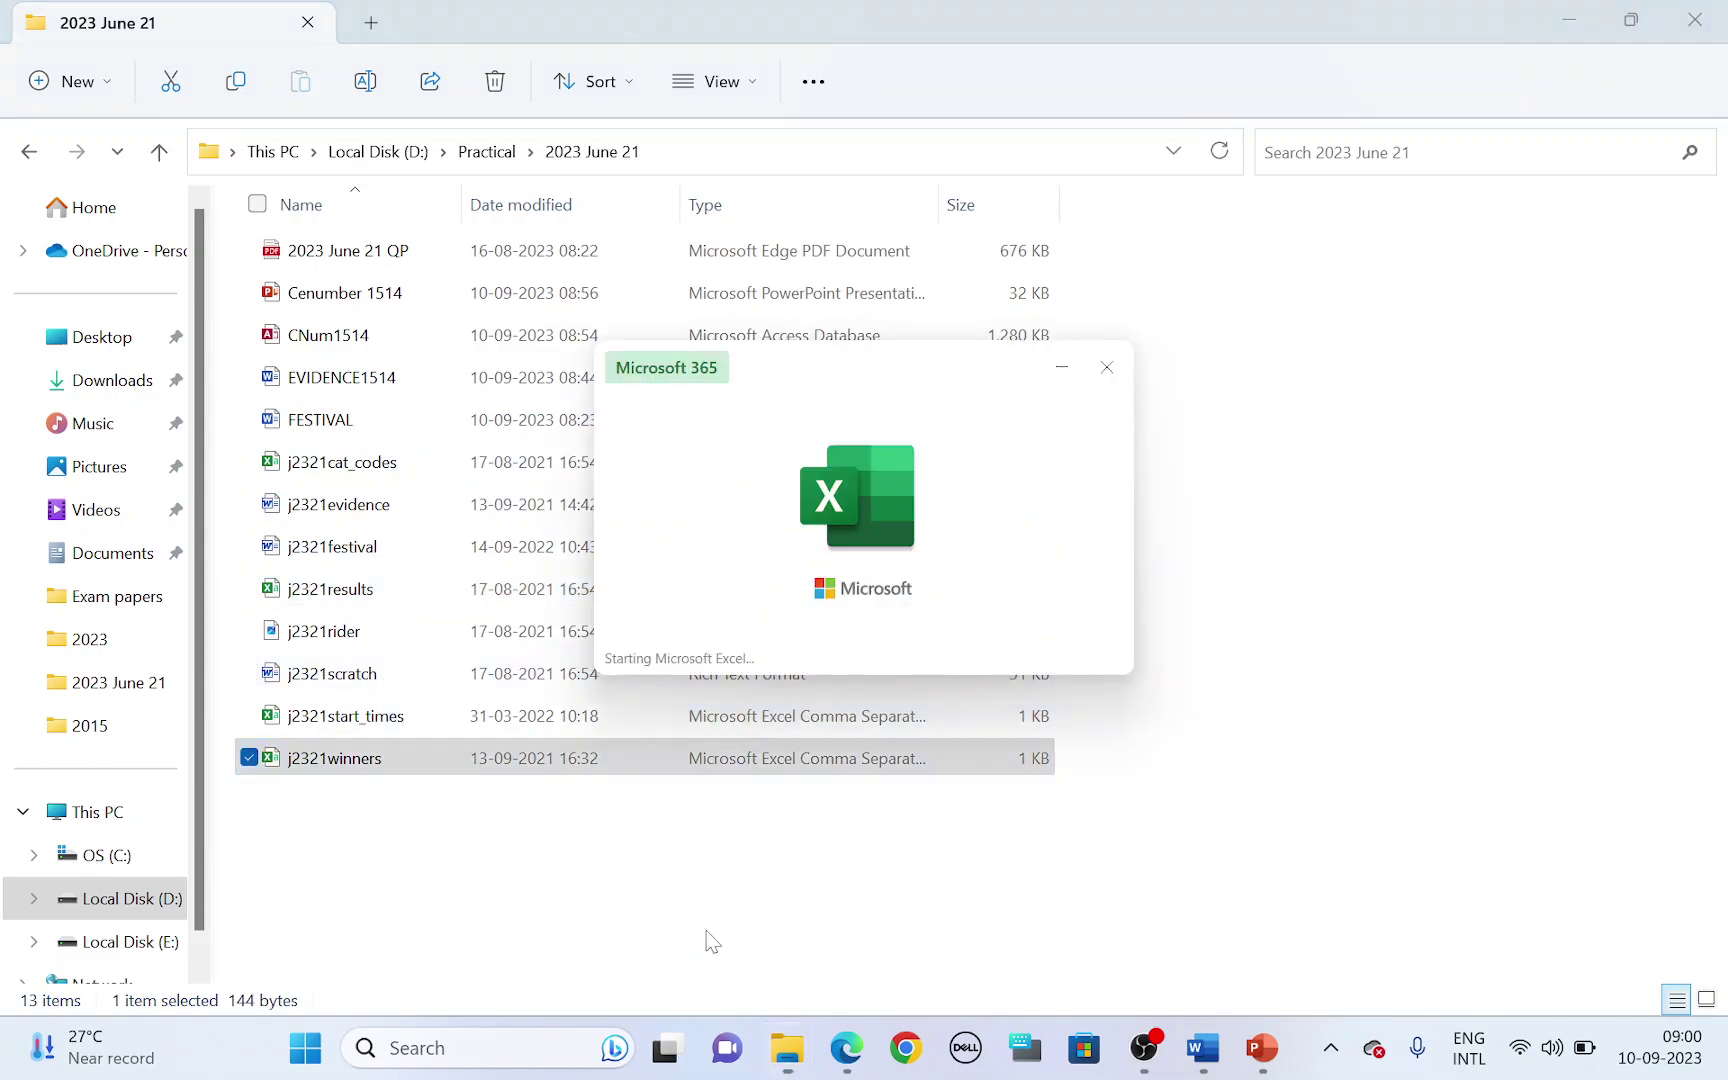
key("alt+Tab")
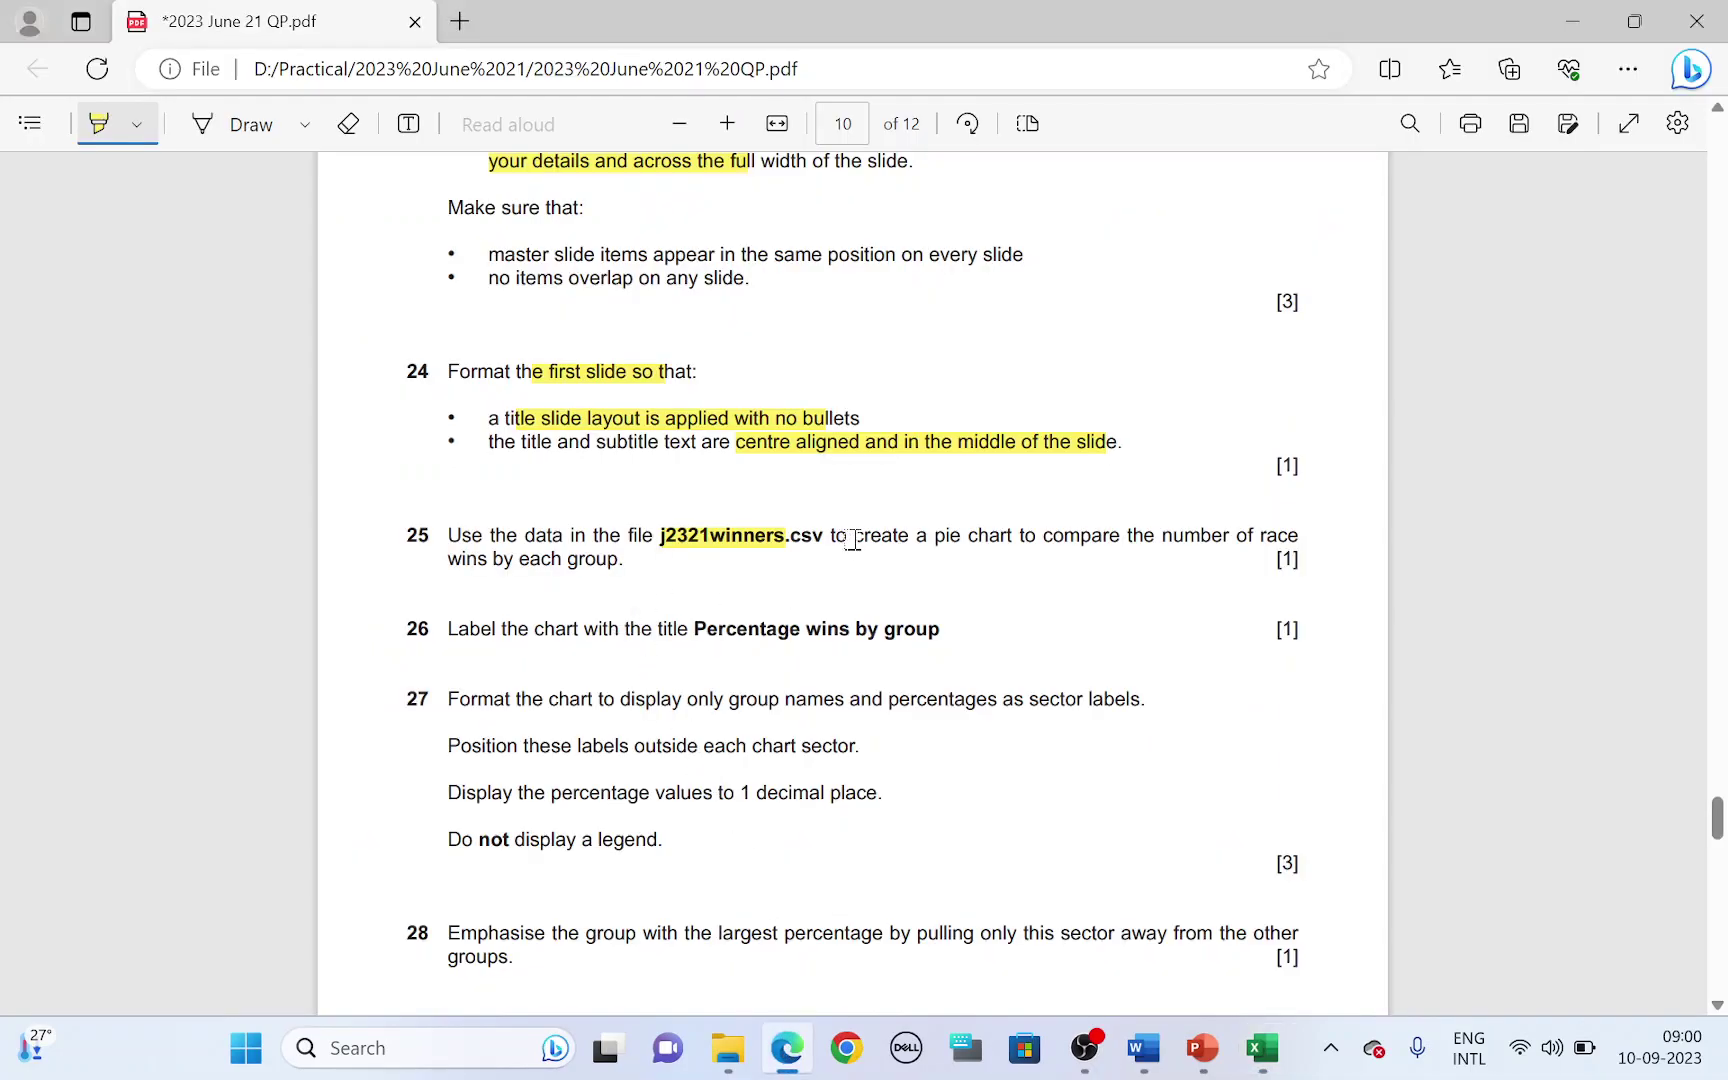
mouse_move(853, 540)
left_mouse_down()
mouse_move(1253, 536)
mouse_move(472, 563)
mouse_move(600, 560)
left_mouse_up()
key("alt+Tab")
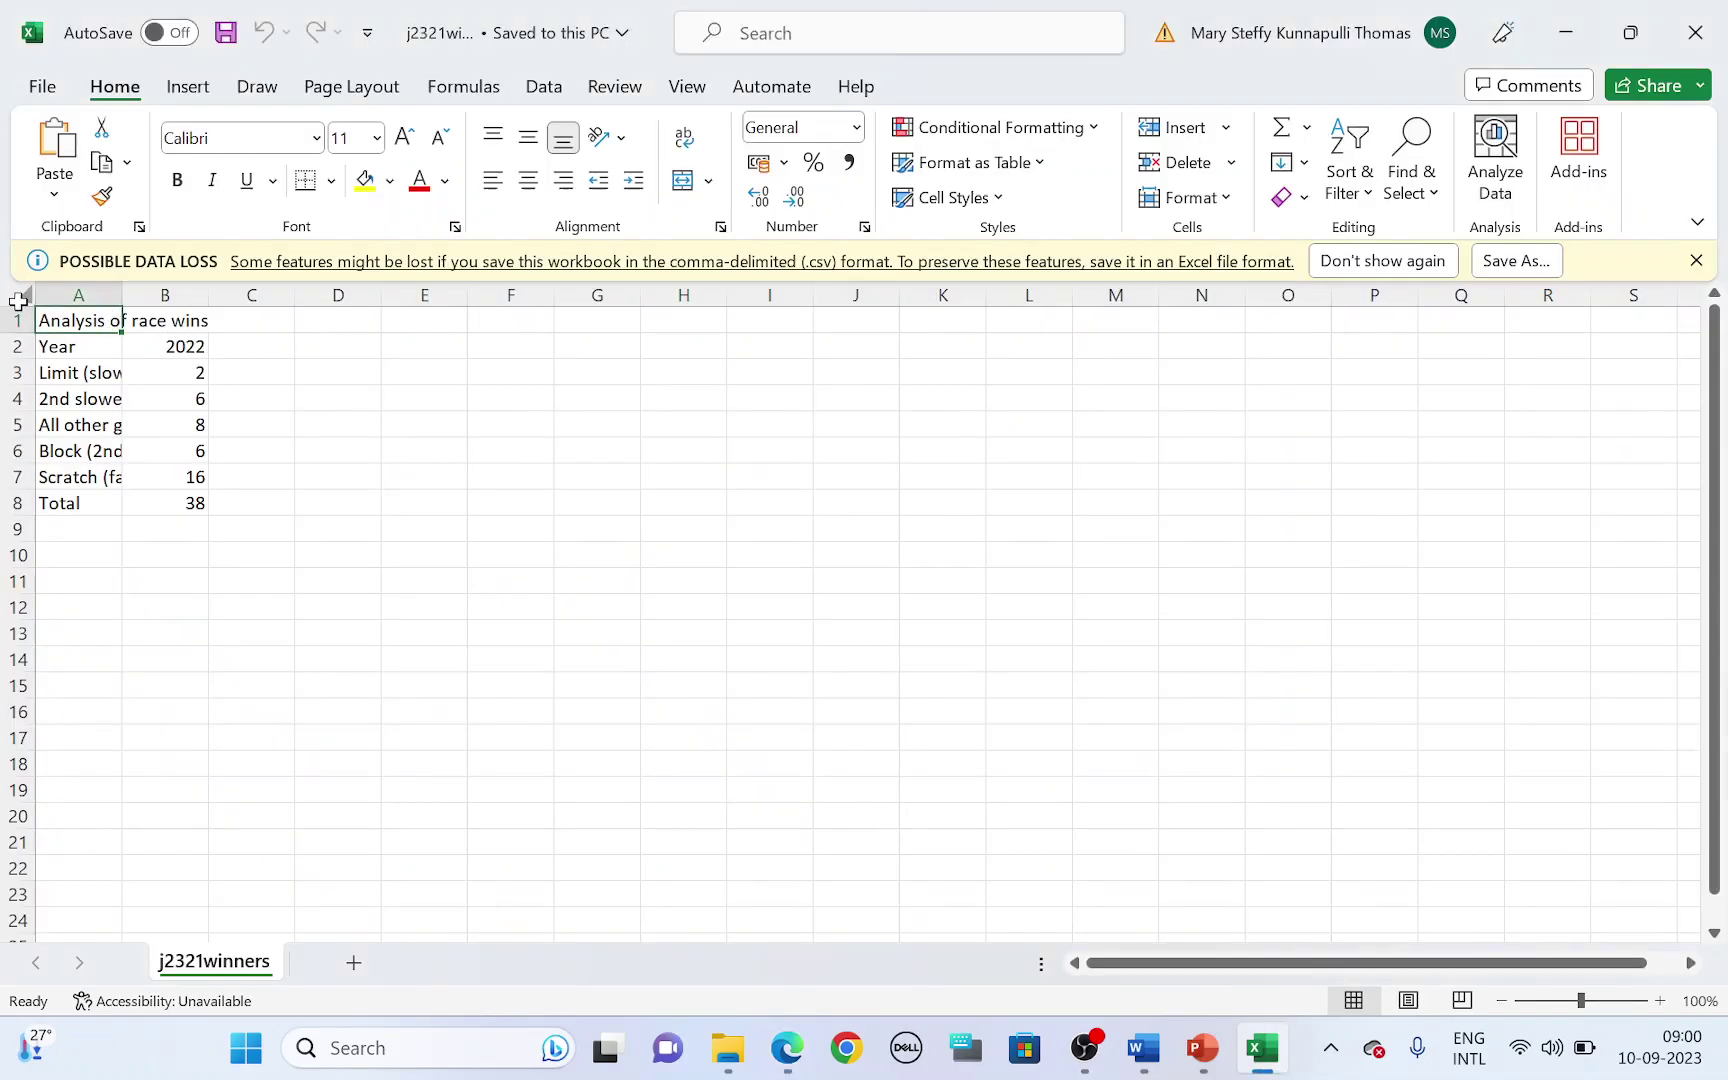
- Autofit all columns, dismiss the data-loss bar, and select the group names and win counts A3:B7
left_click(18, 301)
double_click(122, 294)
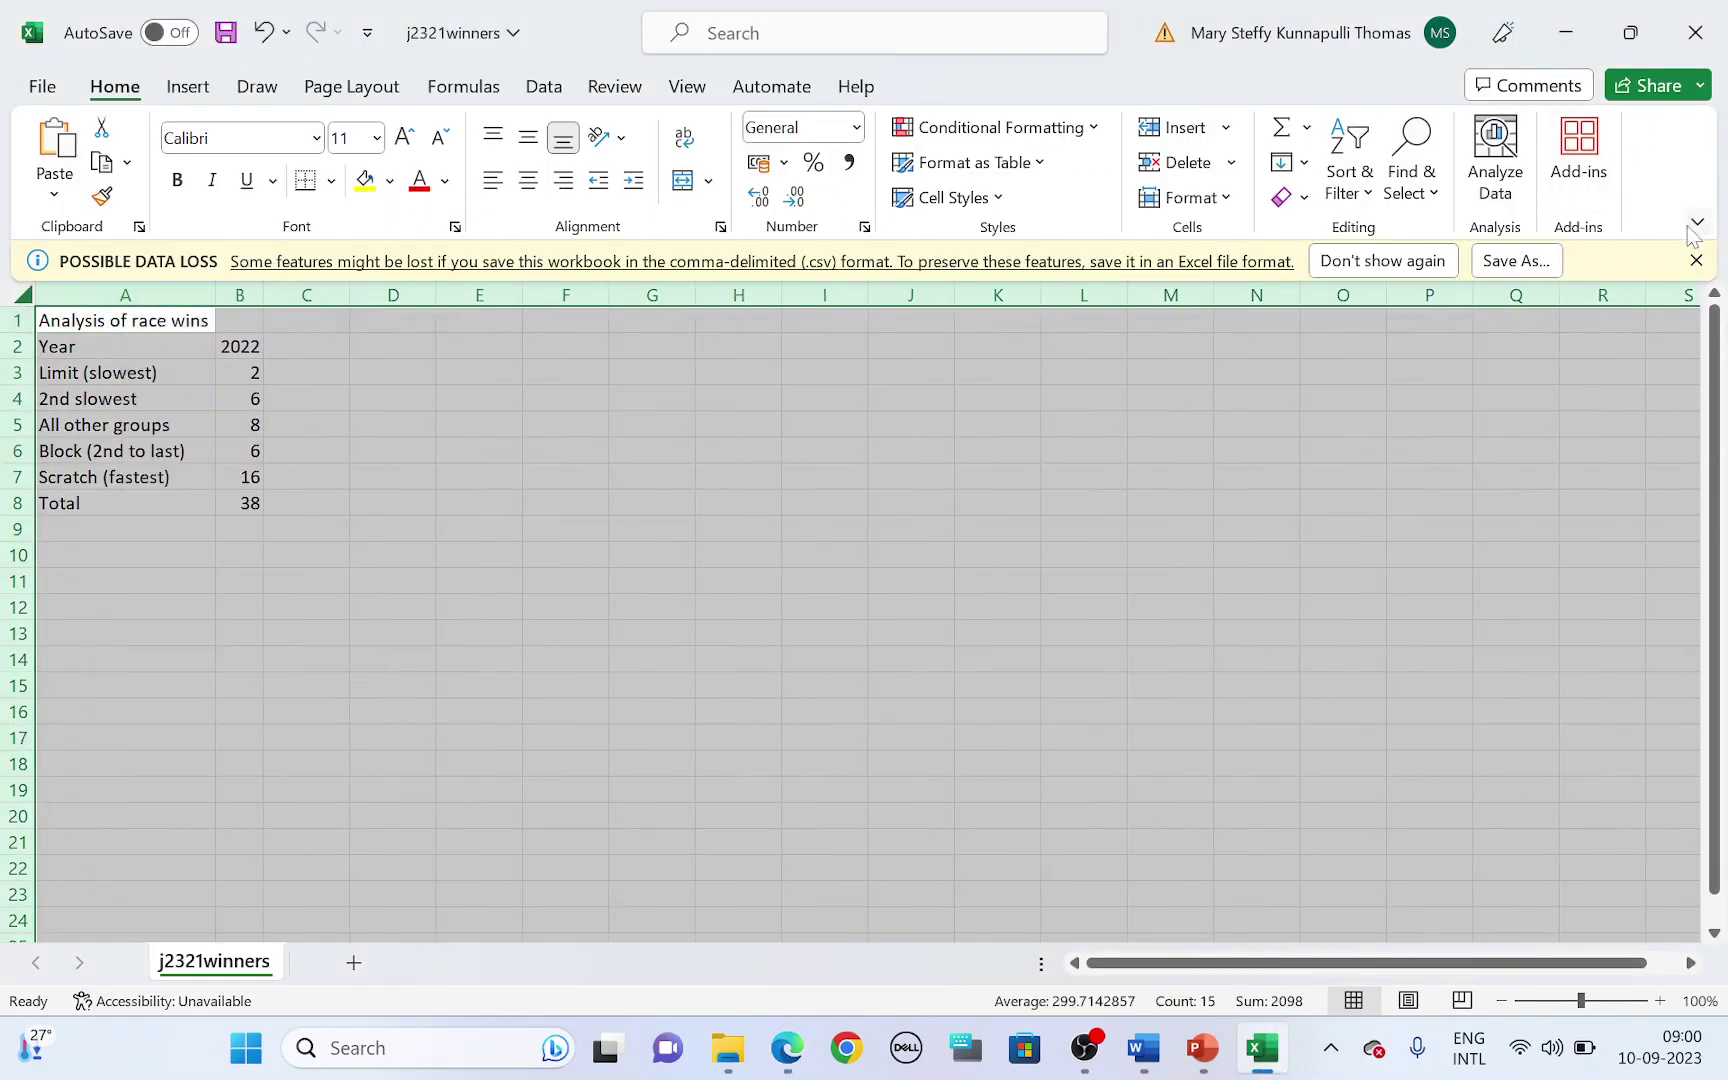
left_click(1696, 260)
left_click(326, 489)
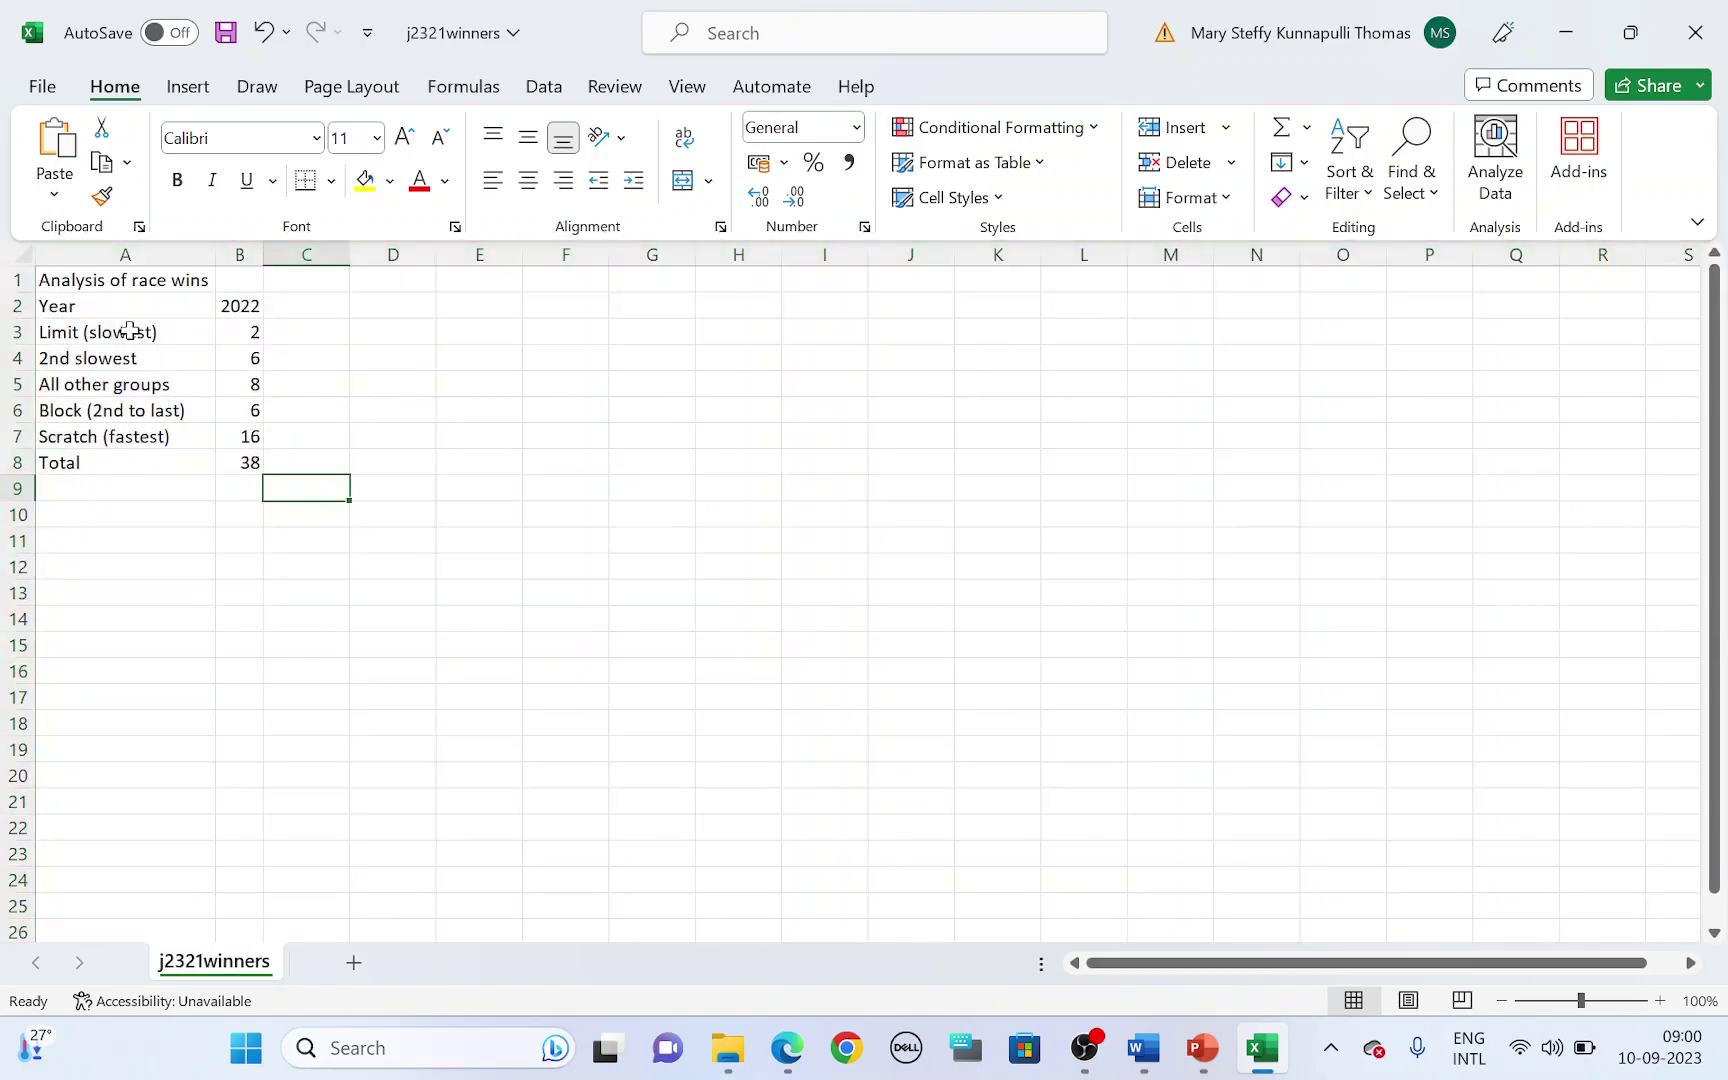
left_click_drag(130, 331, 247, 434)
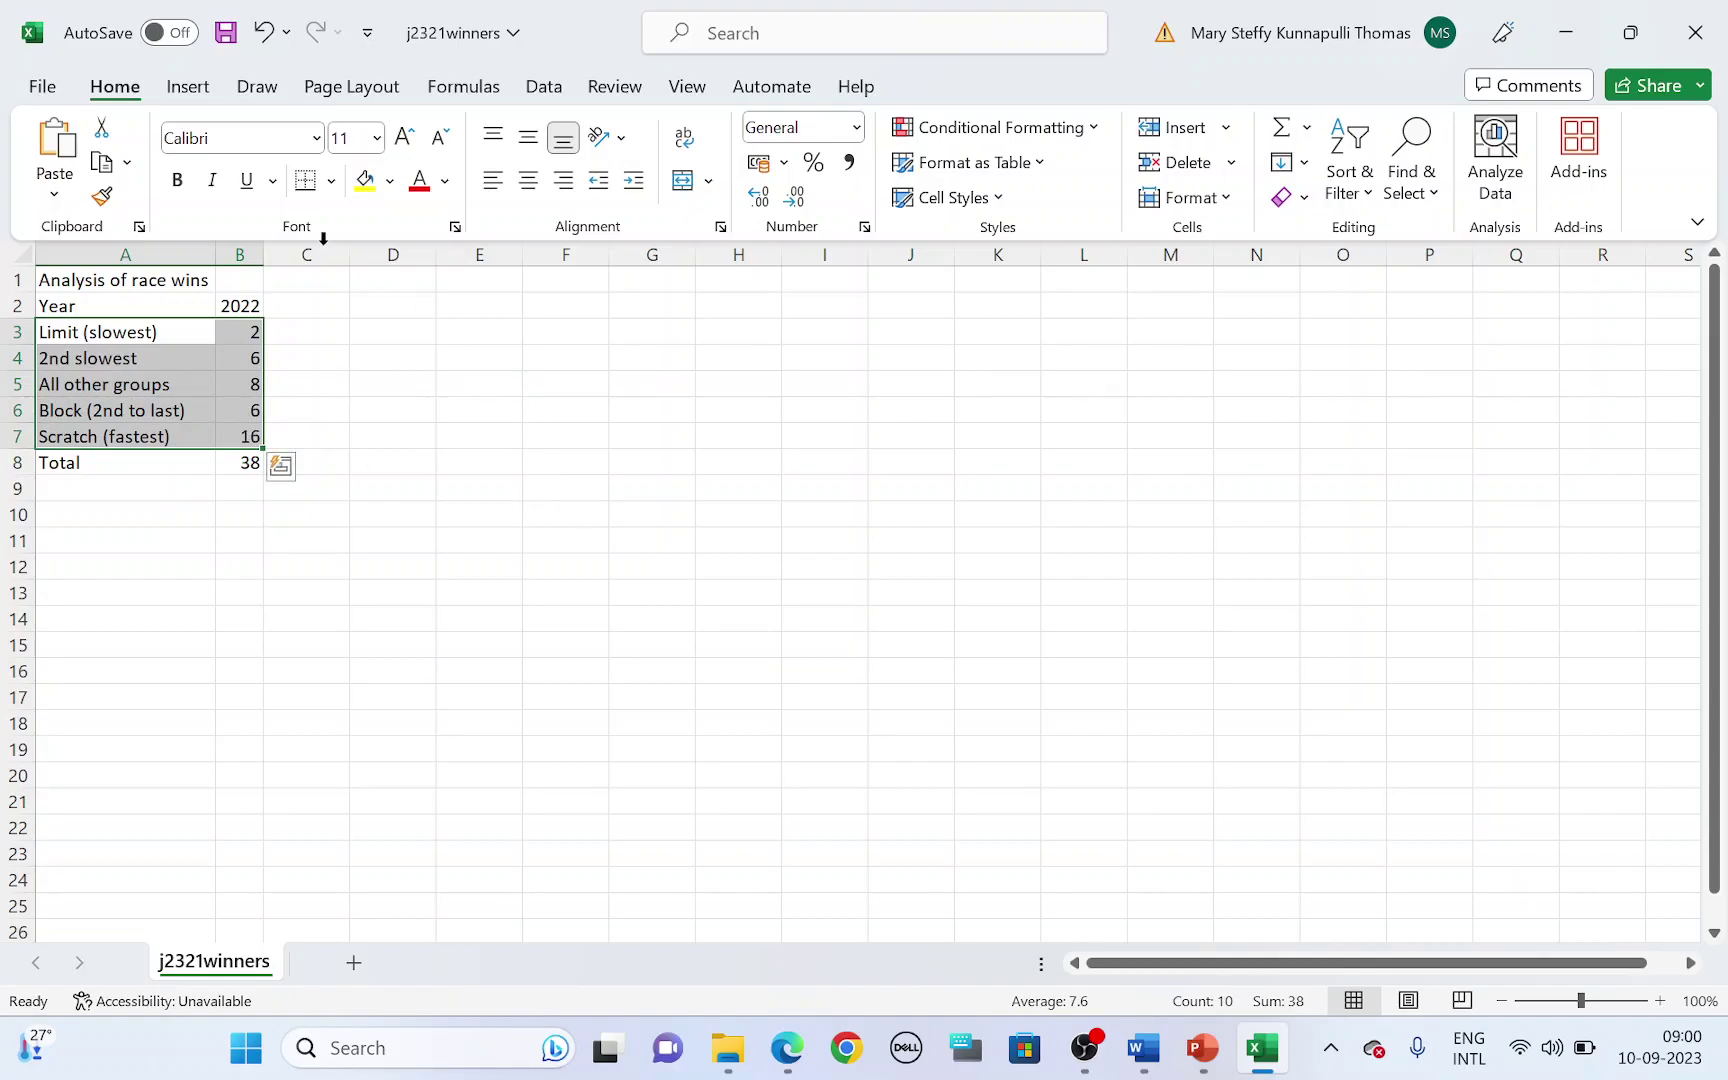
- Insert a pie chart of the race wins from Recommended Charts
left_click(192, 90)
left_click(485, 180)
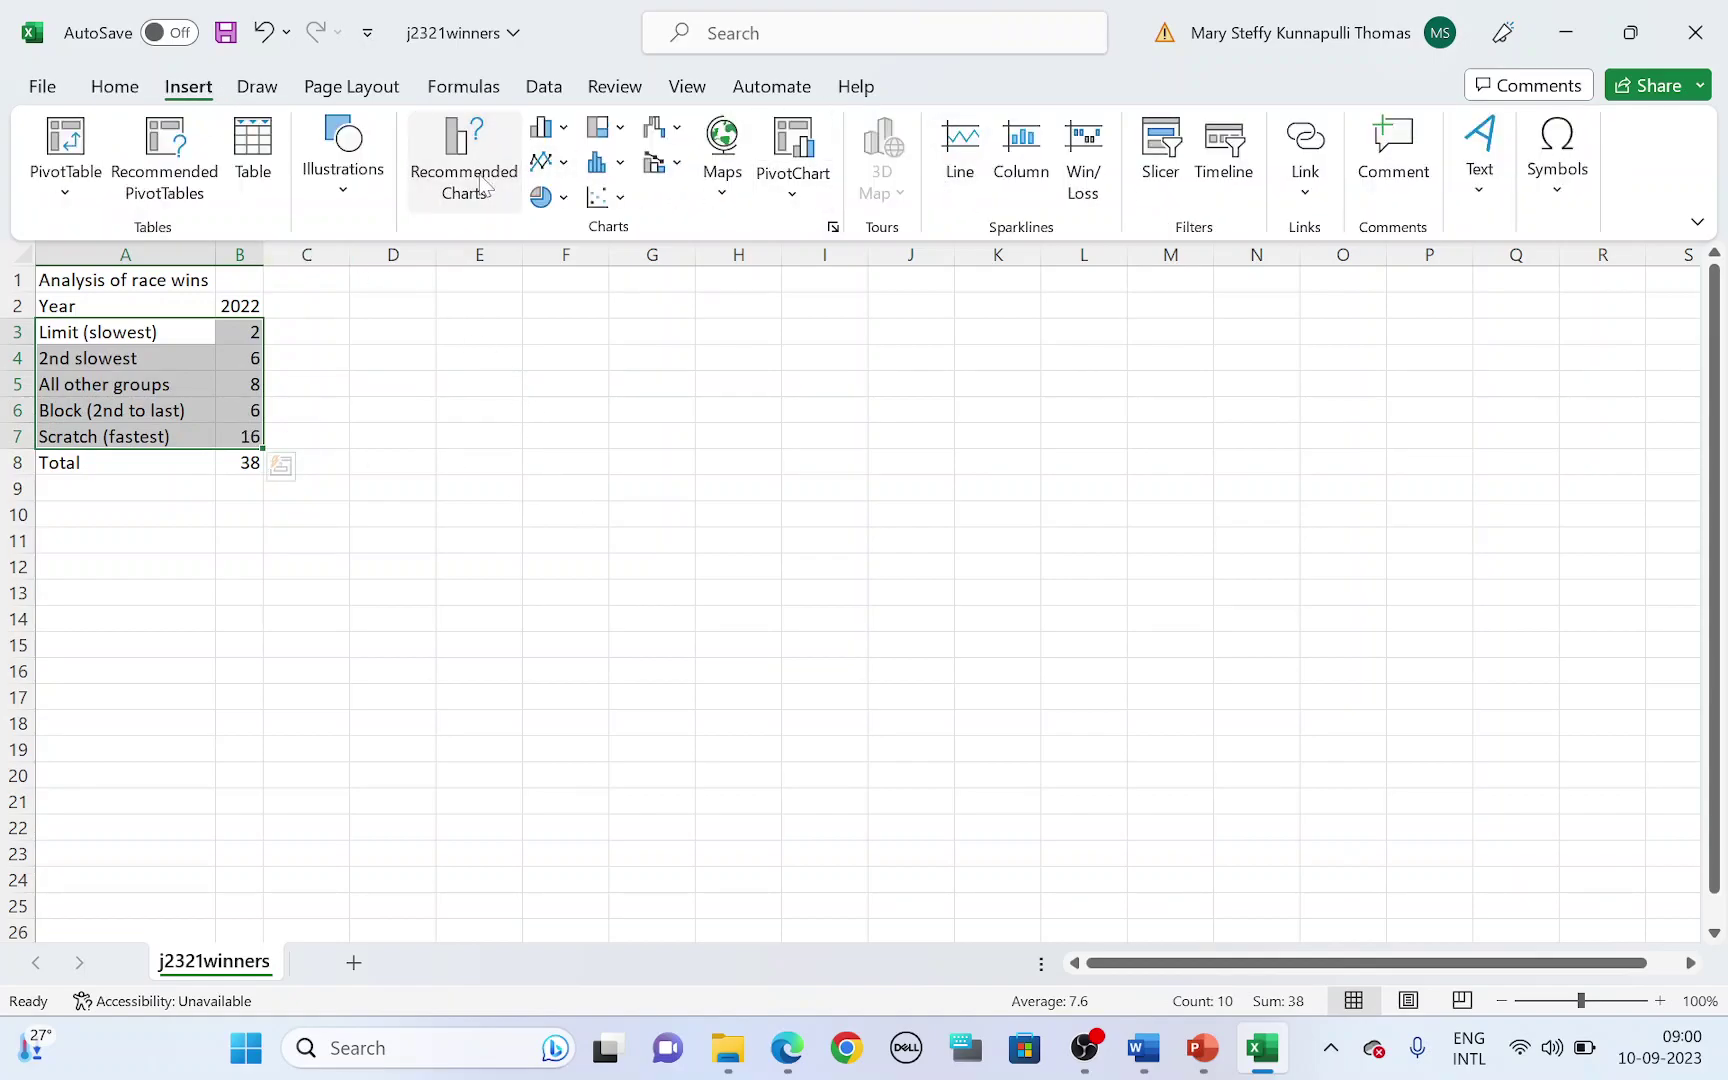
left_click(586, 468)
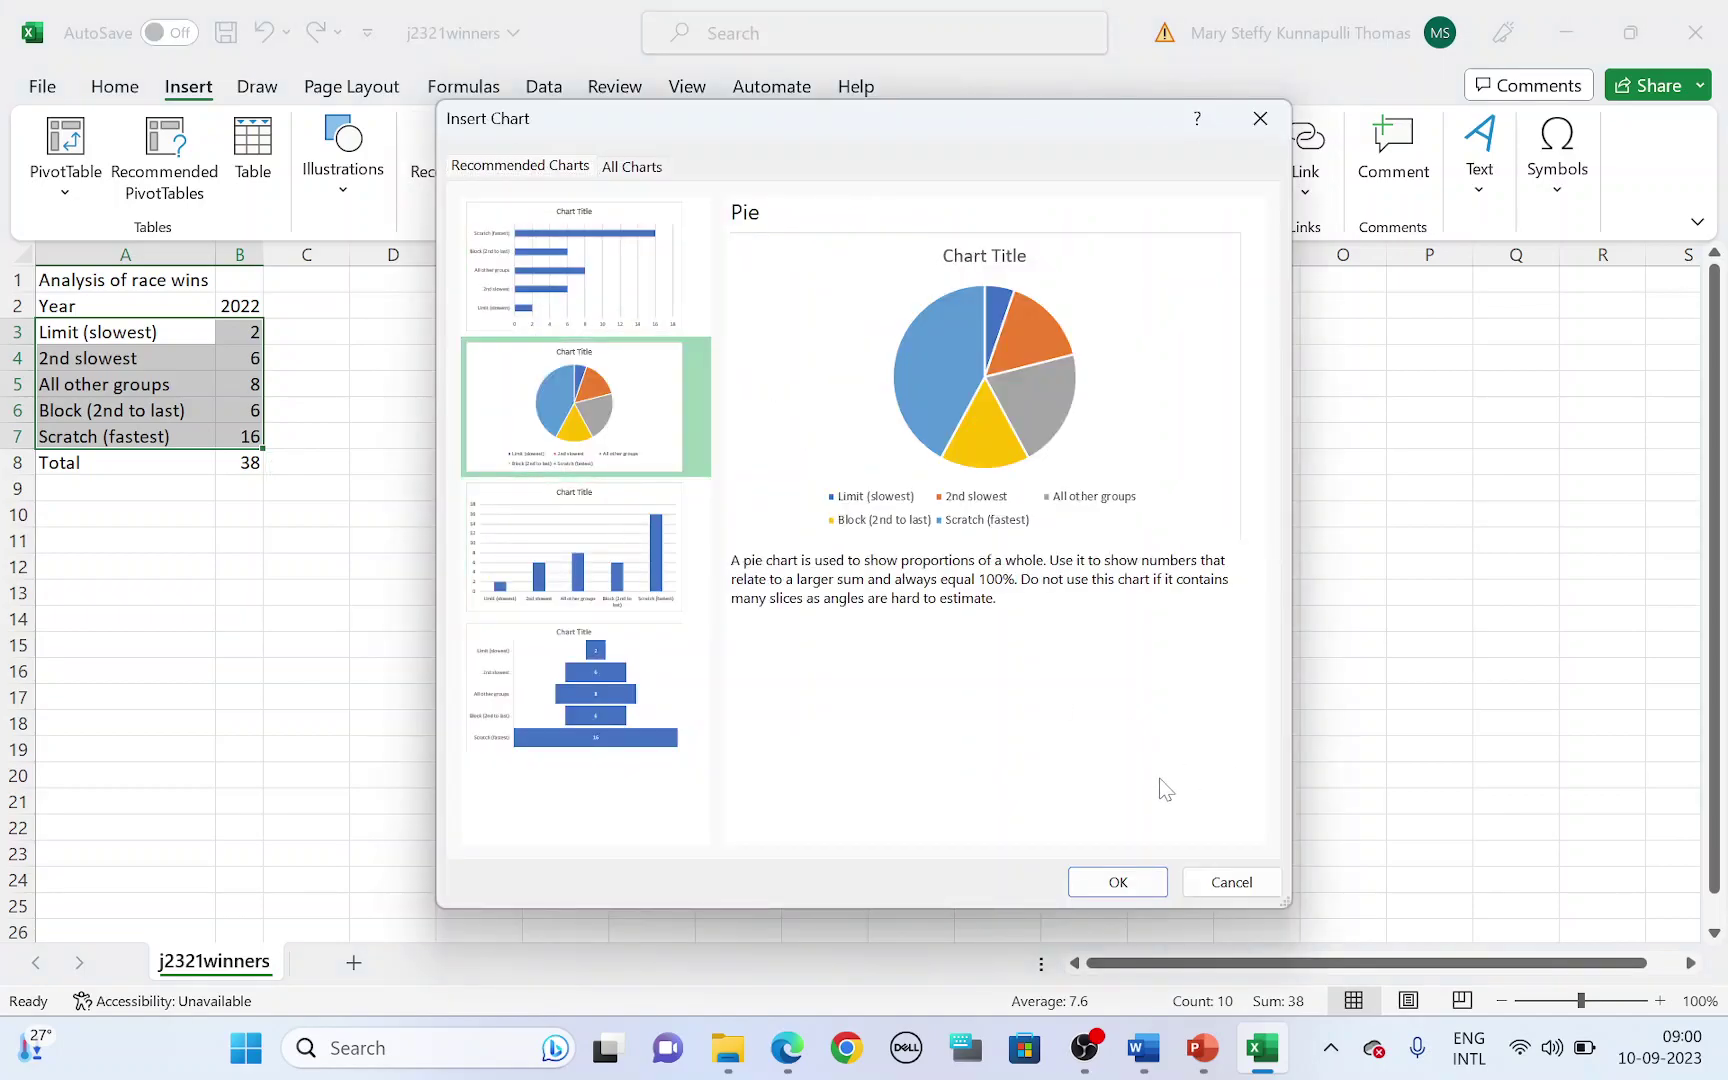
left_click(1128, 887)
key("alt+Tab")
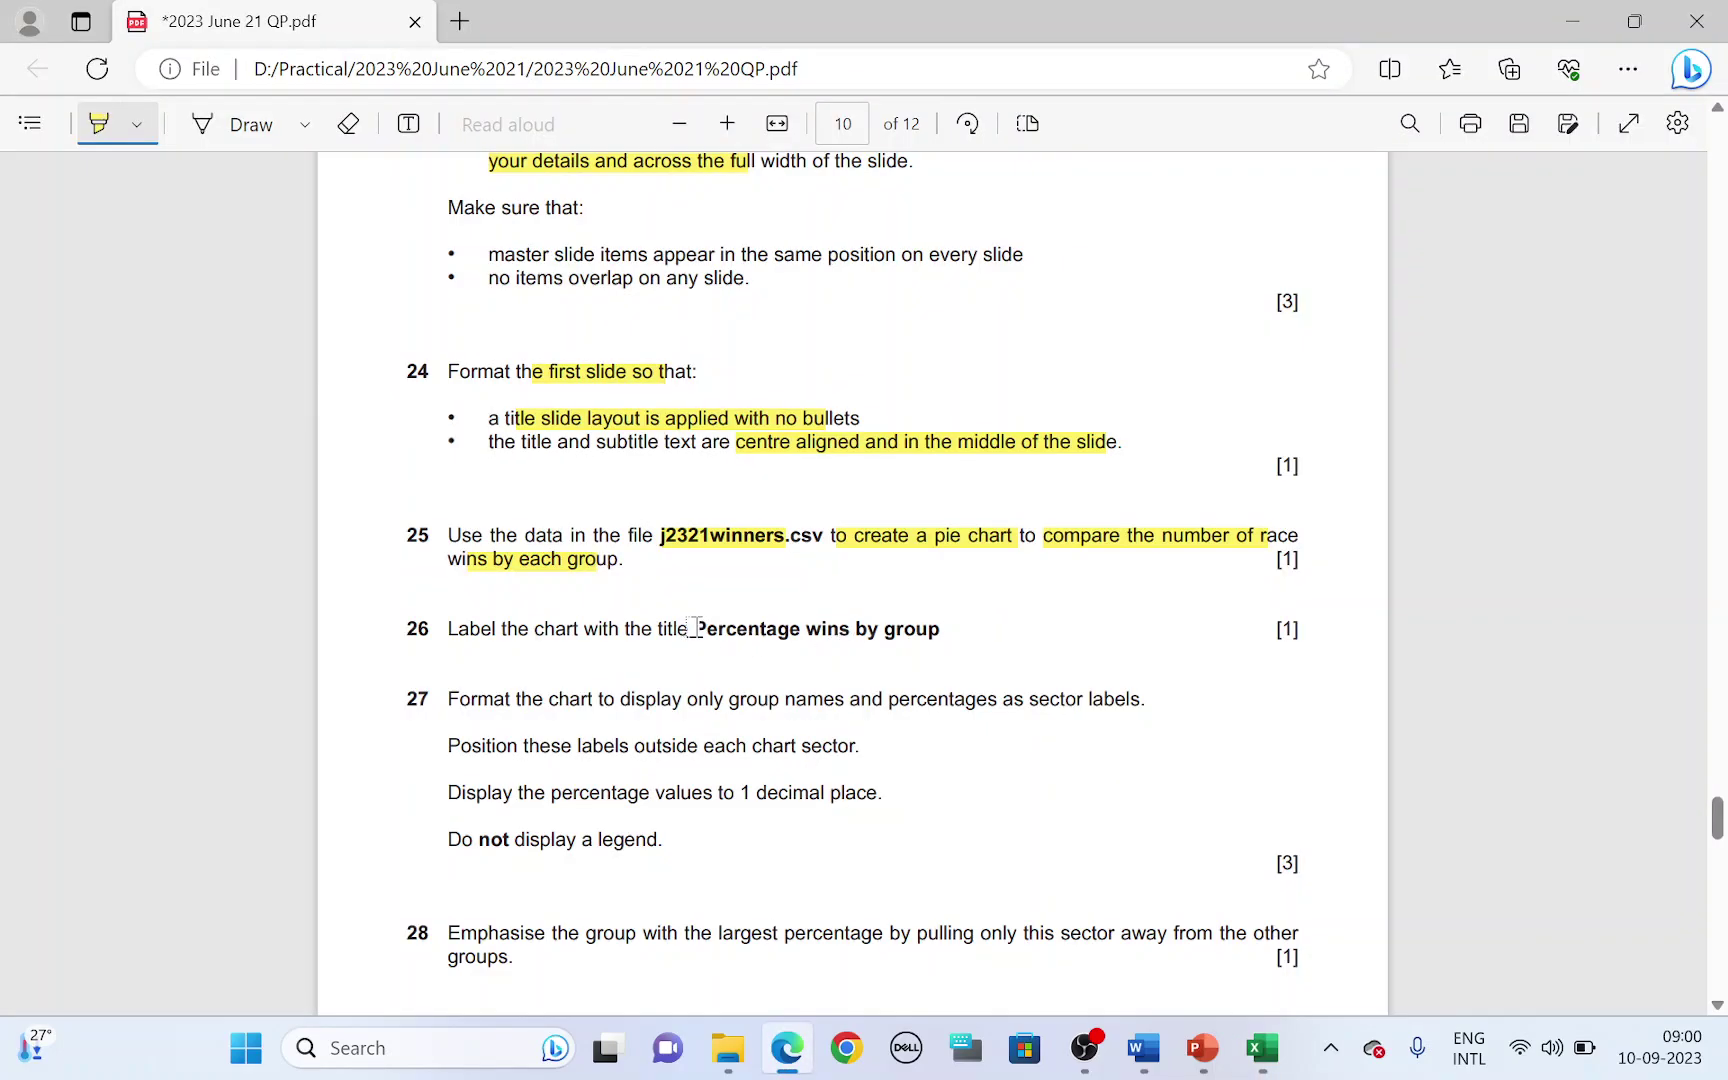
- Replace the chart's placeholder title with 'Percentage wins by group' as question 26 requires
left_click_drag(694, 628, 941, 630)
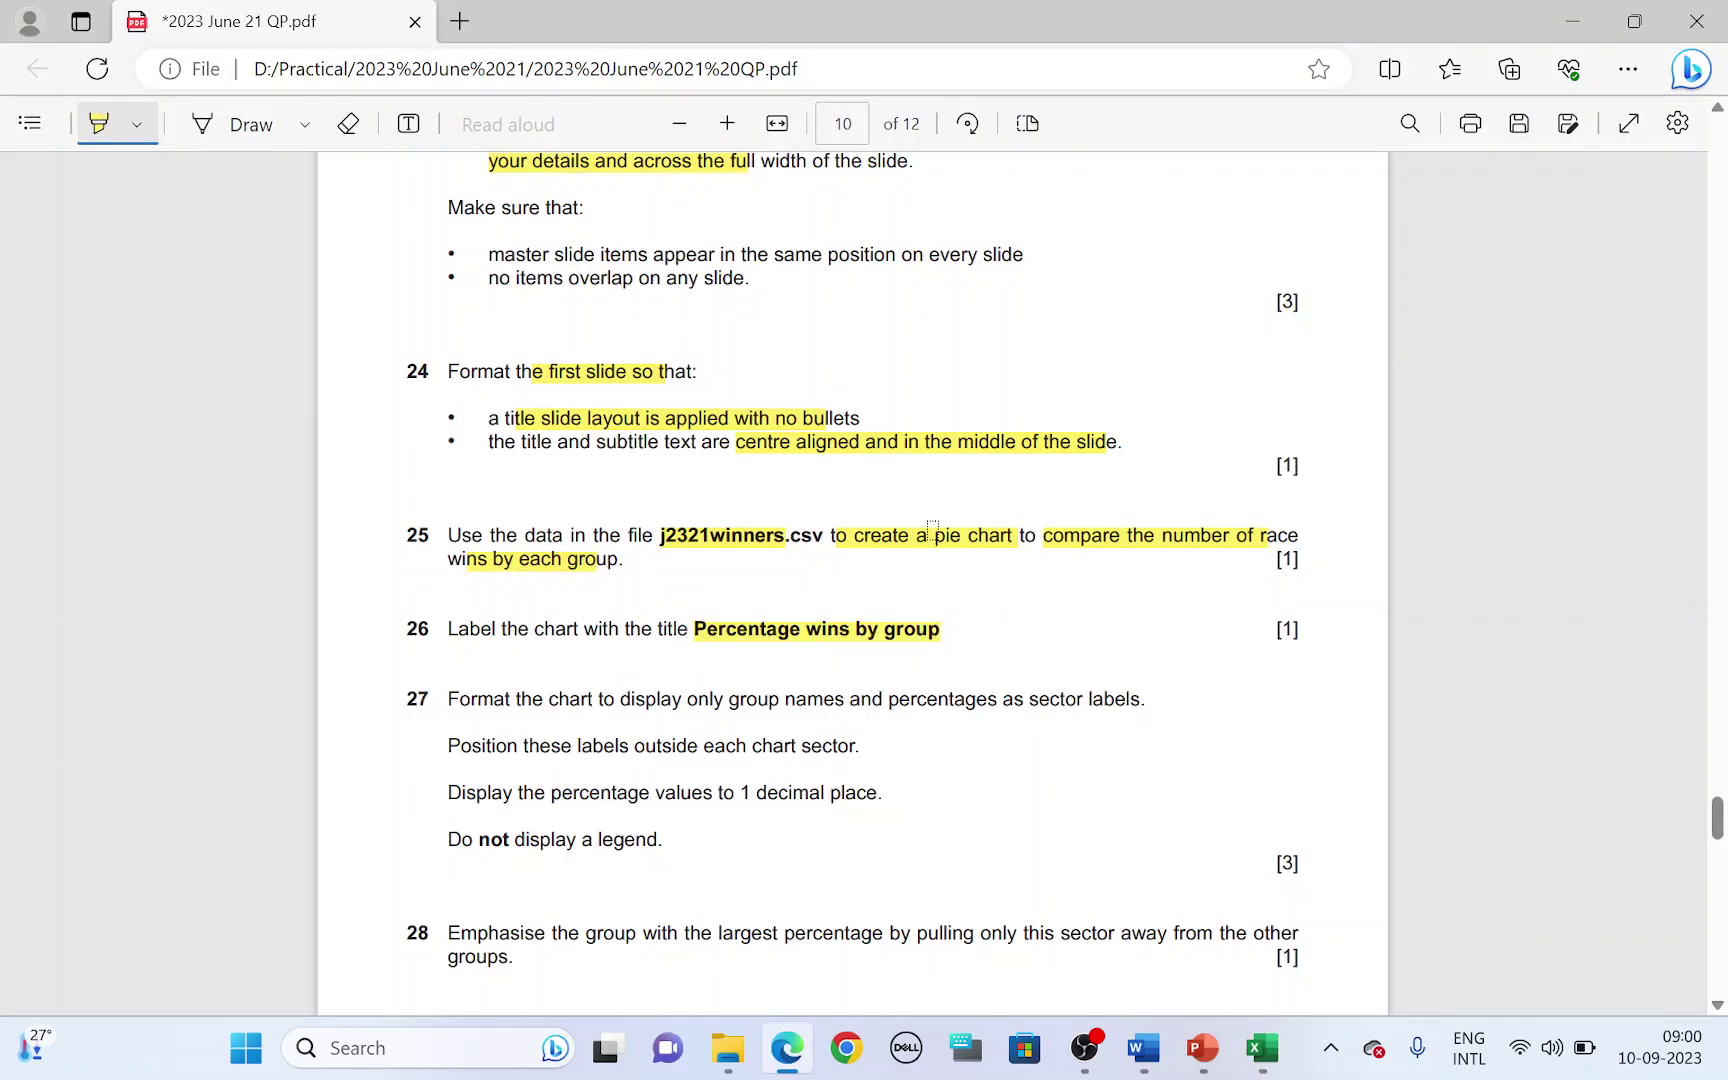
key("alt+Tab")
left_click(868, 438)
triple_click(873, 440)
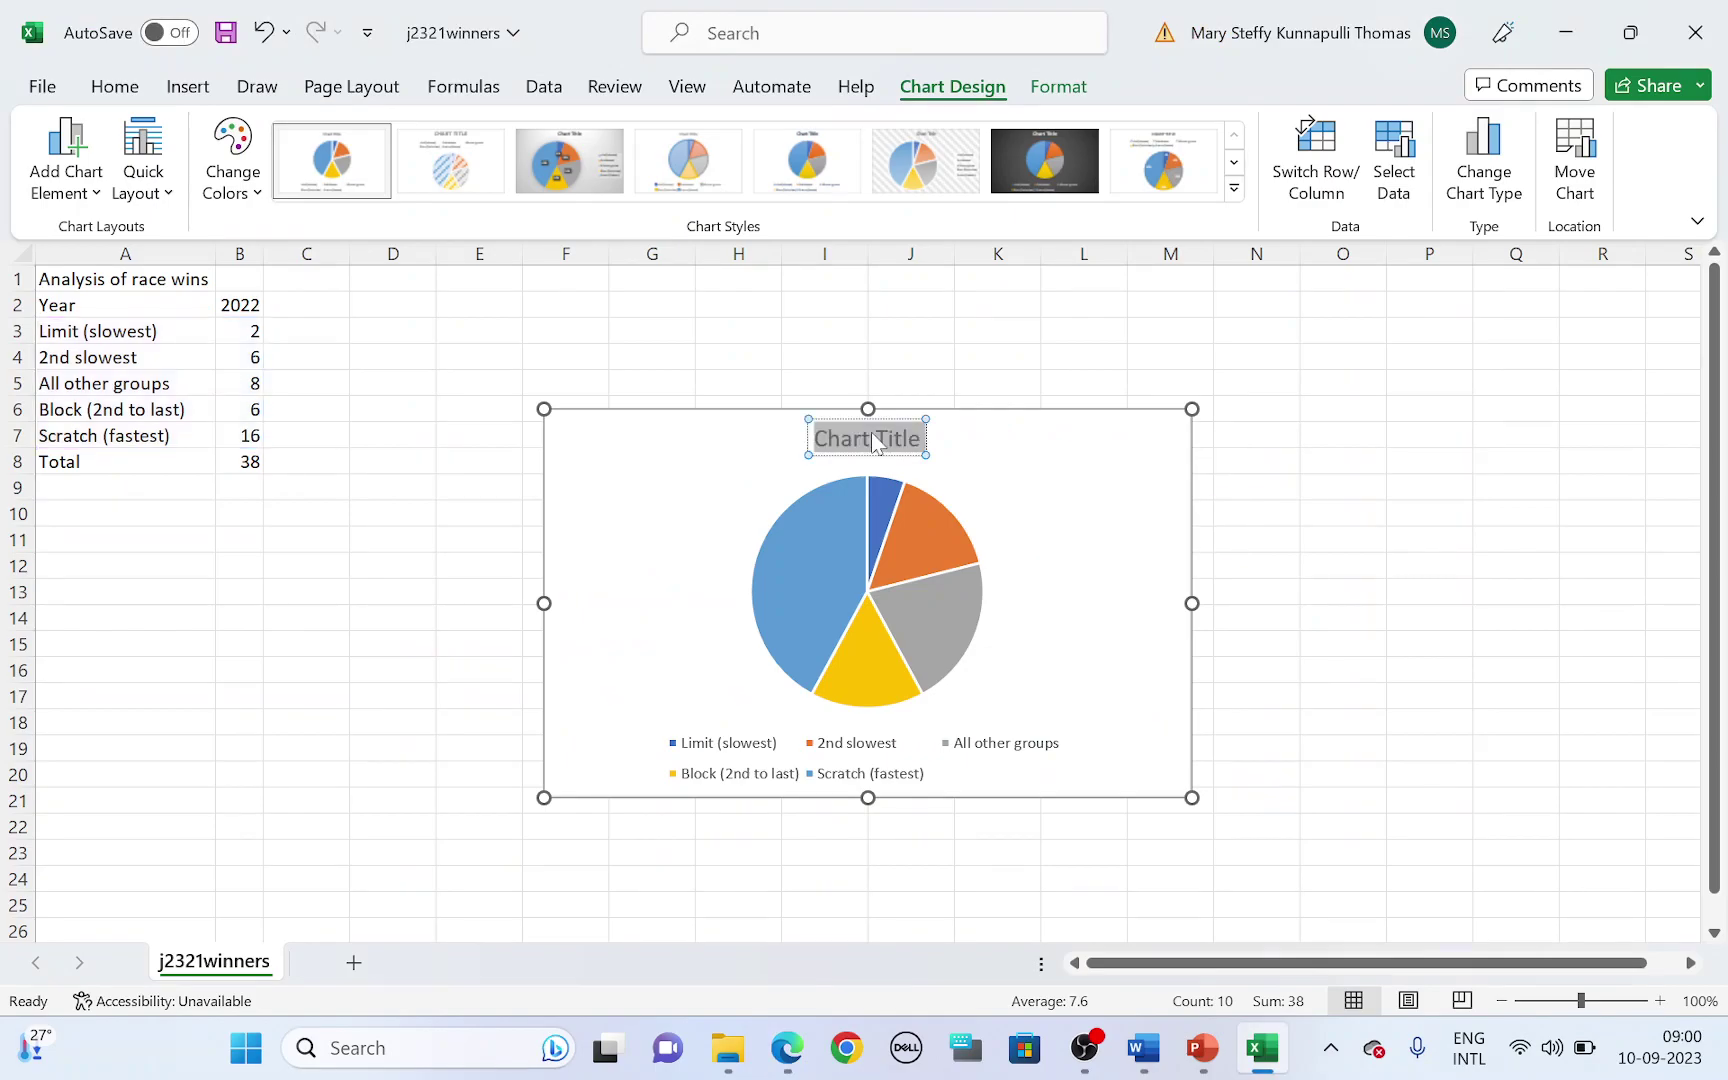
type("P")
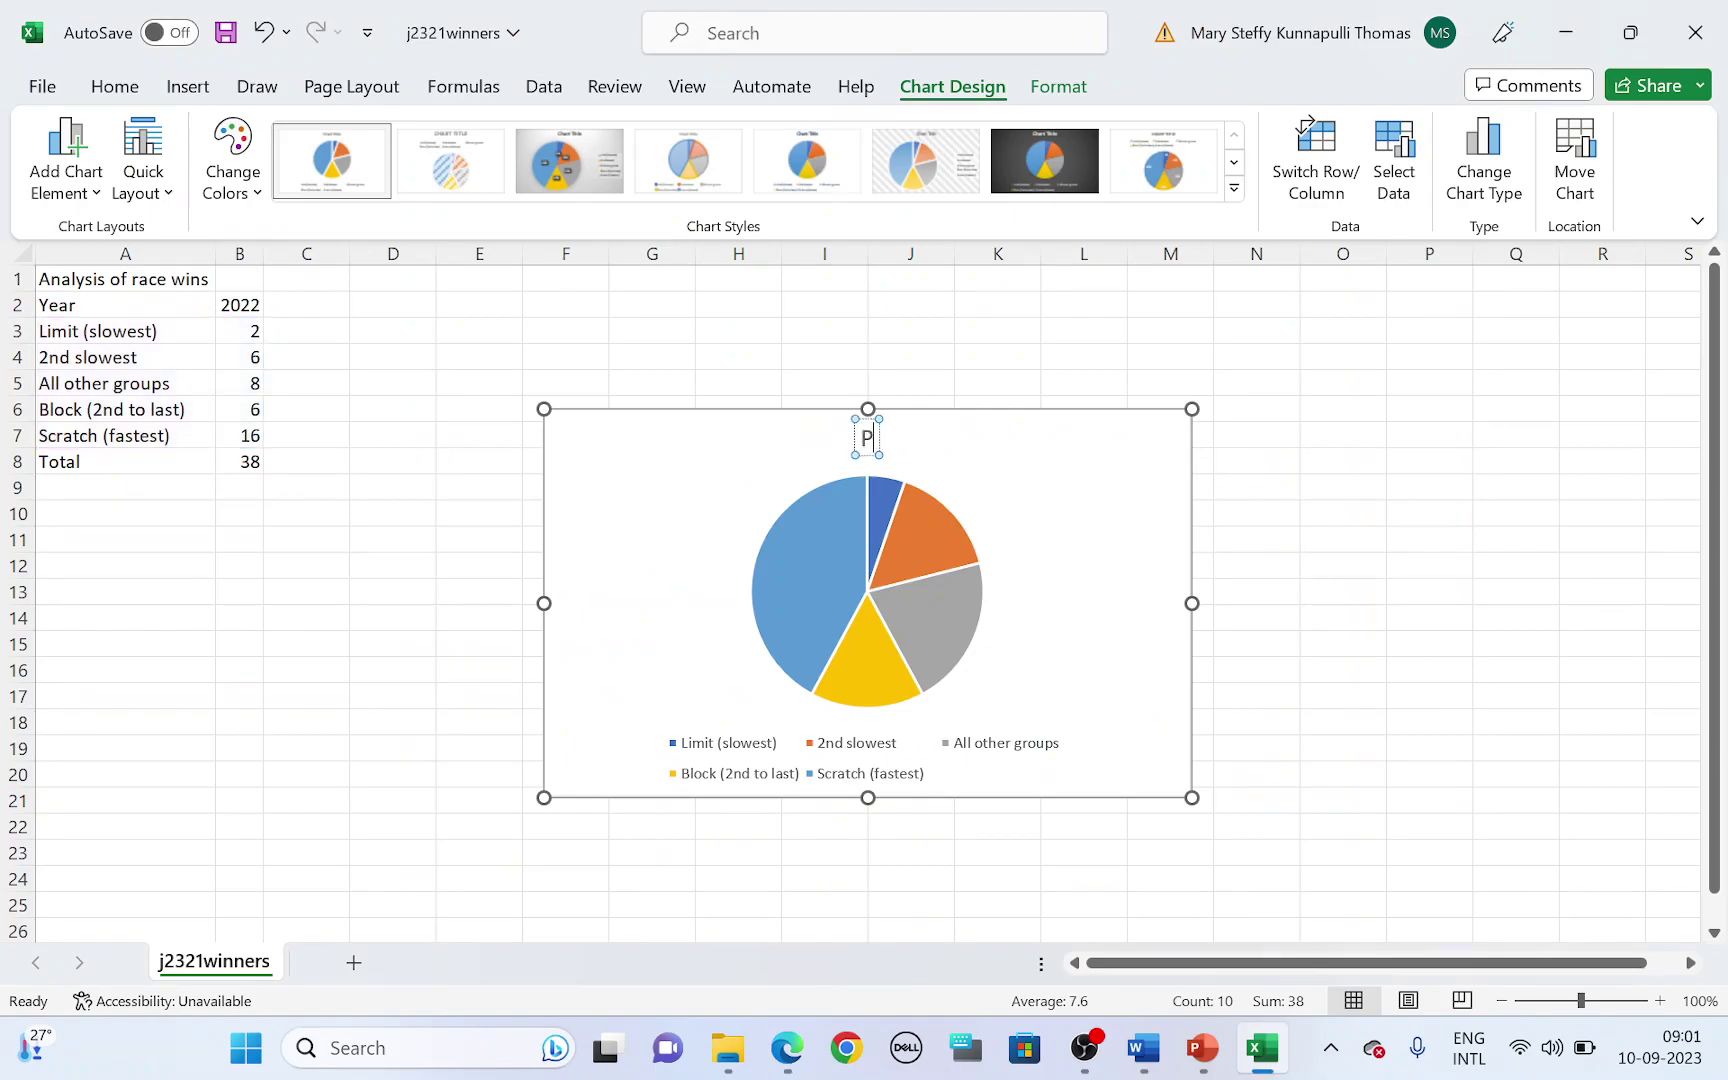
type("ercentag")
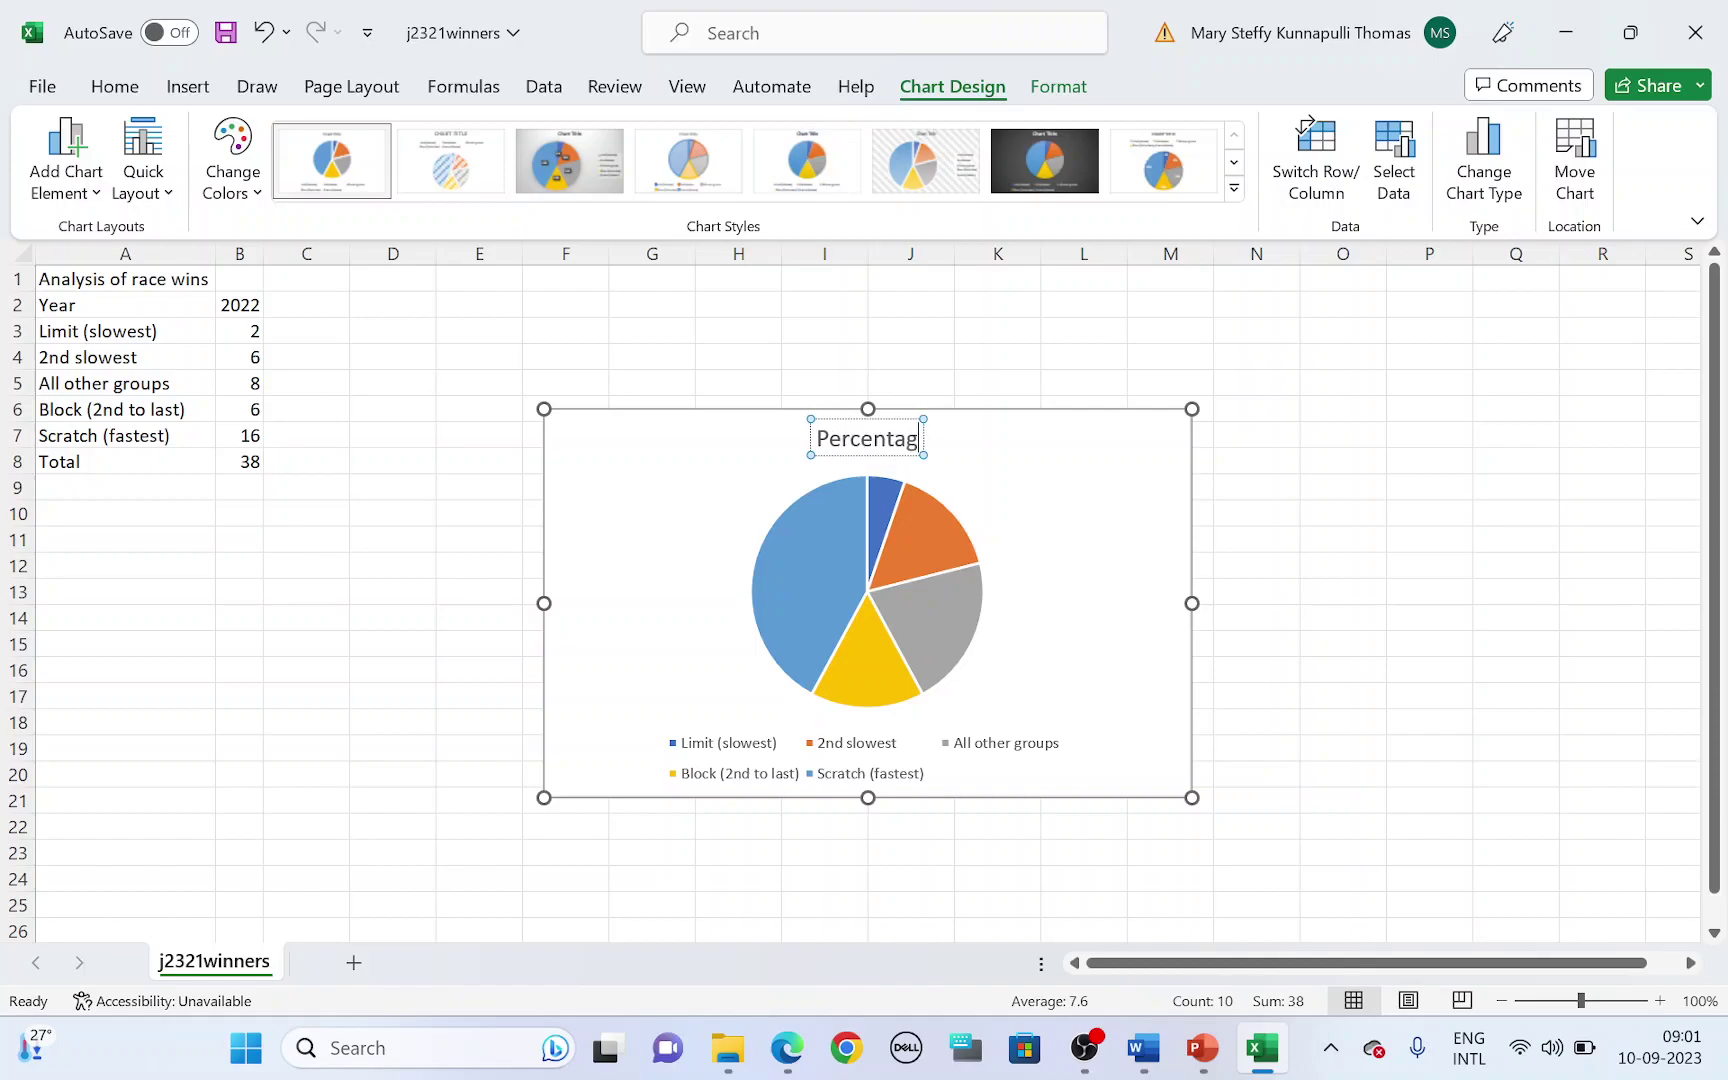
type("e wins by")
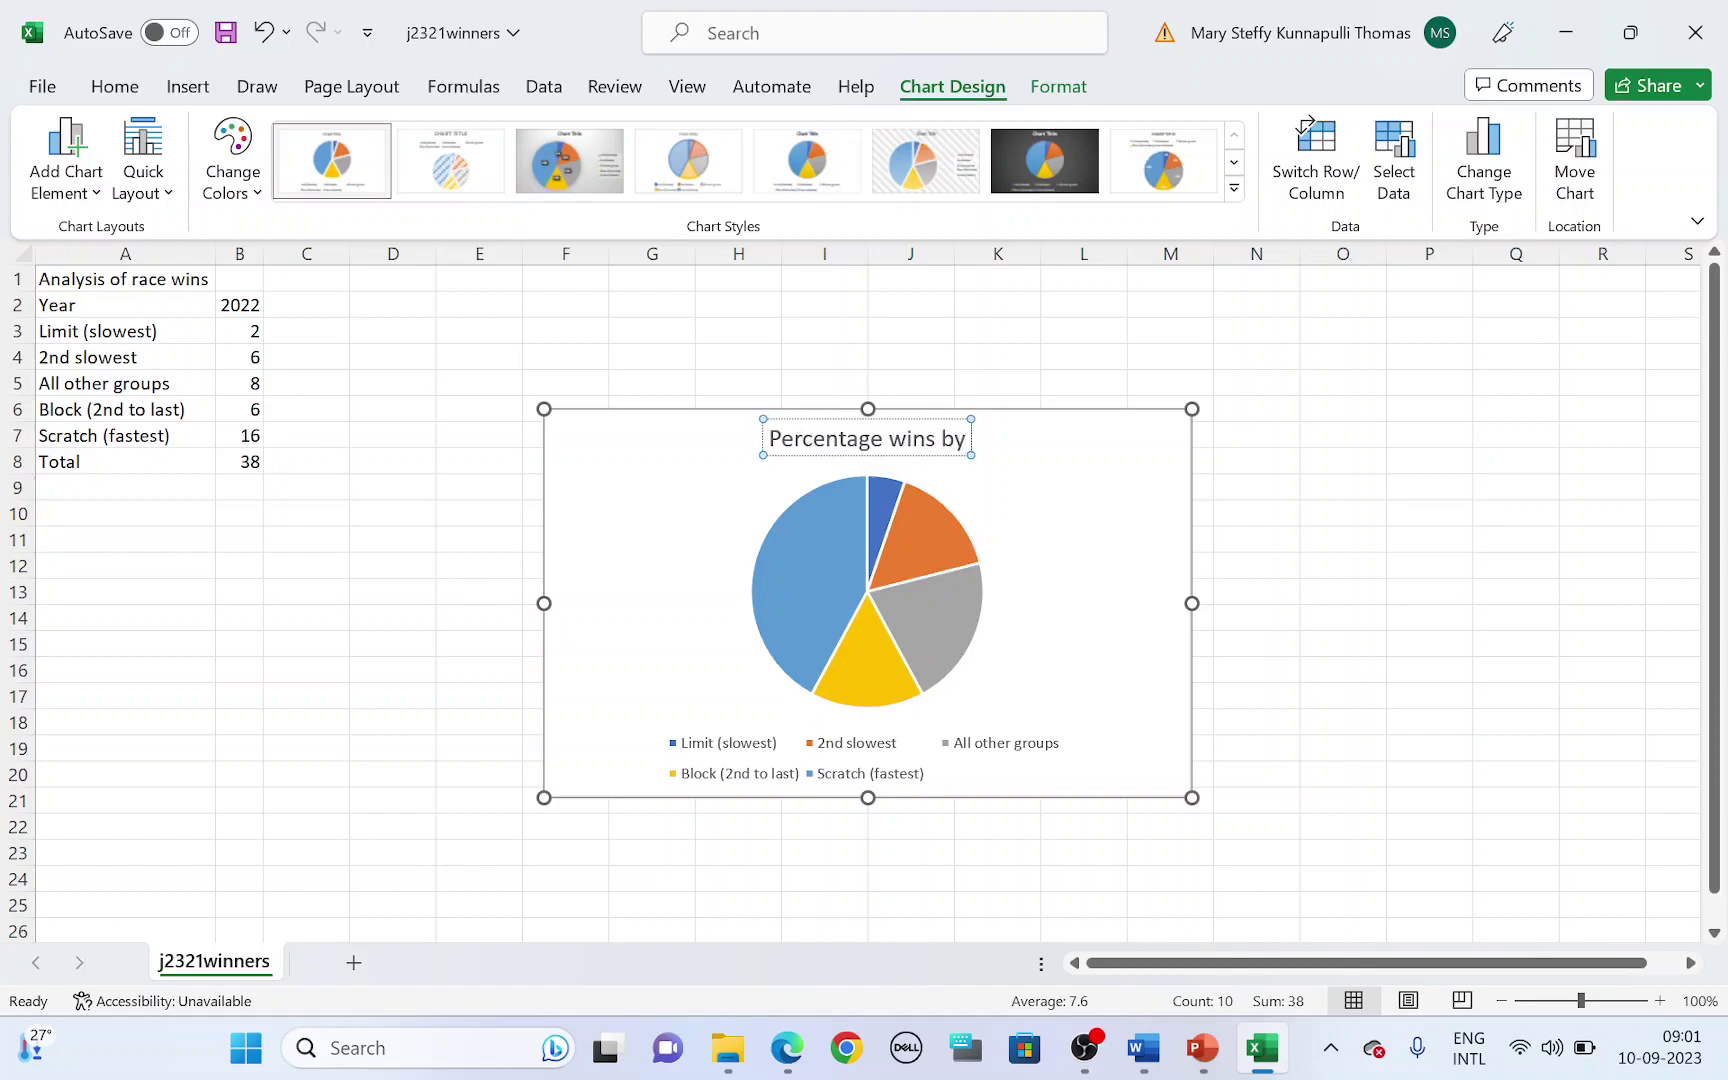
type(" grou")
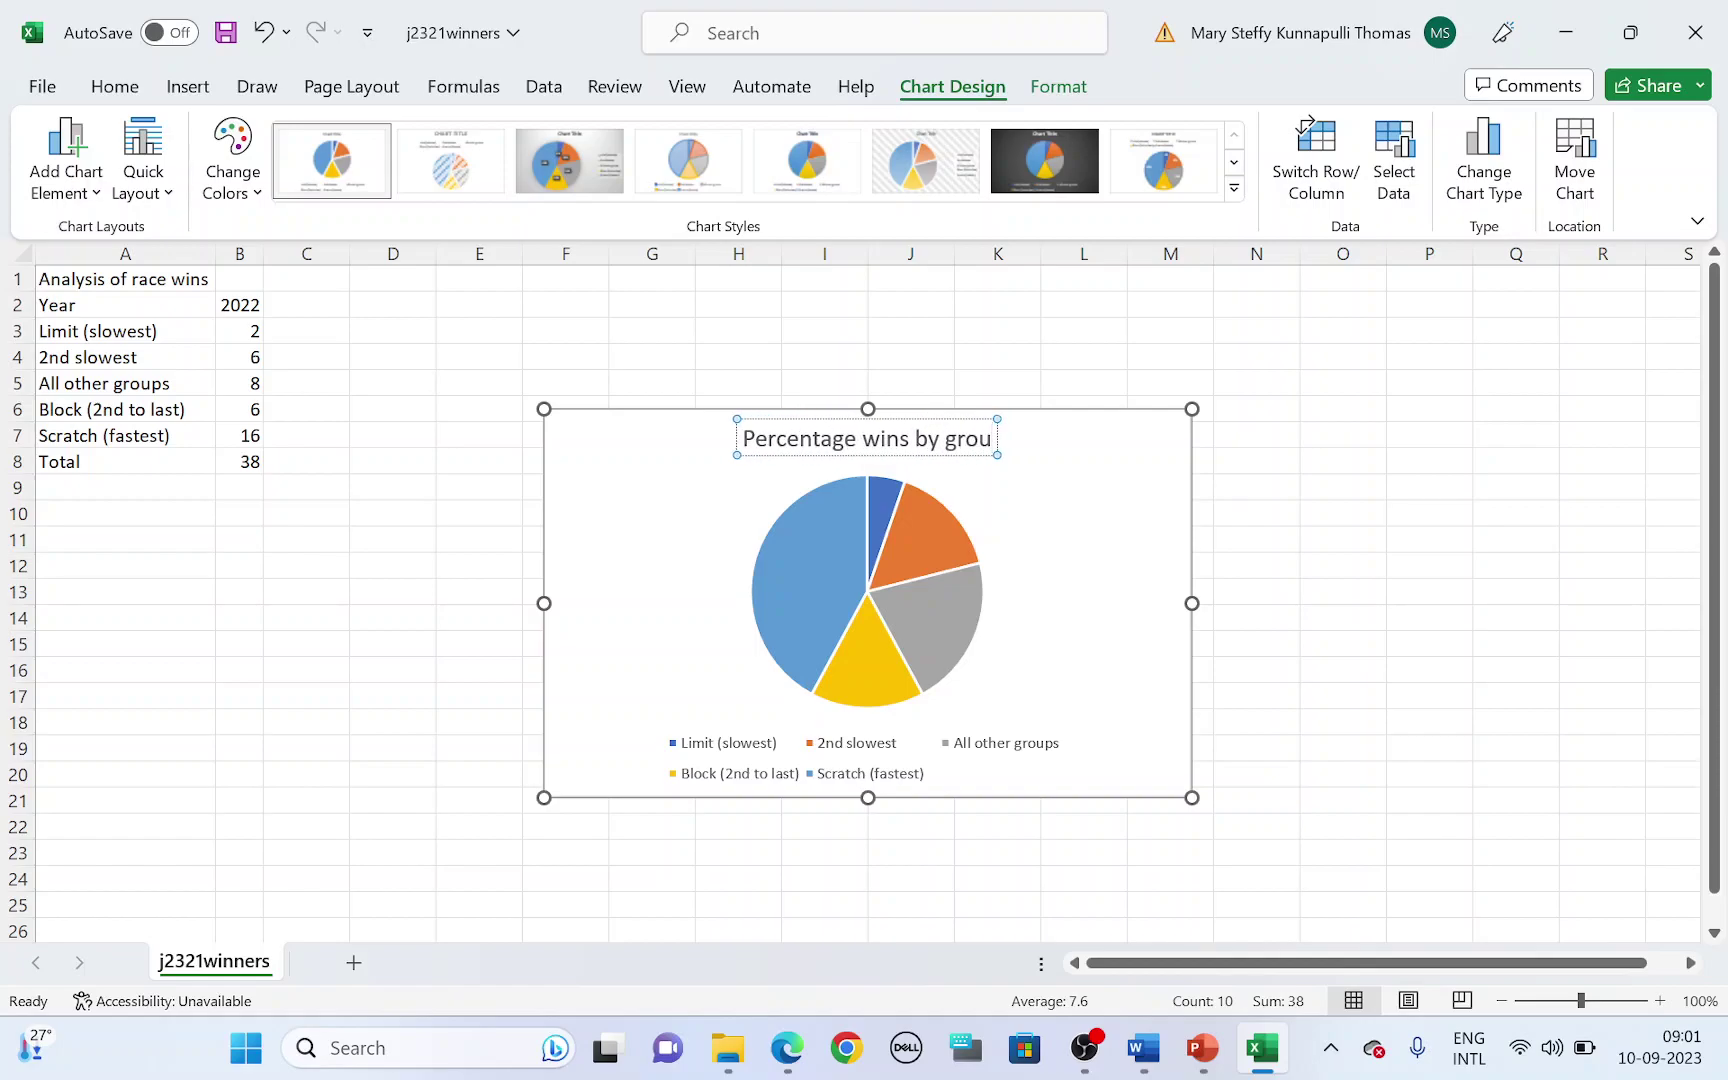
key("alt+Tab")
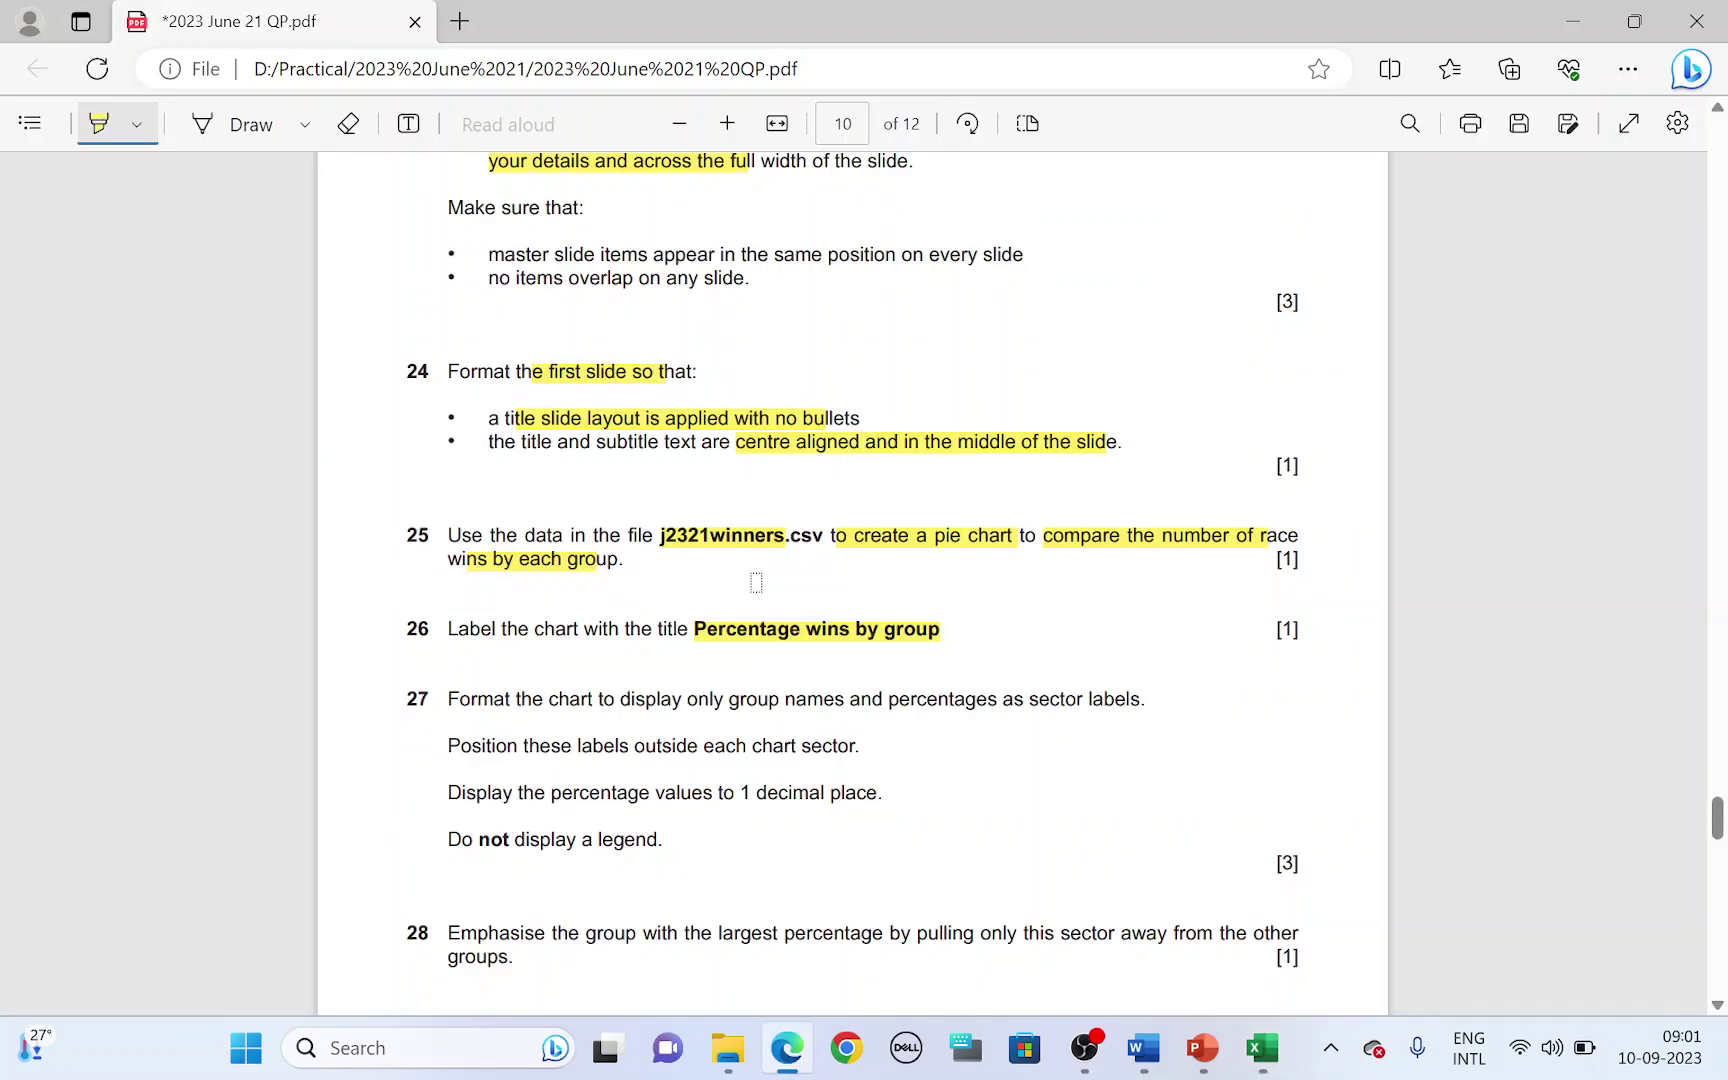
scroll(756, 582, "down", 3)
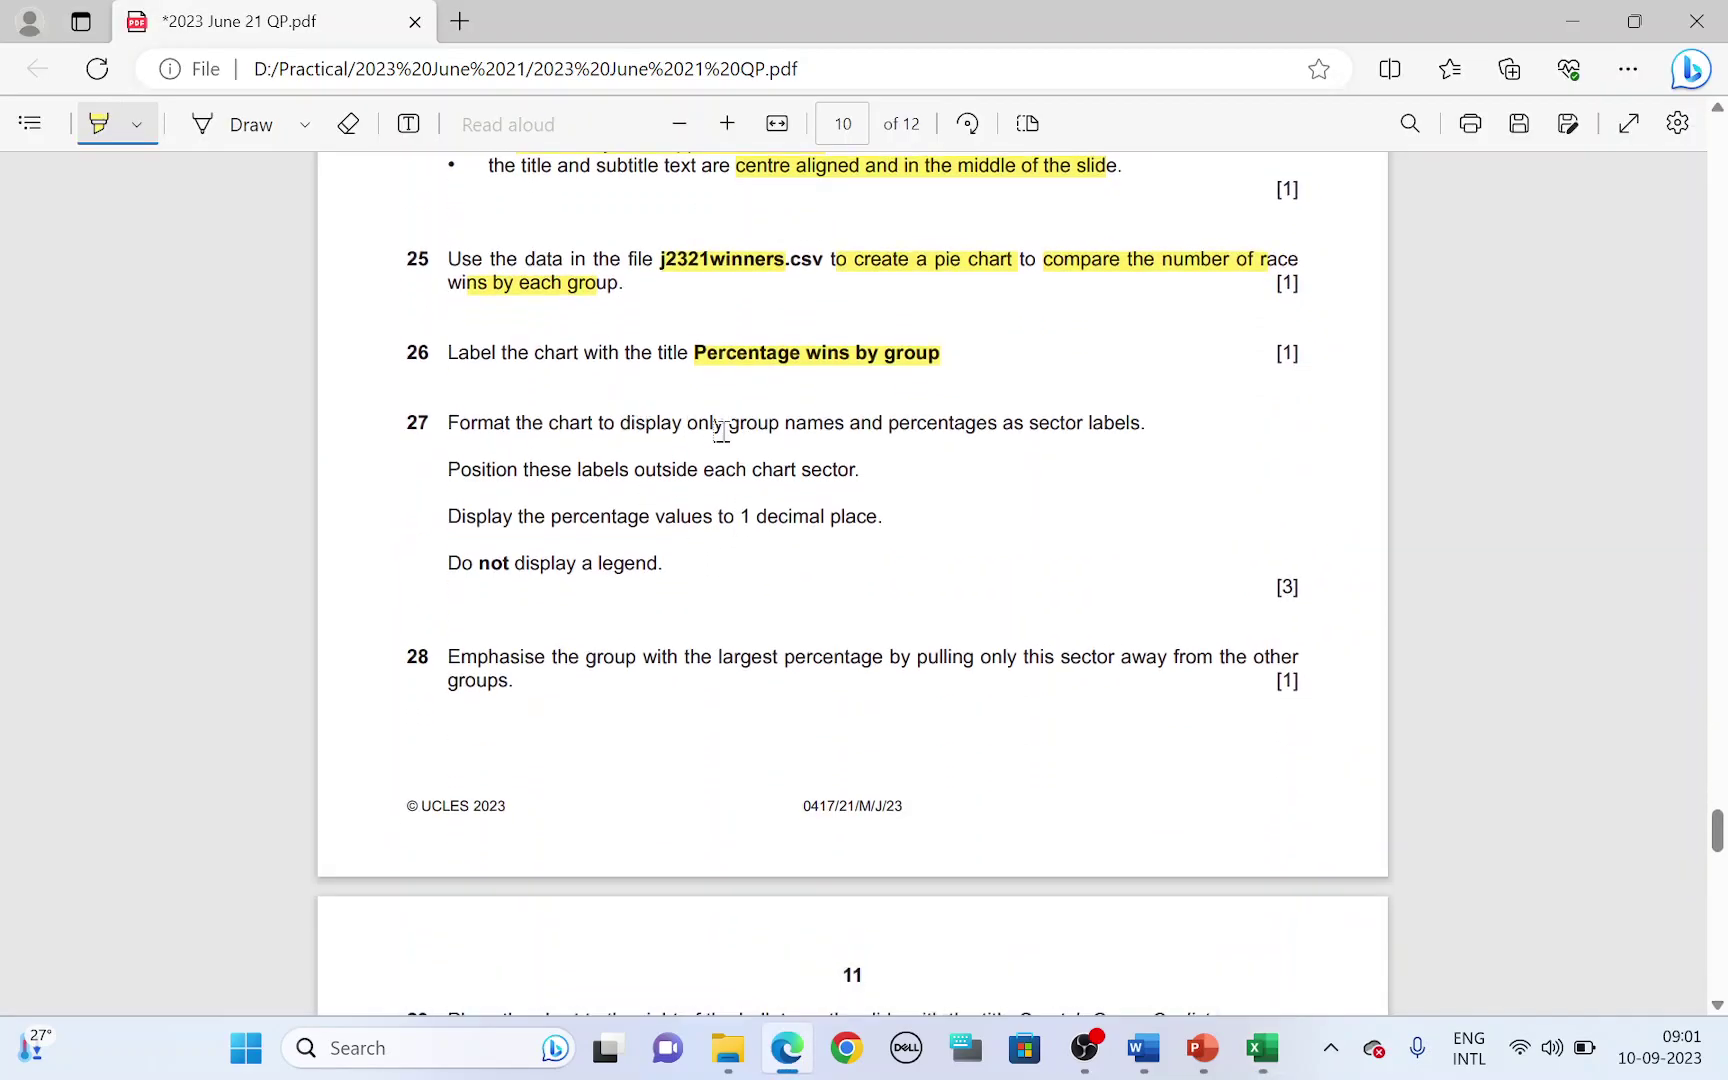
- Set the pie data labels to show Category Name and Percentage, with Value unchecked
left_click_drag(716, 424, 1145, 425)
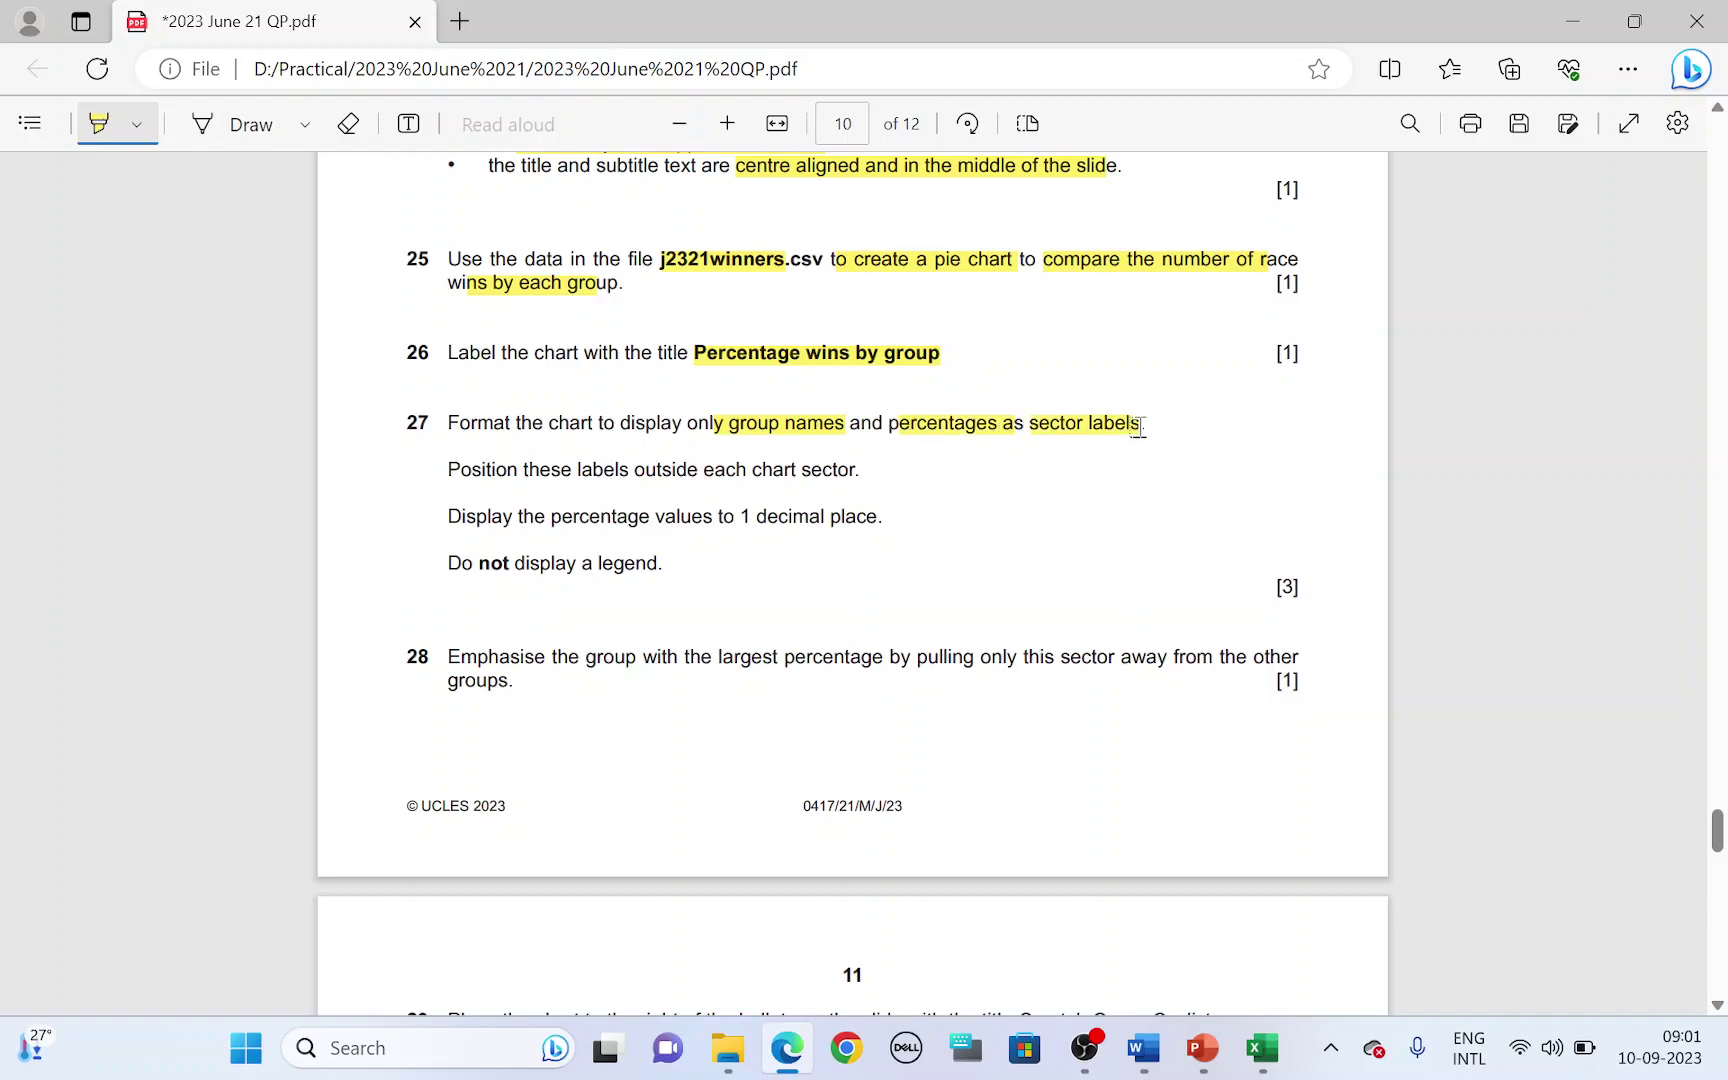
key("alt+Tab")
left_click(1150, 440)
left_click(1224, 430)
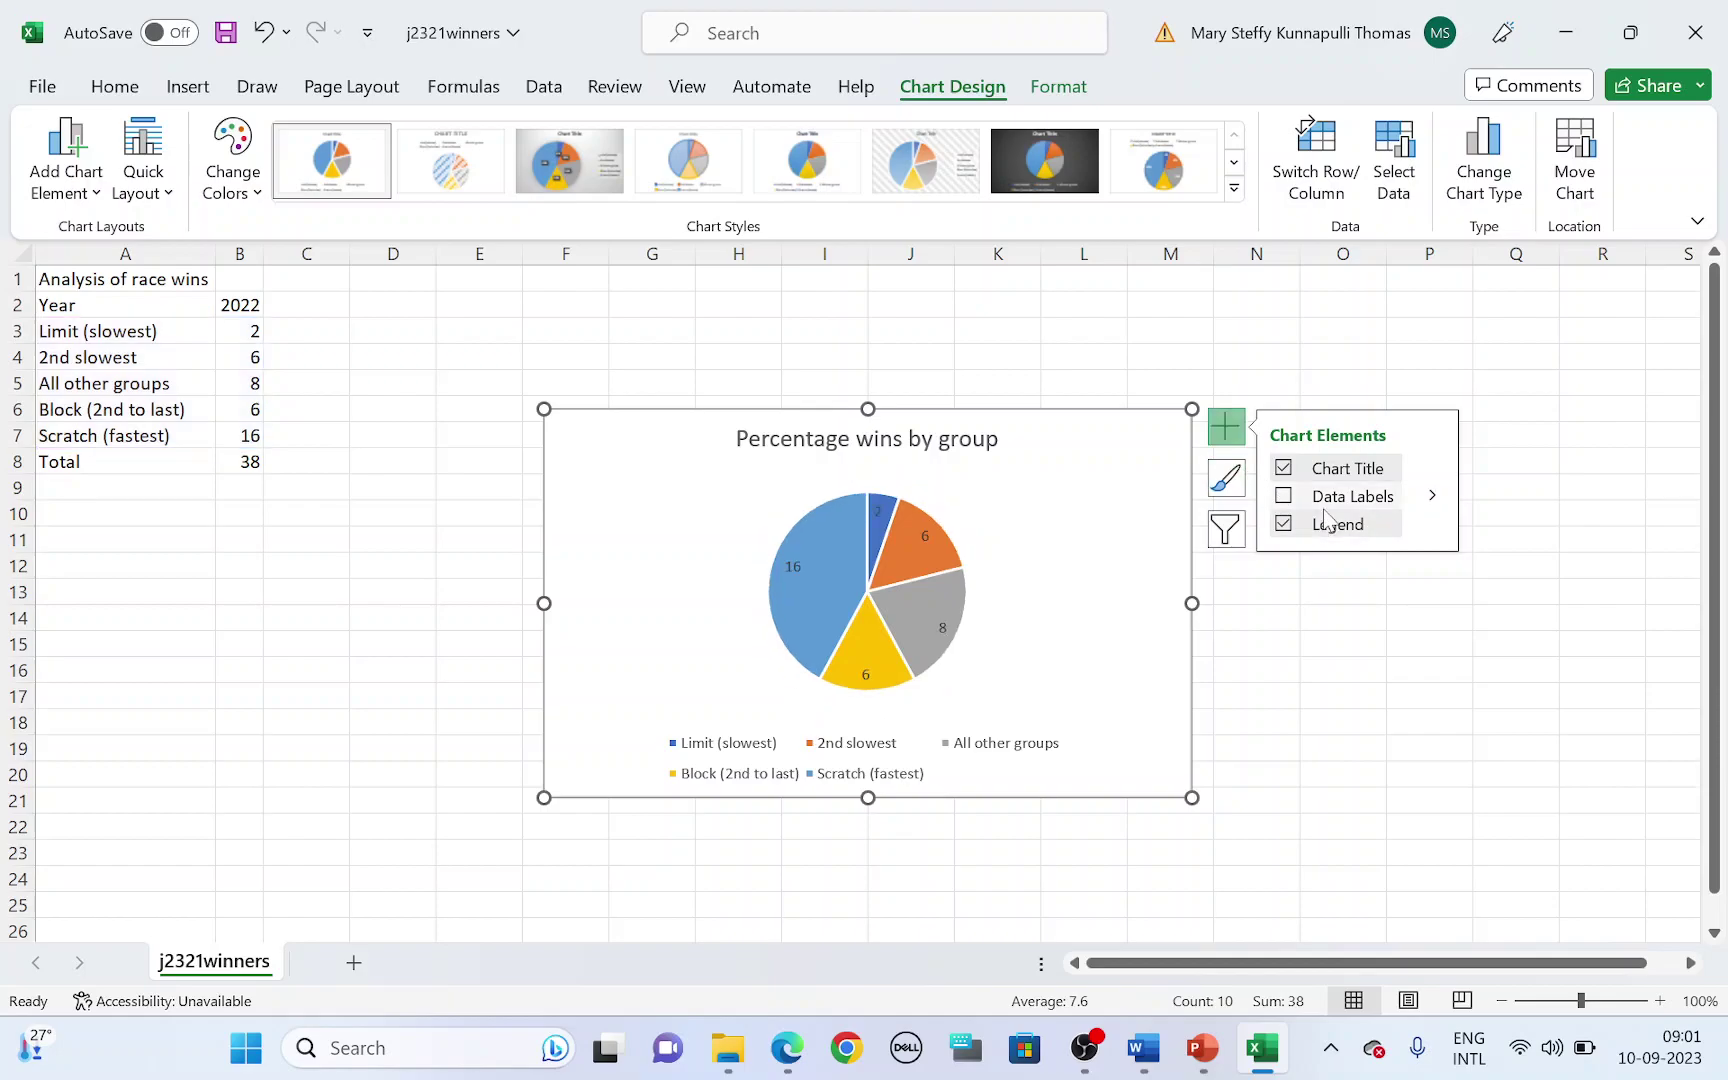
left_click(1434, 500)
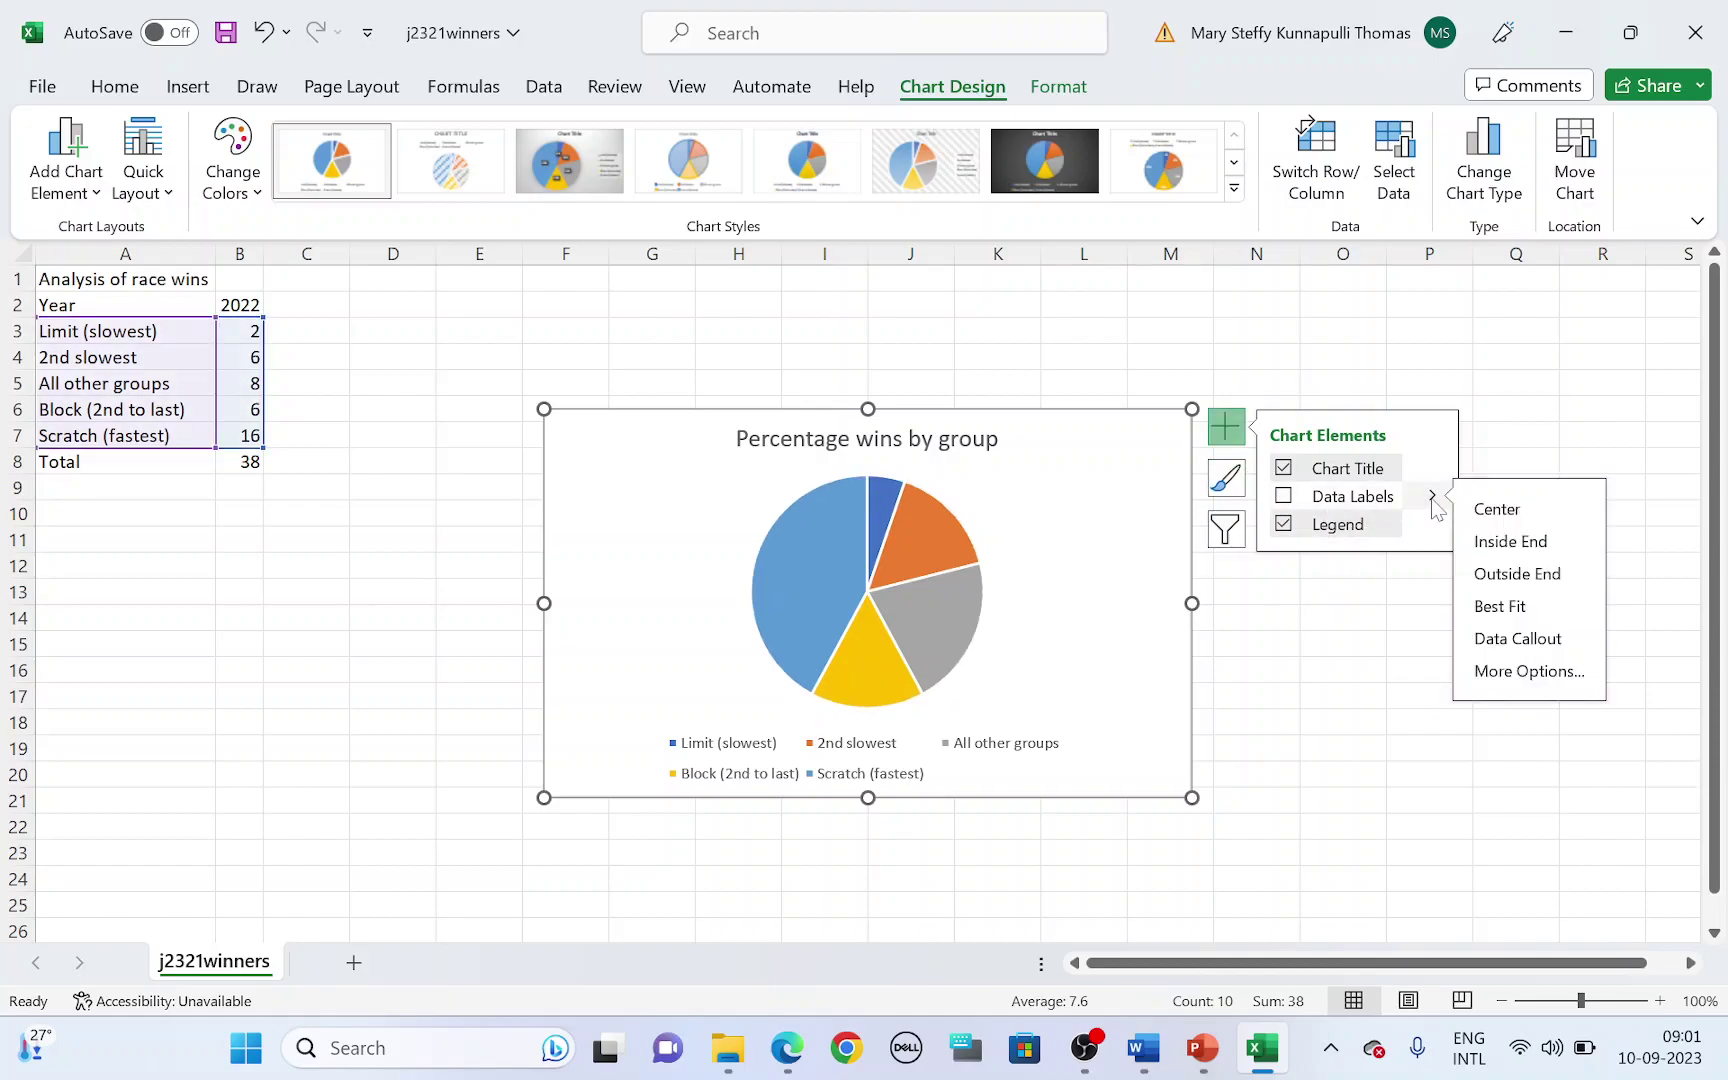
left_click(1506, 674)
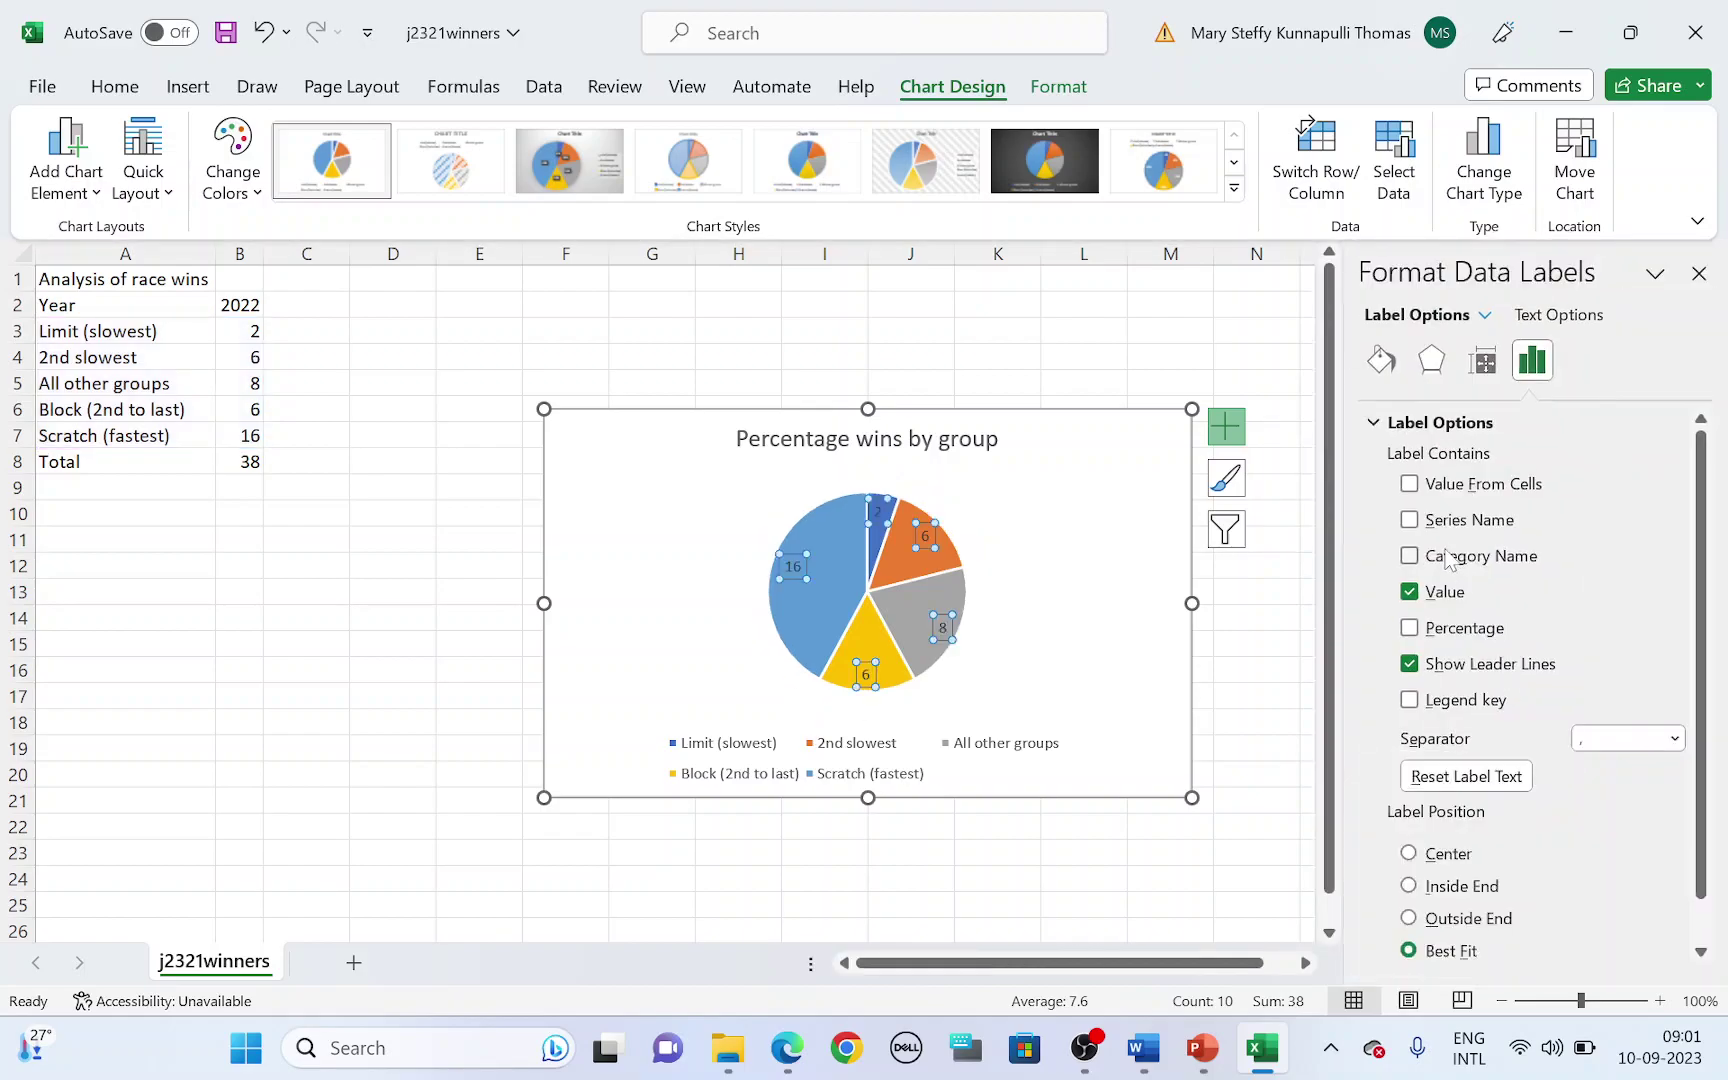
left_click(1410, 593)
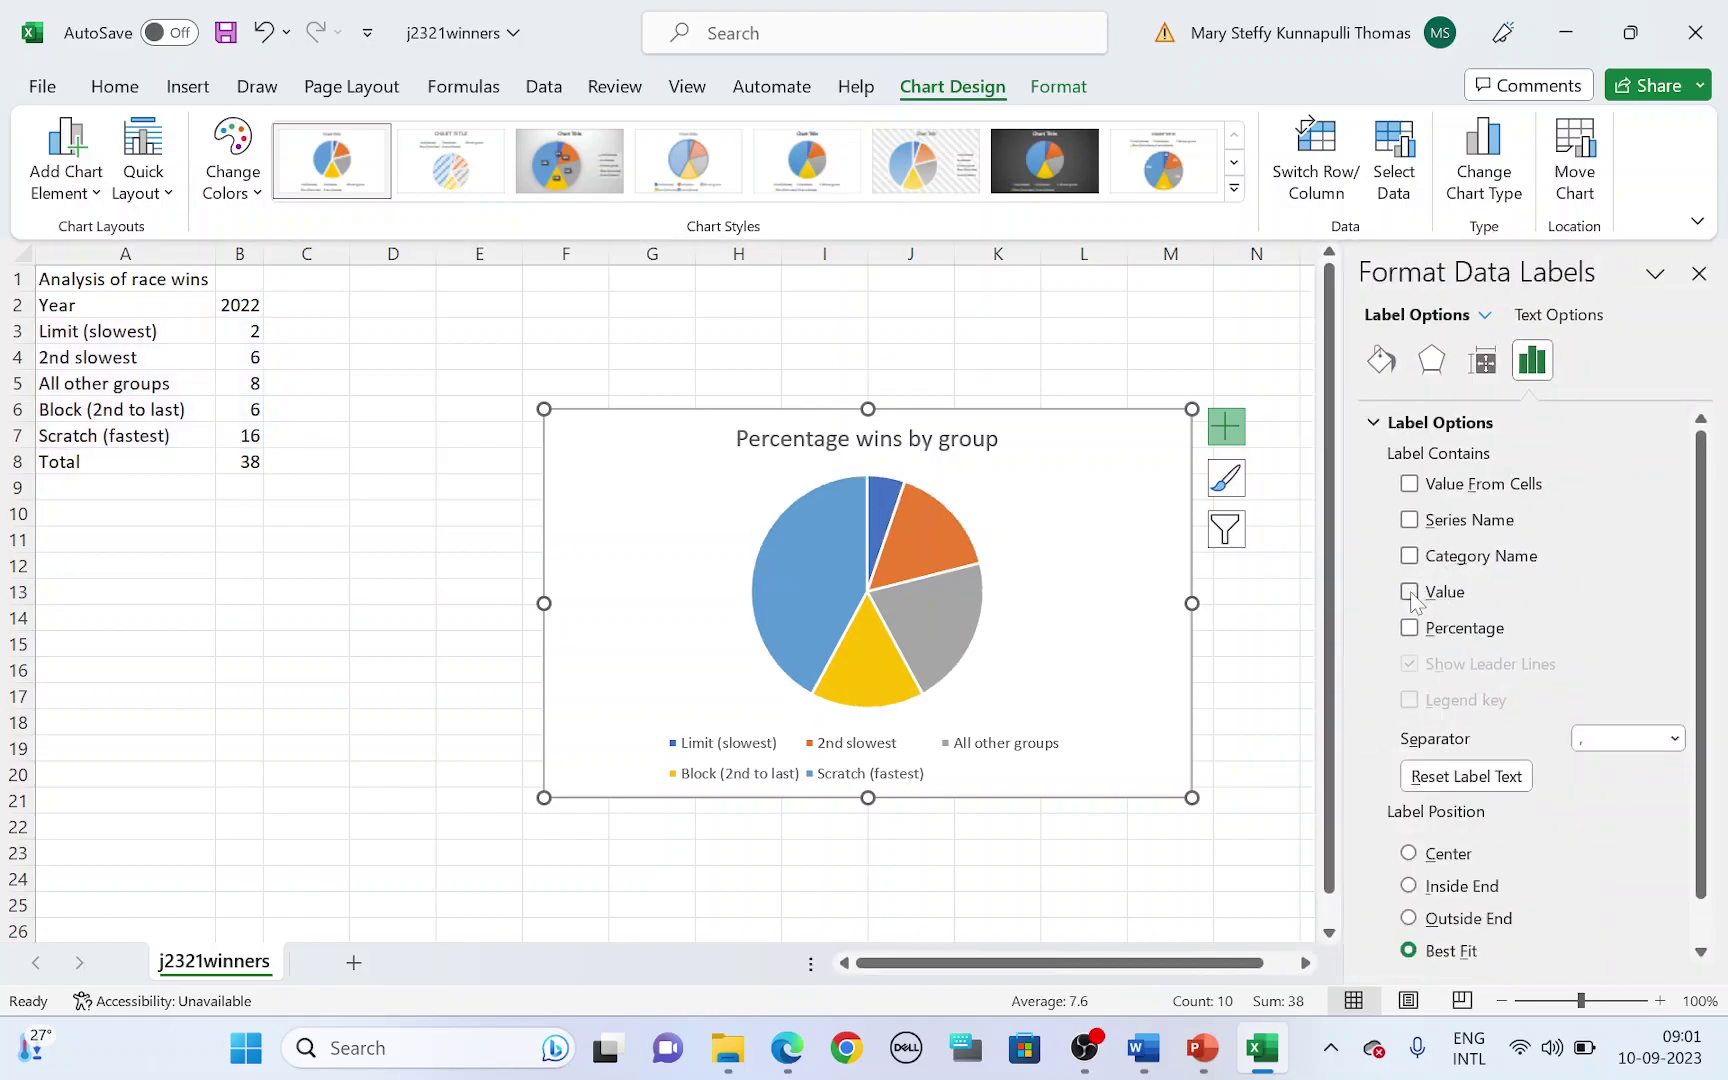
left_click(1409, 556)
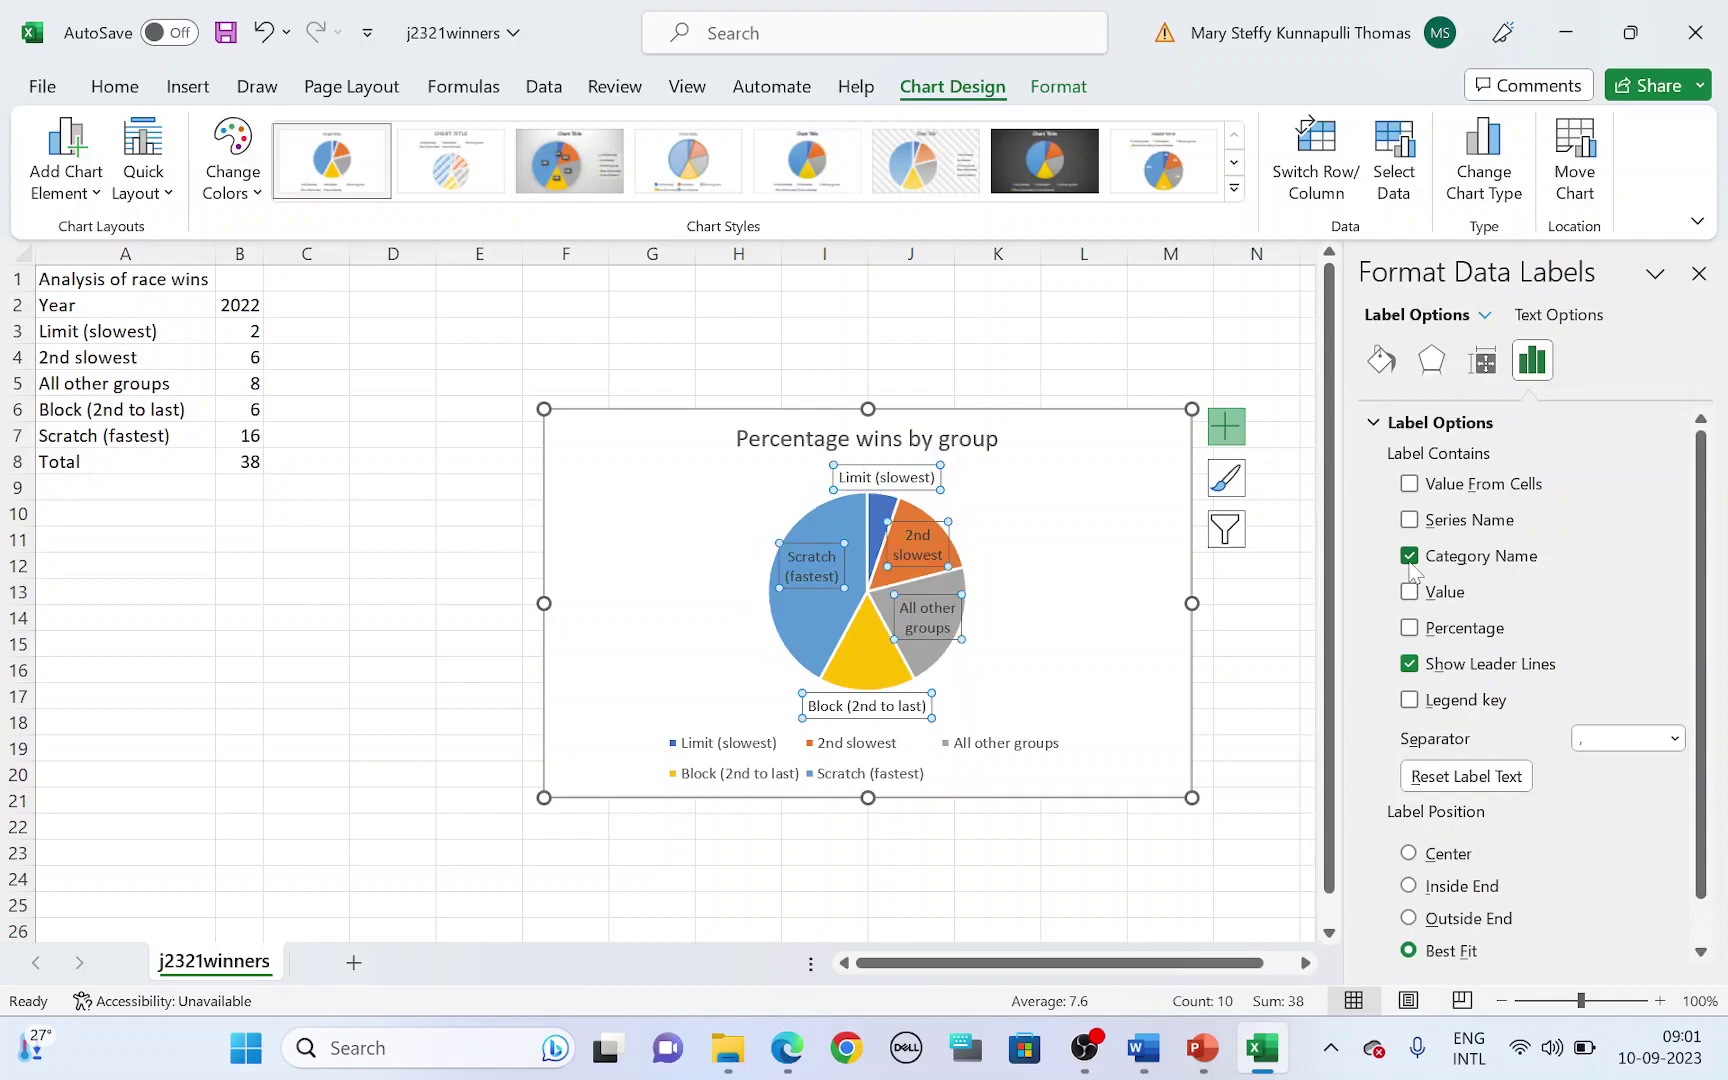
left_click(1410, 628)
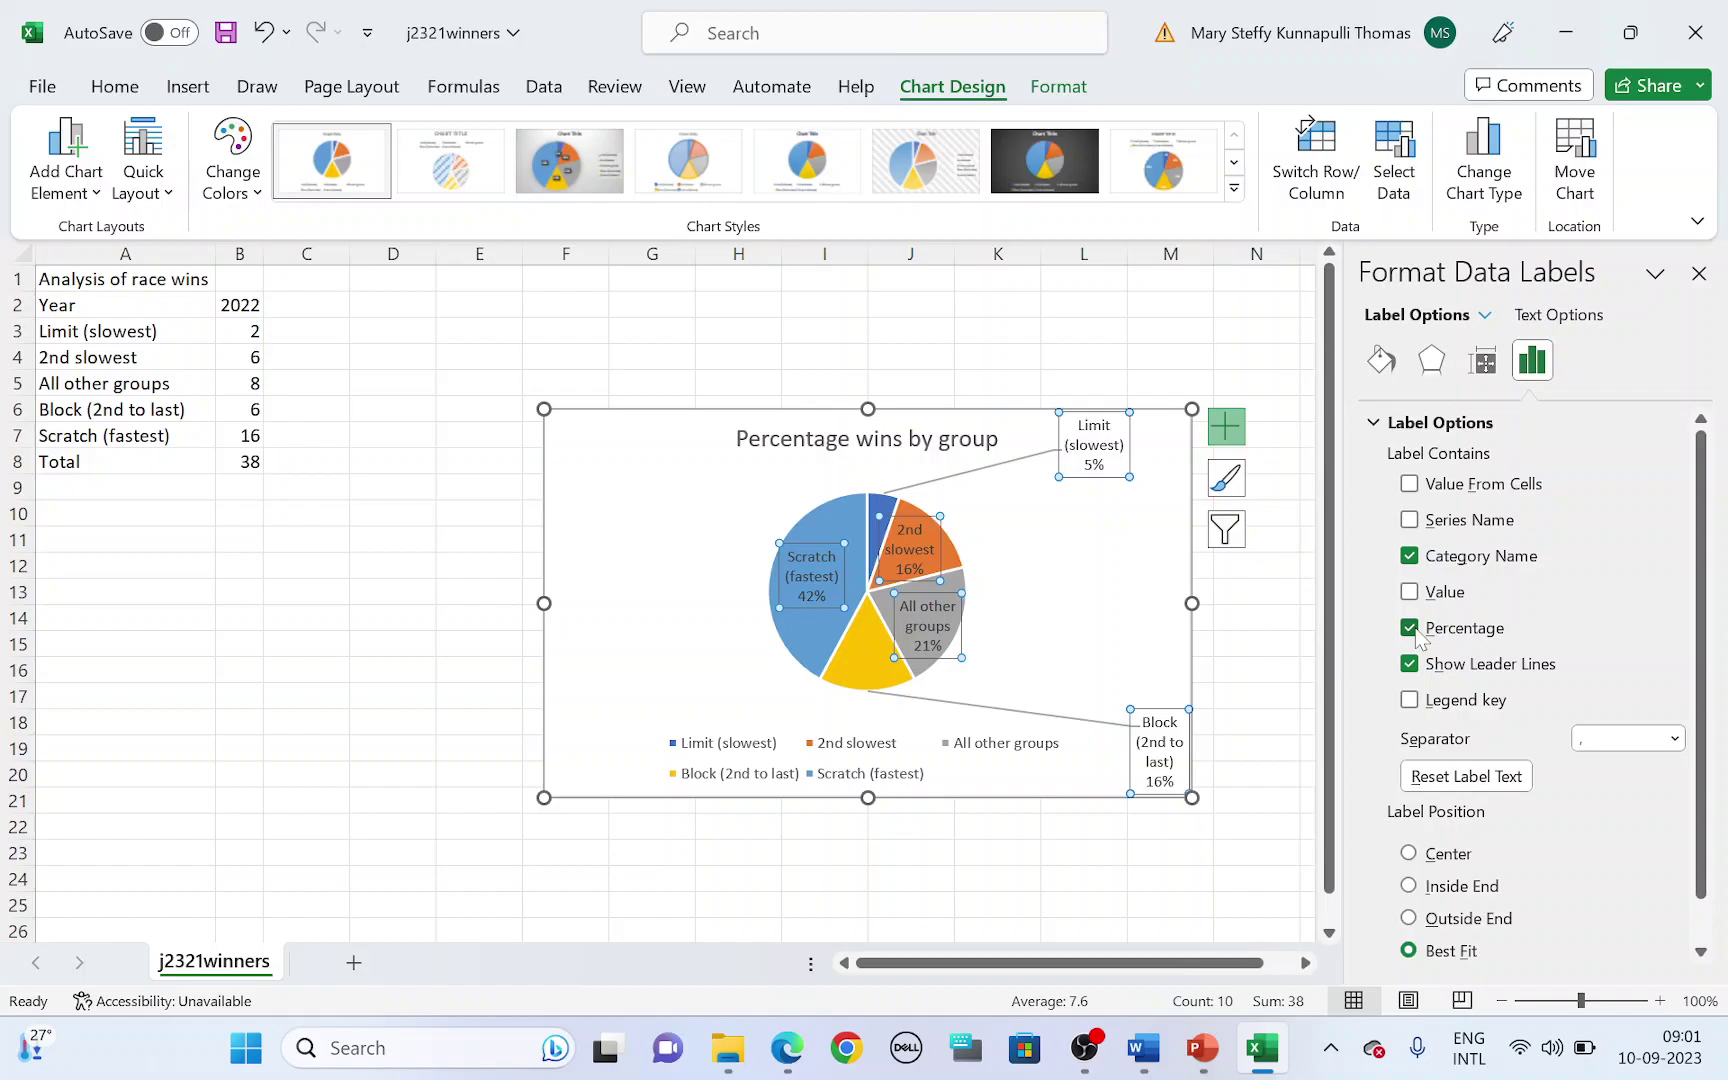
key("alt+Tab")
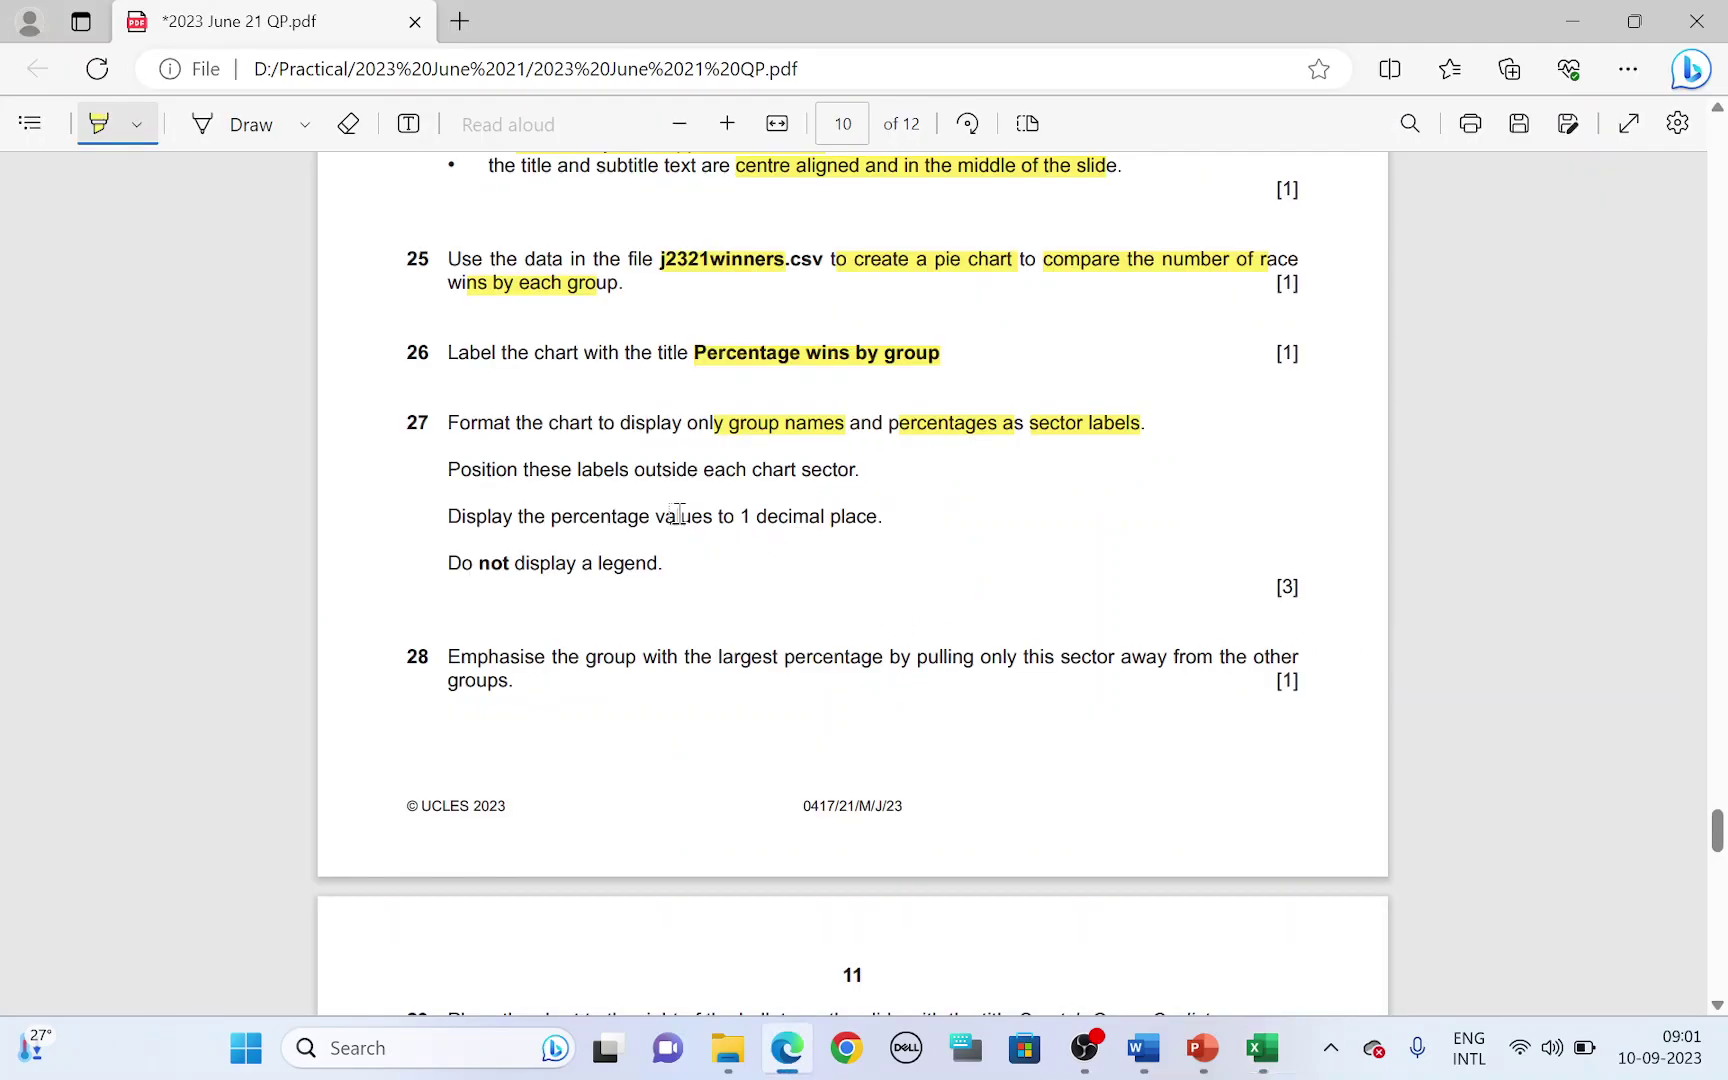
left_click_drag(500, 477, 797, 471)
- Place the pie data labels at Outside End and highlight the one-decimal-place requirement
key("alt+Tab")
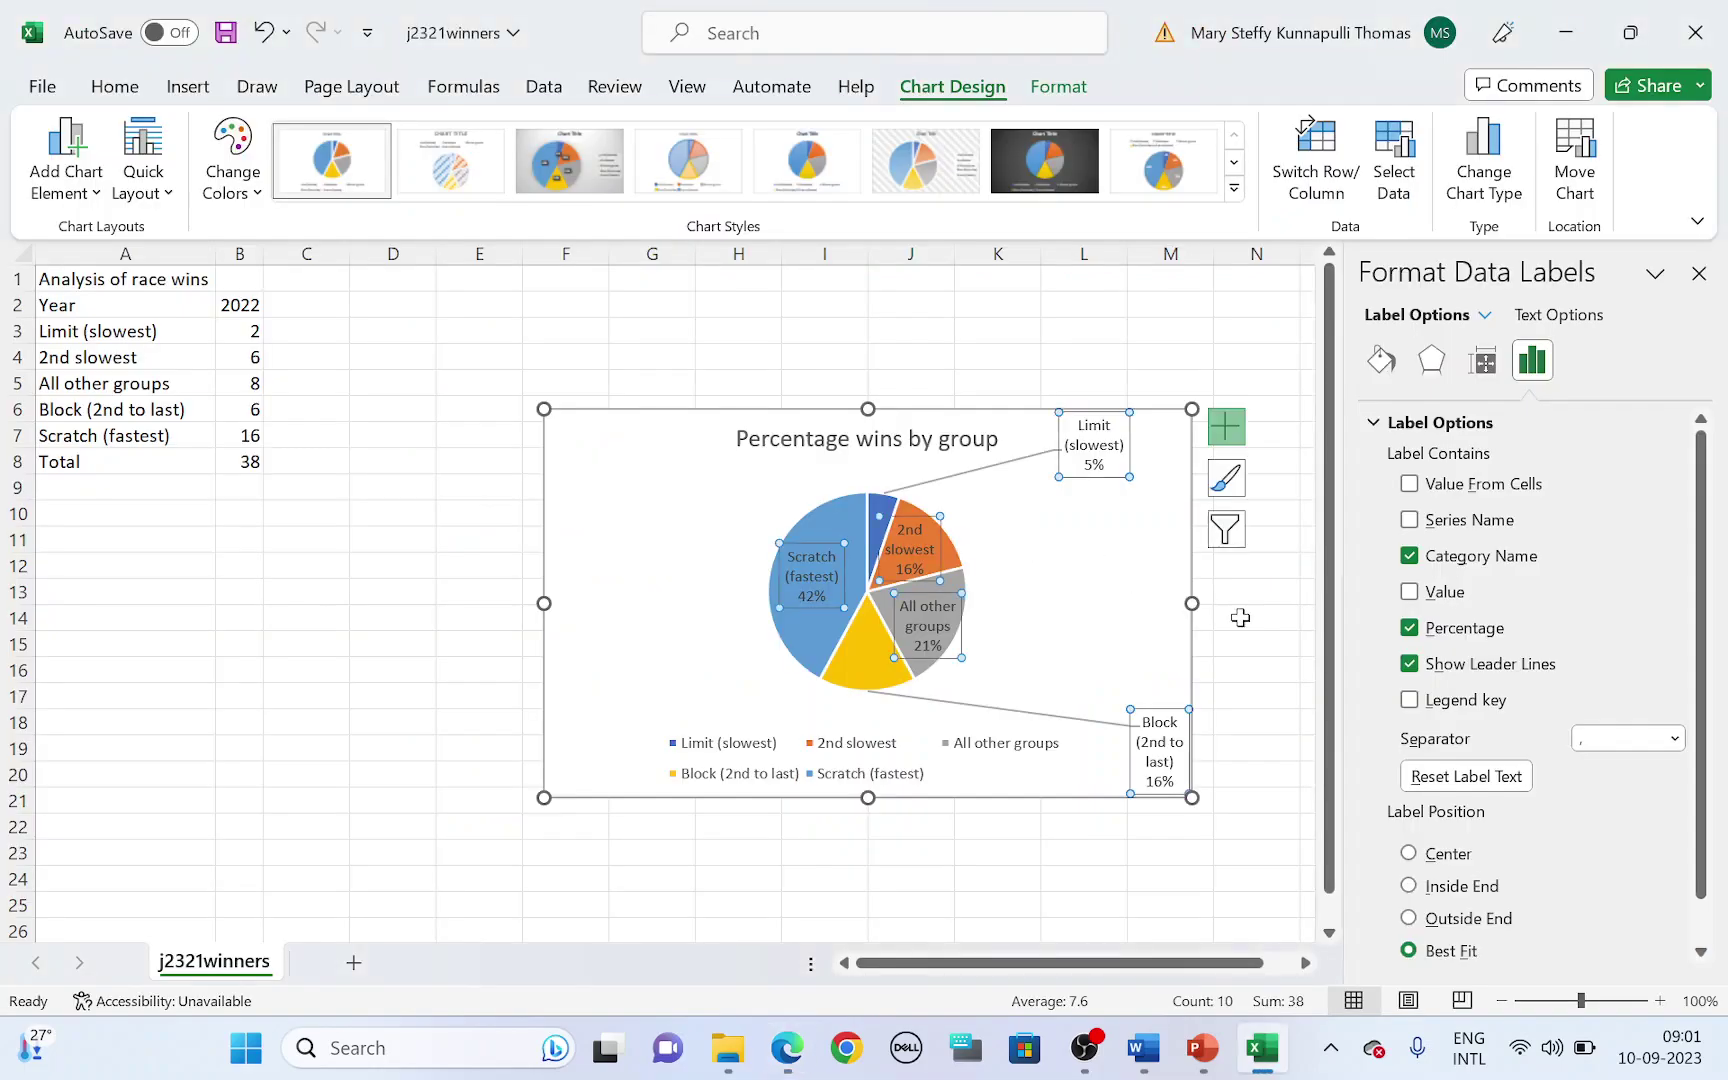
scroll(1465, 818, "down", 1)
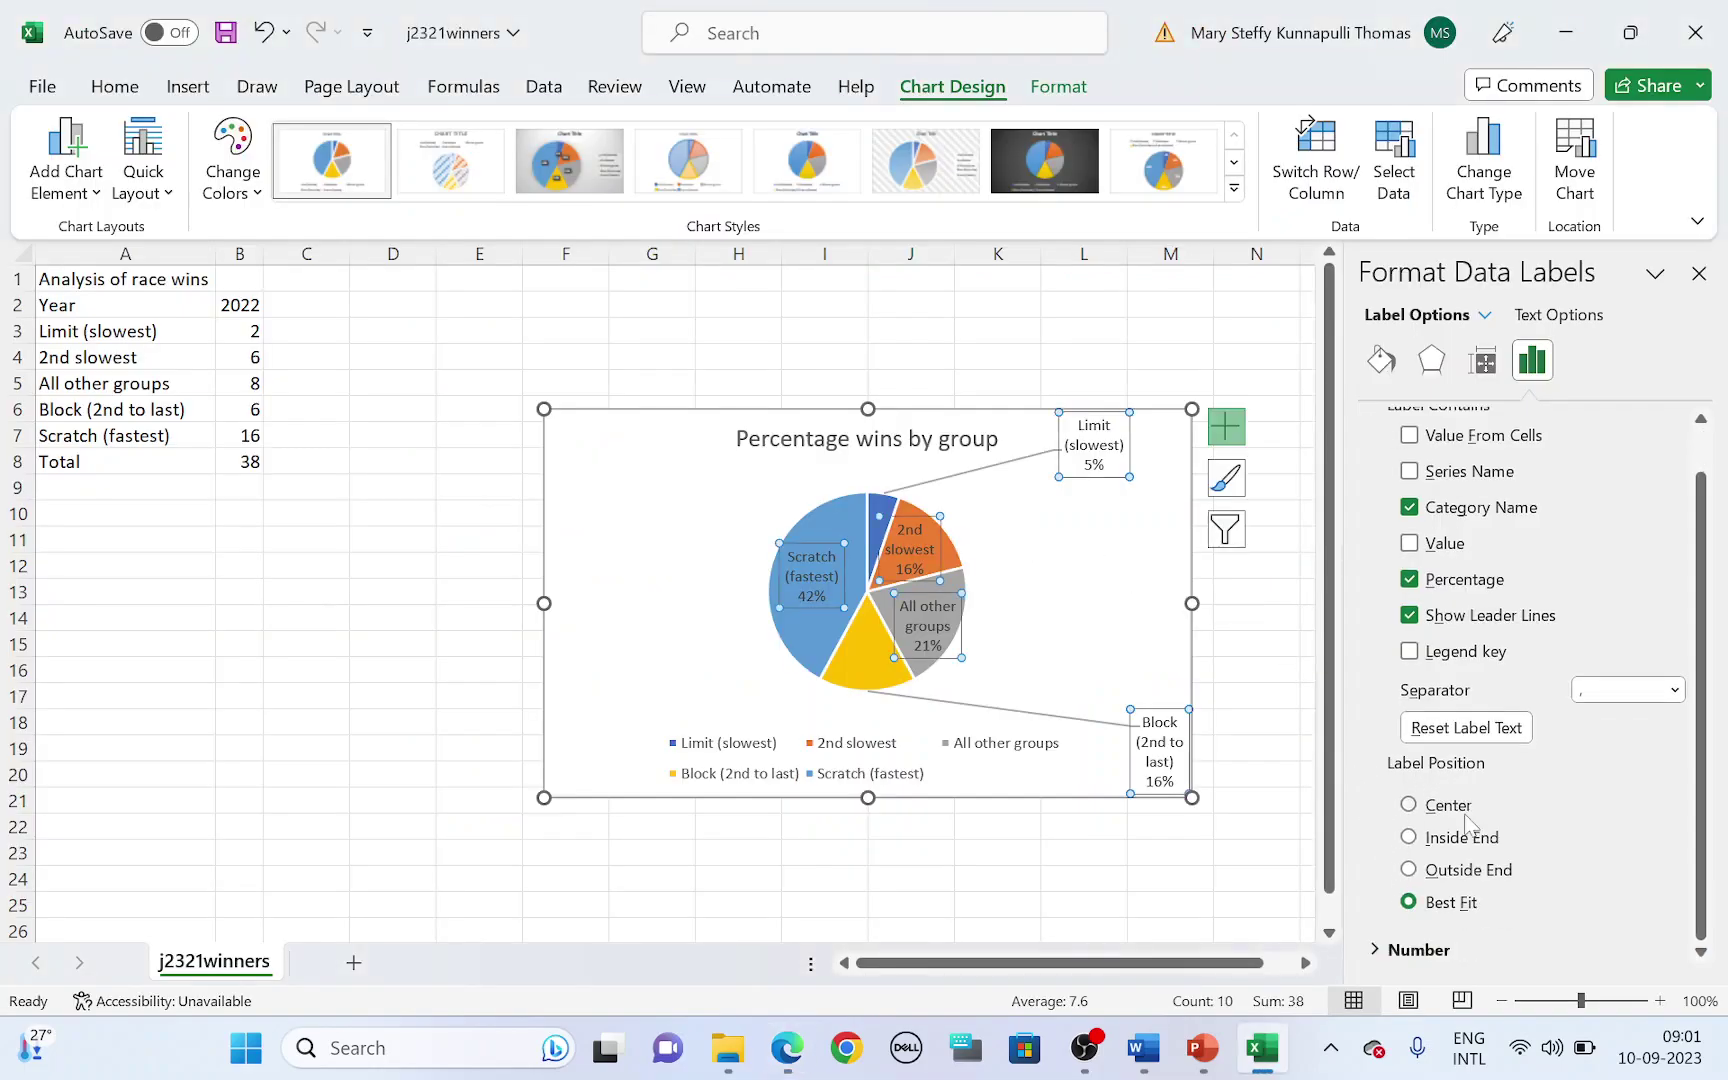
left_click(1409, 870)
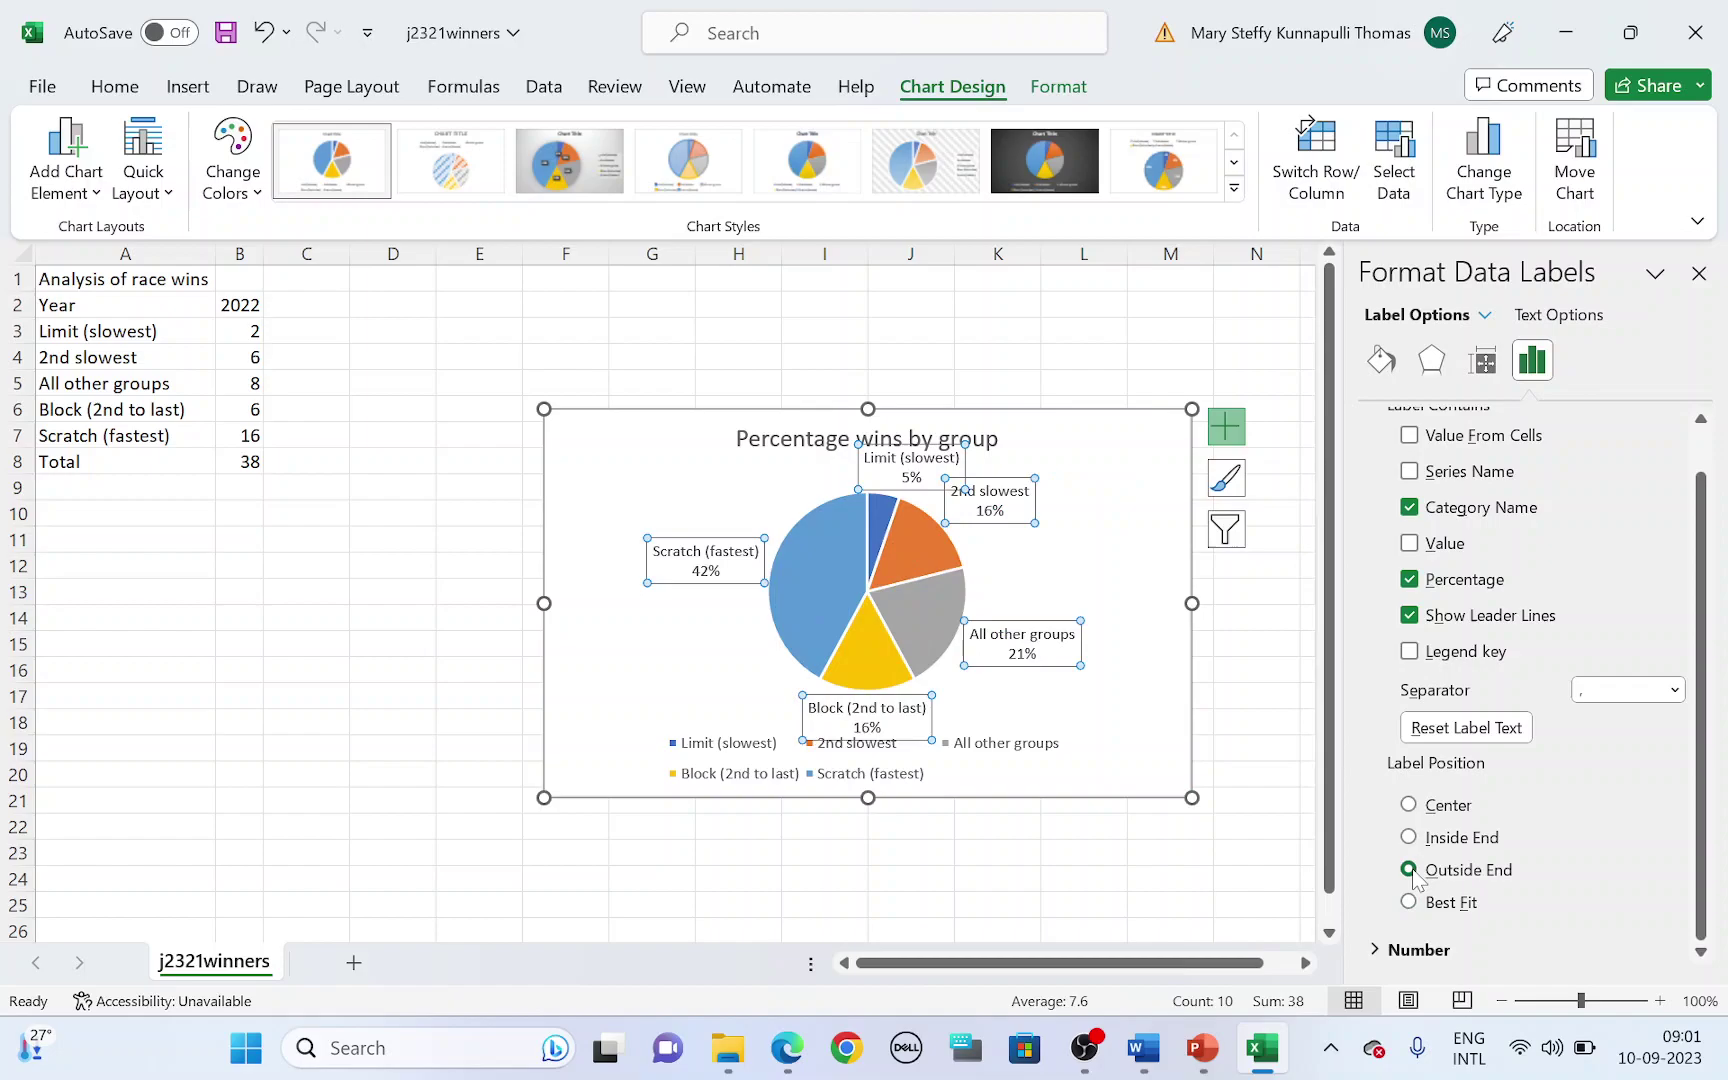
key("alt+Tab")
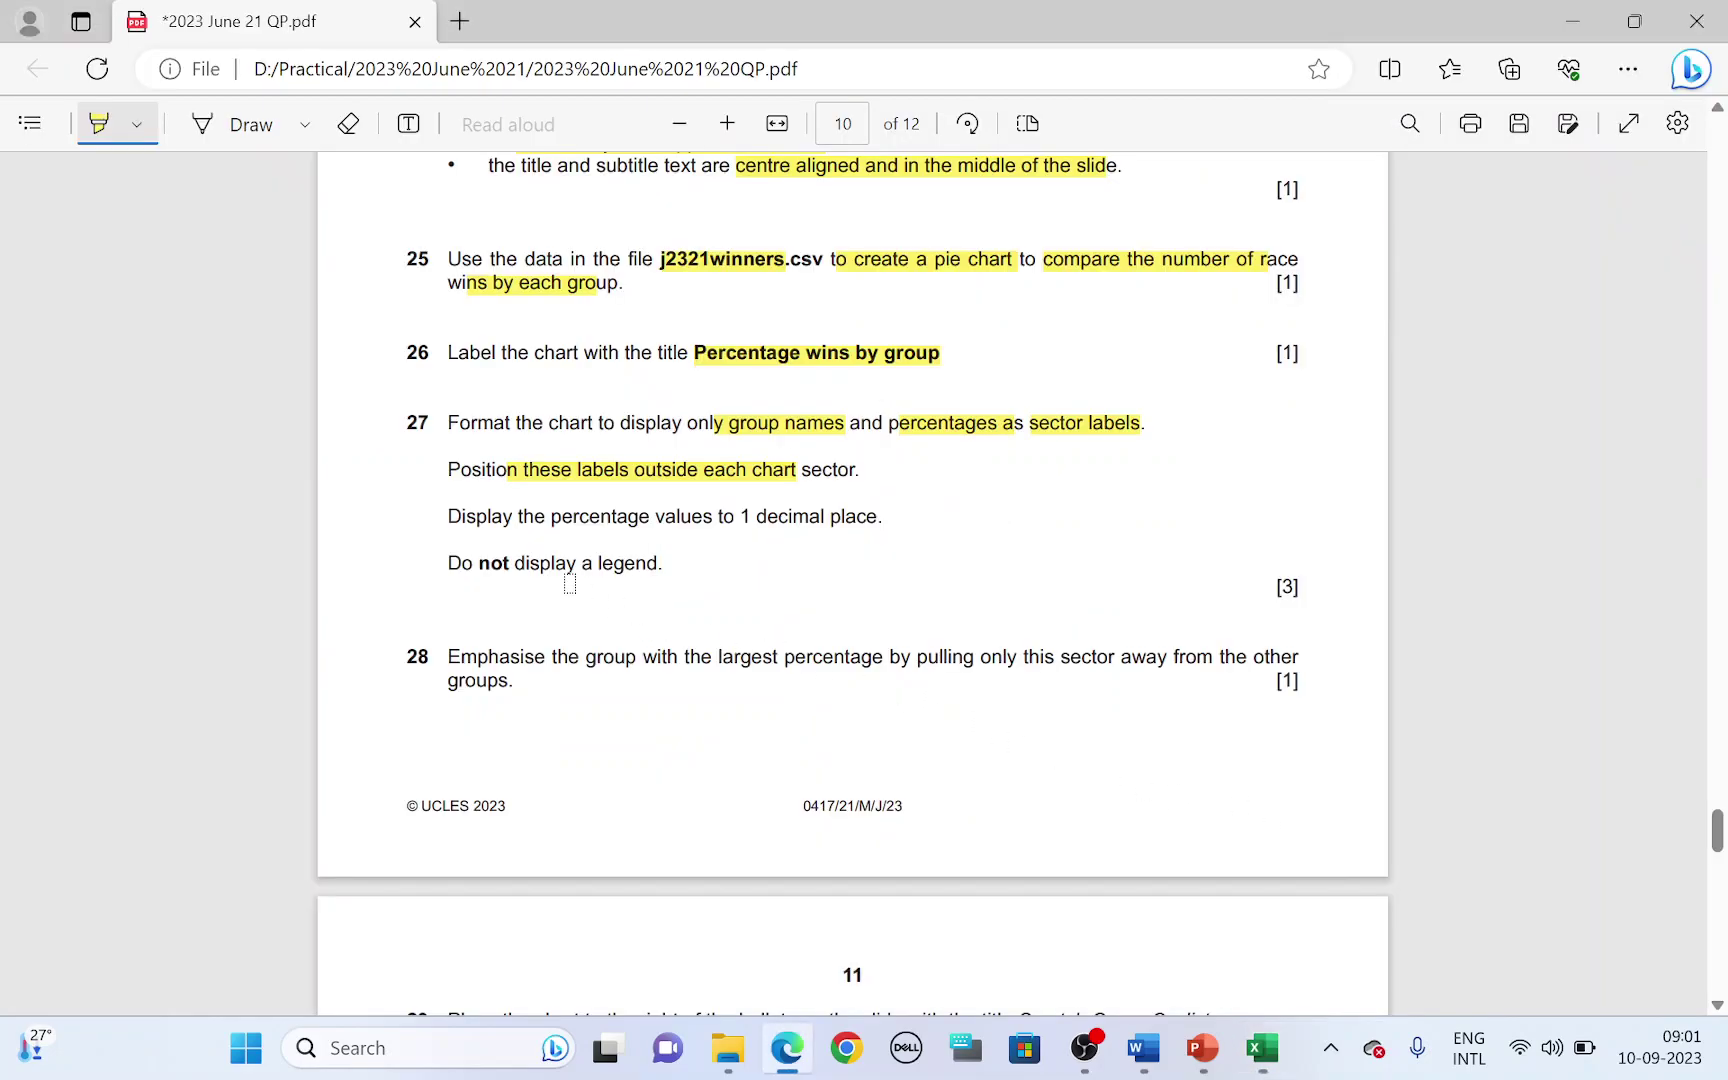
left_click_drag(502, 520, 838, 516)
- Format the labels' numbers as Percentage with 1 decimal place and close the pane
key("alt+Tab")
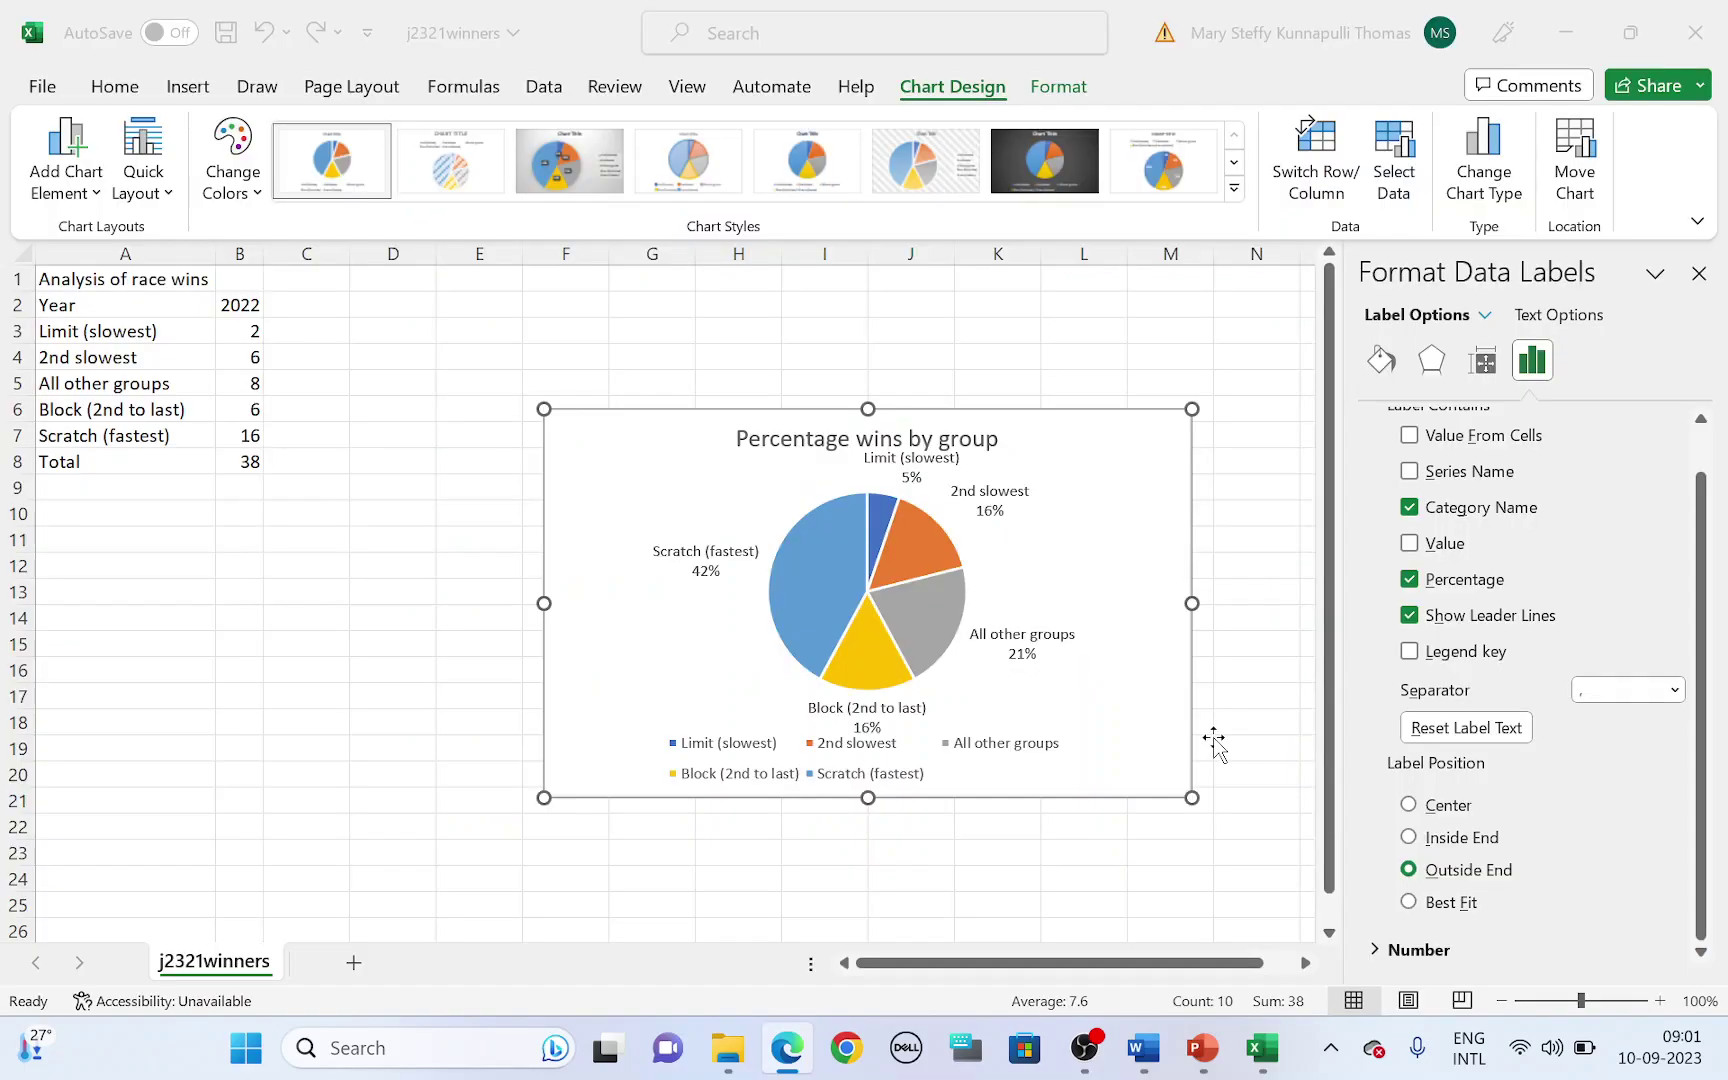
left_click(1419, 950)
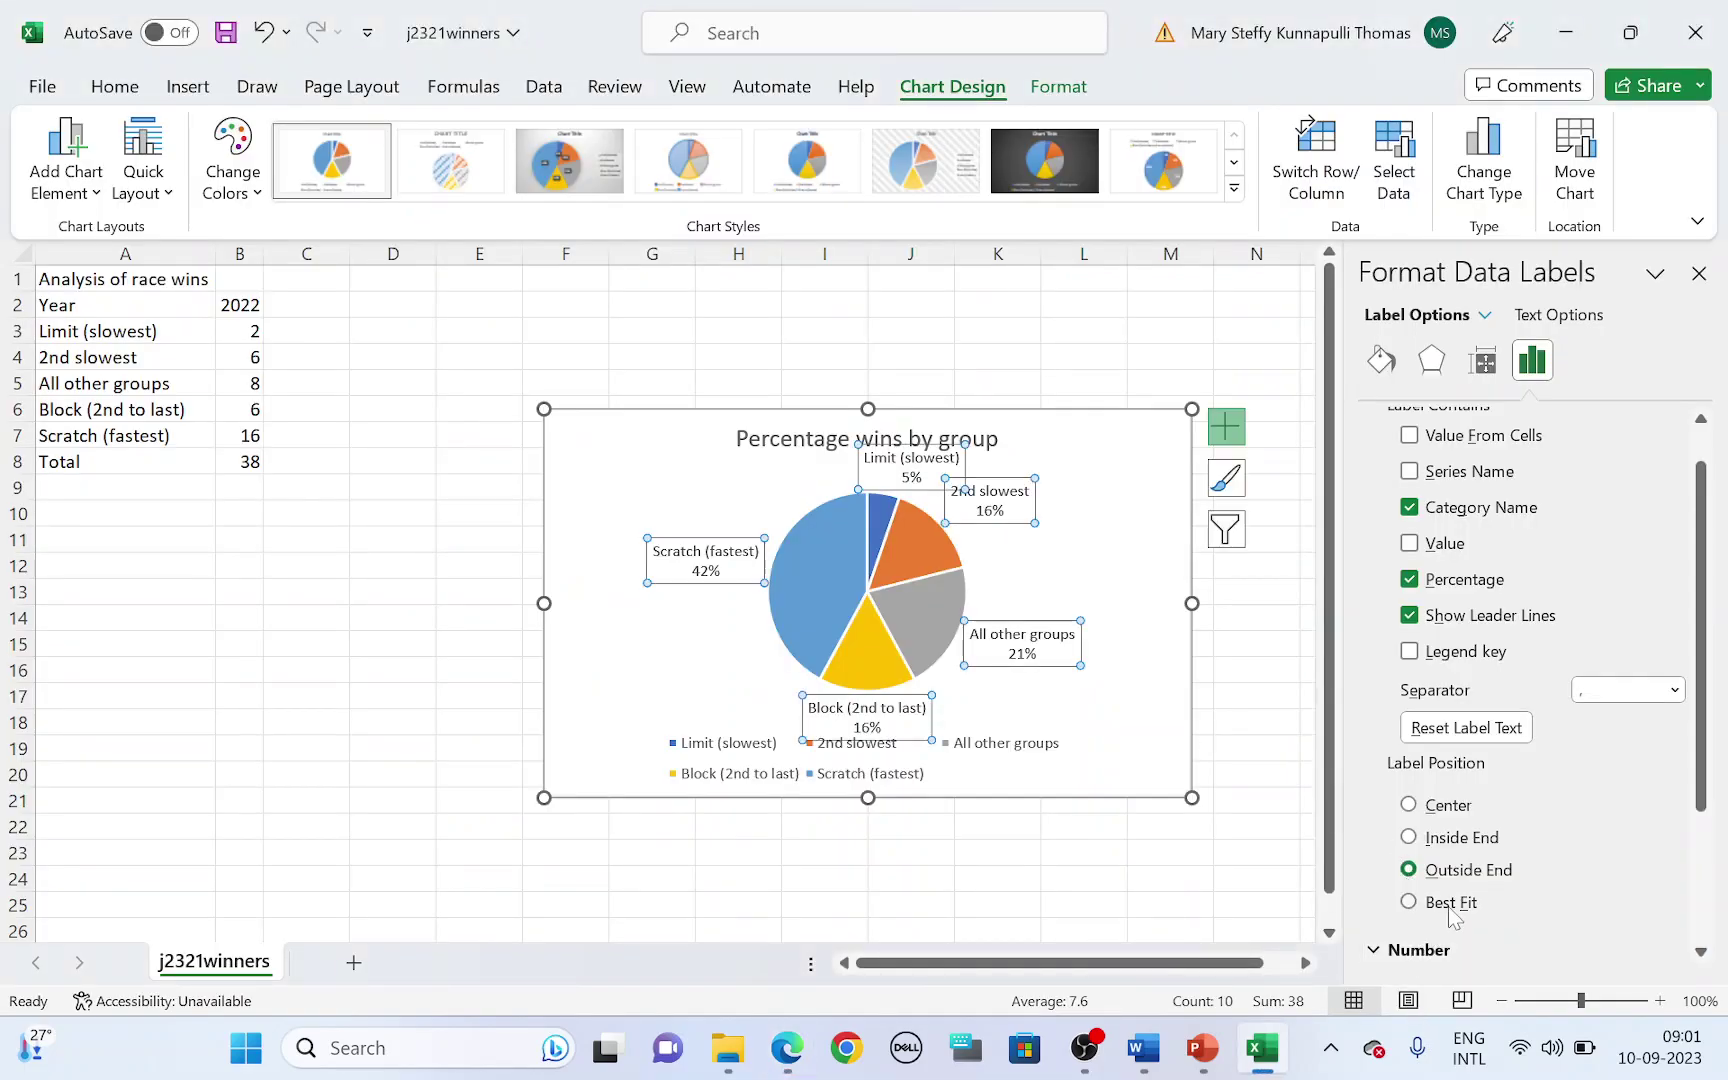
left_click(1484, 822)
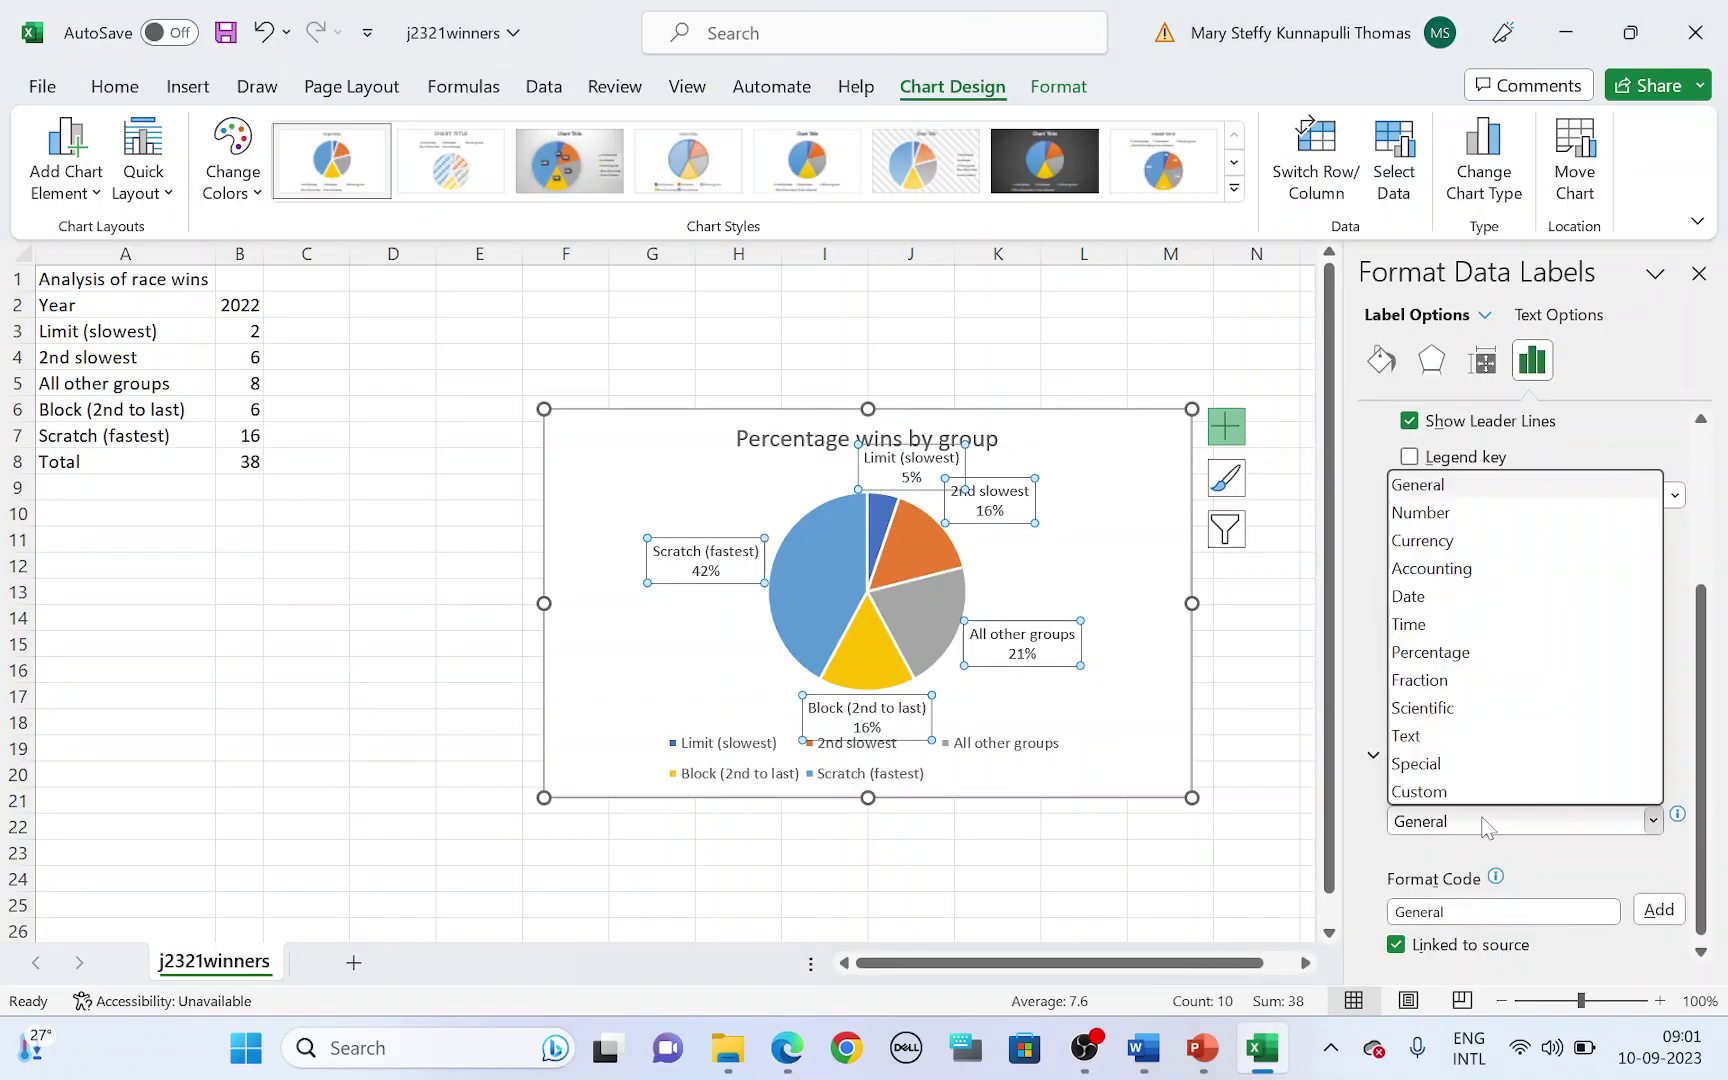
left_click(1478, 657)
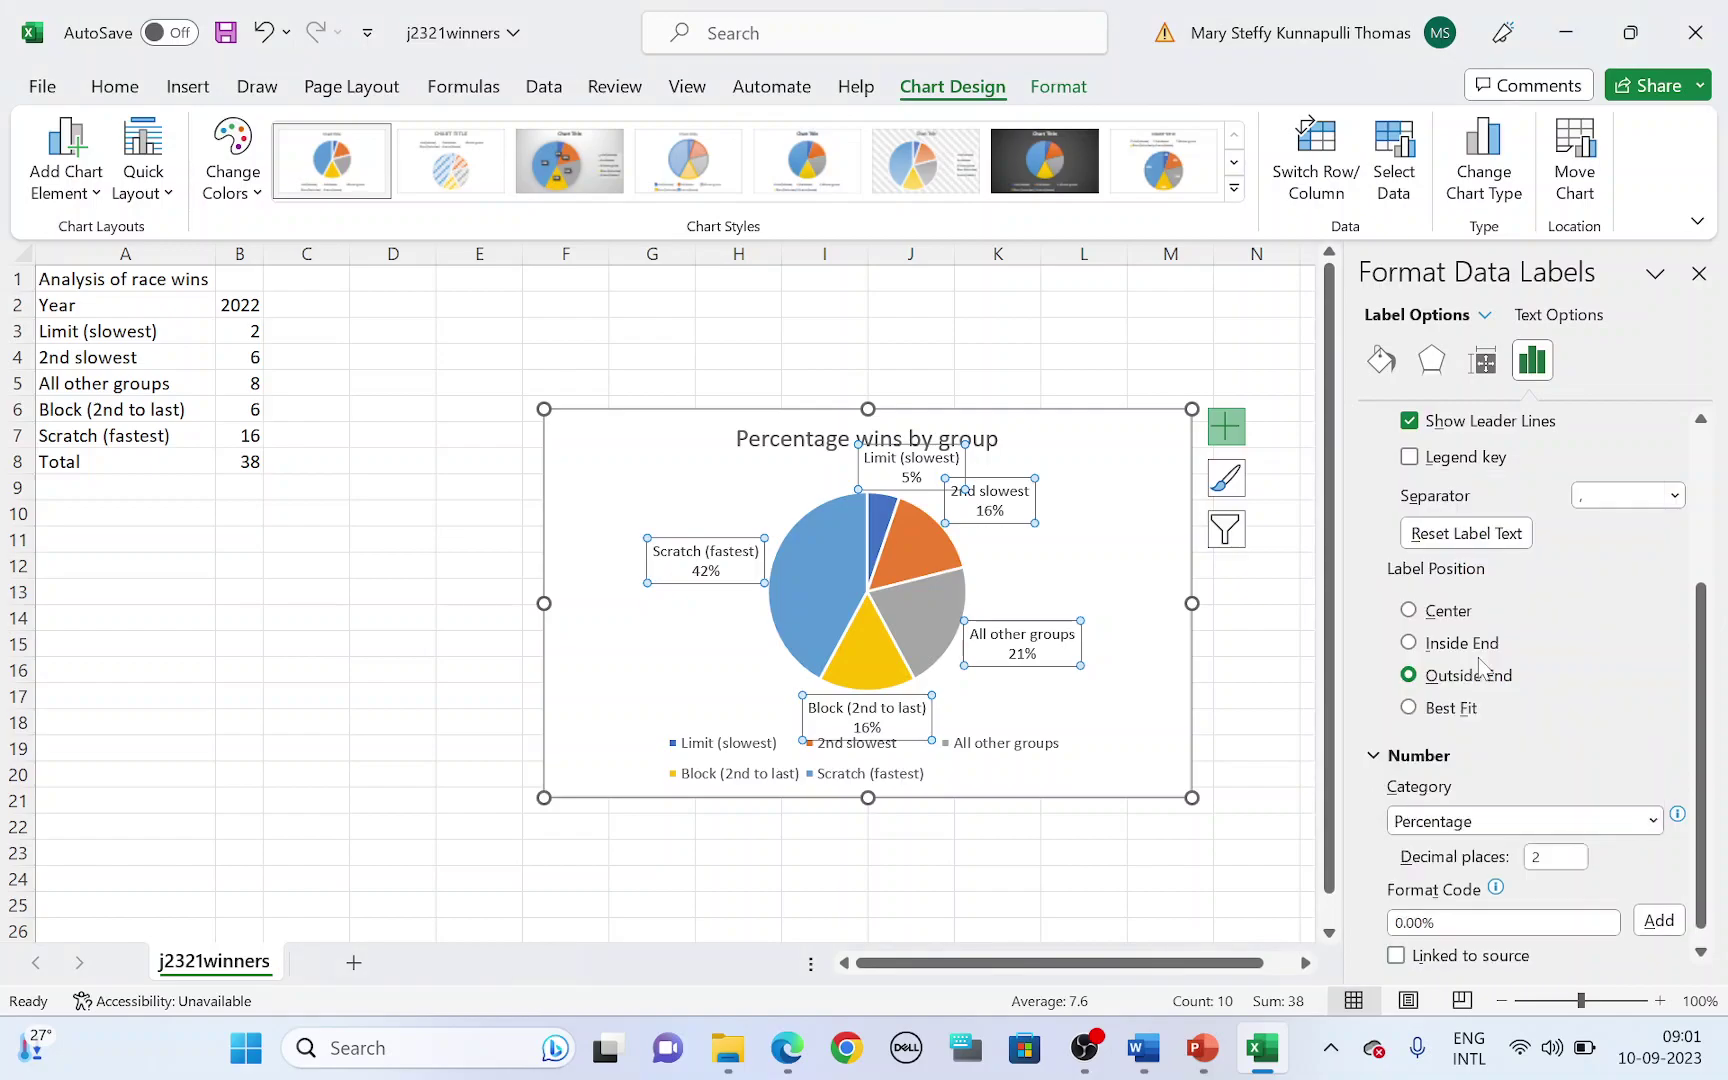
left_click(1557, 840)
left_click_drag(1556, 843, 1529, 851)
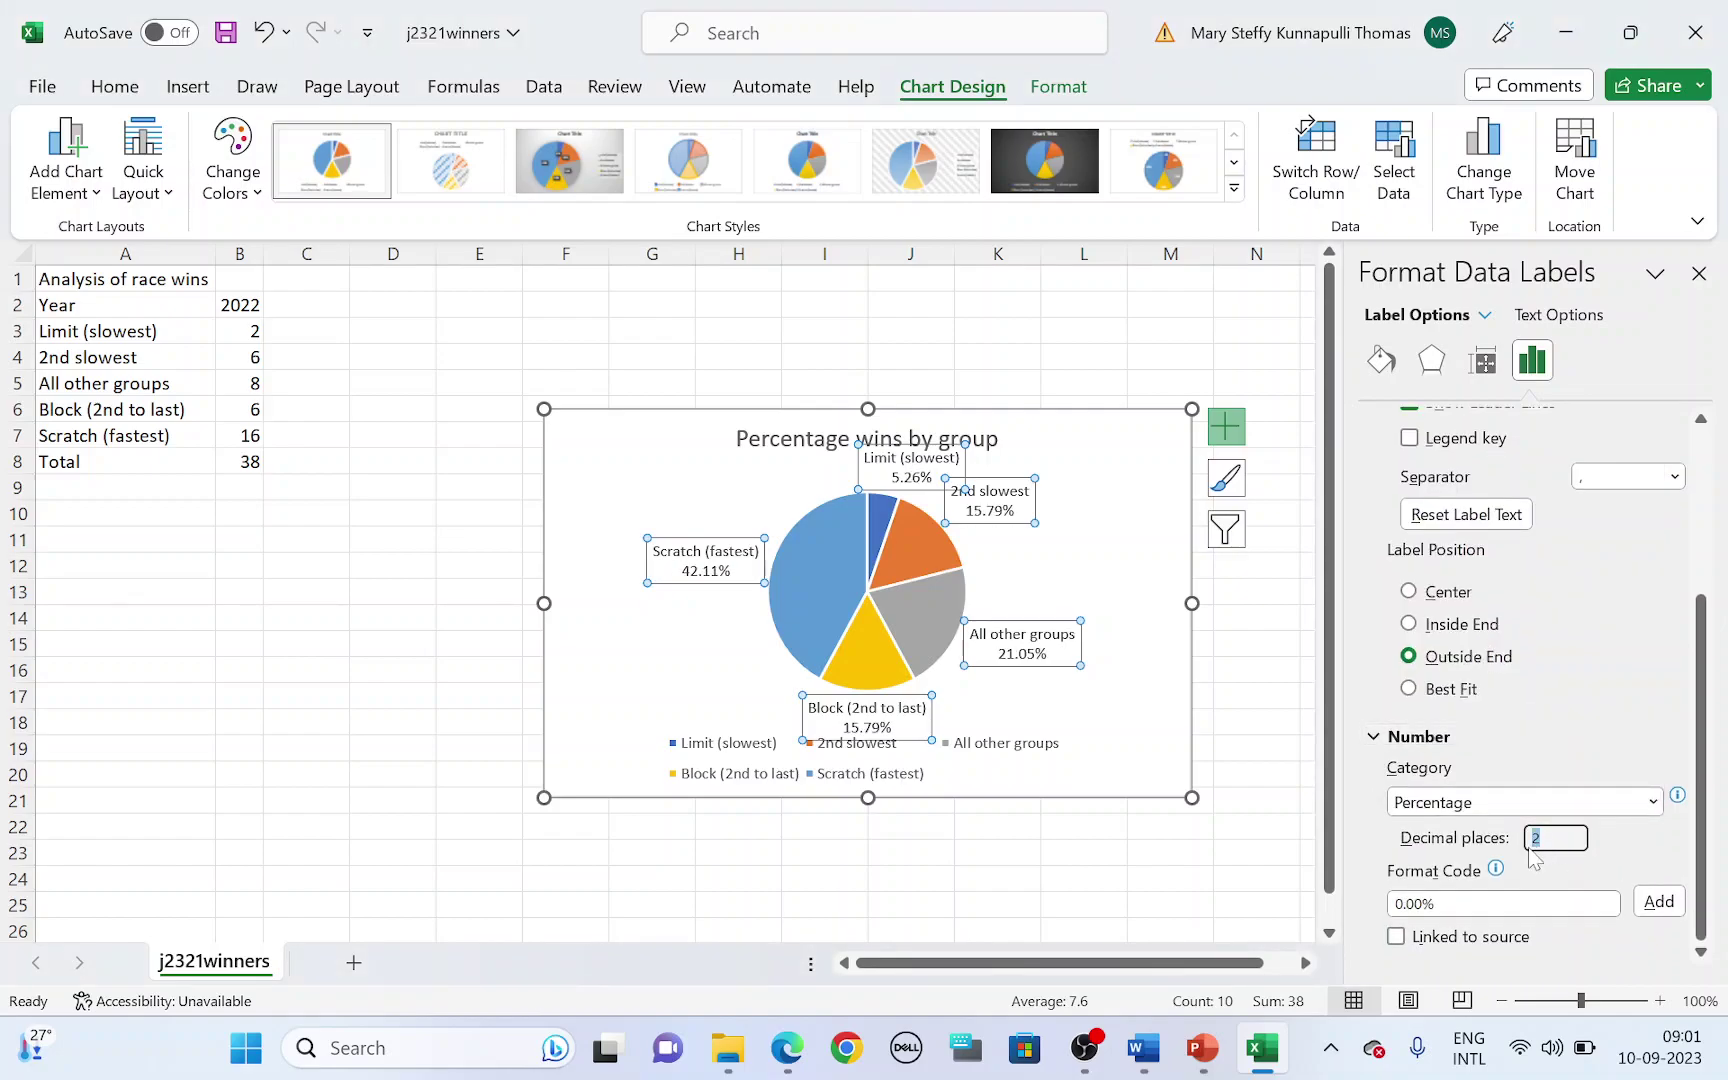
type("1")
left_click(1698, 276)
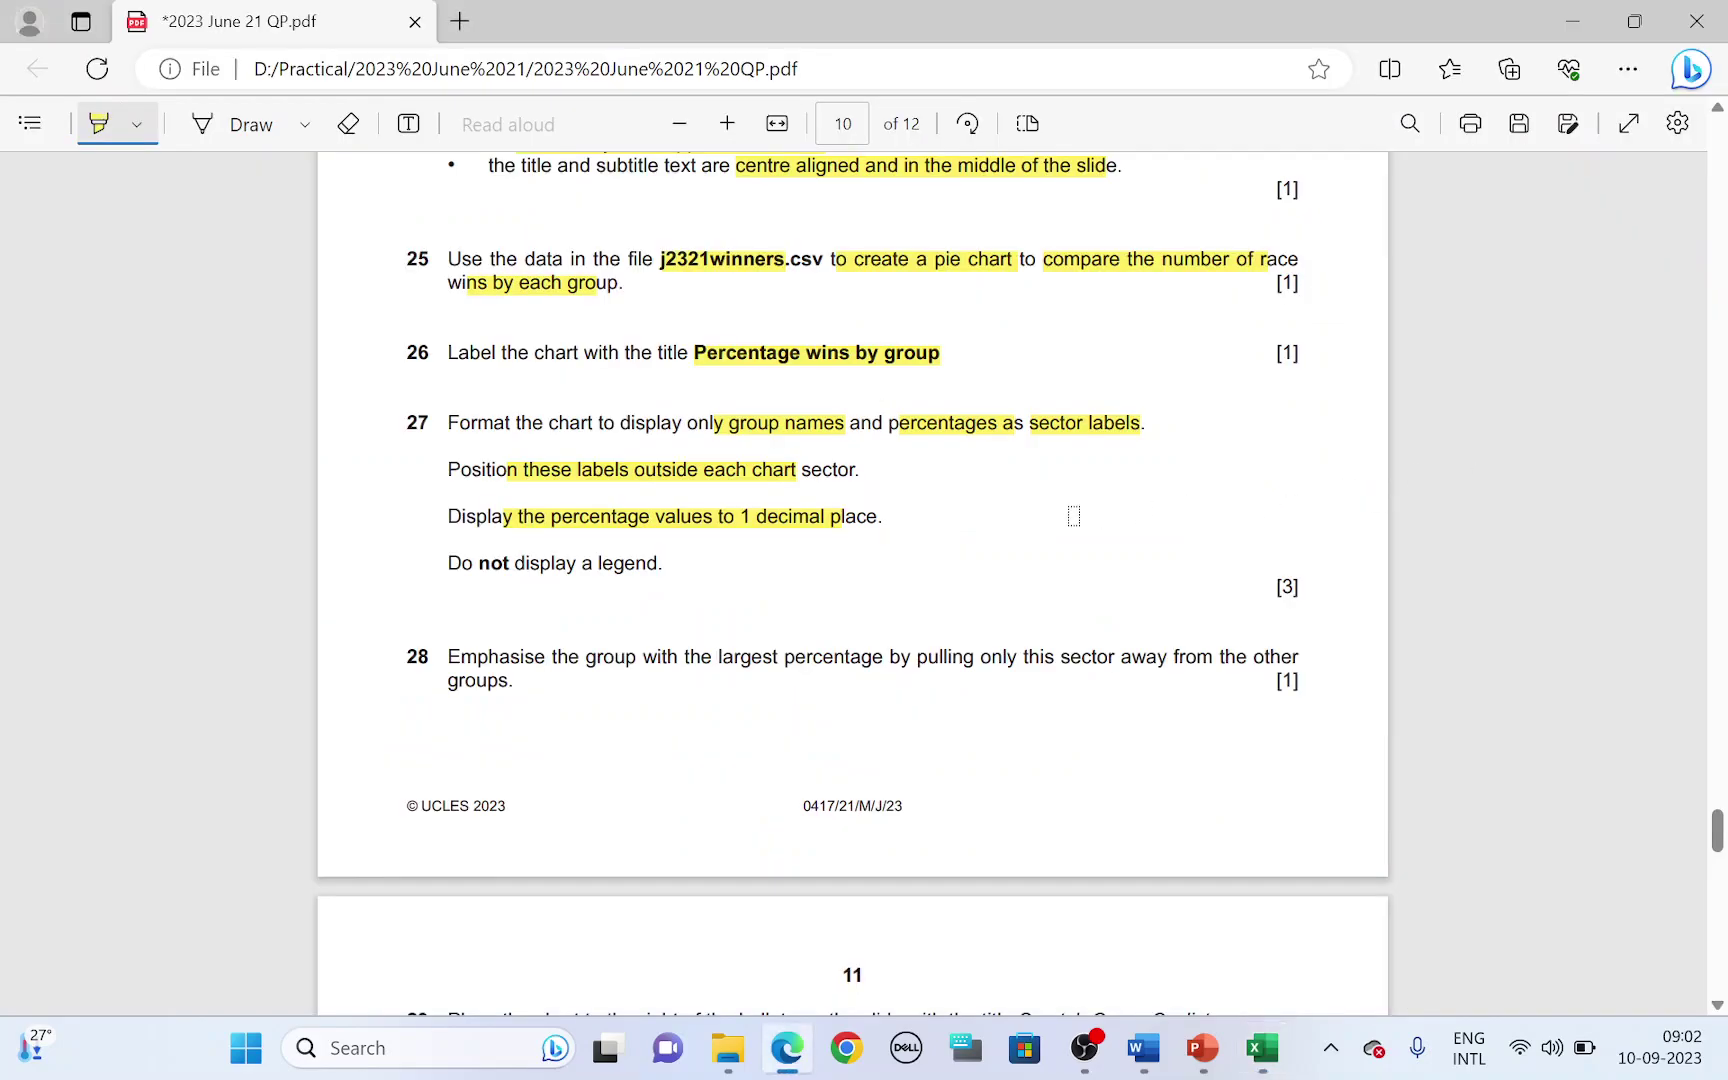
- Remove the legend from the pie chart
left_click_drag(483, 563, 655, 563)
key("alt+Tab")
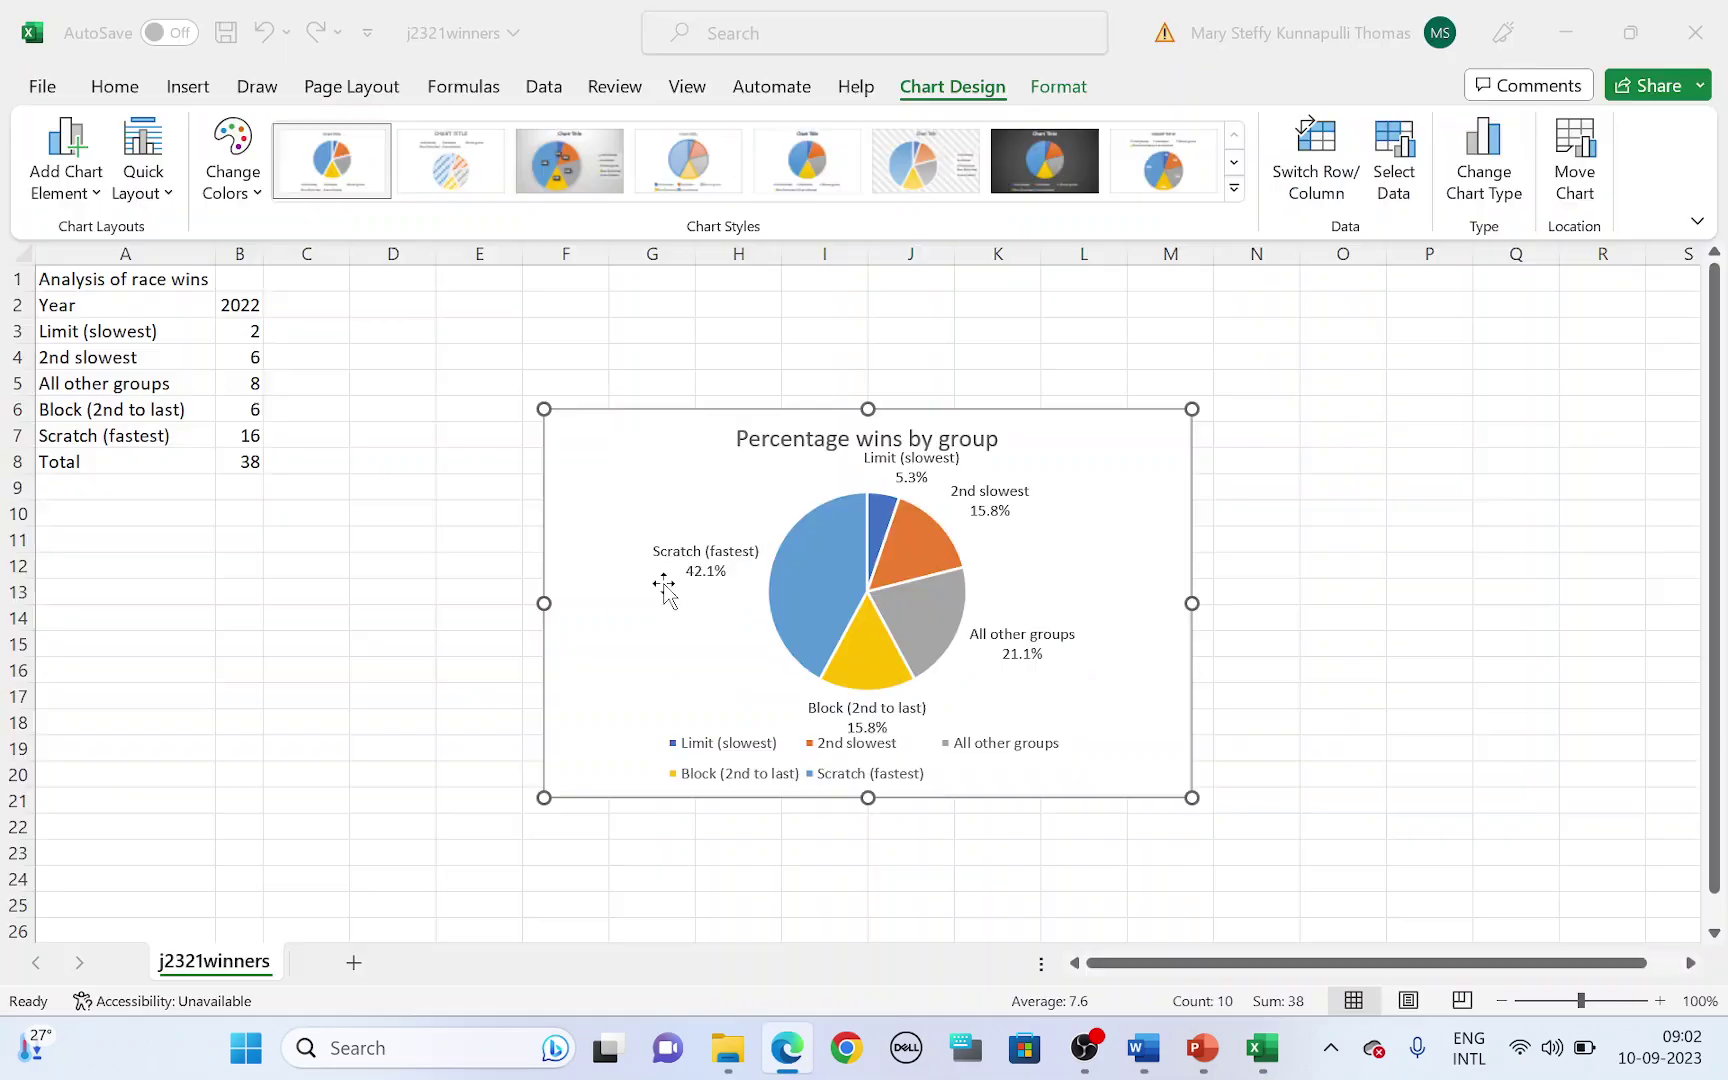
left_click(665, 590)
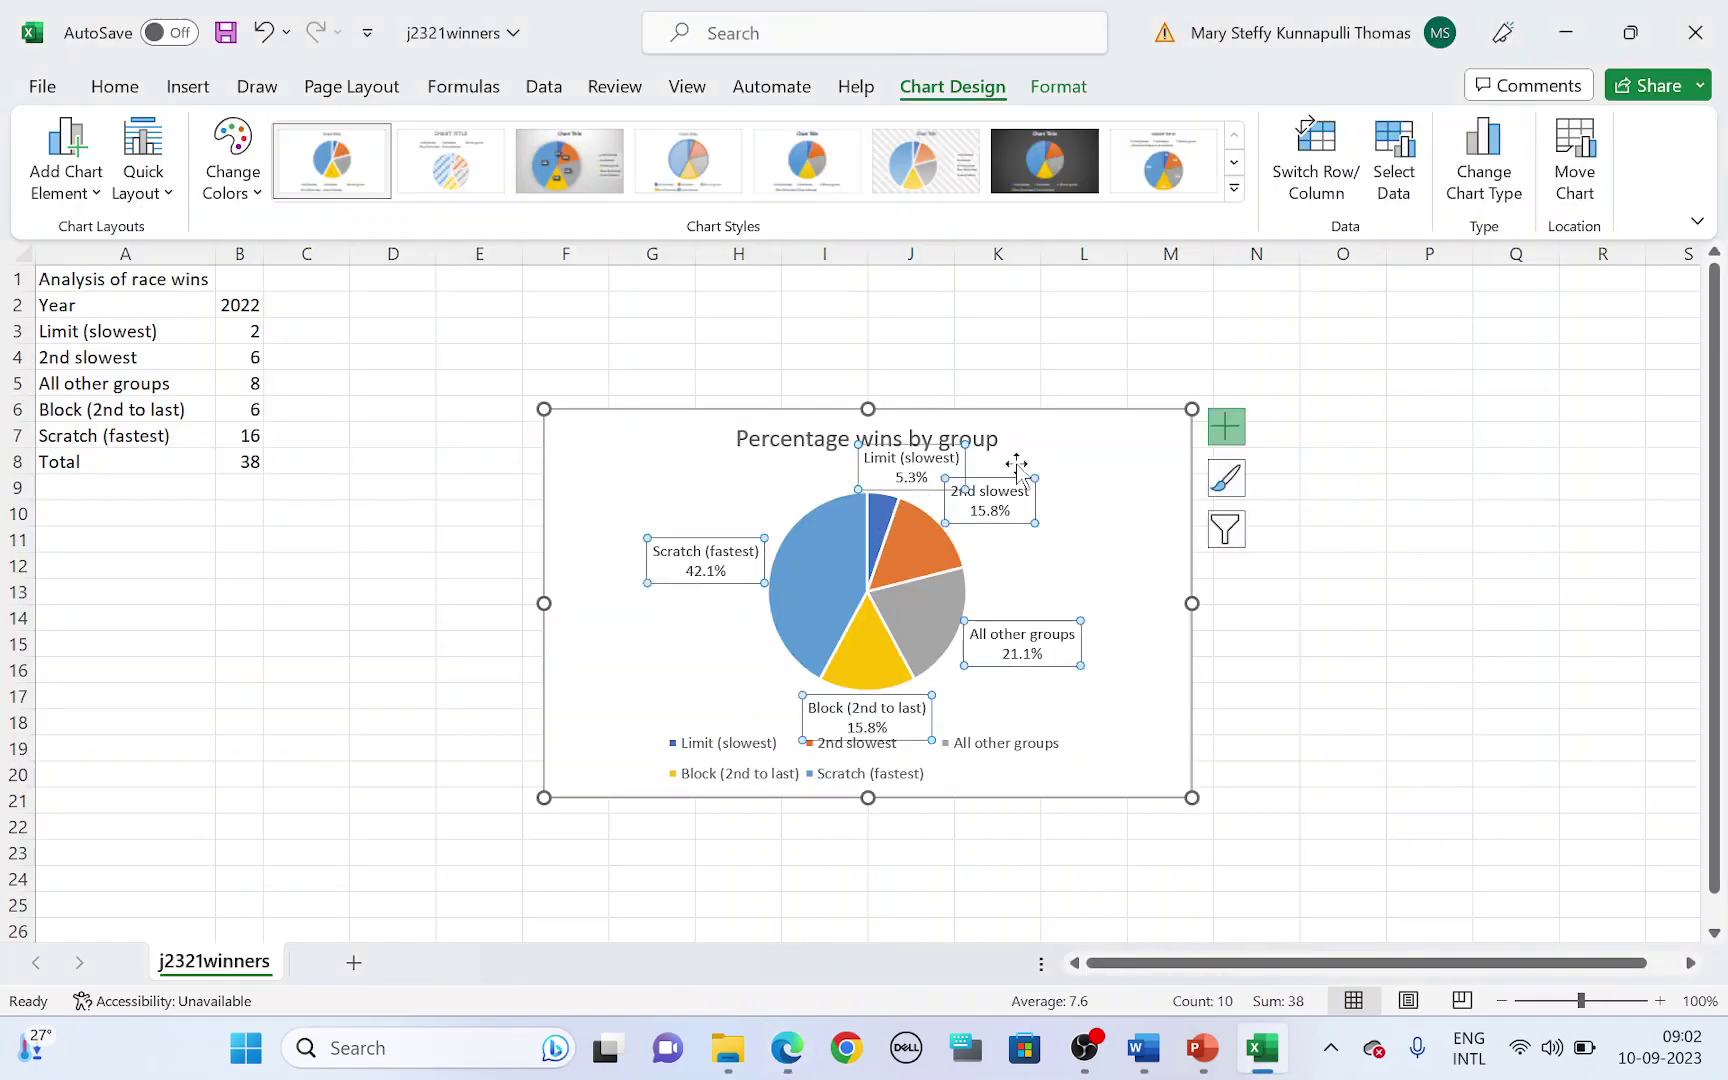
left_click(1228, 427)
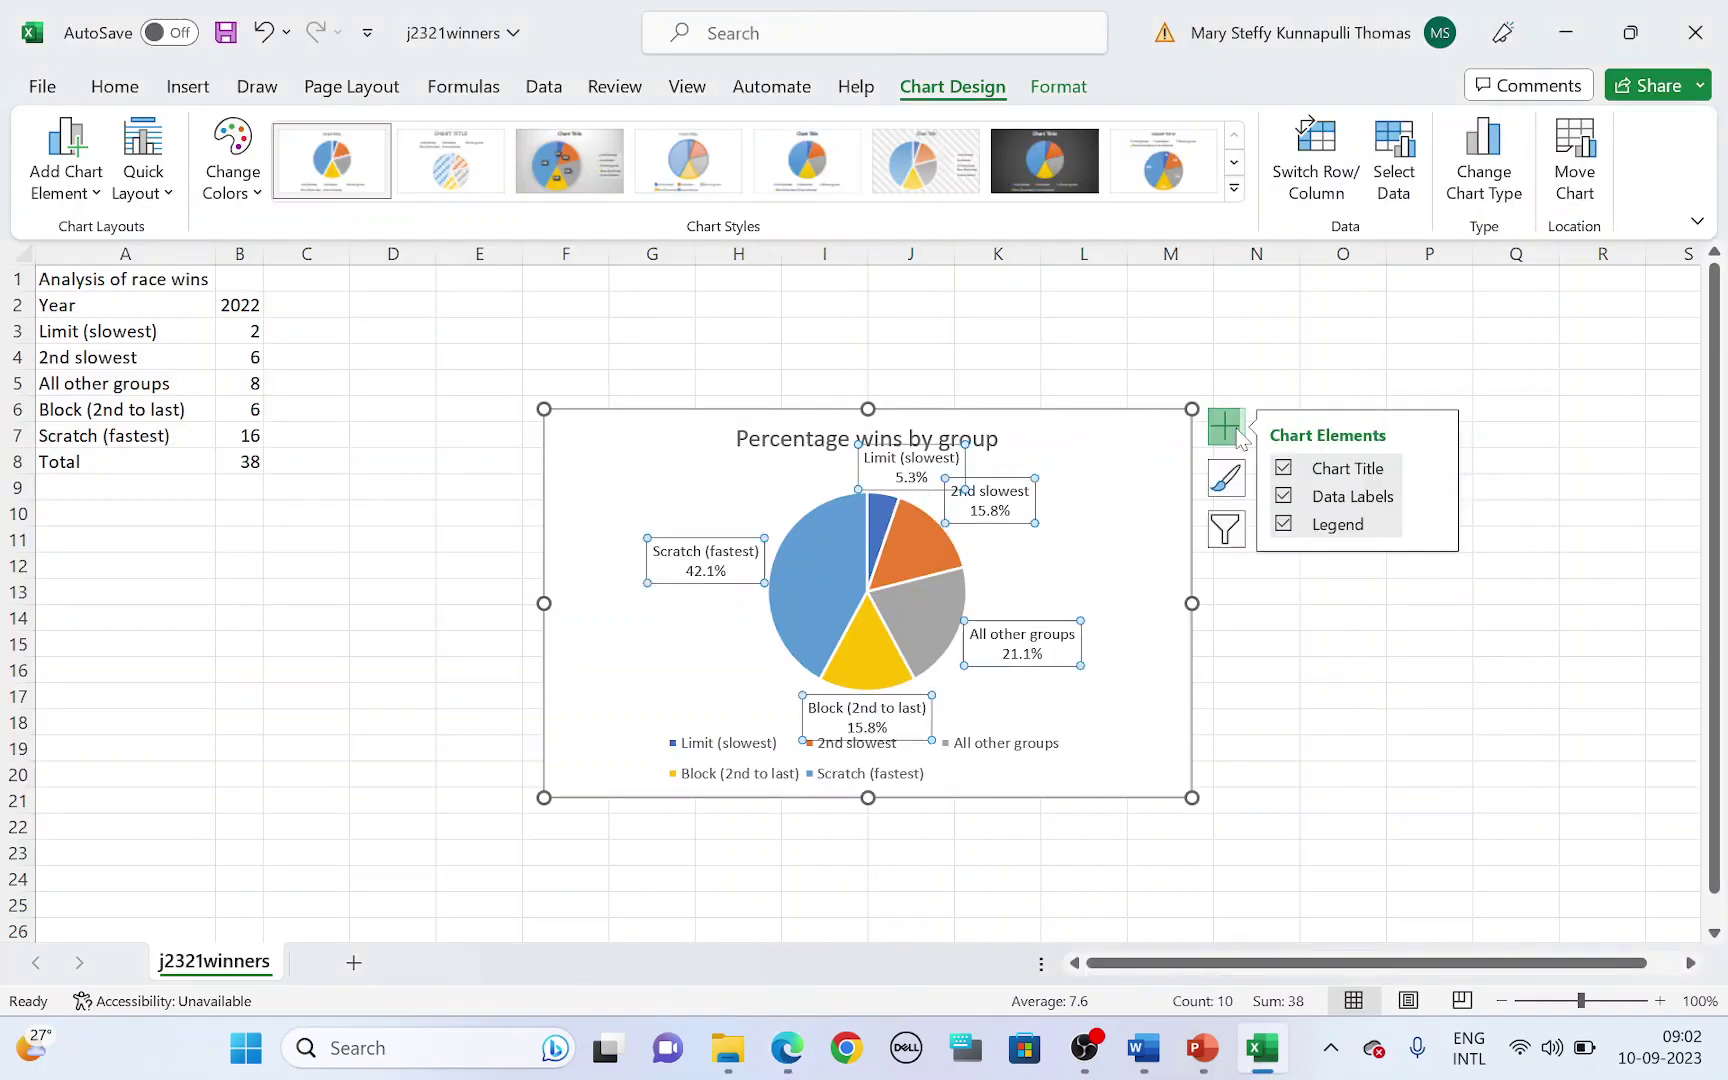
left_click(1284, 524)
left_click(1120, 592)
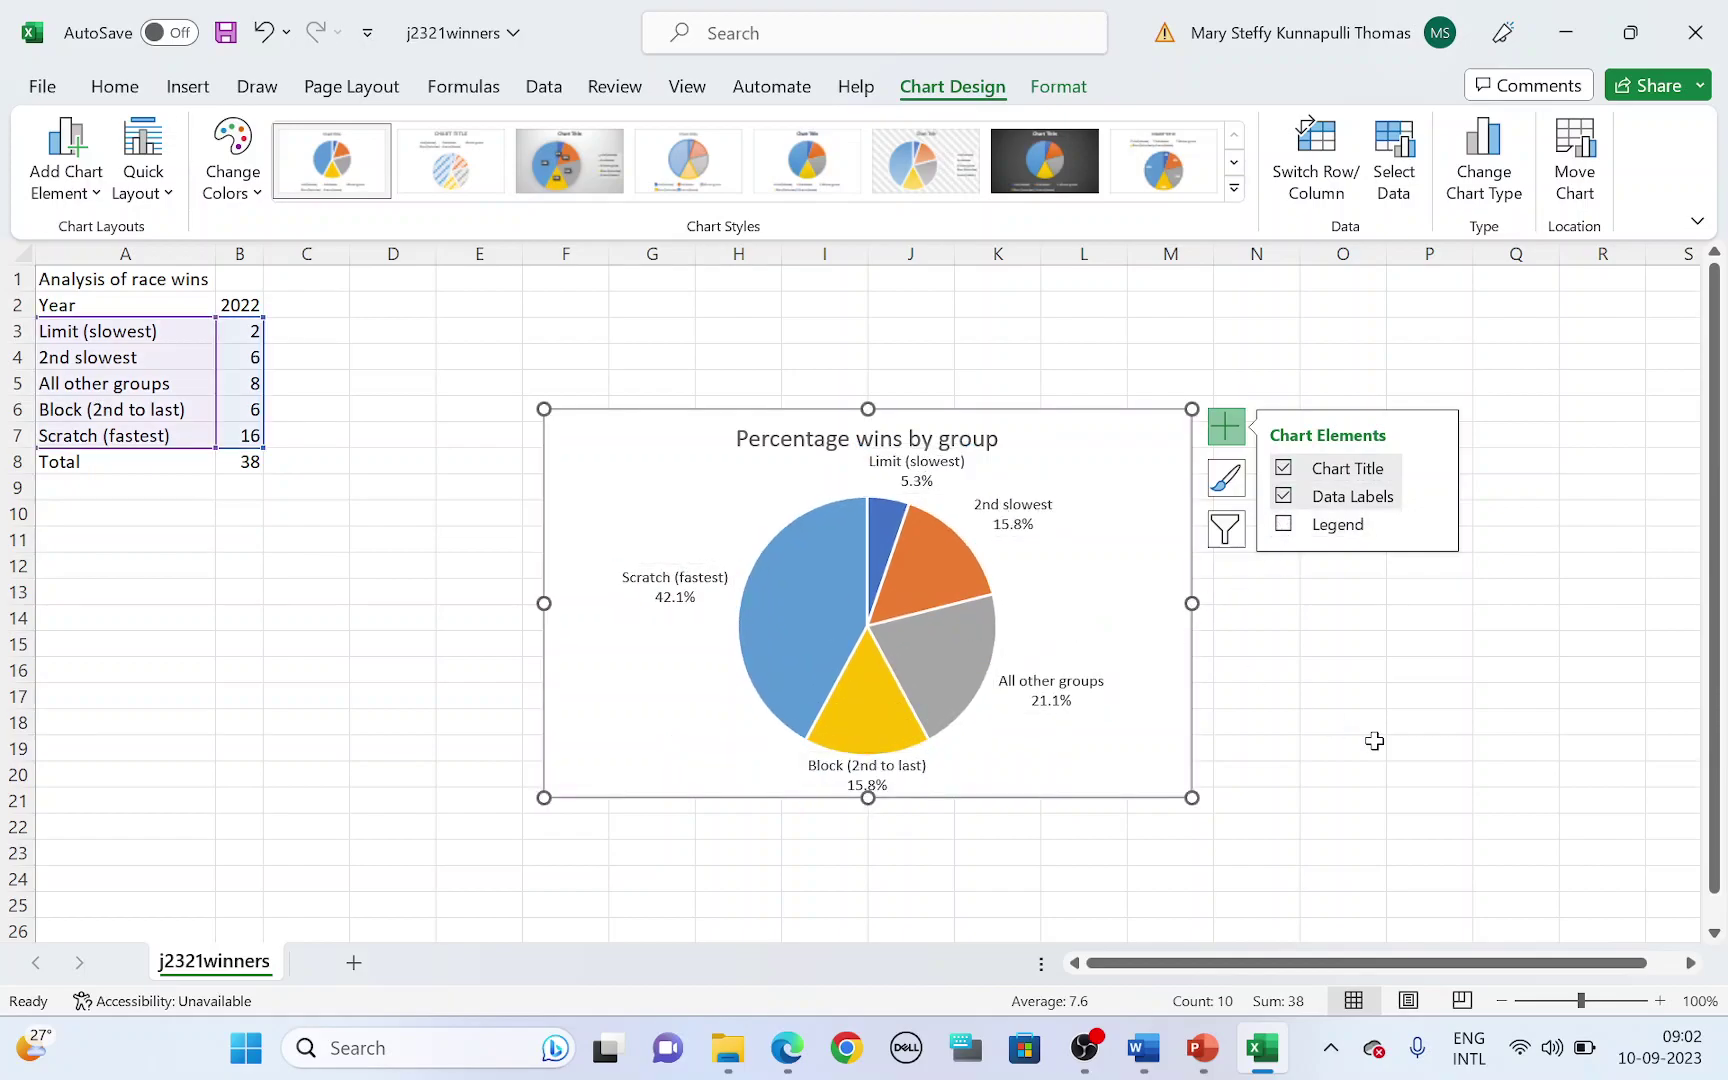
- Pull the Scratch (fastest) 42.1% slice away from the rest of the pie
key("alt+Tab")
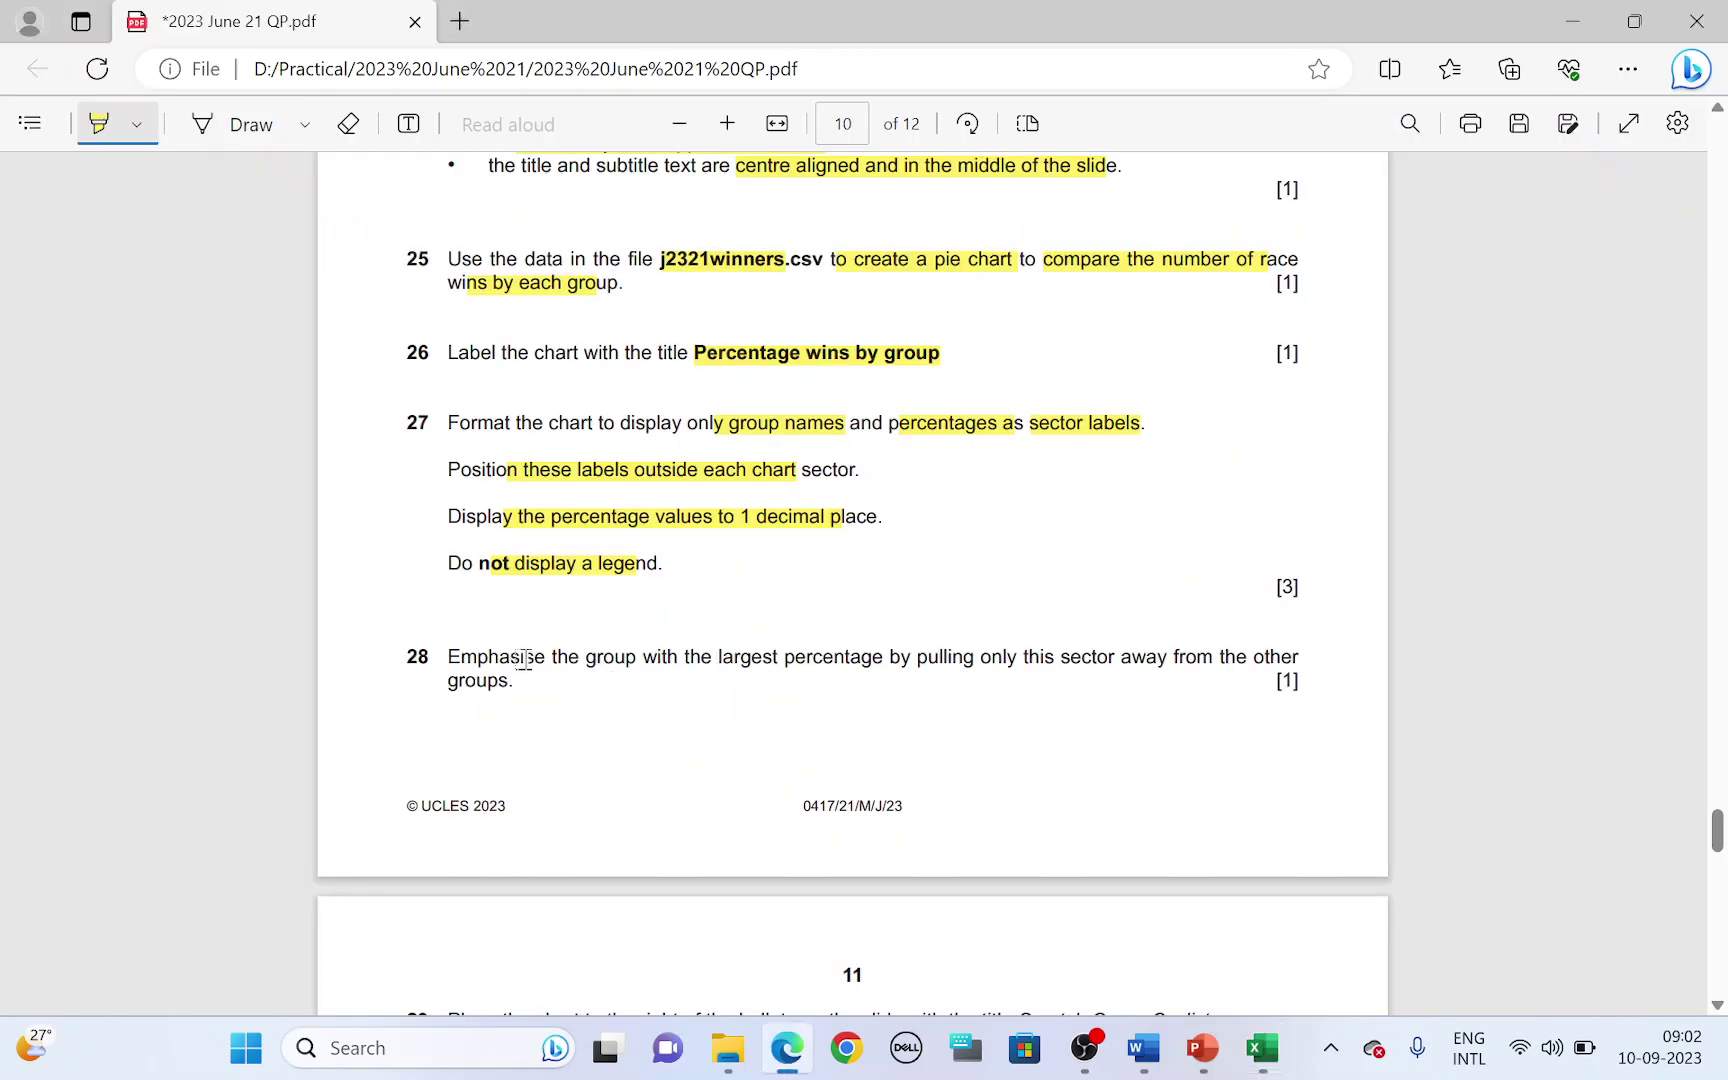
left_click_drag(598, 662, 882, 665)
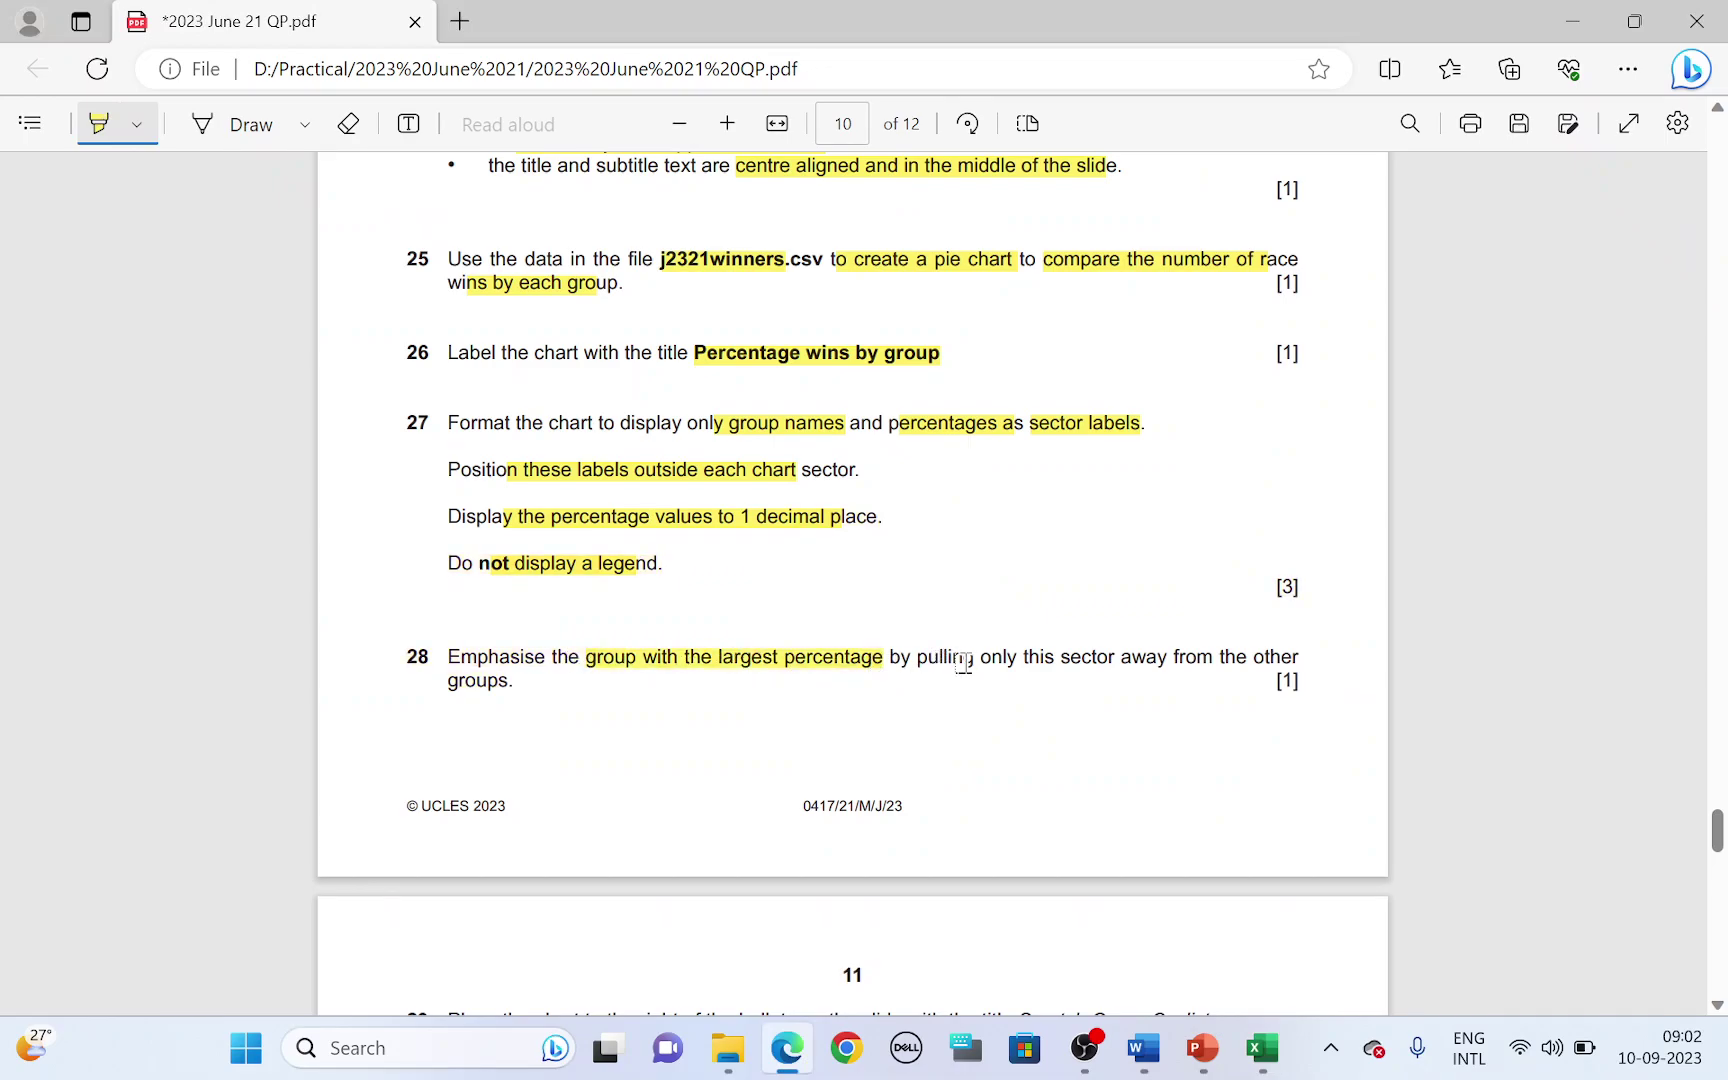
left_click_drag(997, 663, 1167, 665)
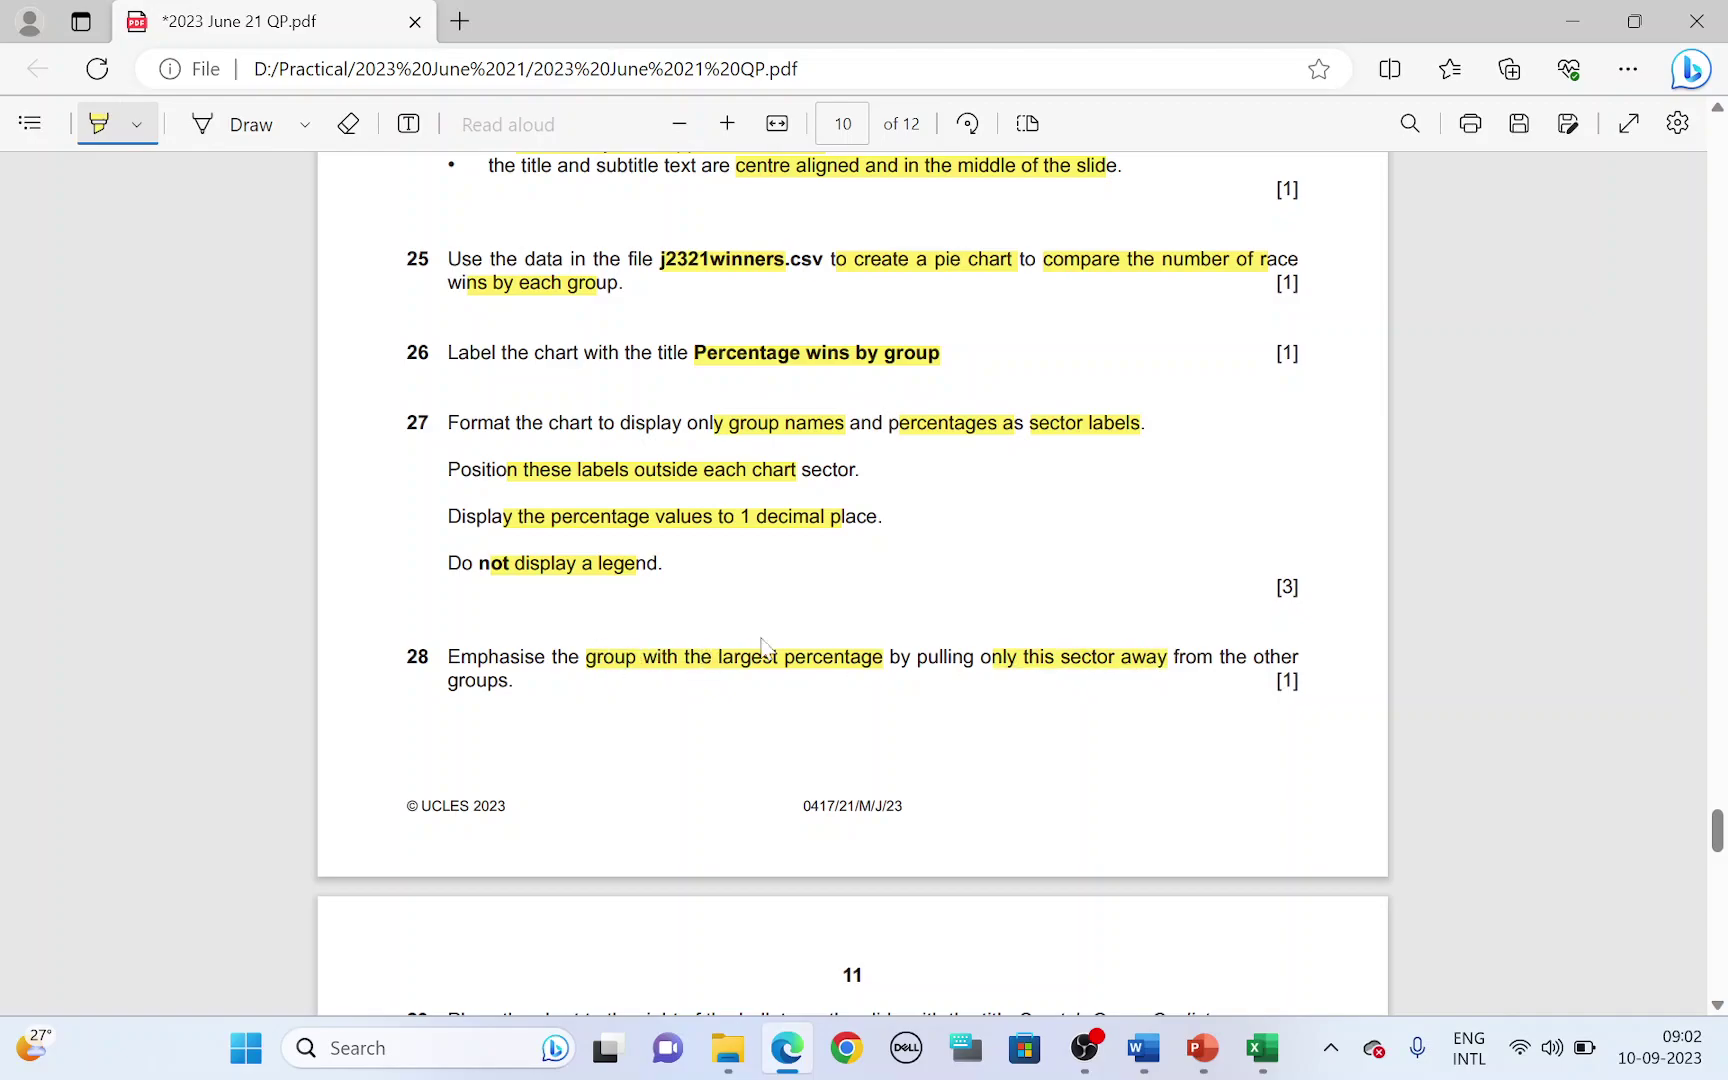
key("alt+Tab")
left_click(793, 600)
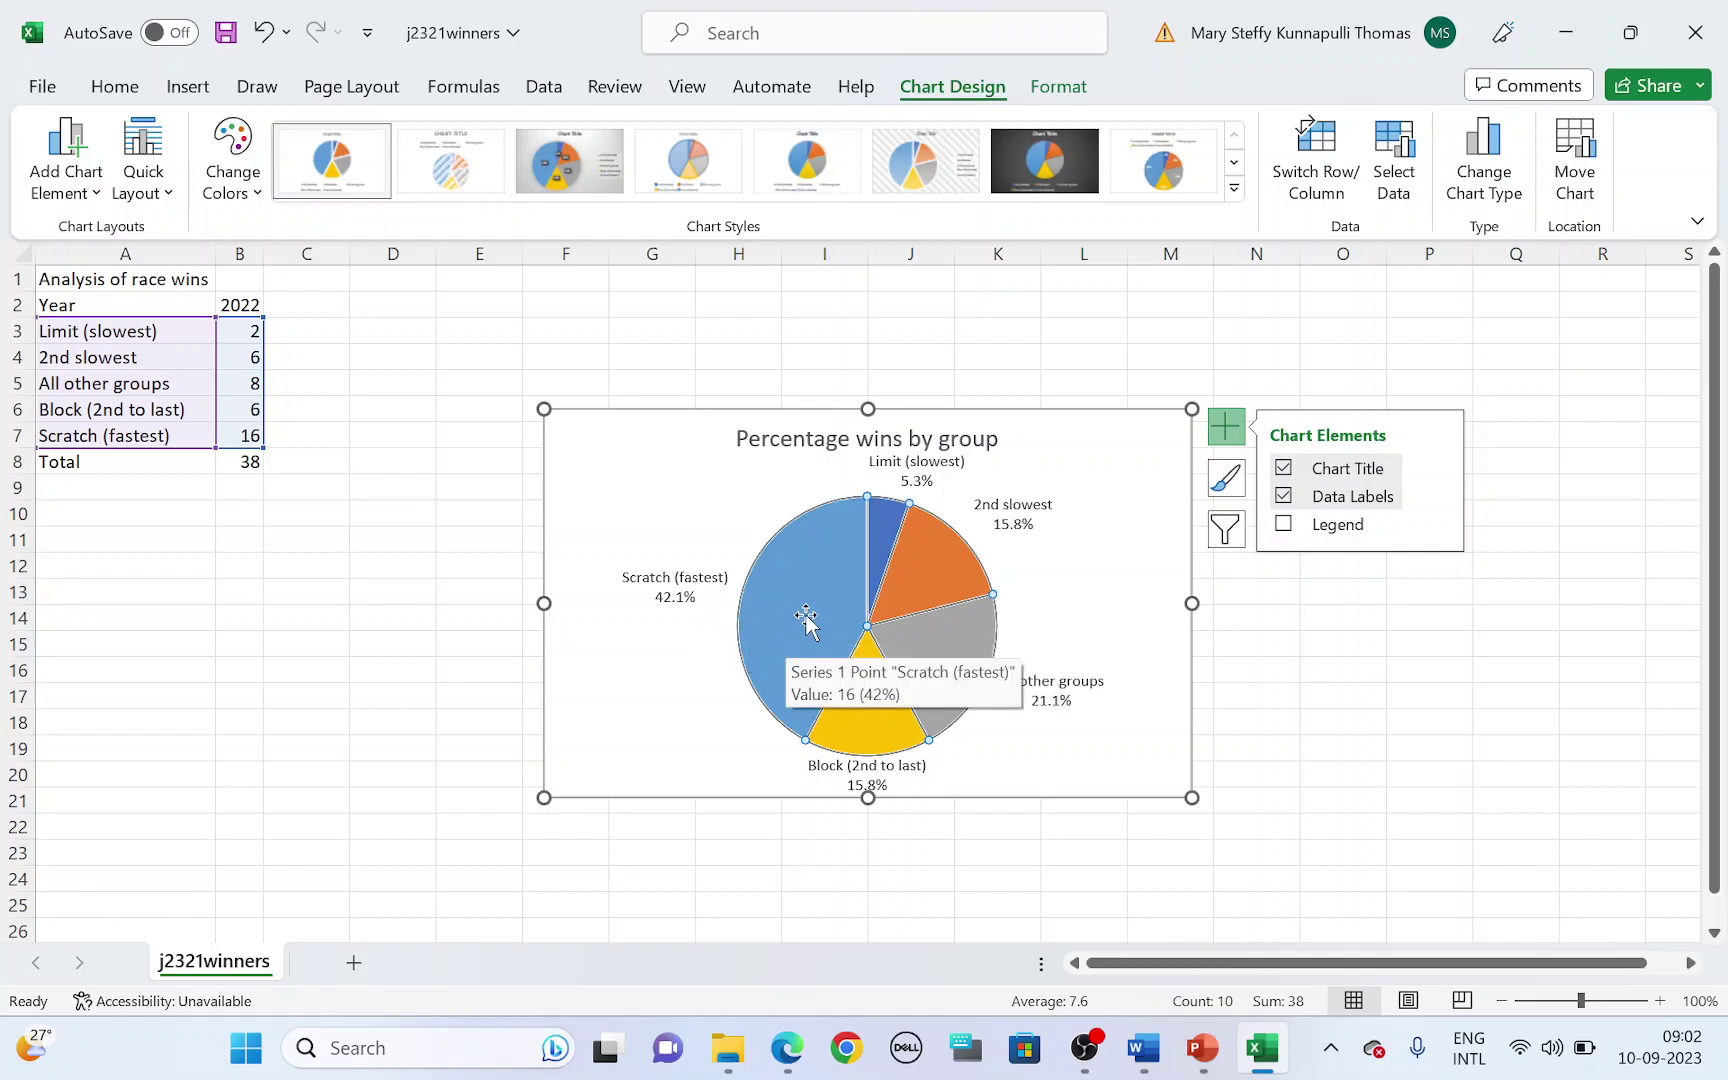
left_click(805, 615)
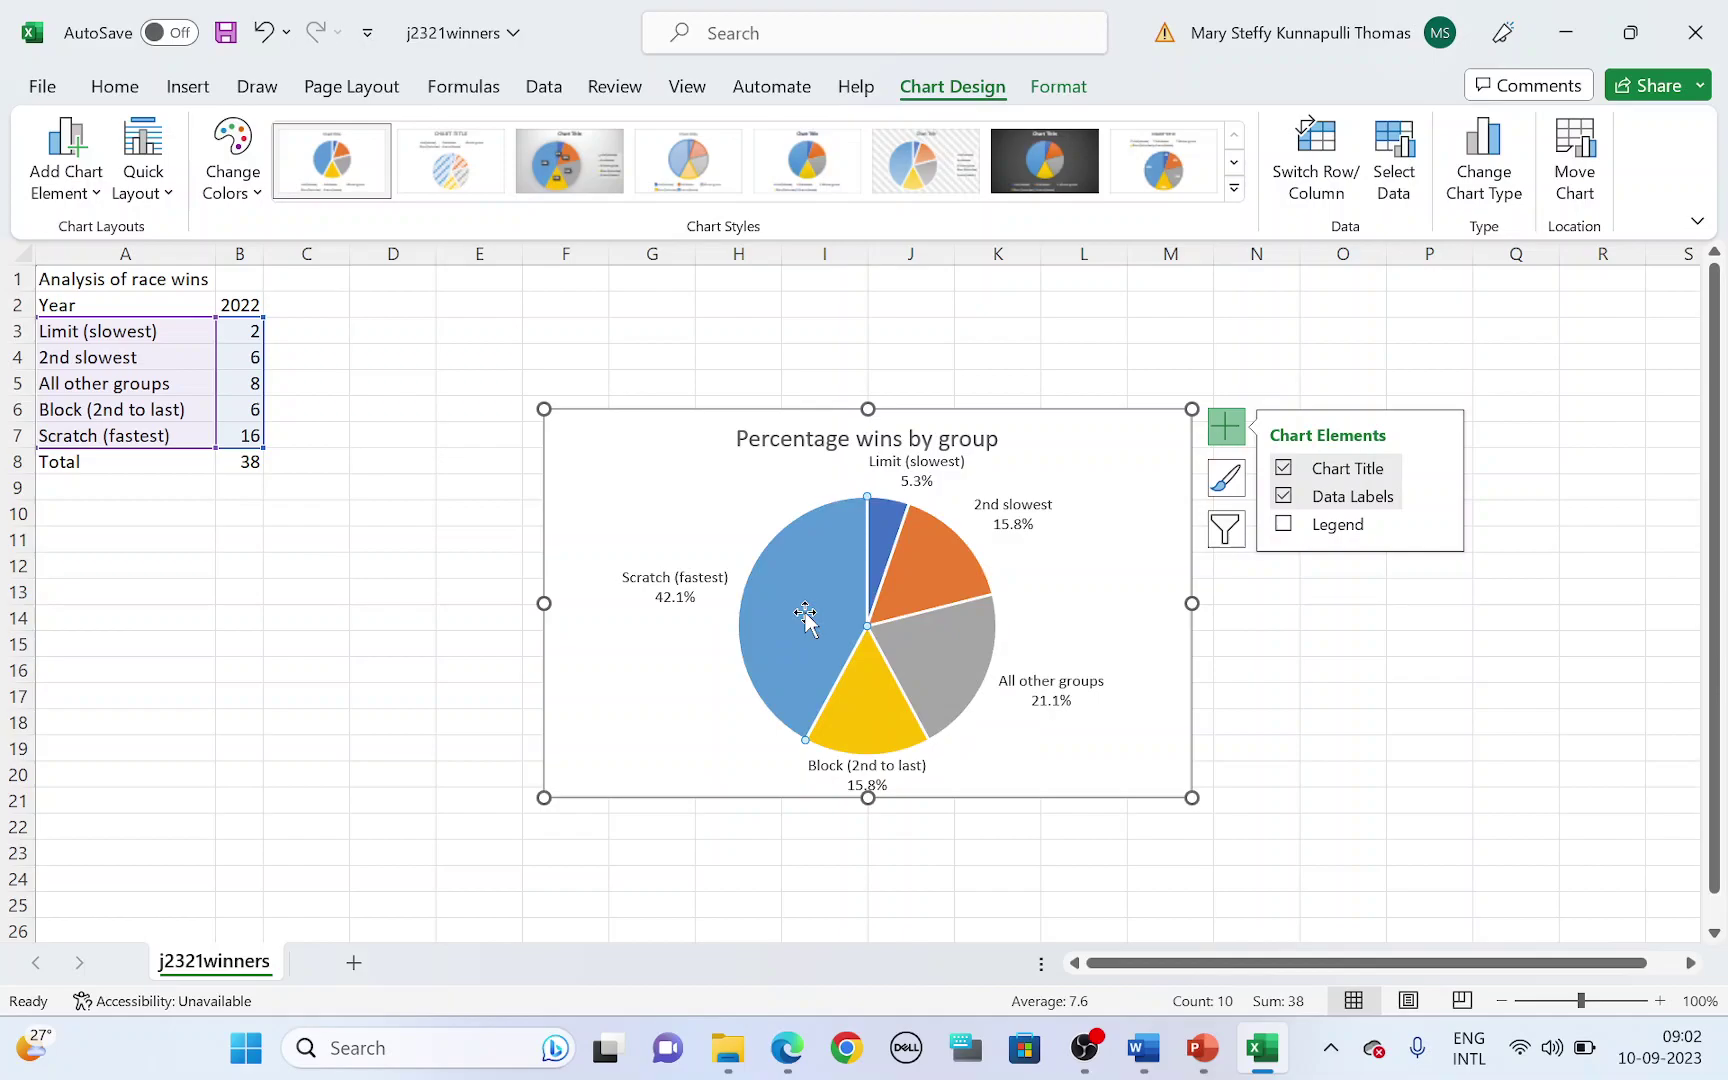
mouse_move(810, 618)
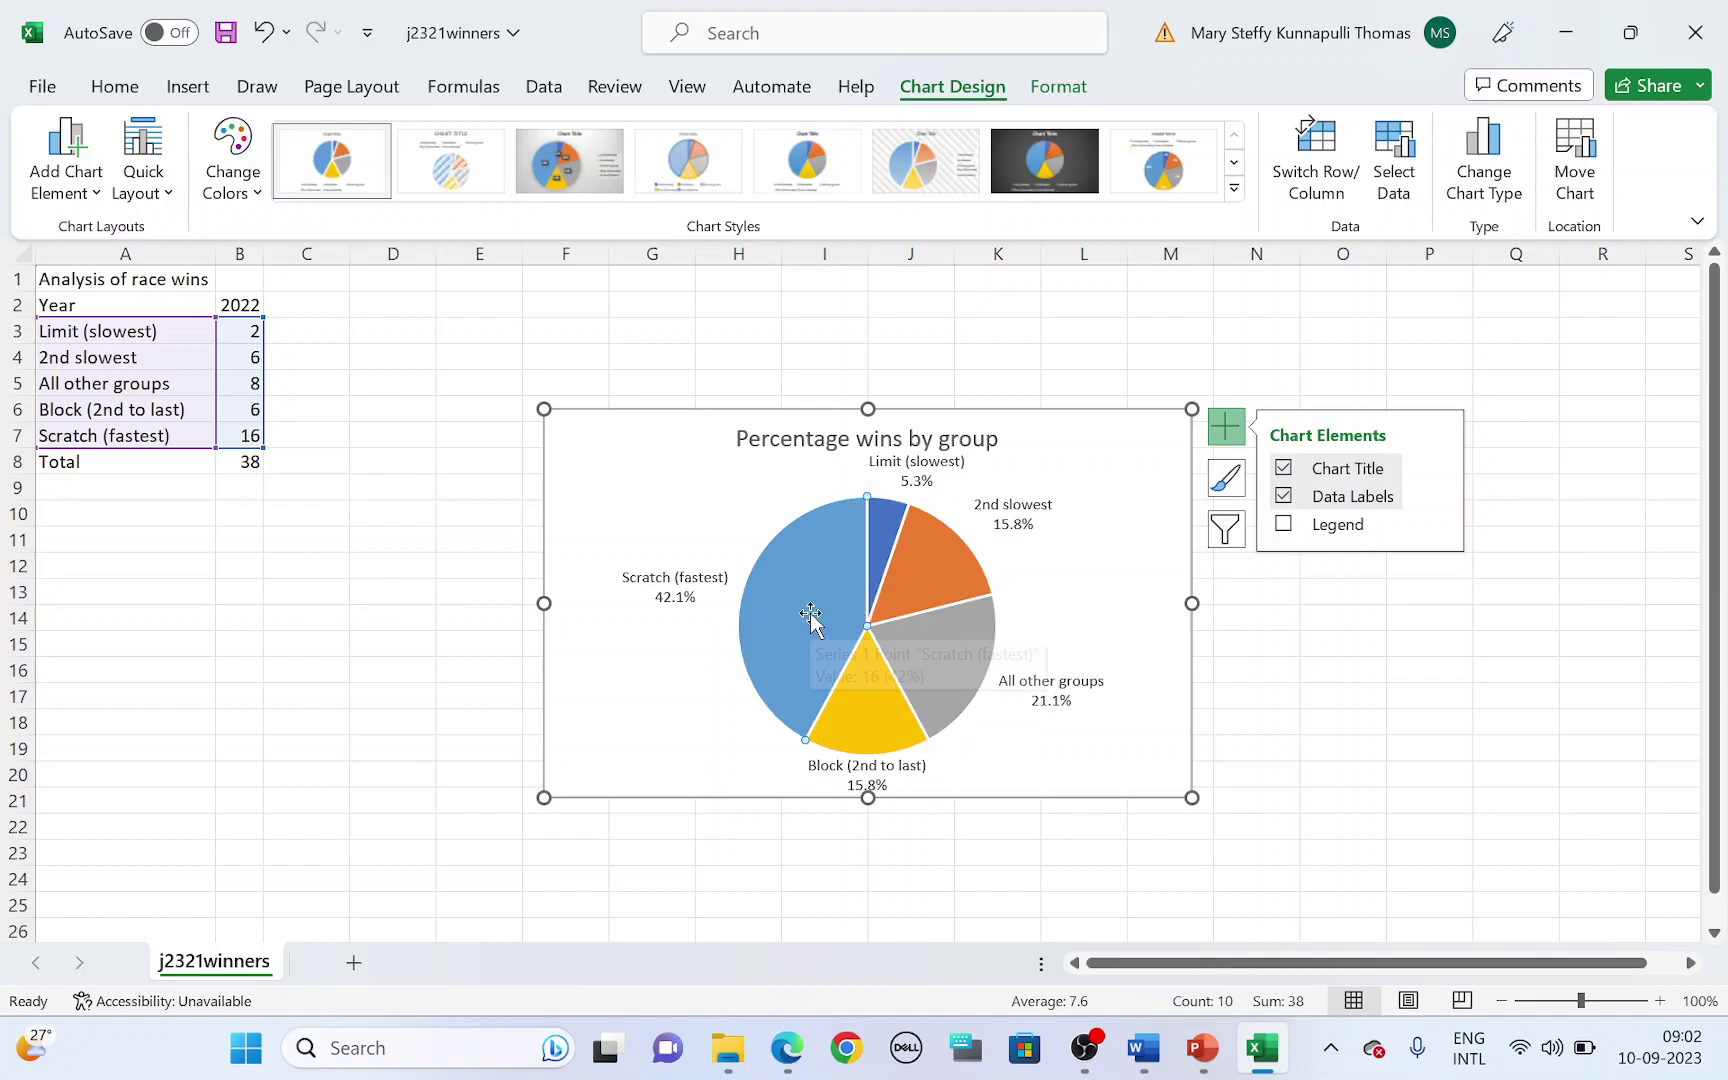
left_click_drag(805, 608, 789, 596)
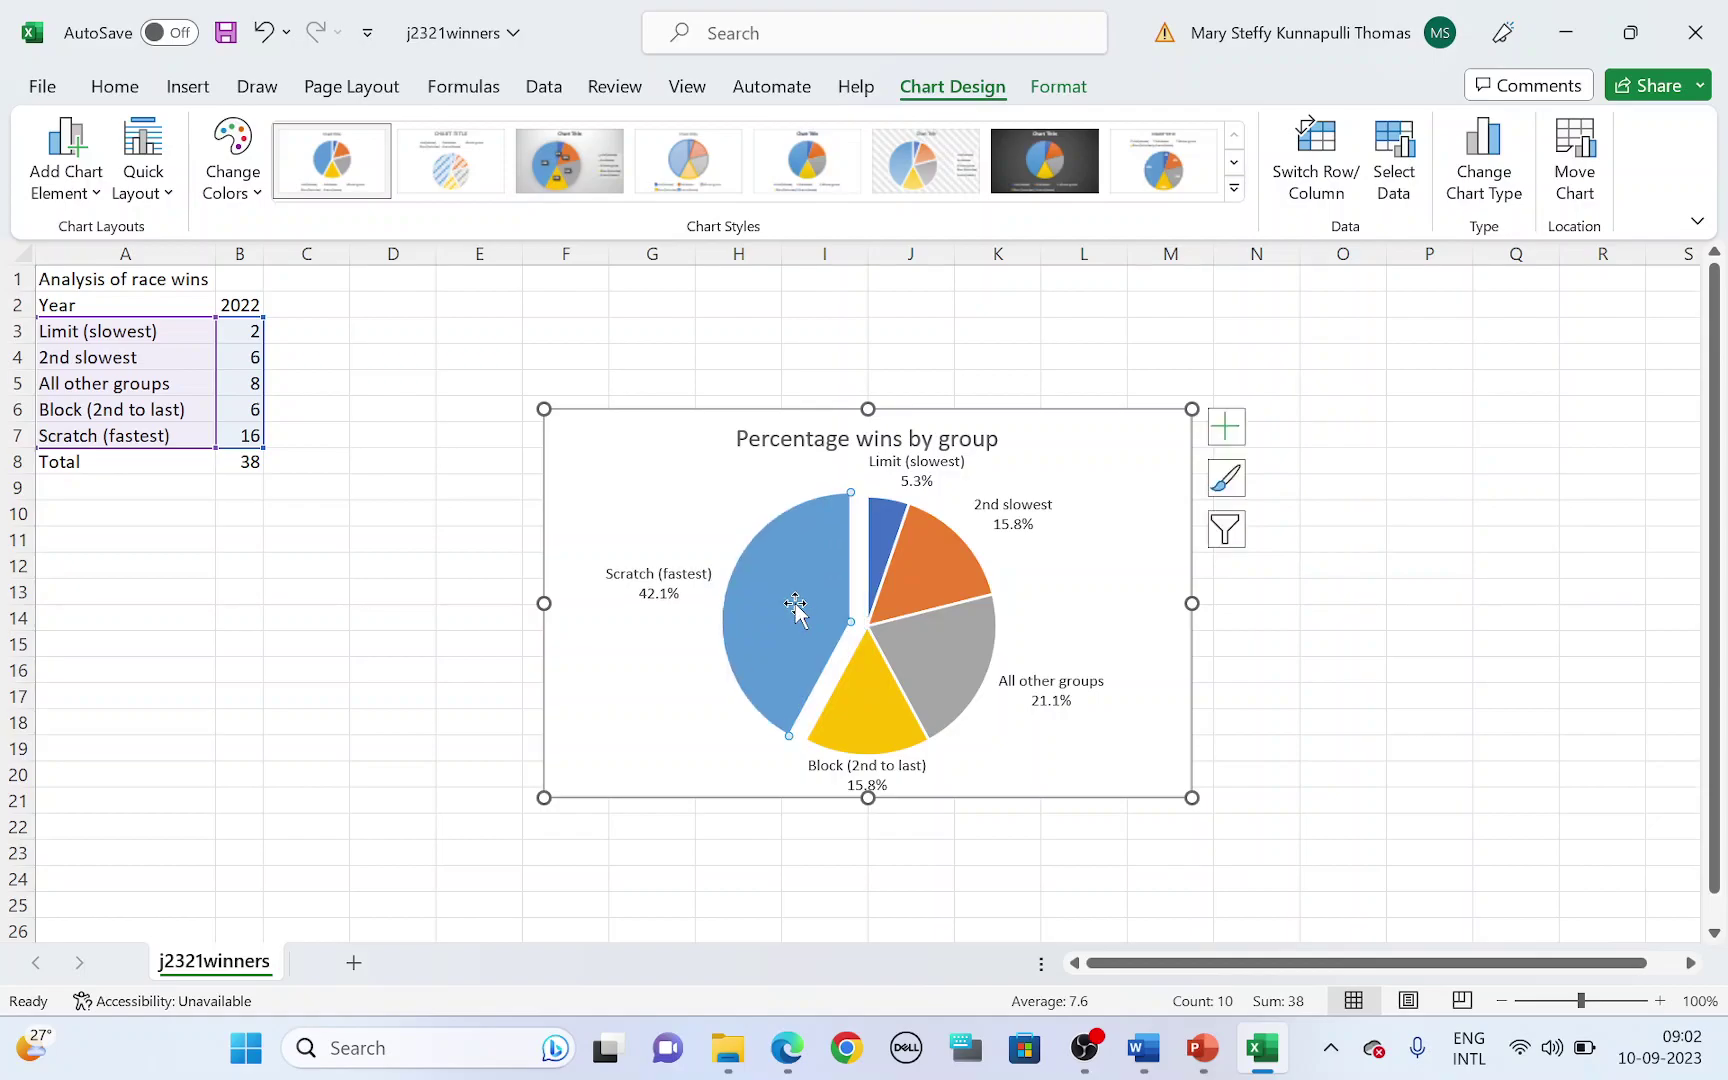
left_click(1138, 581)
- Check the question paper, then open and dismiss the chart's right-click menu
key("alt+Tab")
scroll(1072, 617, "down", 5)
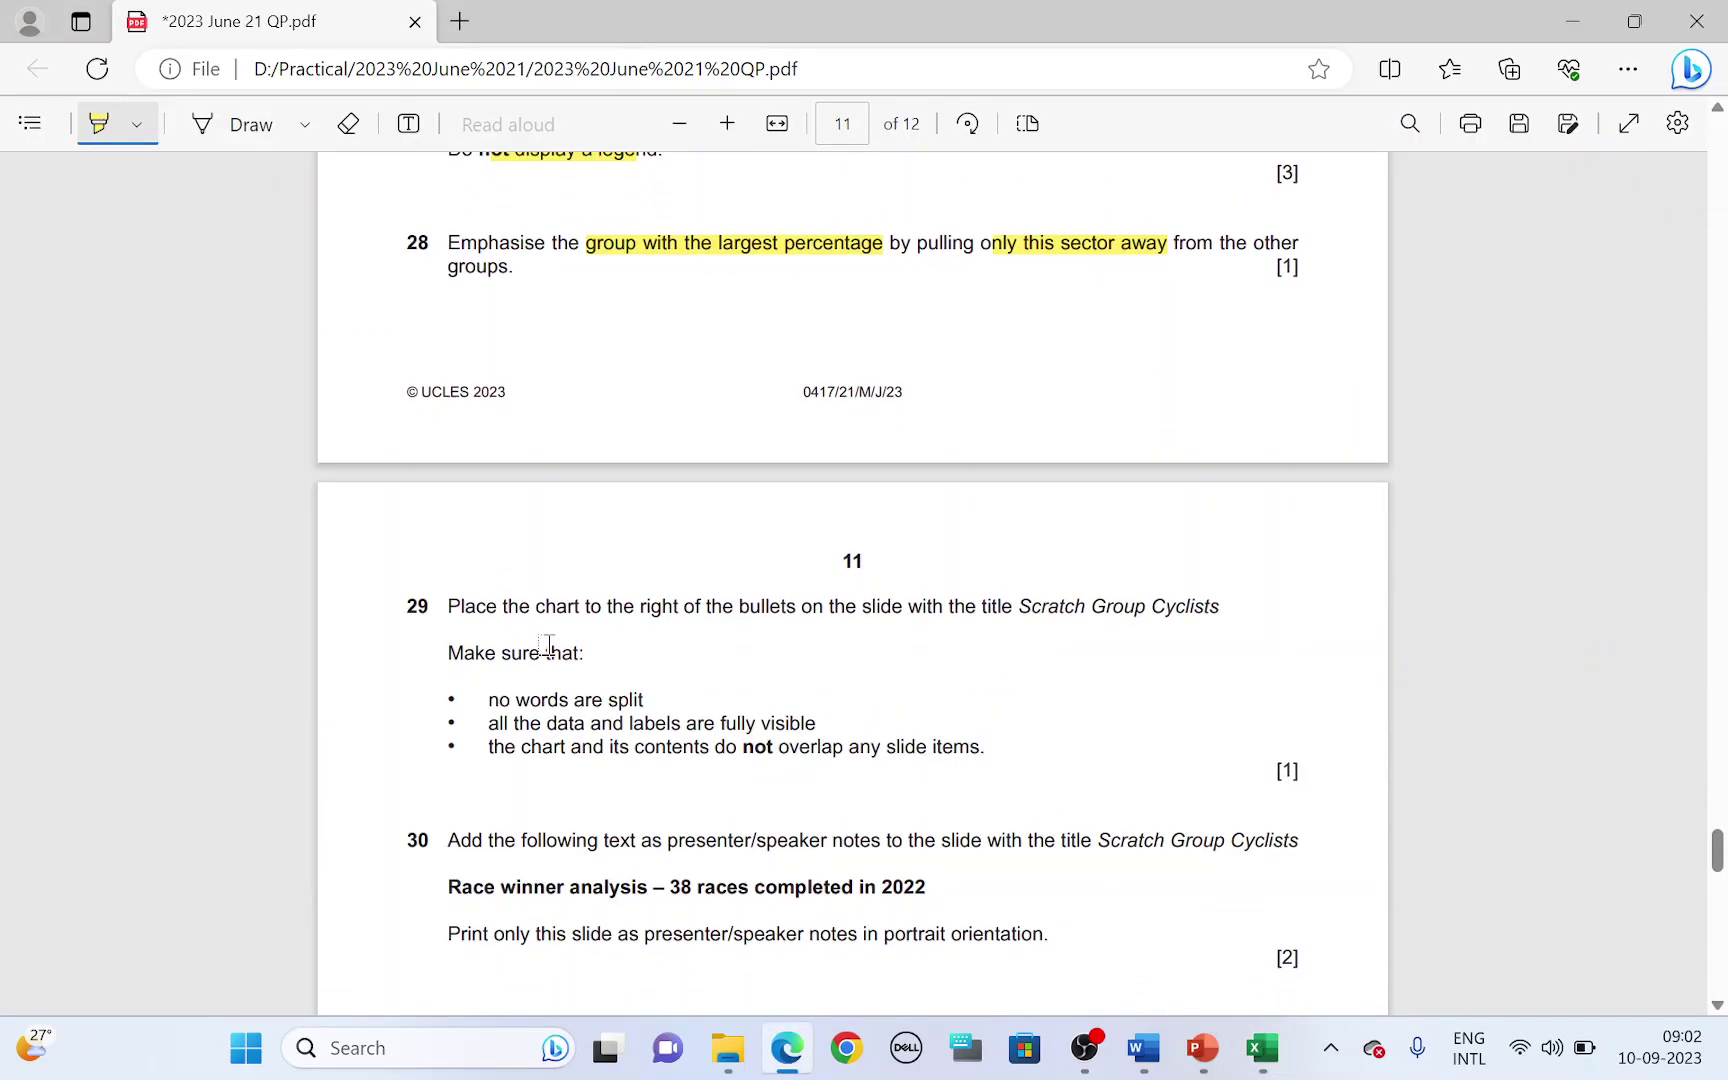
key("alt+Tab")
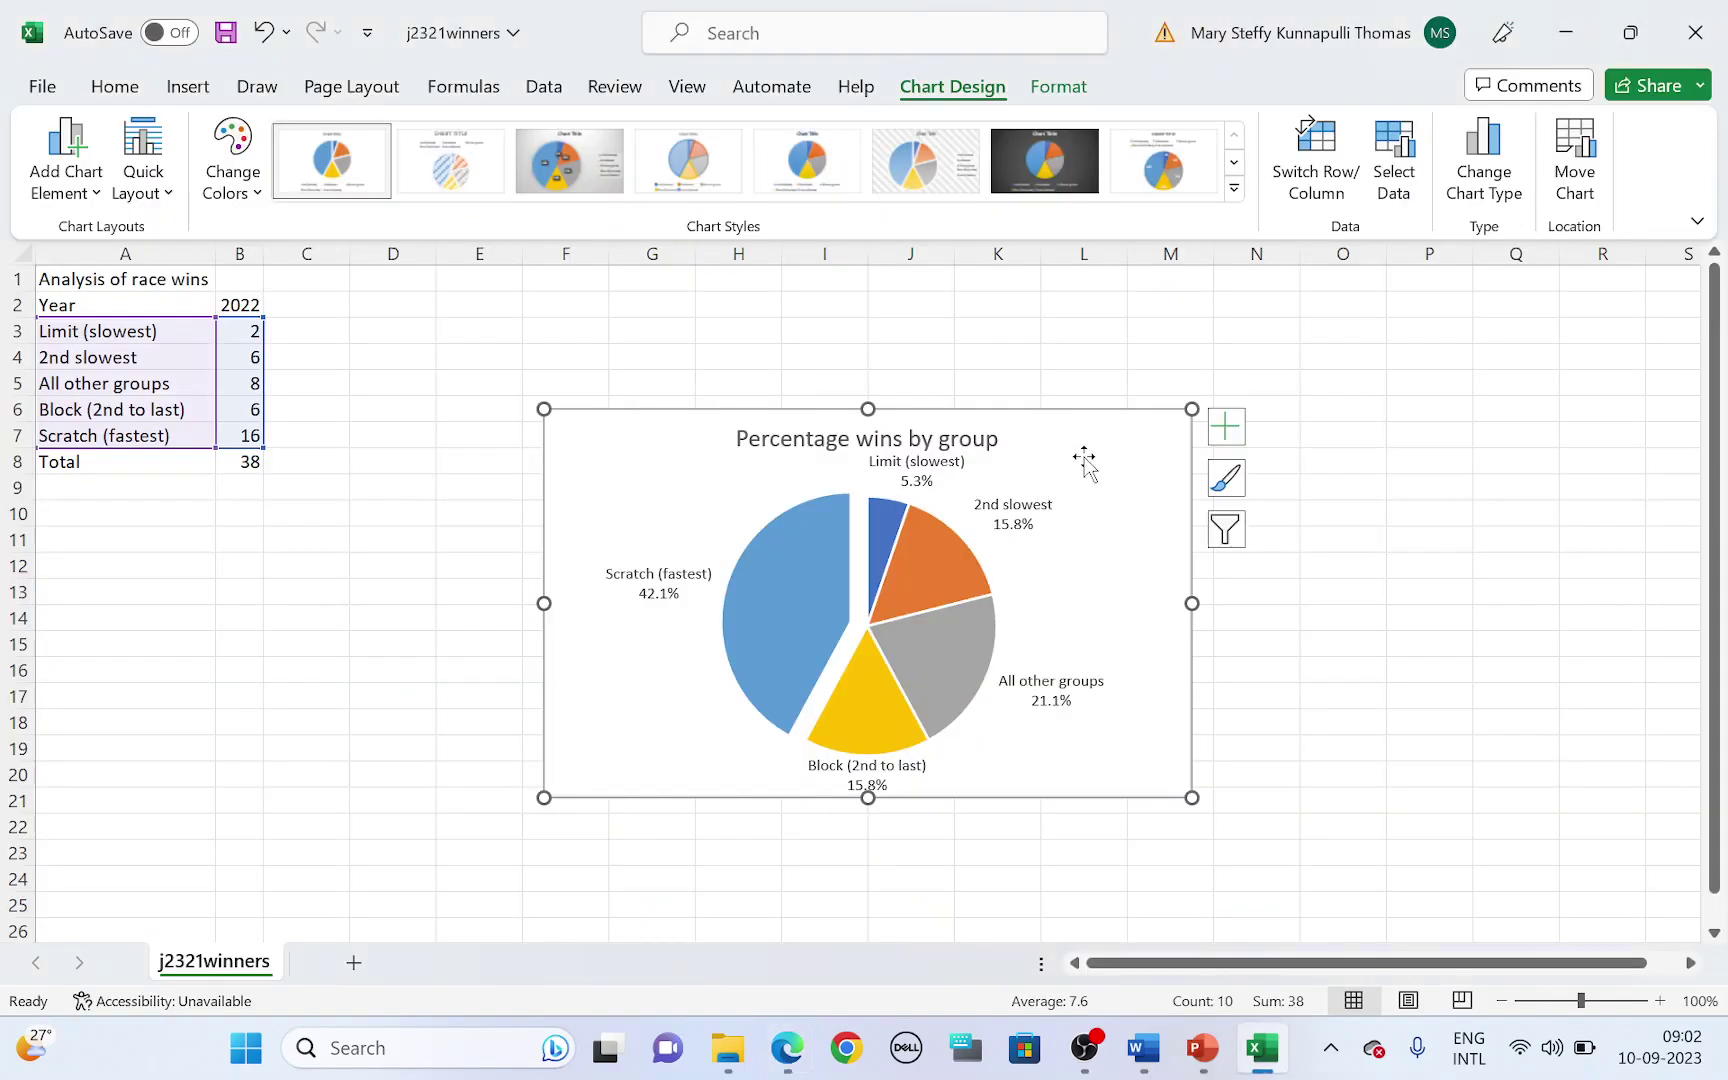
right_click(1111, 436)
key("Escape")
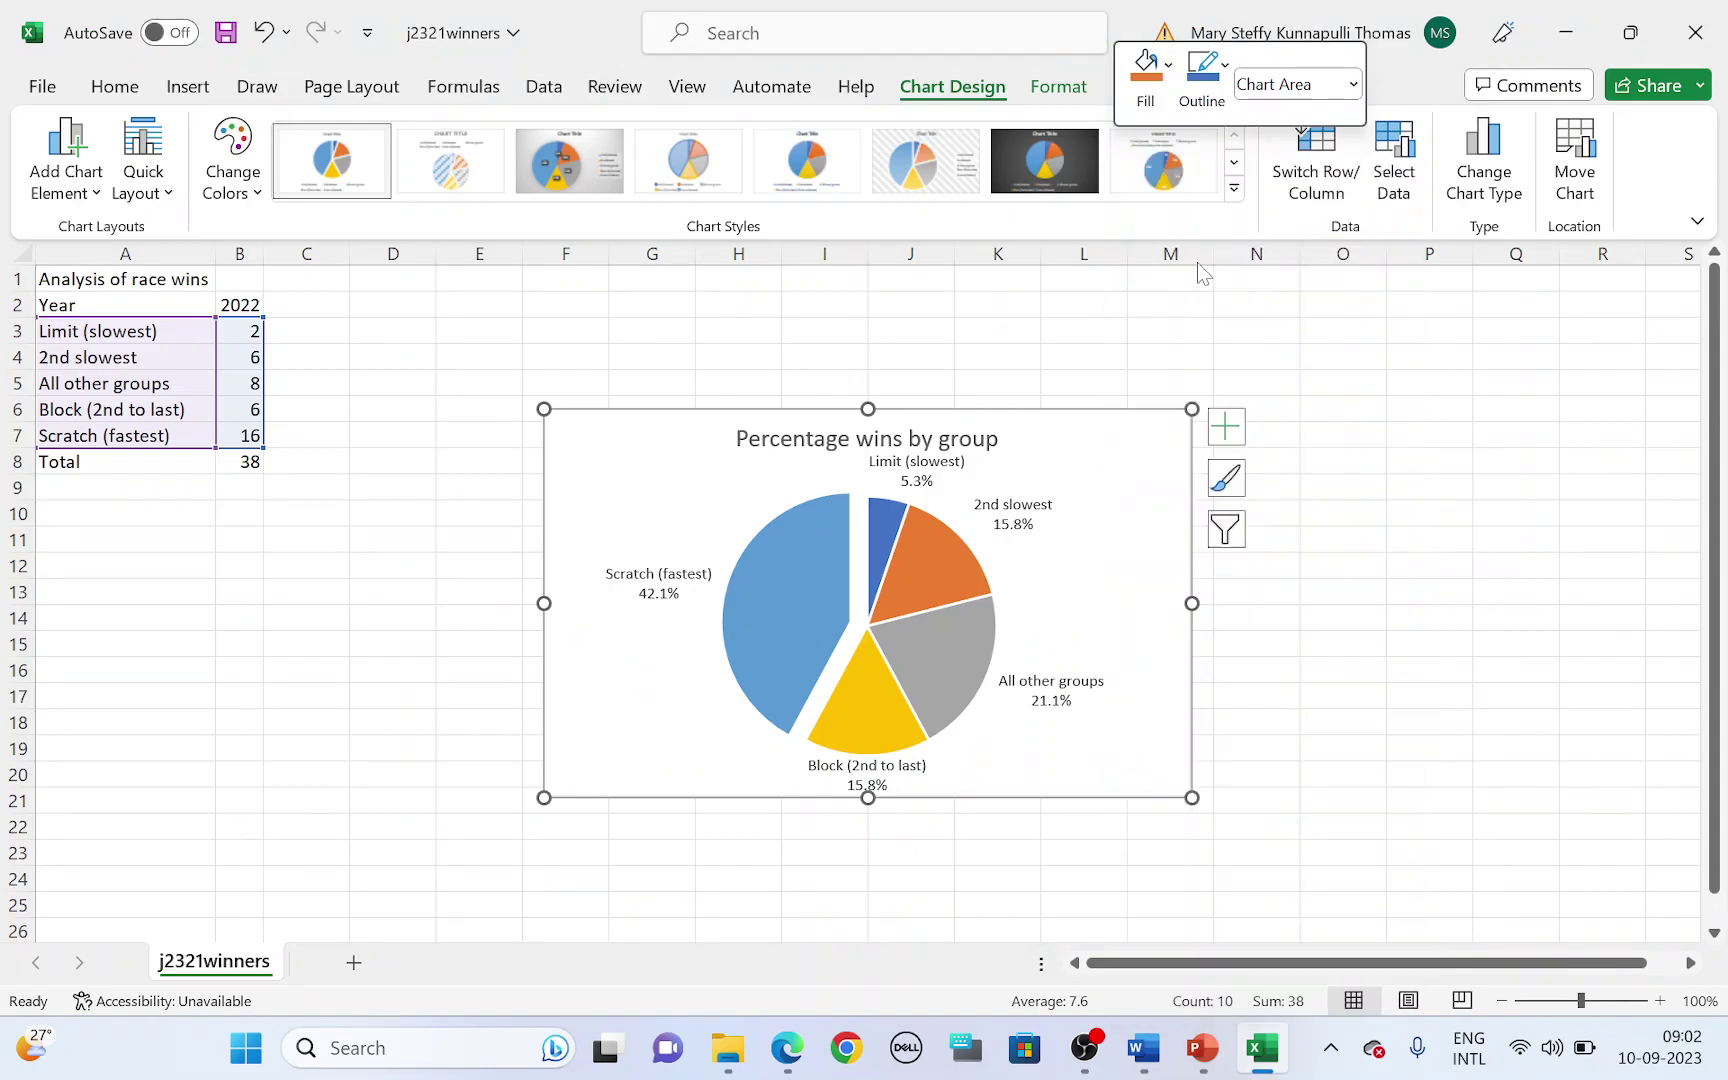
- Highlight 'right of' and 'Scratch Group Cyclists' in question 29
left_click(1200, 1050)
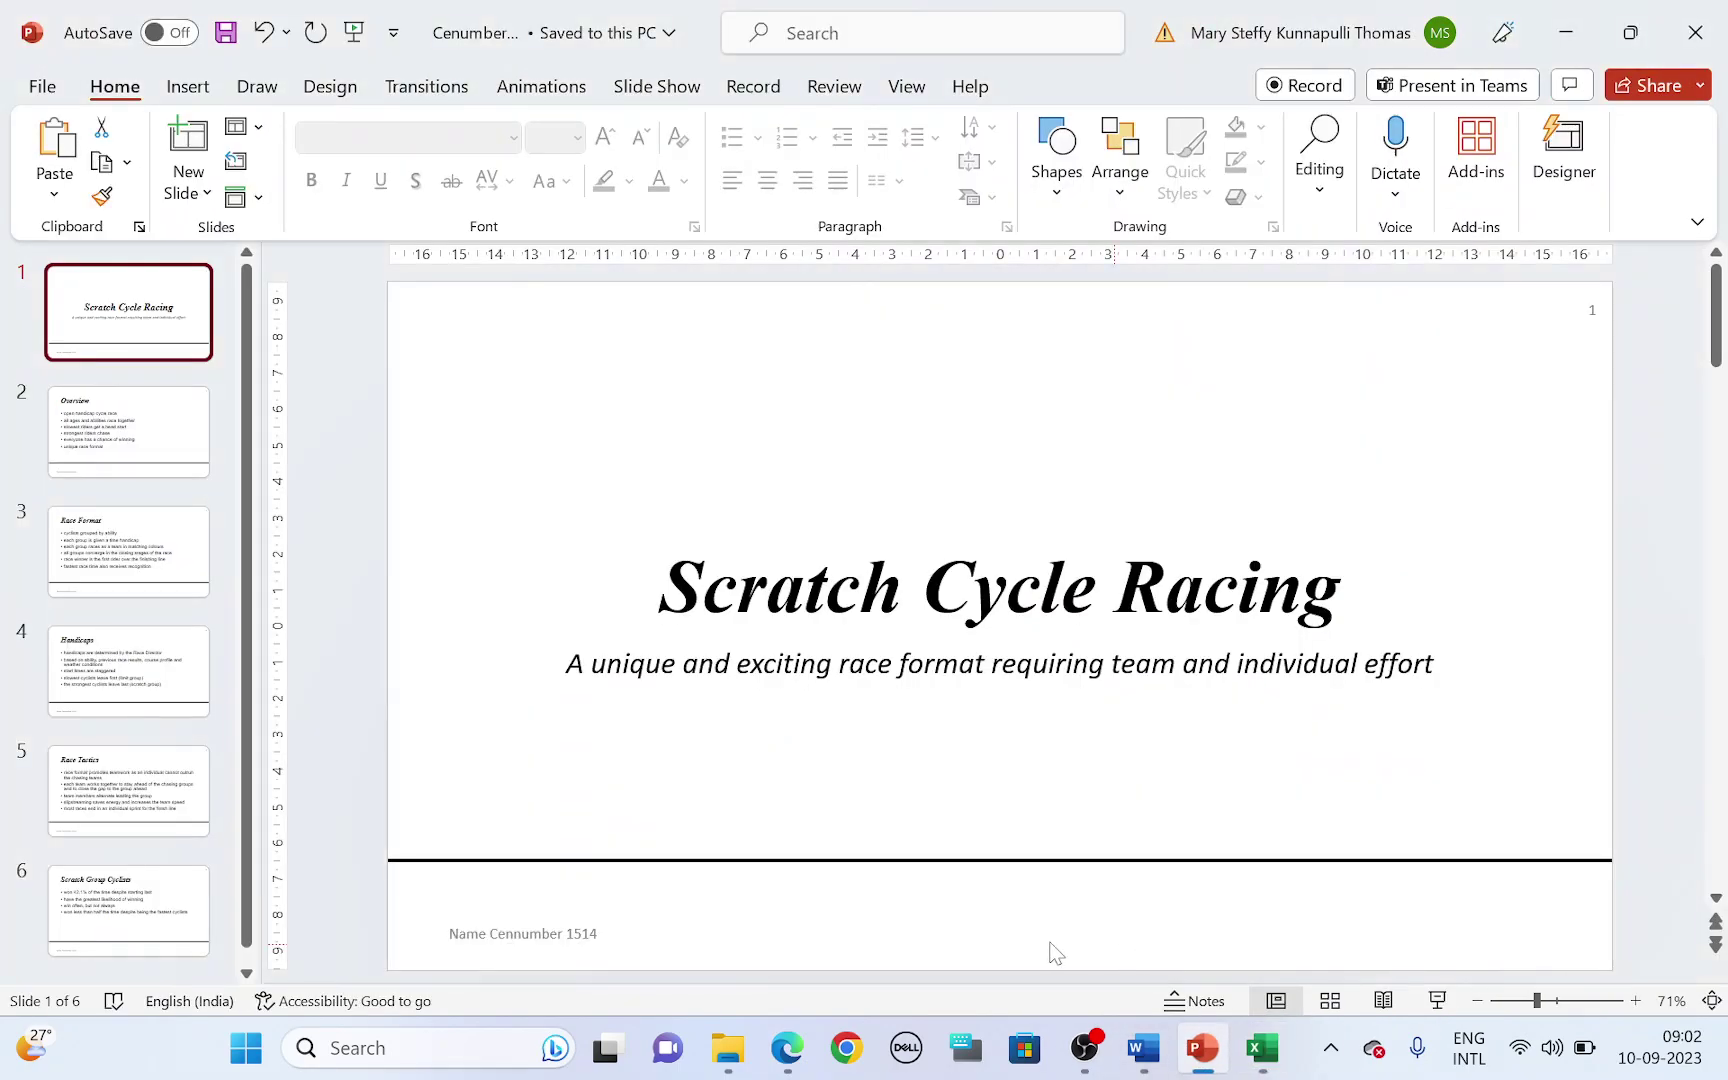
left_click(787, 1050)
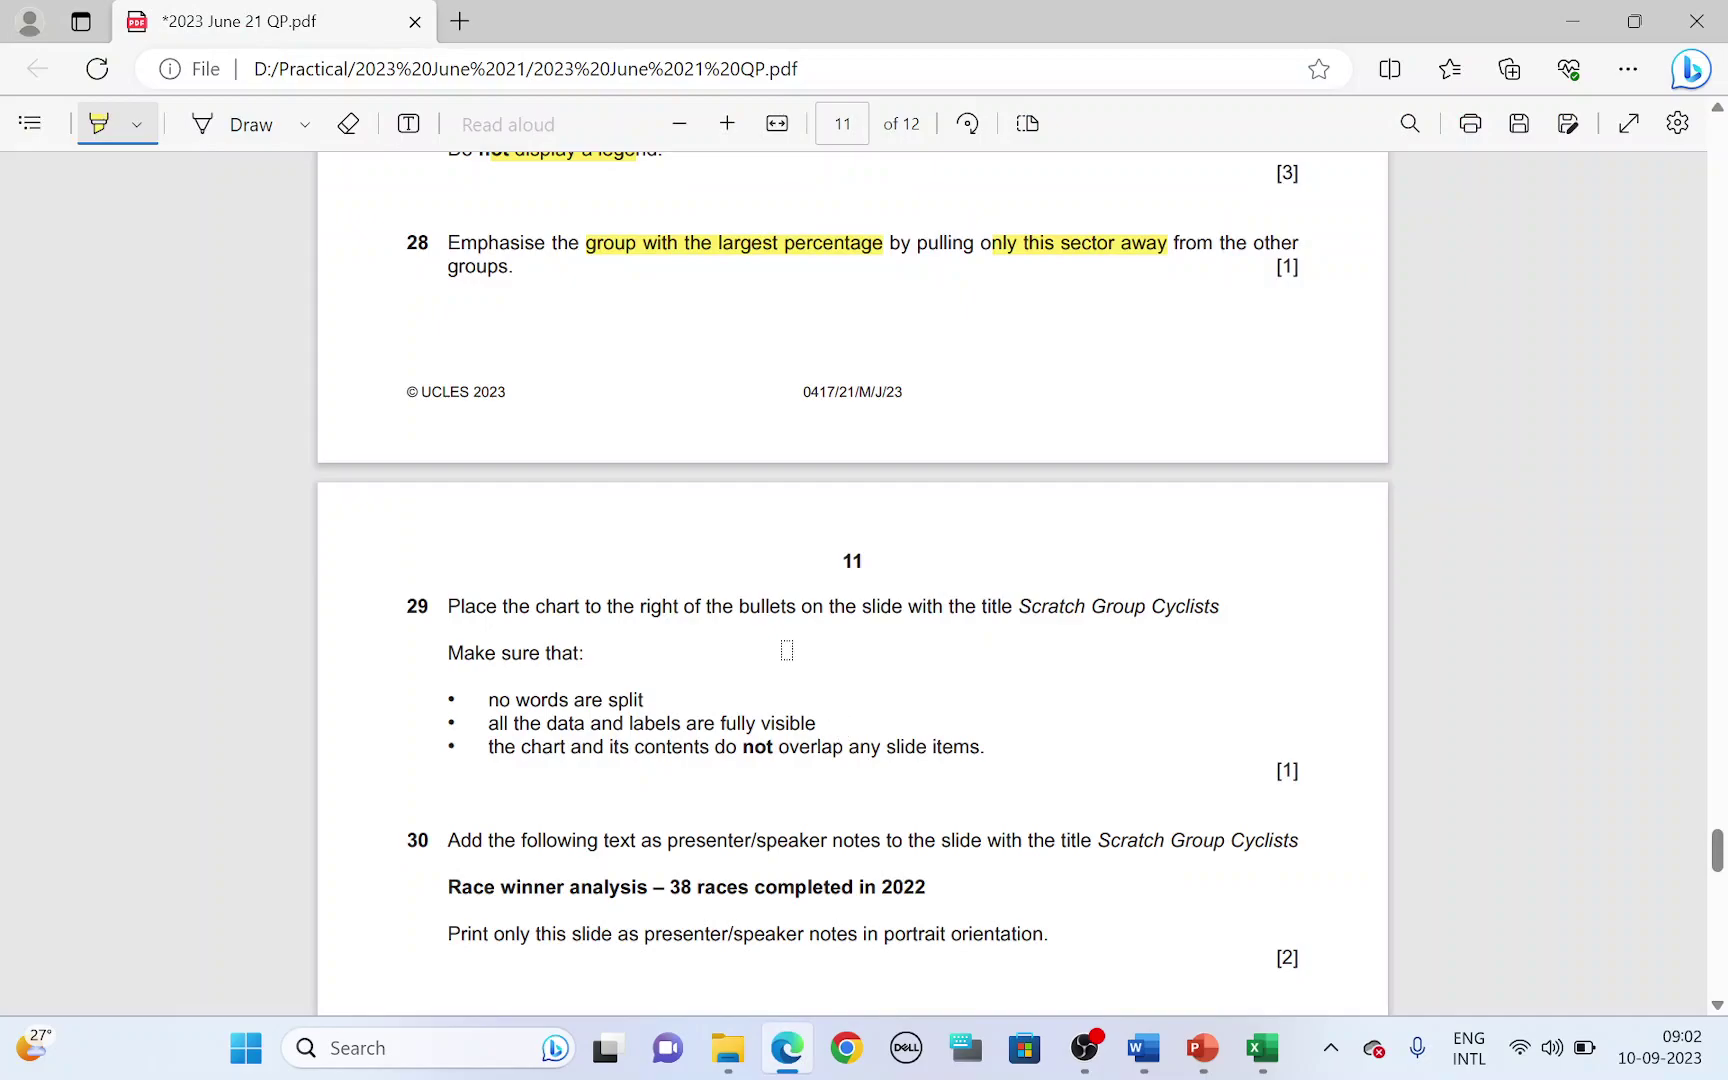
left_click_drag(642, 607, 704, 607)
left_click_drag(1012, 603, 1215, 607)
left_click(1200, 1050)
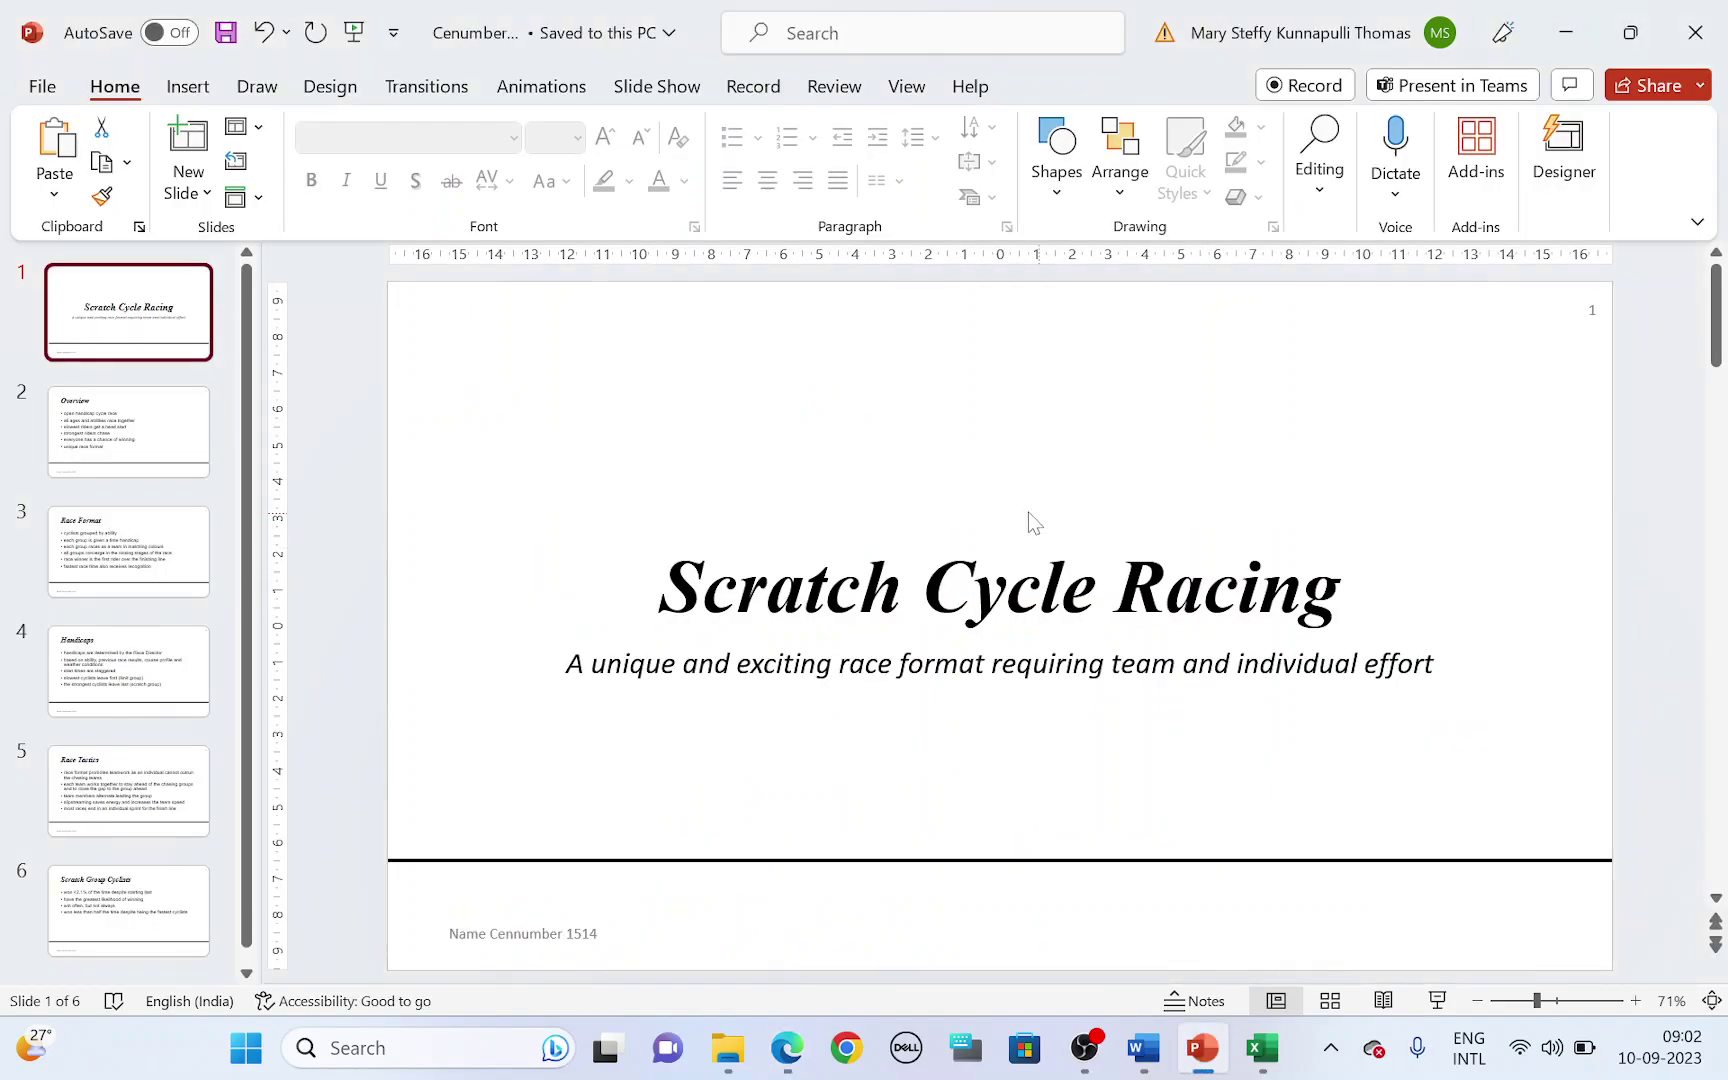
- On slide 6, narrow the bullet placeholder so its text rewraps
left_click(107, 893)
left_click(928, 642)
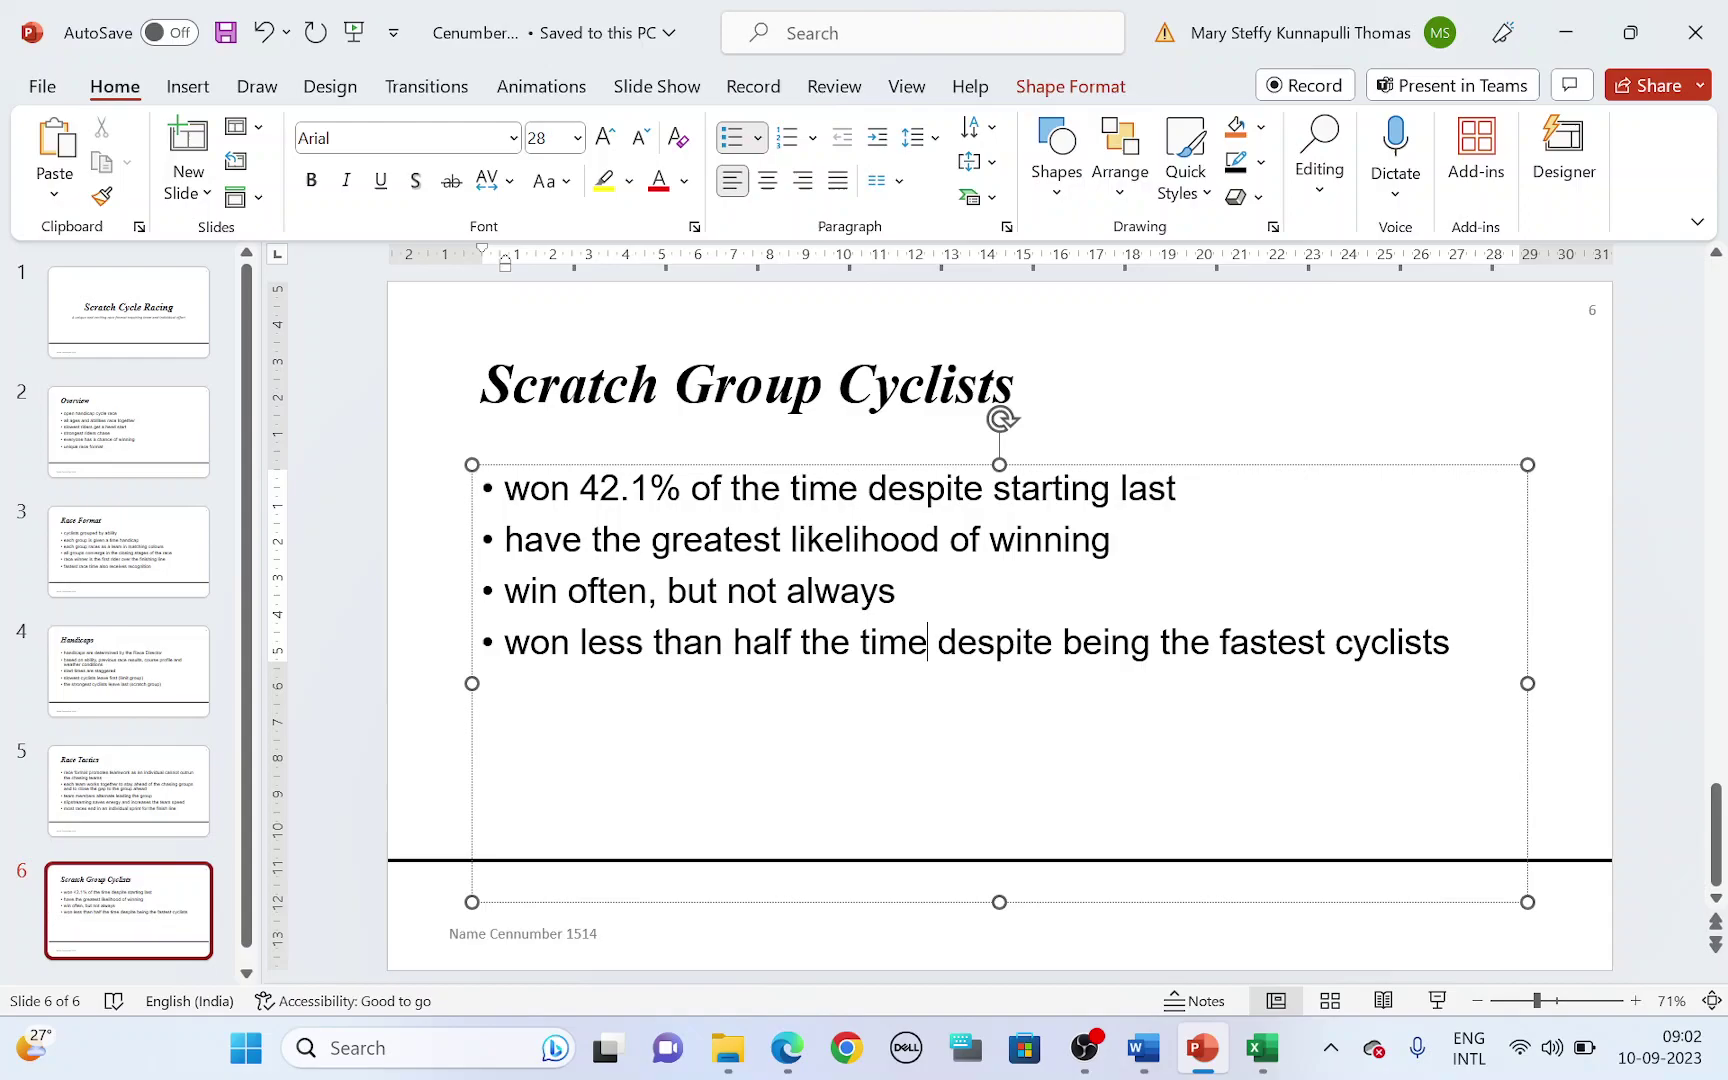
left_click_drag(1527, 682, 1010, 683)
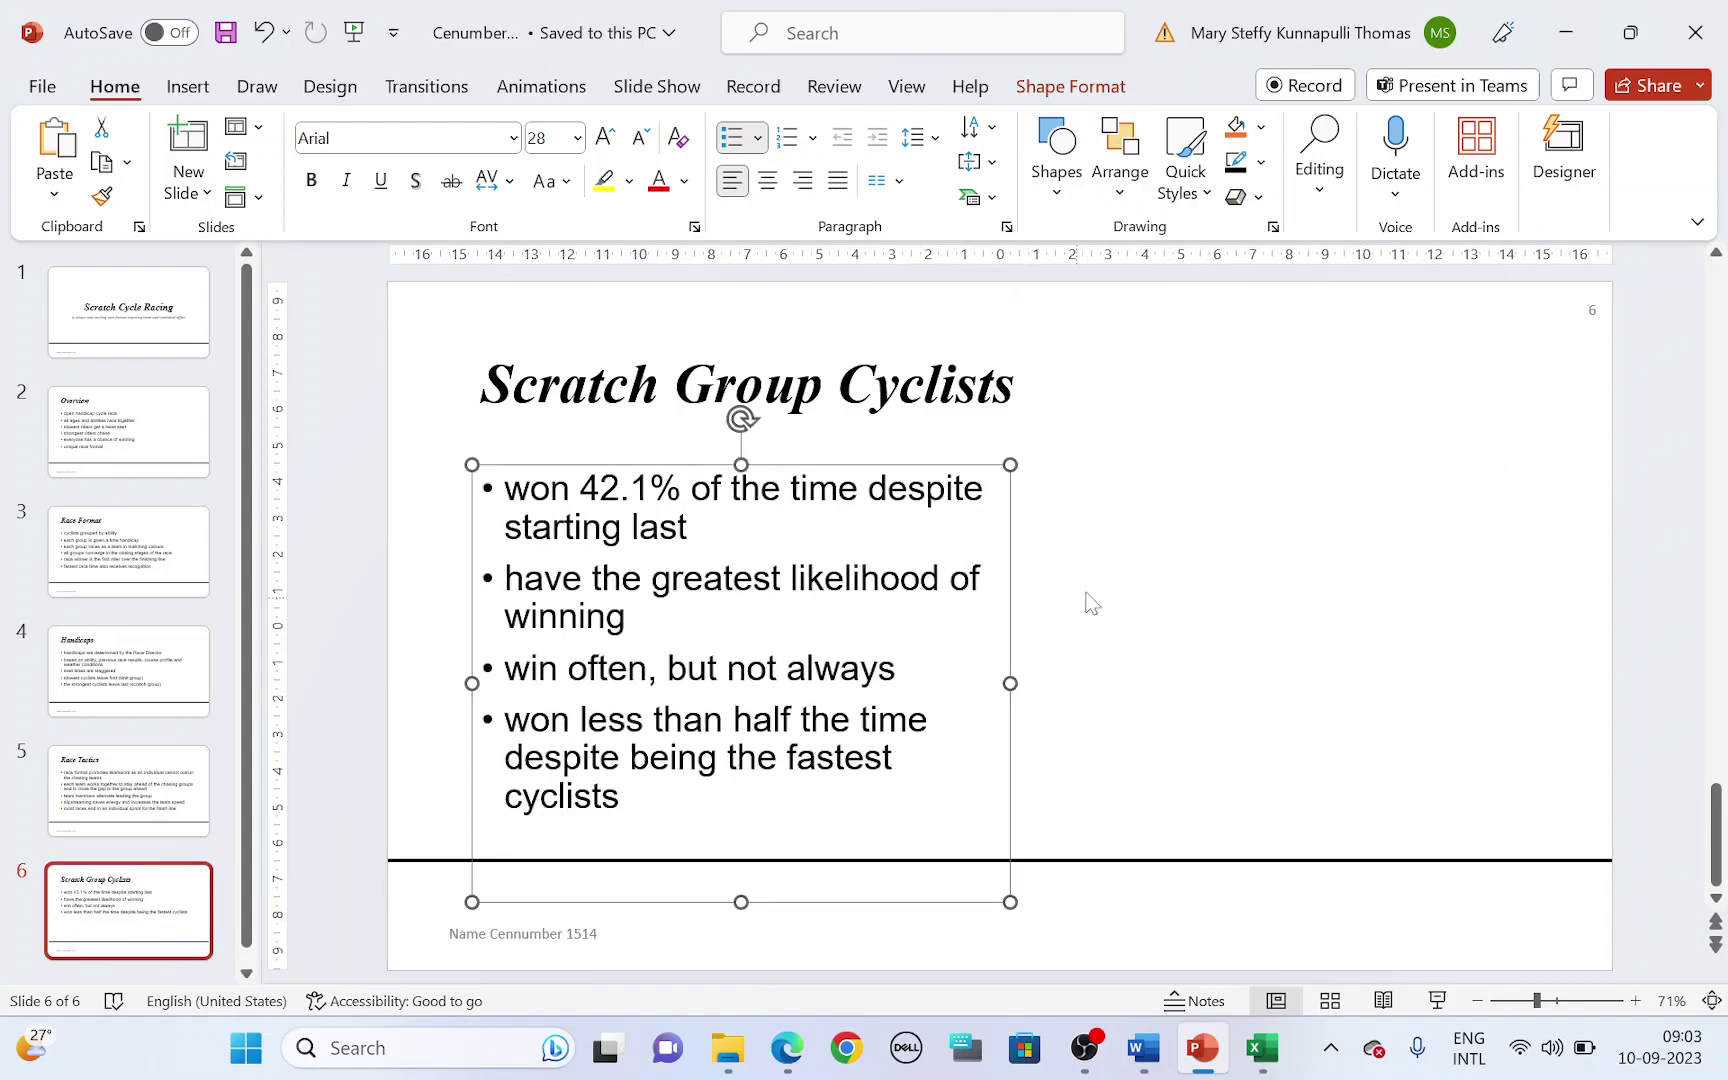
left_click(1128, 561)
- Paste the pie chart as a picture right of the bullets and resize it to fit
right_click(1168, 485)
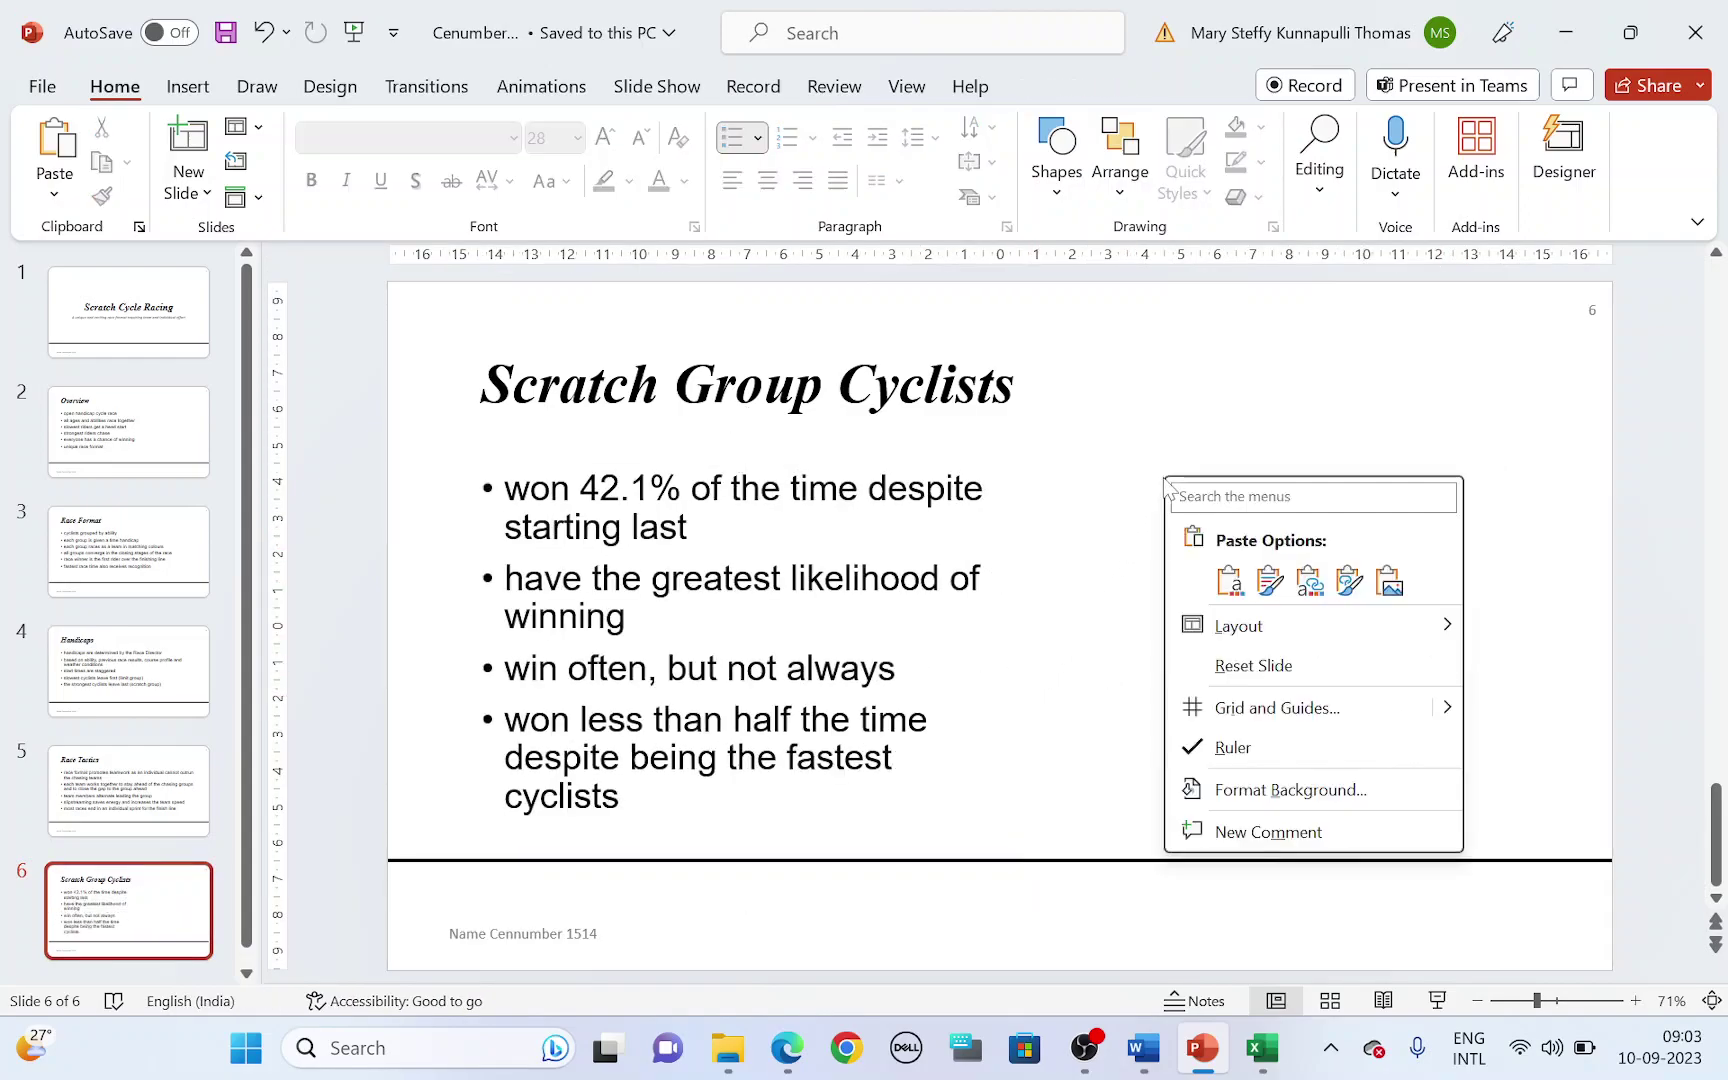
left_click(1389, 581)
left_click_drag(1371, 515, 1435, 490)
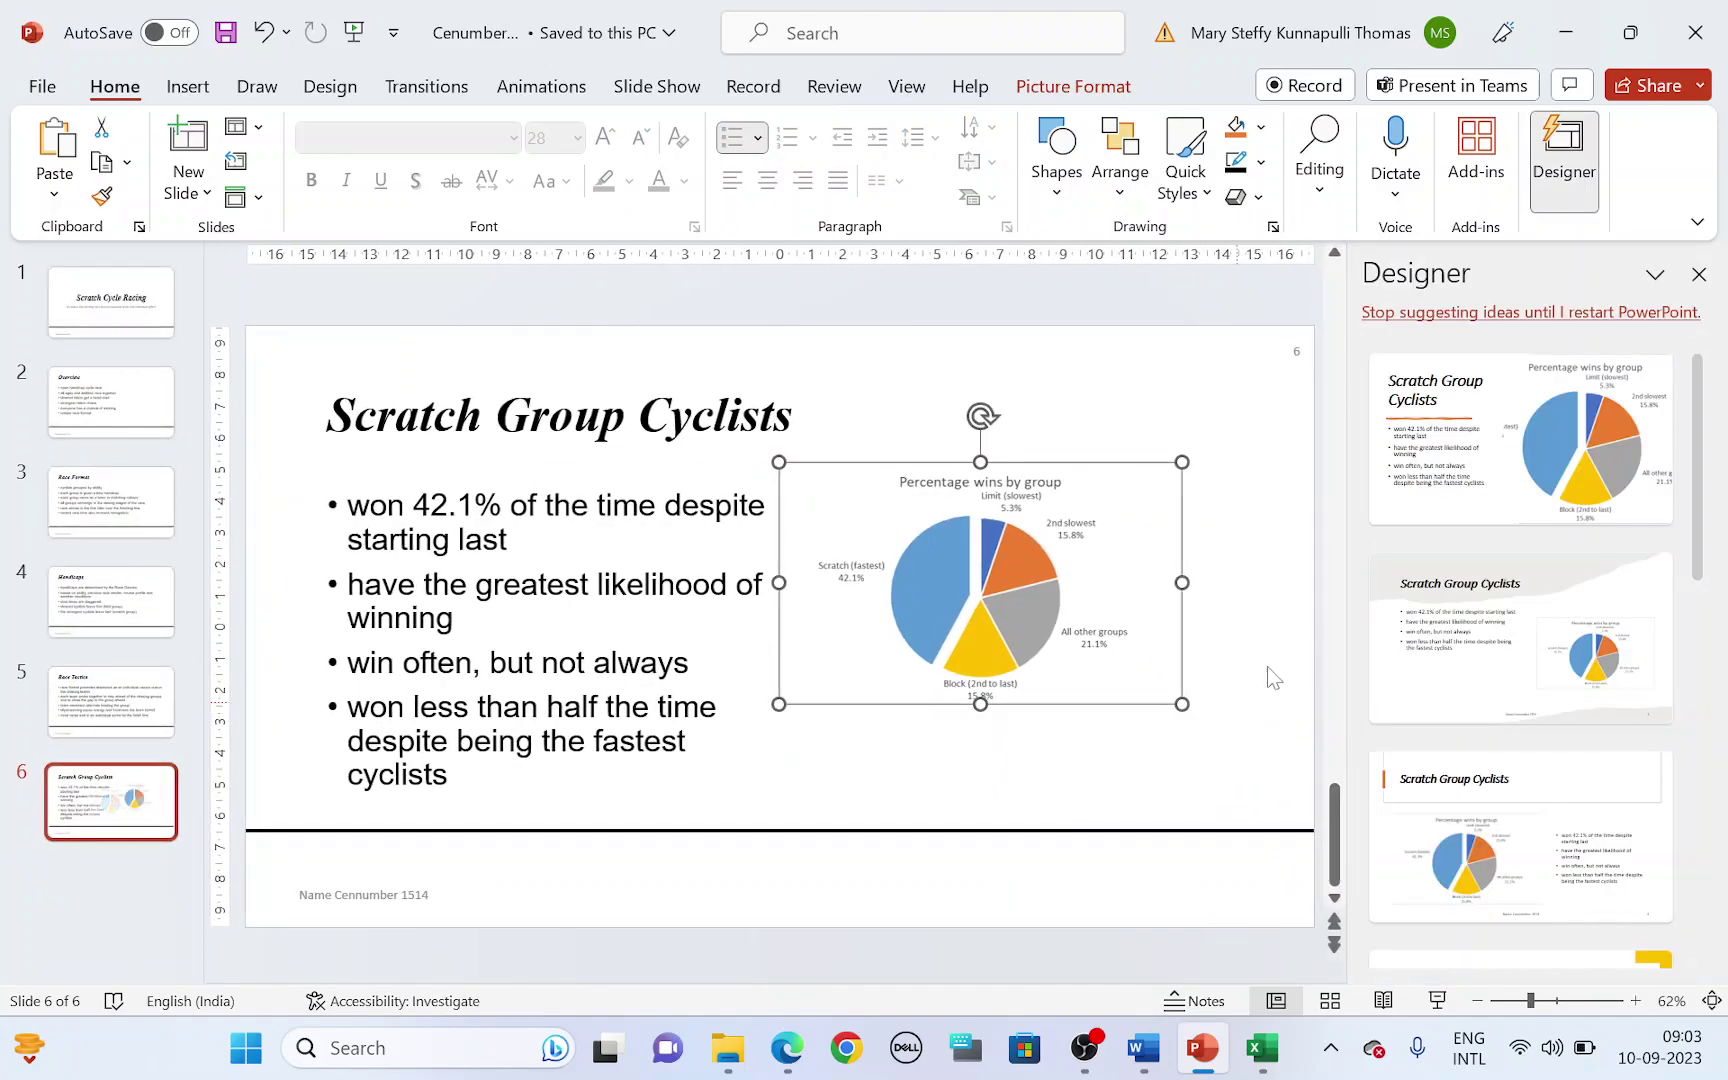
left_click(1698, 274)
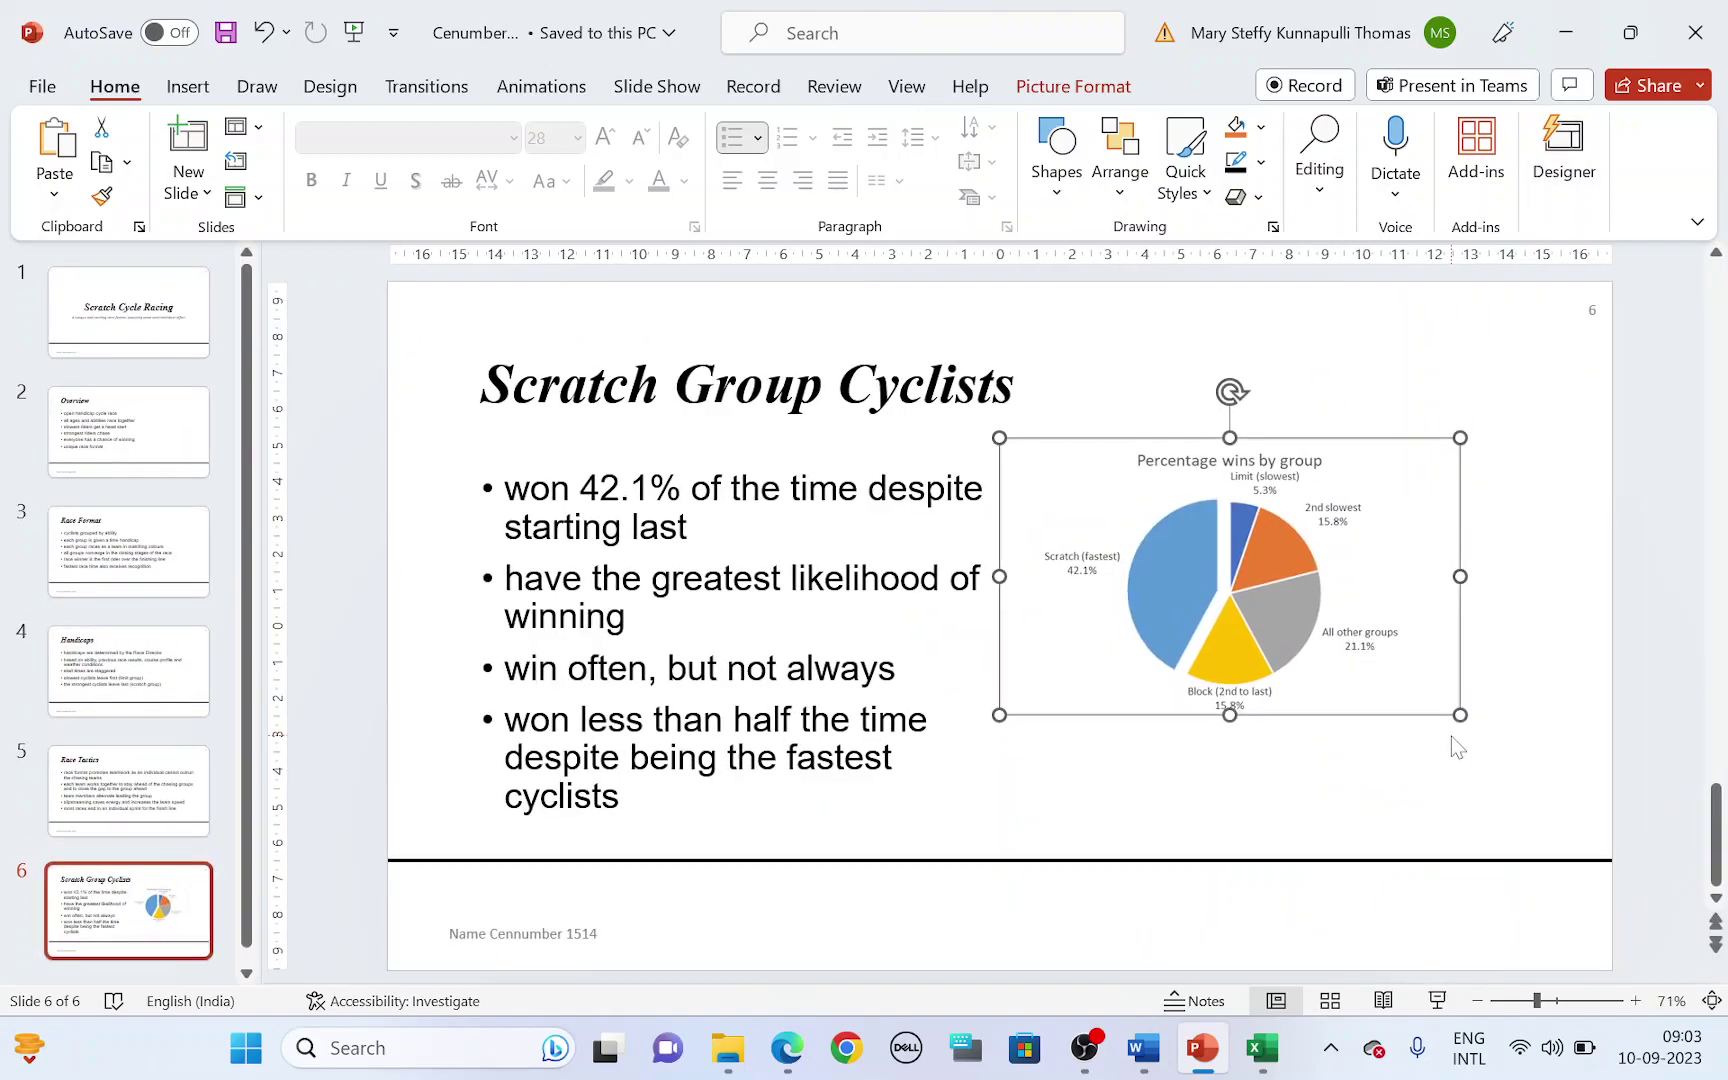
left_click_drag(1460, 714, 1599, 798)
left_click(1328, 360)
left_click(1457, 455)
left_click(1402, 415)
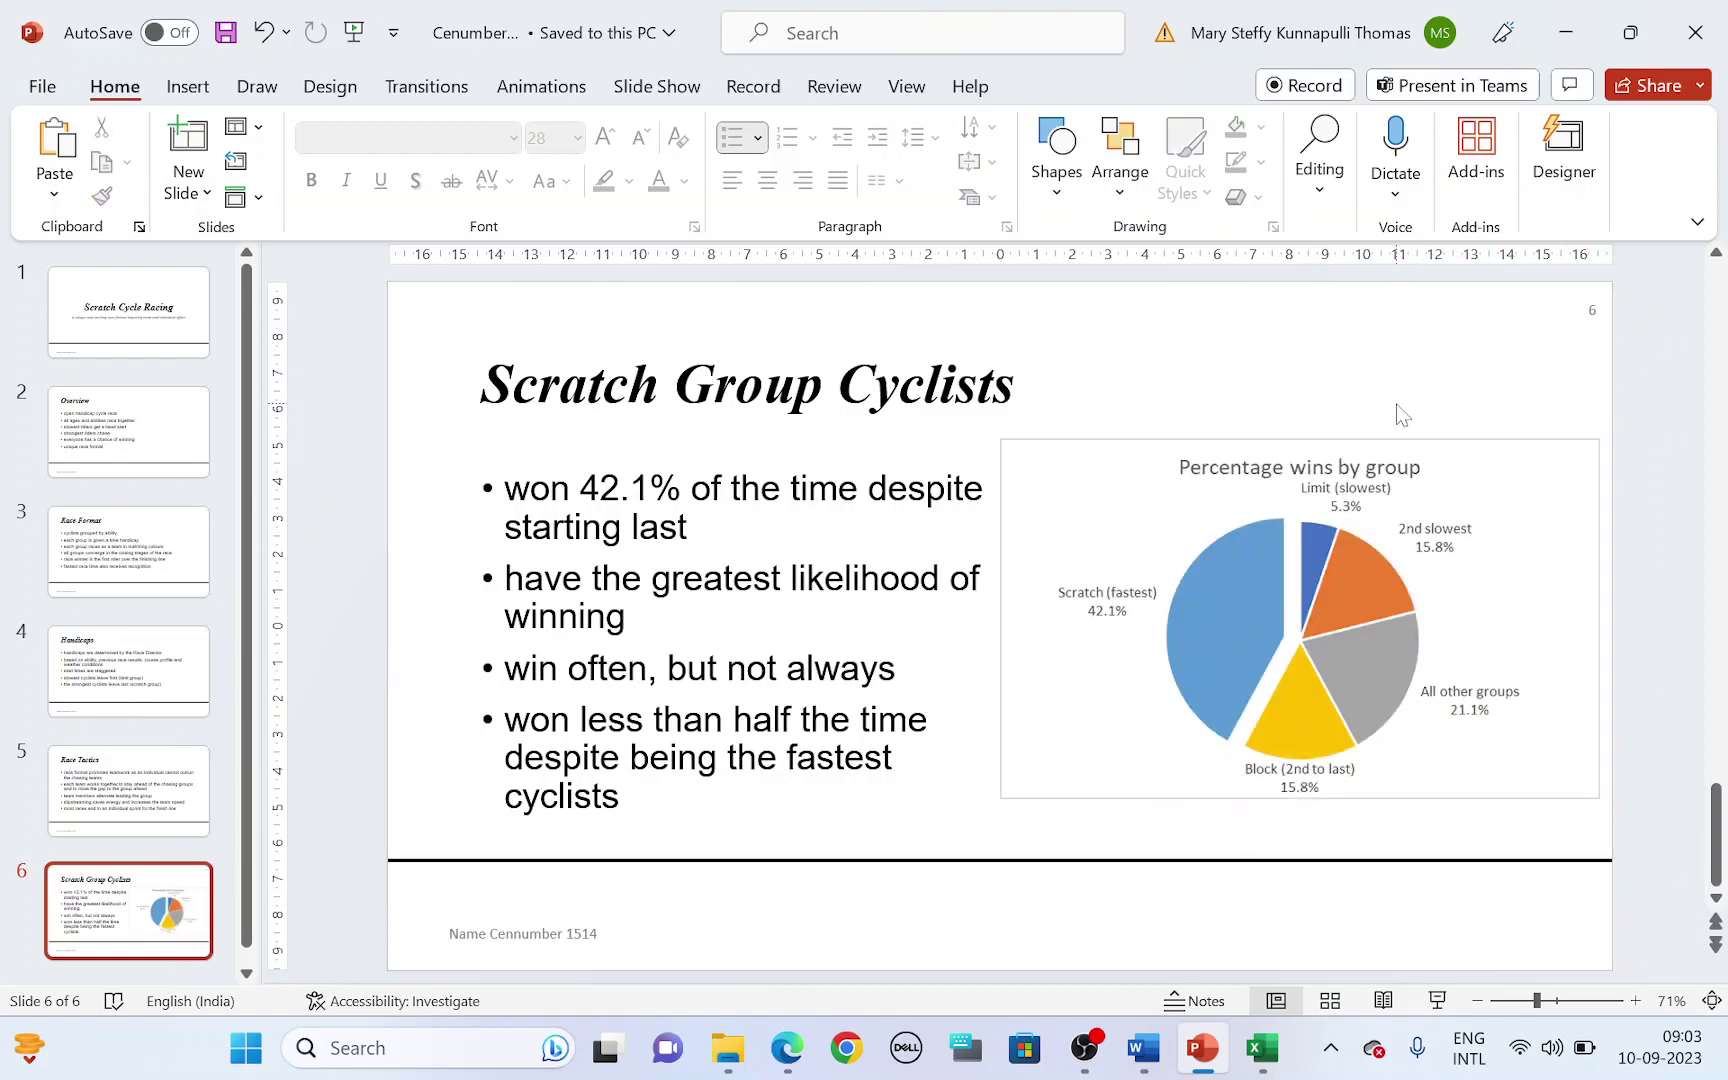
key("alt+Tab")
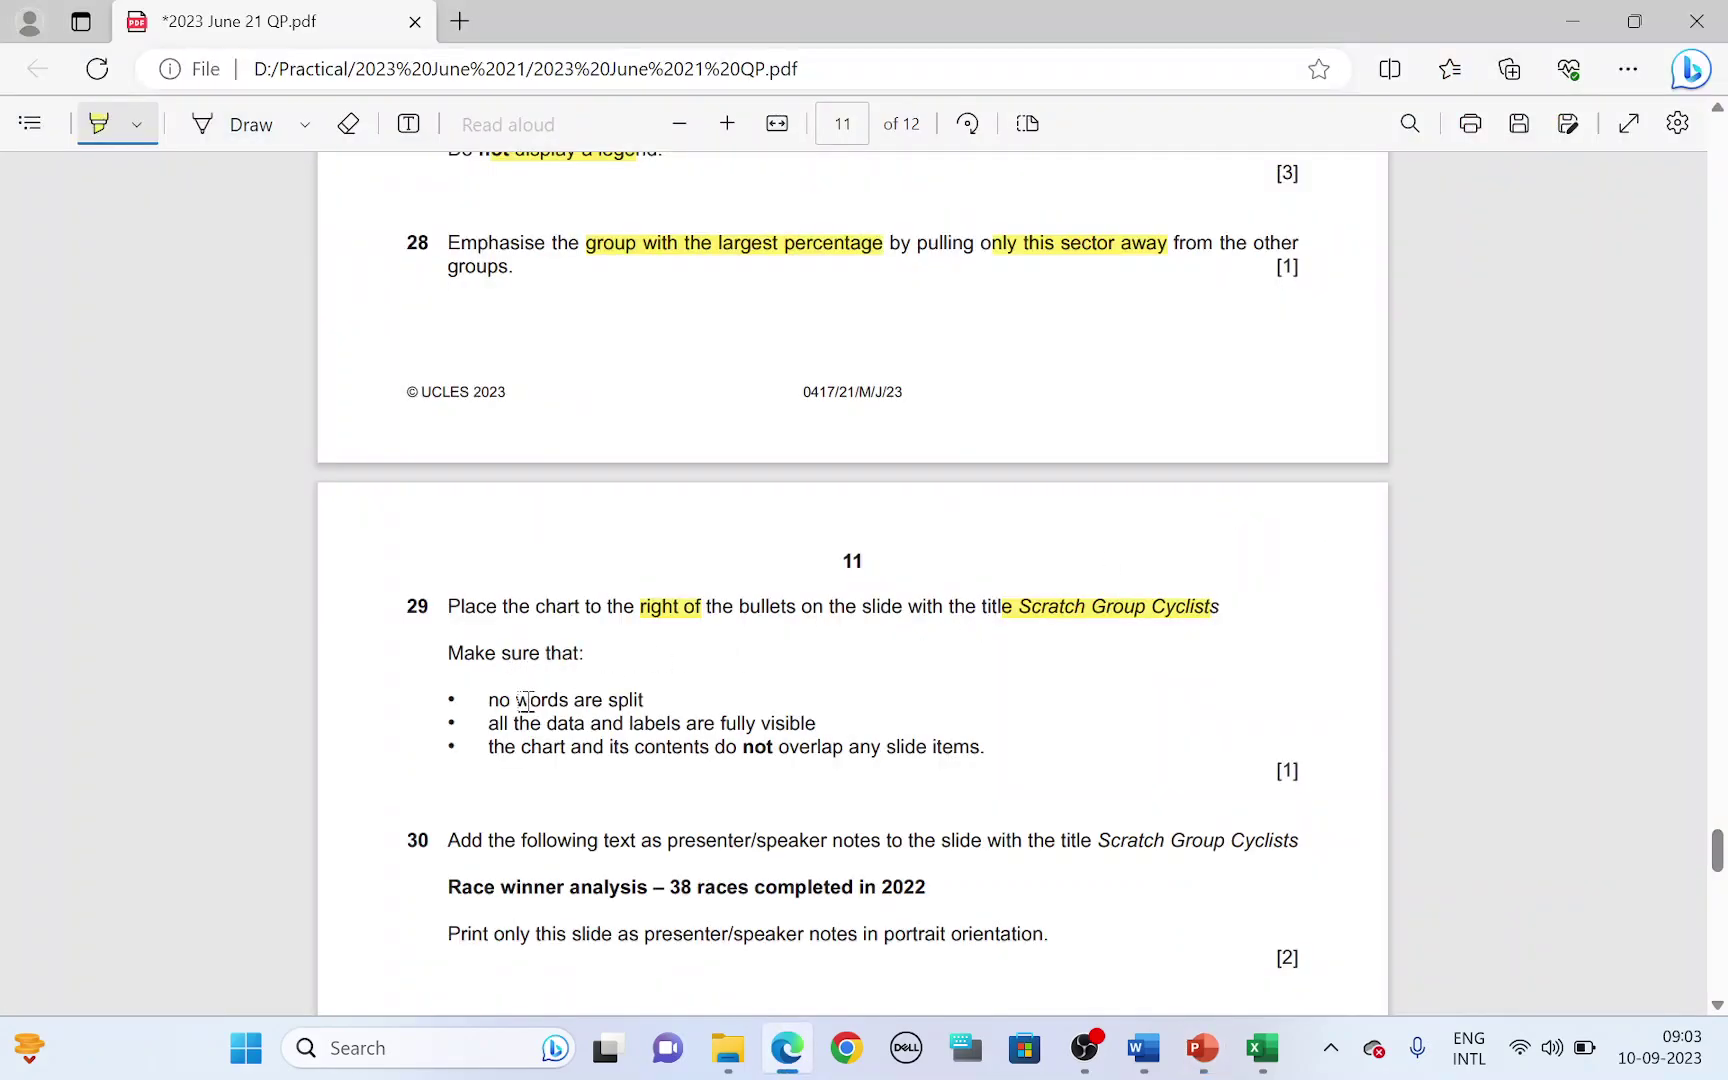
- Highlight question 29's split-words and data conditions, then check slide 6
mouse_move(516, 700)
left_mouse_down()
mouse_move(725, 745)
mouse_move(960, 760)
left_mouse_up()
key("alt+Tab")
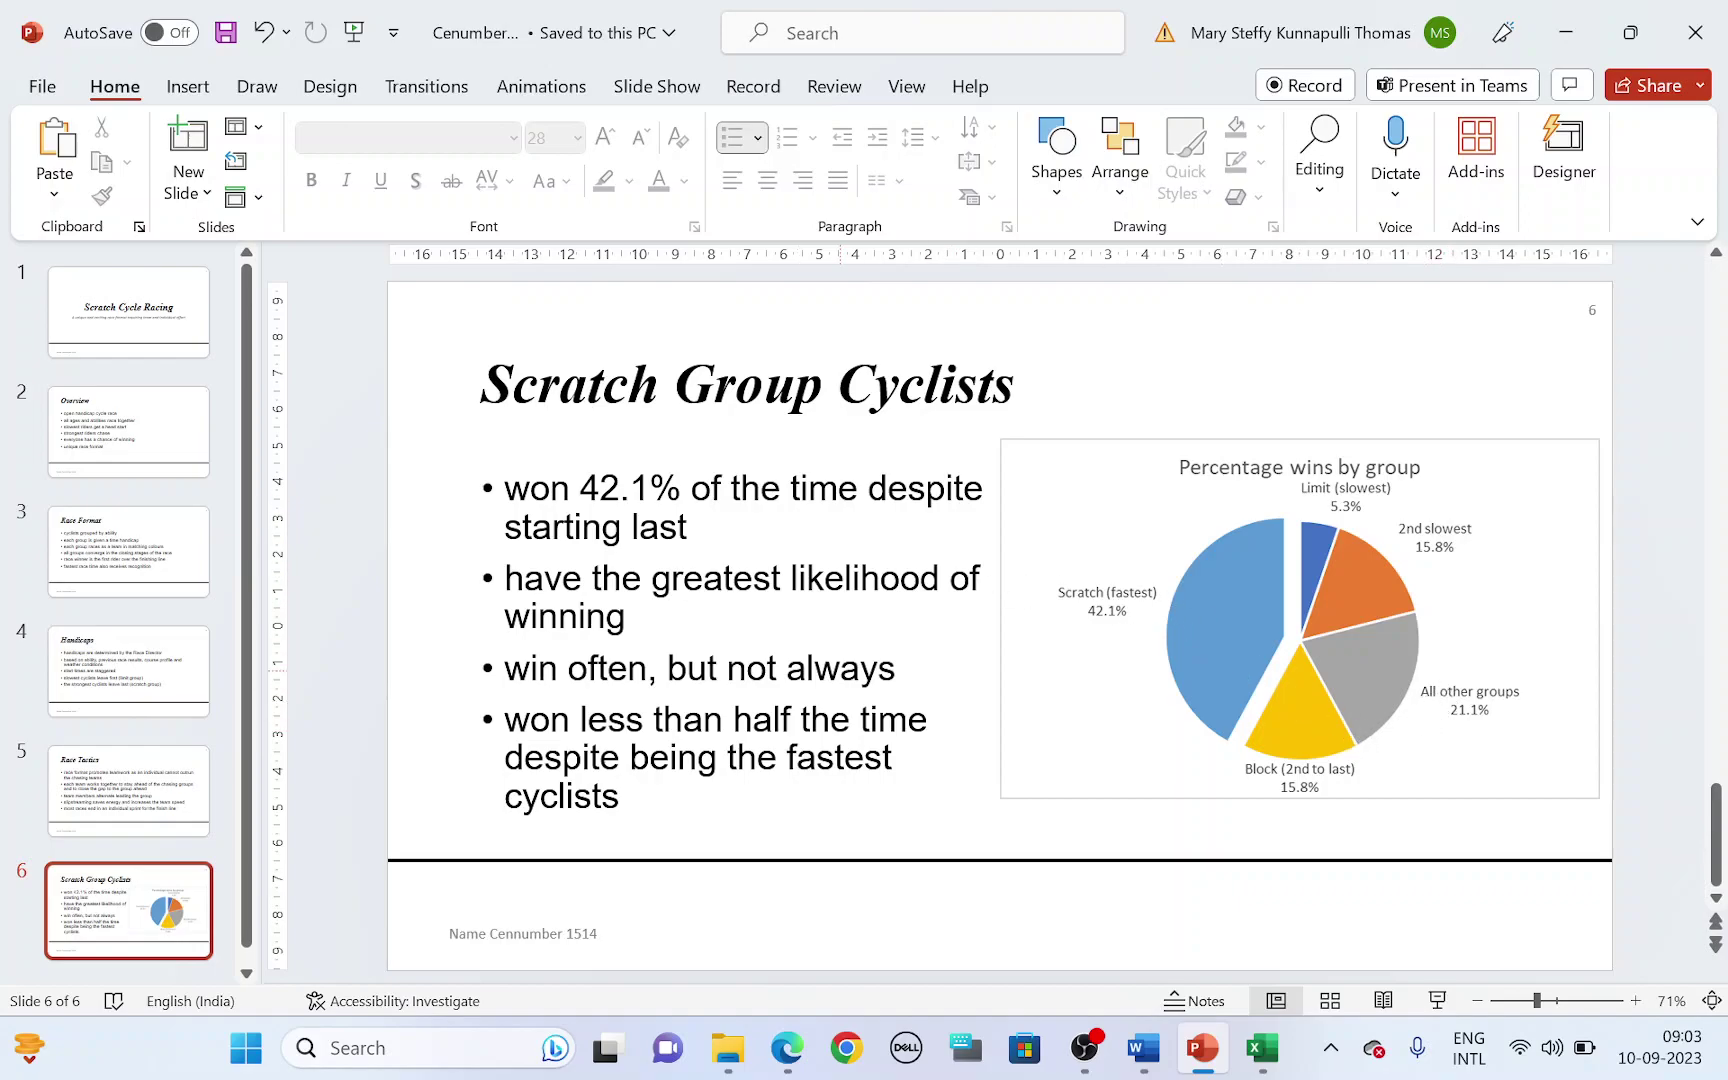
key("alt+Tab")
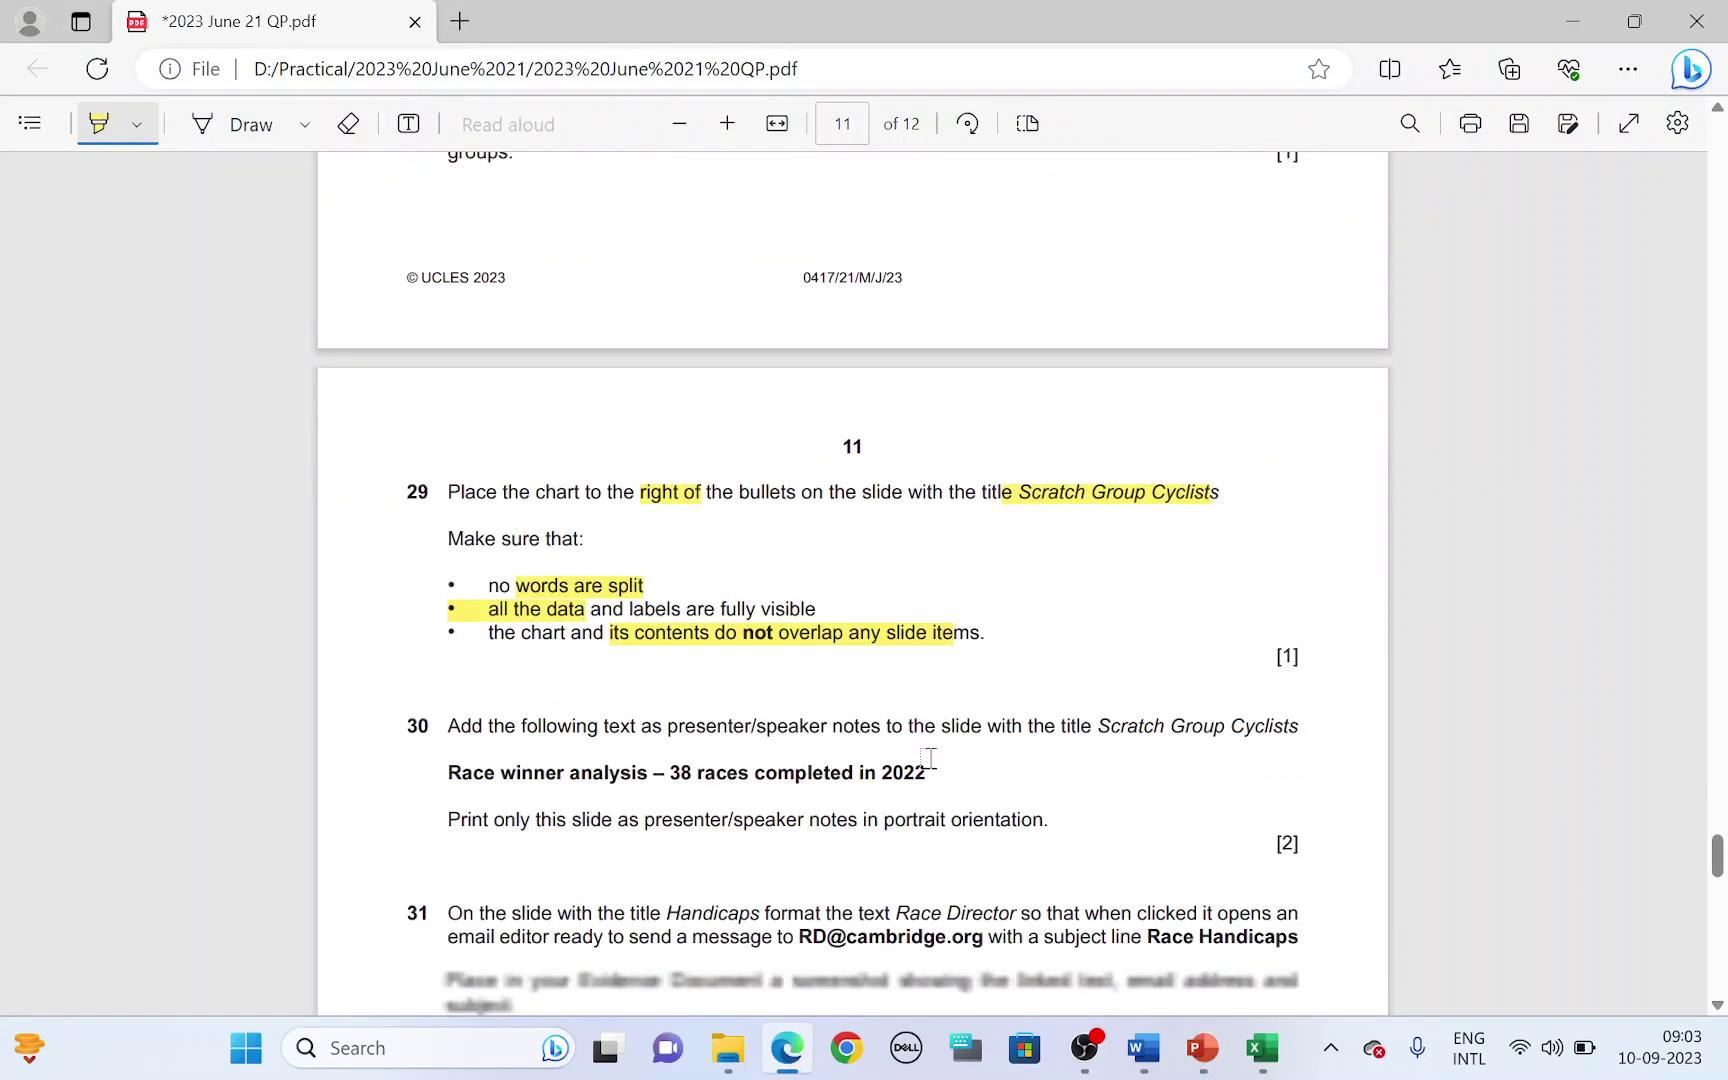
- Highlight question 30's presenter/speaker notes wording and 'Scratch Group Cyclists'
scroll(928, 757, "down", 1)
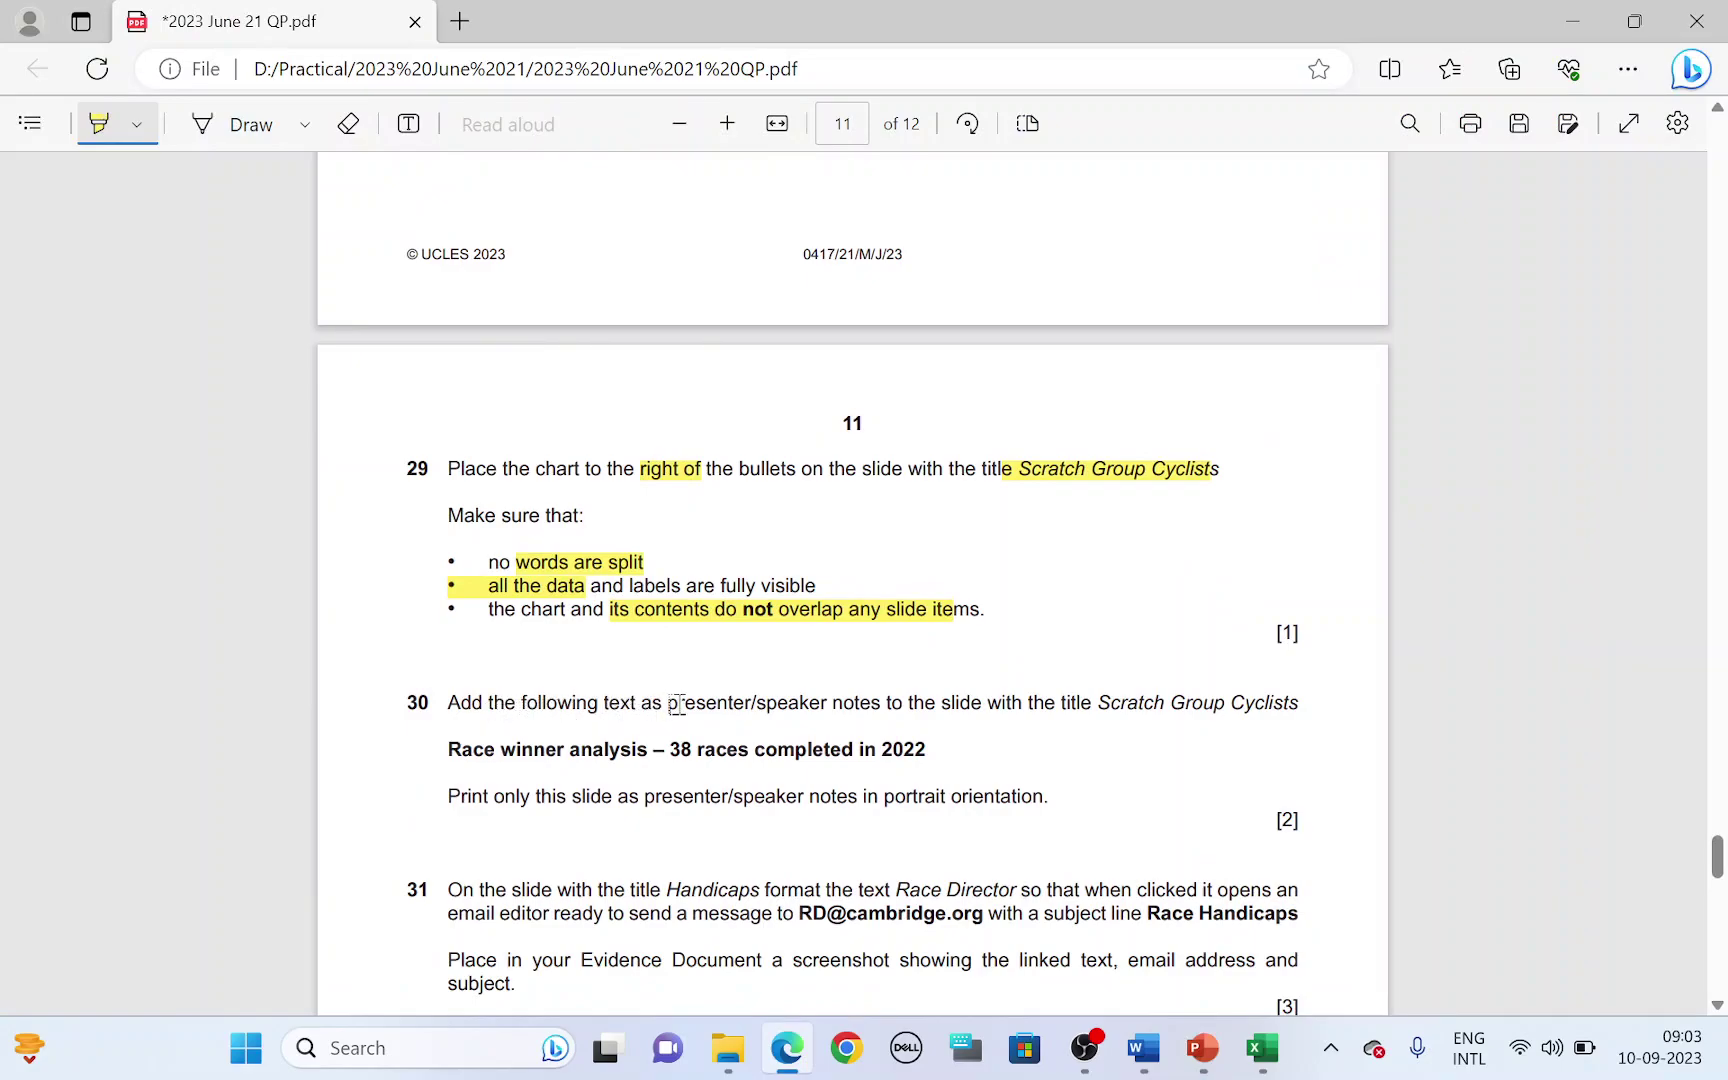
left_click_drag(677, 705, 942, 716)
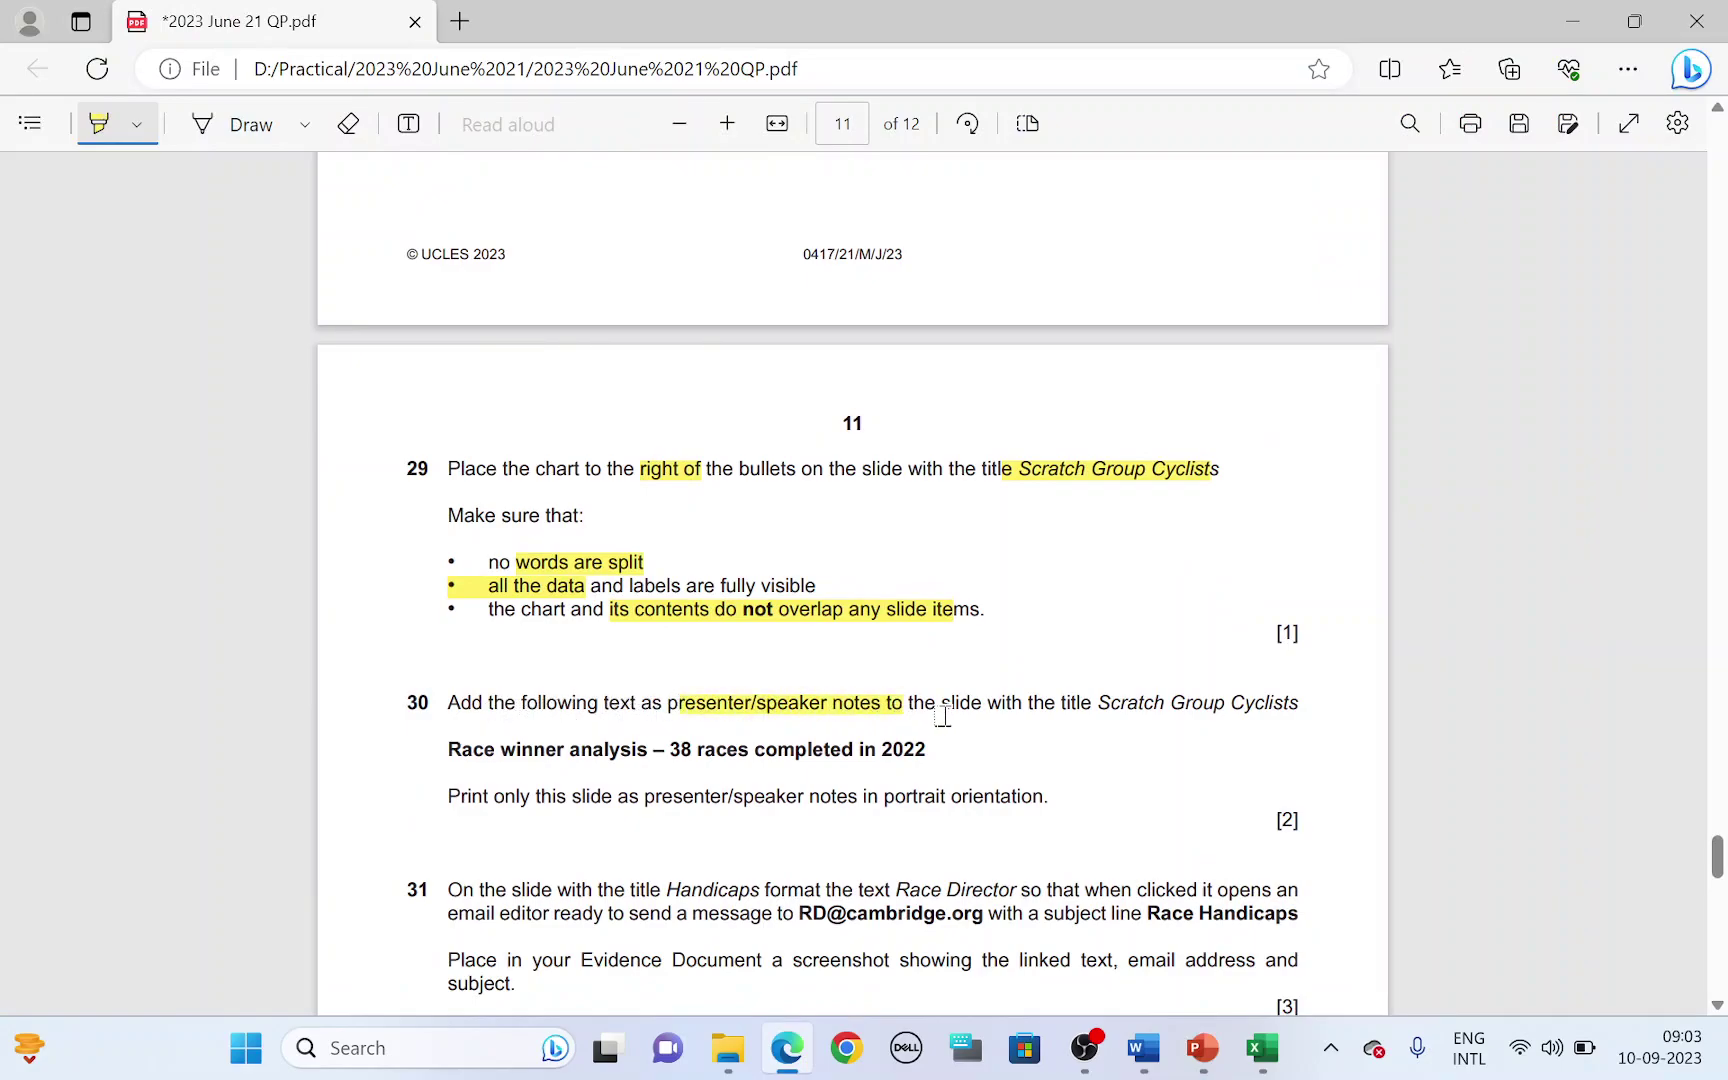
left_click_drag(1098, 705, 1285, 710)
key("alt+Tab")
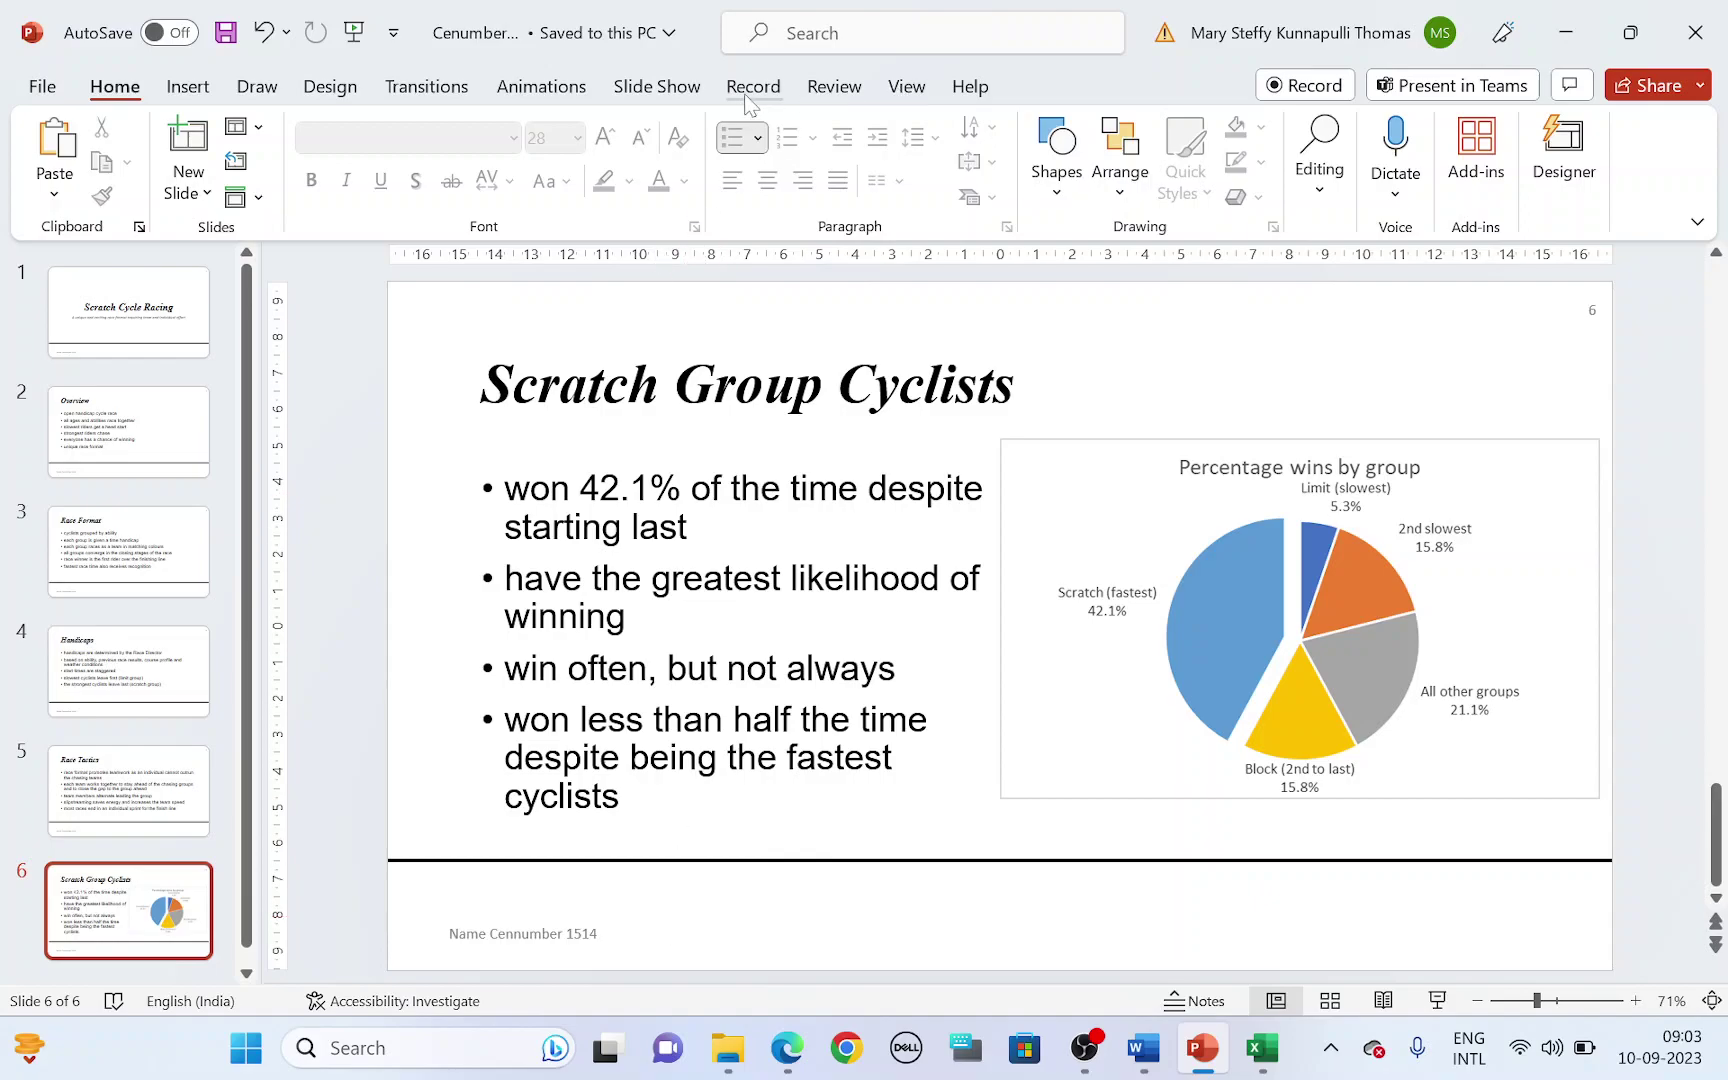
- Show the Notes pane below slide 6, checking the exam paper for the required wording
left_click(918, 90)
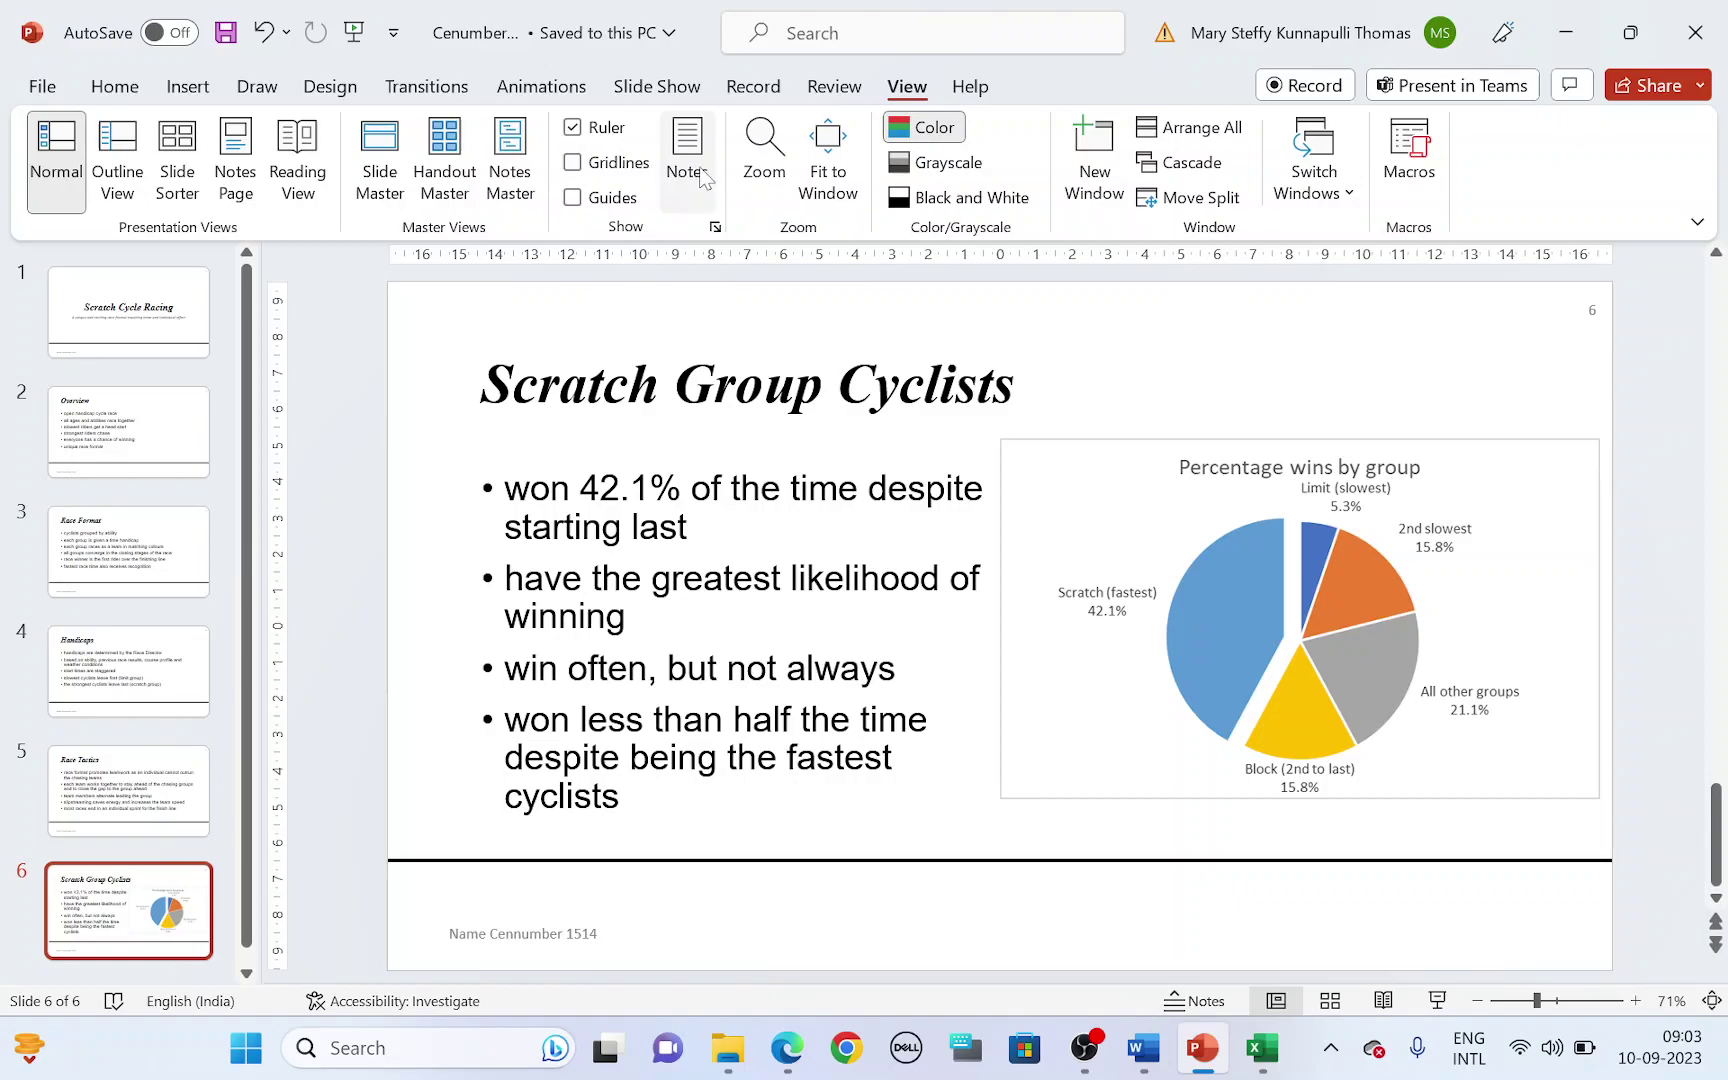
key("alt+Tab")
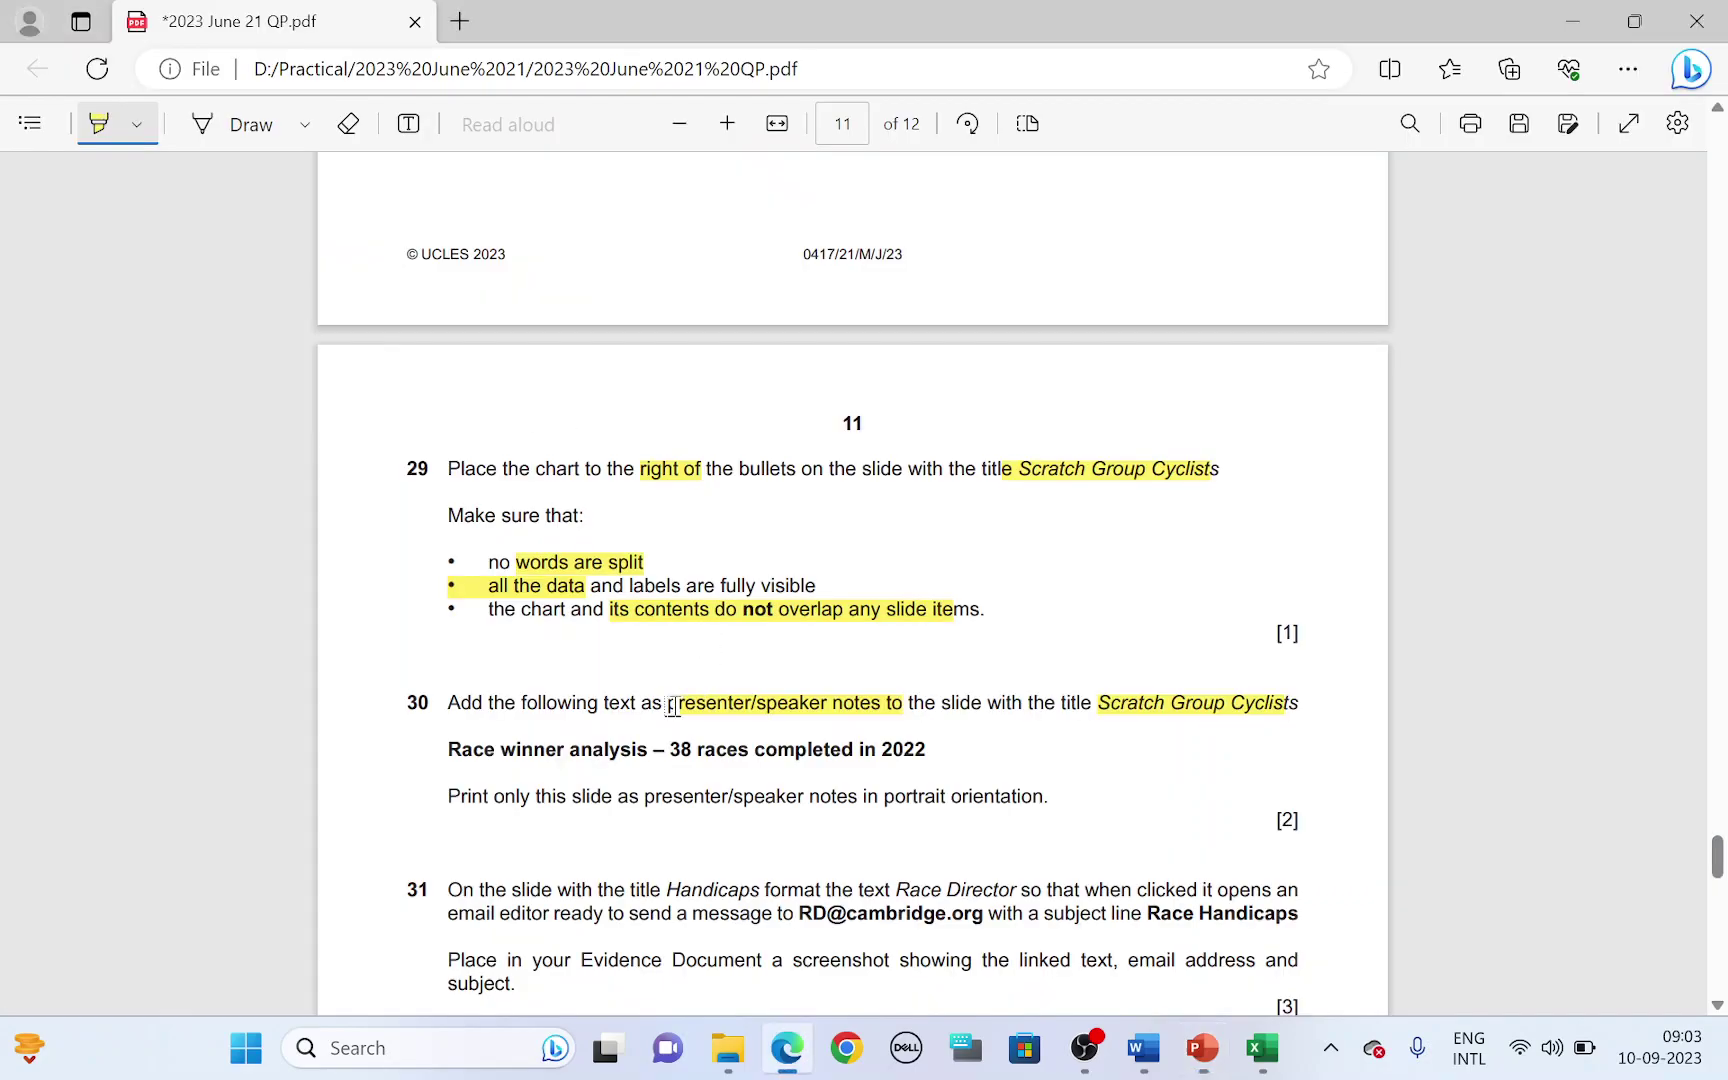
key("alt+Tab")
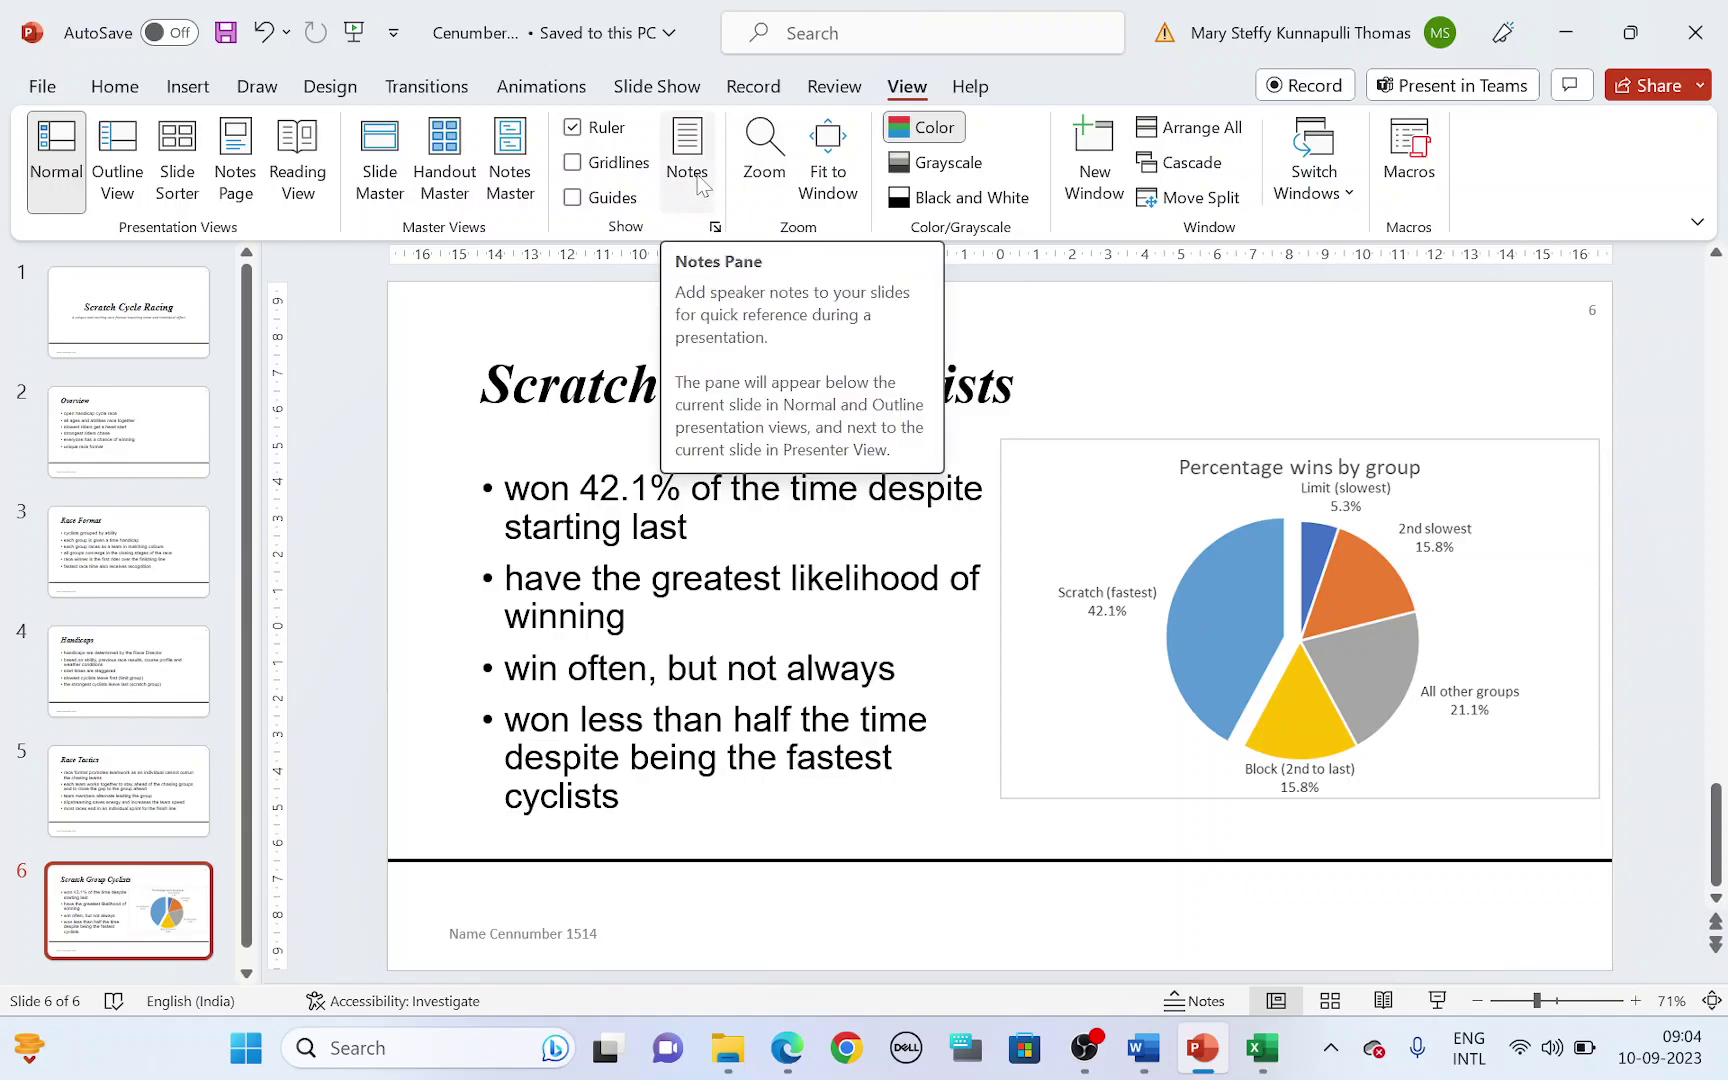
left_click(688, 170)
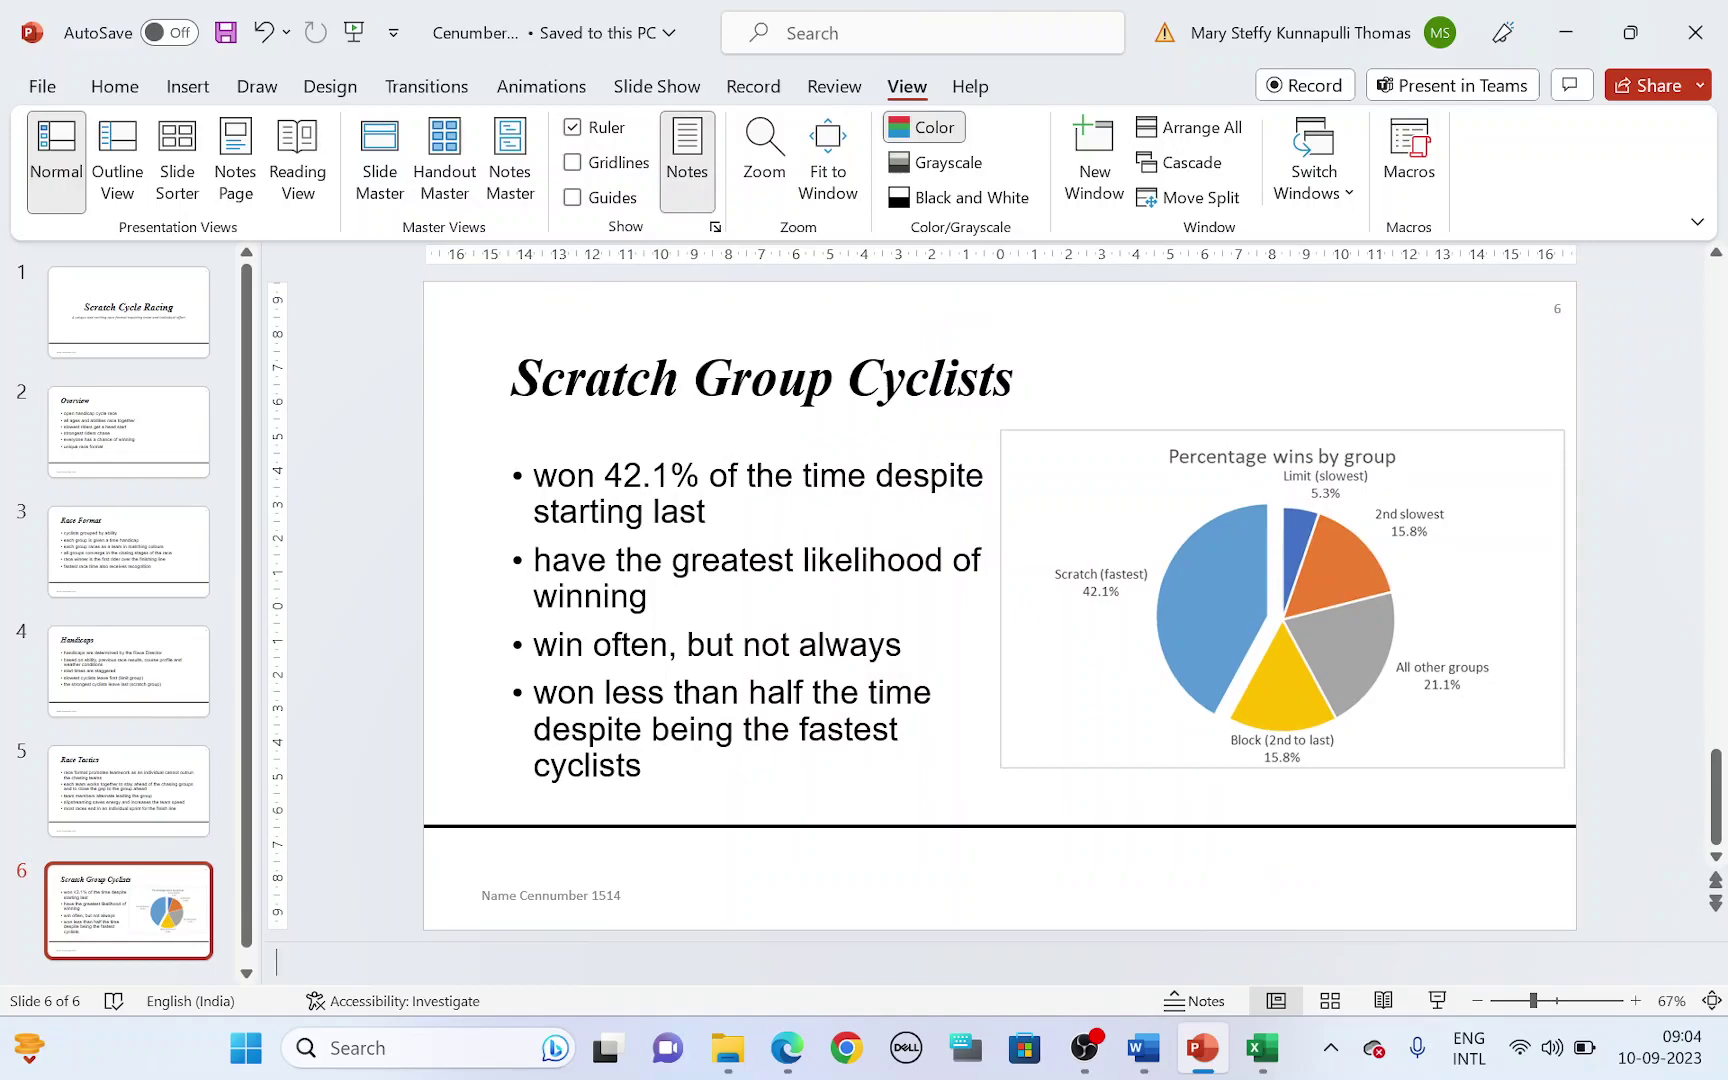
key("alt+Tab")
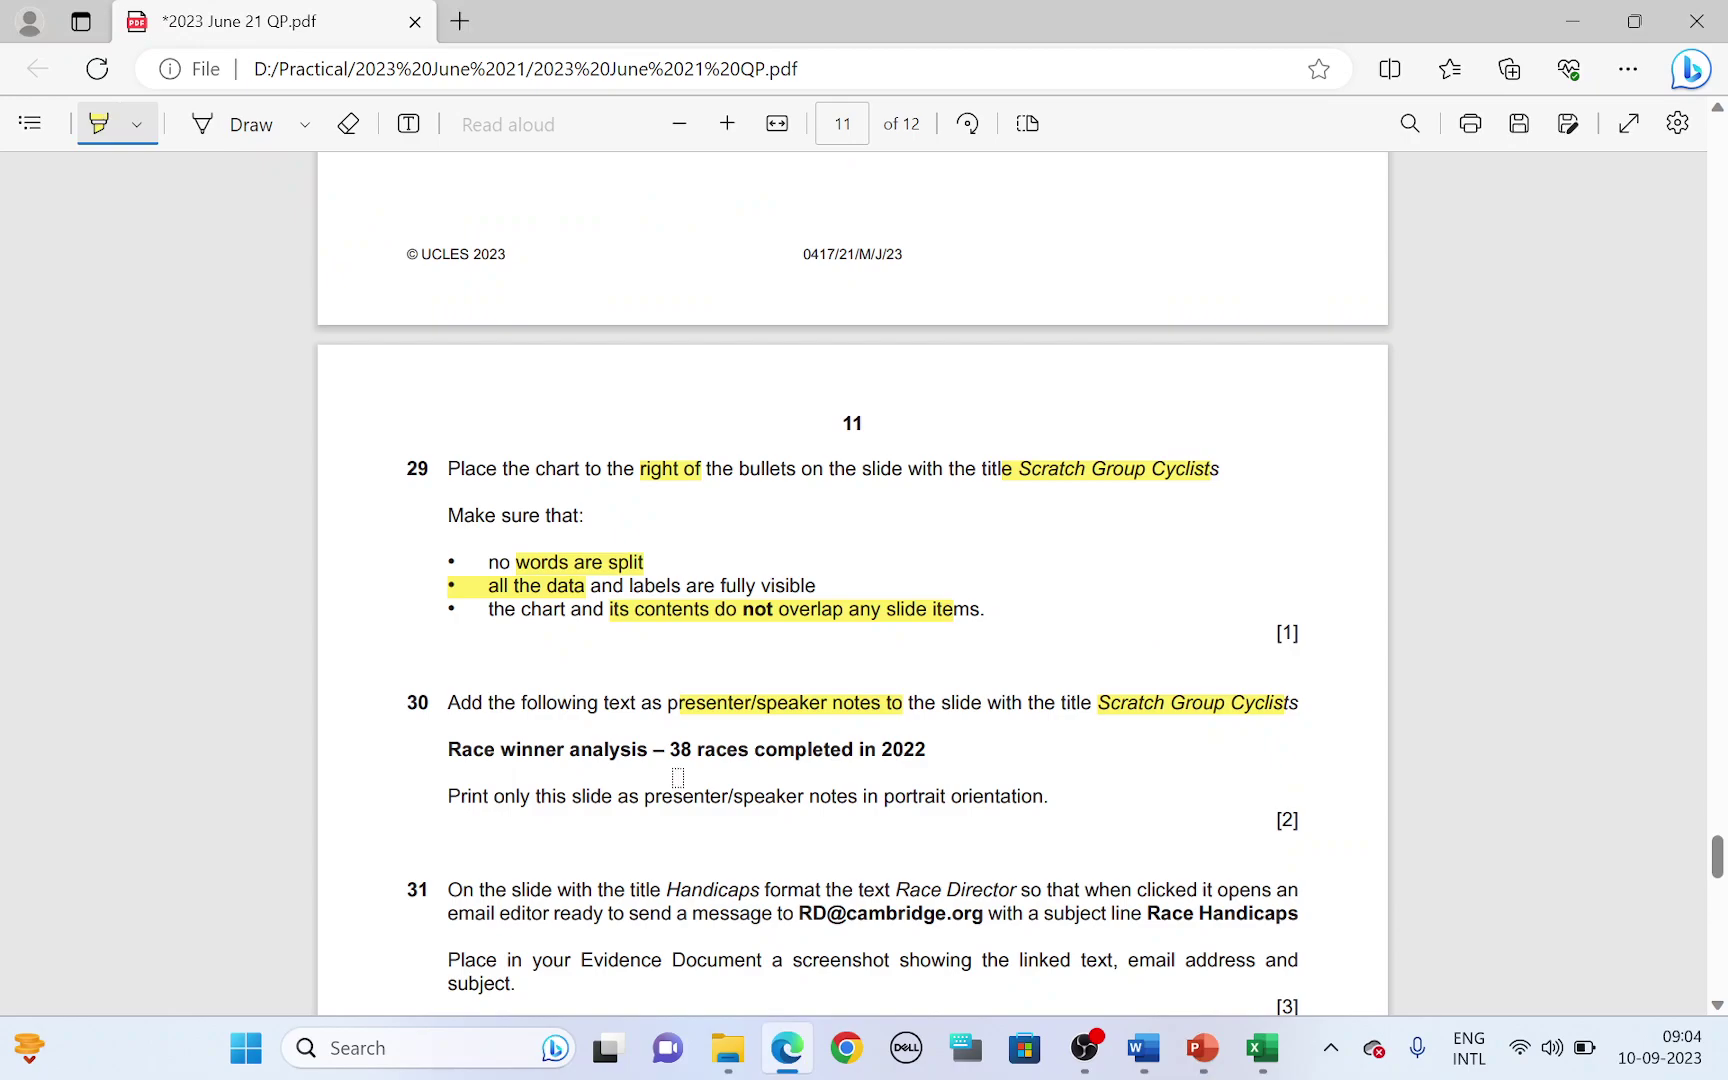
key("alt+Tab")
- Type the note 'Race winner analysis – 38 races completed in 2022' into slide 6's notes
type("Ra")
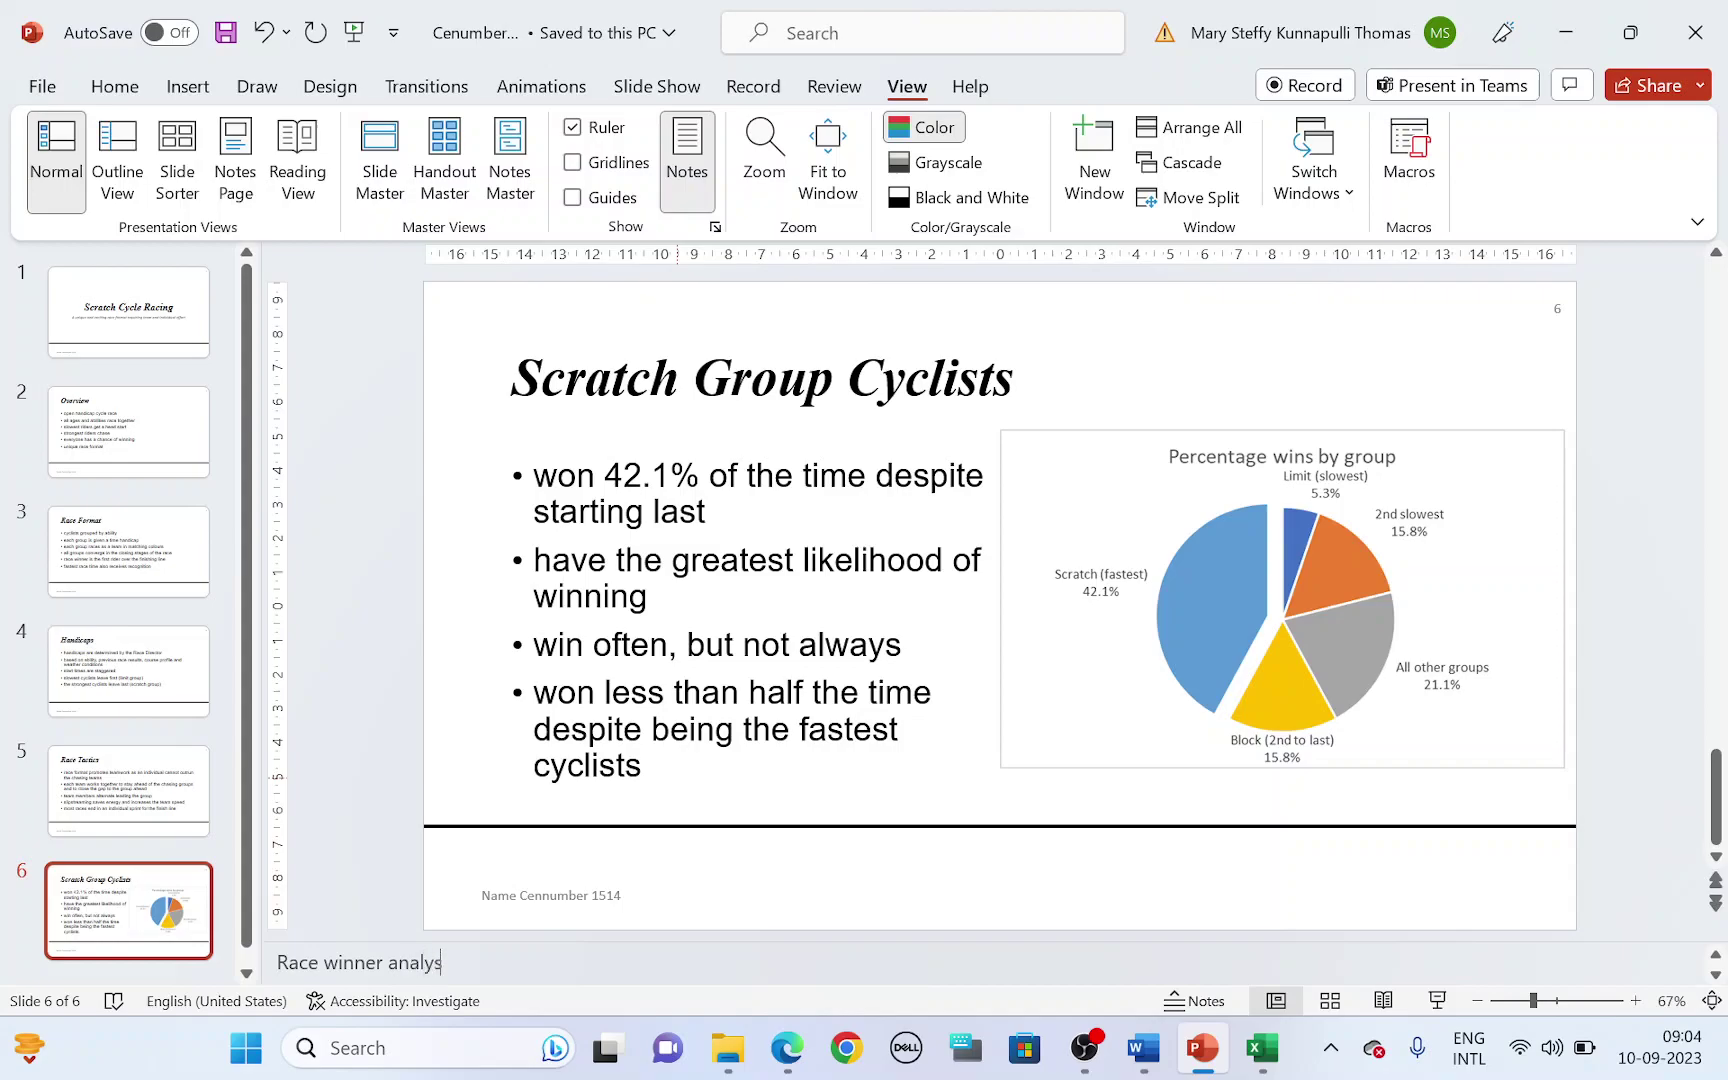
key("alt+Tab")
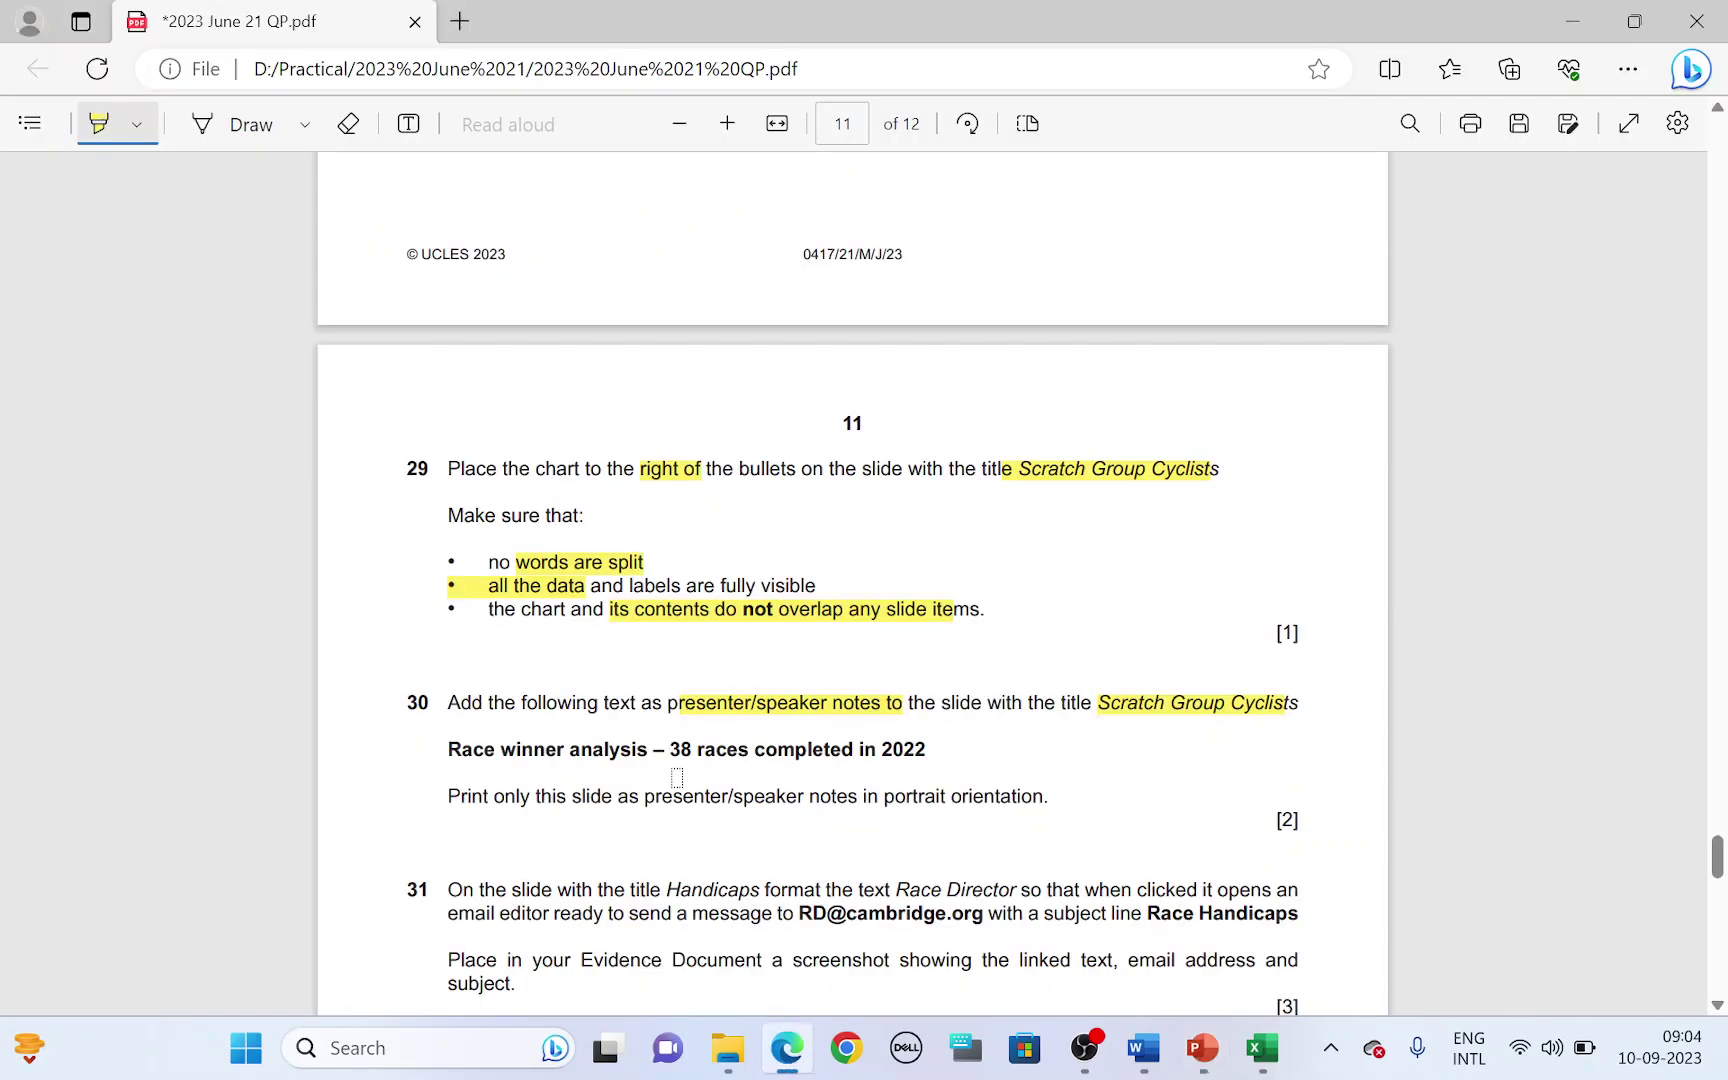
left_click_drag(447, 750, 914, 752)
key("alt+Tab")
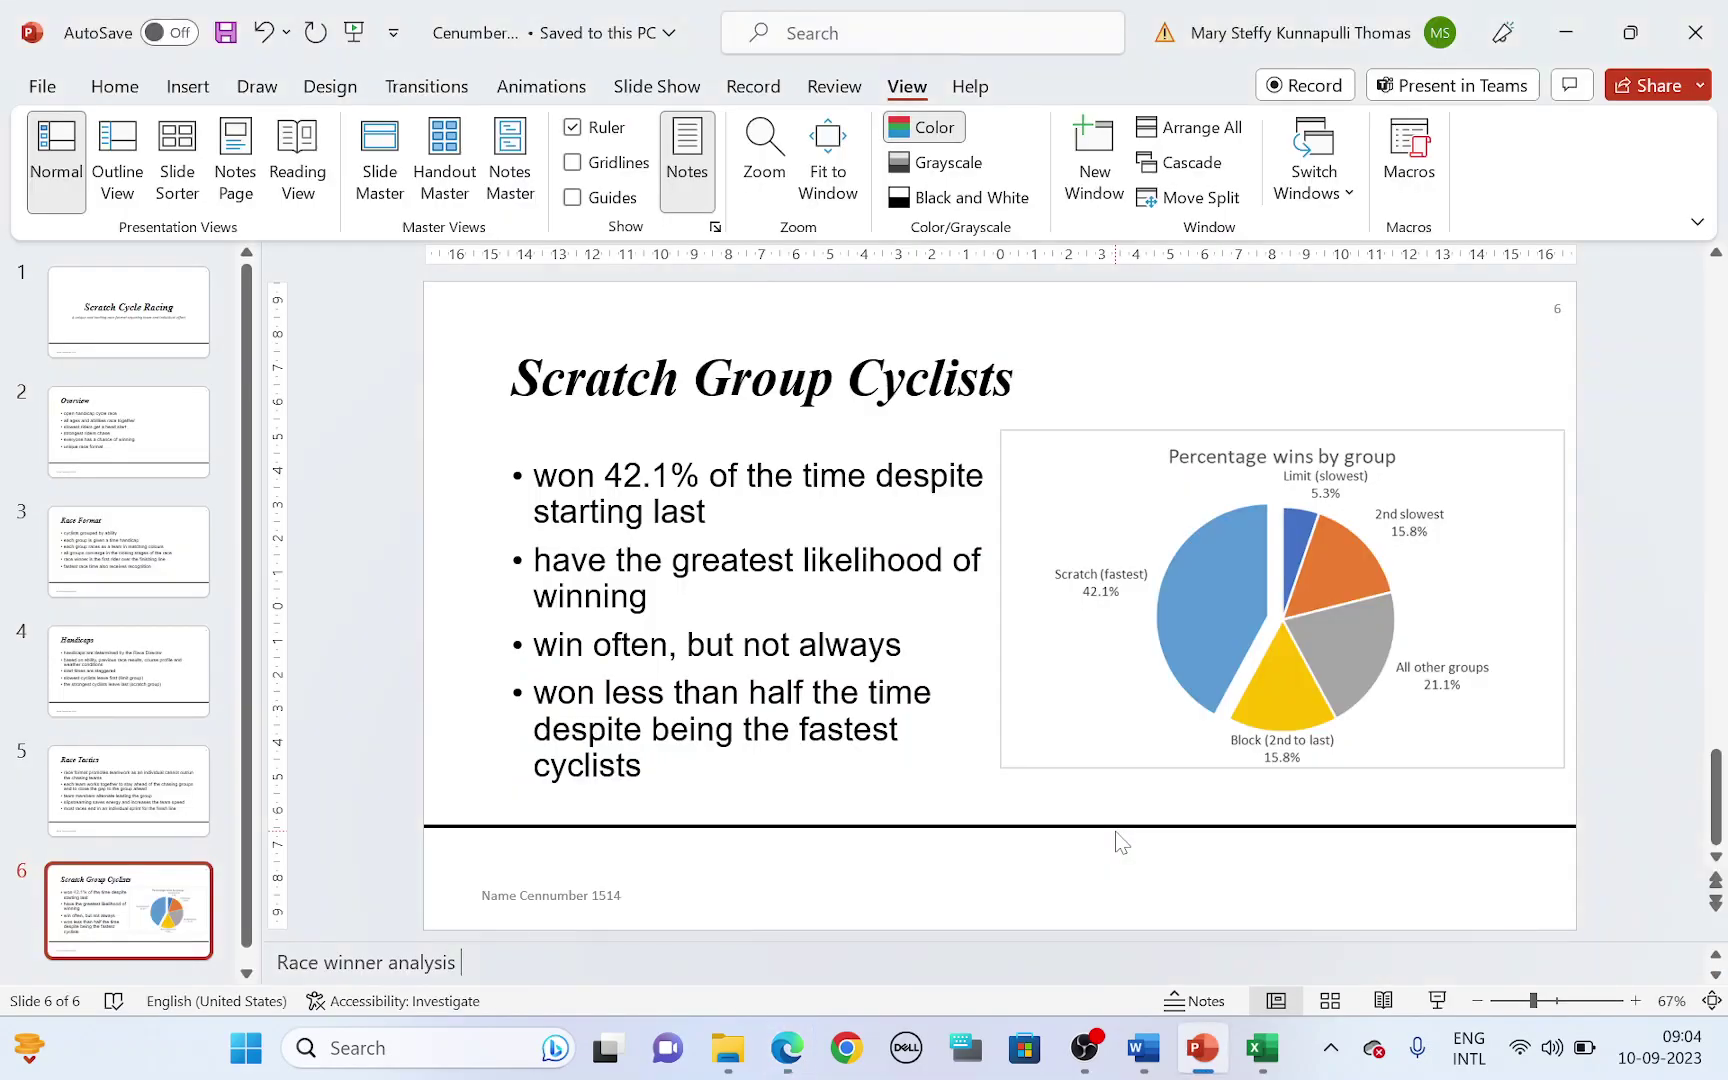
key("alt+Tab")
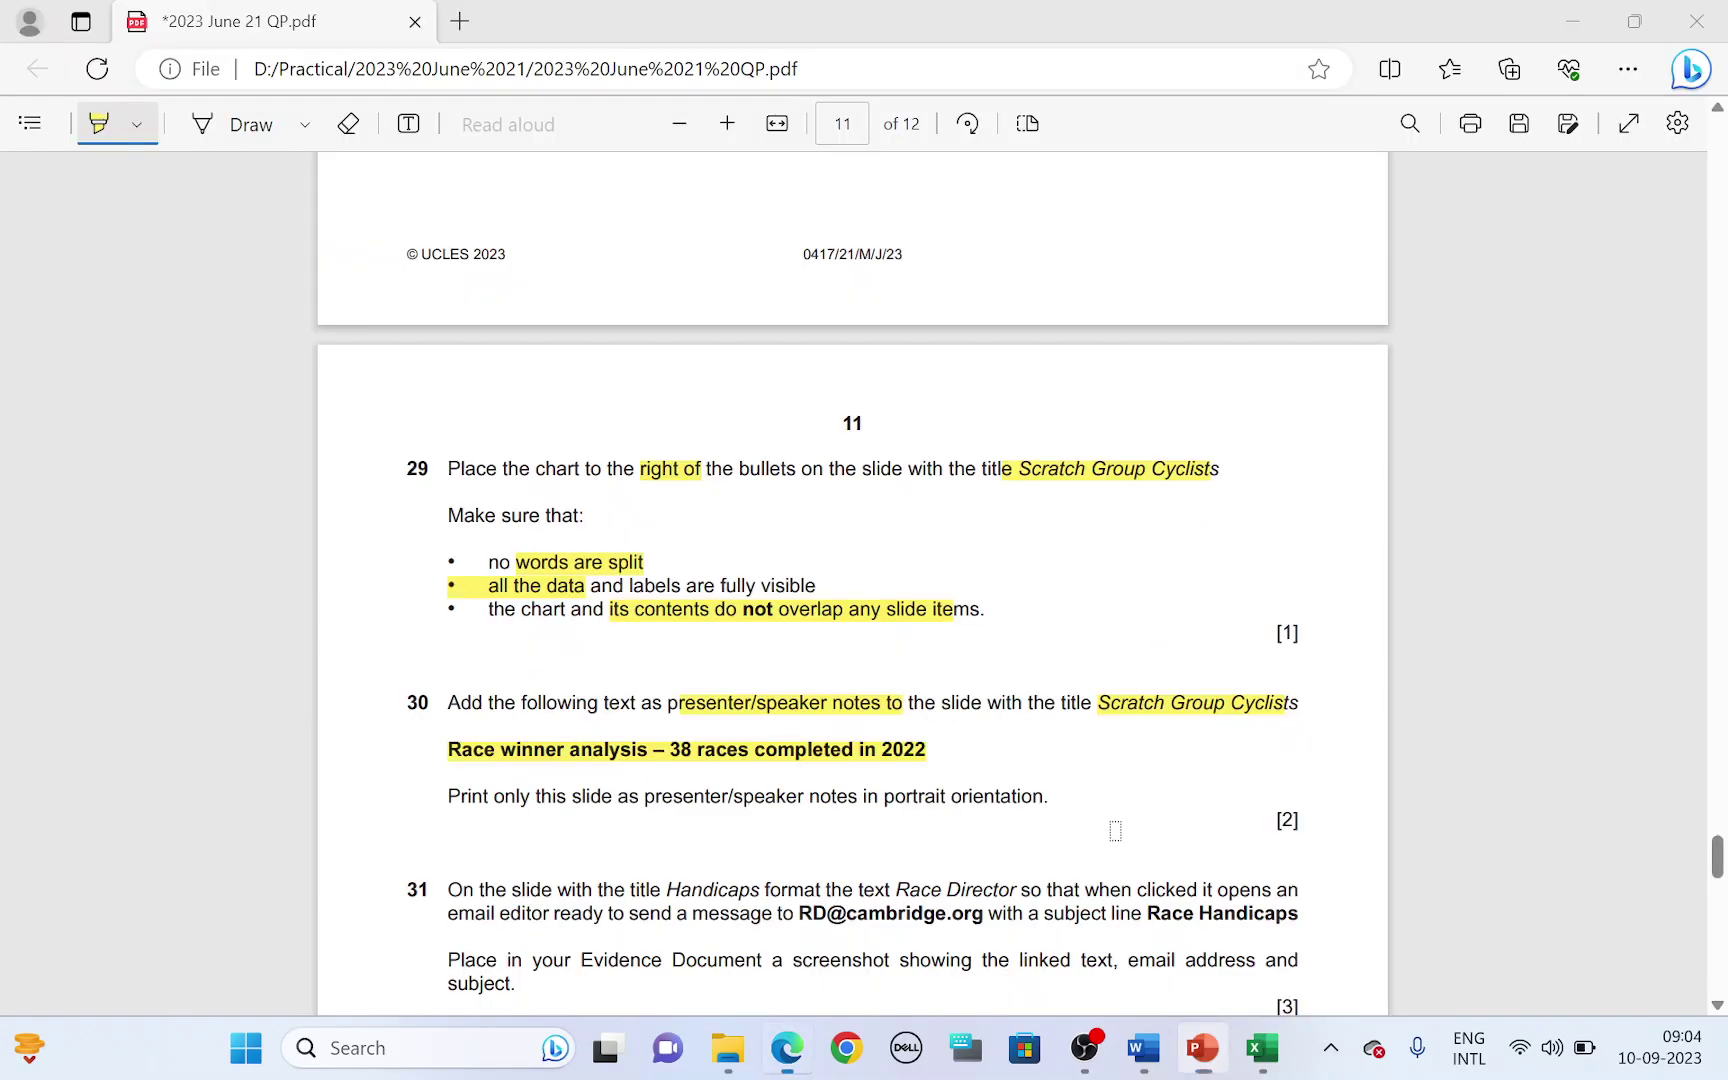
key("alt+Tab")
type("3")
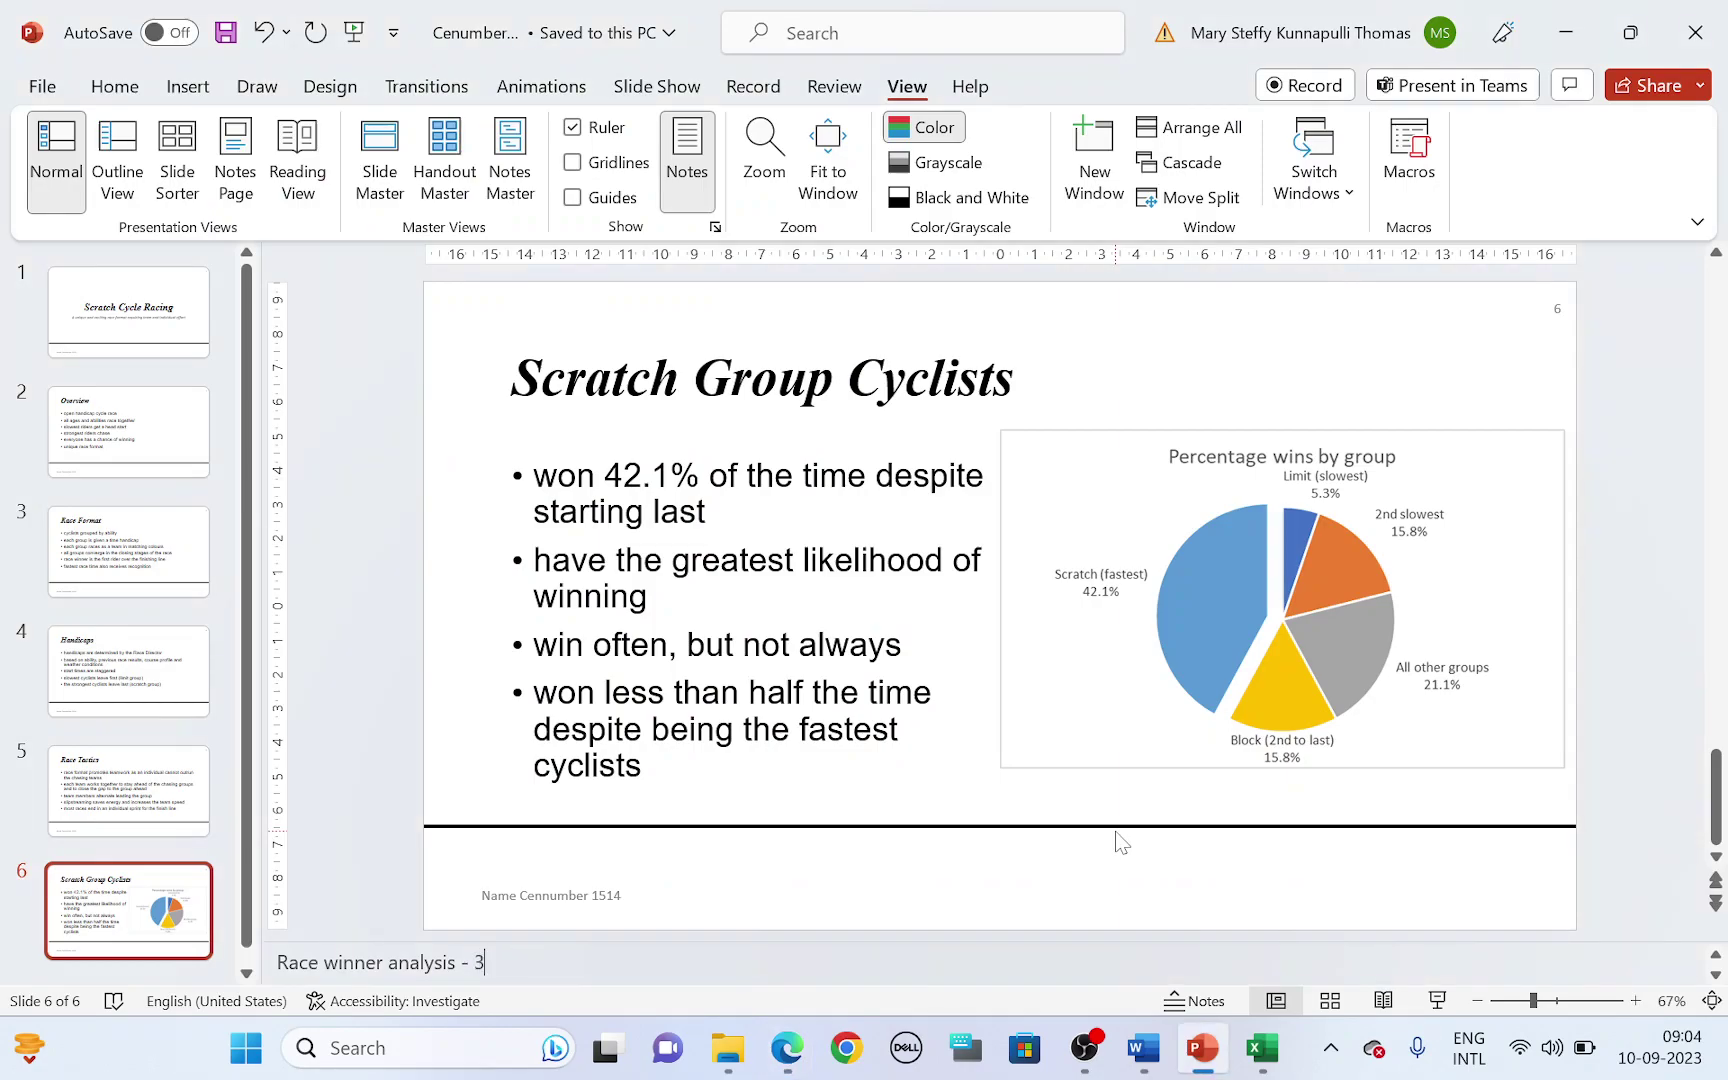
type("8")
key("alt+Tab")
key("alt+Tab")
key("alt+Tab")
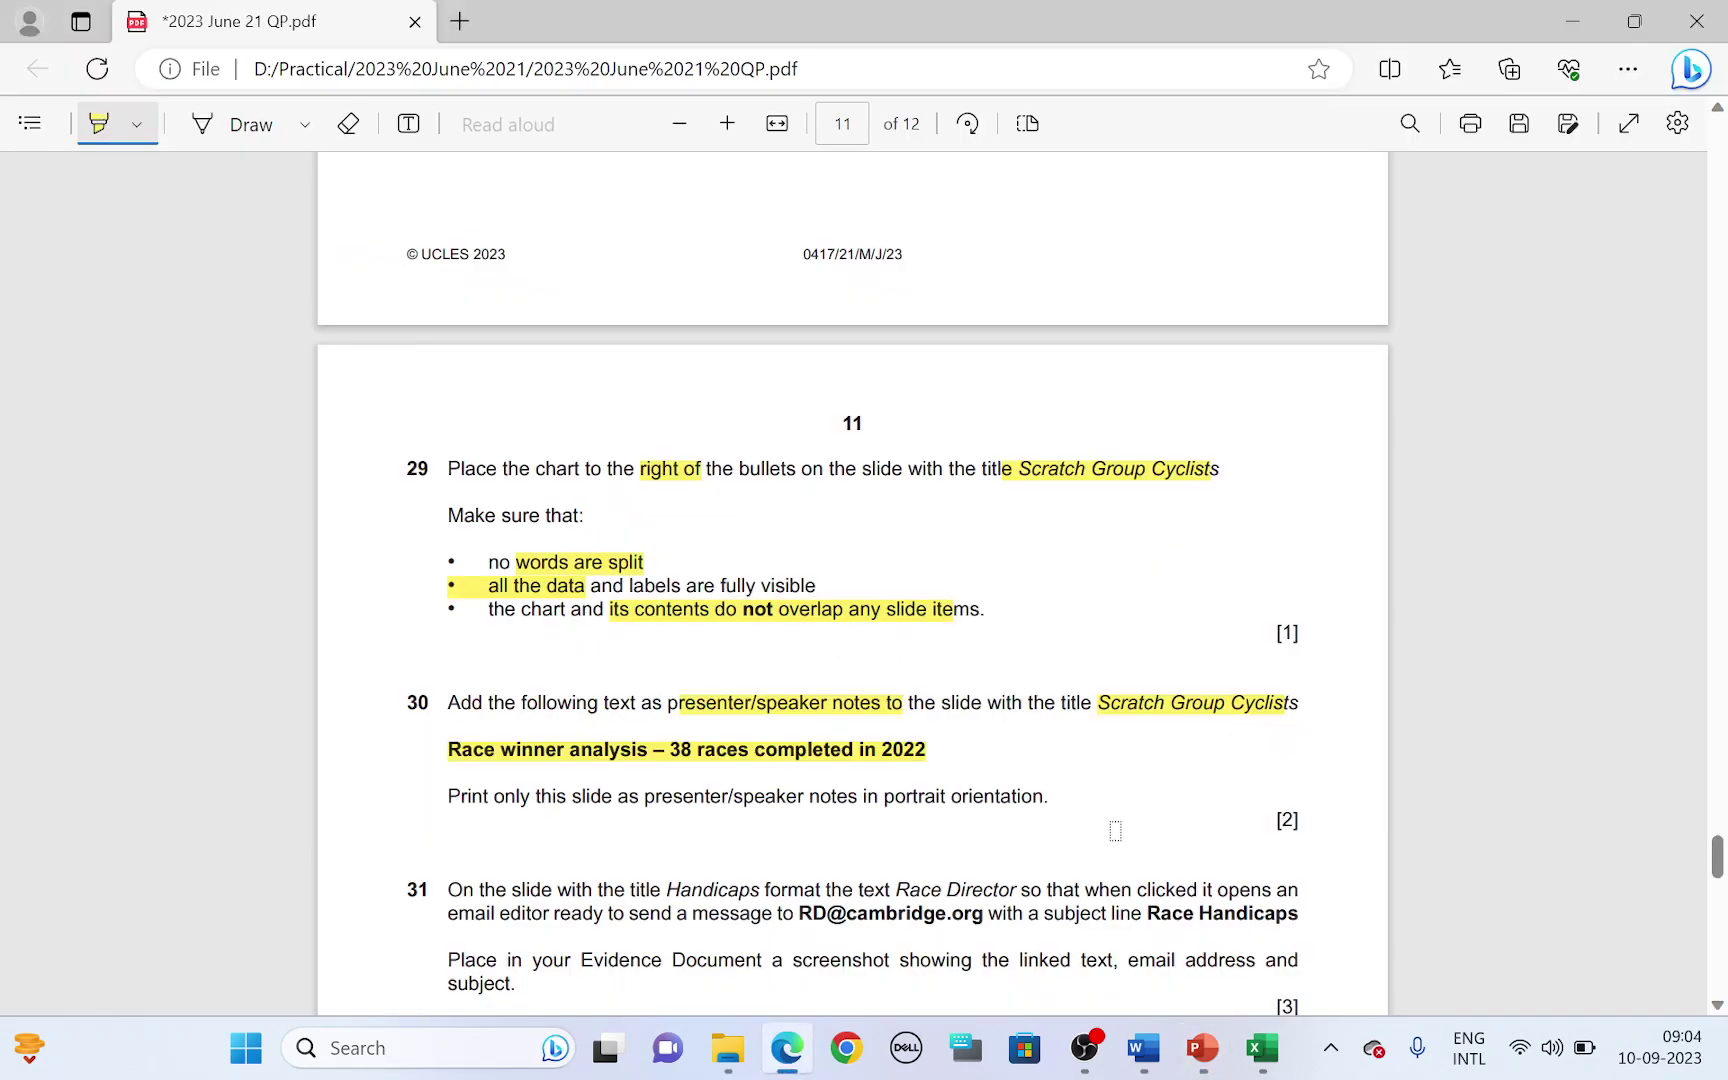
key("alt+Tab")
type("c")
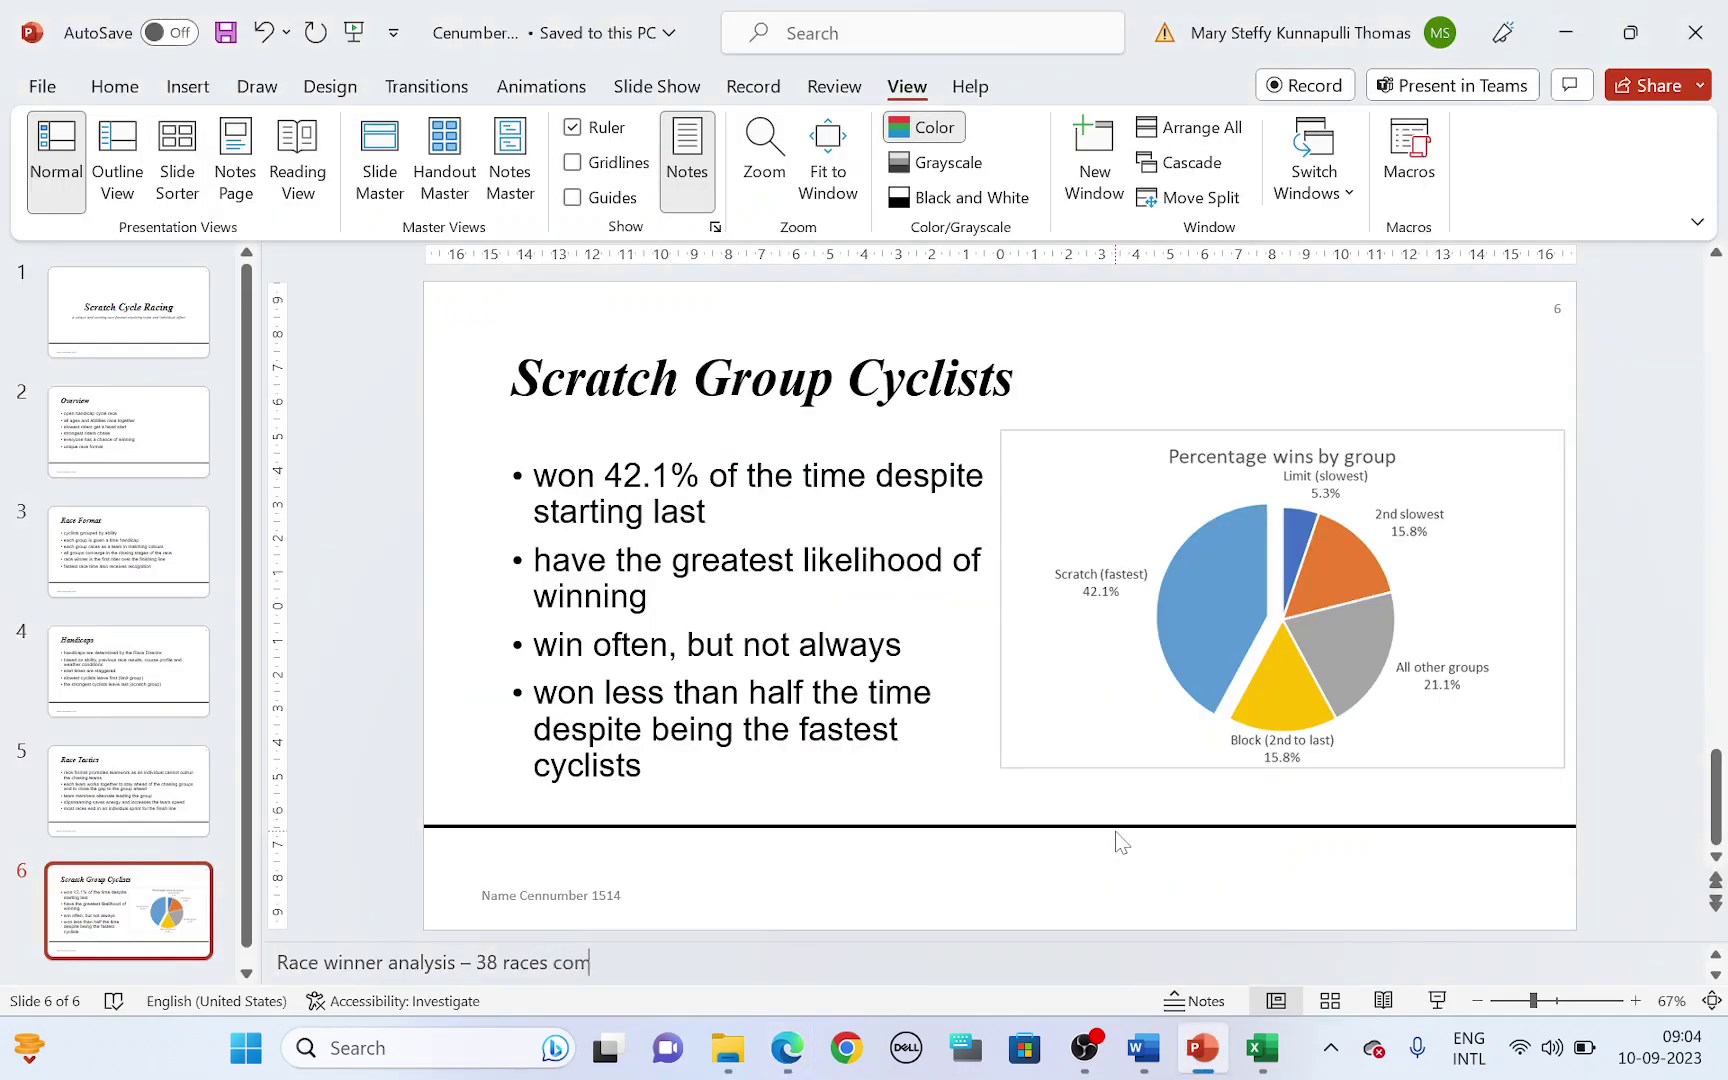
key("alt+Tab")
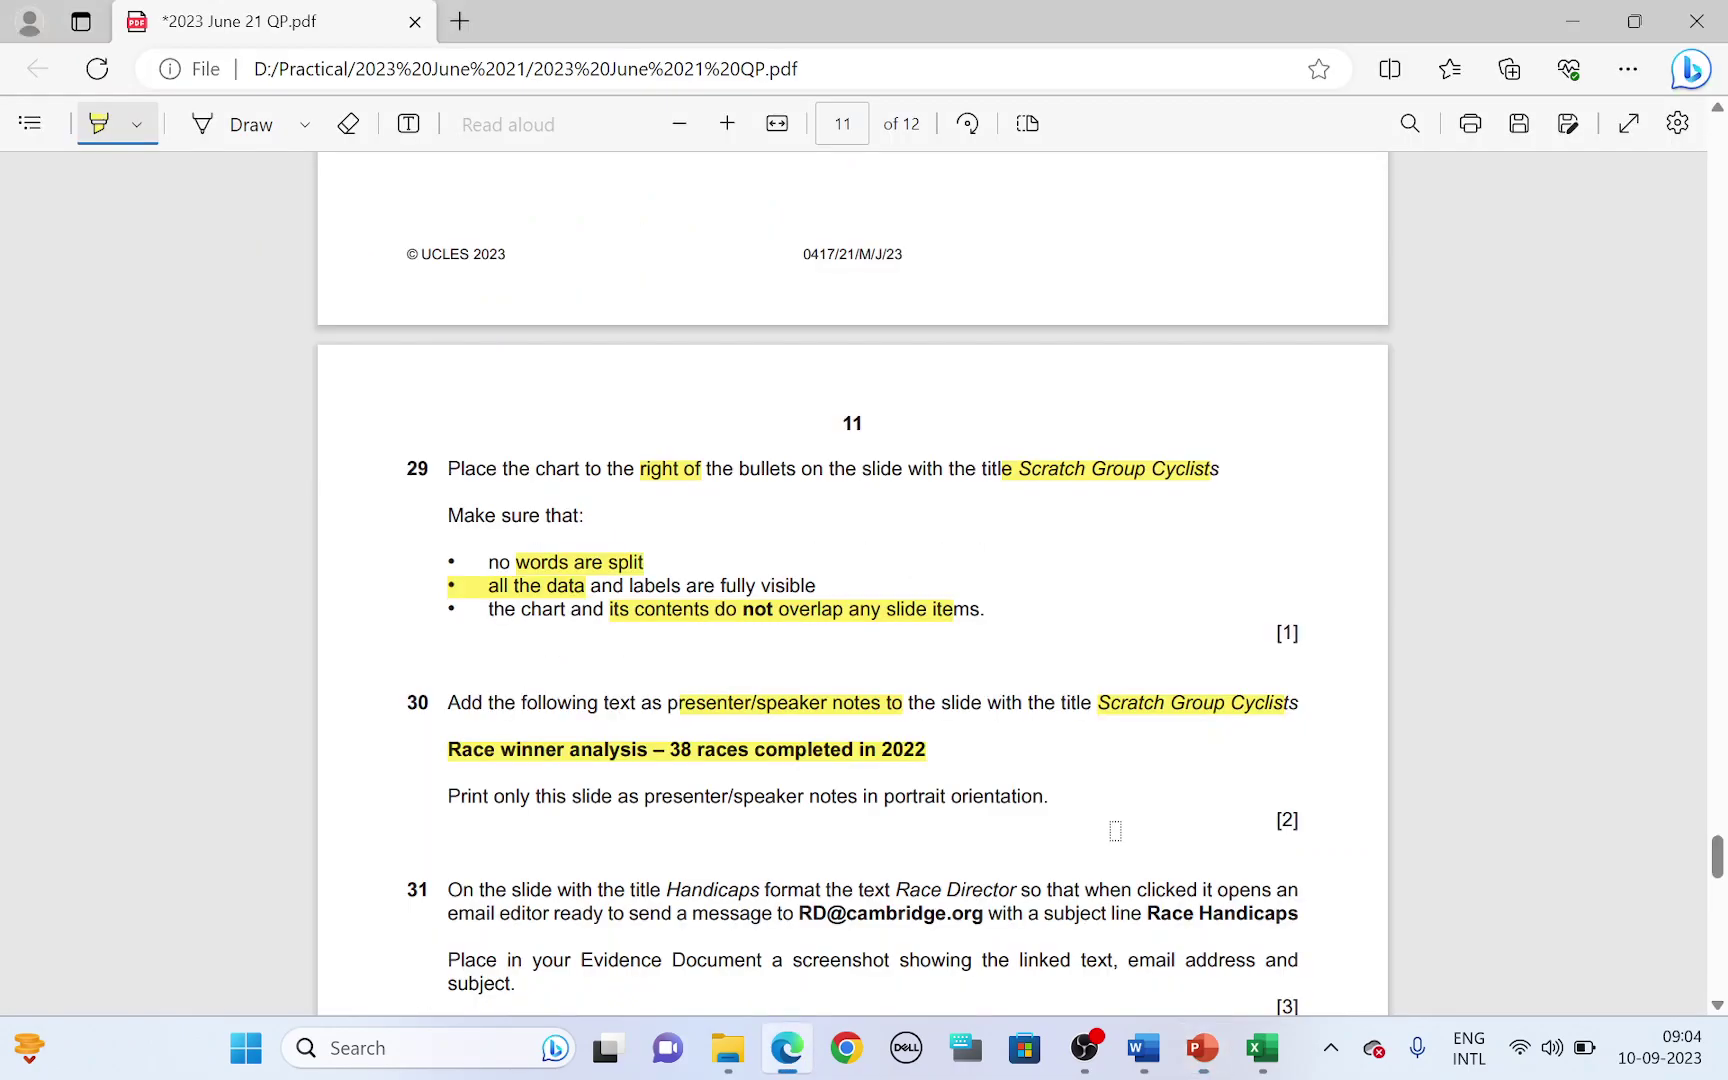
key("alt+Tab")
type("i")
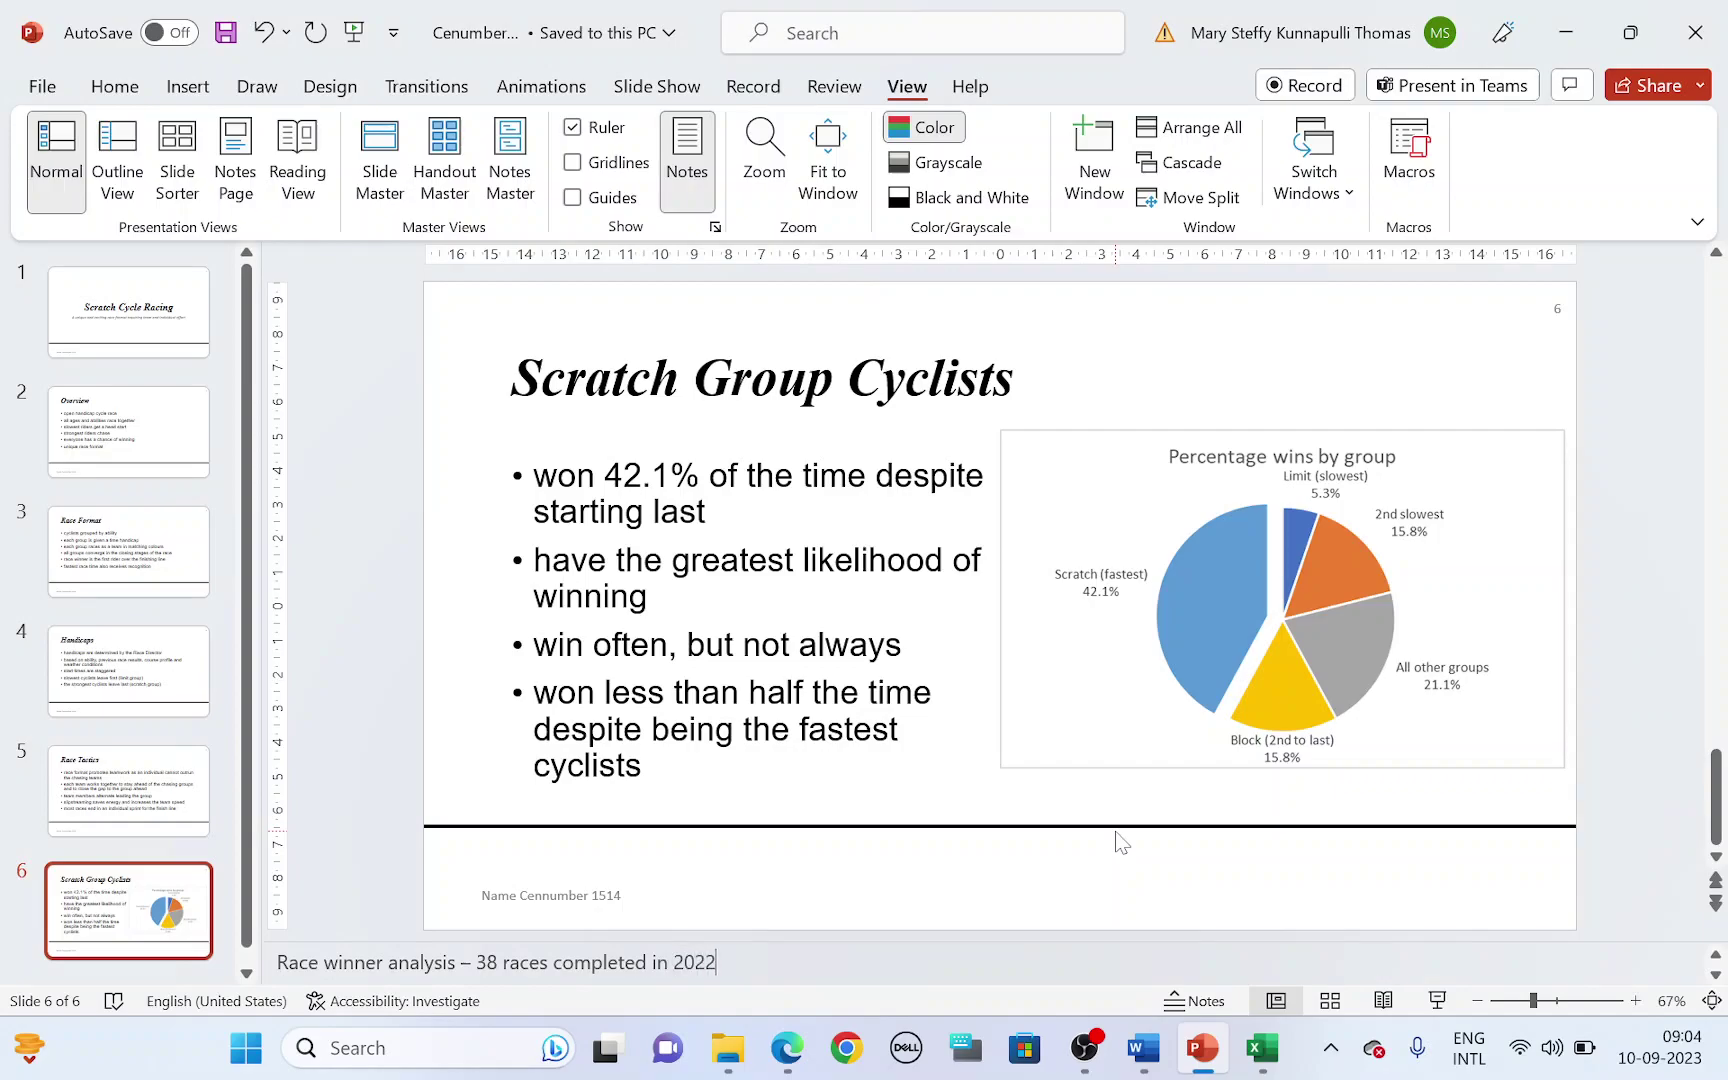
key("alt+Tab")
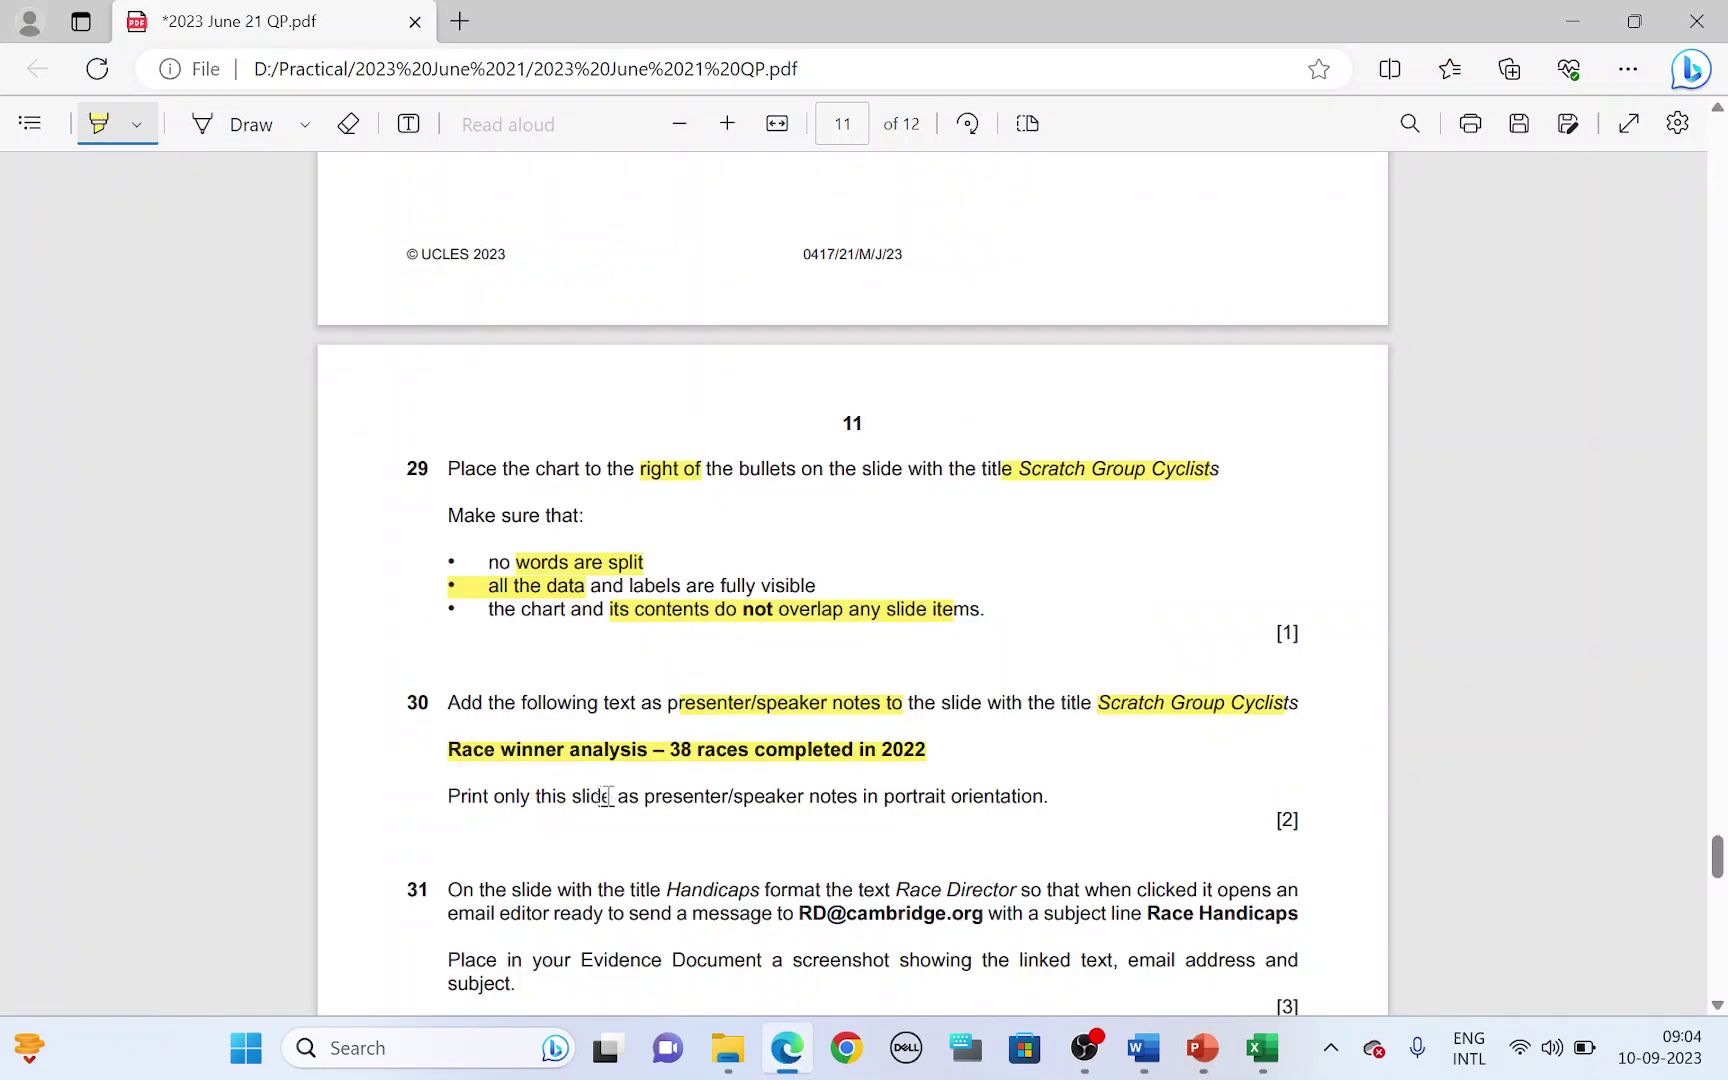
- Set printing to the current slide only, slide 6
left_click_drag(644, 797, 995, 799)
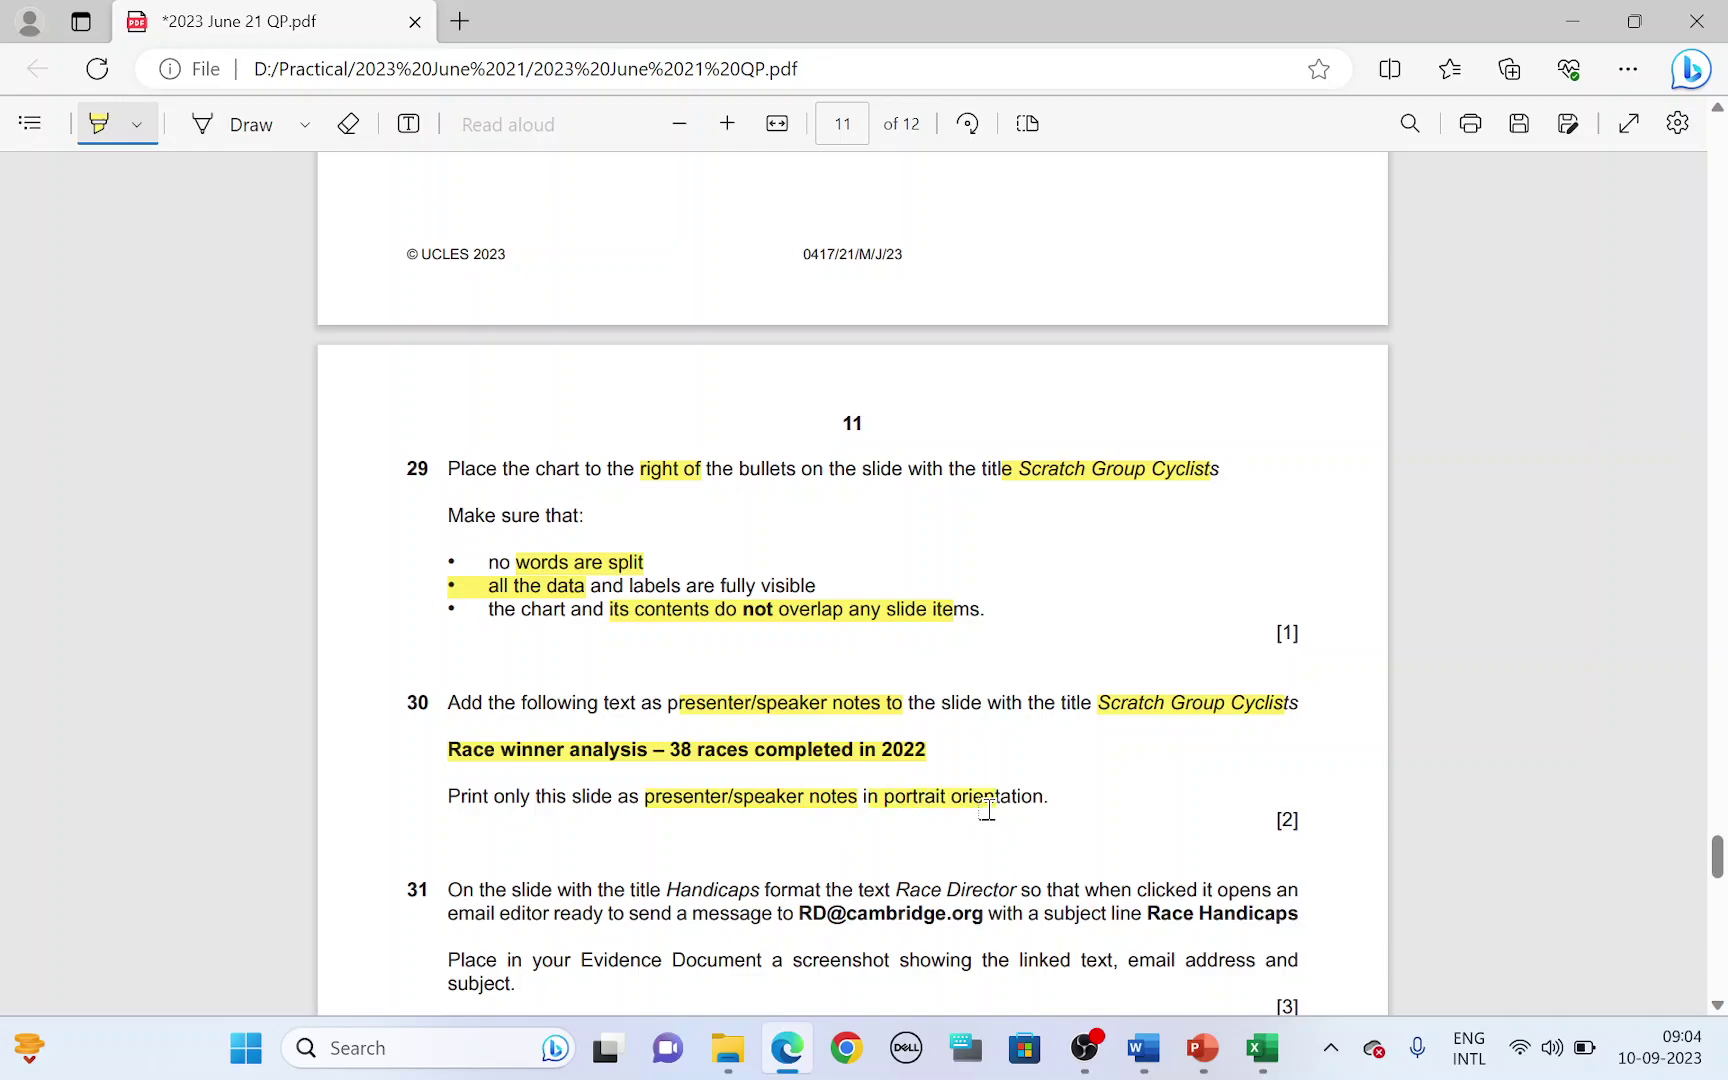
key("alt+Tab")
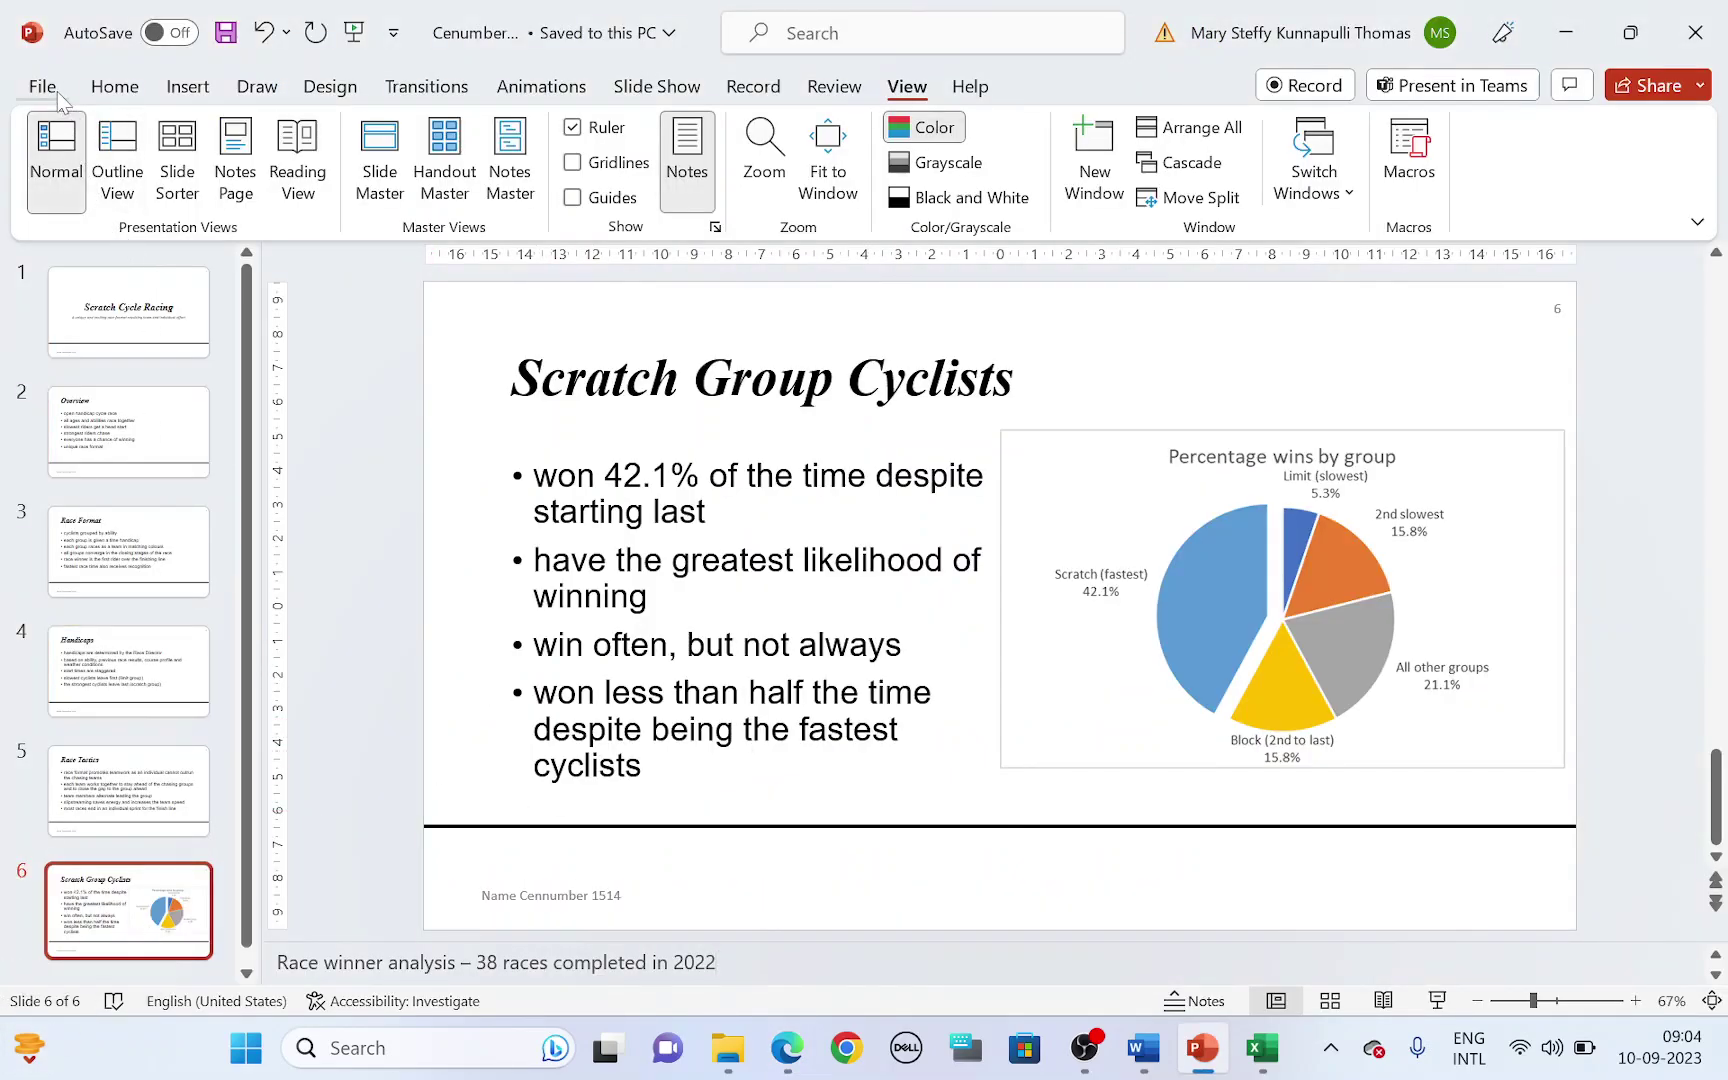
left_click(50, 90)
left_click(100, 562)
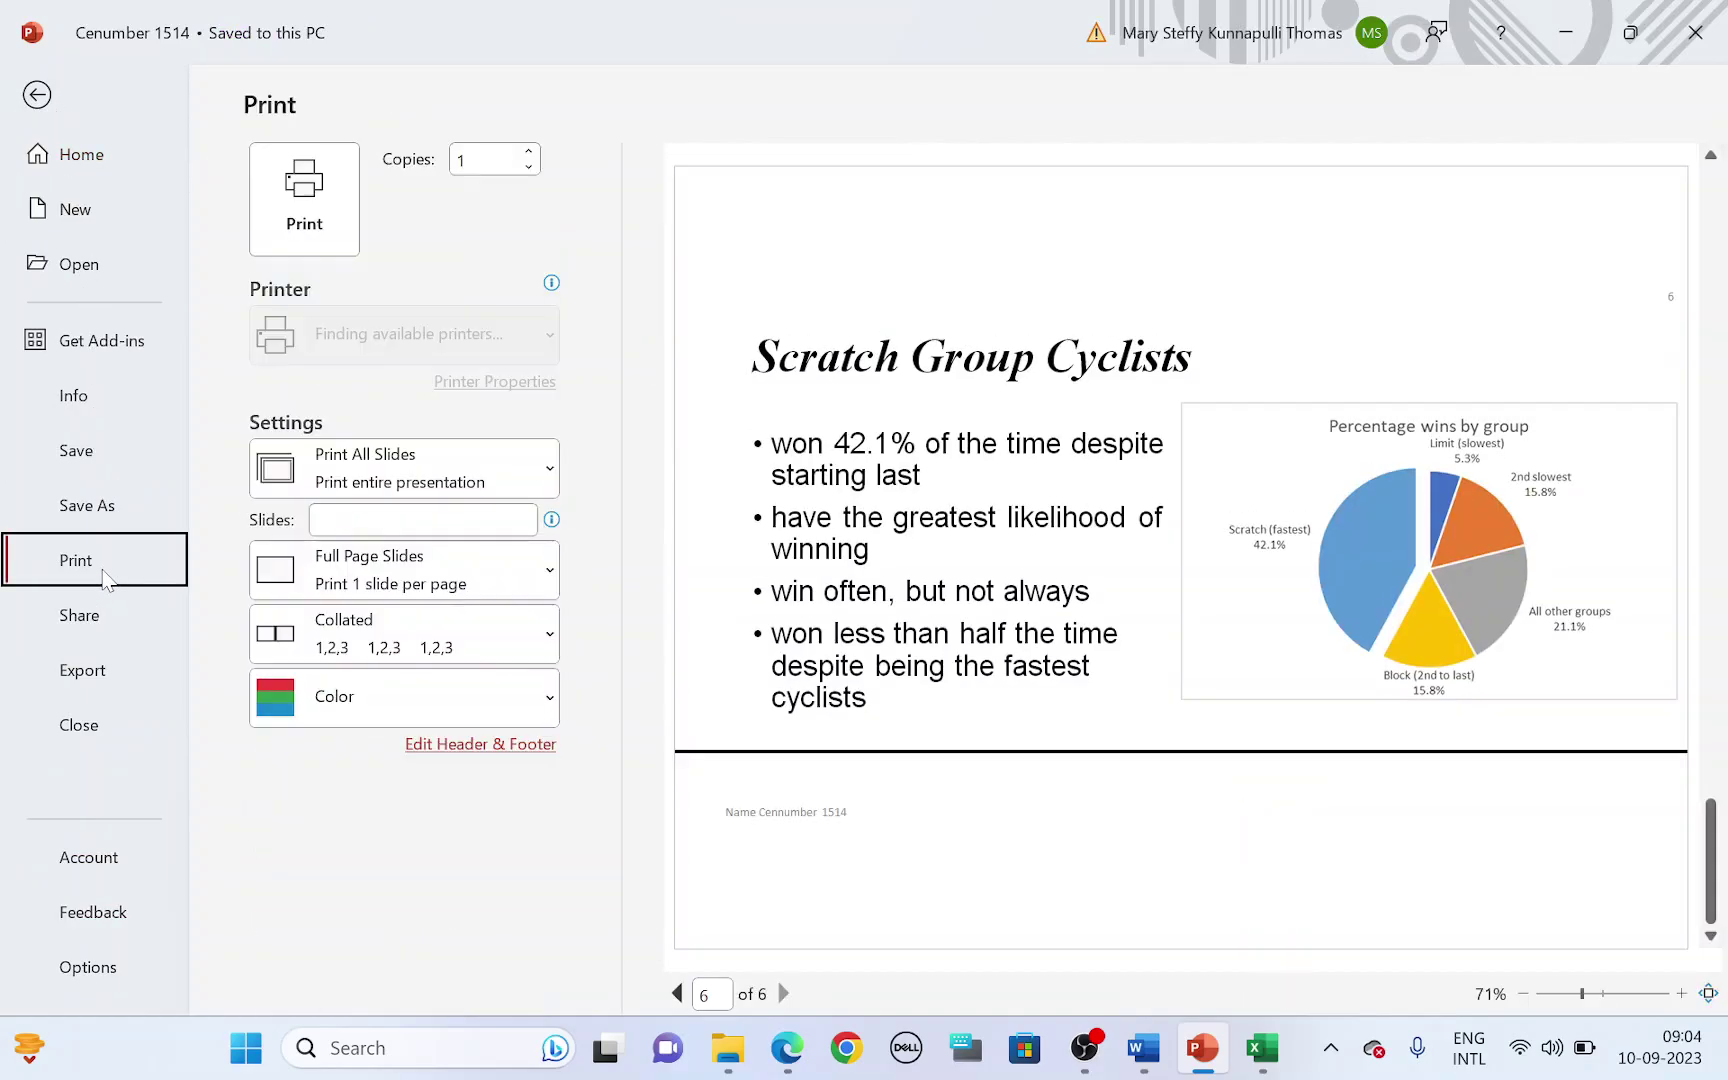
left_click(390, 462)
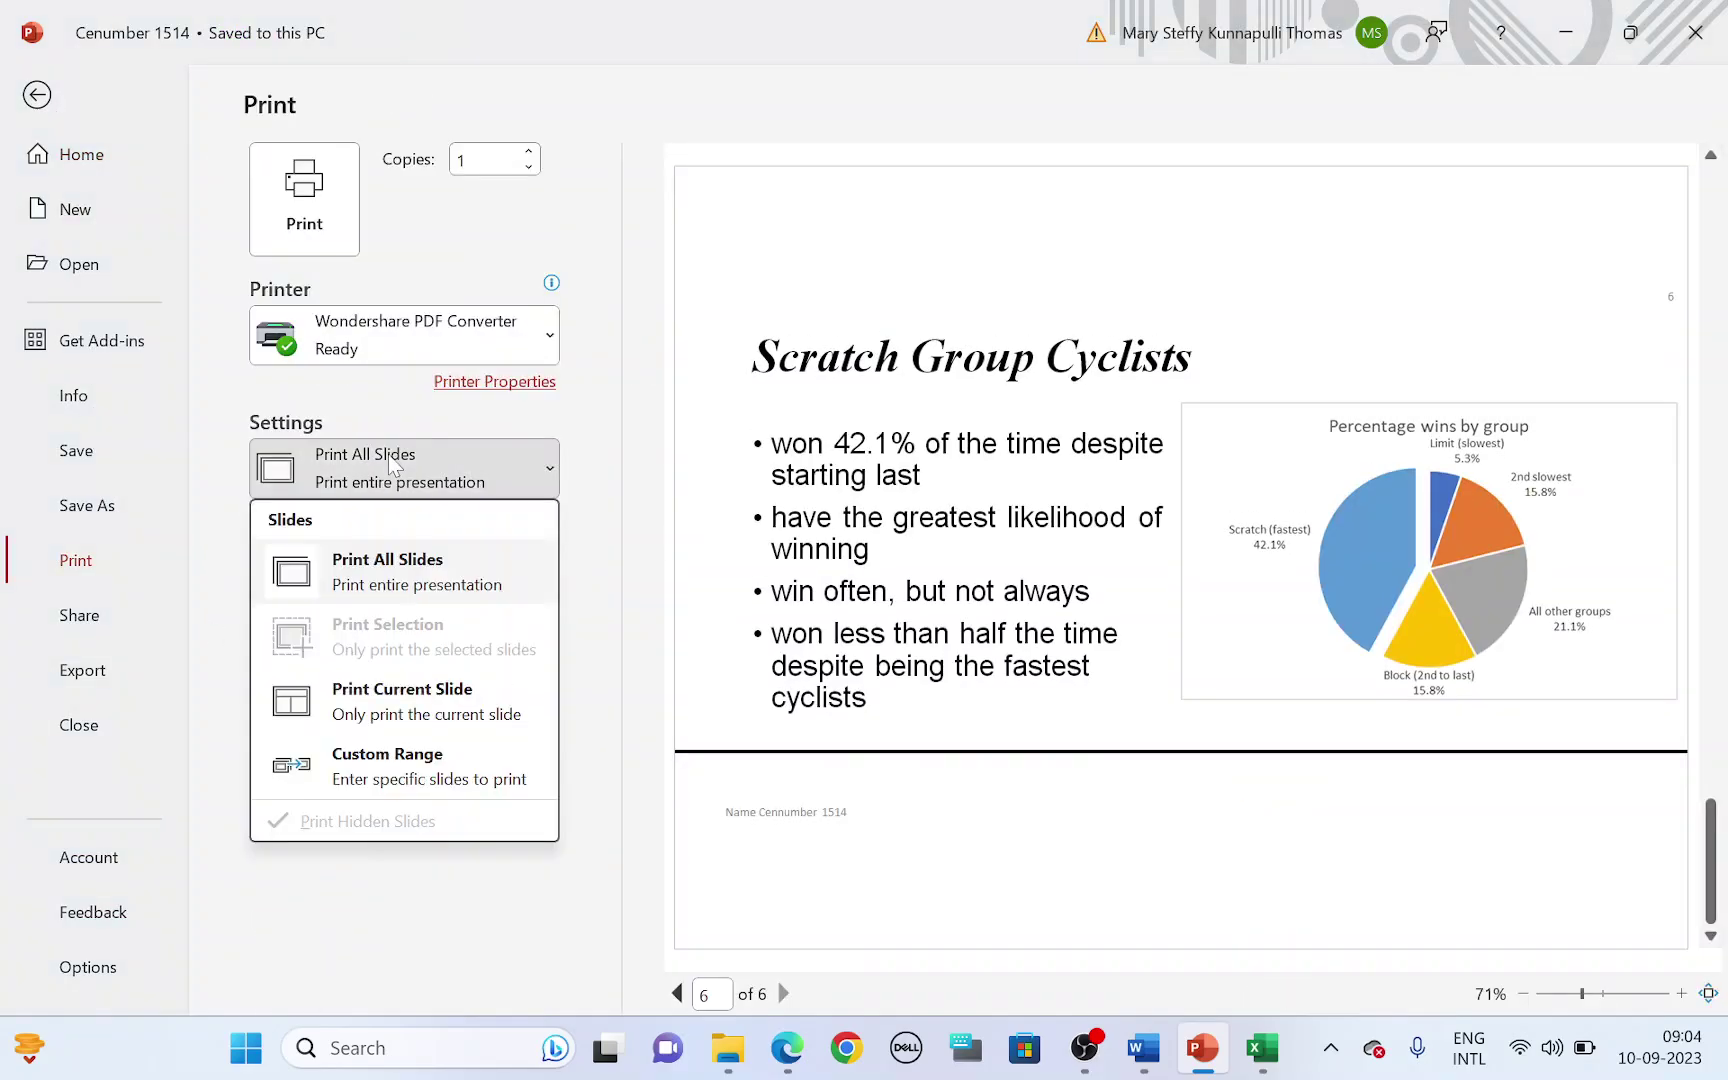
left_click(407, 716)
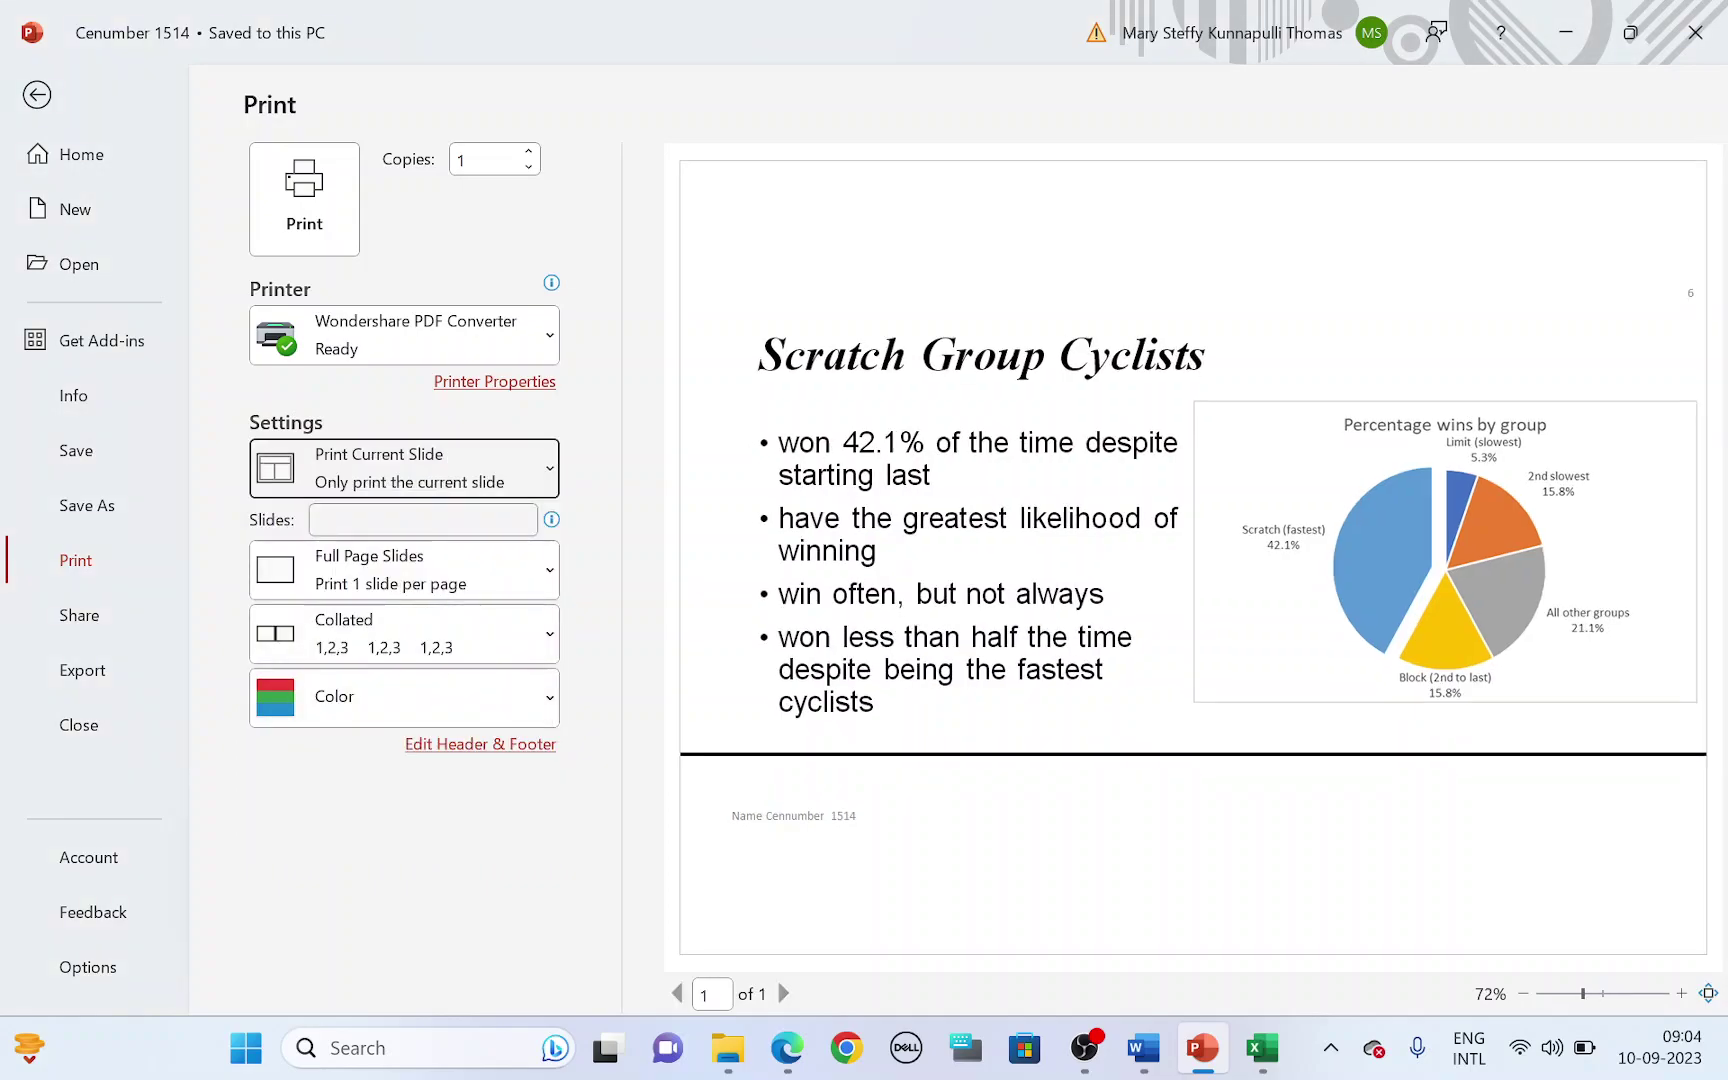
type("6")
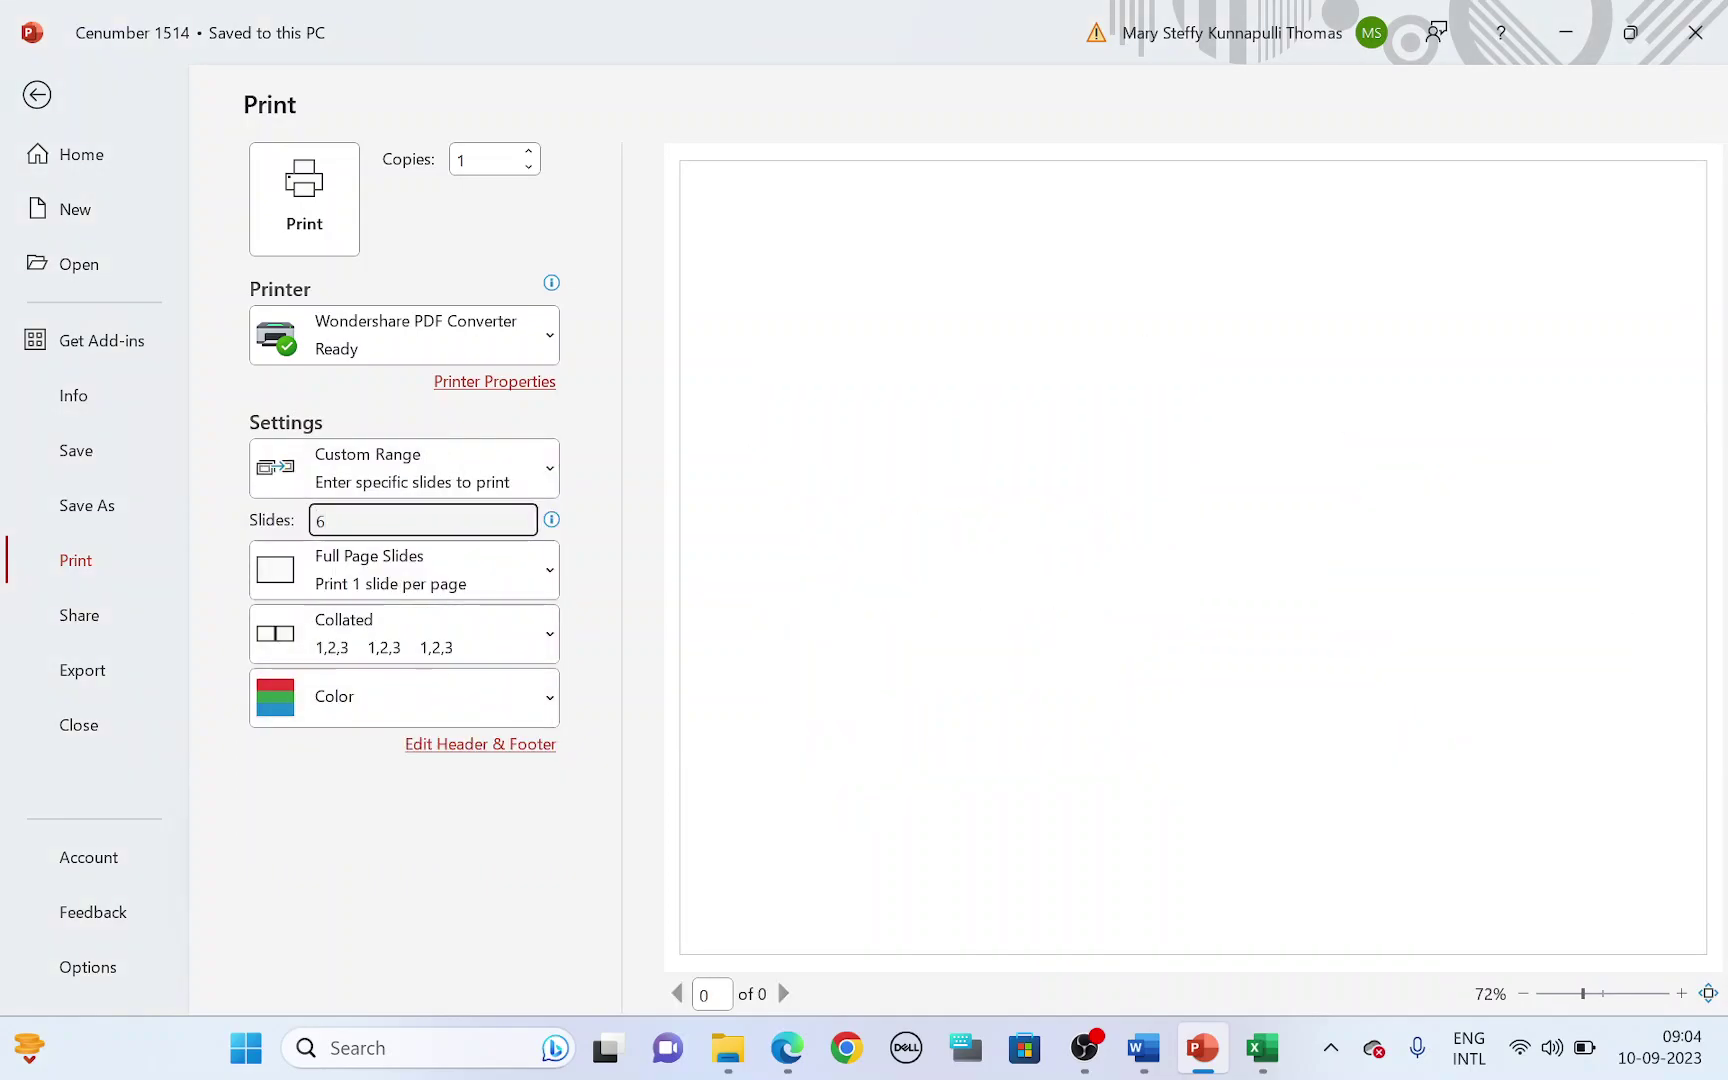
left_click(426, 488)
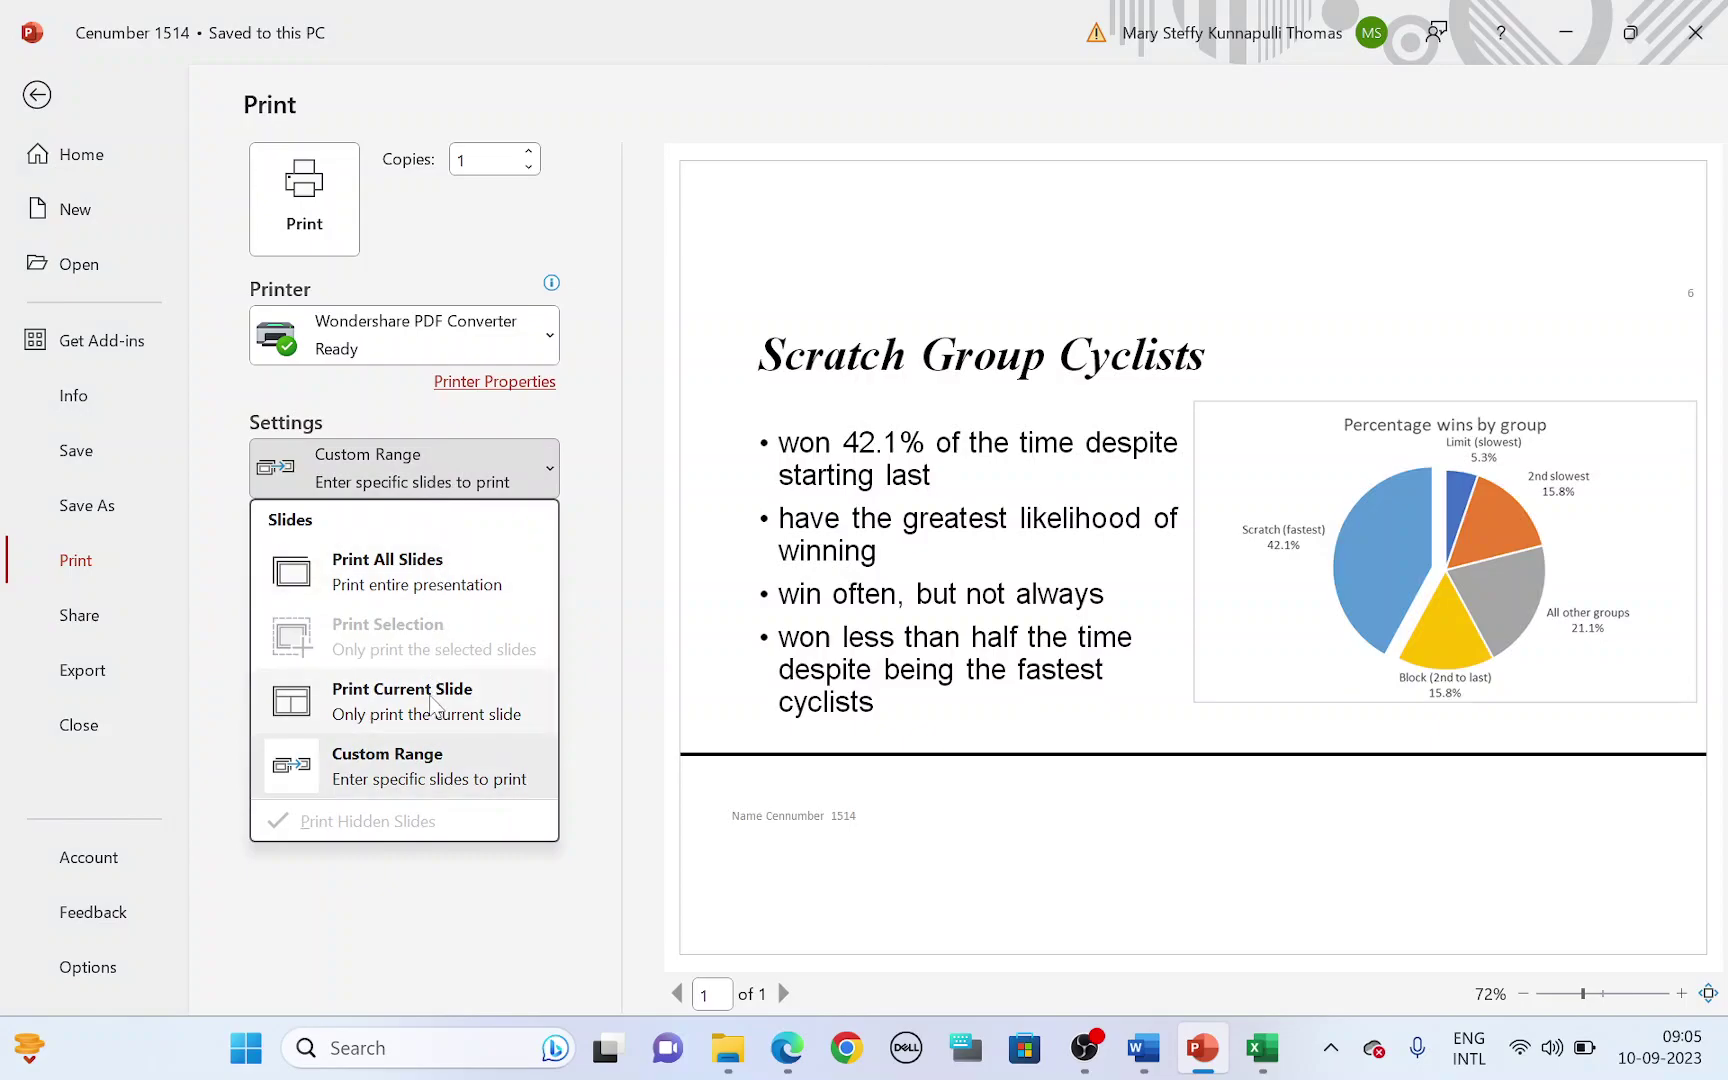
left_click(433, 718)
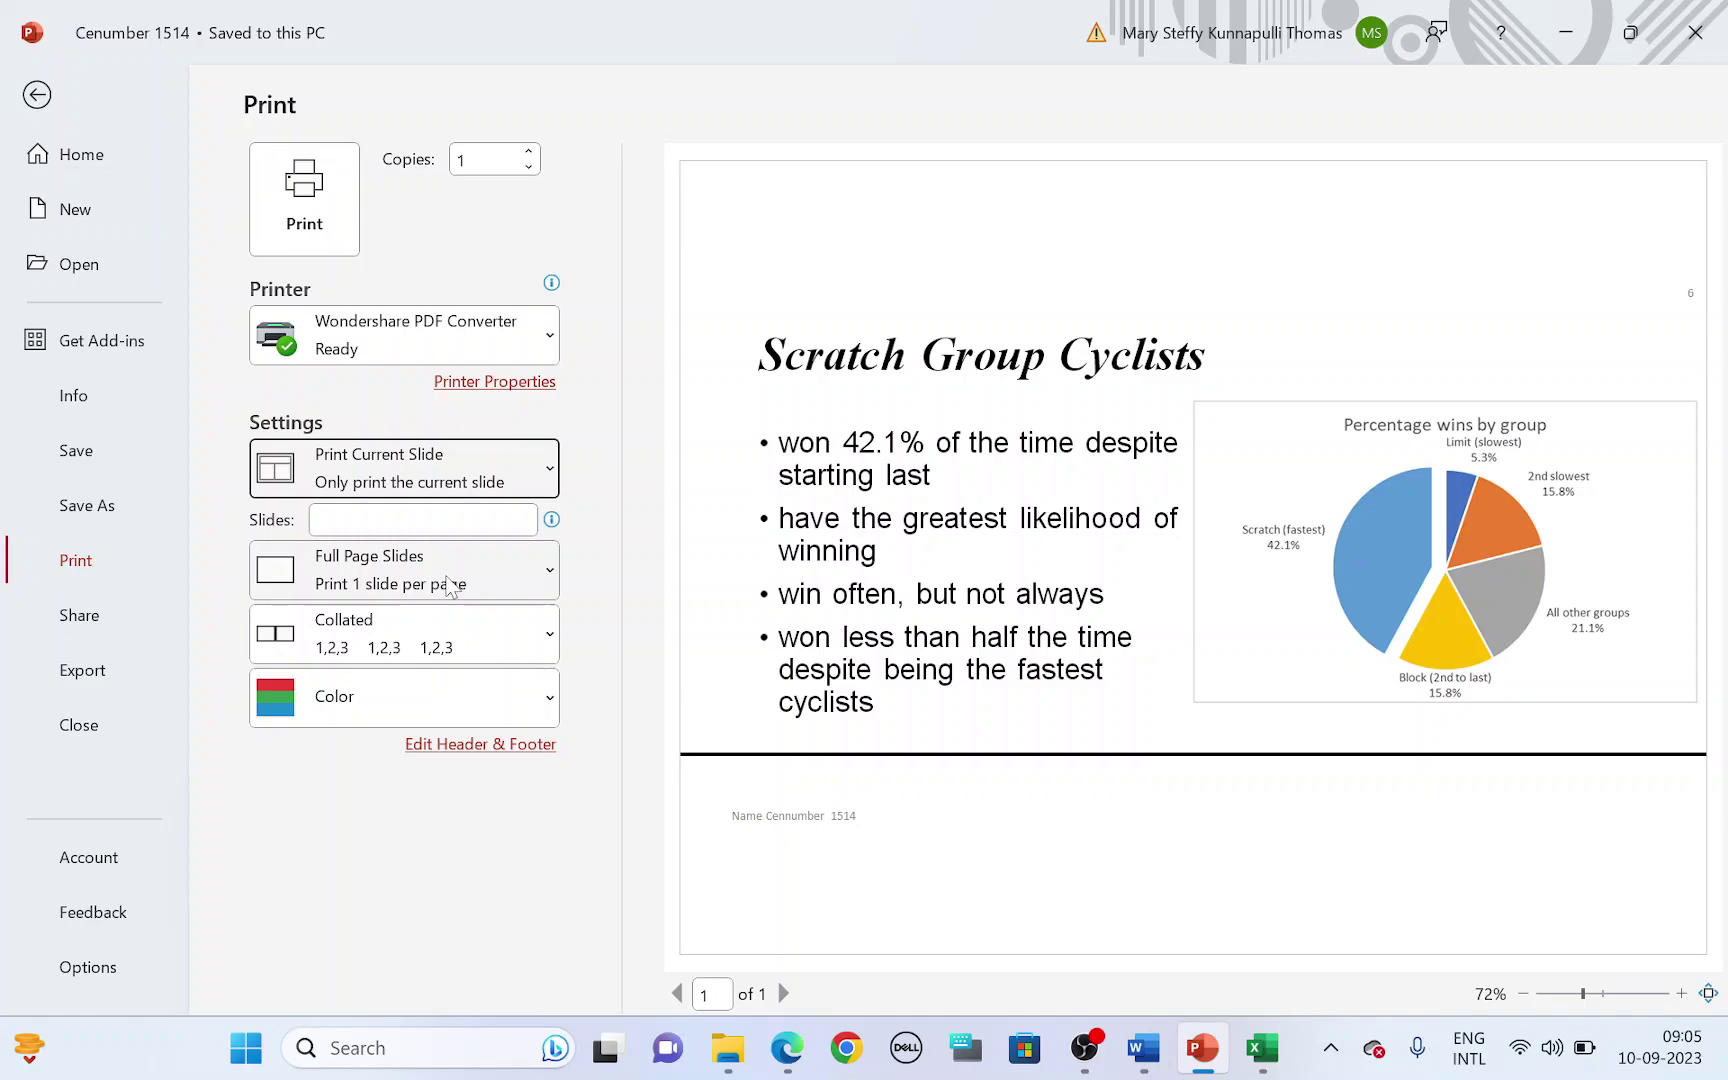
- Print slide 6 as a portrait Notes Pages layout
left_click(449, 583)
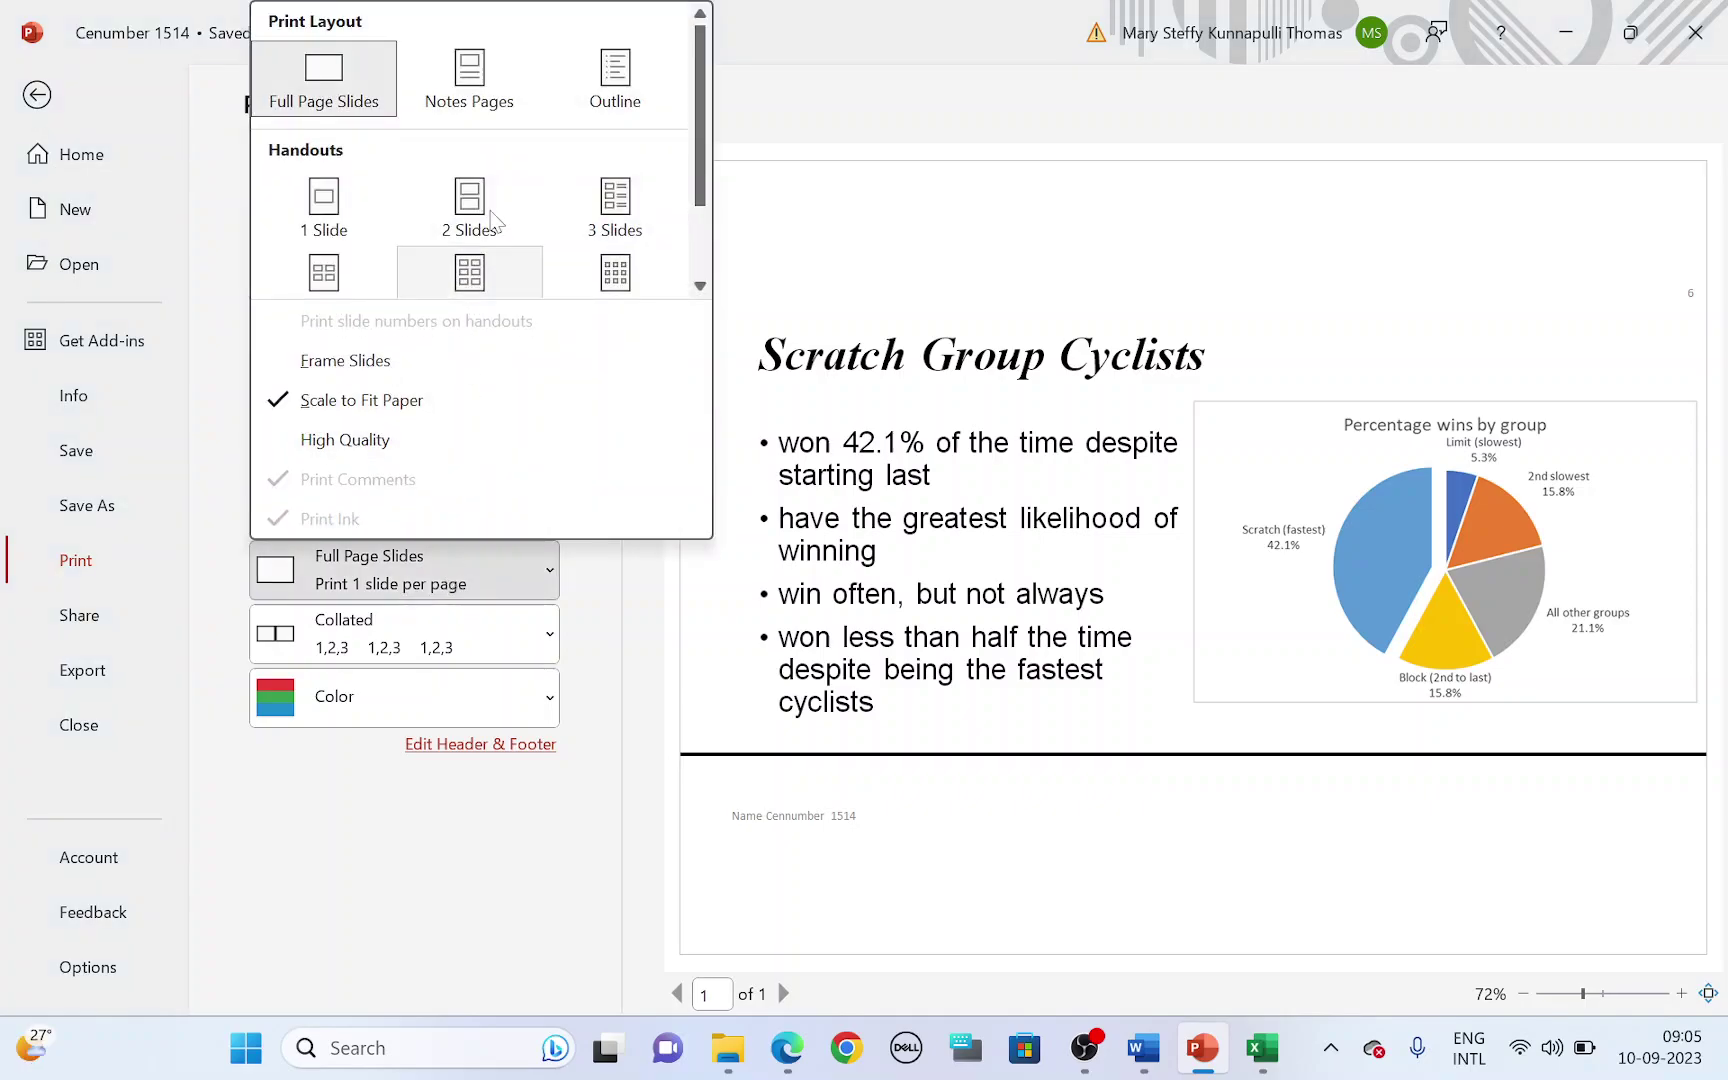
left_click(487, 88)
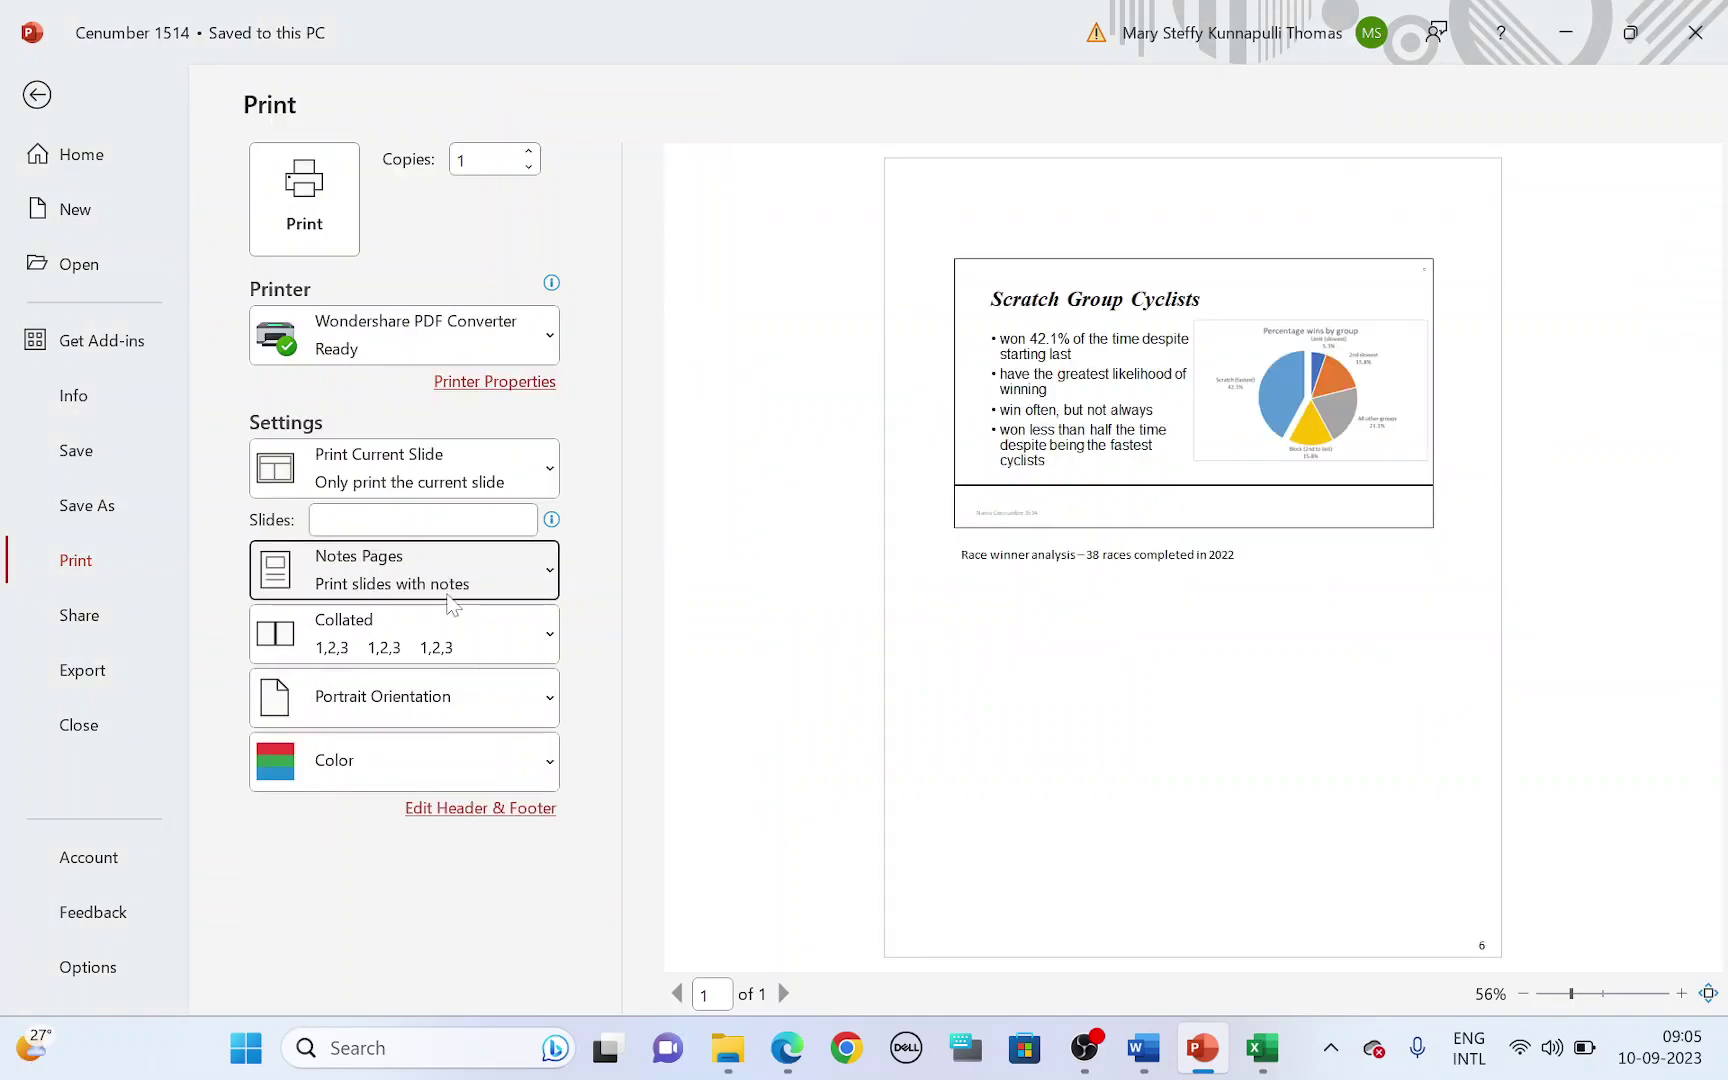
left_click(449, 583)
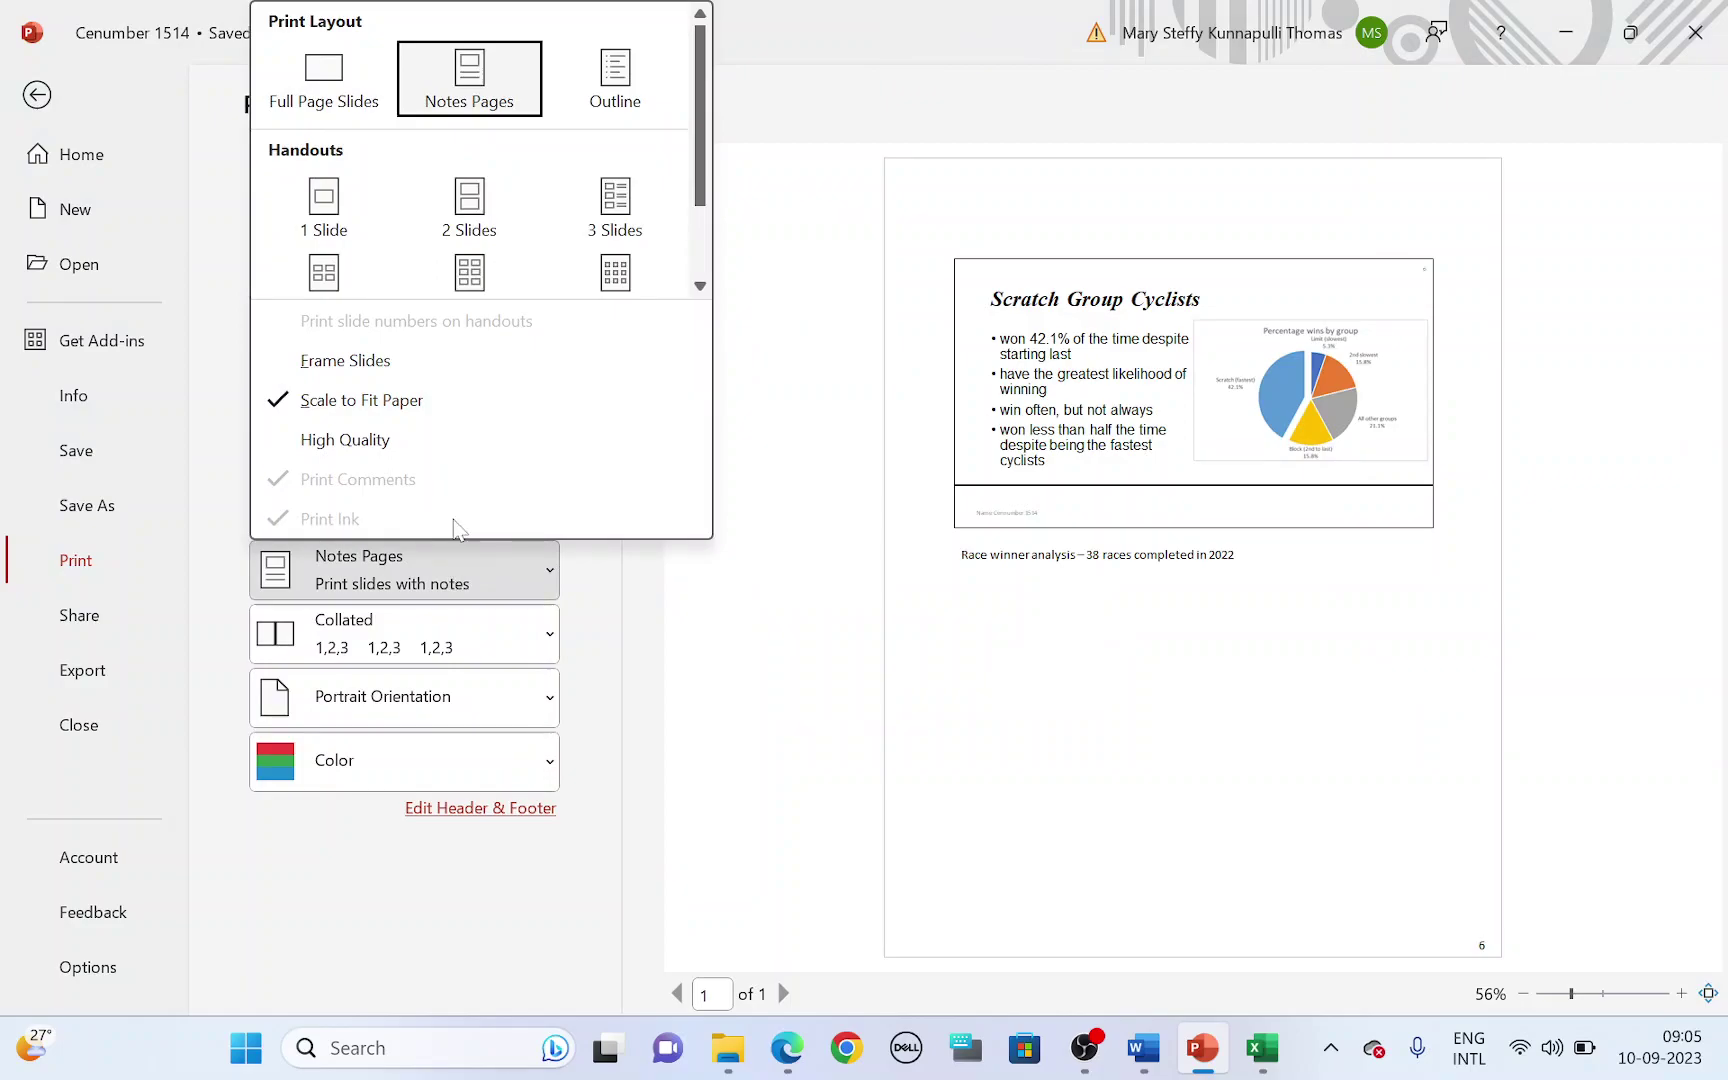
left_click(470, 105)
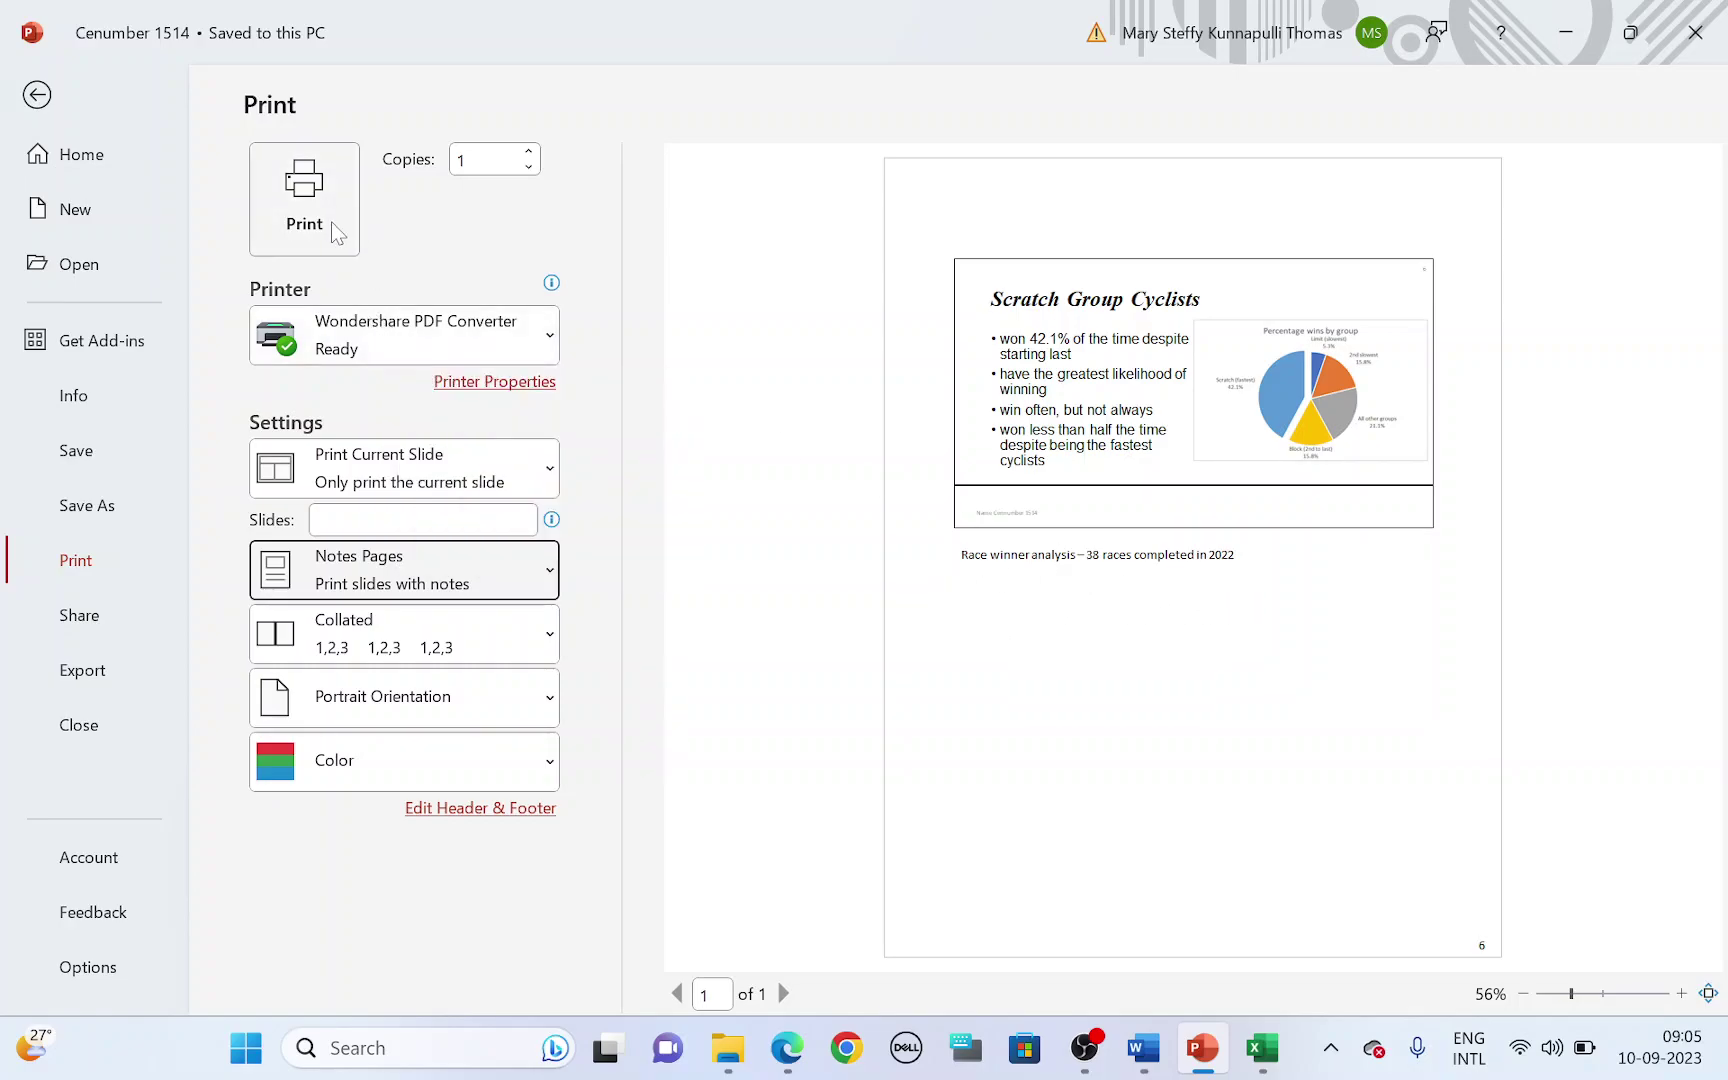
left_click(38, 96)
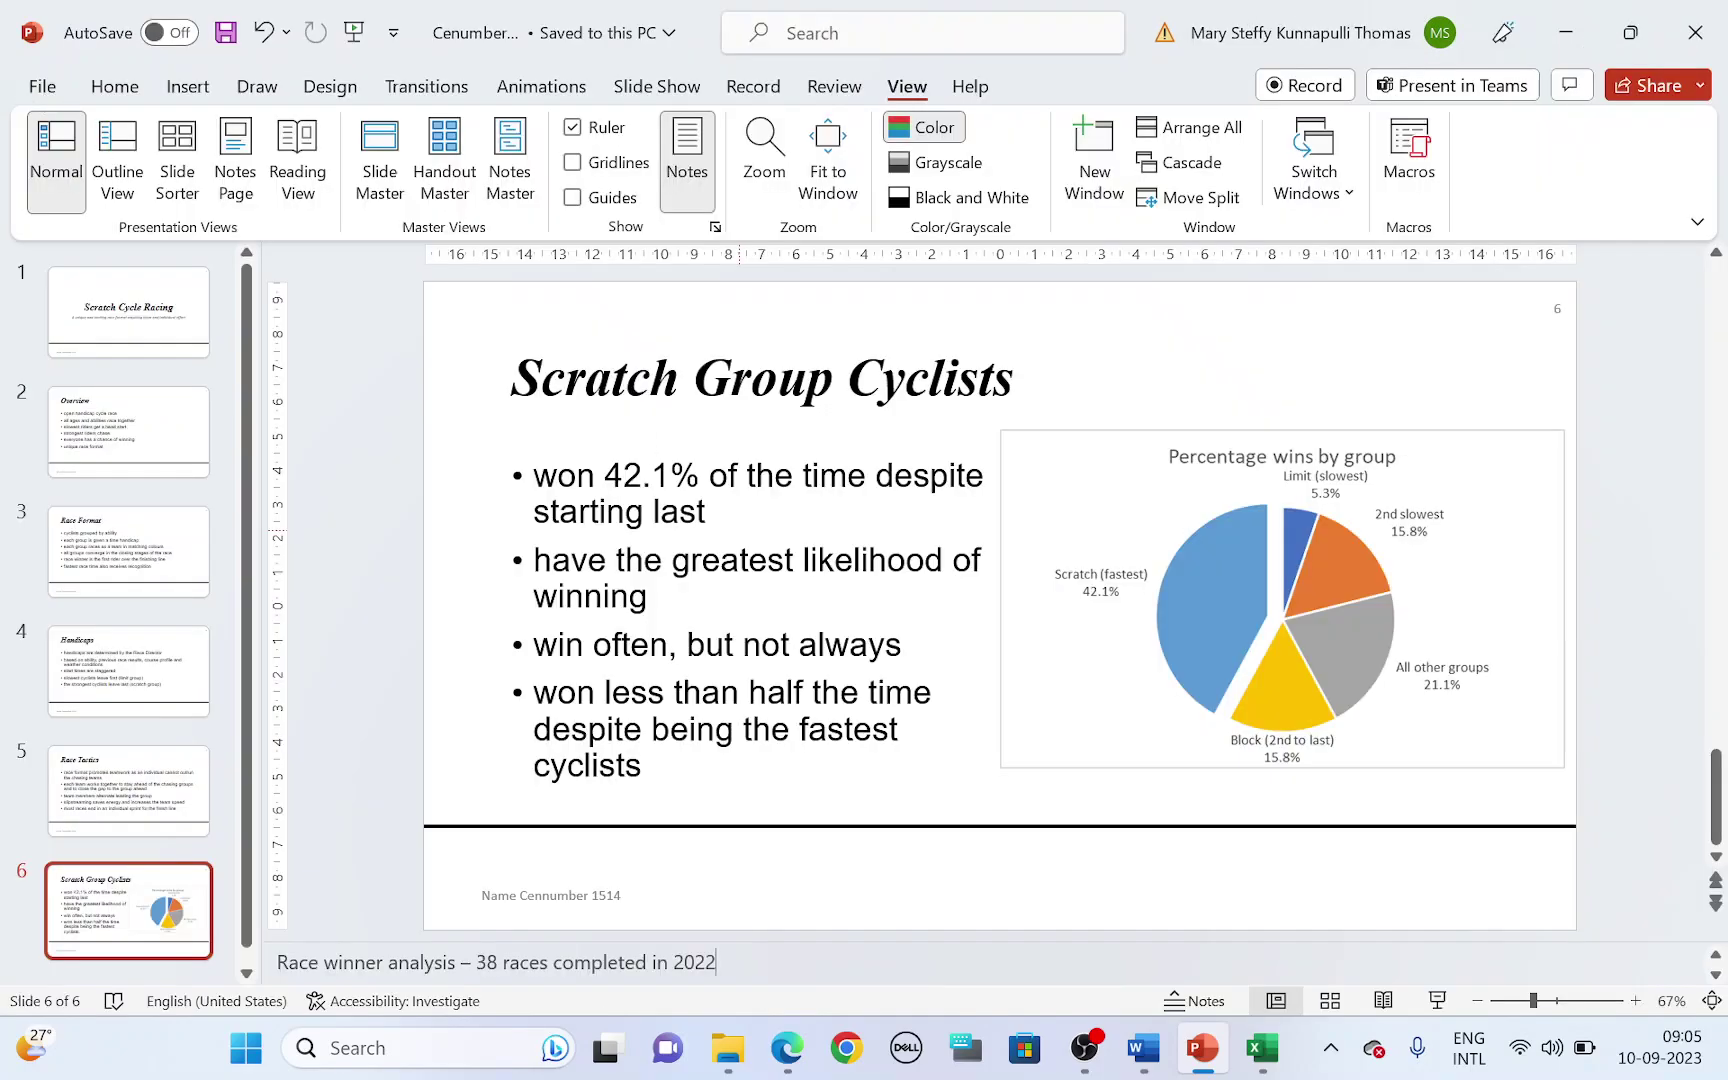
- Highlight Handicaps, Race Director and 'to send a message' in question 31, and display slide 4
scroll(672, 744, "down", 3)
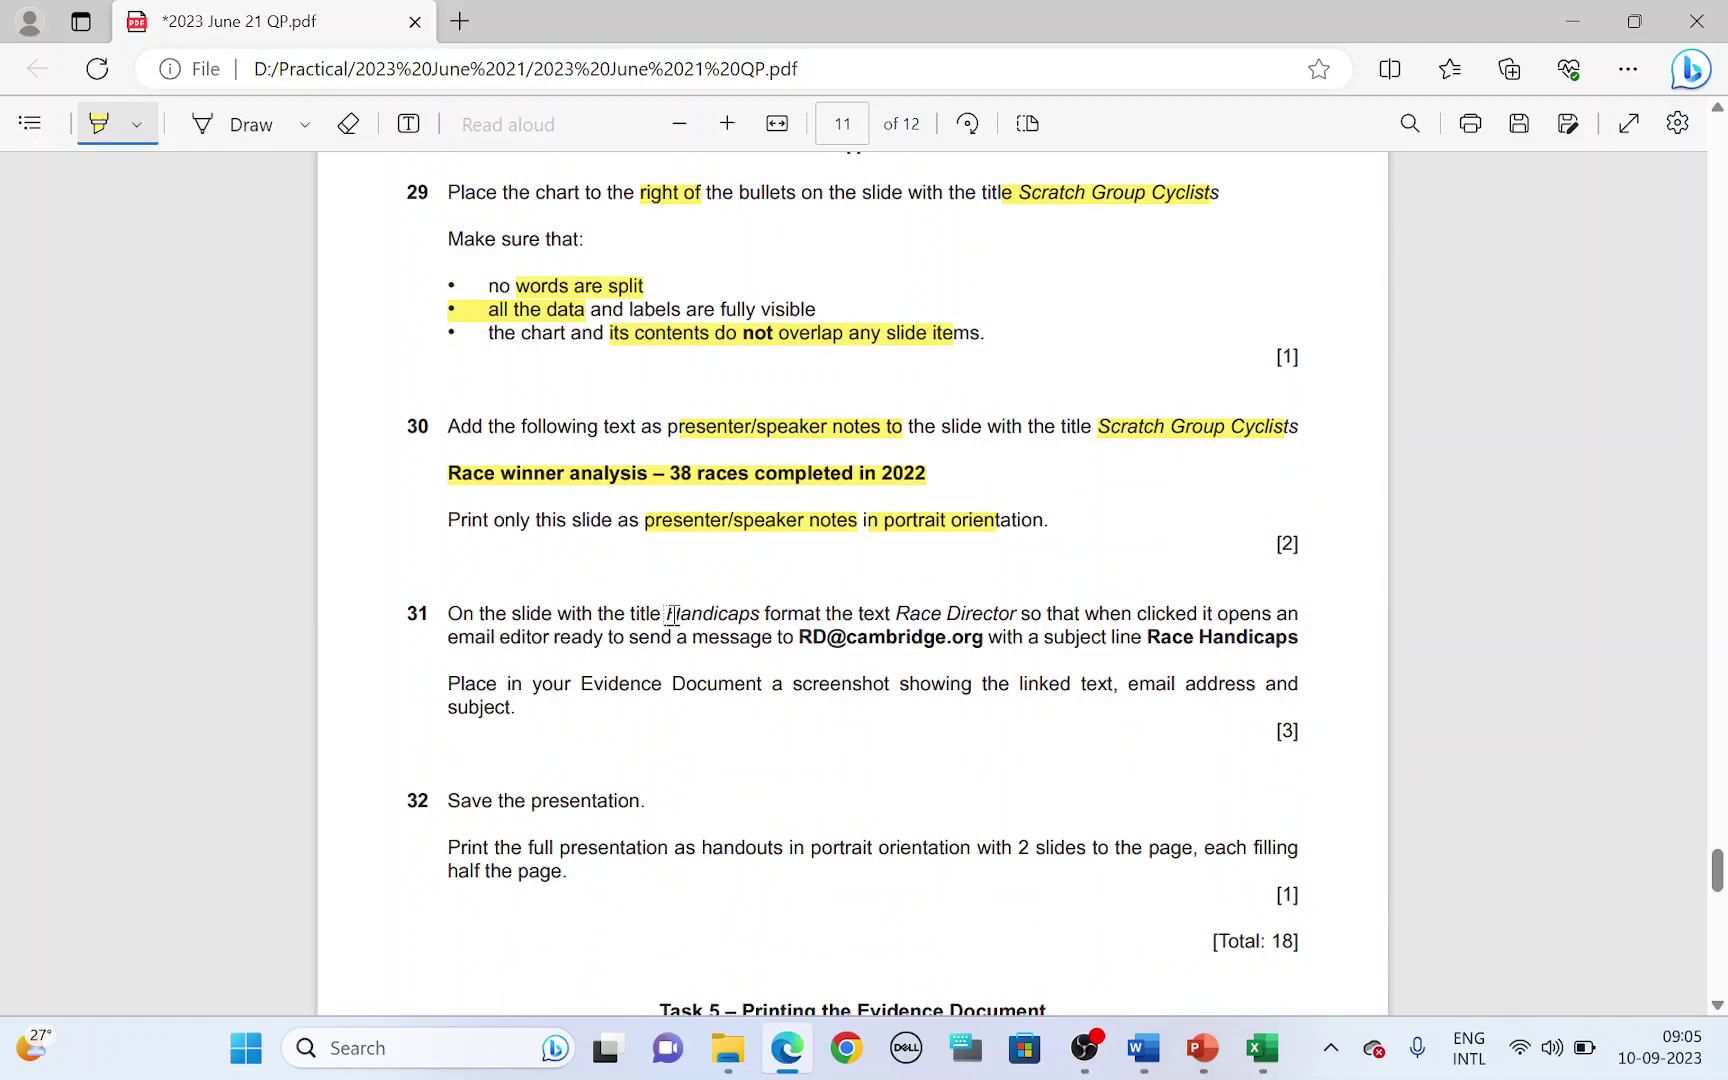
left_click_drag(665, 614, 762, 614)
key("alt+Tab")
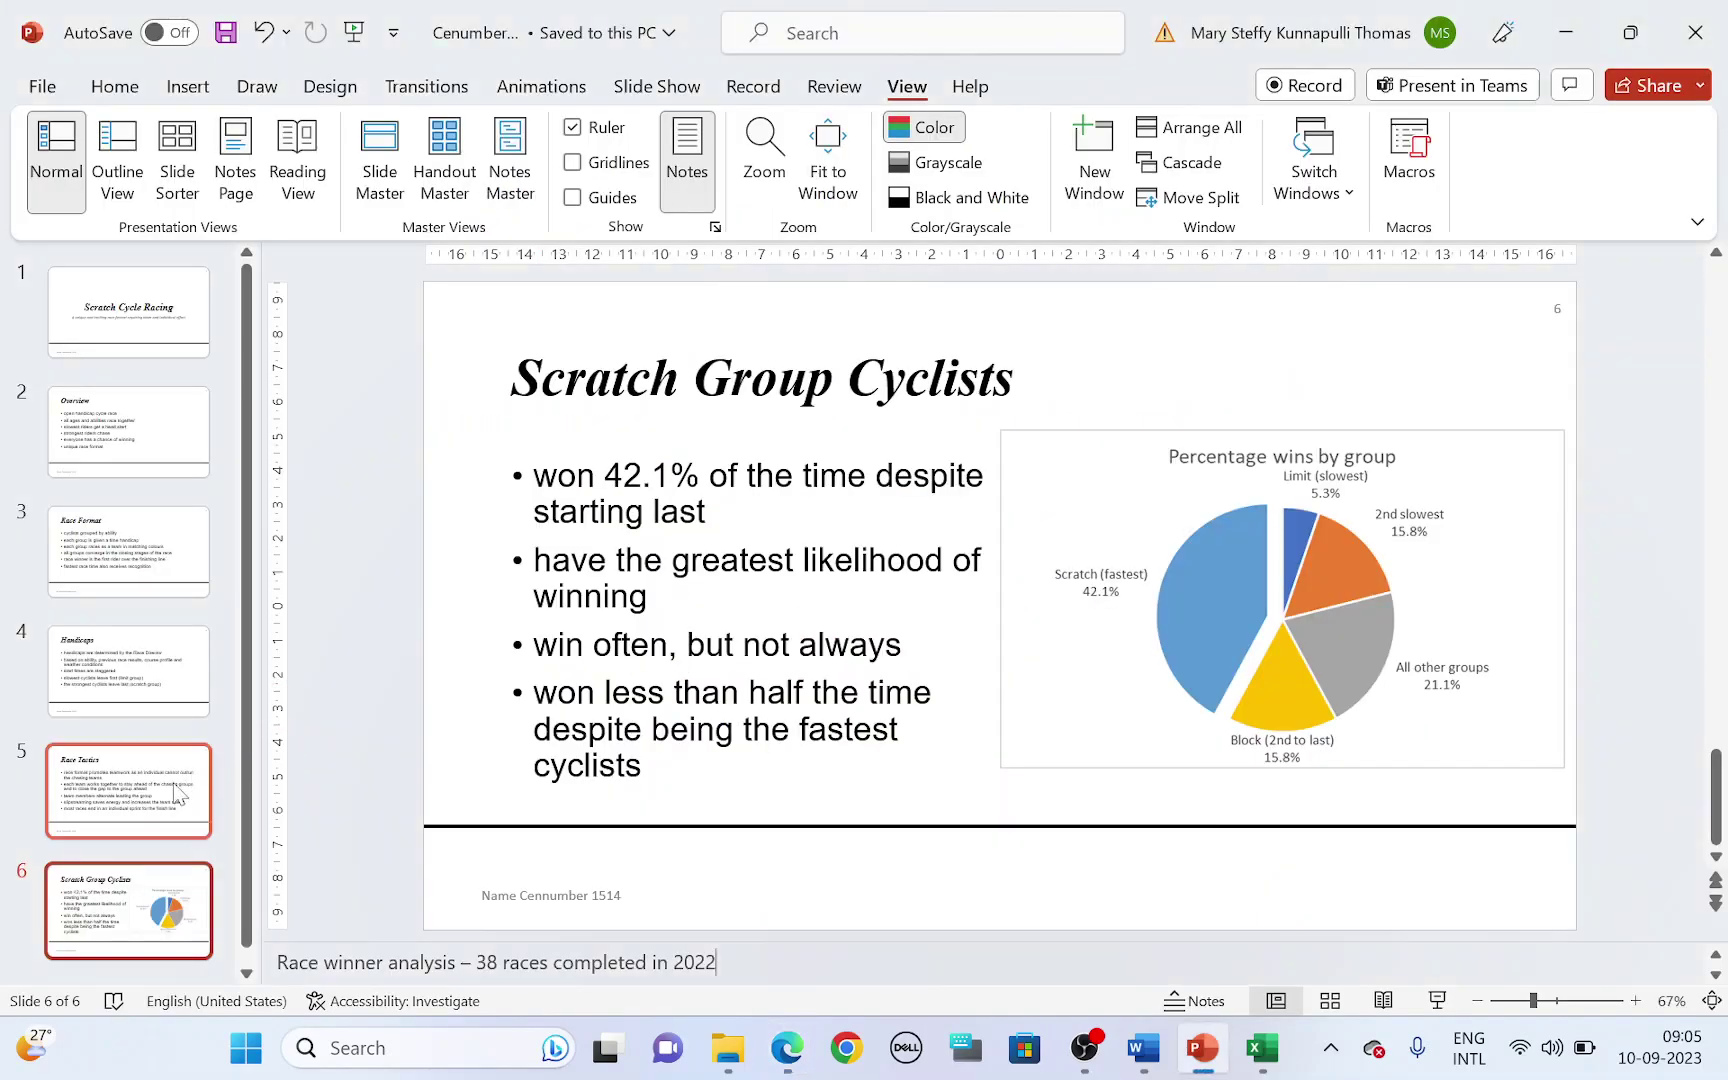
left_click(163, 665)
key("alt+Tab")
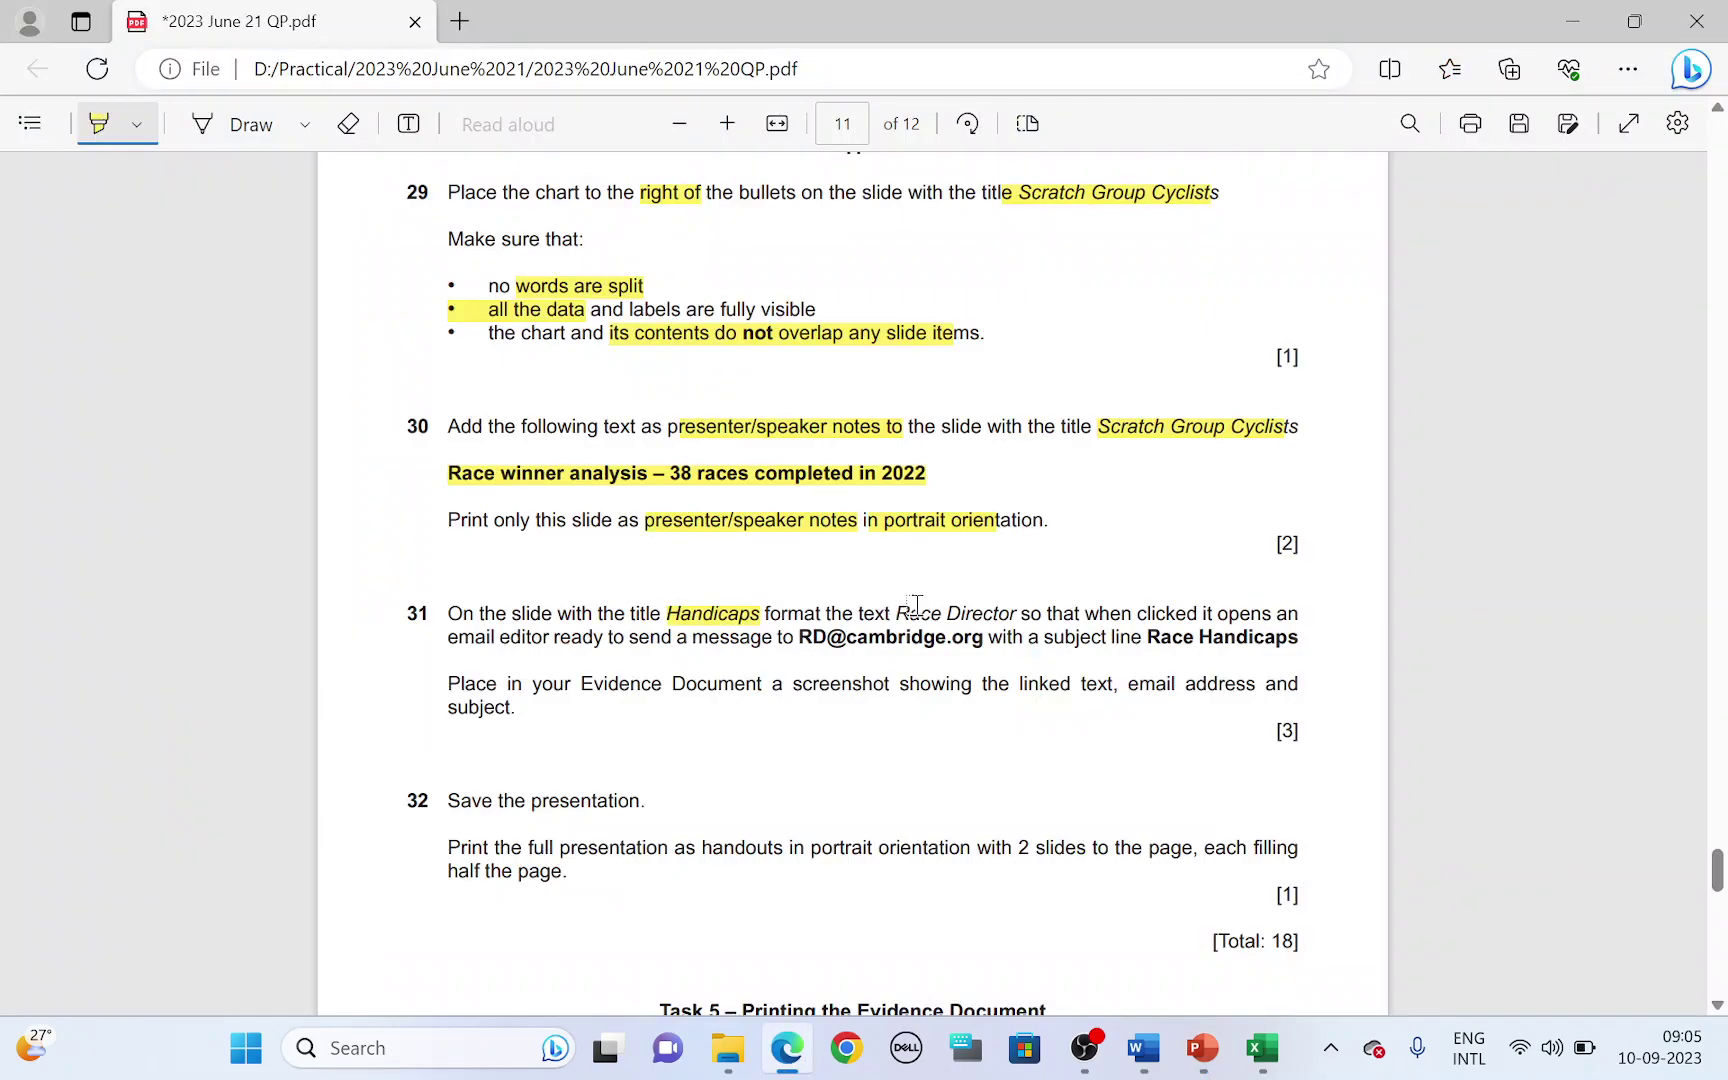
left_click_drag(886, 612, 1017, 612)
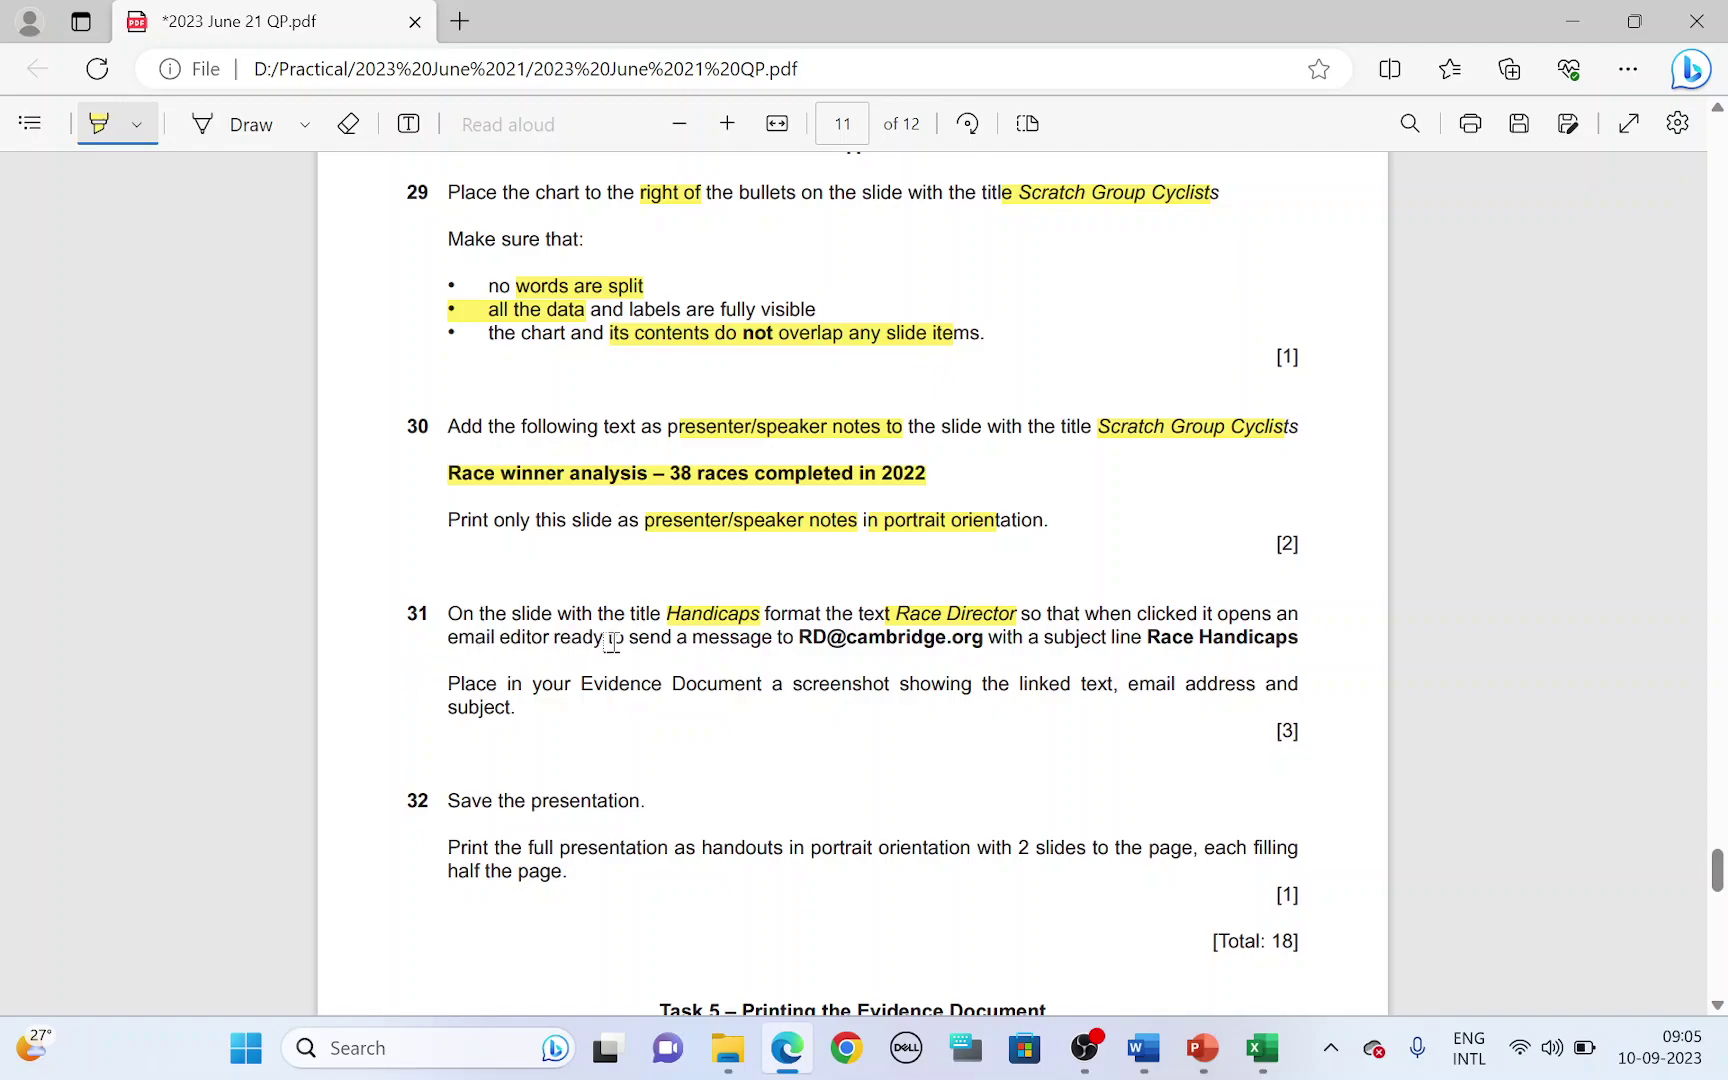
left_click_drag(612, 641, 768, 641)
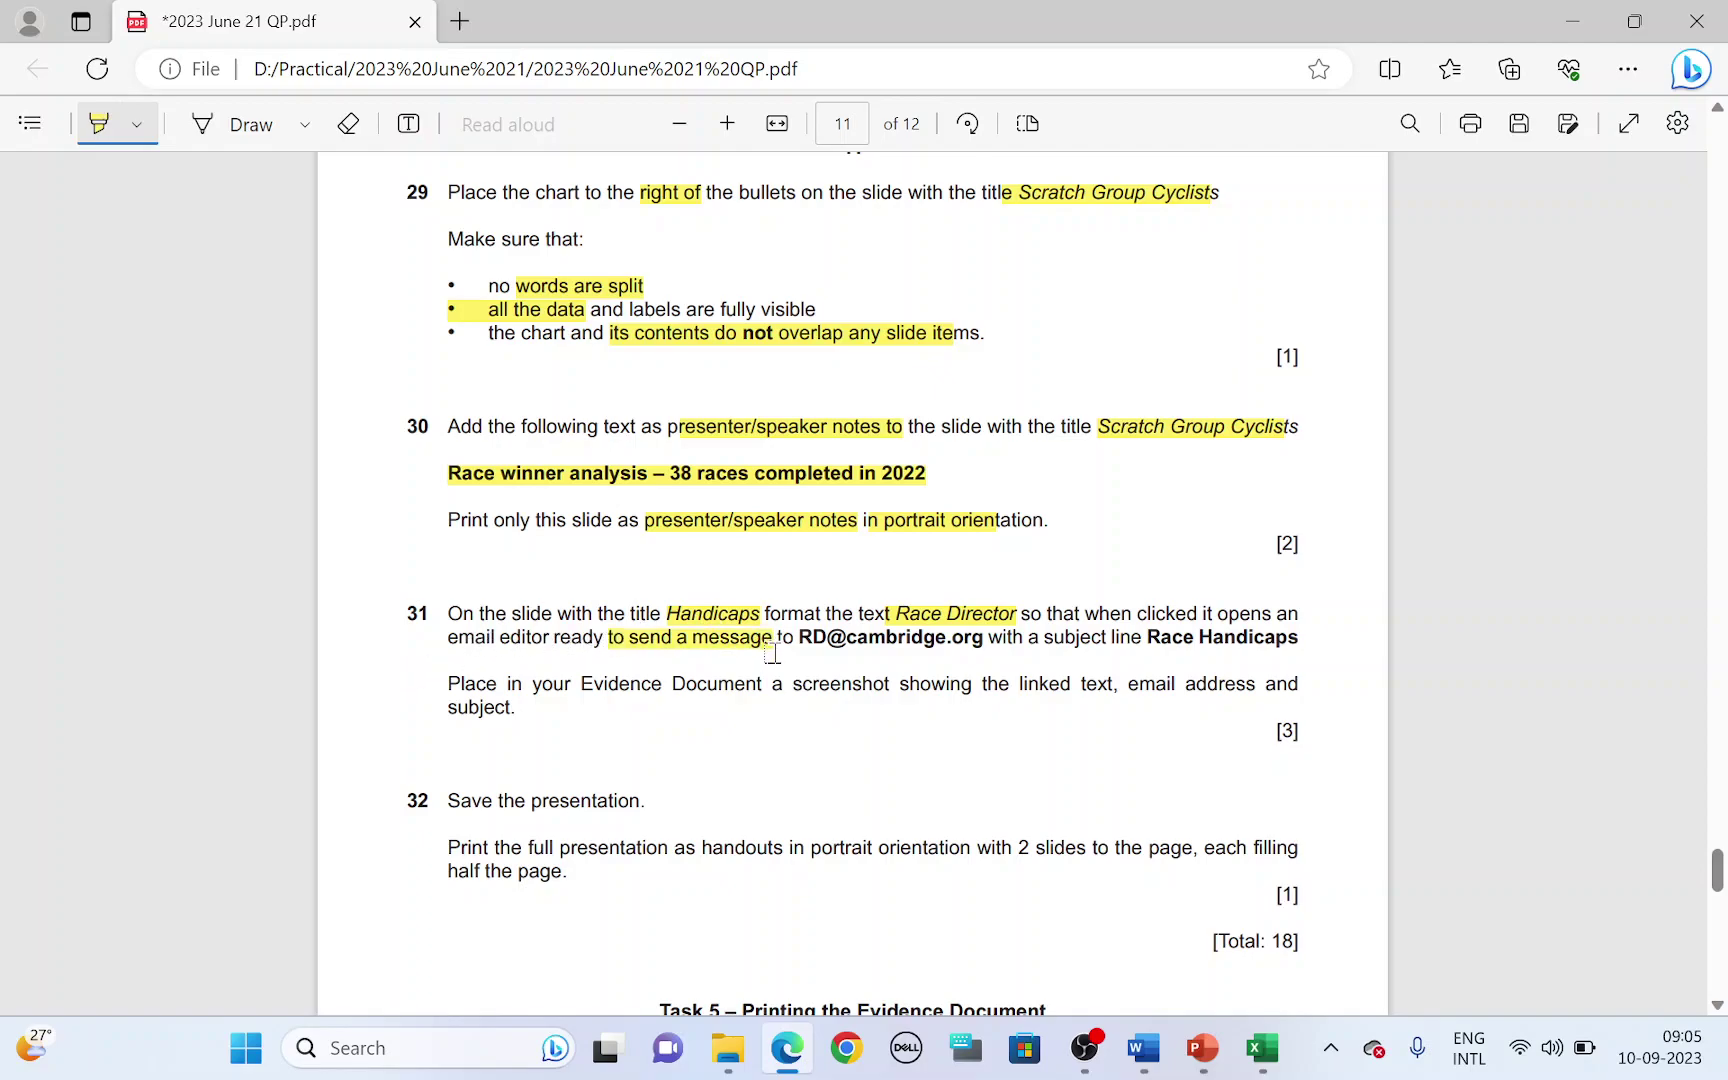
key("alt+Tab")
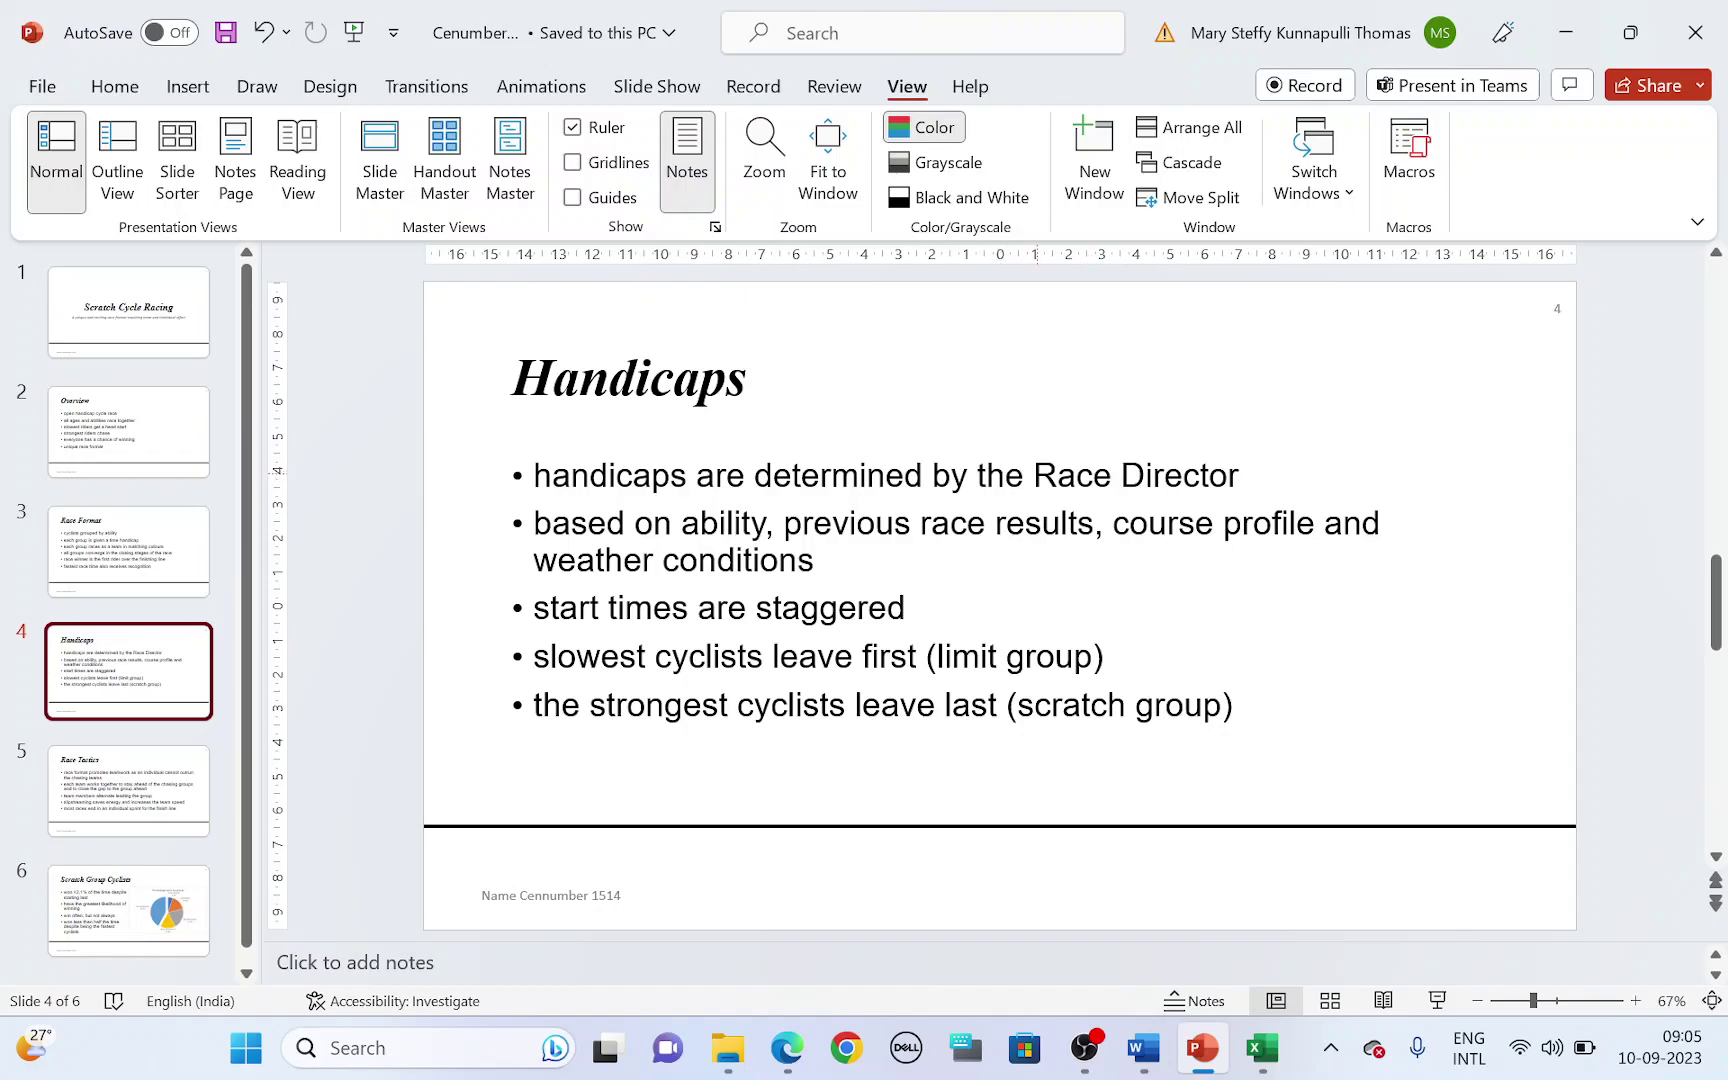
- Select 'Race Director' on slide 4 and start an E-mail Address hyperlink for it
left_click_drag(1035, 476, 1185, 481)
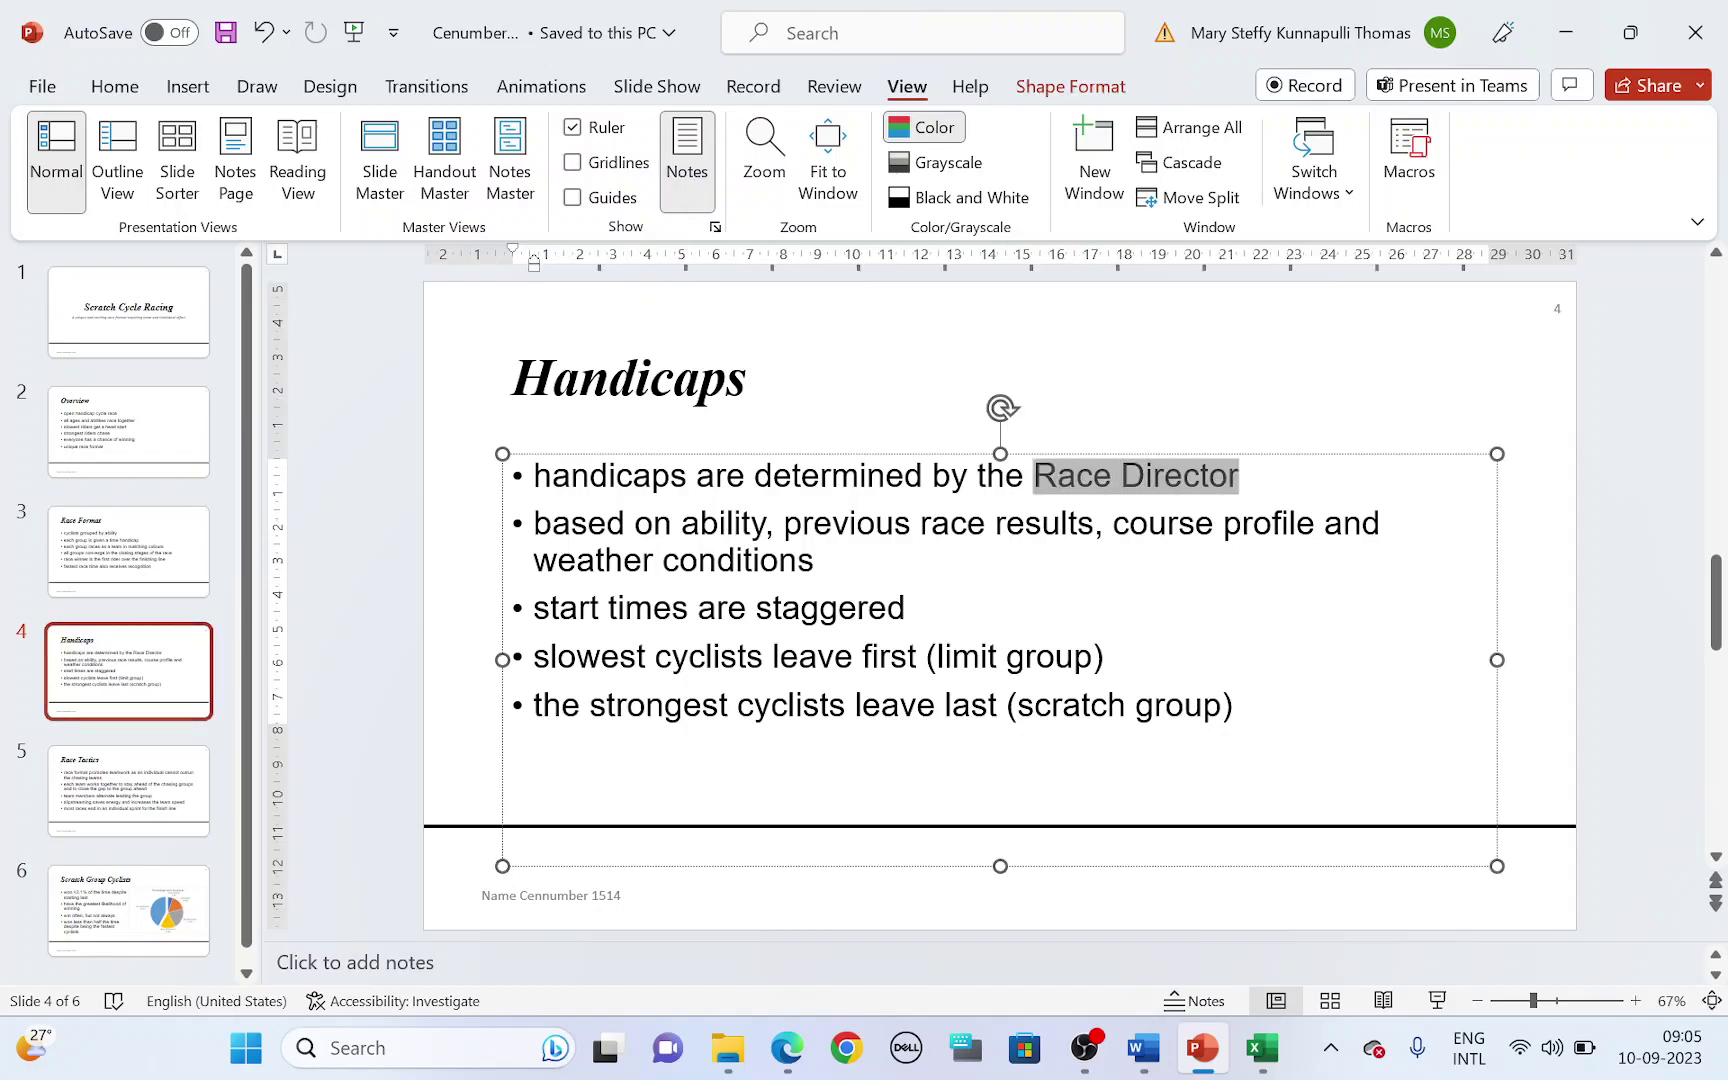
right_click(1186, 484)
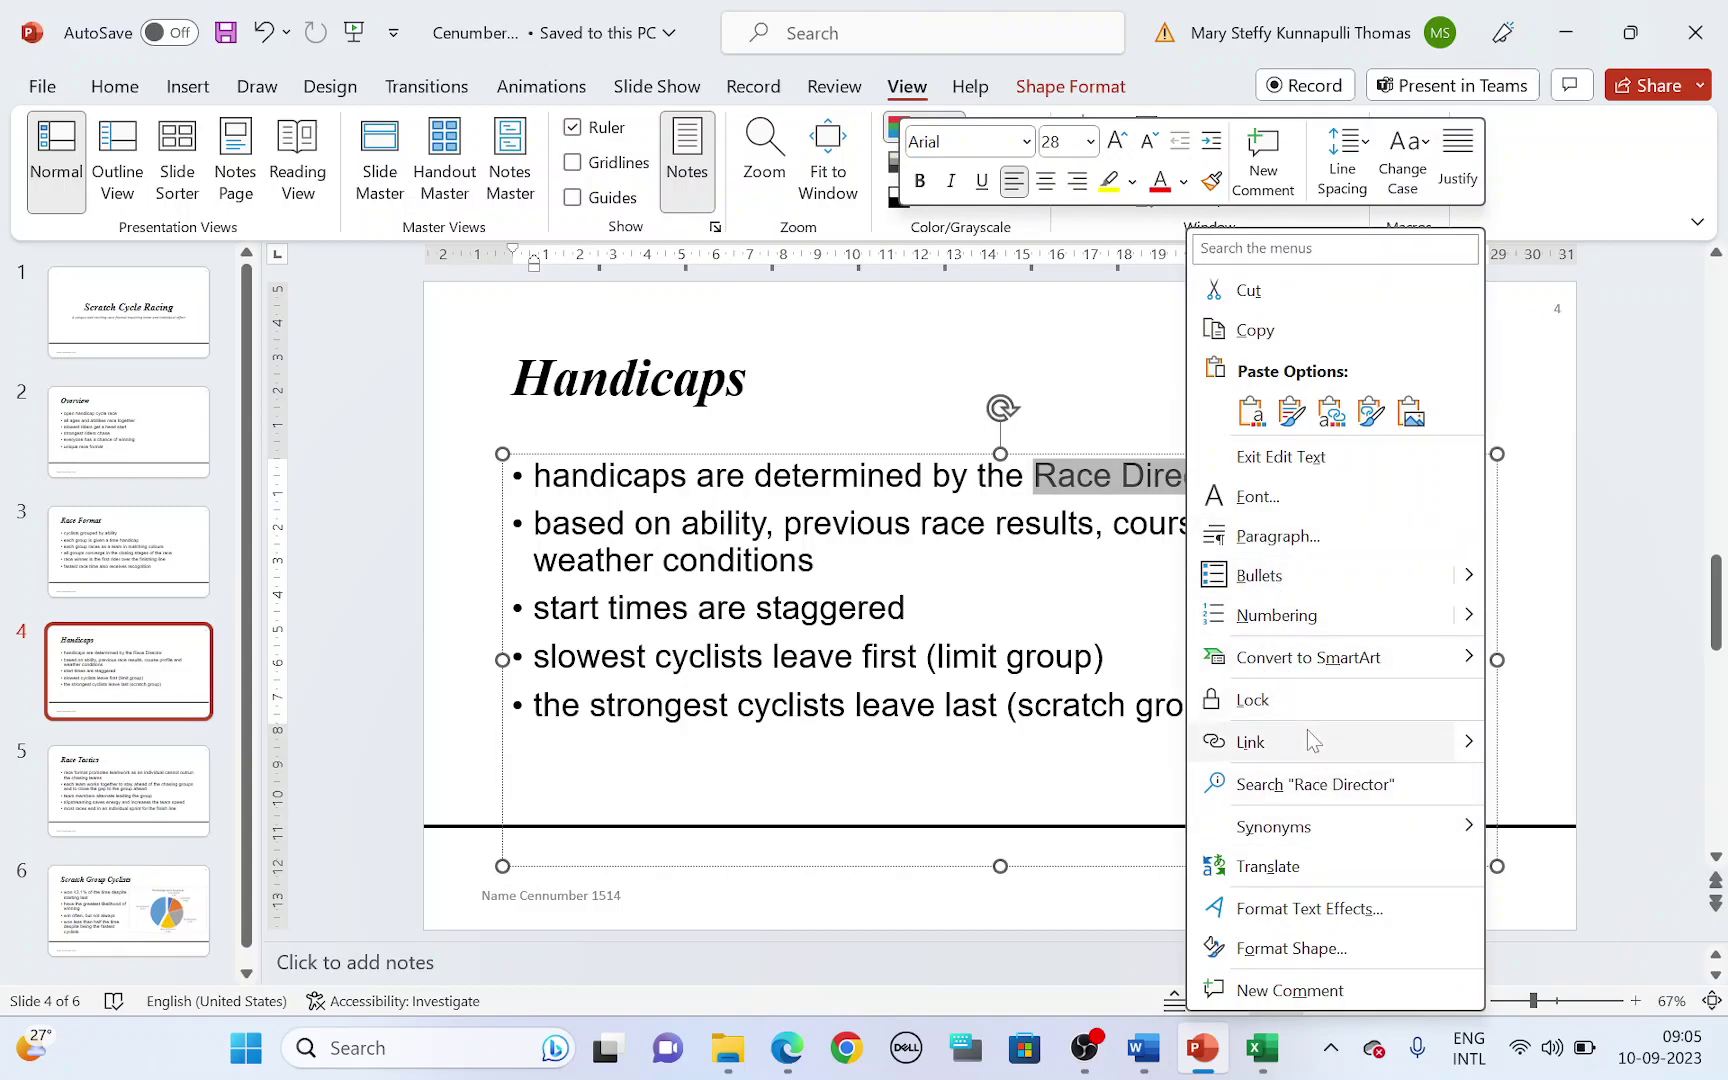
left_click(1403, 749)
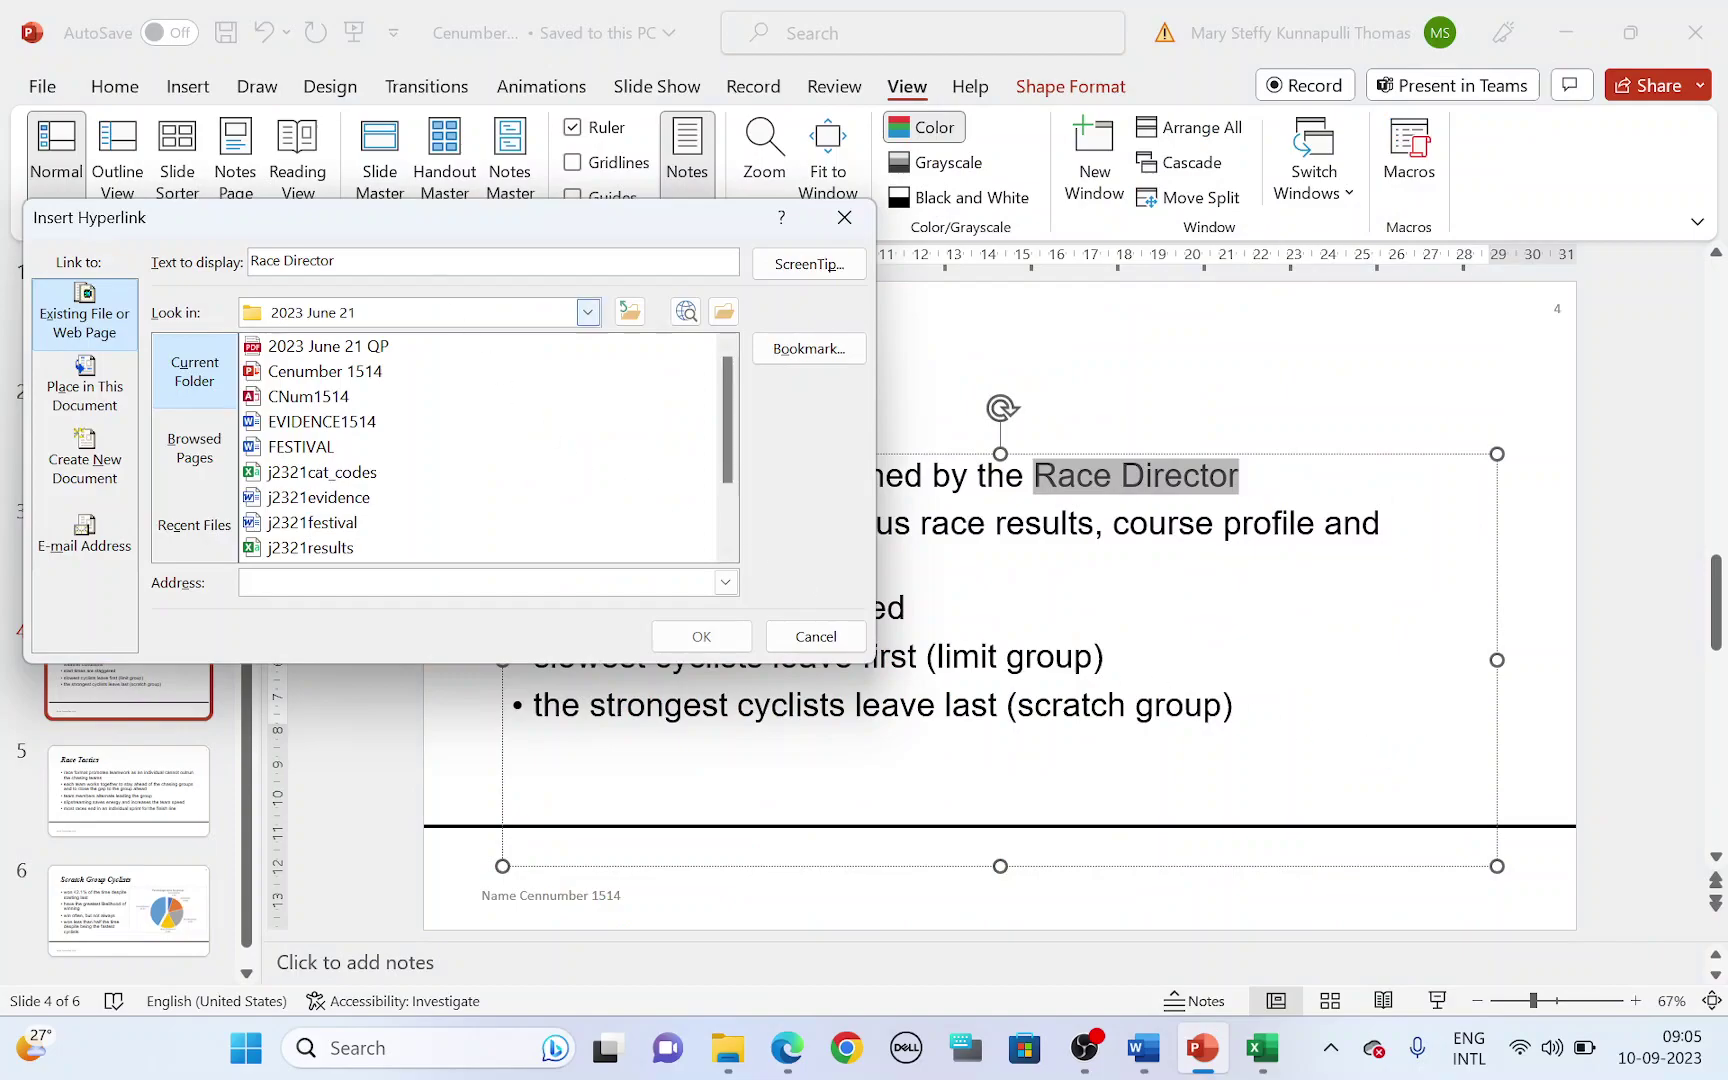
left_click_drag(400, 231, 763, 239)
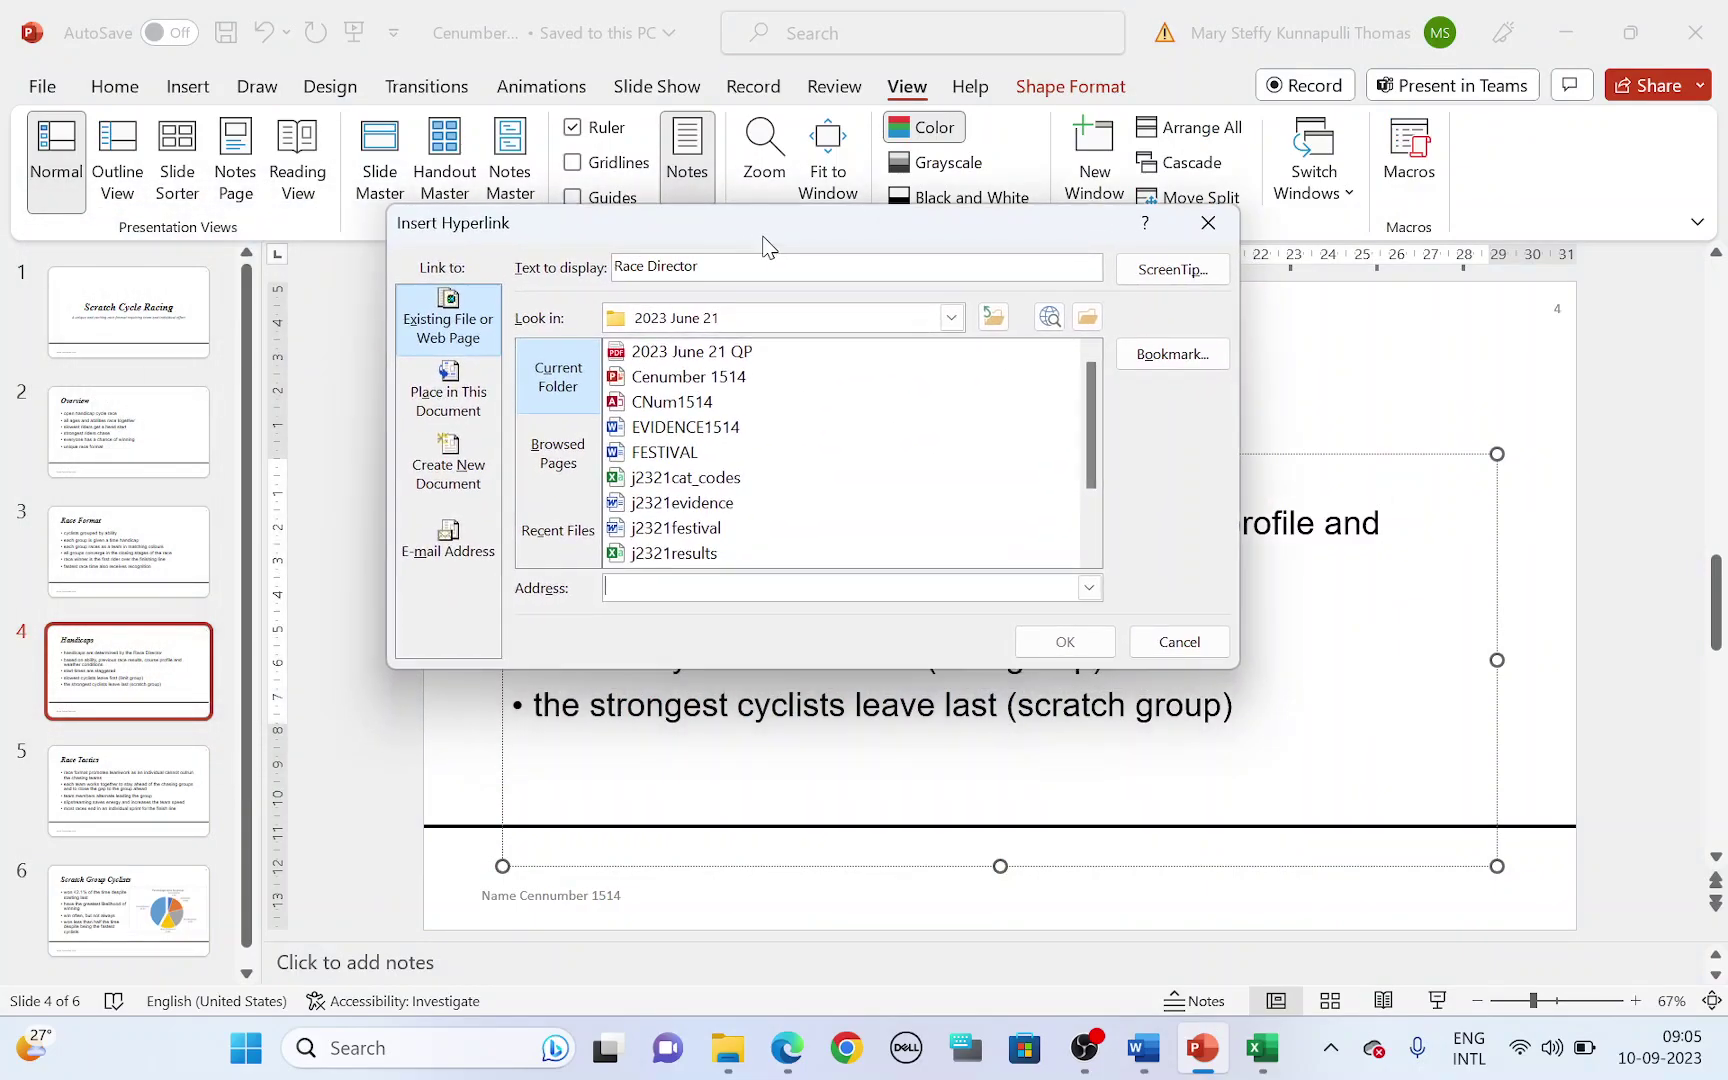
left_click(447, 556)
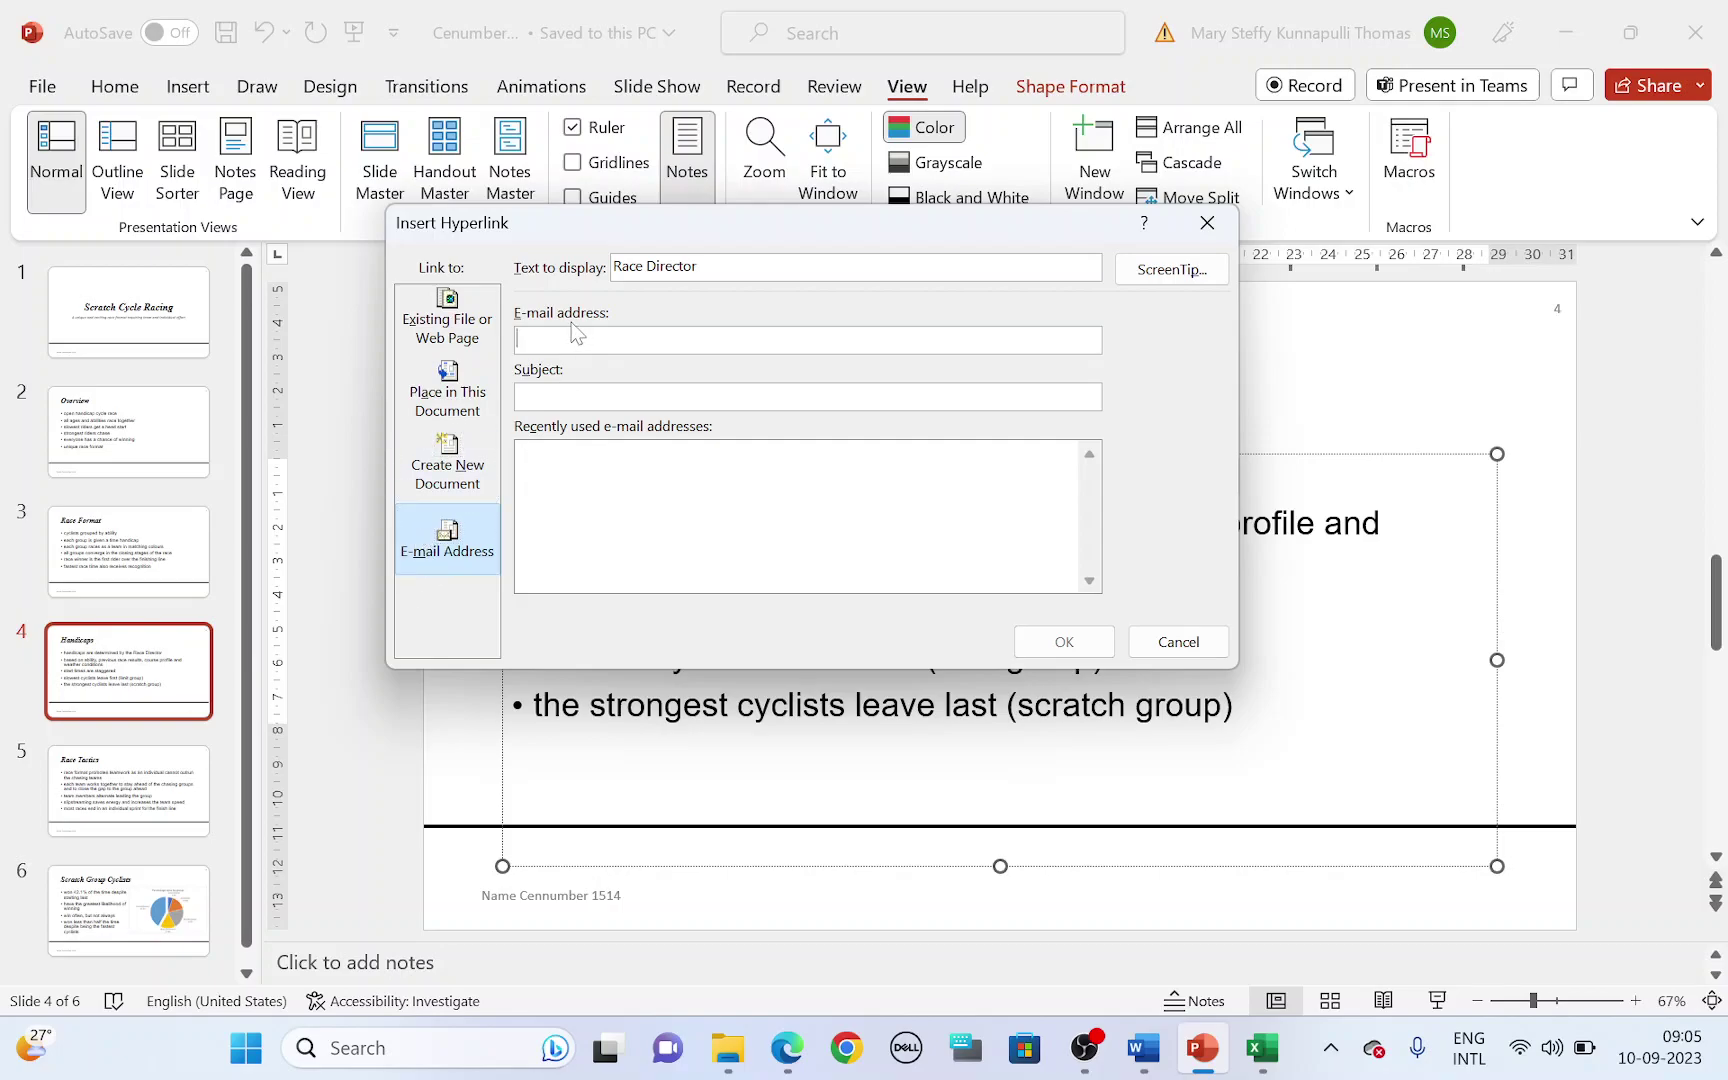
- Enter the Race Director's e-mail address and the subject Race Handicaps
key("alt+Tab")
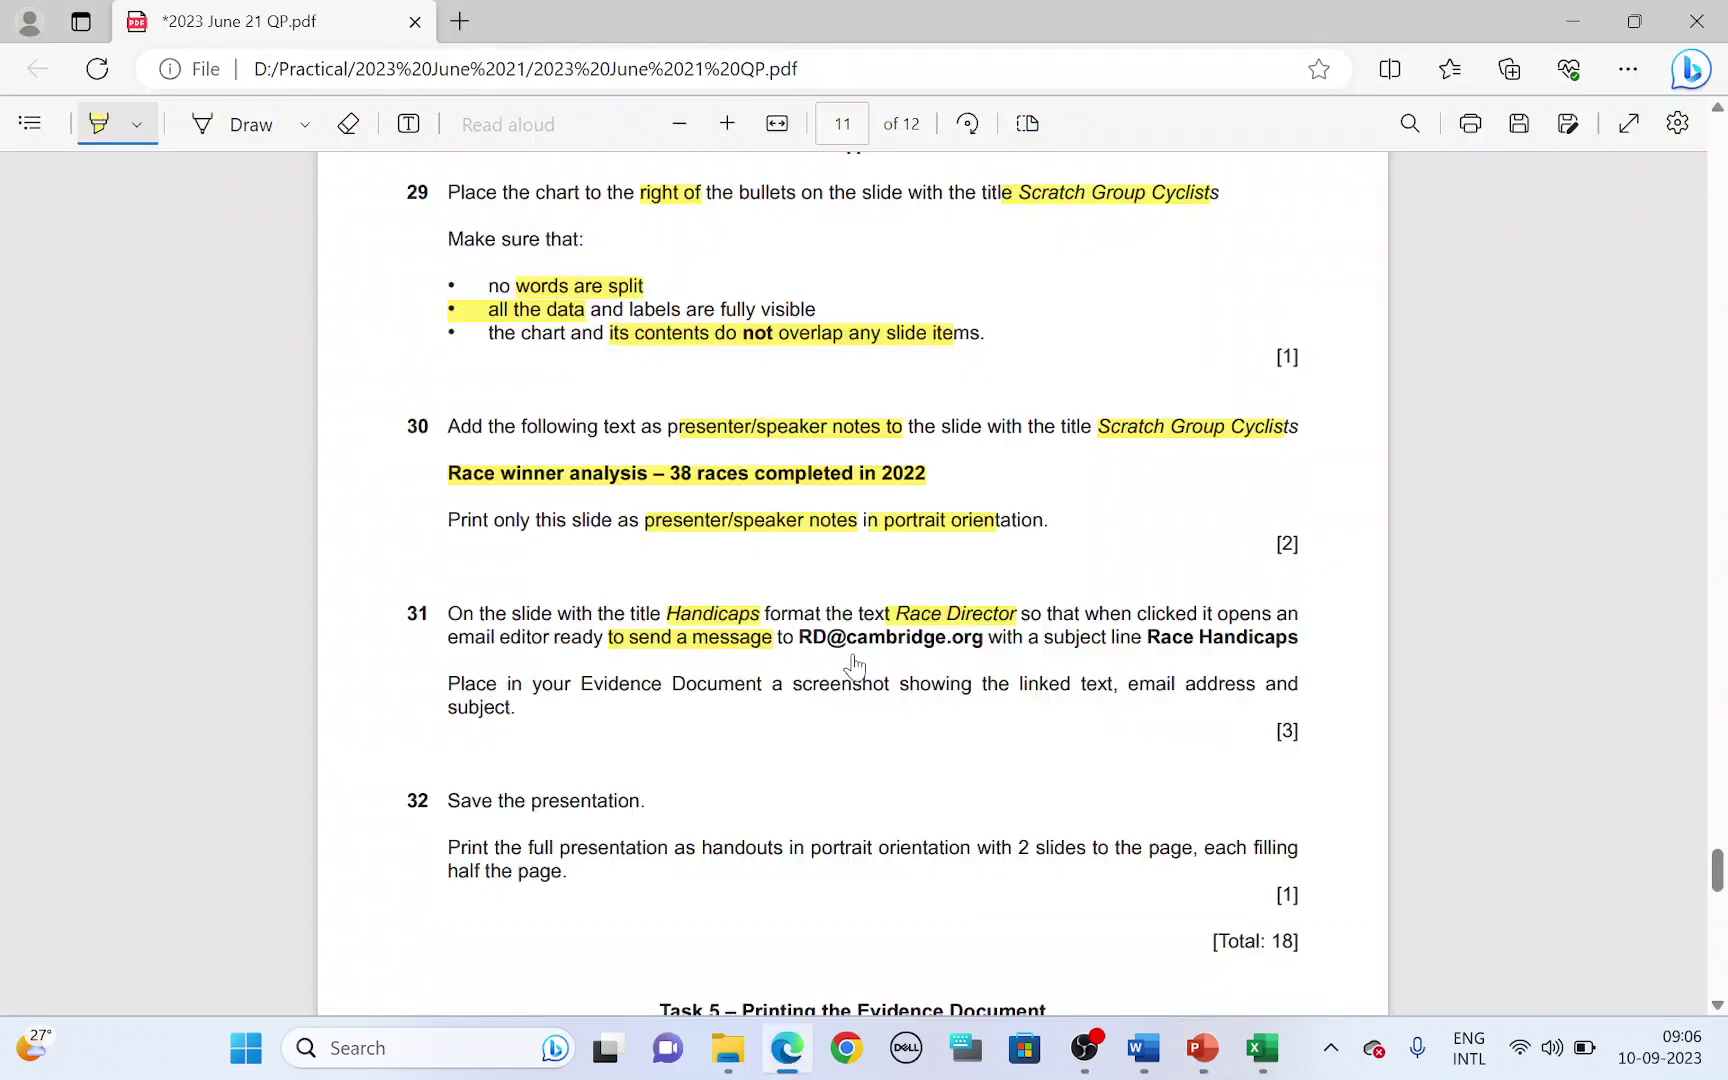
key("alt+Tab")
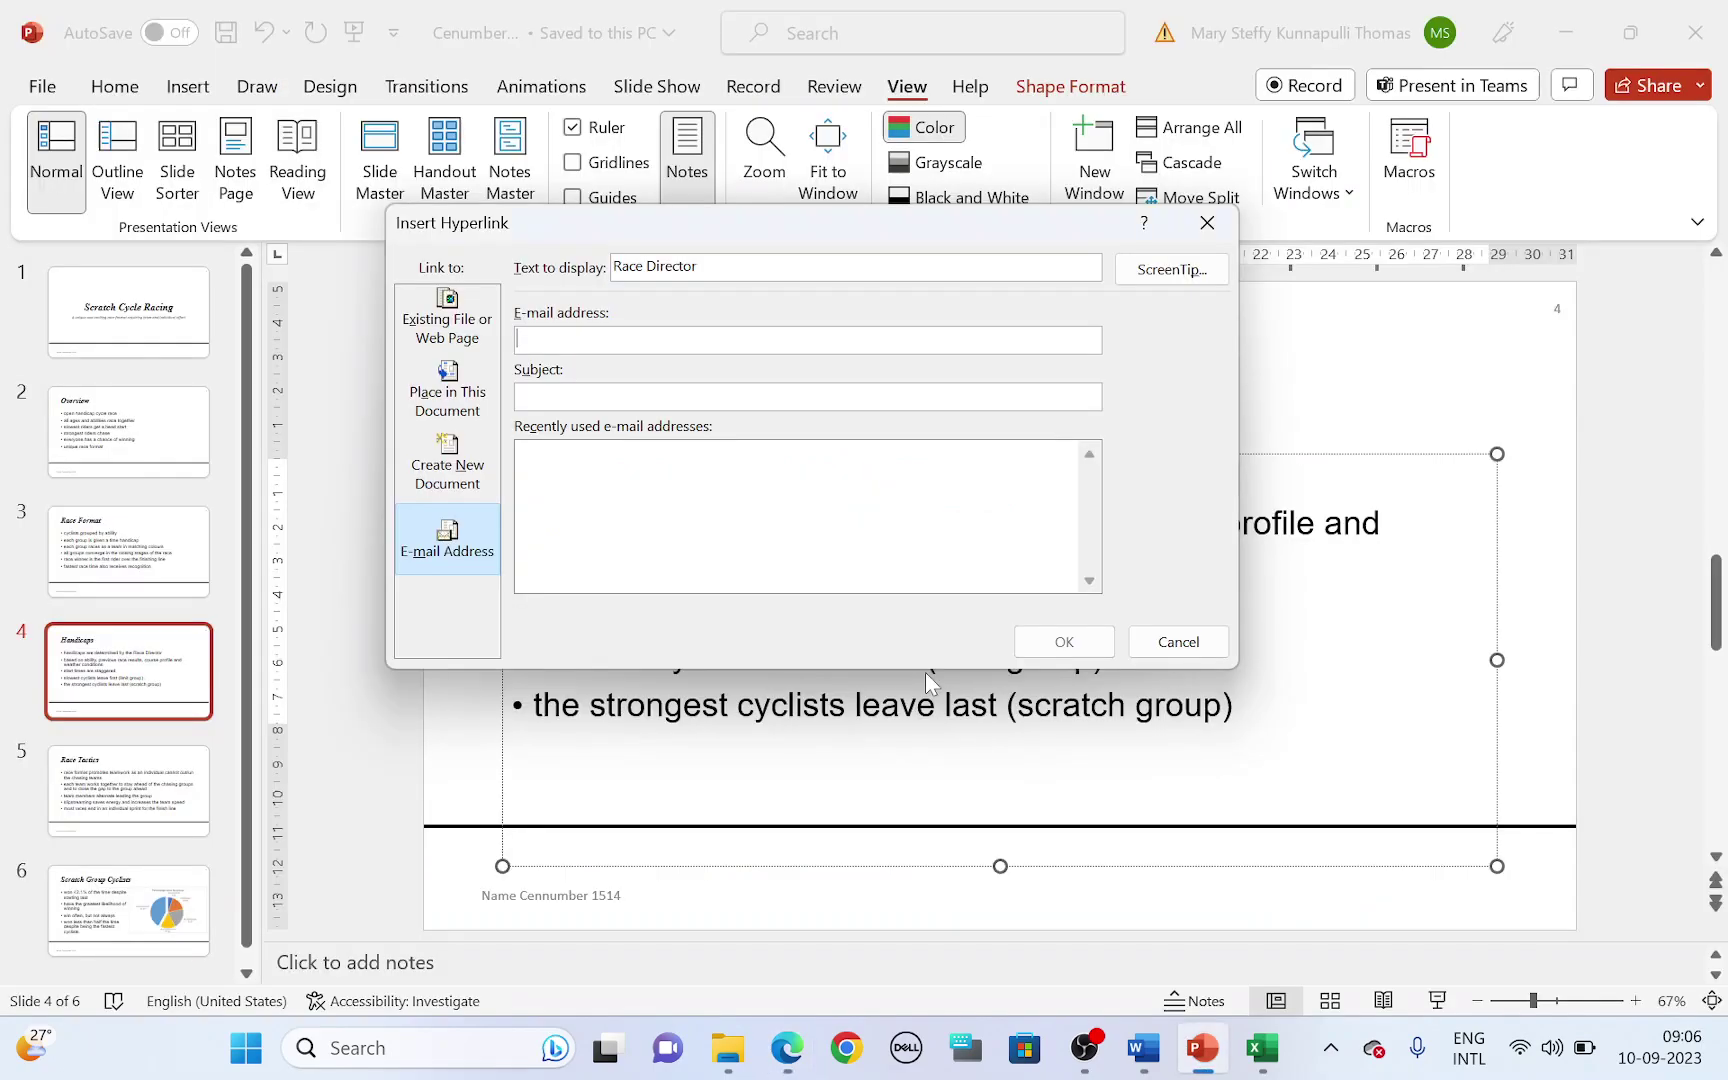
type("Rd@")
key("alt+Tab")
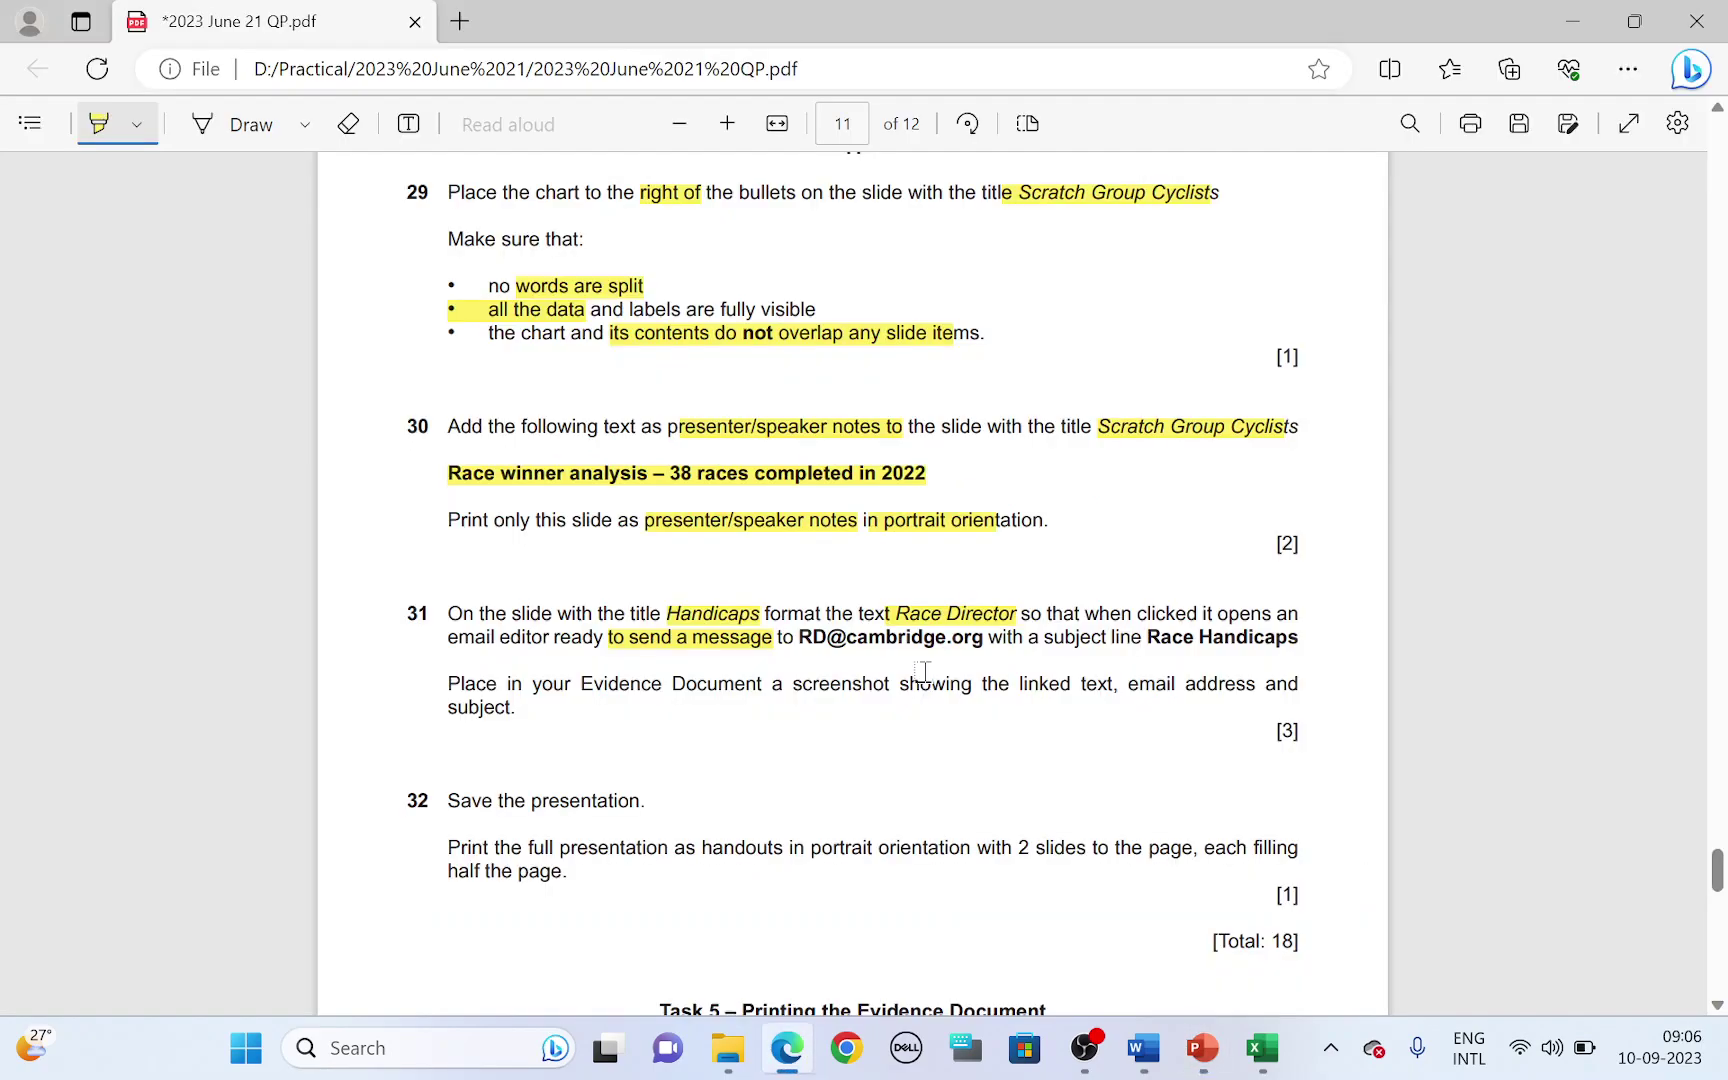
key("alt+Tab")
type("c")
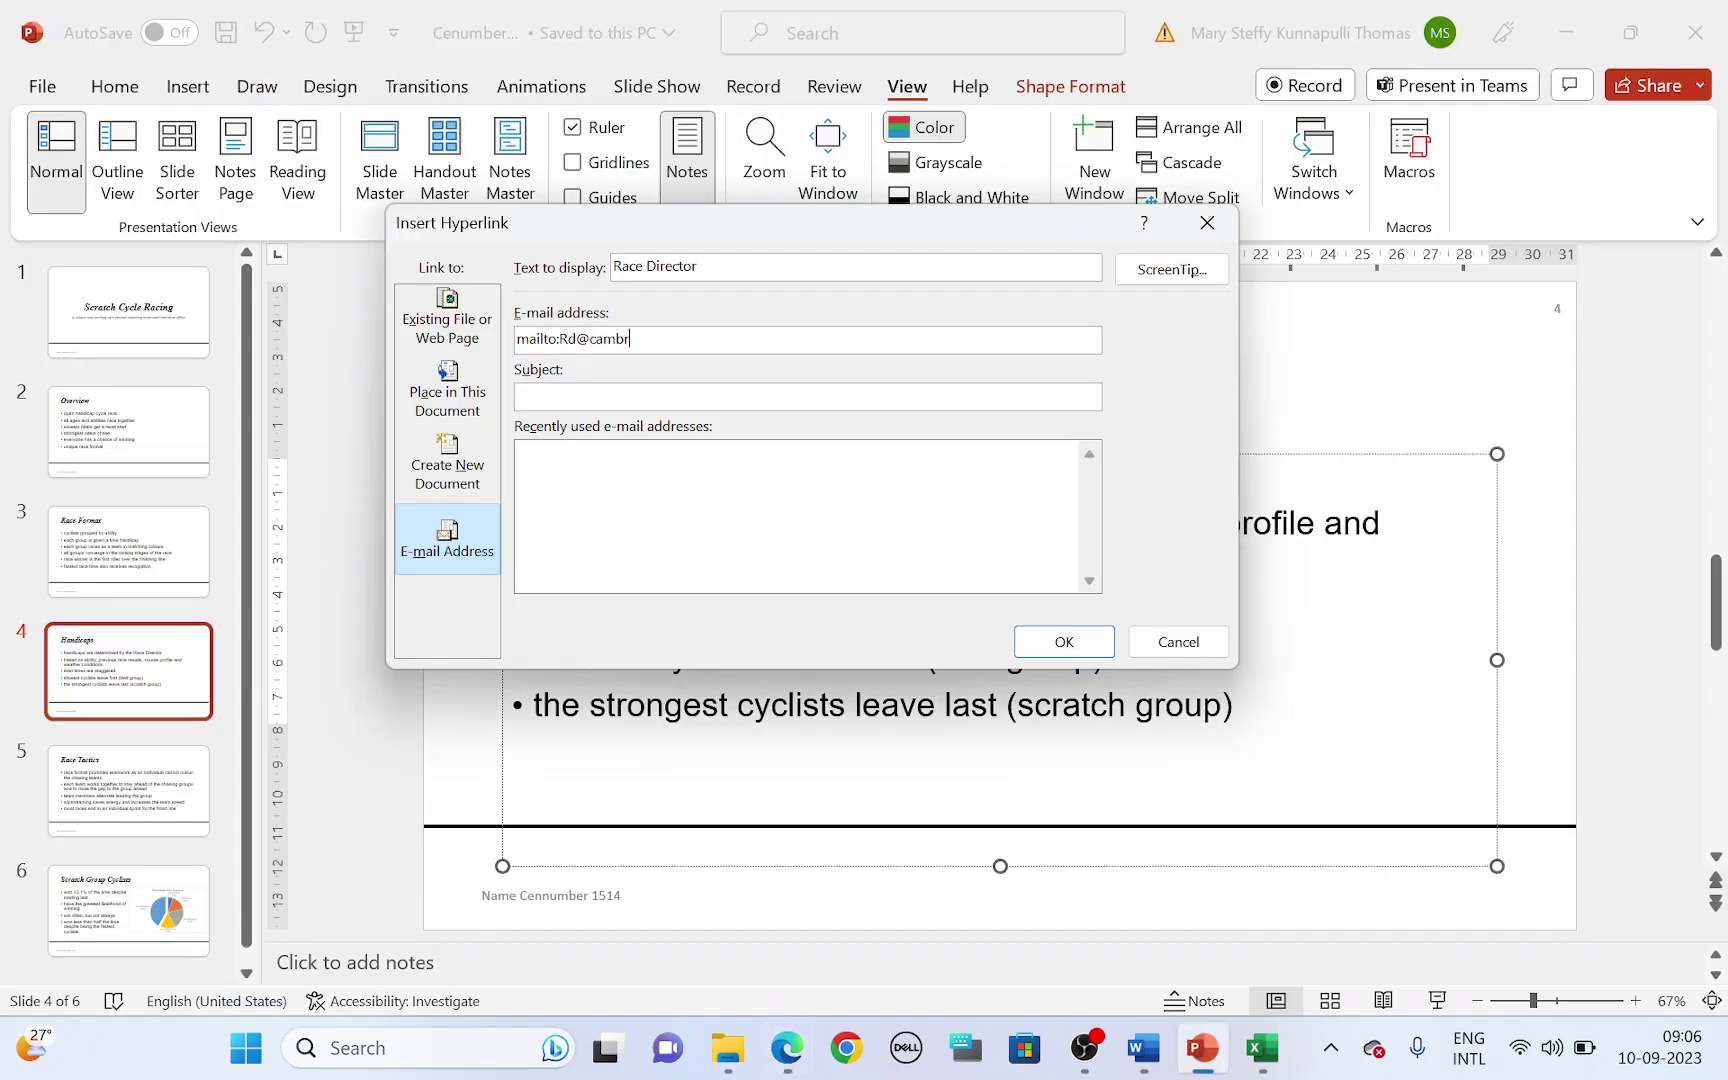
type("ambridge")
key("alt+Tab")
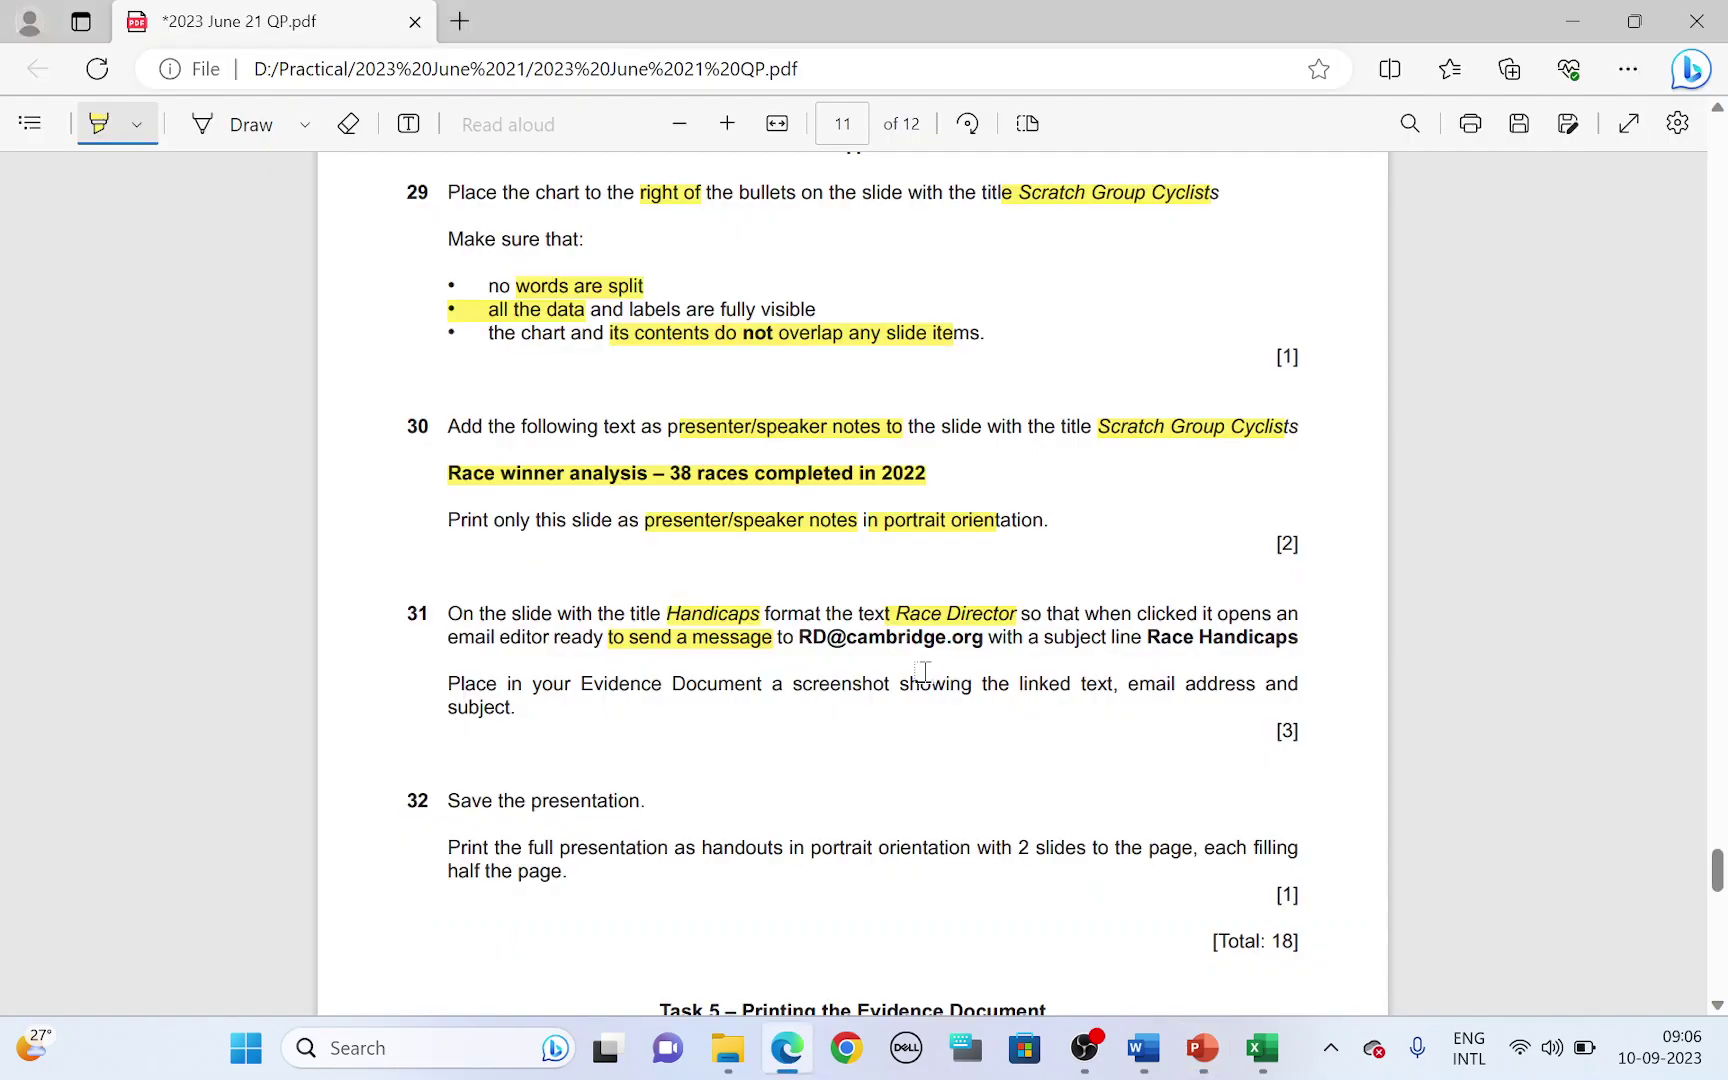
key("alt+Tab")
type(".")
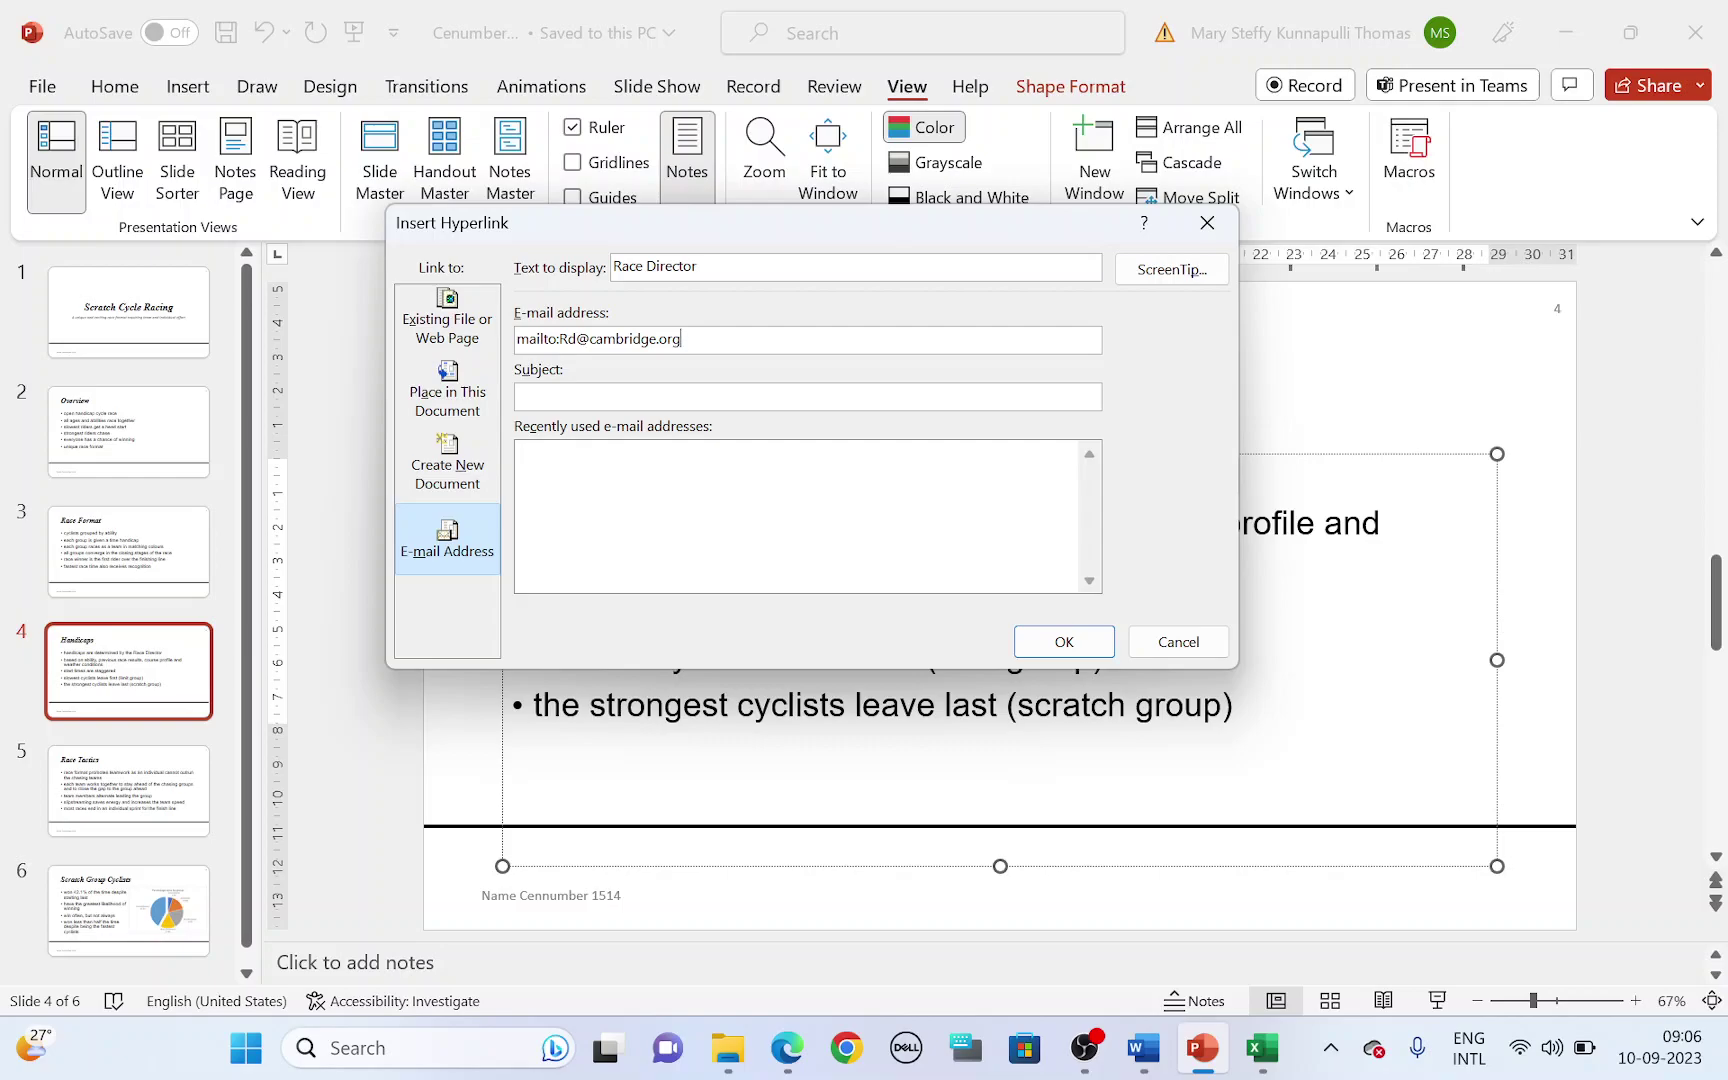
key("alt+Tab")
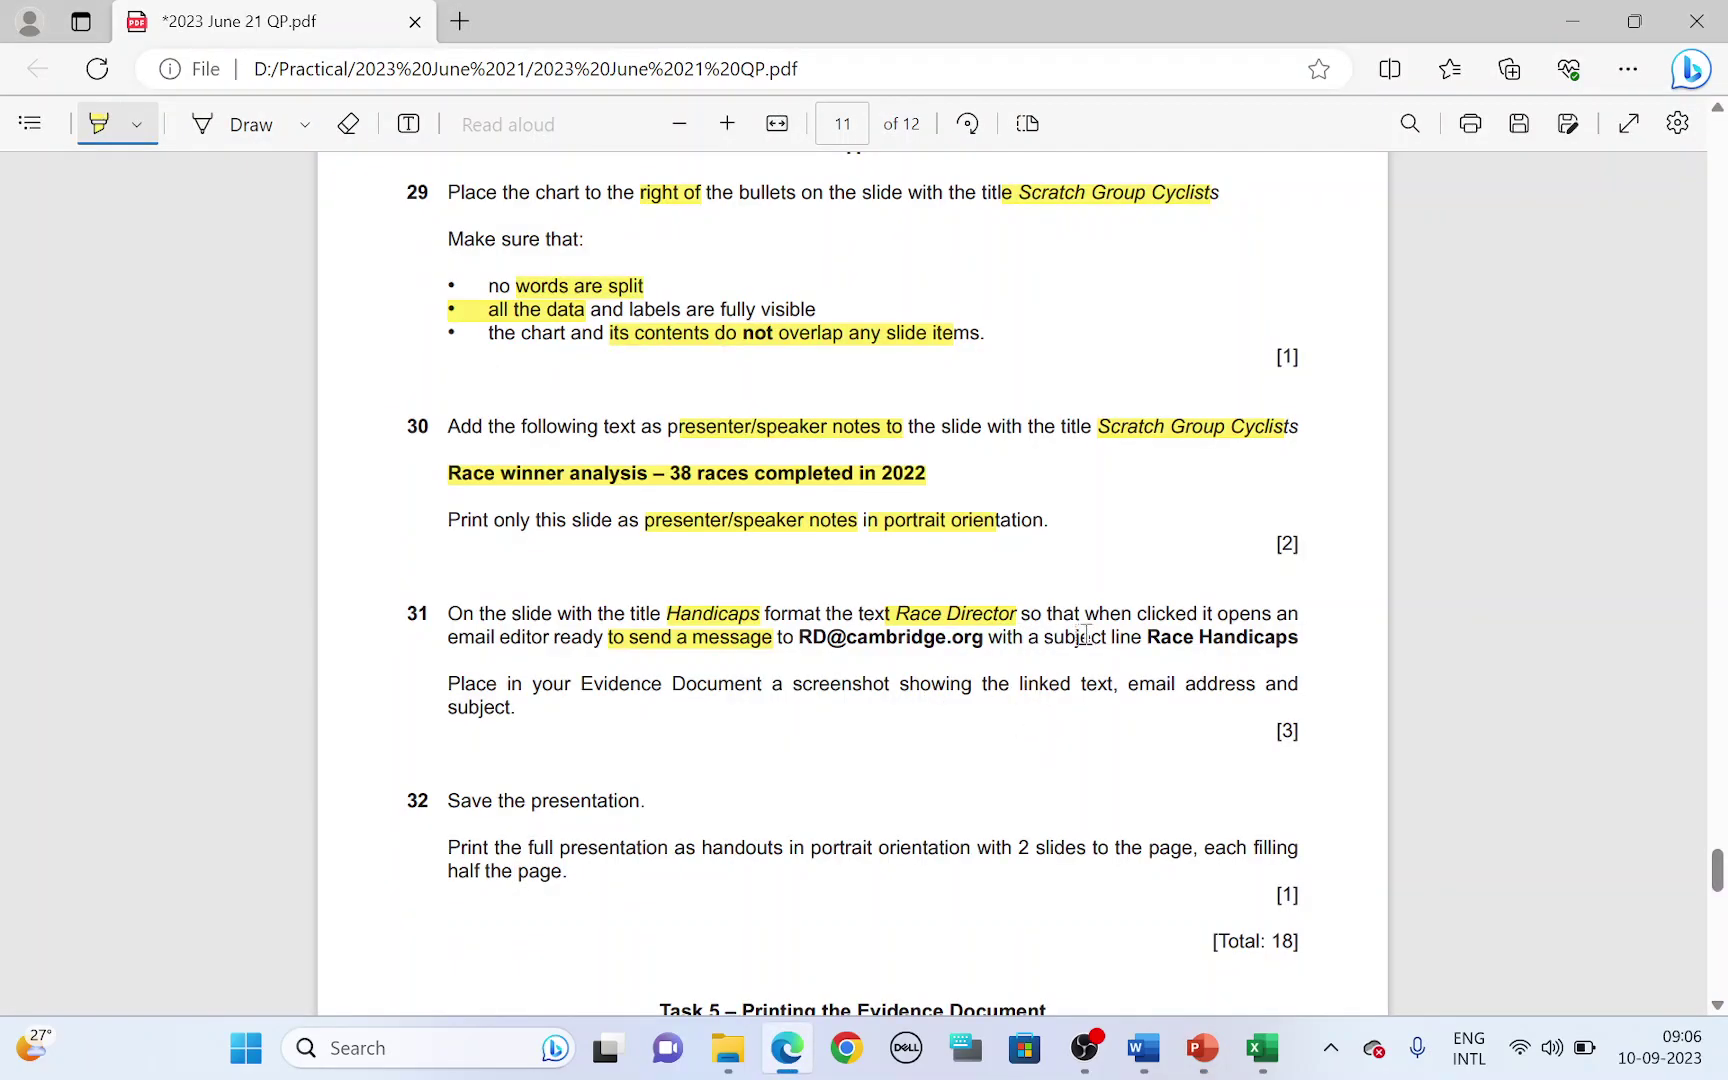
key("alt+Tab")
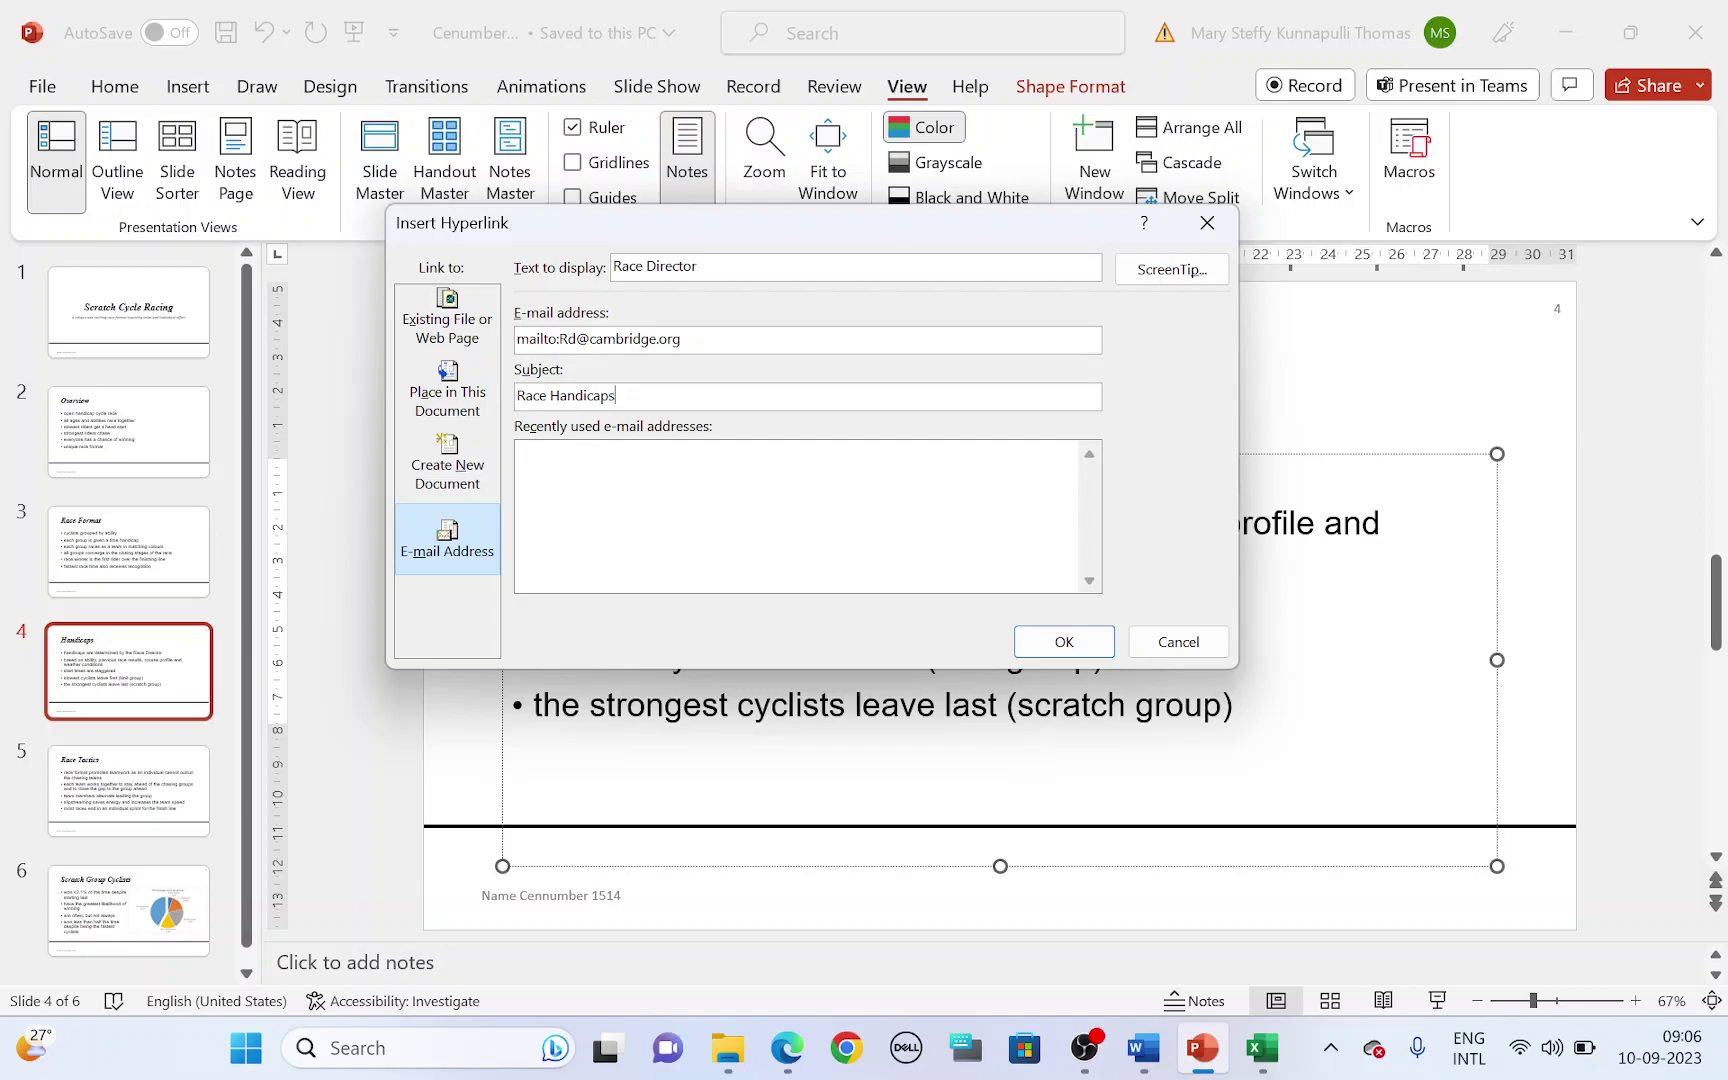
- Screenshot the hyperlink settings alongside the Handicaps slide, then confirm the link
key("alt+Tab")
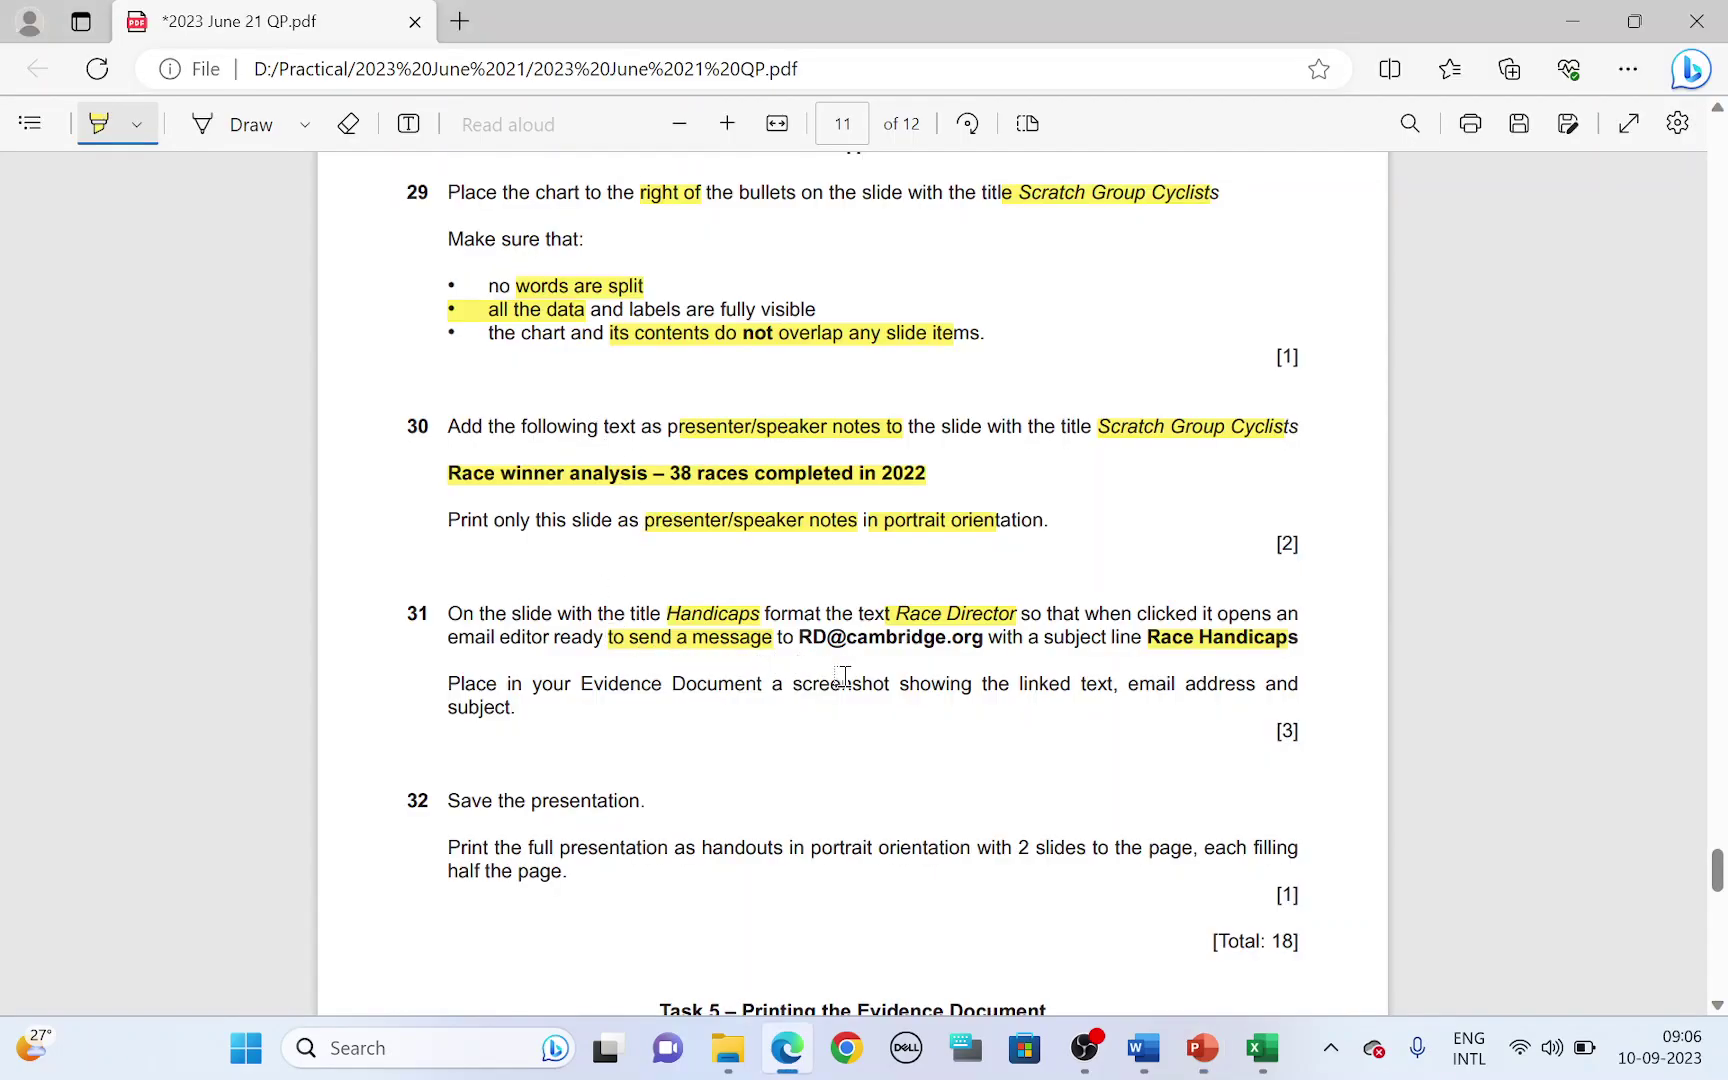
left_click_drag(593, 692, 1115, 683)
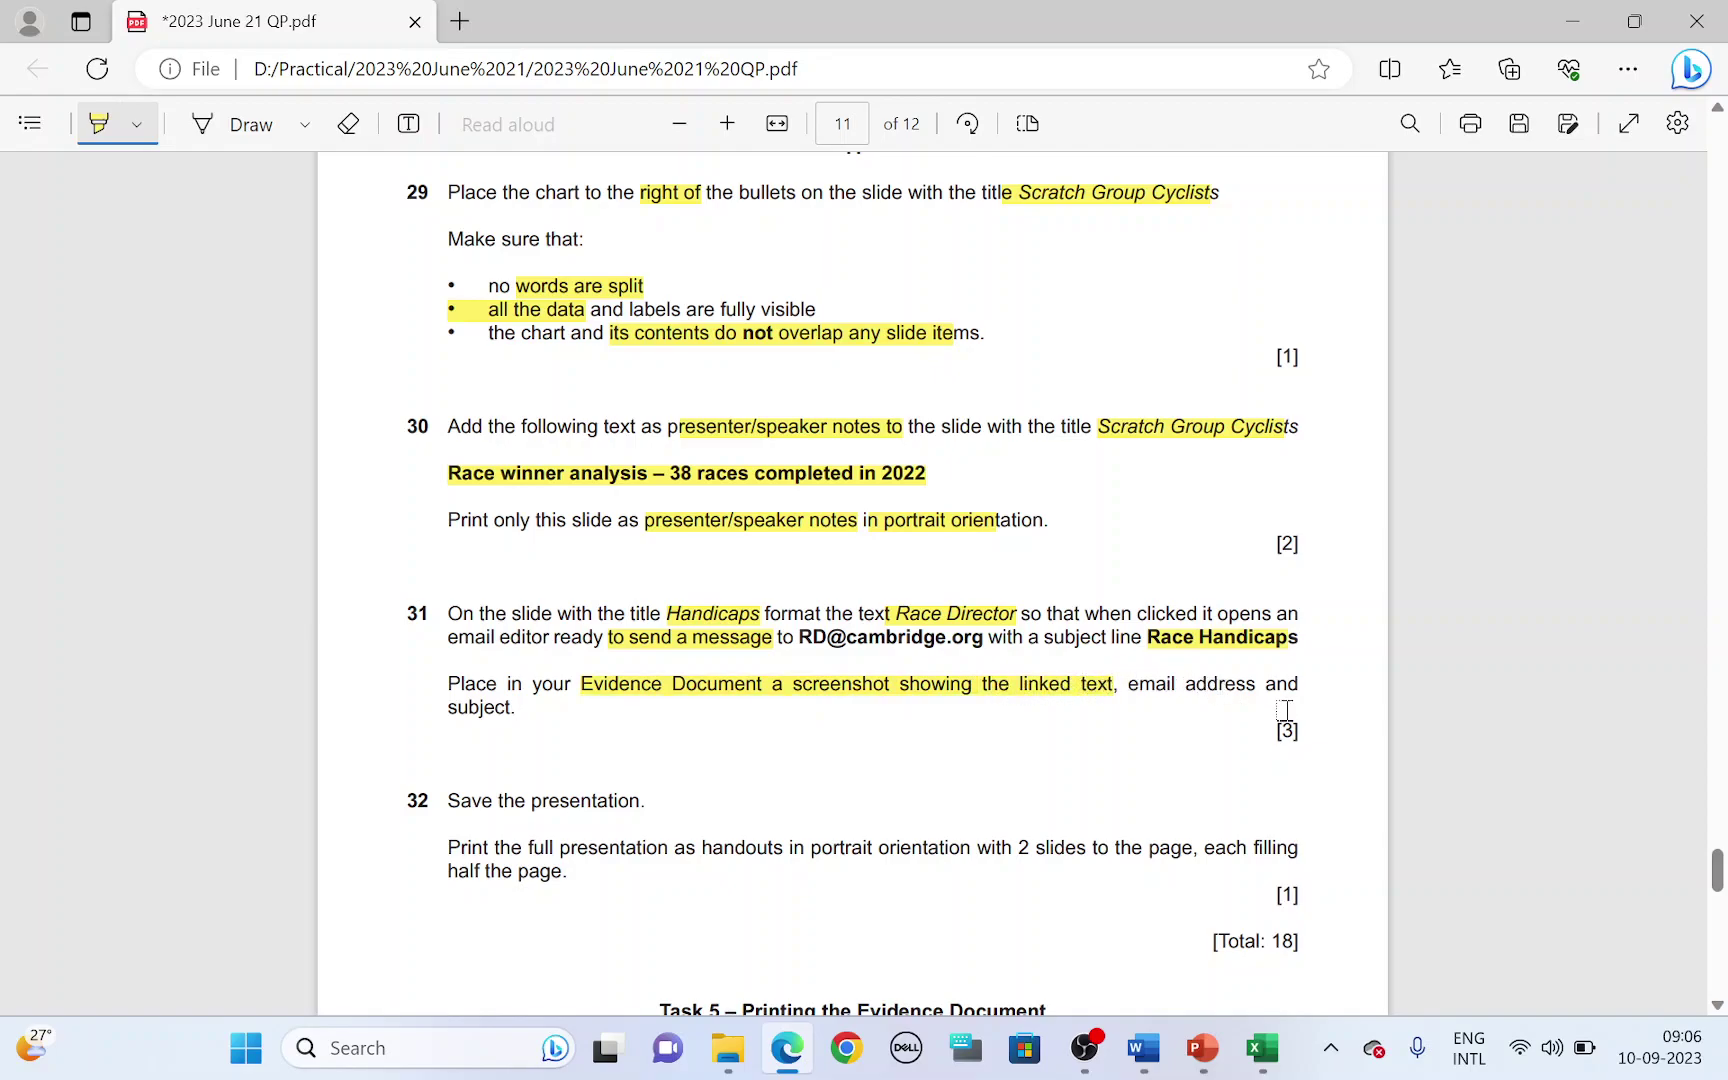
key("alt+Tab")
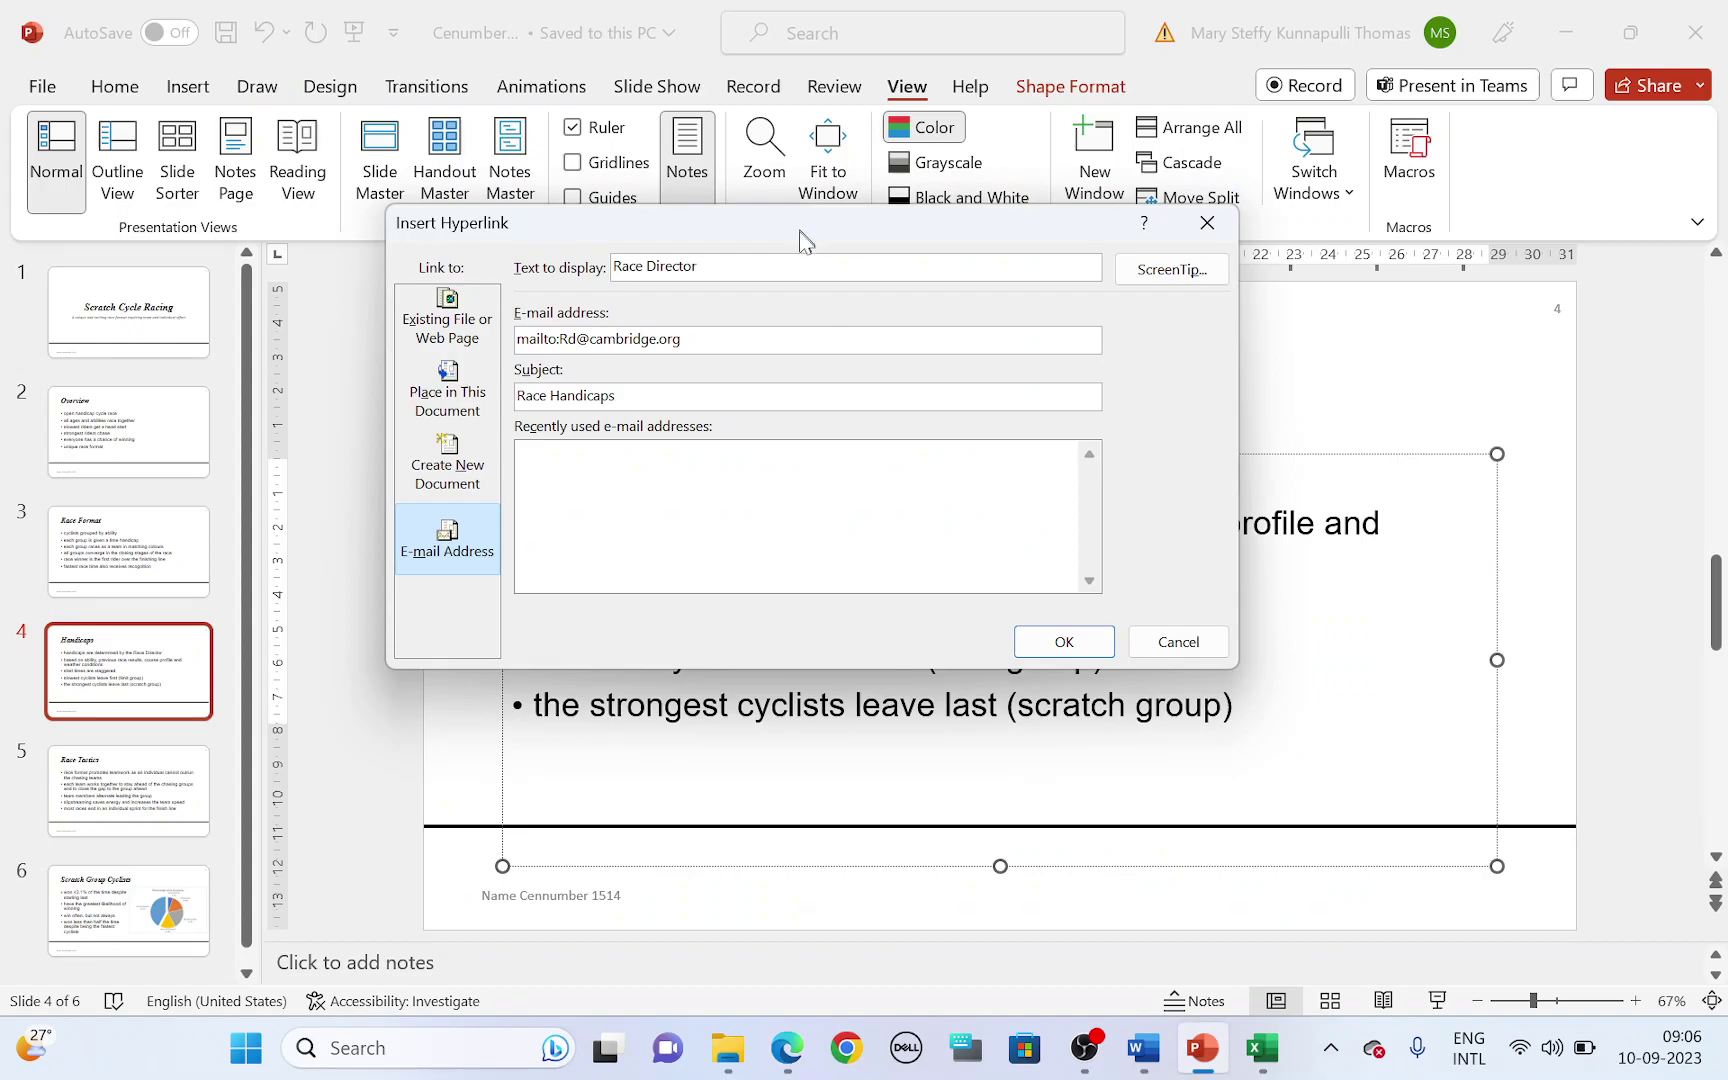
left_click_drag(800, 240, 845, 423)
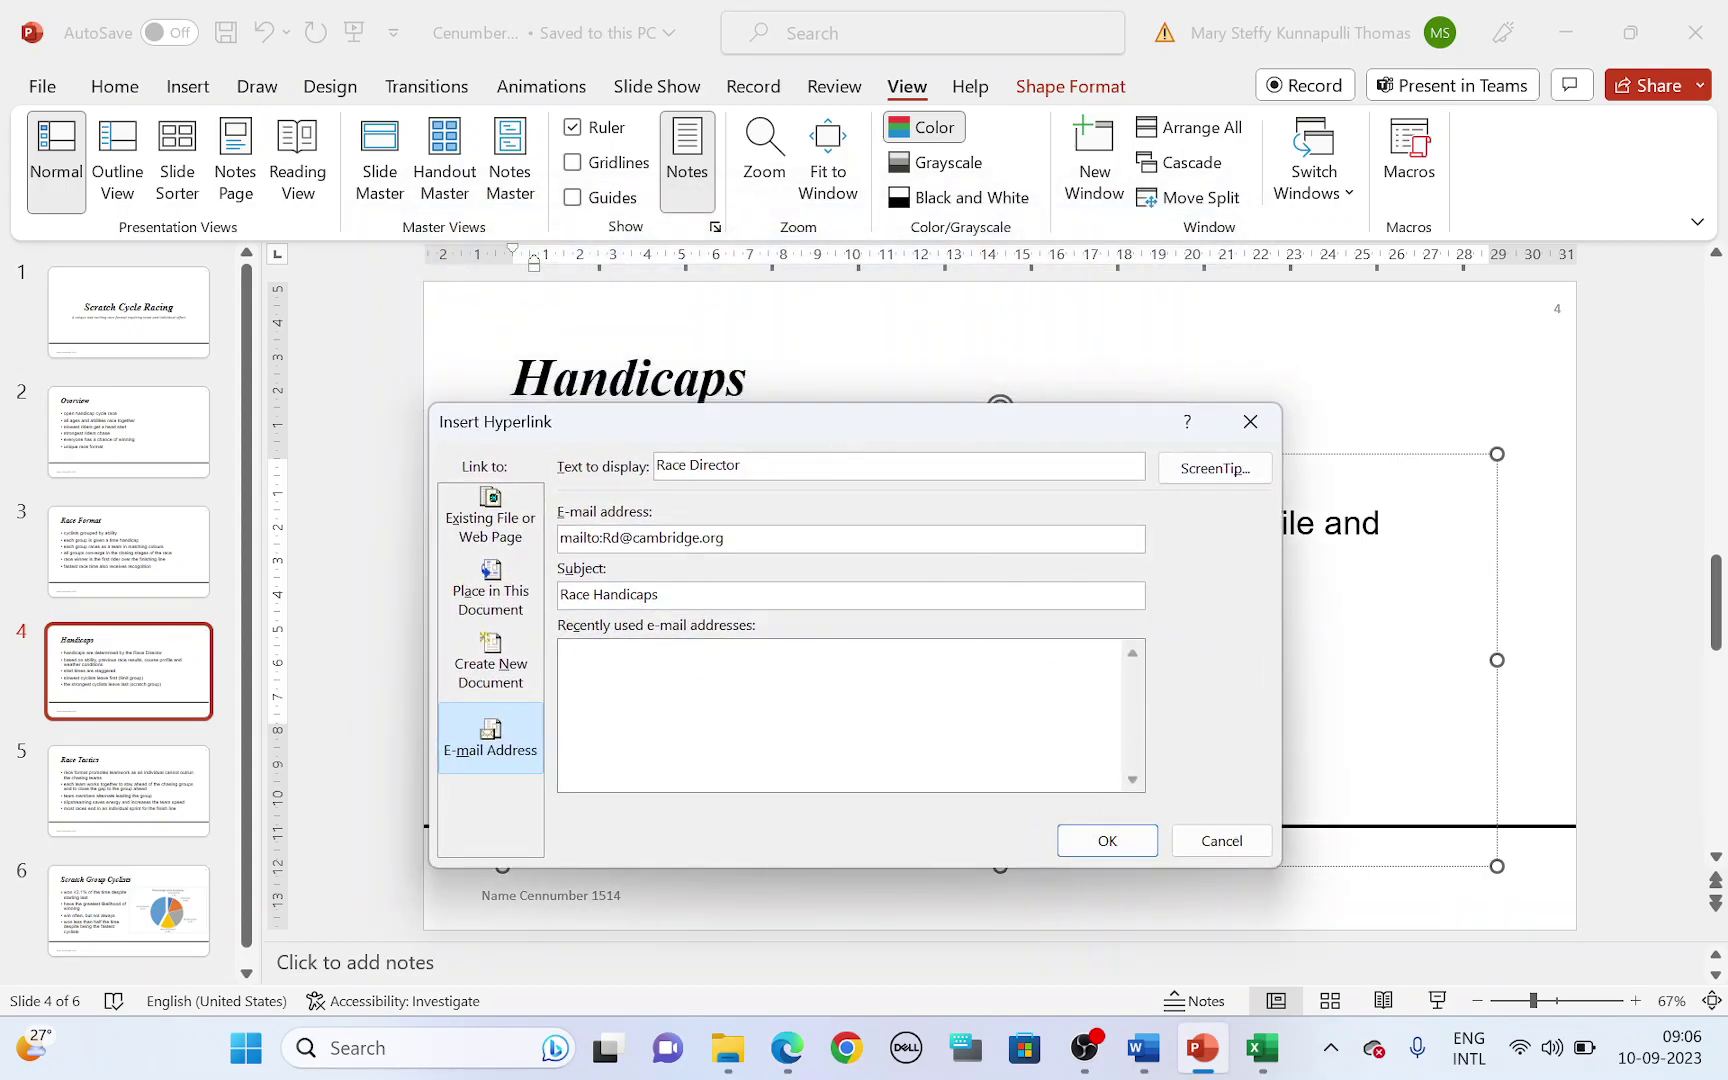
key("super+shift+s")
left_click_drag(425, 386, 1292, 869)
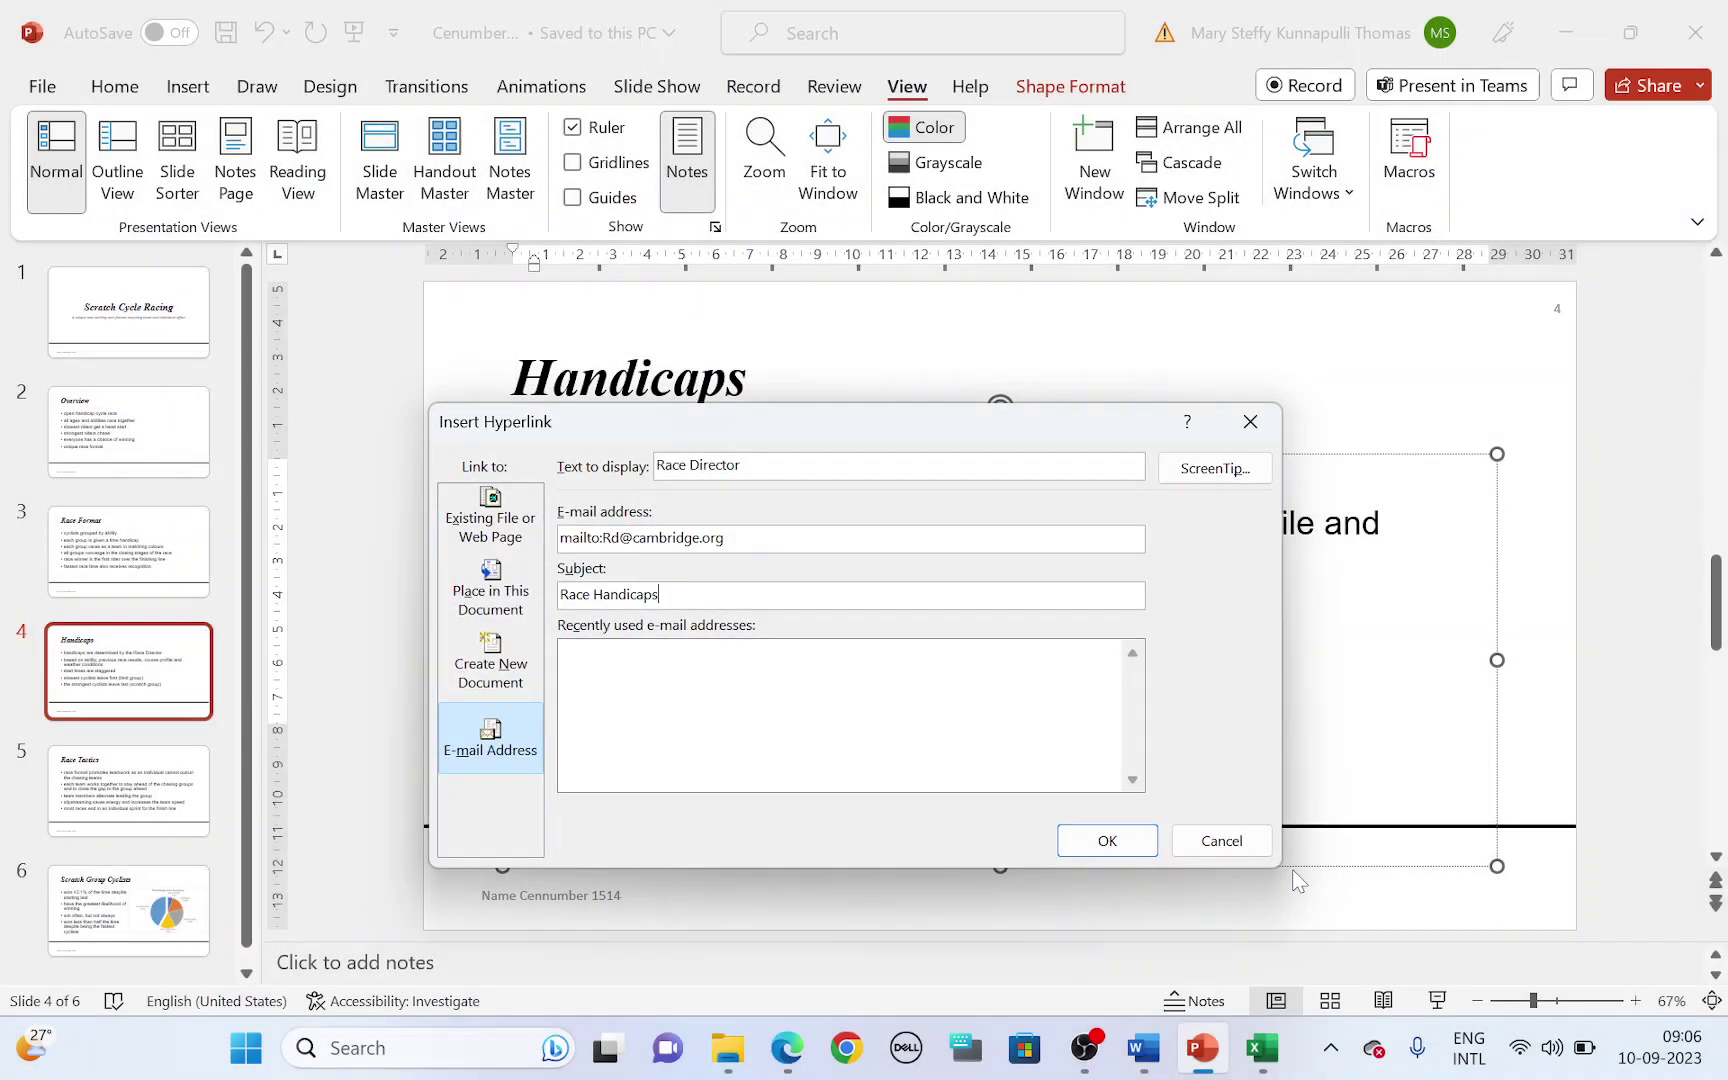
left_click(1107, 841)
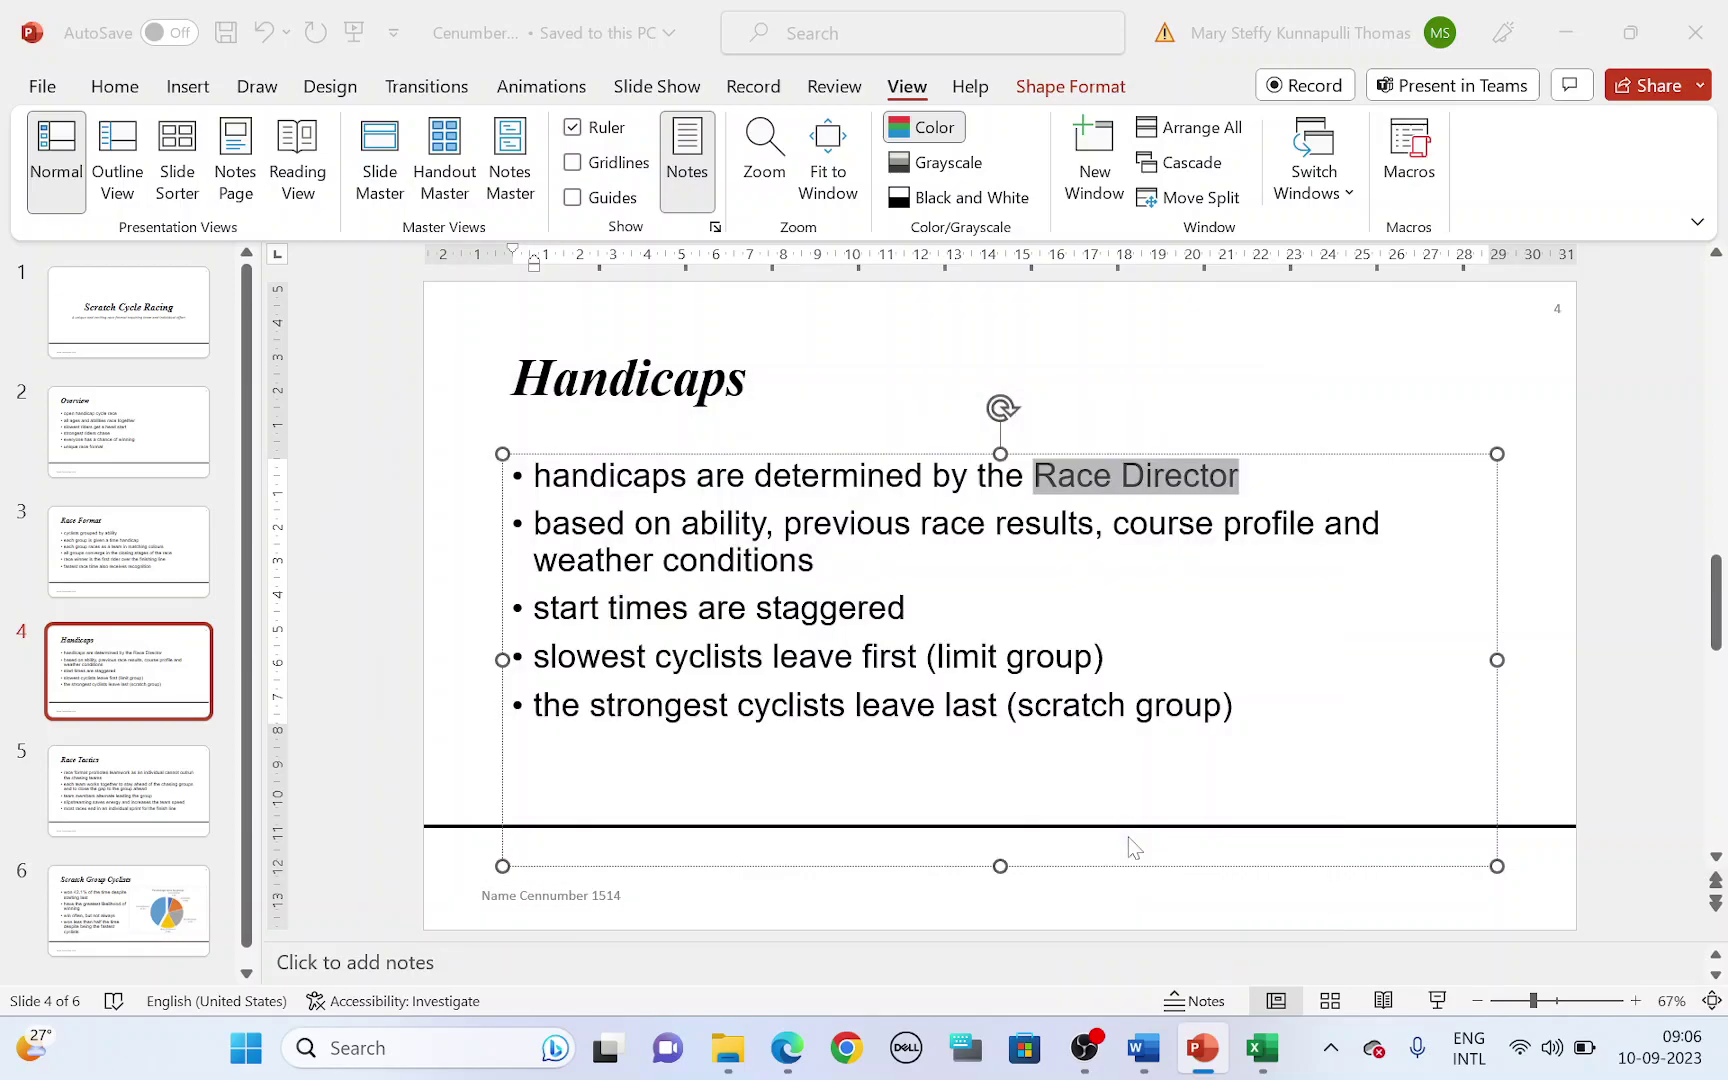
- Paste the hyperlink screenshot under 'Step 31 evidence:' in Word and save the document
left_click(1135, 1050)
scroll(868, 620, "down", 2)
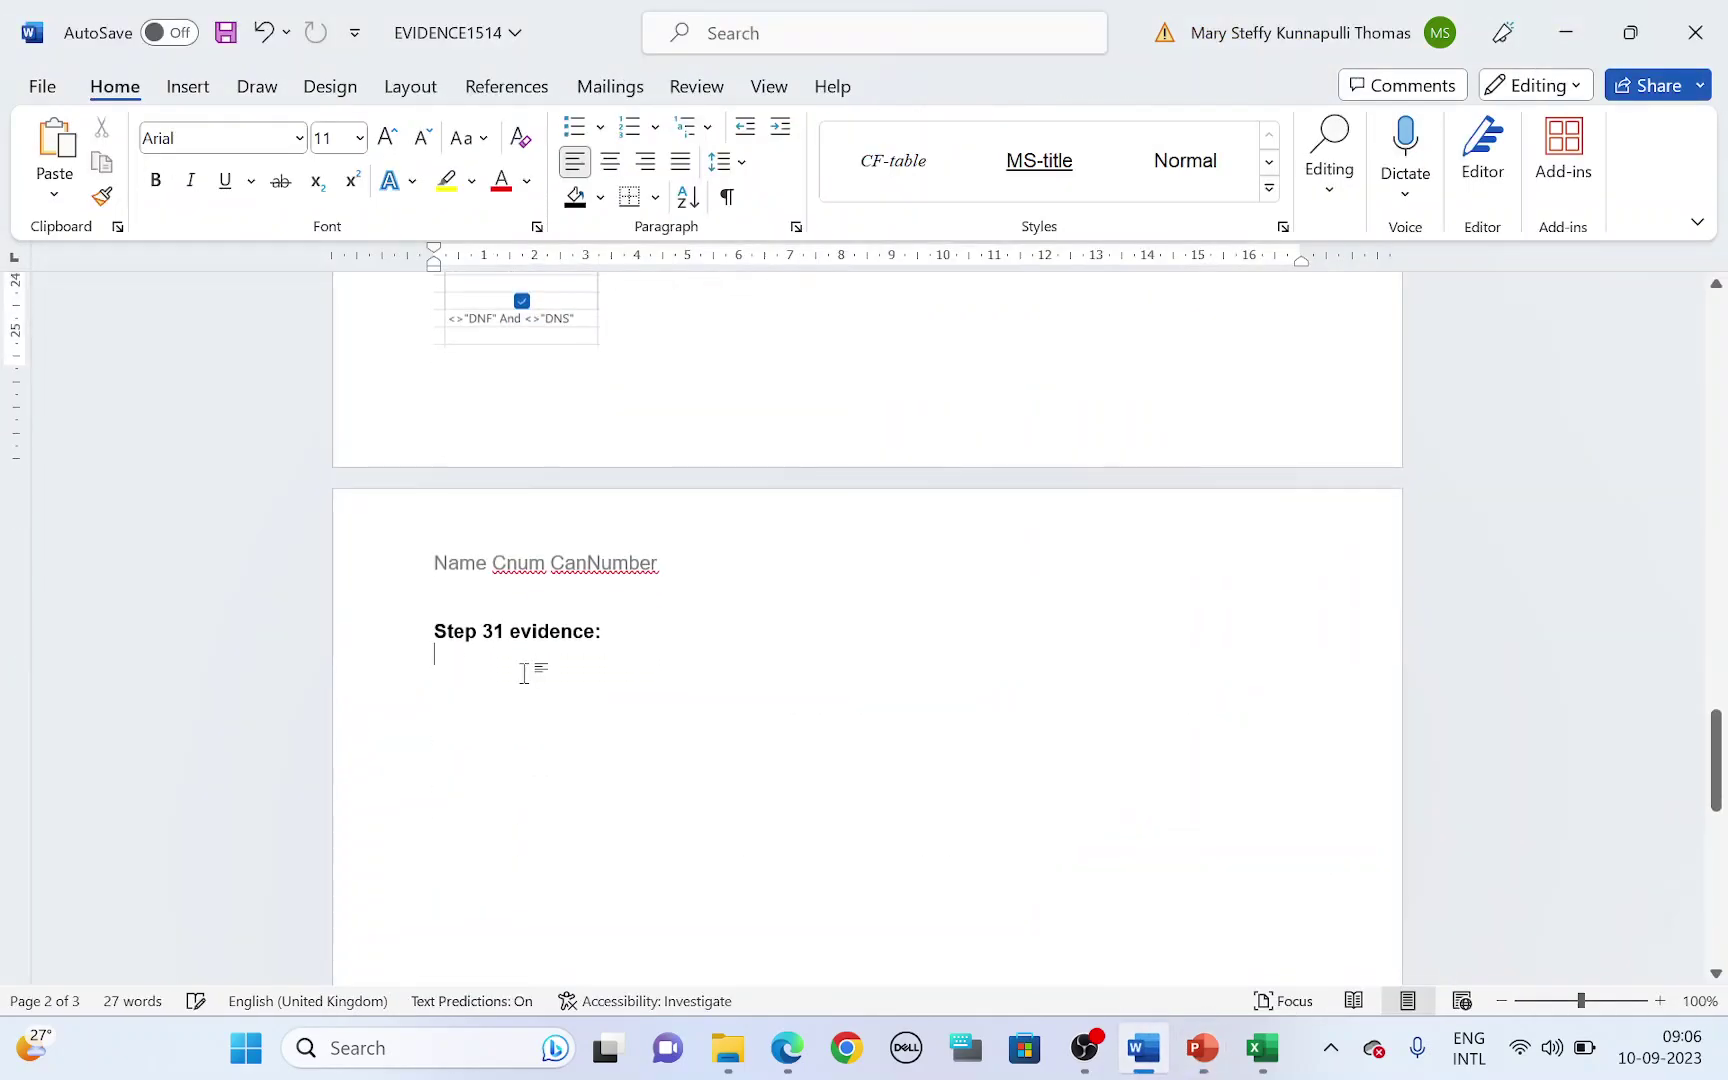
key("ctrl+v")
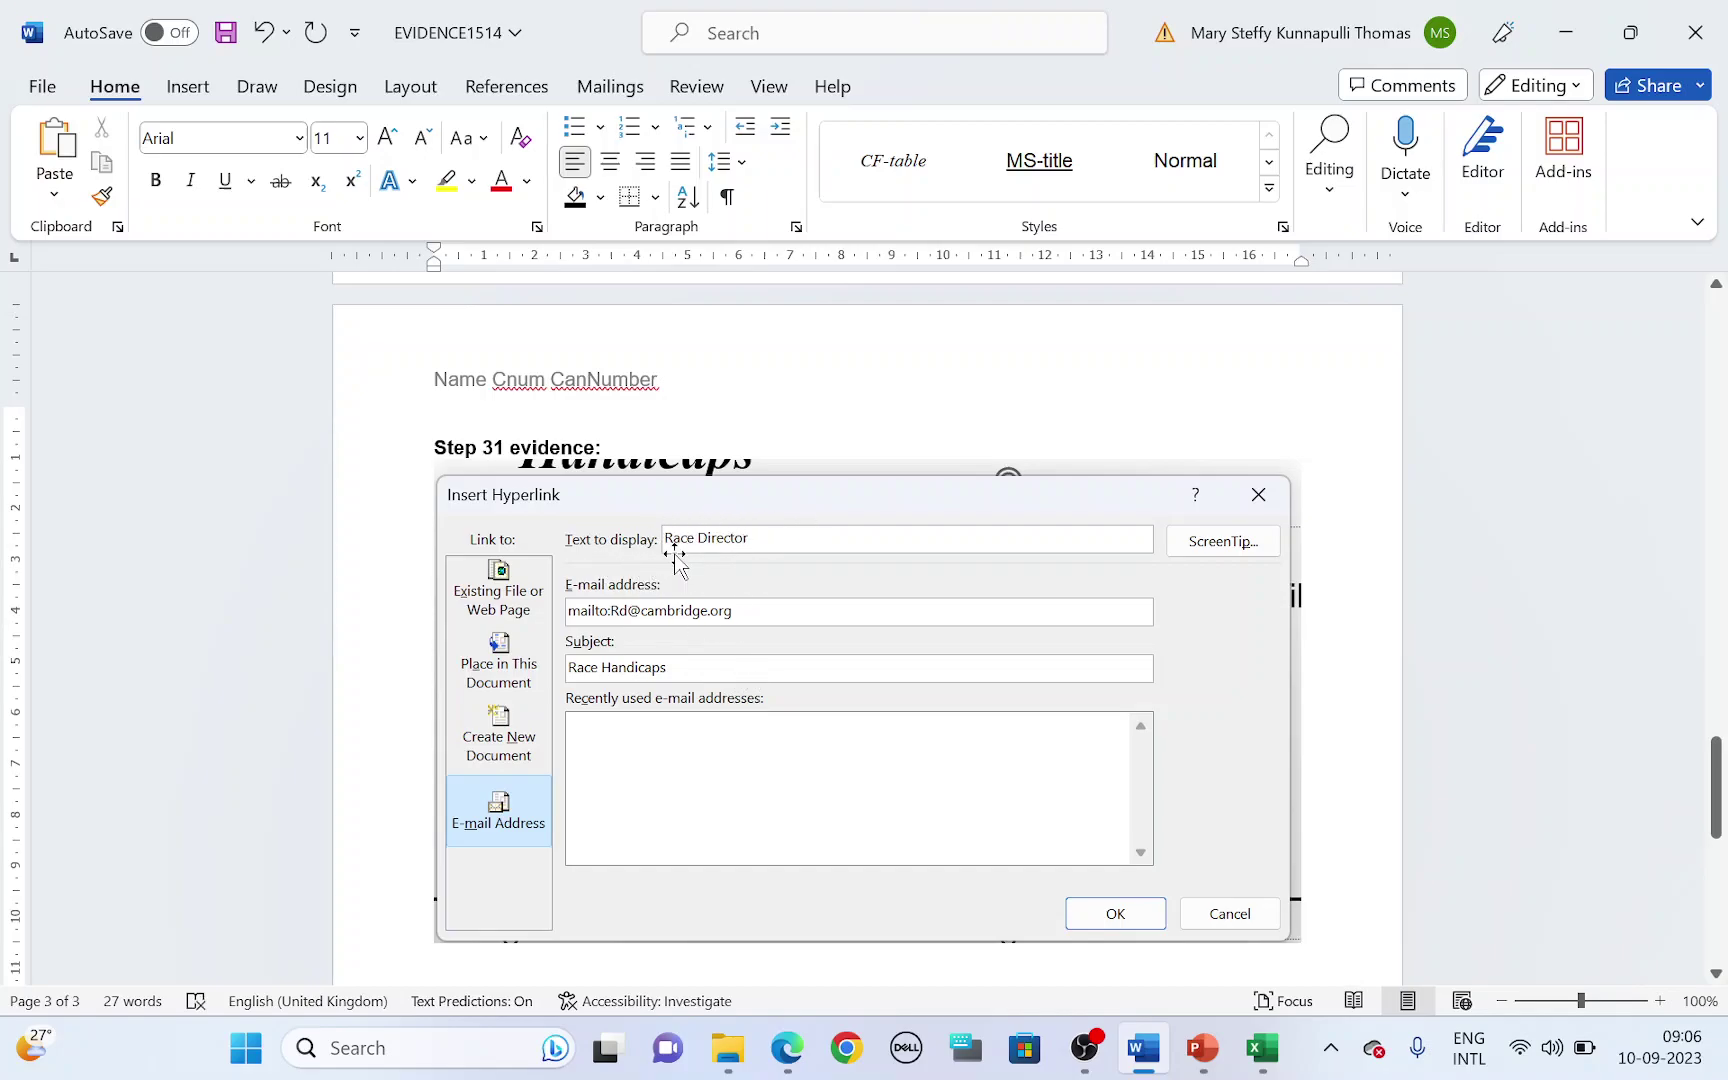
key("alt+Tab")
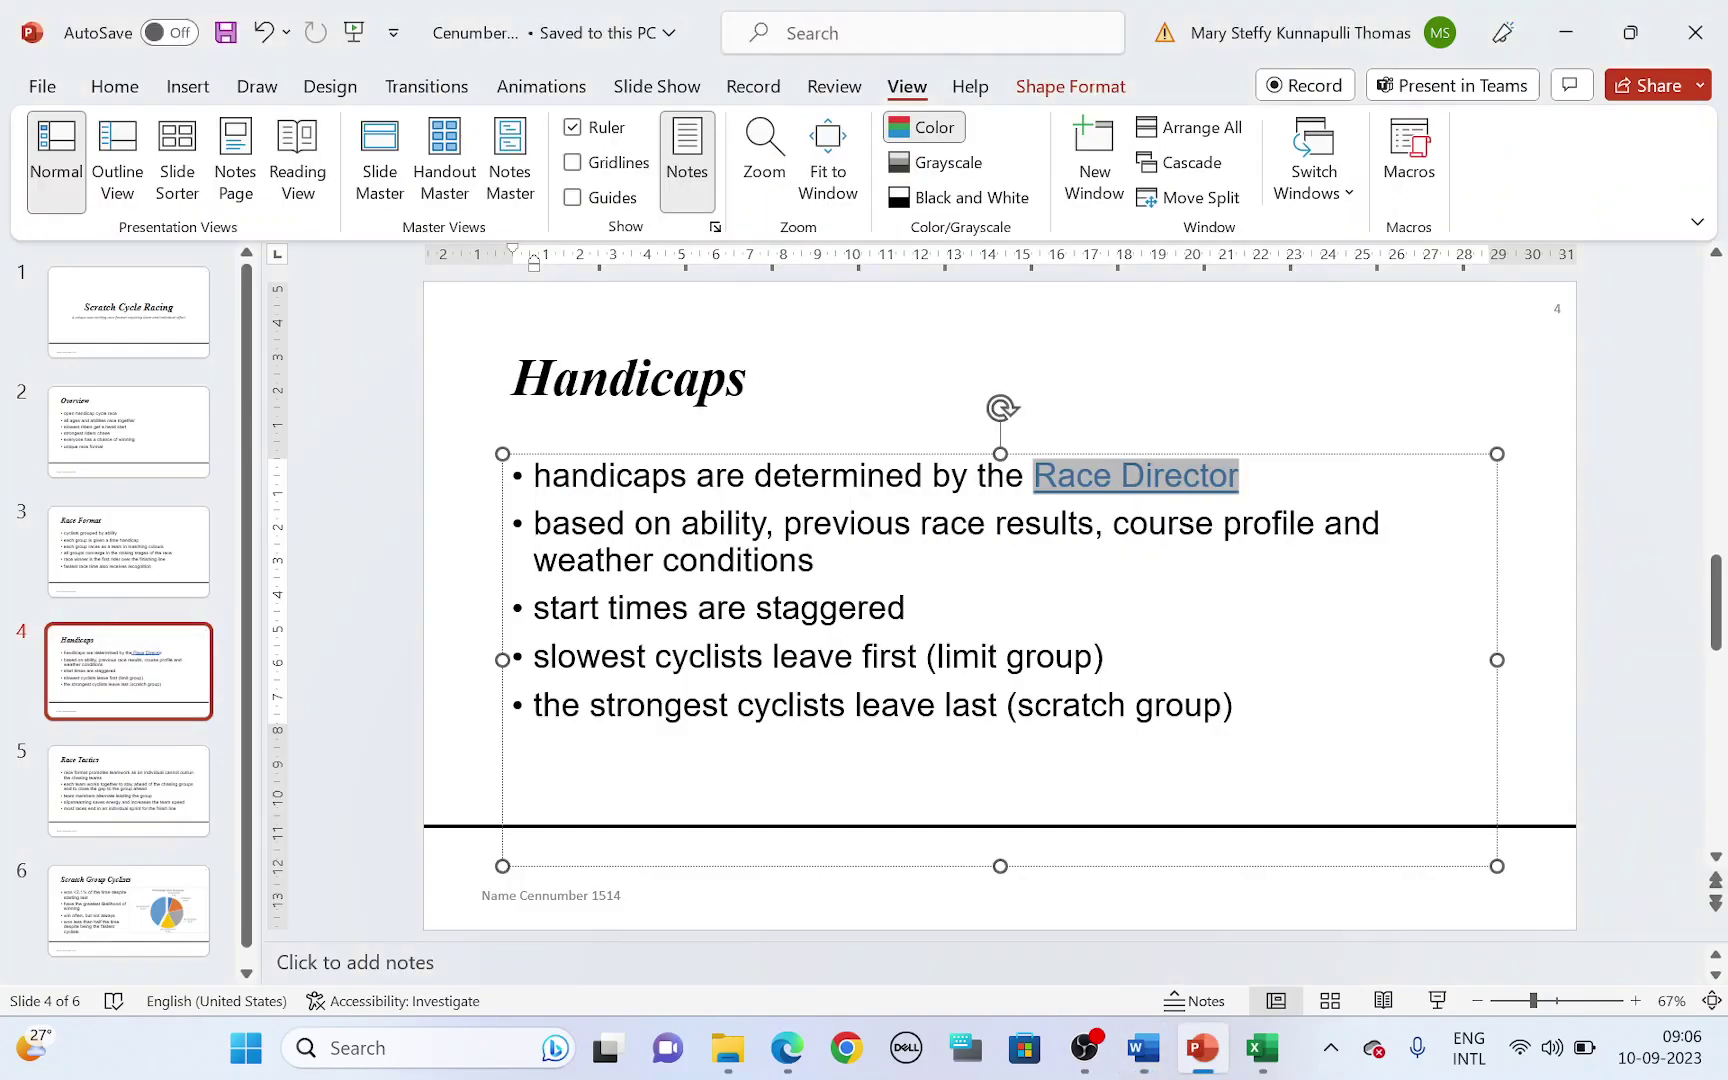
key("alt+Tab")
key("alt+Tab")
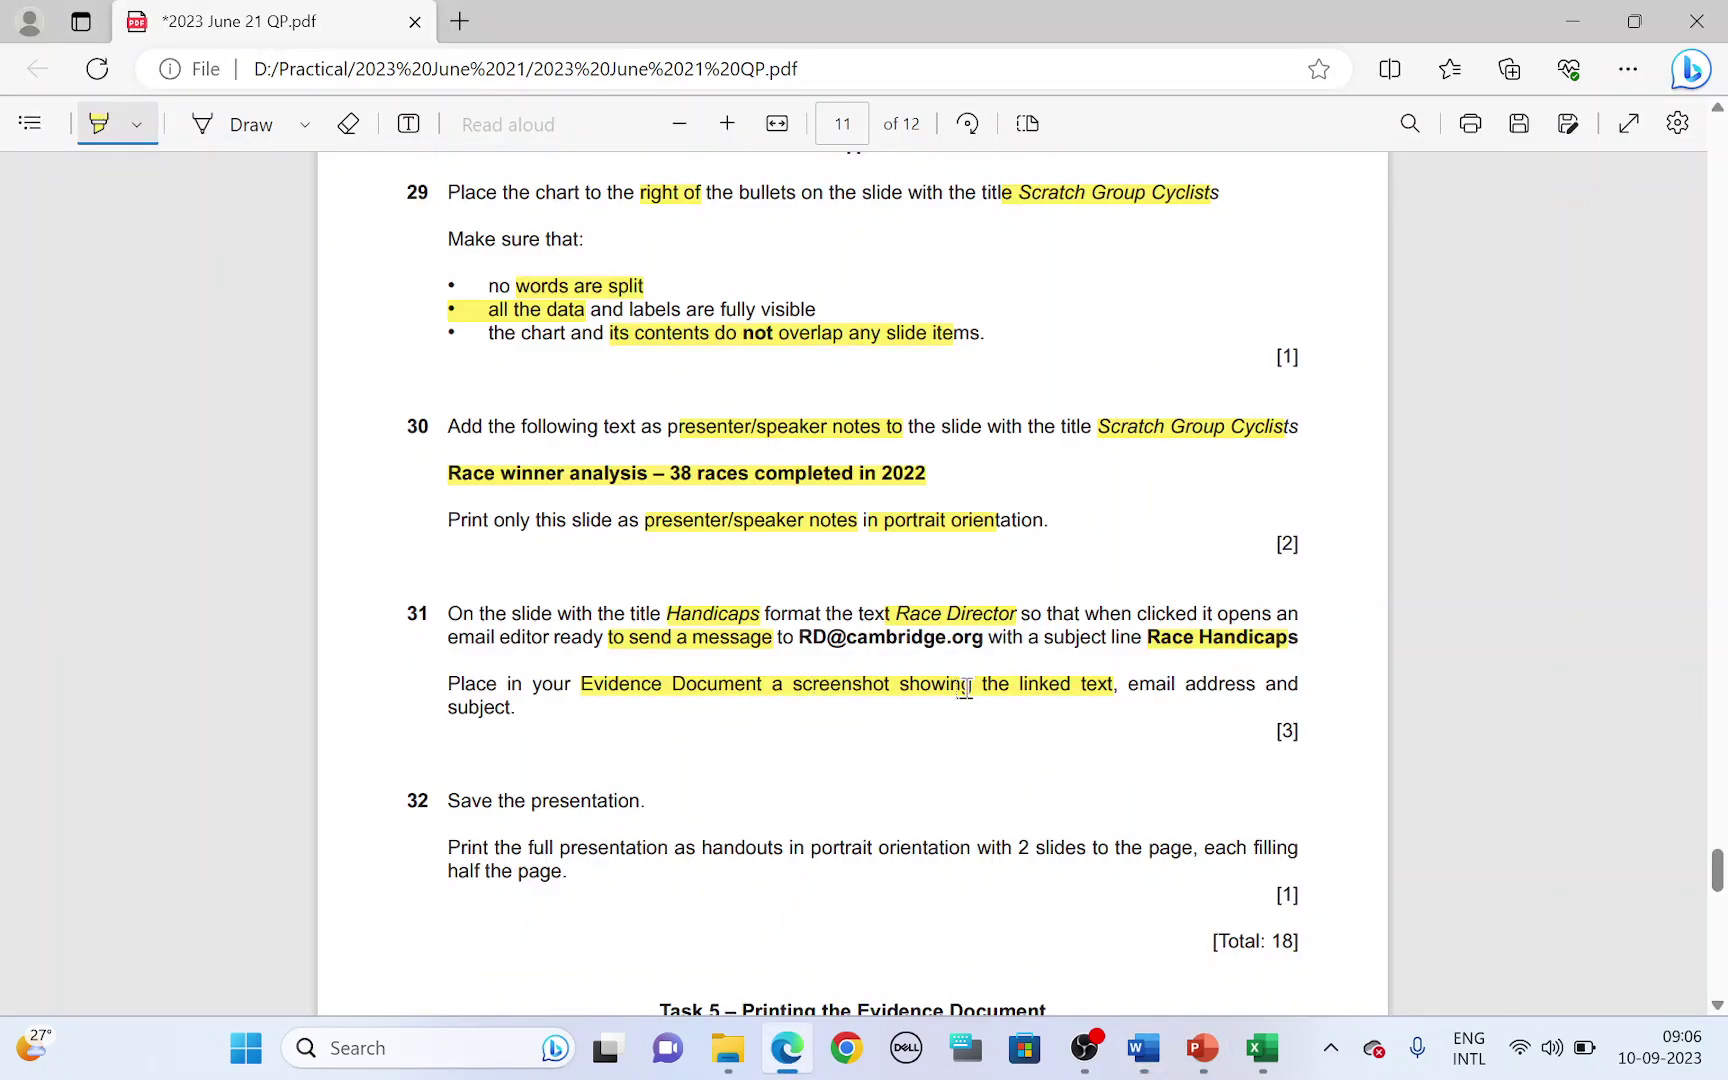
key("alt+Tab")
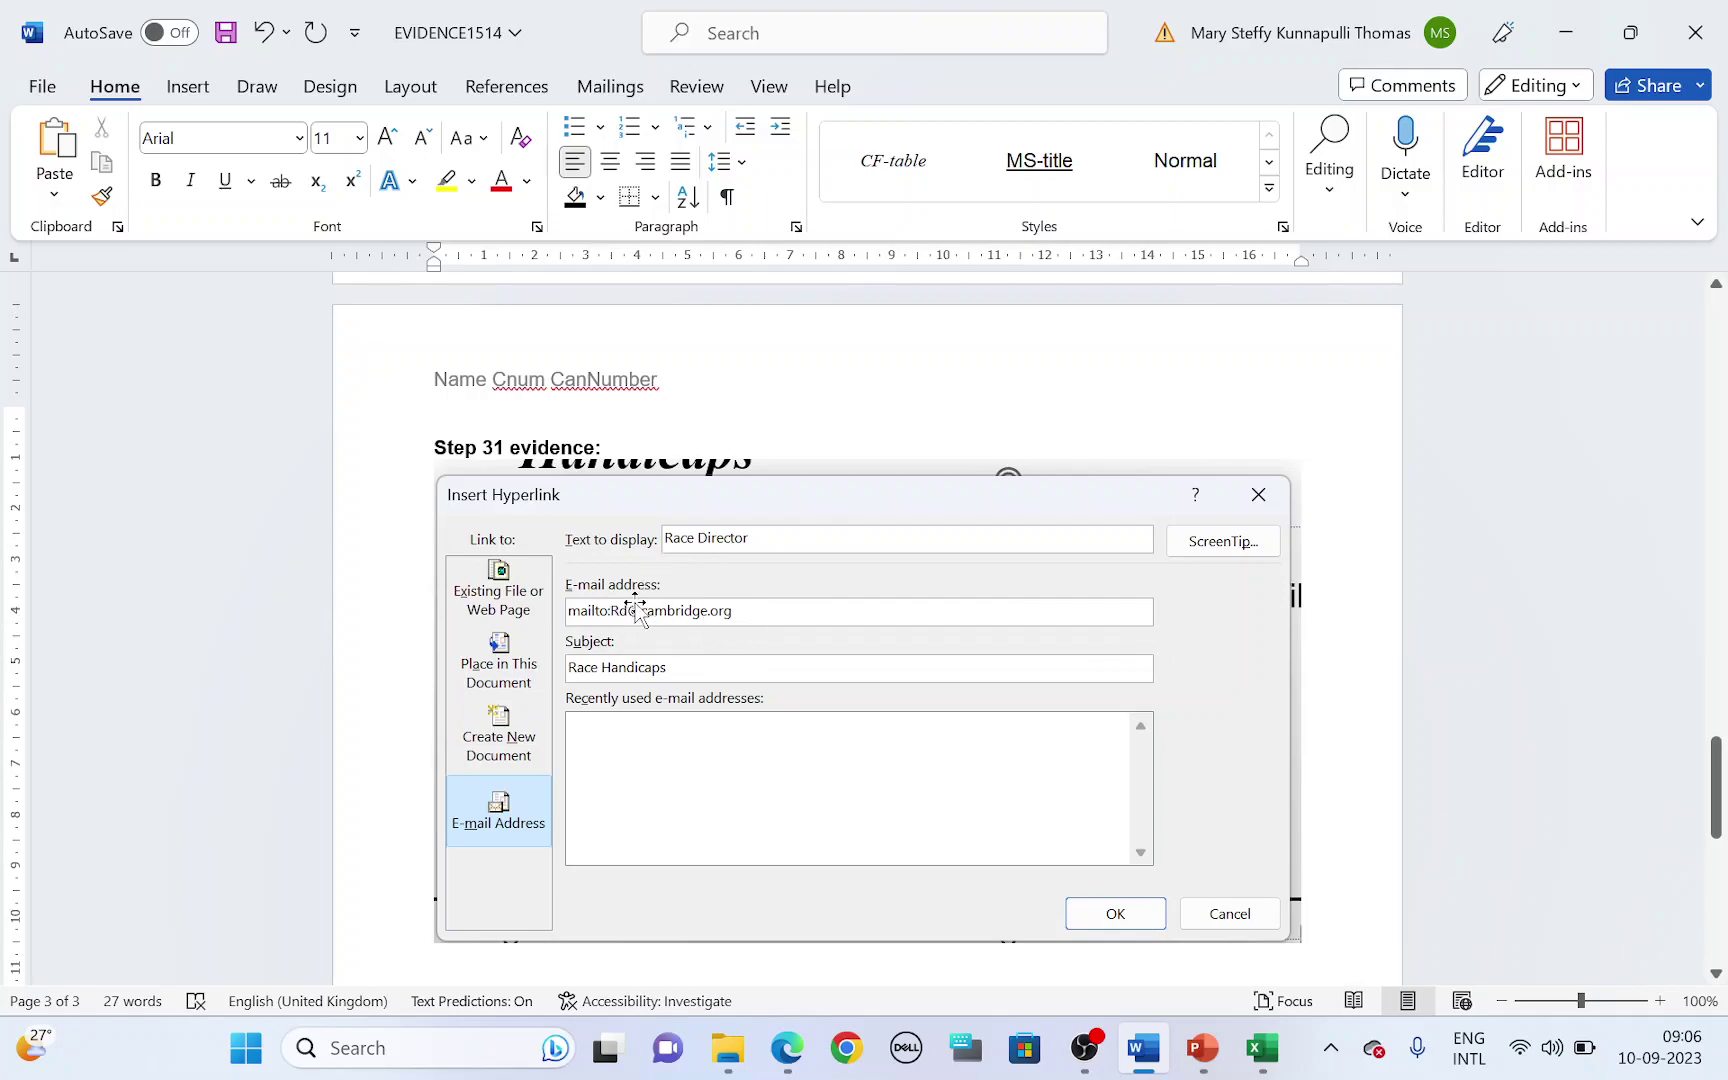
key("alt+Tab")
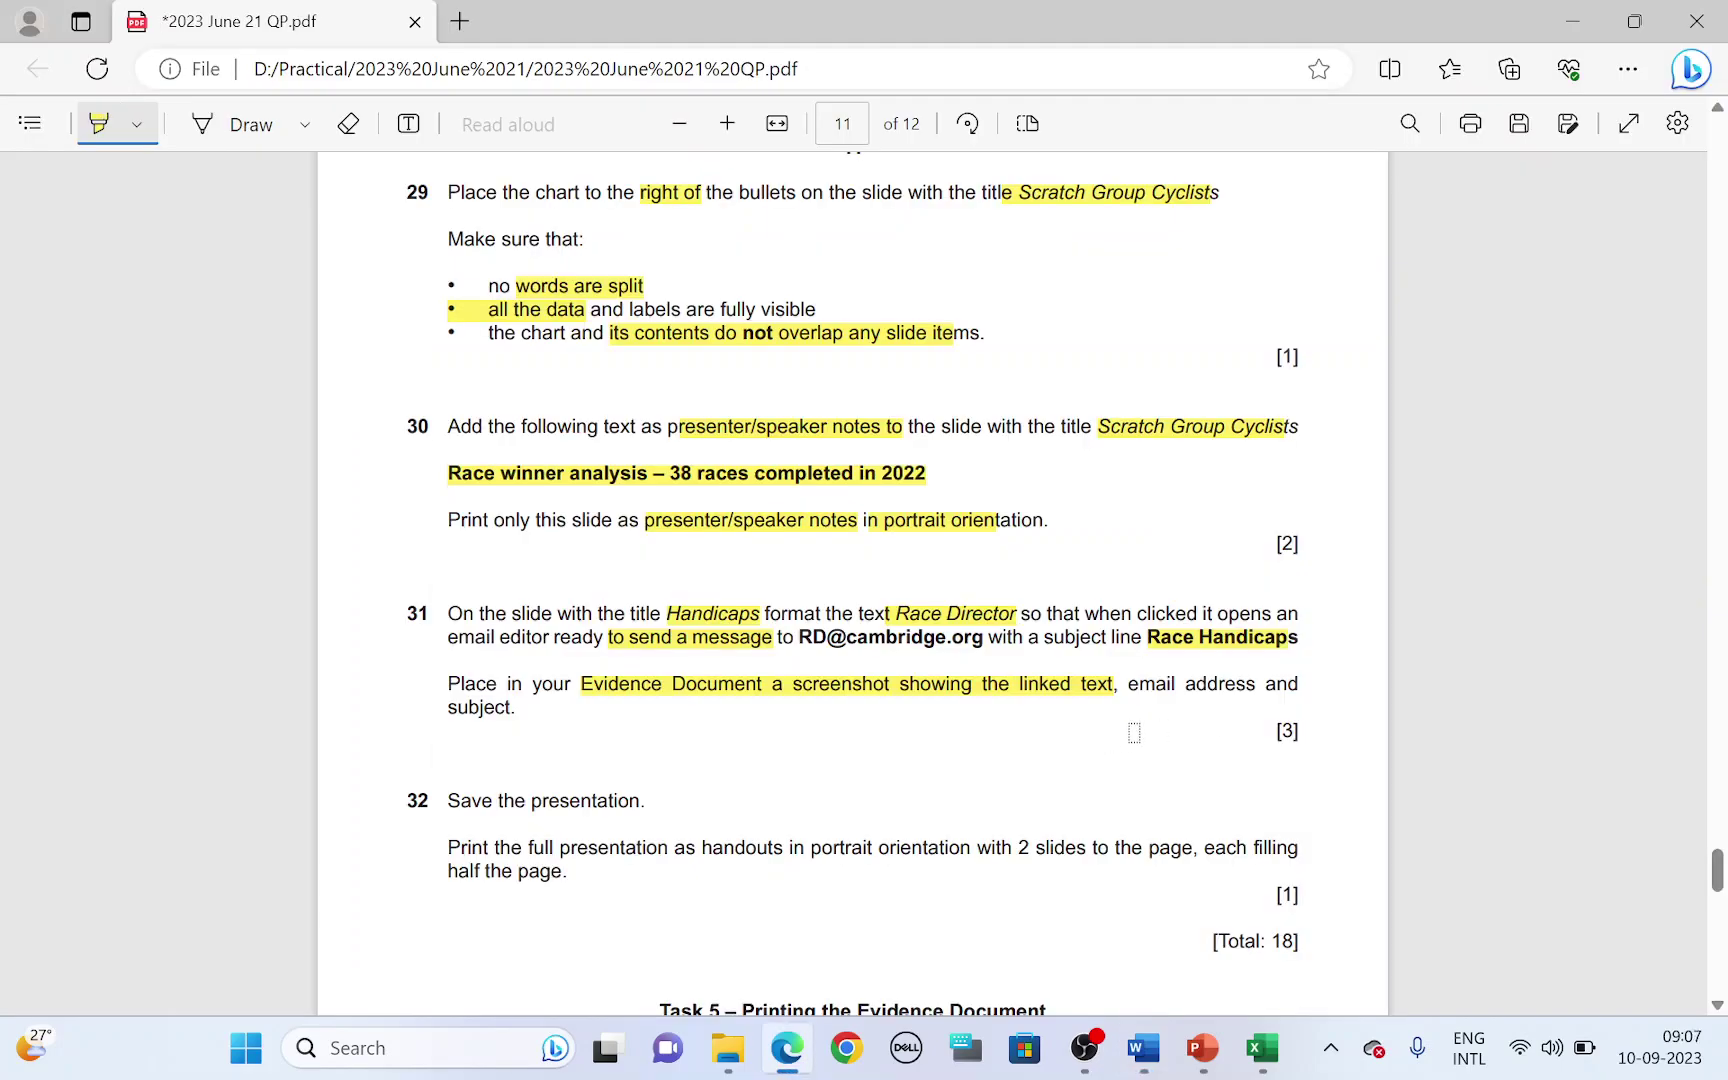
key("alt+Tab")
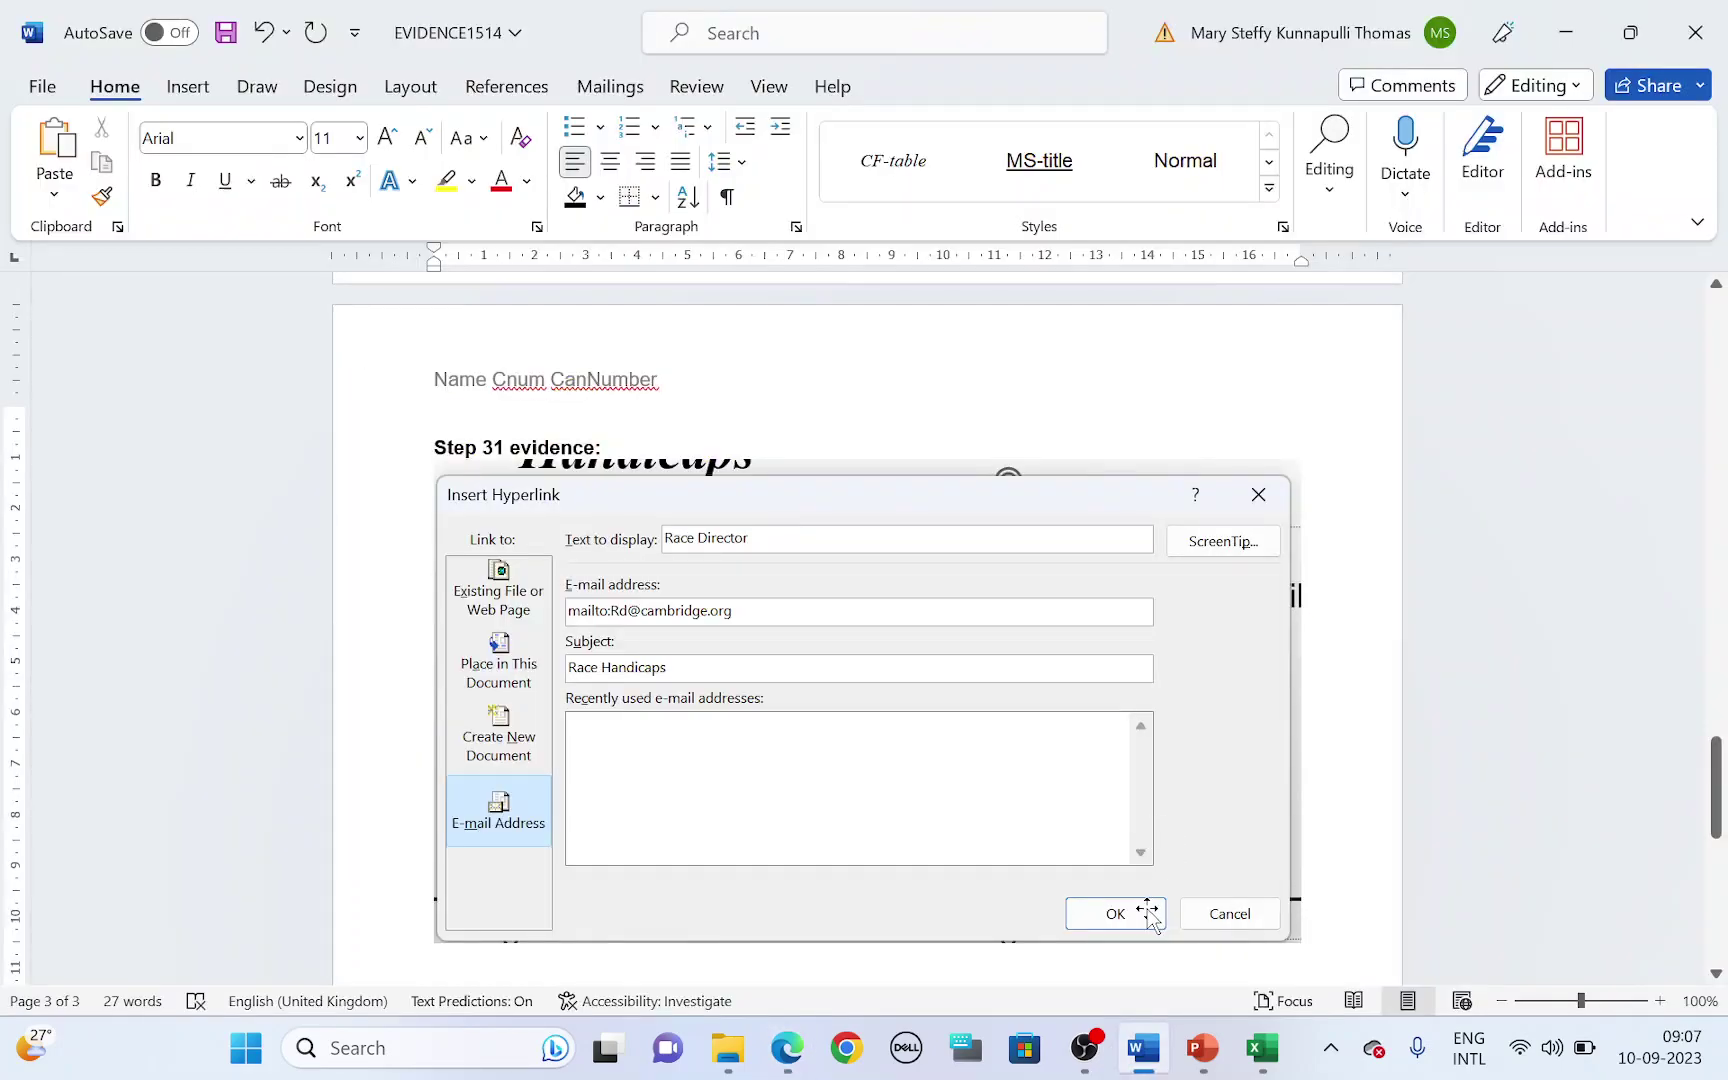
left_click(230, 36)
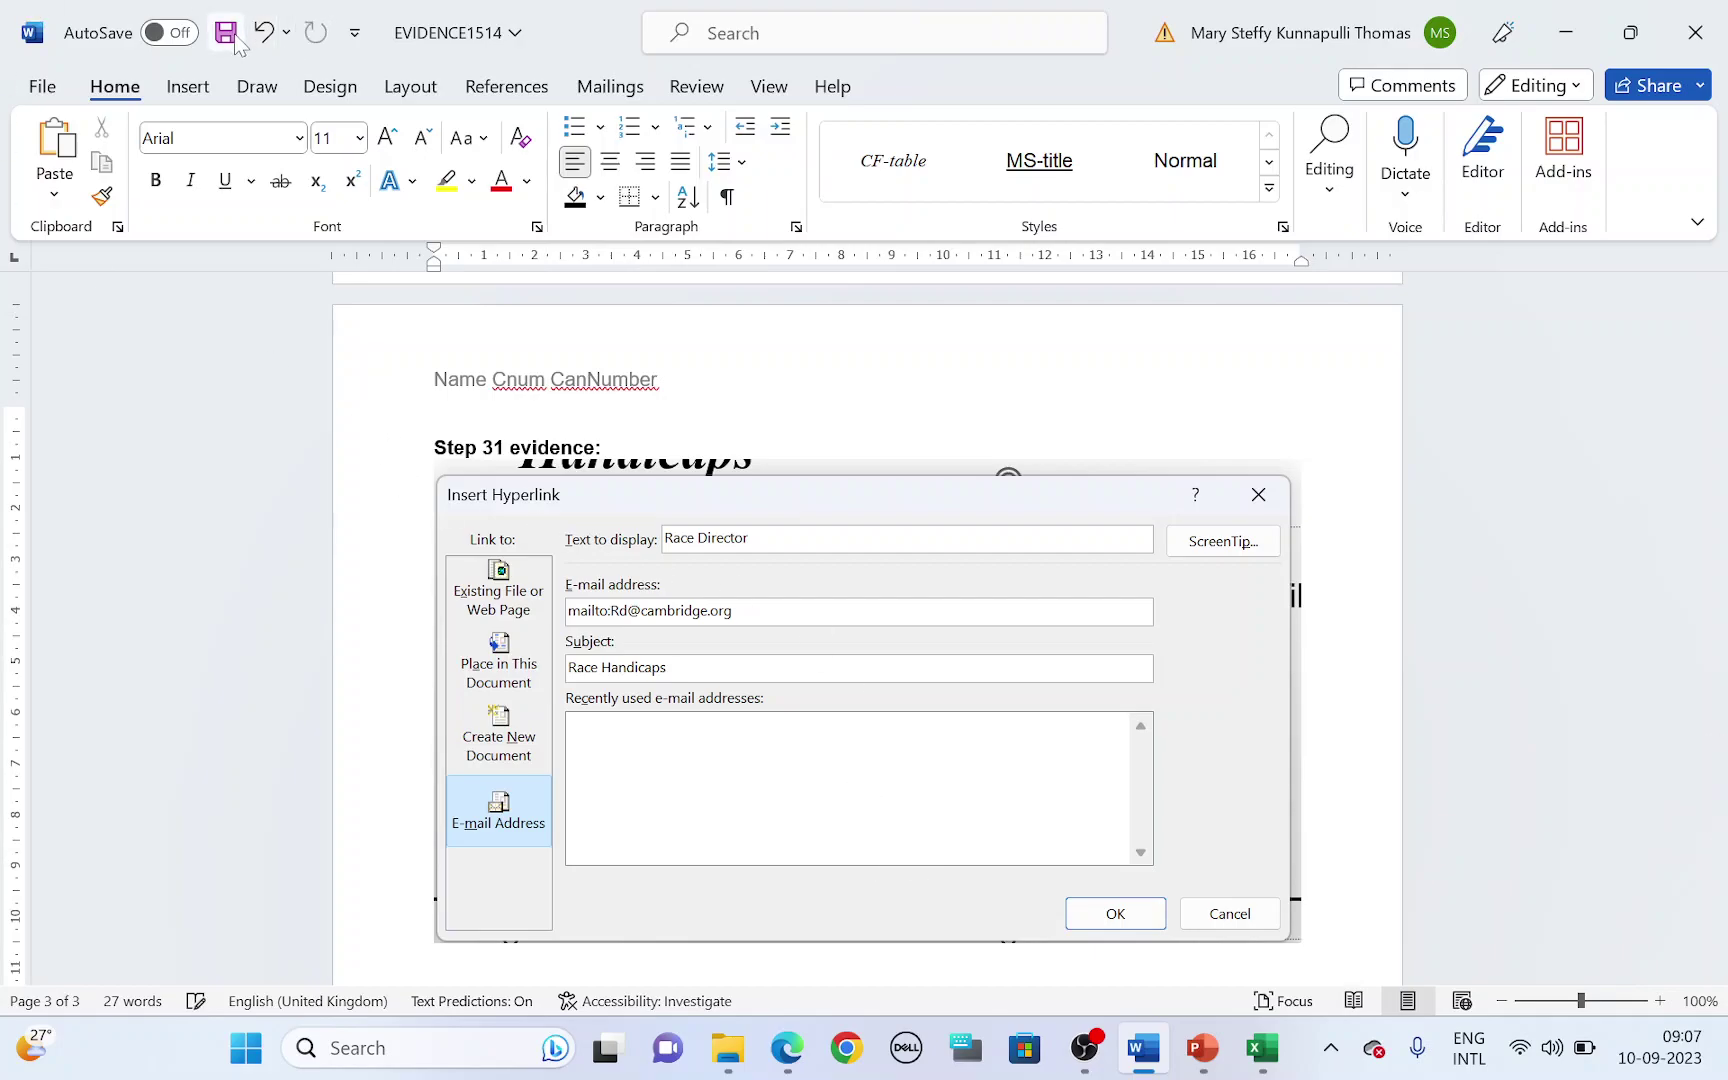
- Highlight 'handouts' and '2 slides to the page' in question 32 of the exam paper
left_click(1203, 1048)
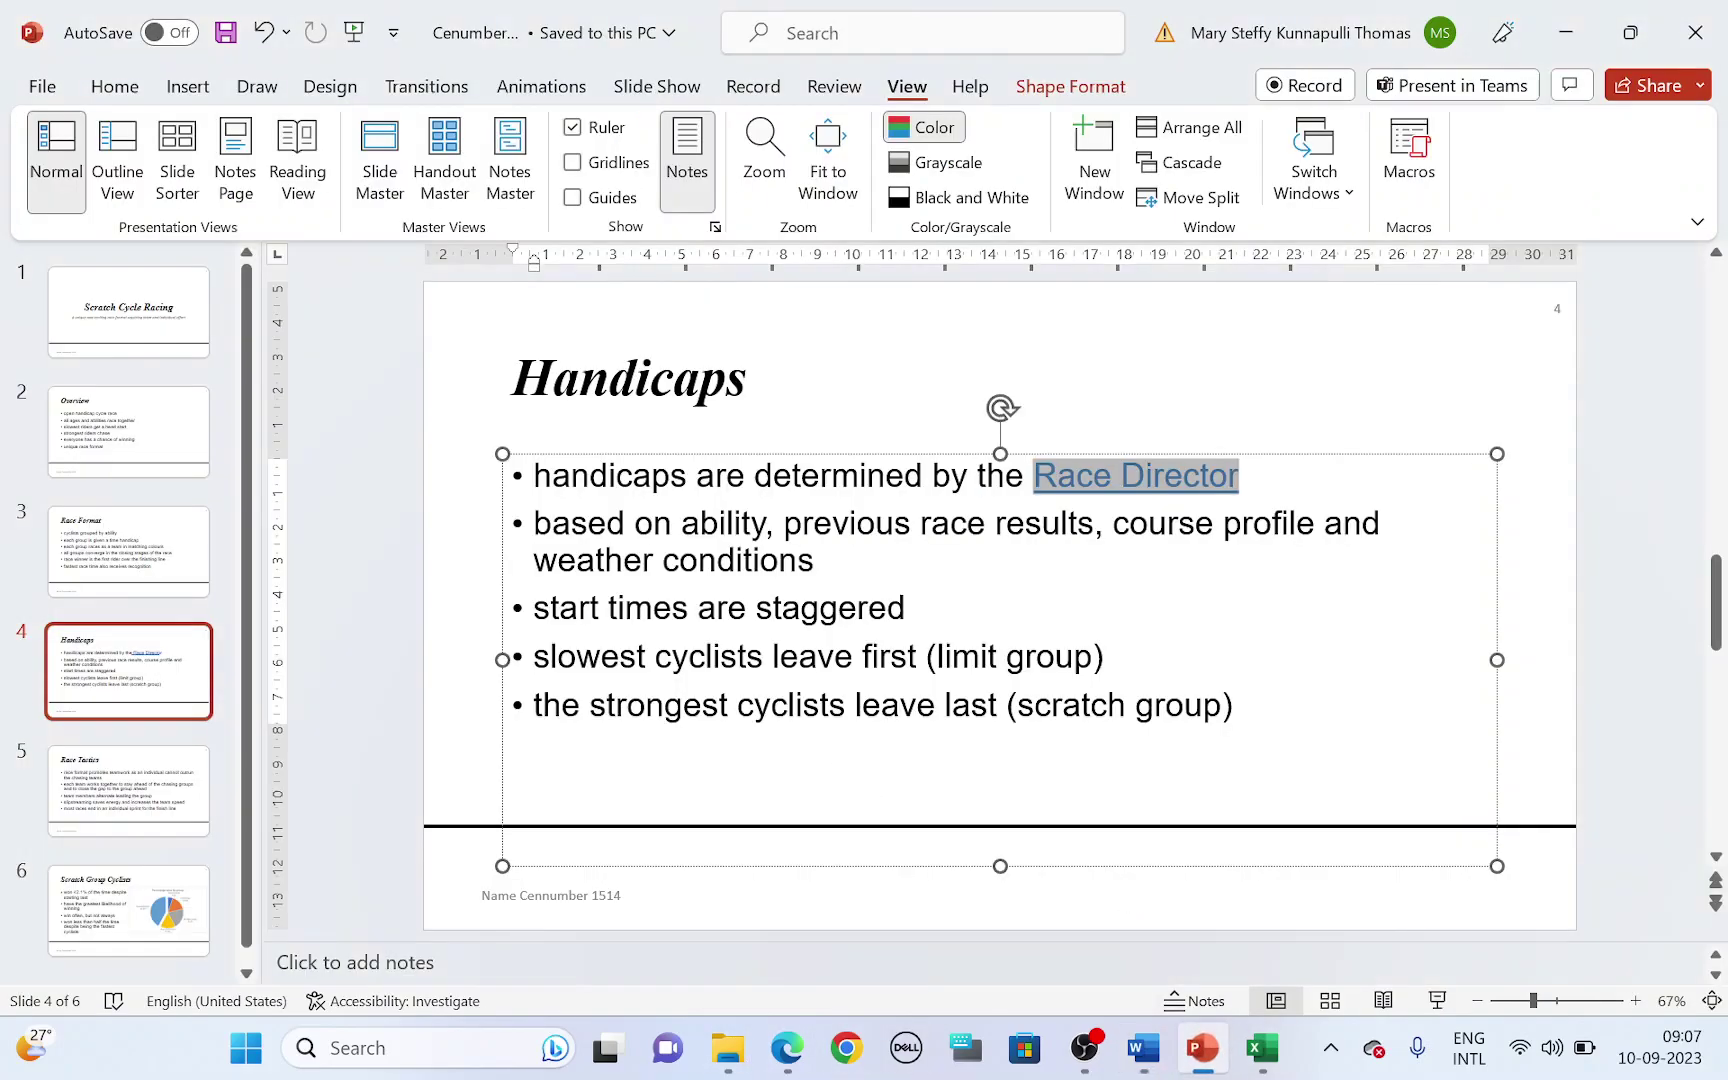
mouse_move(787, 1040)
left_click(744, 826)
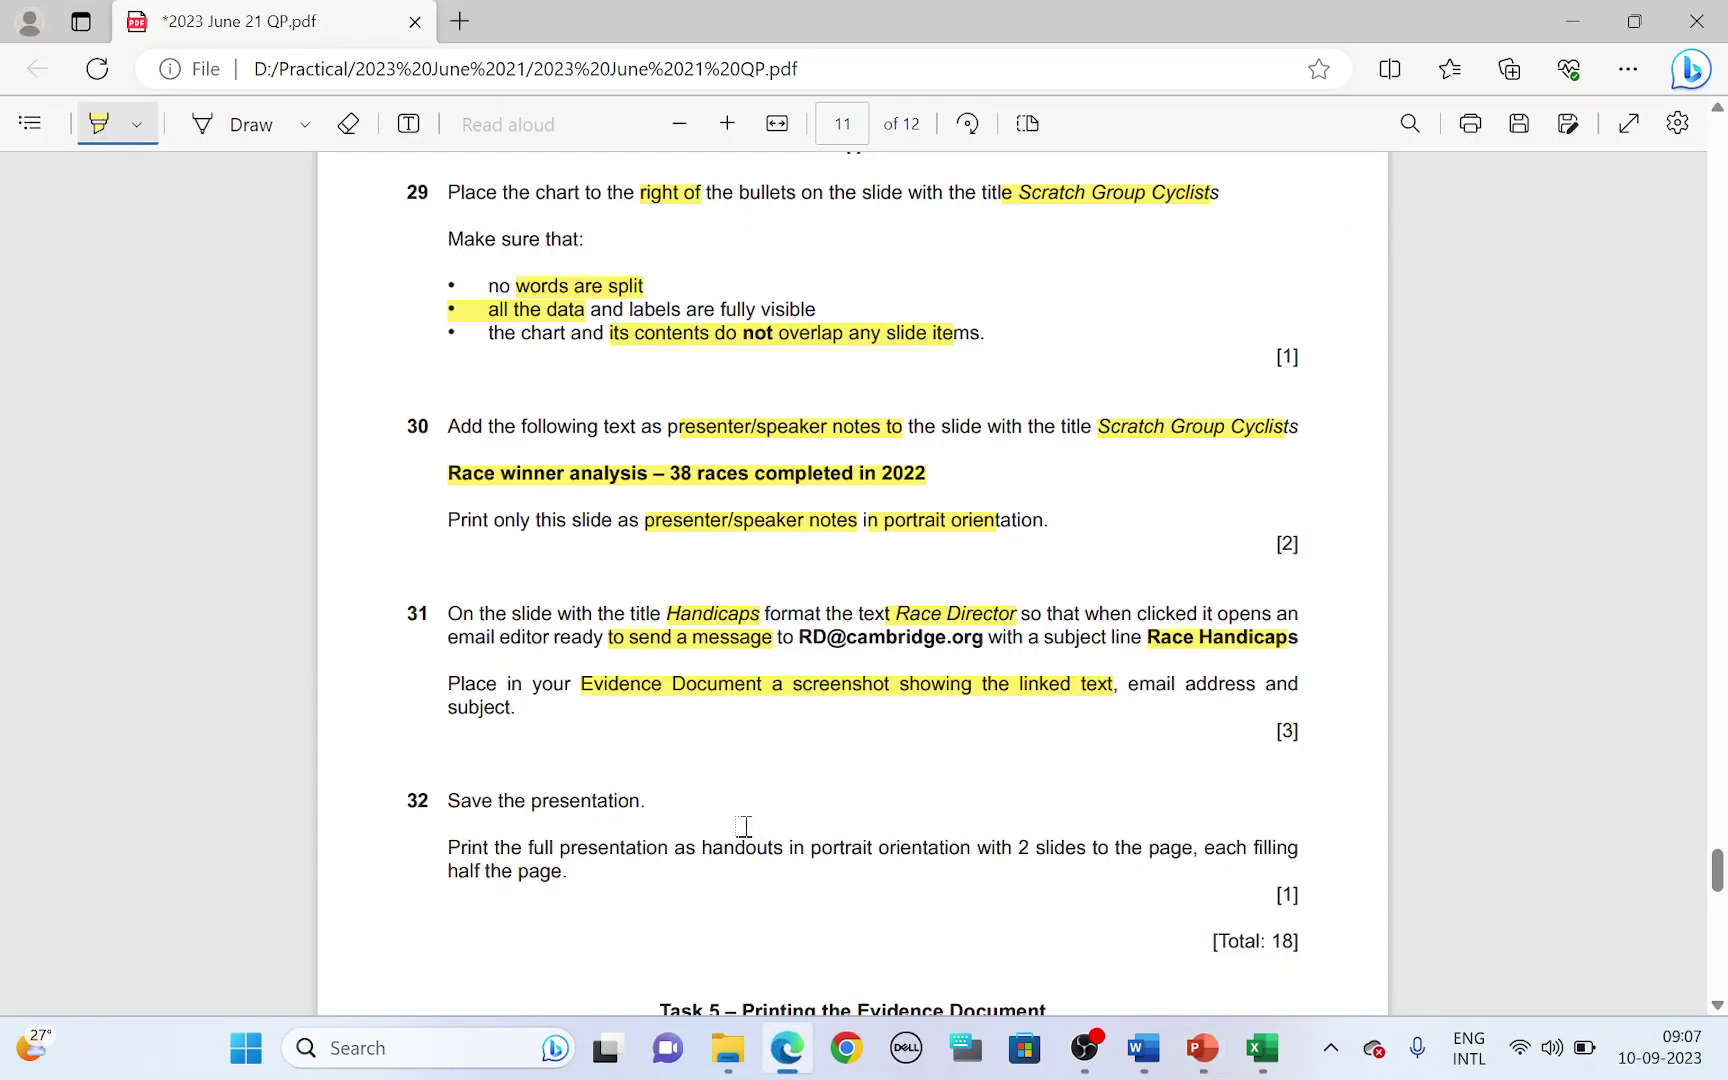
scroll(644, 784, "down", 1)
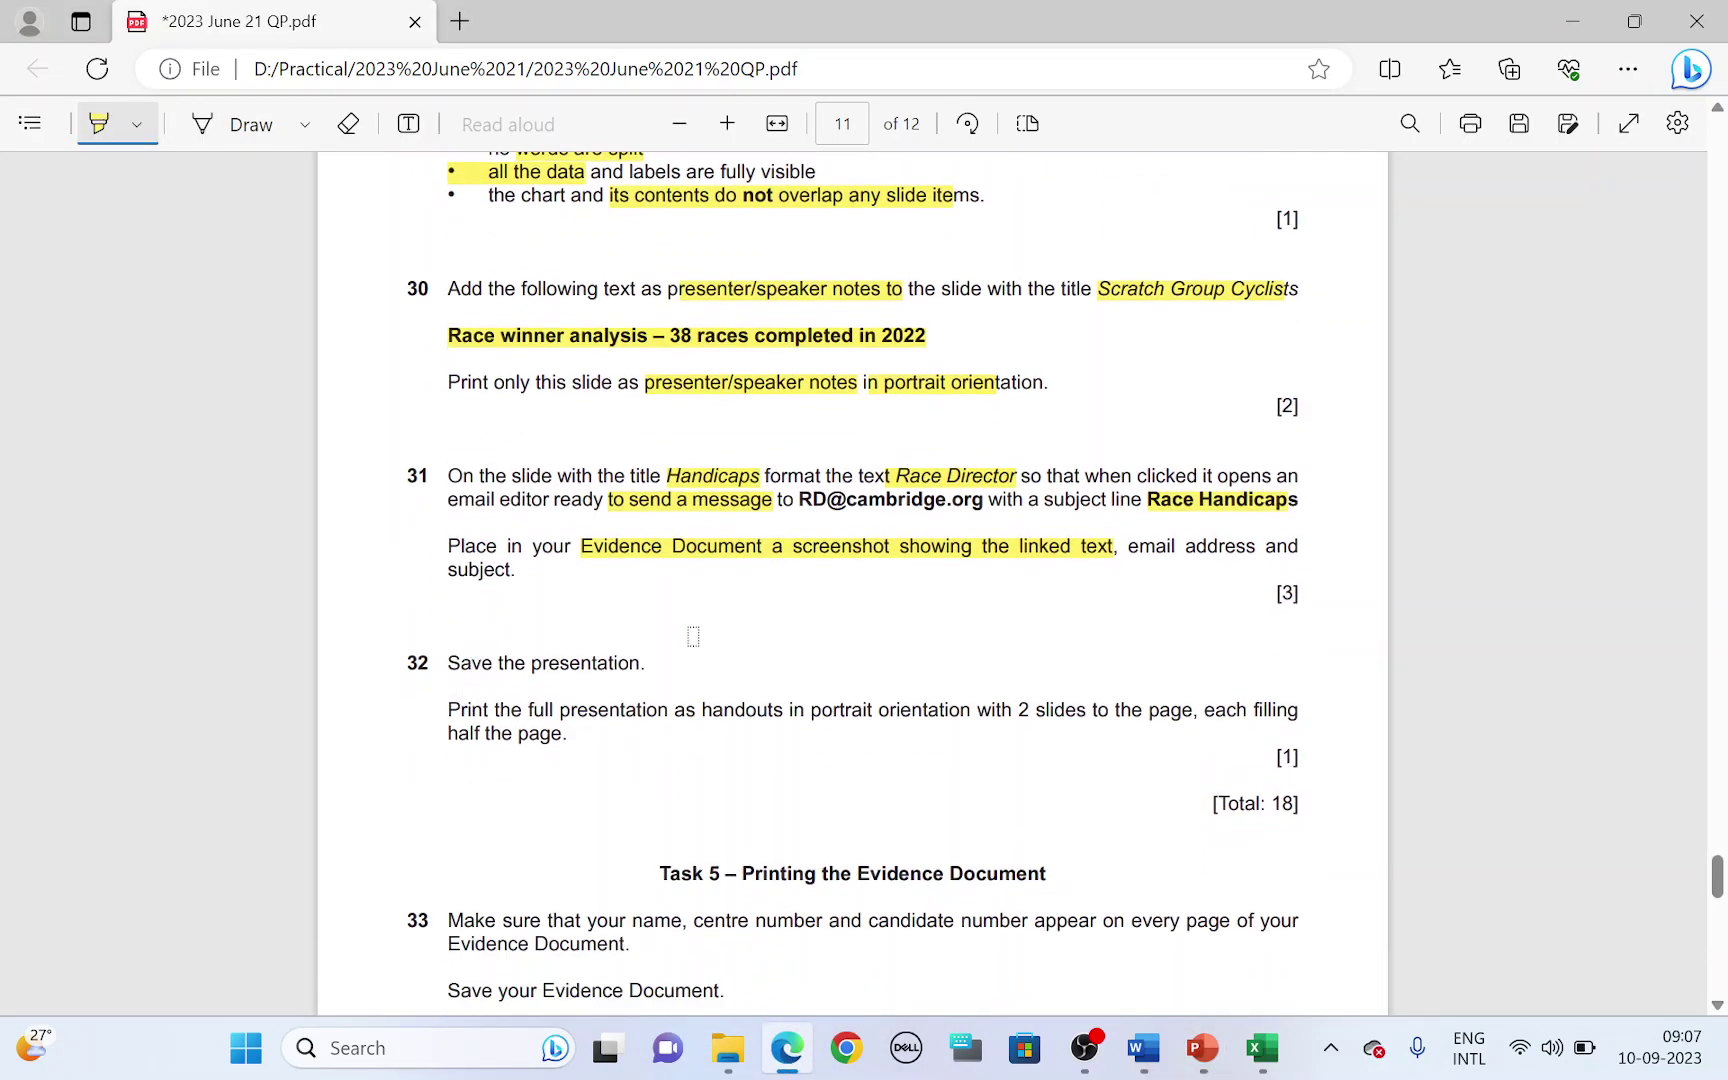
key("alt+Tab")
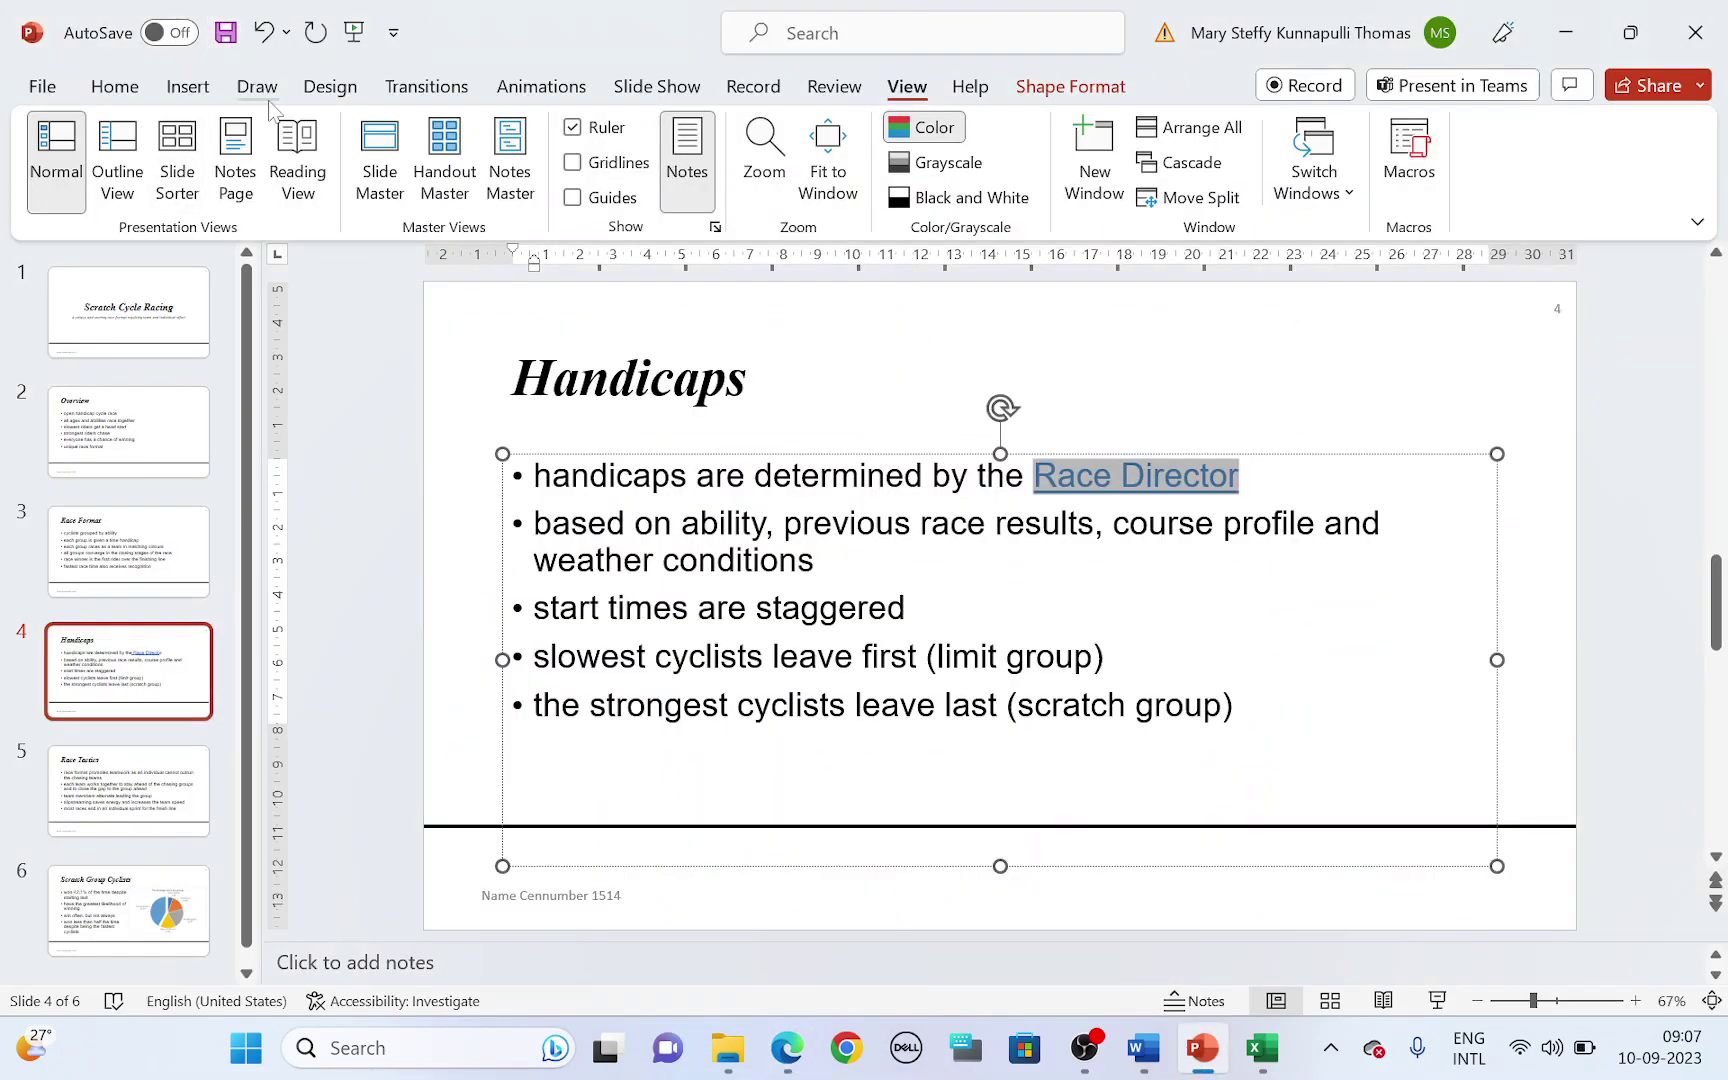
key("alt+Tab")
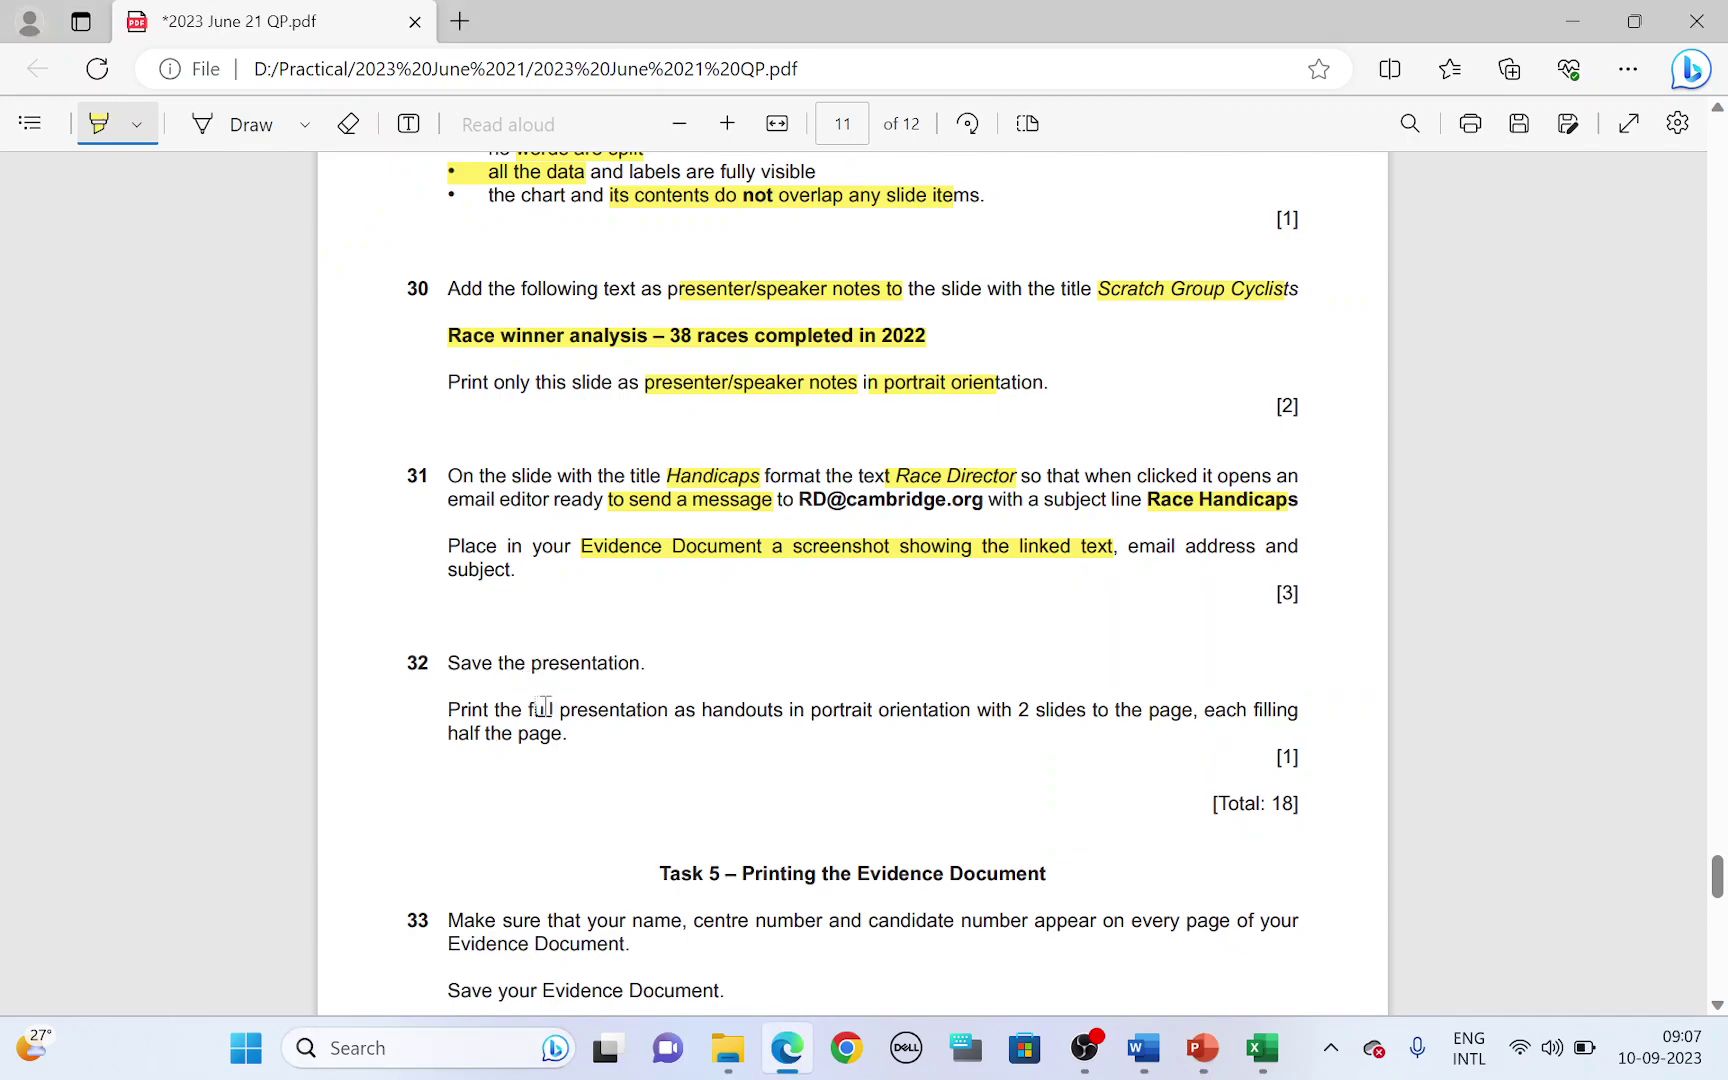
left_click_drag(714, 709, 768, 710)
left_click_drag(1014, 709, 1170, 709)
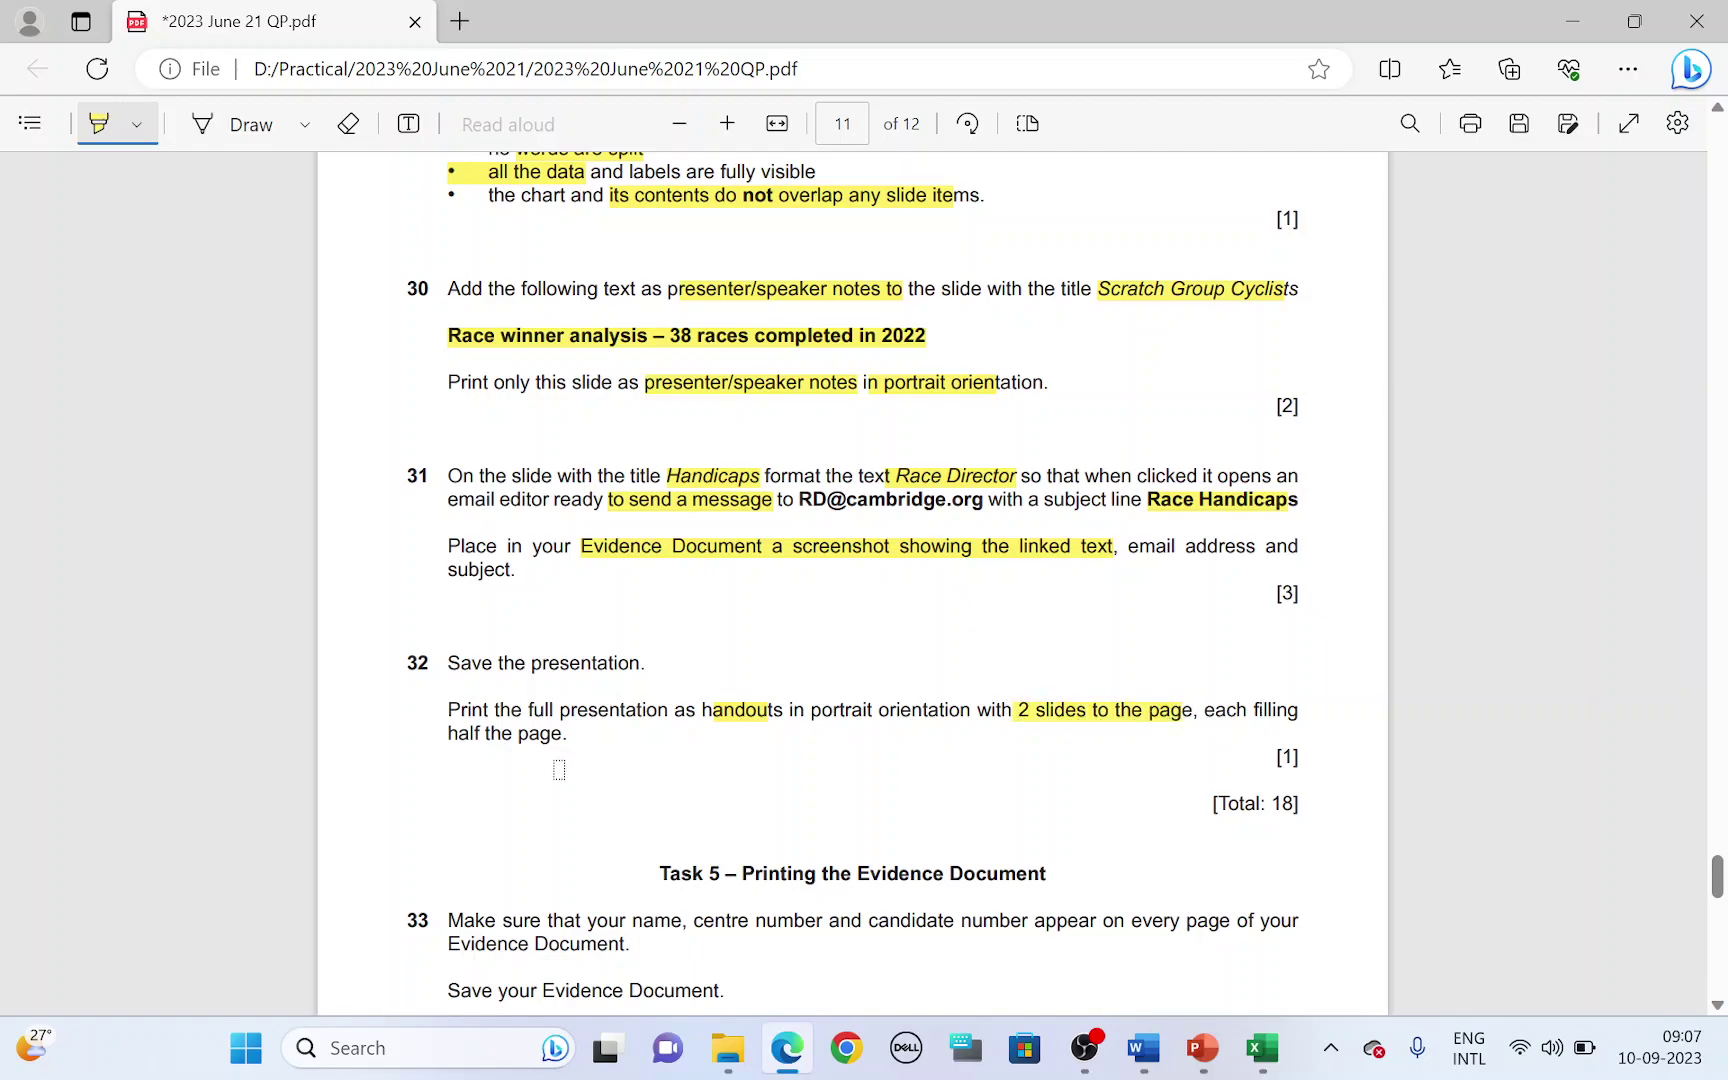
- Highlight the full presentation wording in question 32 and return to PowerPoint's Home tab
key("alt+Tab")
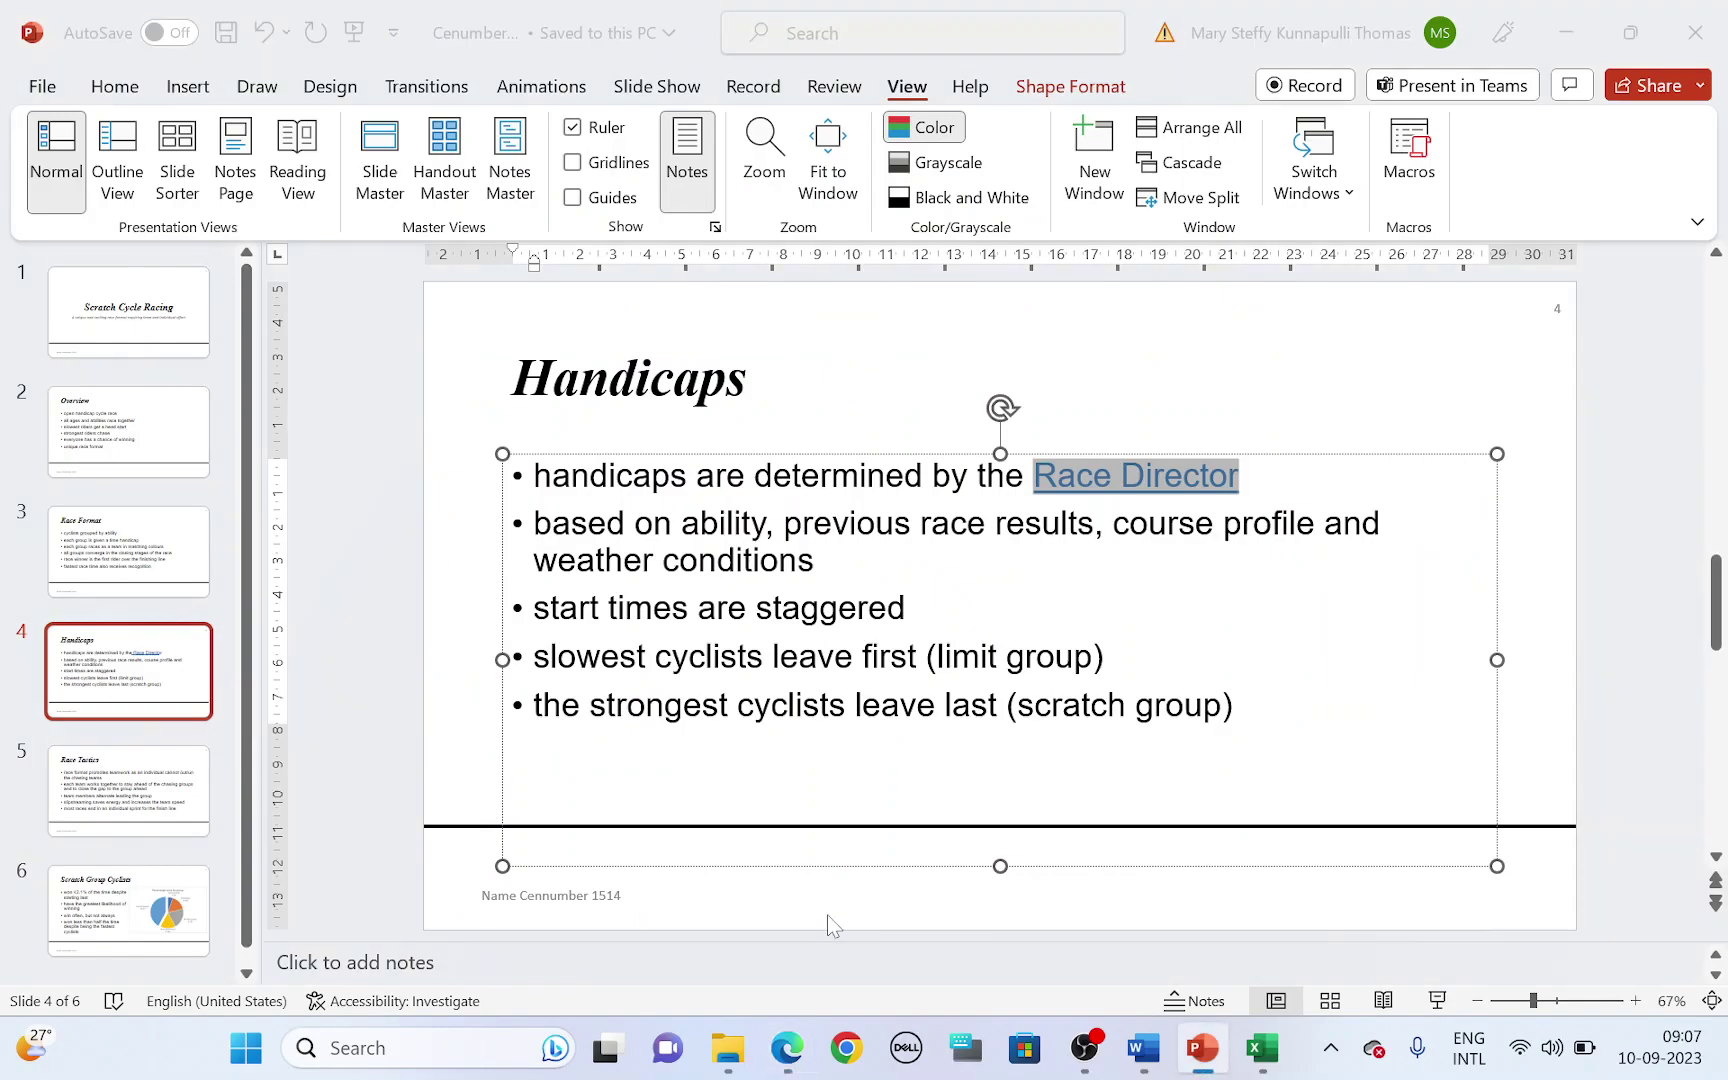
key("alt+Tab")
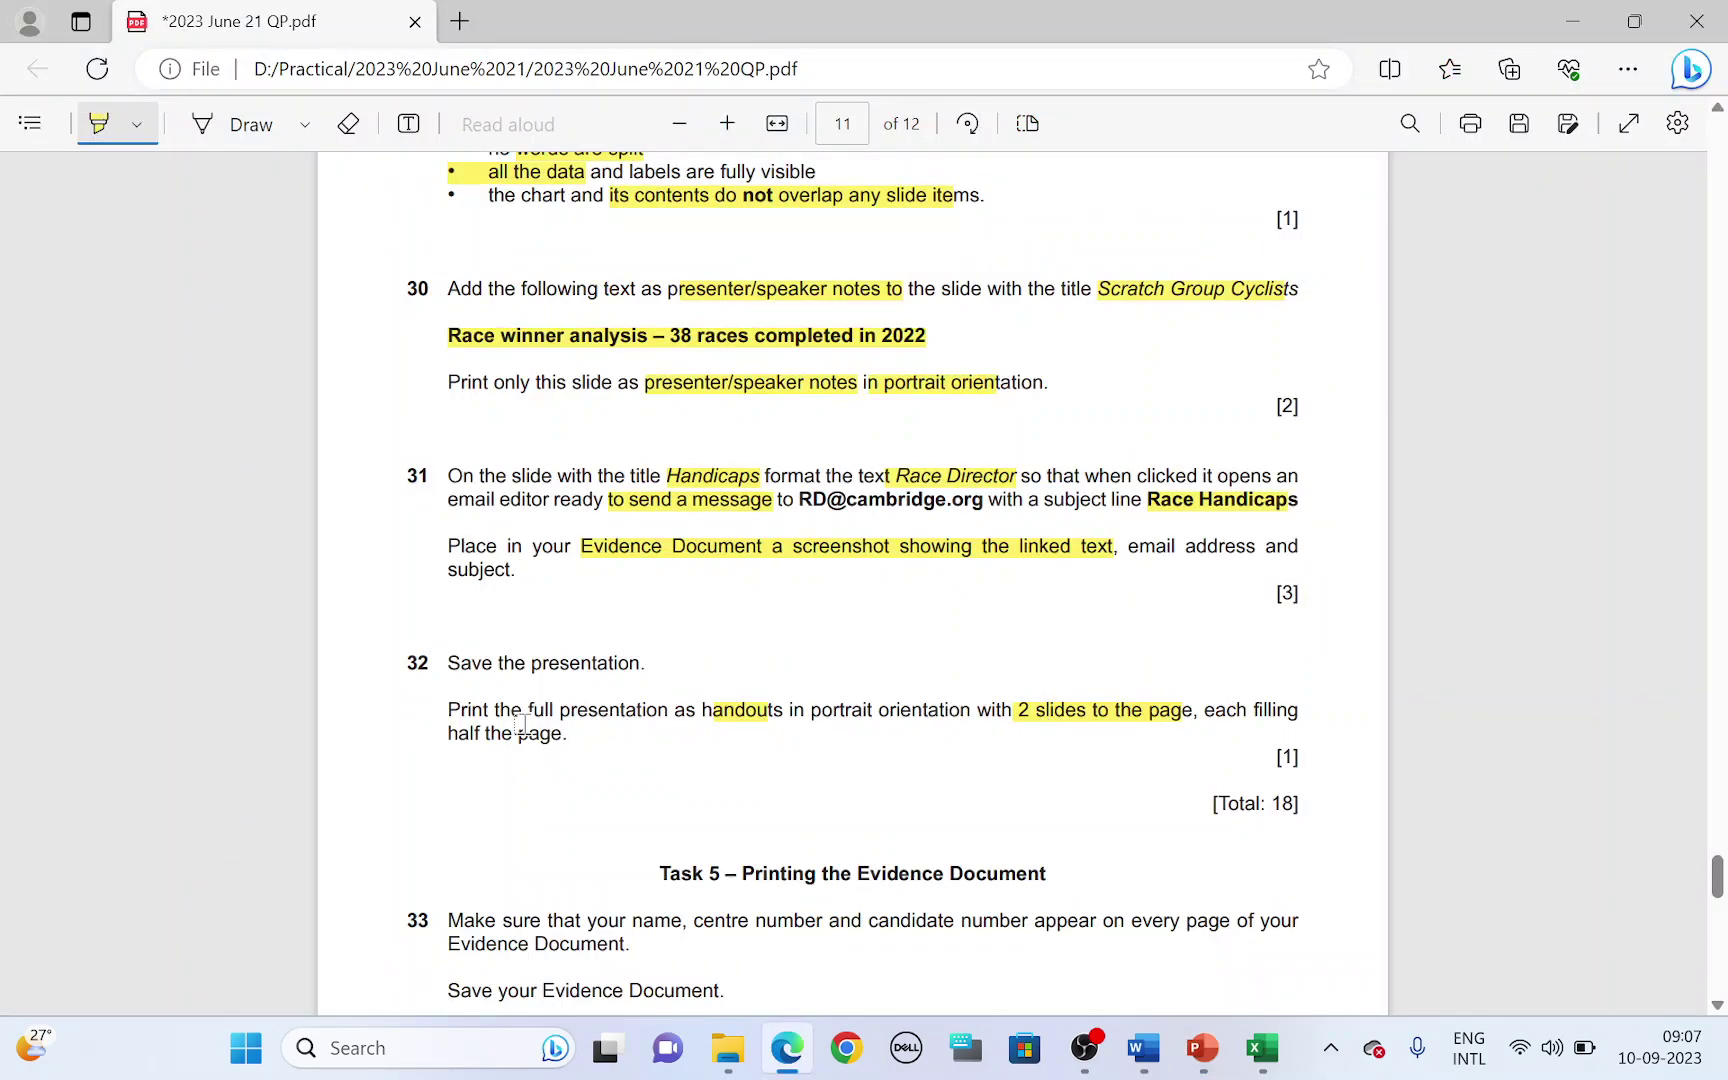
left_click_drag(495, 710, 640, 710)
key("alt+Tab")
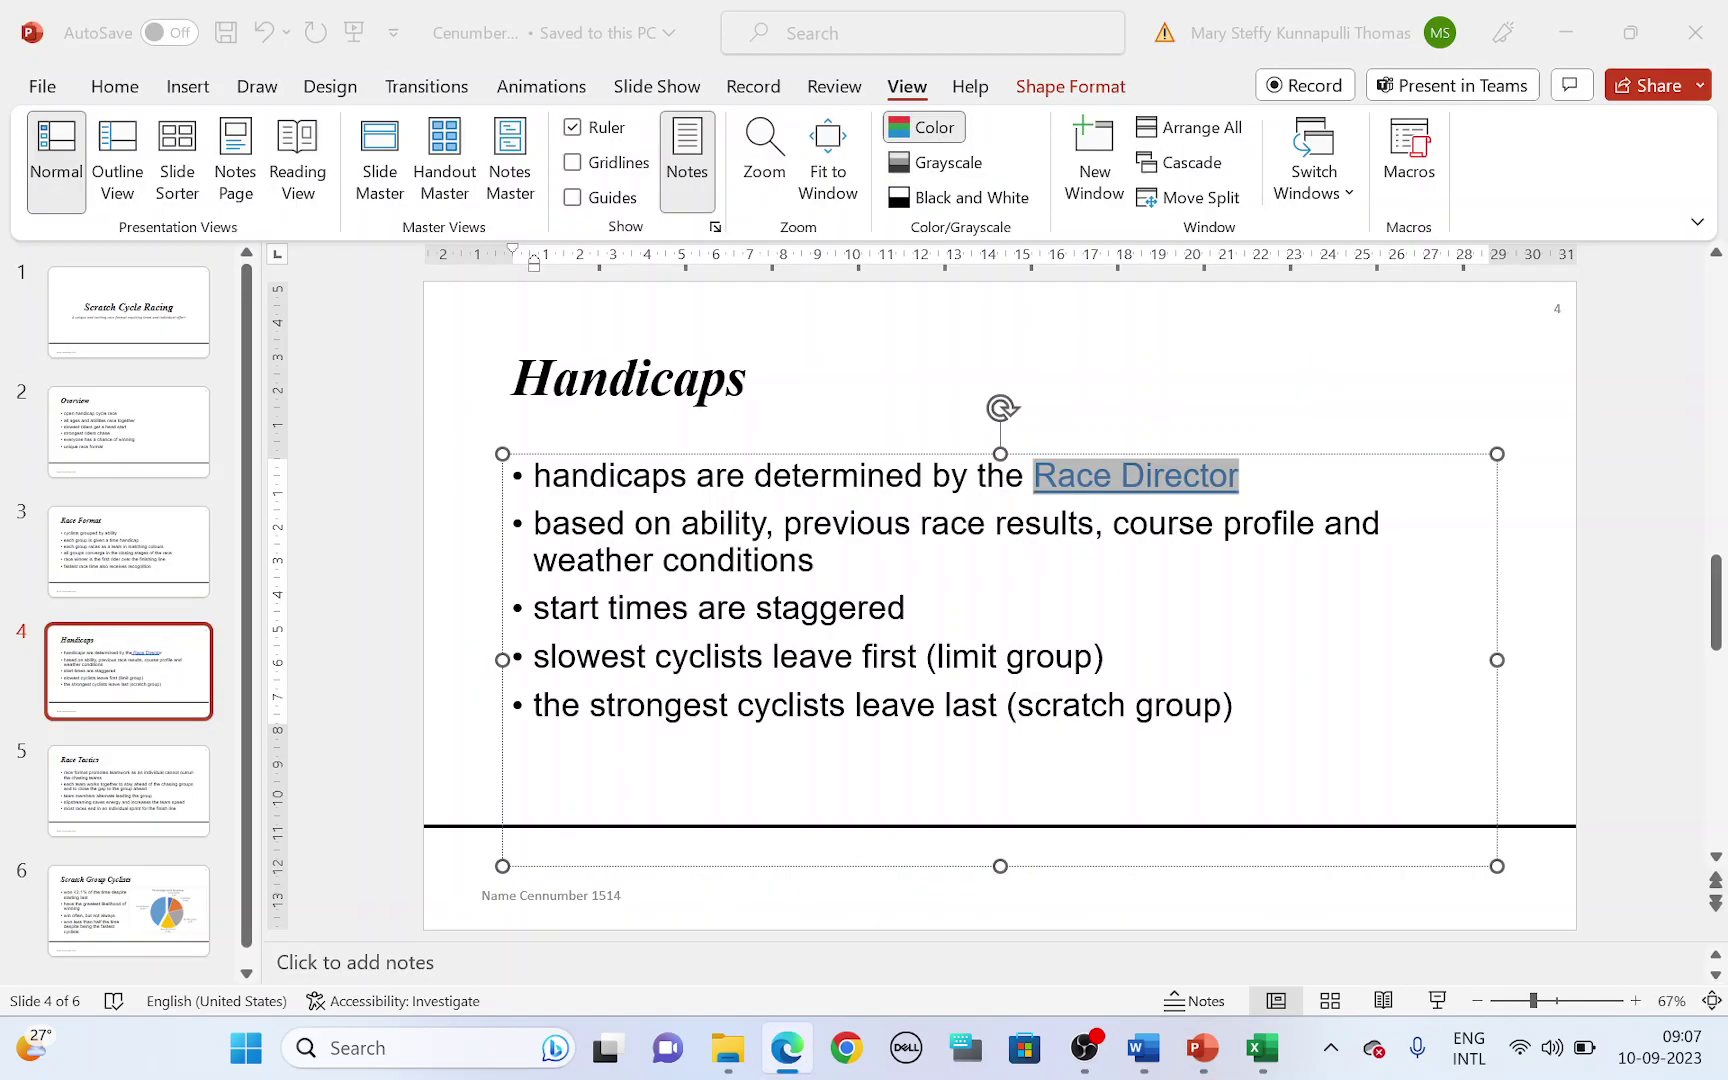
left_click(114, 87)
- Set printing to all slides as 2 Slides handouts in portrait, previewing the three pages
left_click(44, 87)
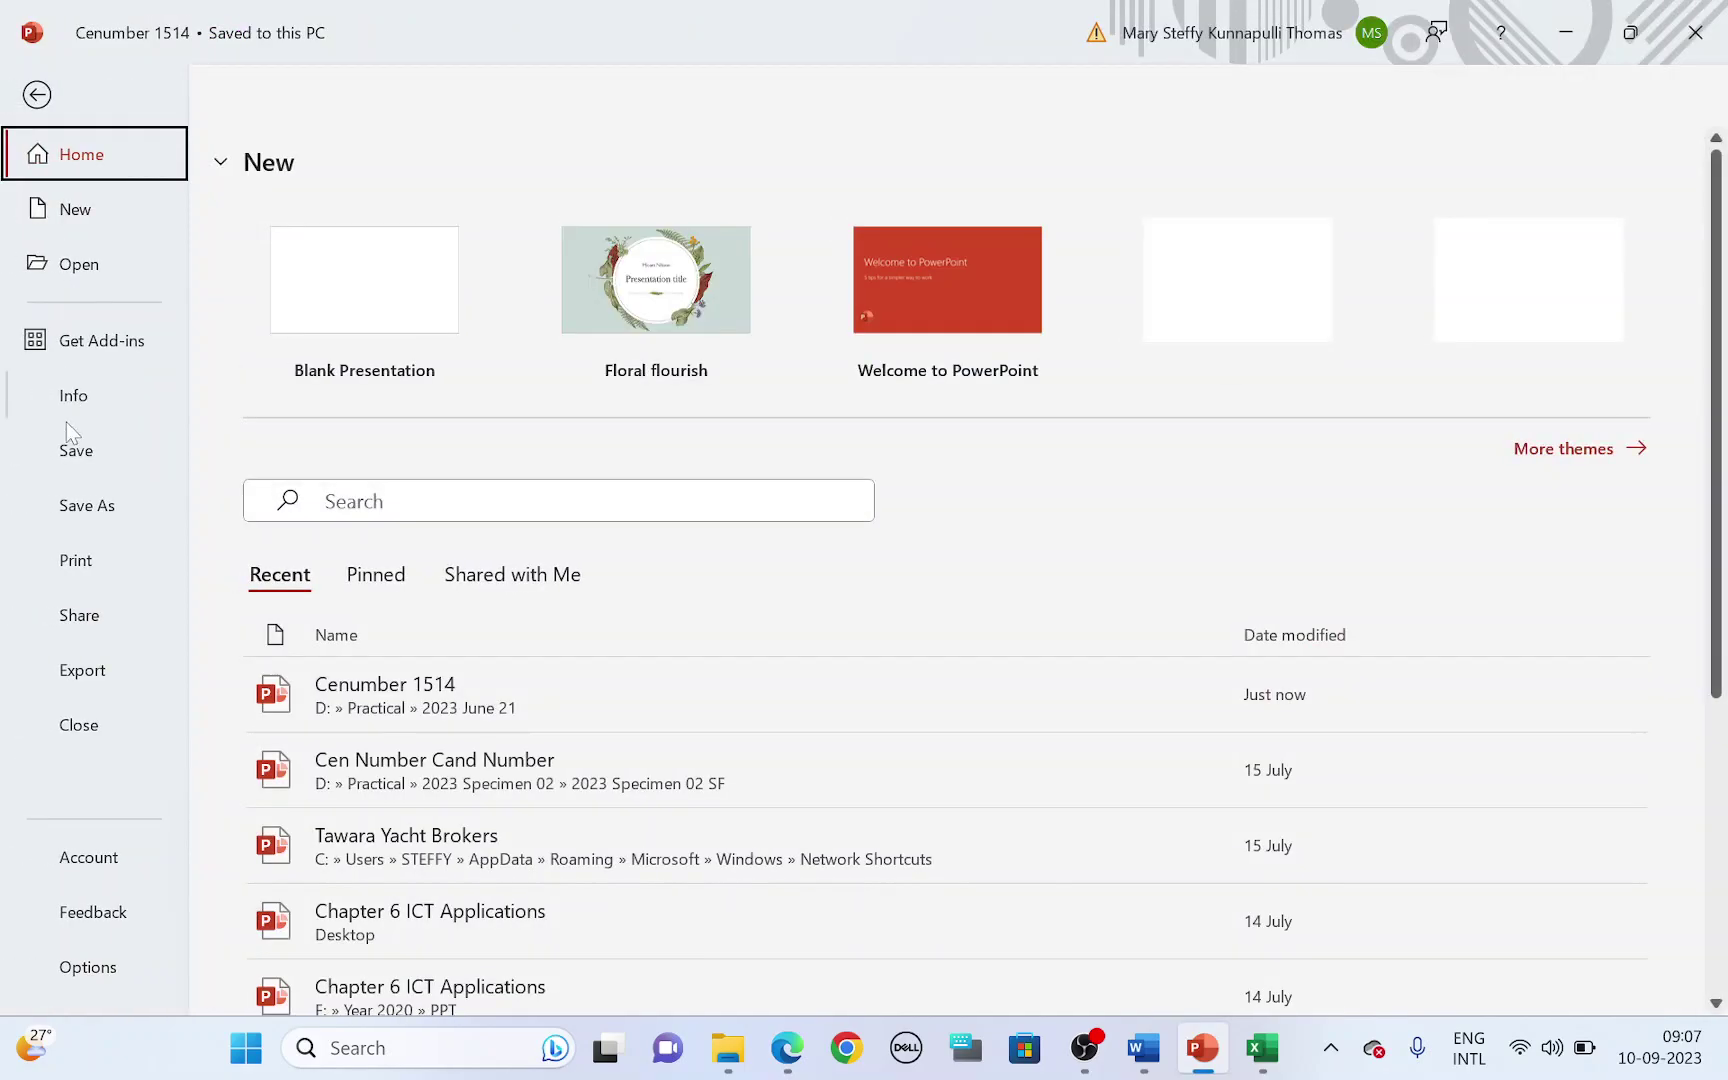
left_click(60, 560)
left_click(420, 468)
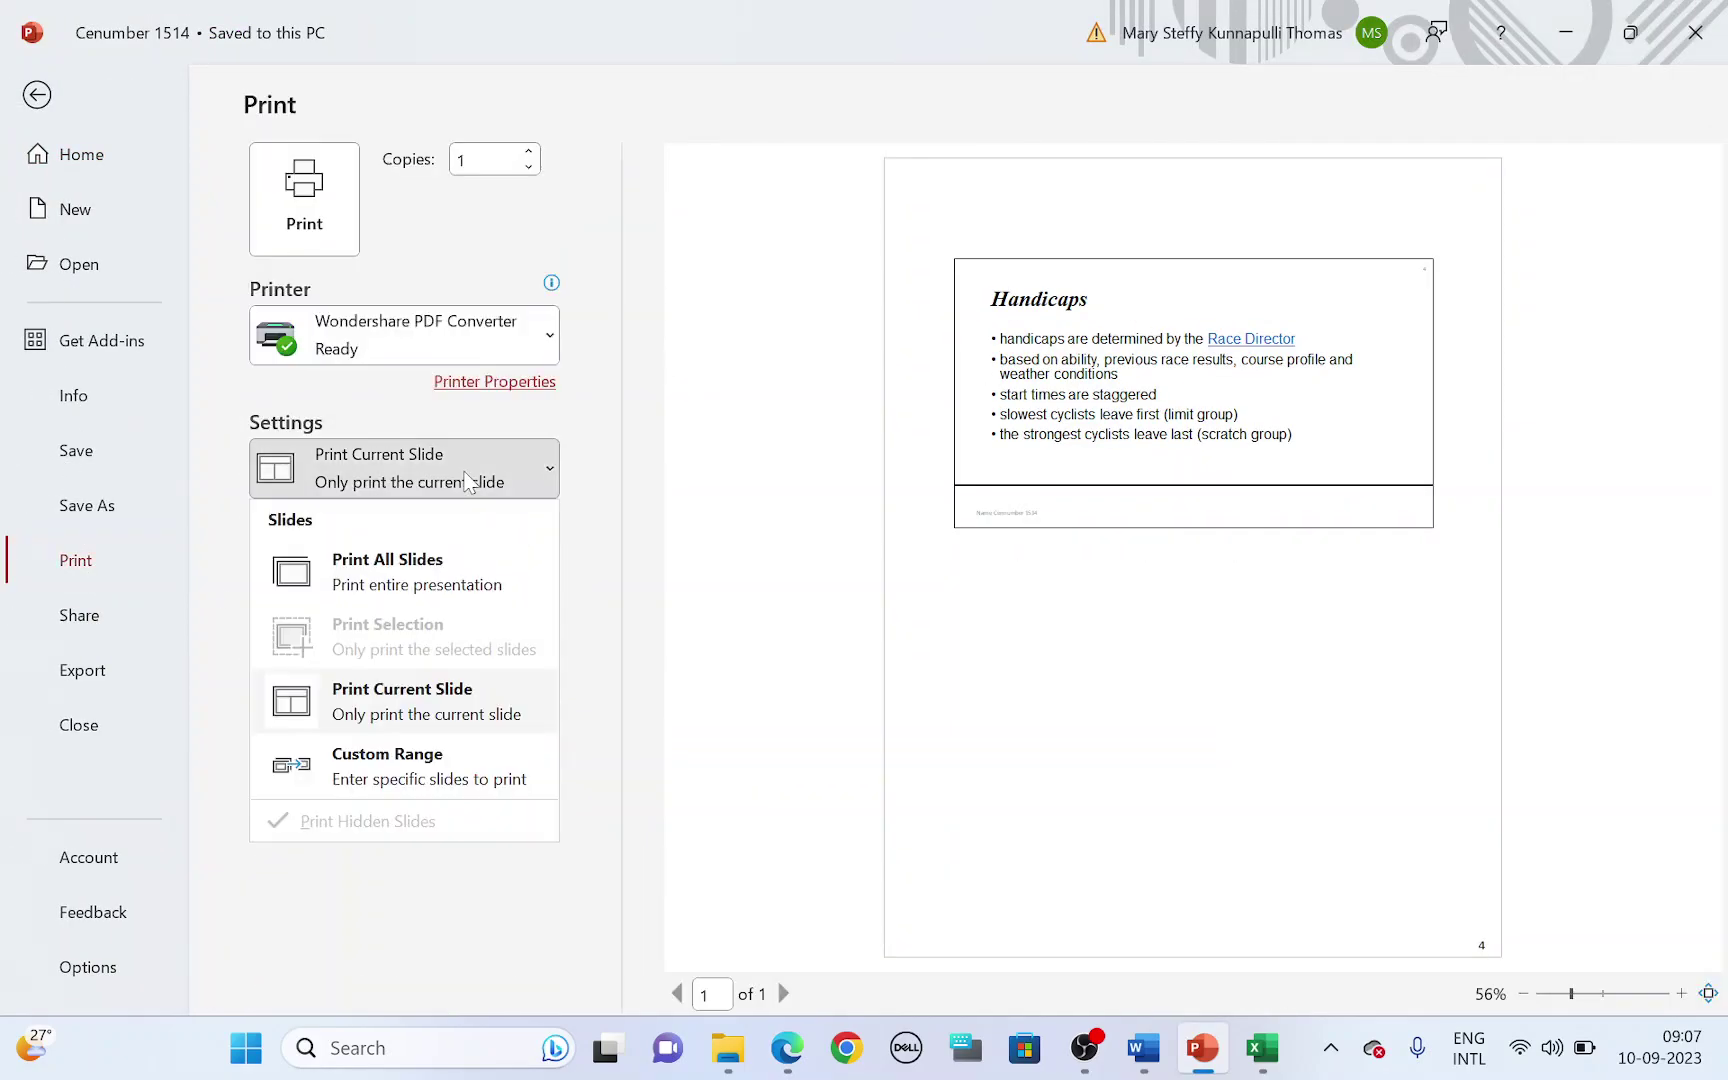
left_click(422, 585)
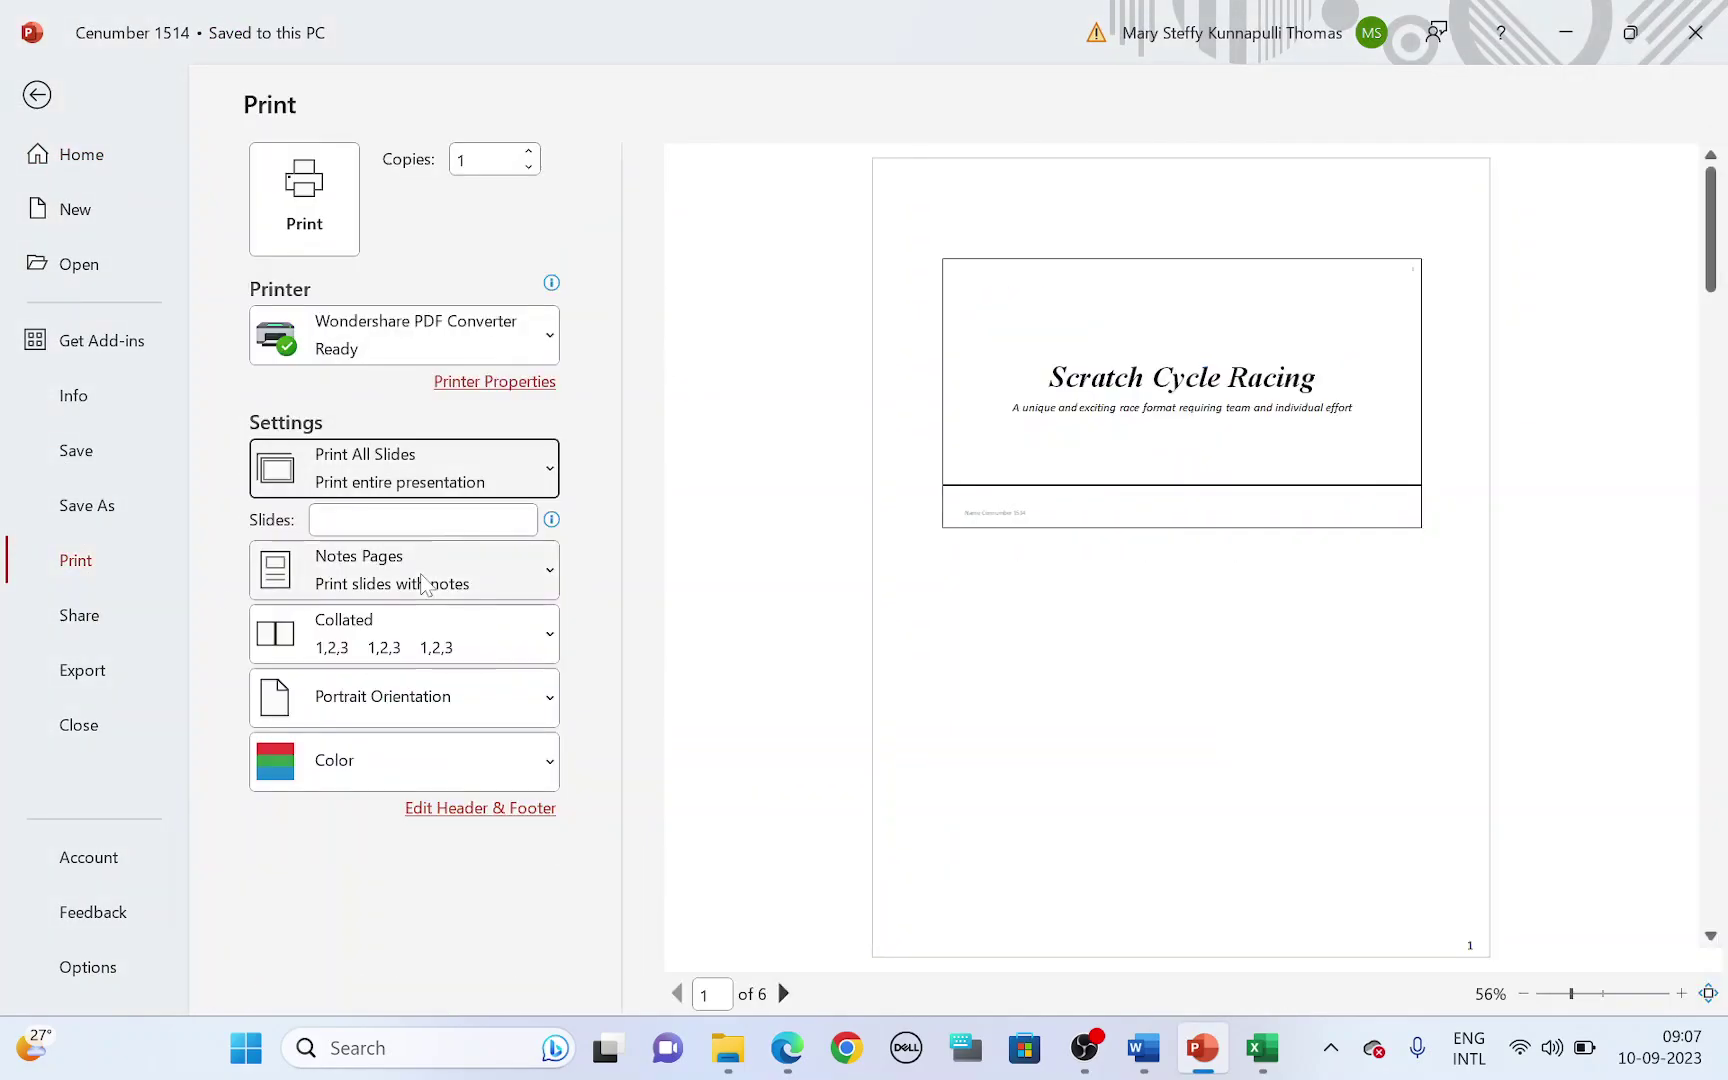
left_click(471, 588)
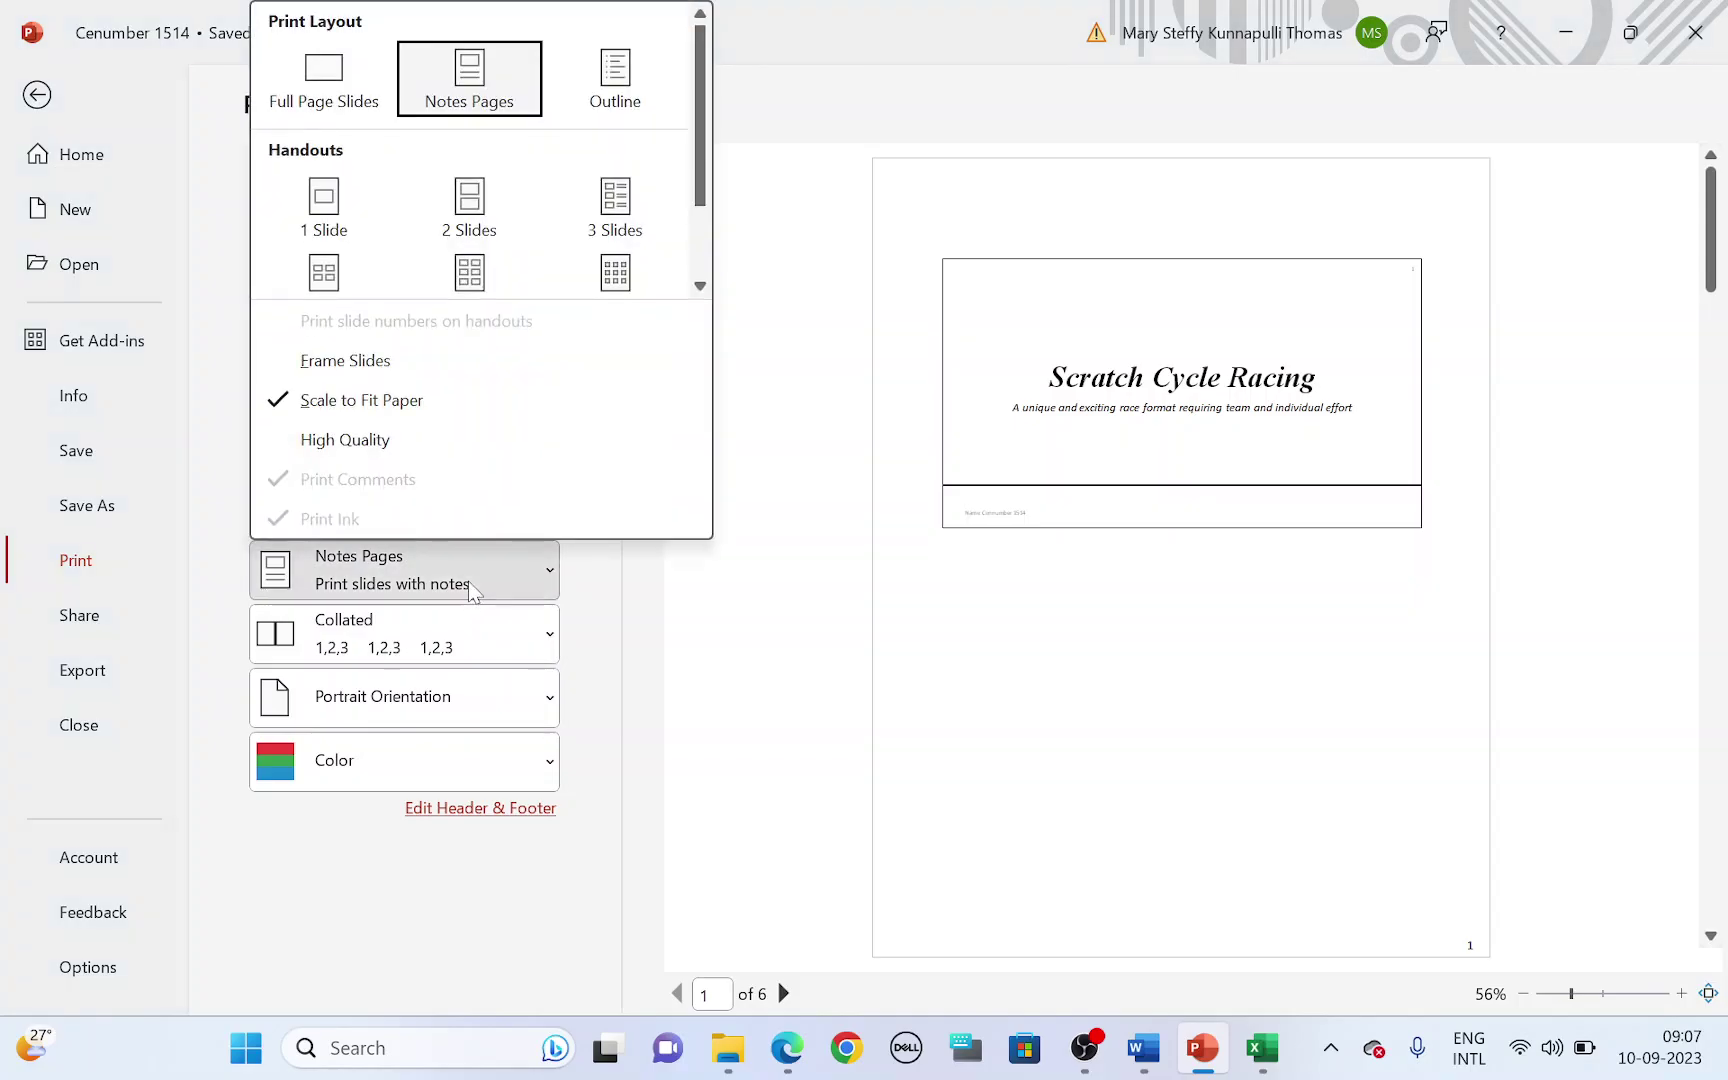
left_click(484, 208)
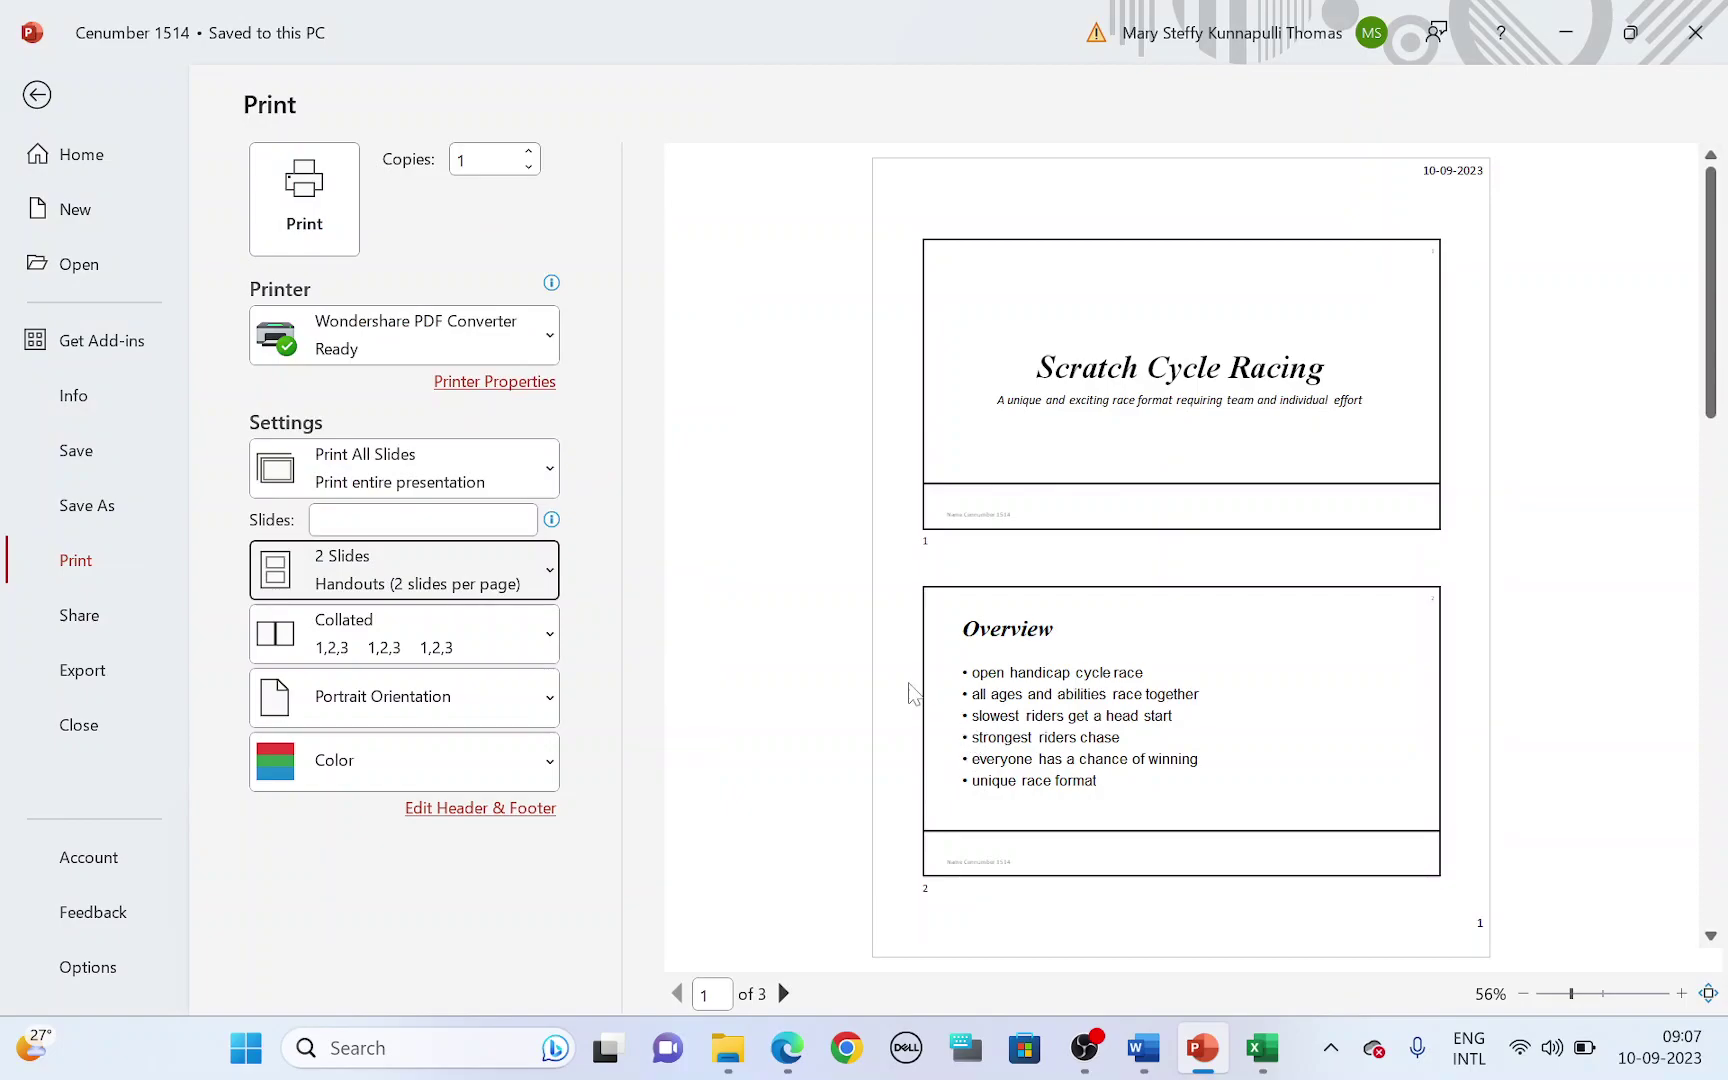
scroll(910, 693, "down", 2)
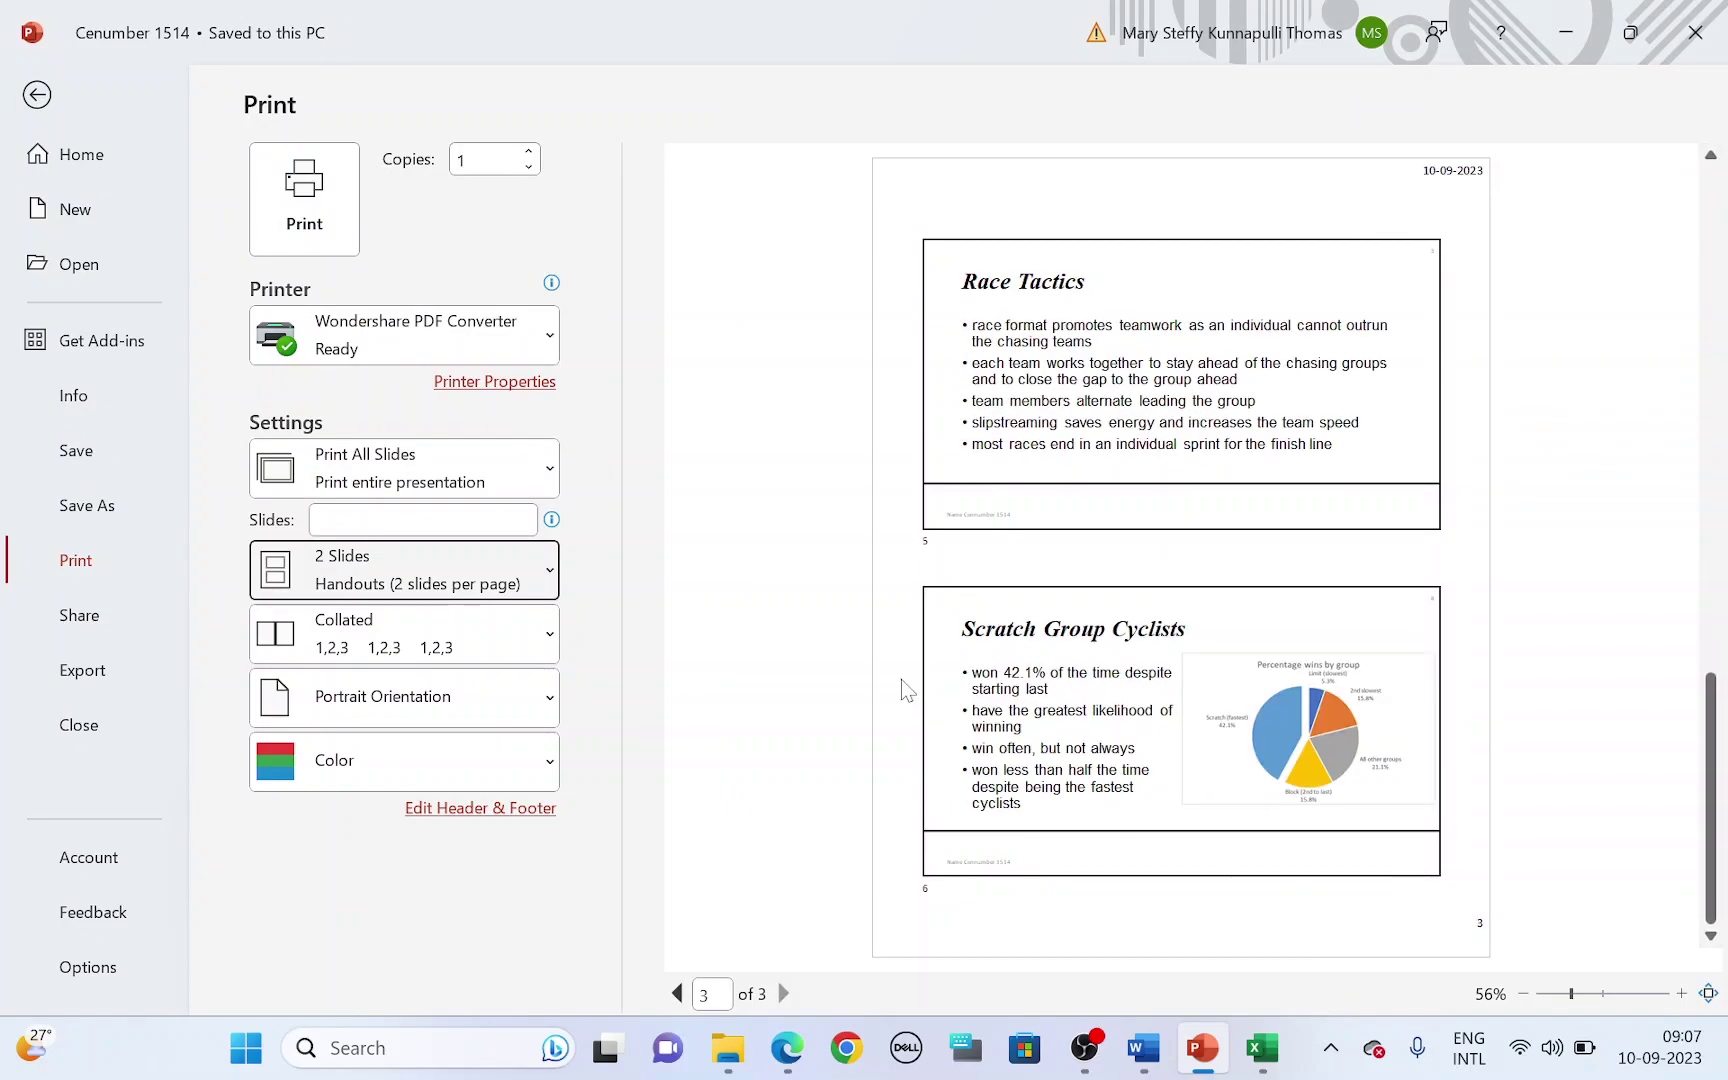
scroll(900, 679, "up", 2)
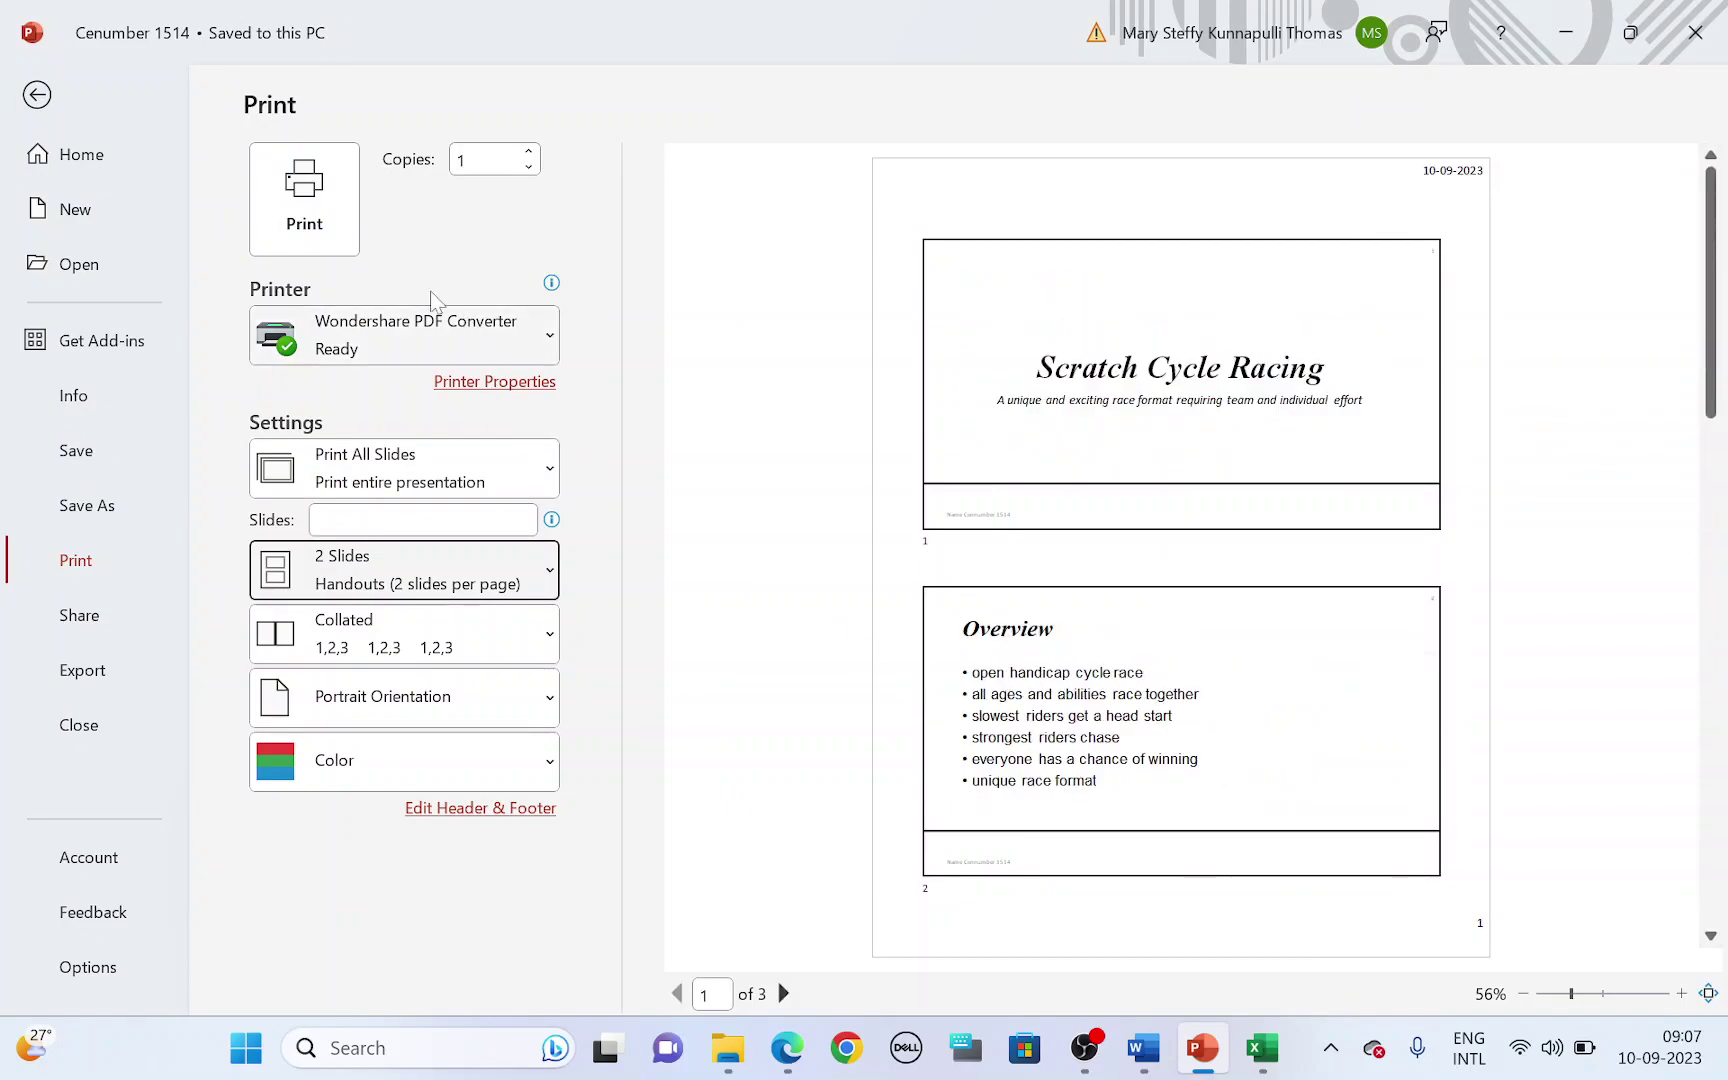
key("alt+Tab")
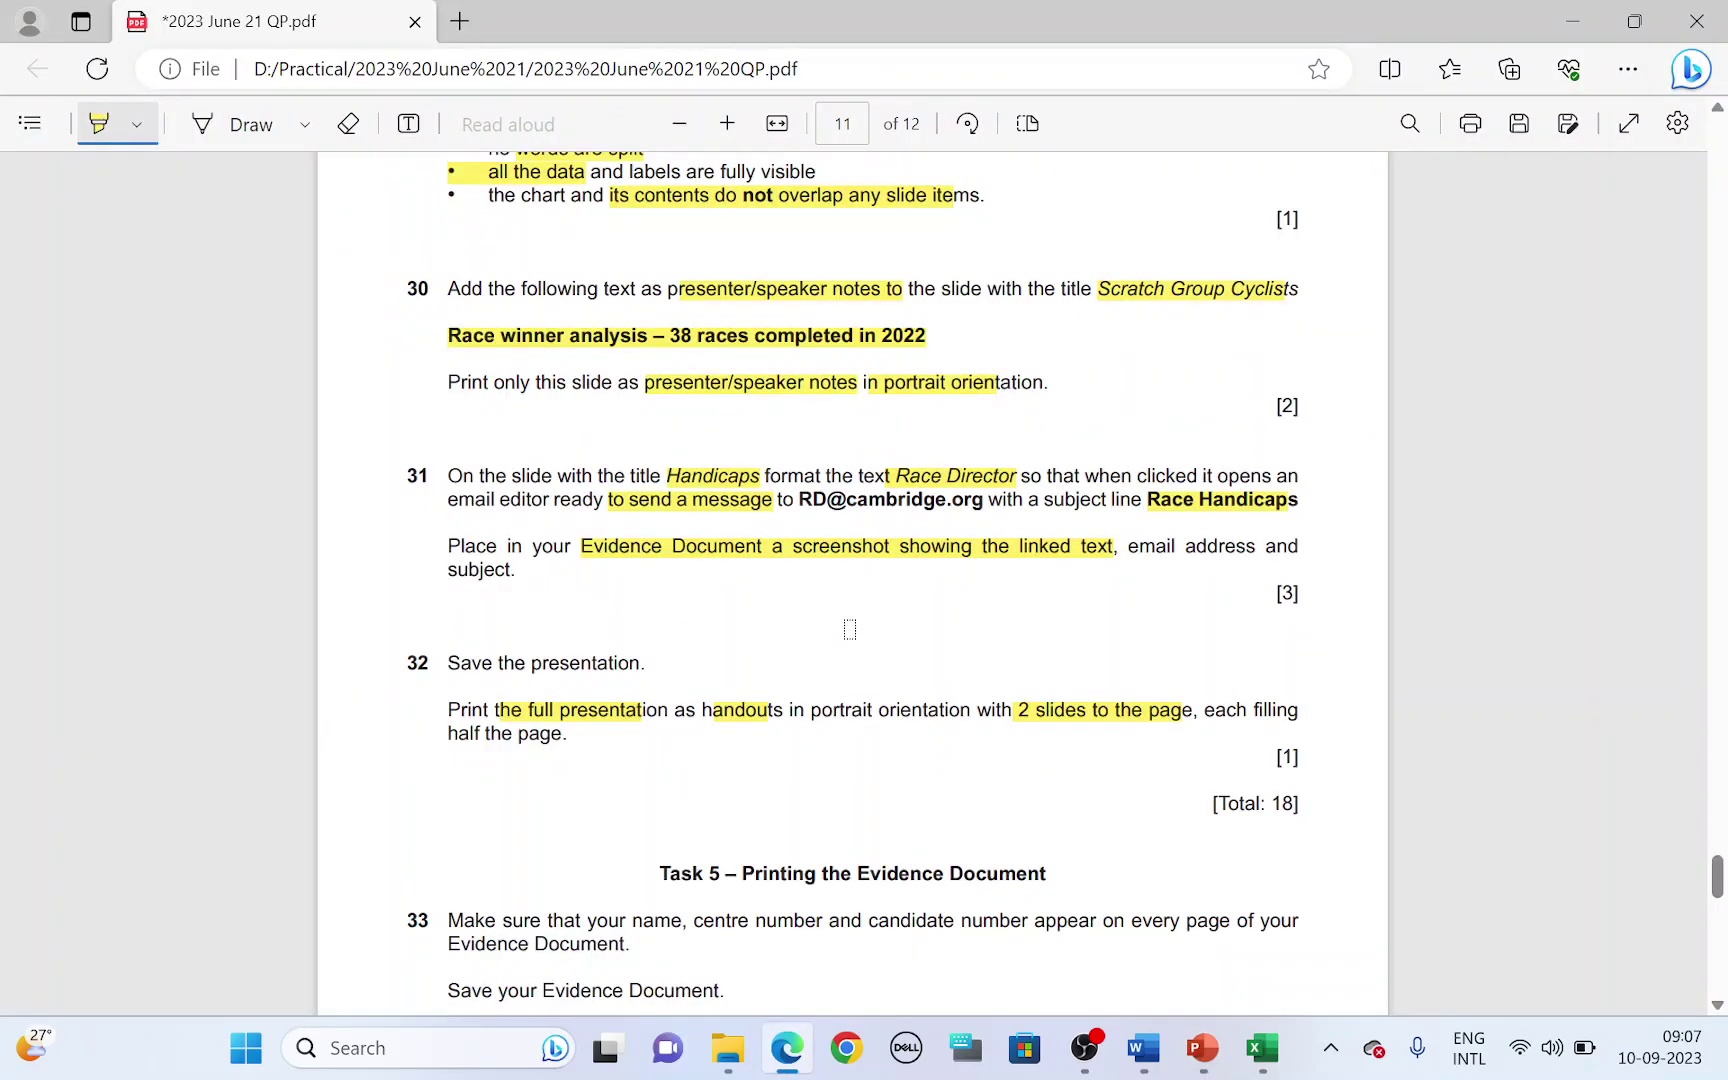
key("alt+Tab")
- Leave print settings and highlight the 'Printing the Evidence Document' heading in the exam paper
left_click(50, 100)
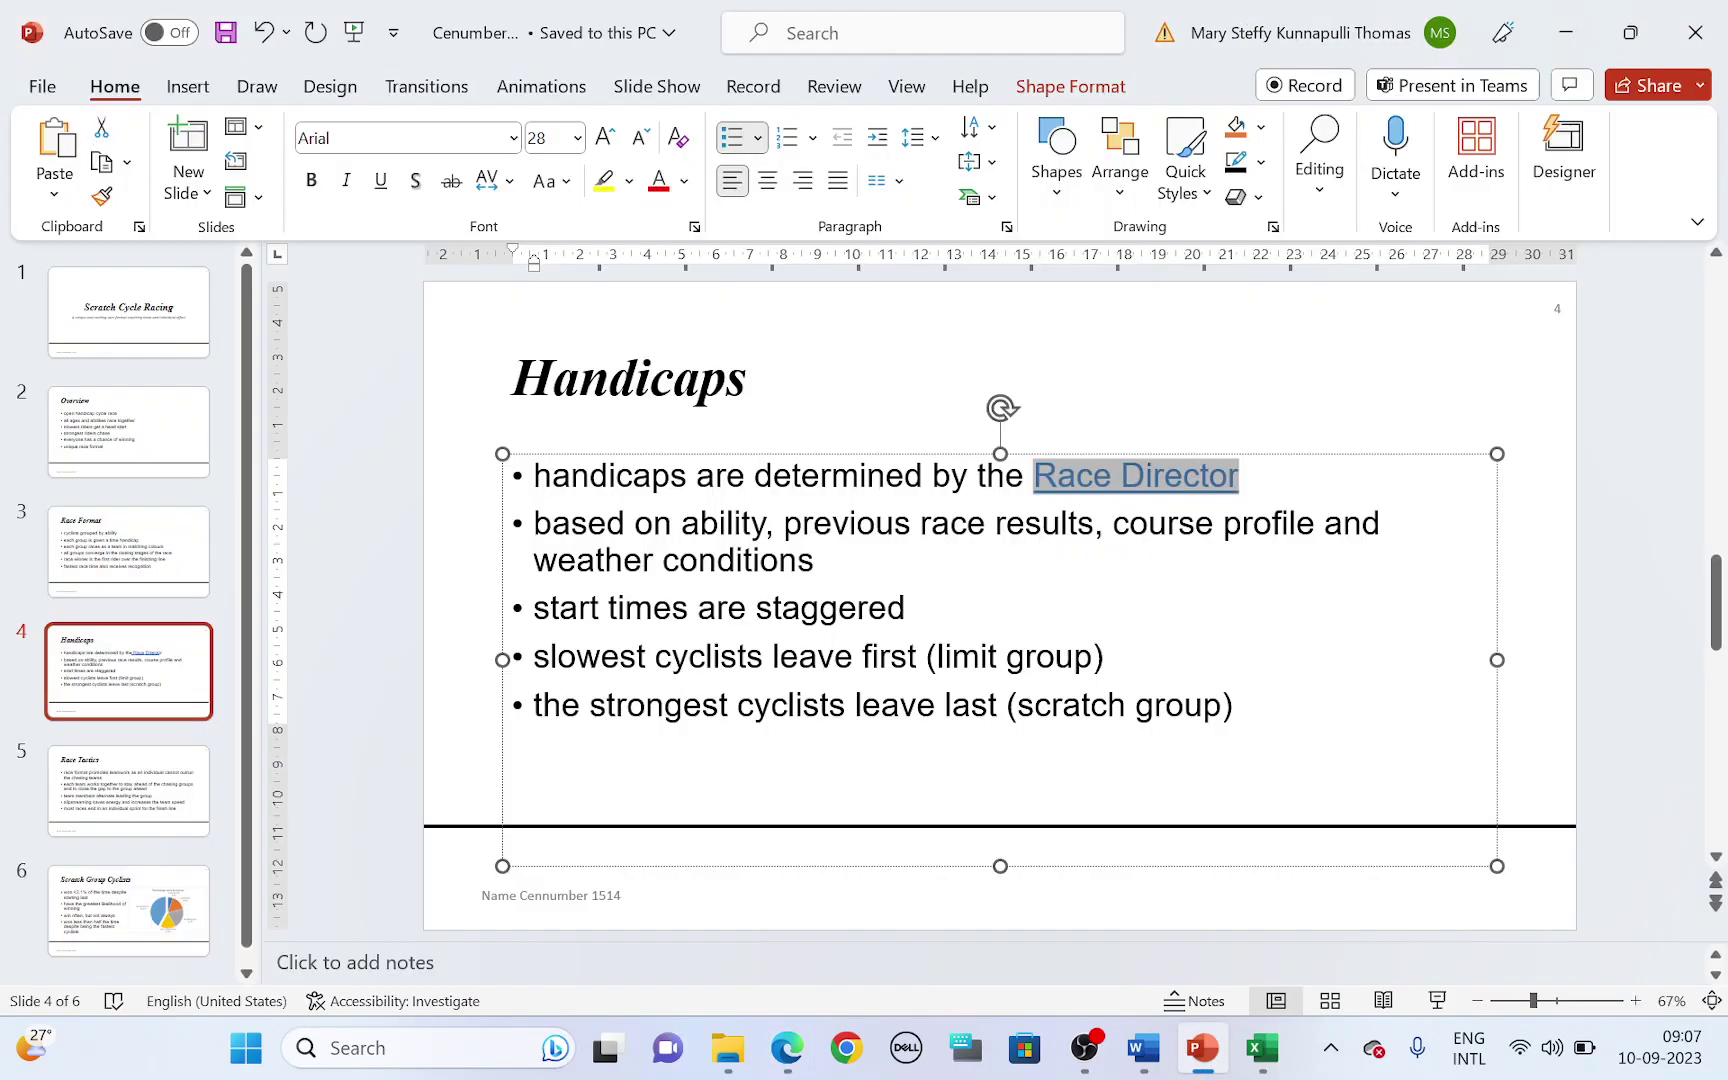
key("alt+Tab")
mouse_move(742, 737)
left_mouse_down()
mouse_move(937, 721)
mouse_move(1013, 737)
left_mouse_up()
scroll(1117, 805, "down", 2)
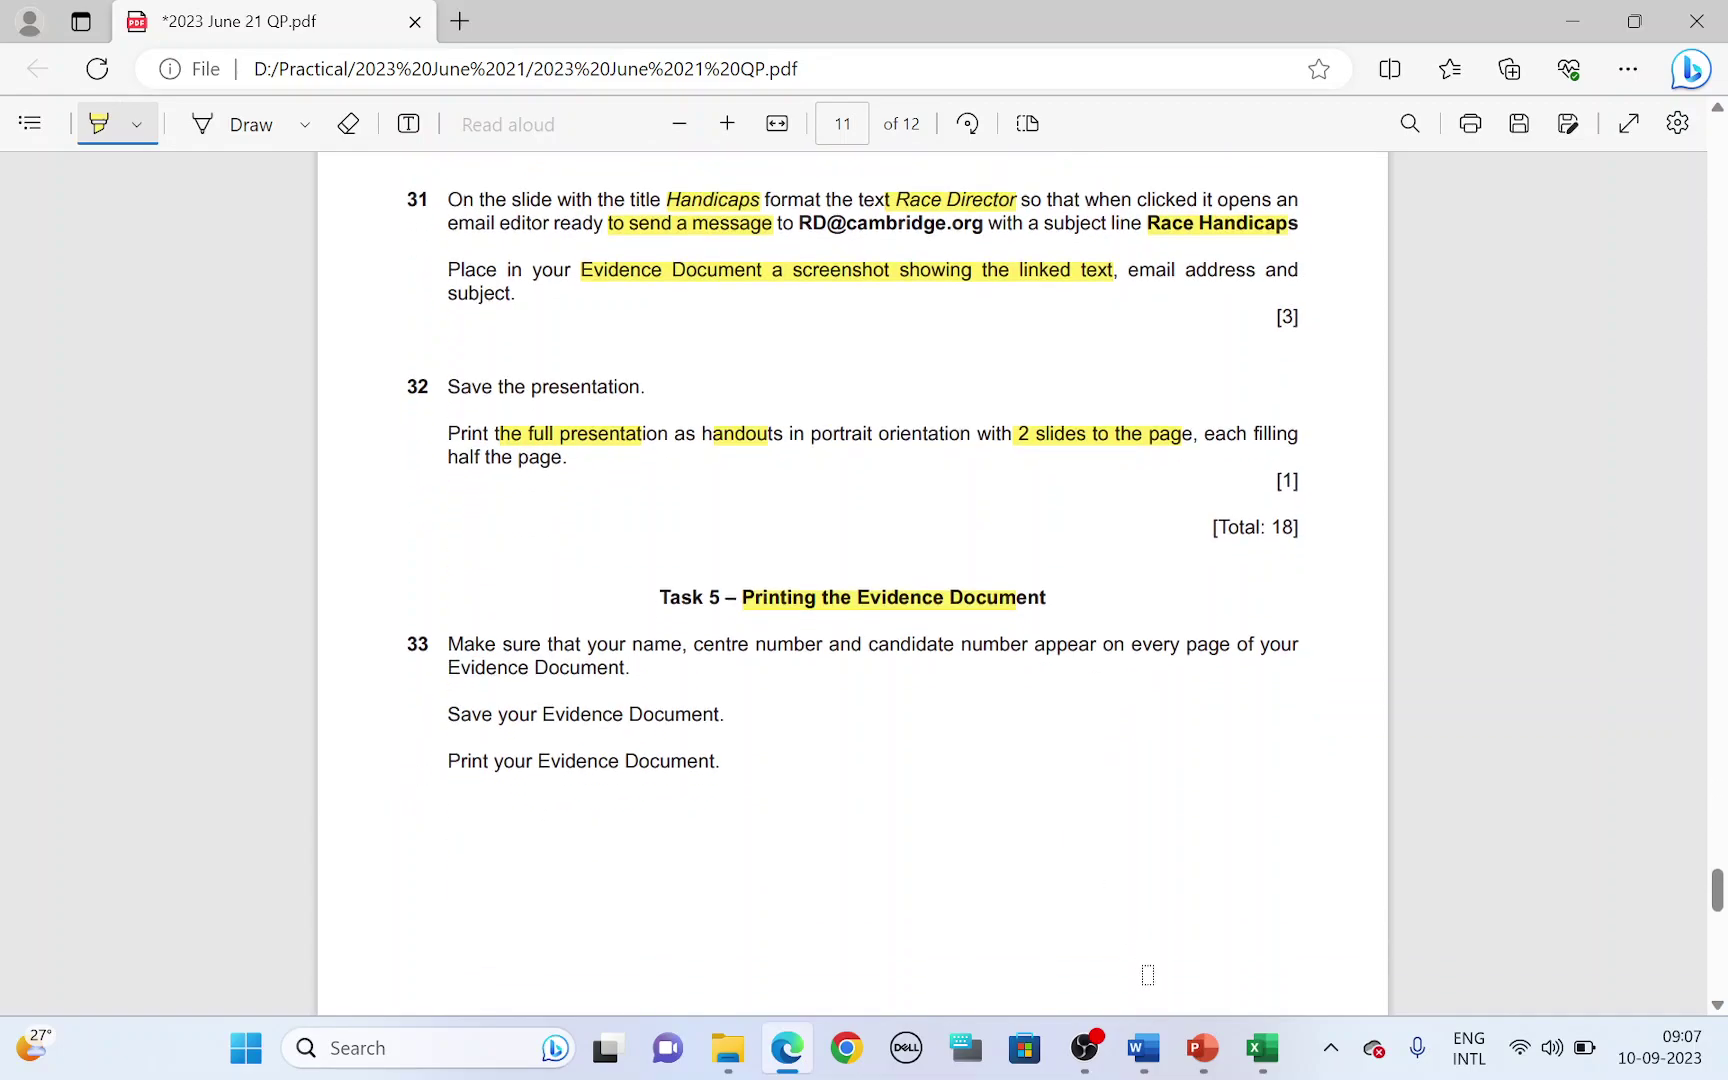
- Bring up EVIDENCE1514 in Word and scroll to the Step 31 screenshot
left_click(1143, 1048)
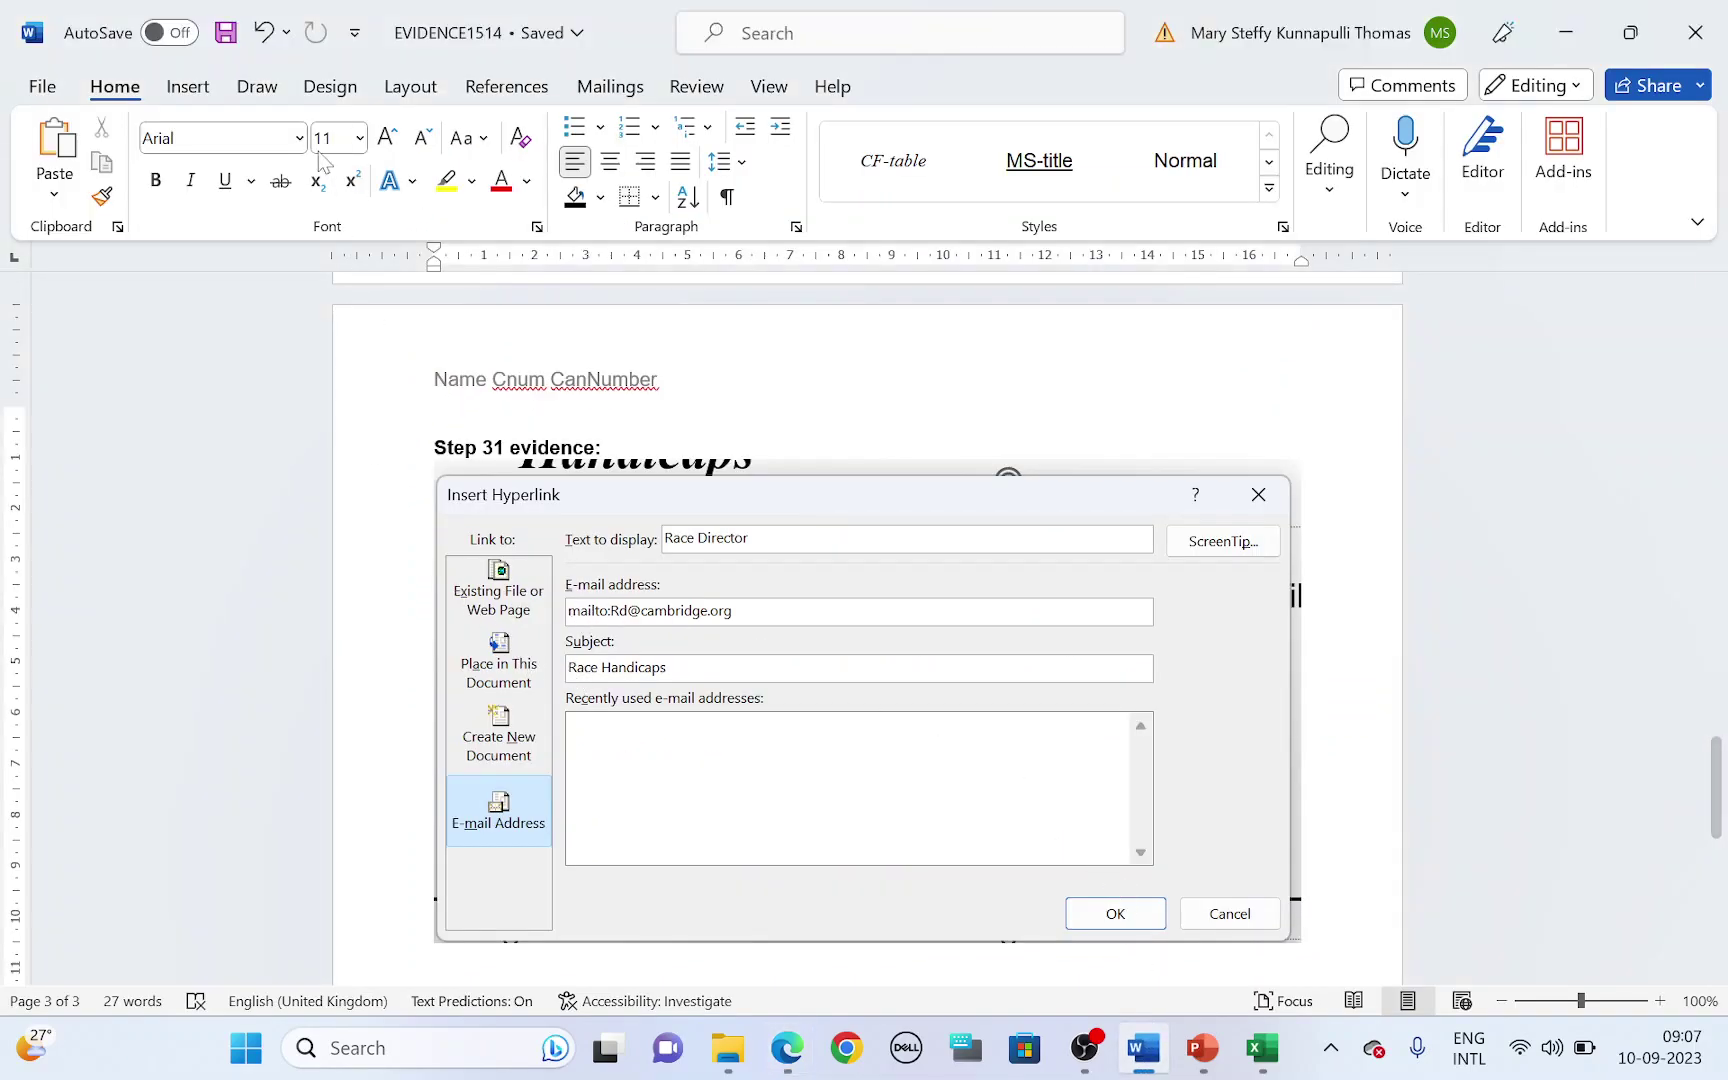
left_click(56, 96)
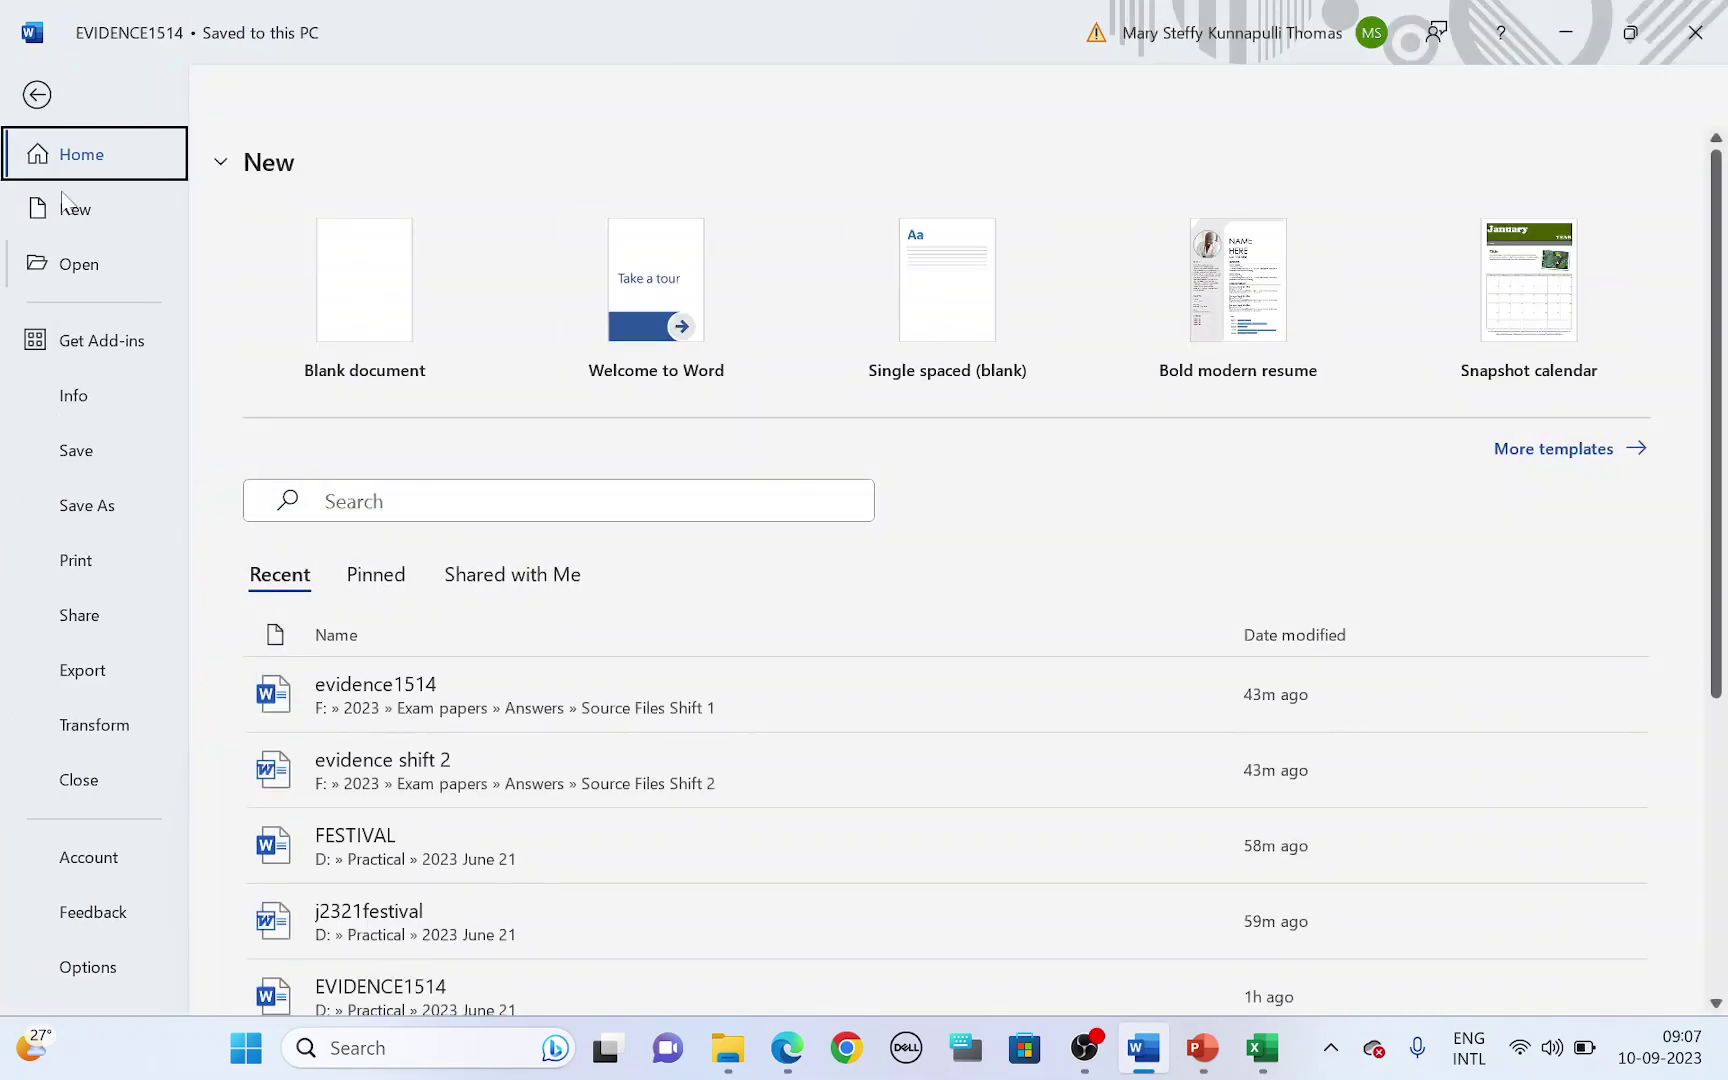
key("Escape")
scroll(826, 787, "up", 20)
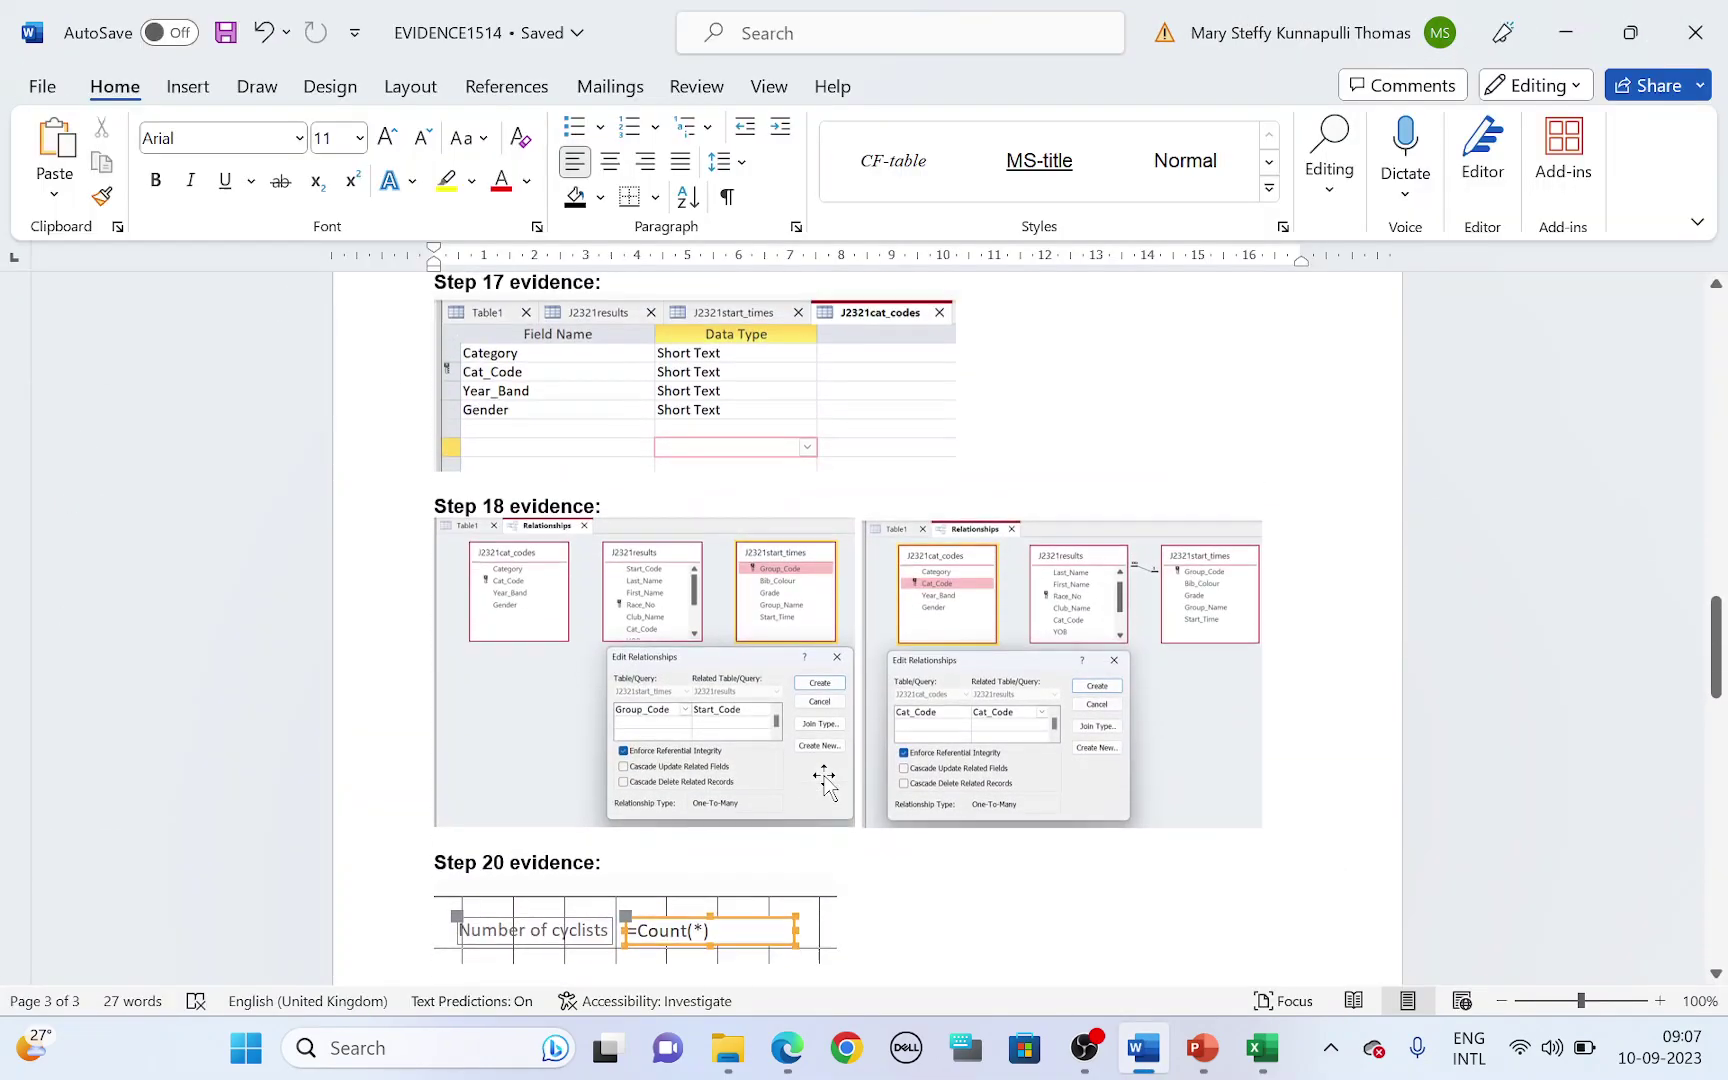
scroll(826, 787, "up", 20)
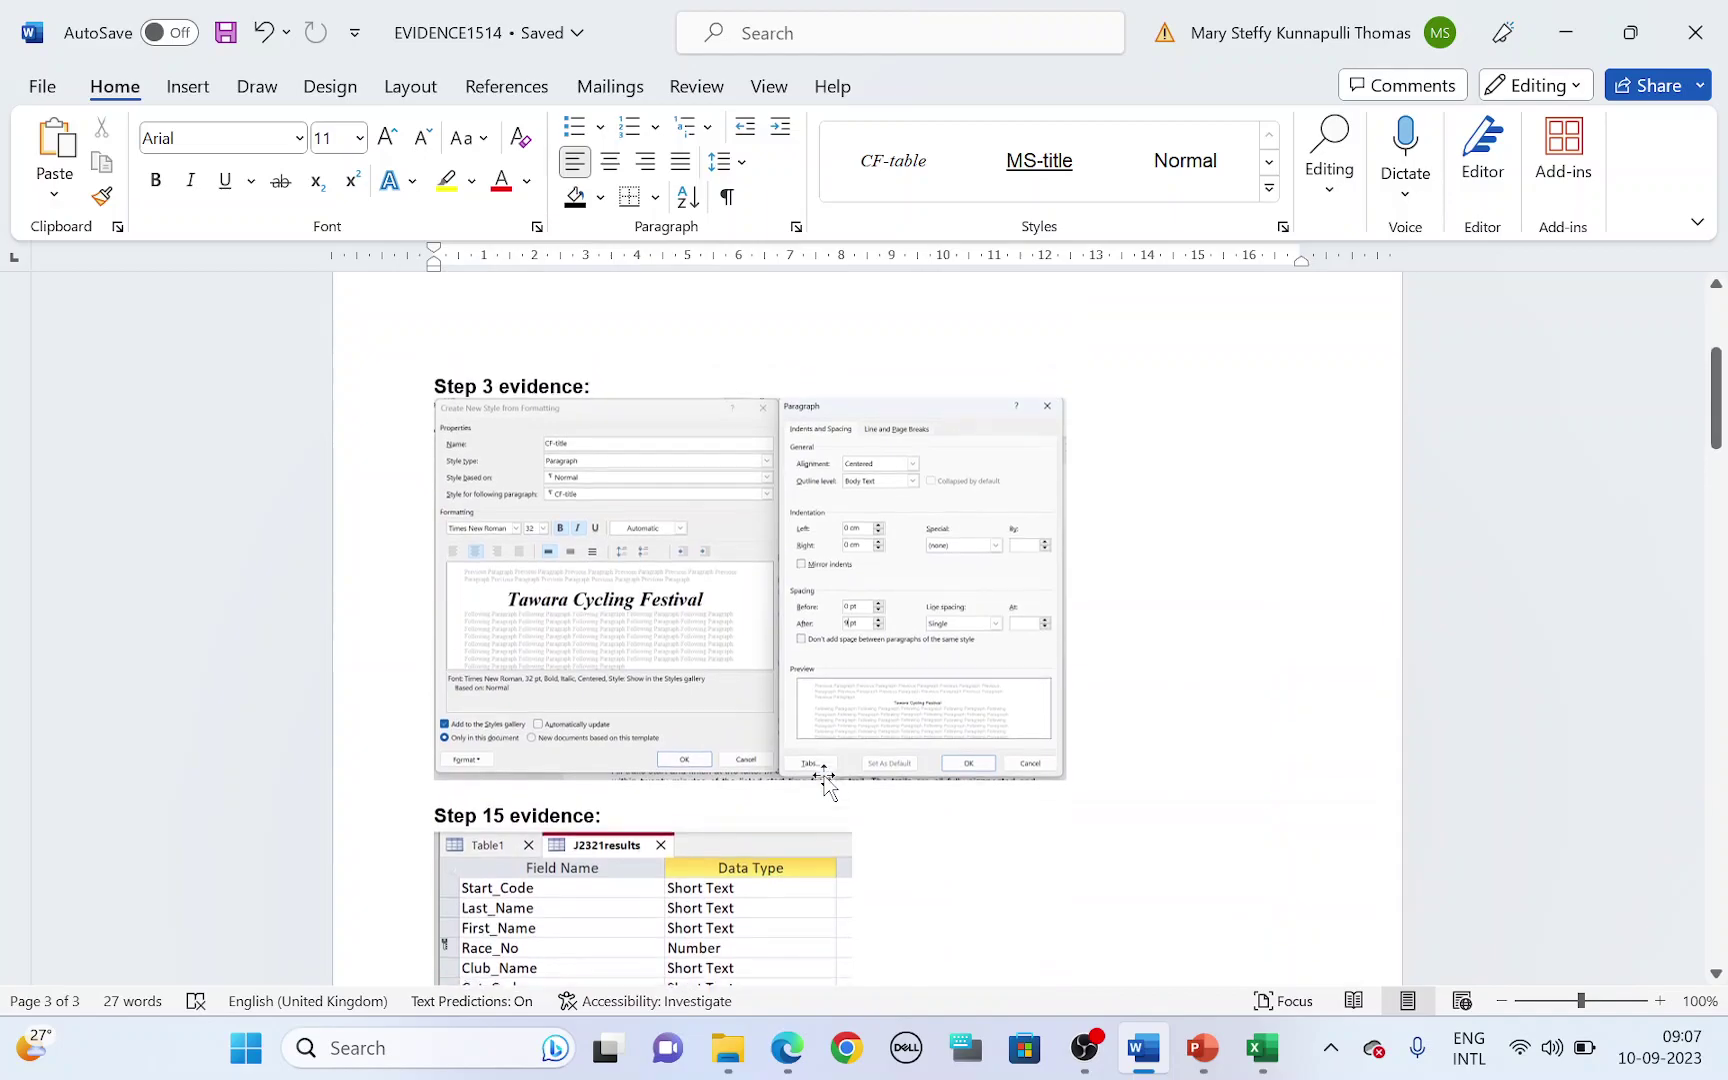
scroll(824, 784, "down", 18)
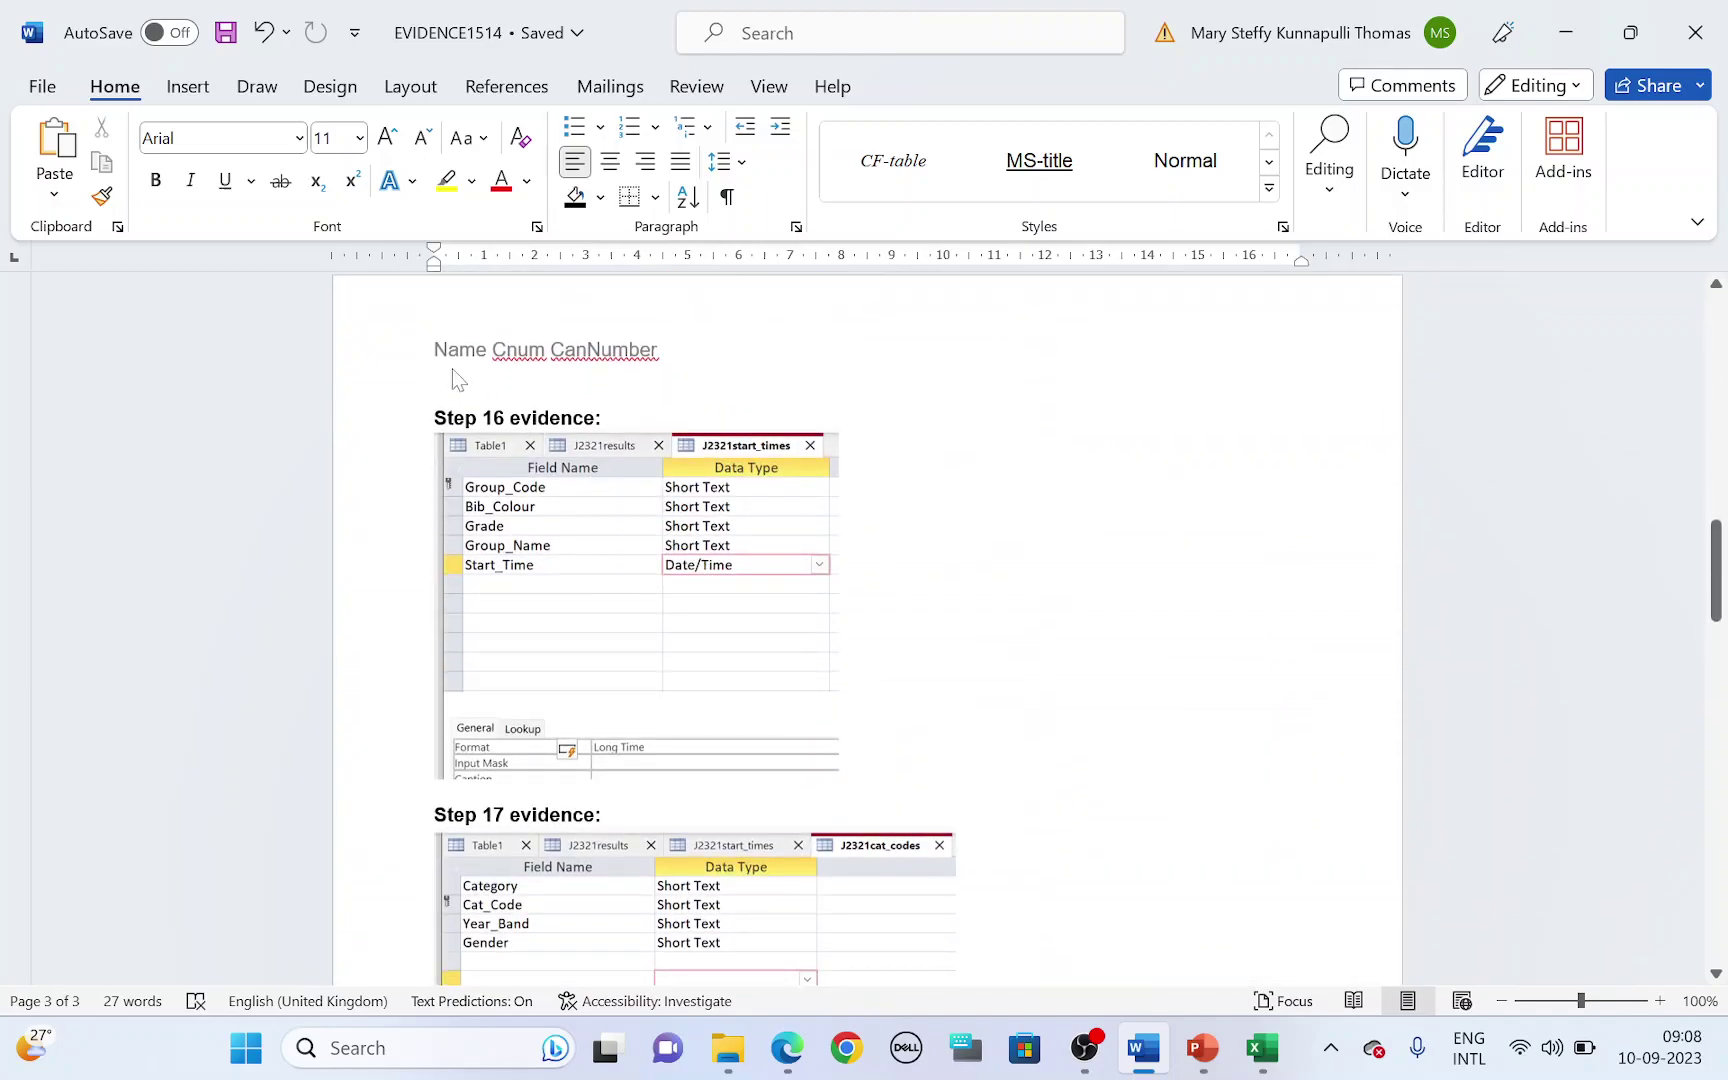
left_click(455, 390)
scroll(640, 629, "down", 15)
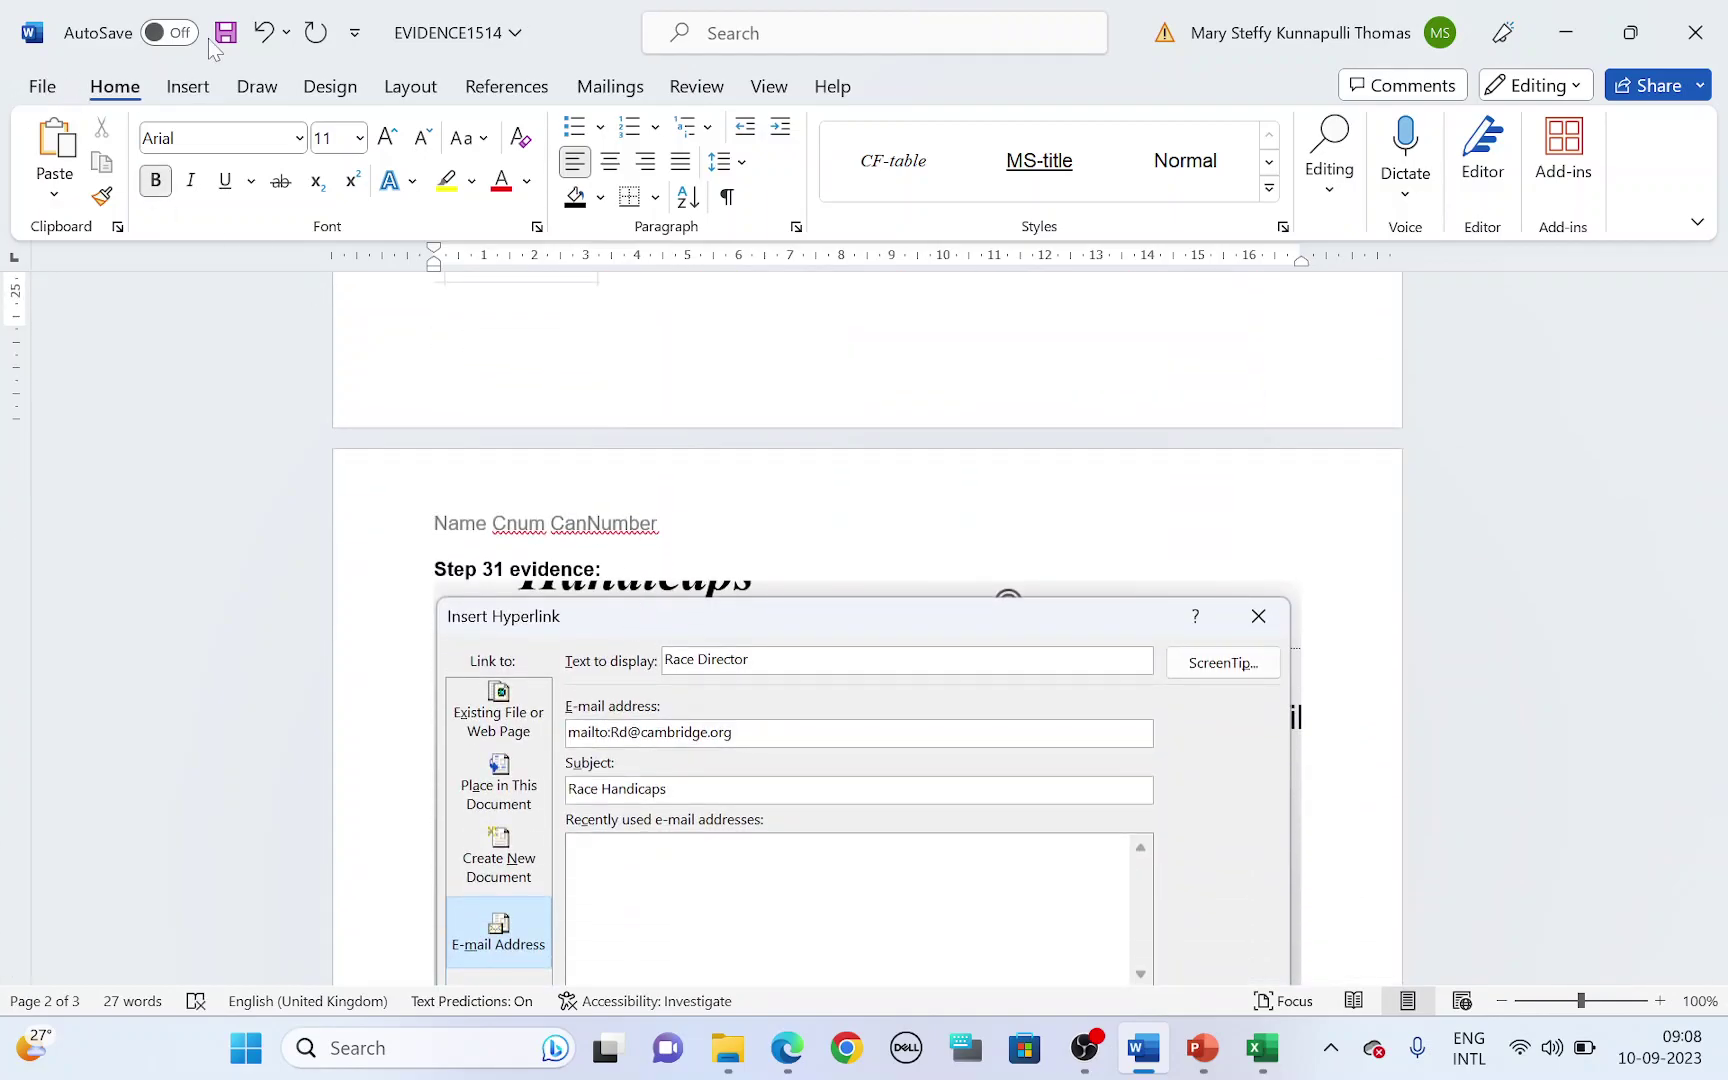
- Save EVIDENCE1514, preview its print settings, then return to the exam paper
left_click(226, 32)
left_click(45, 90)
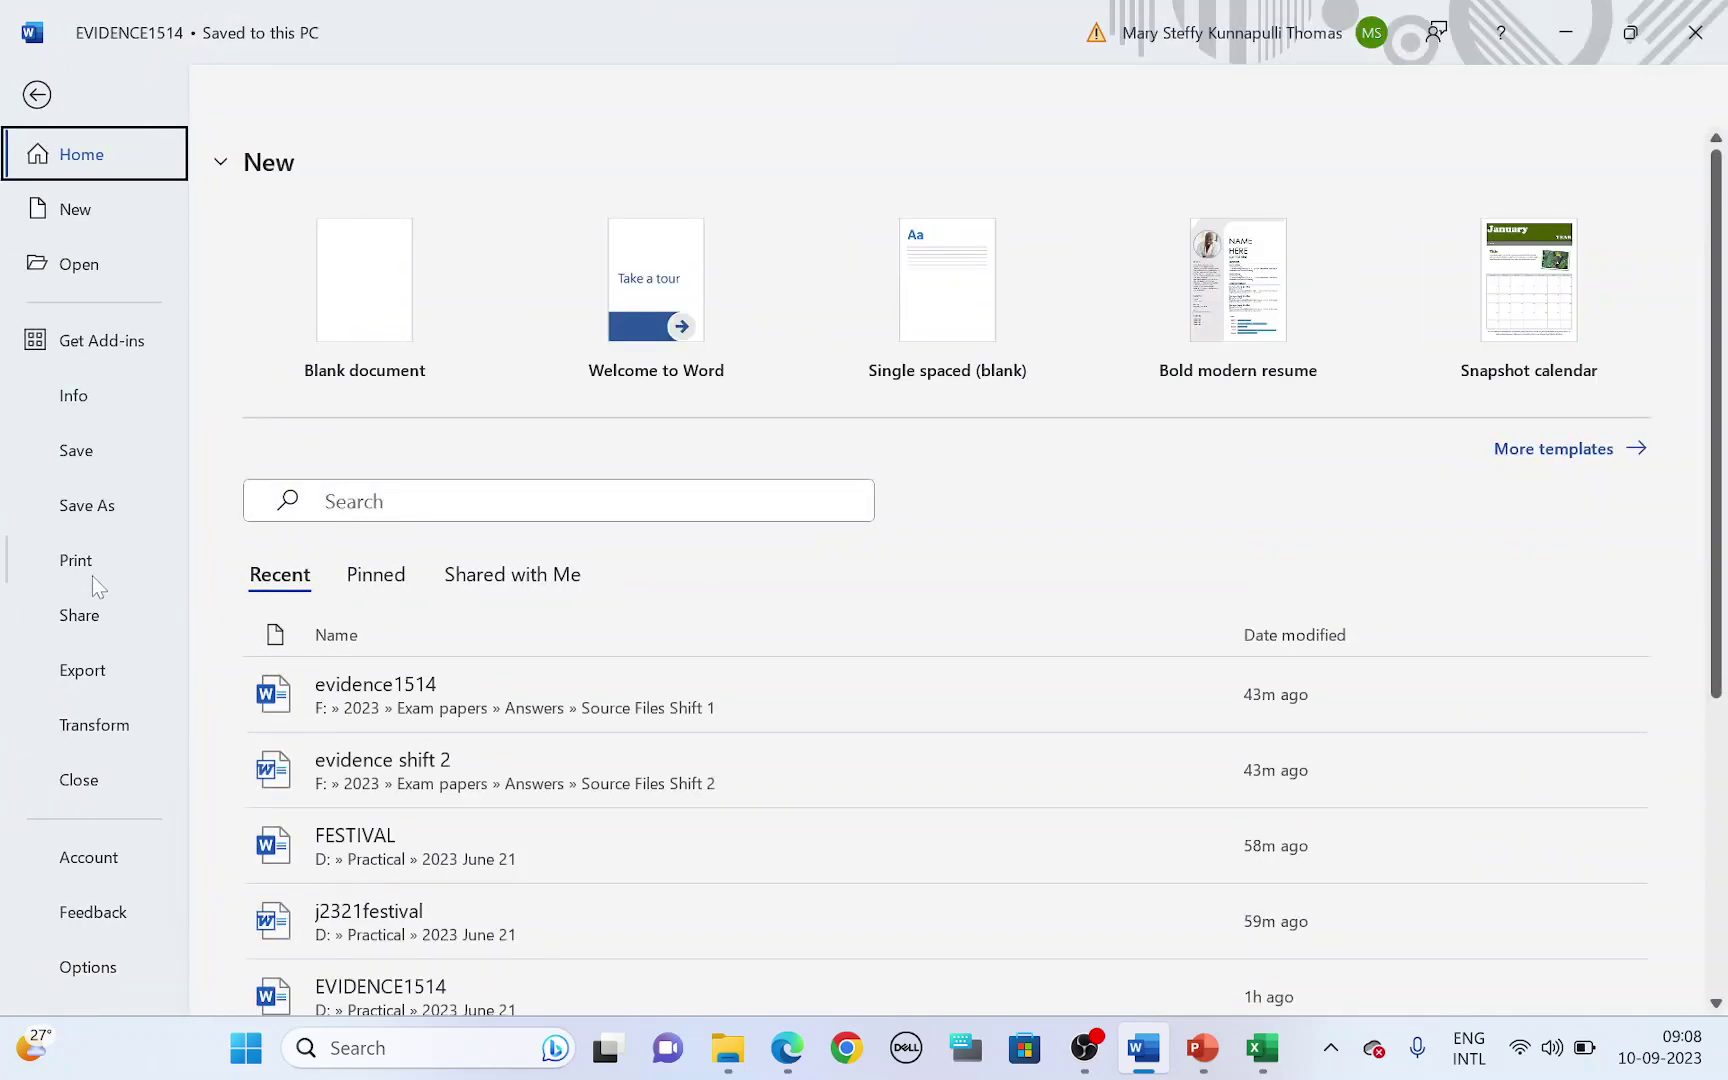
left_click(118, 575)
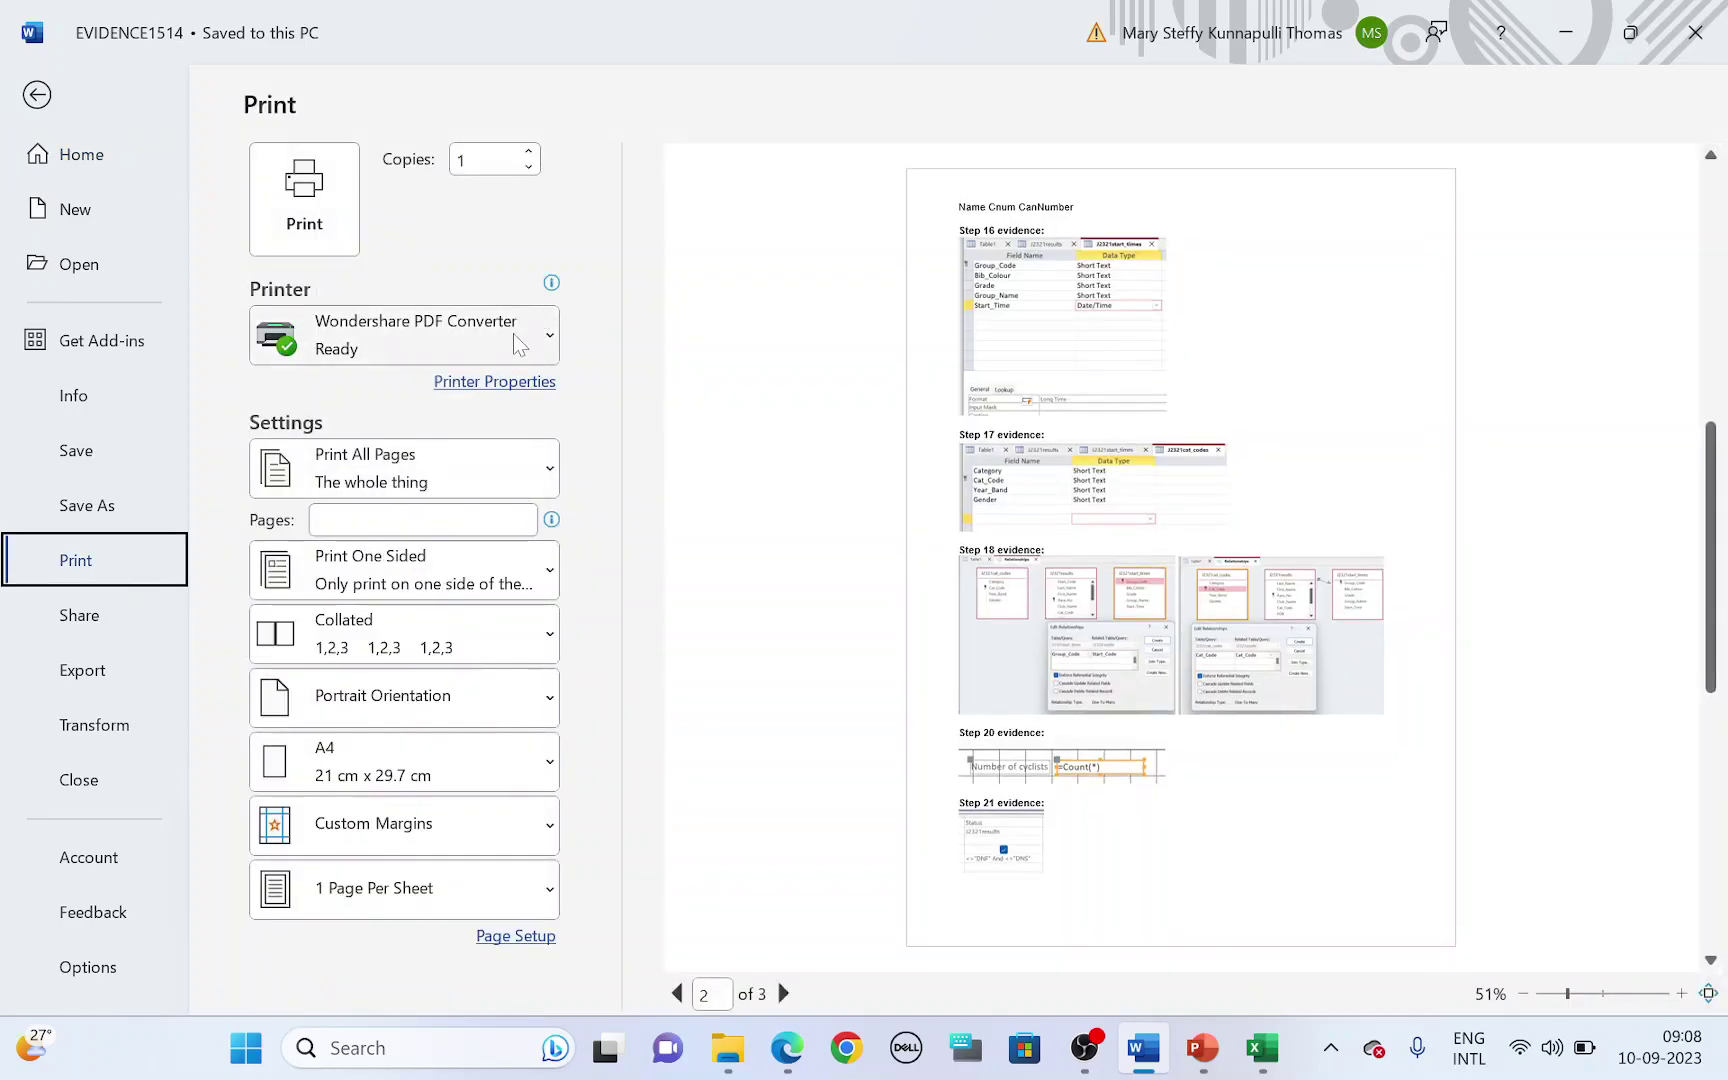
left_click(38, 96)
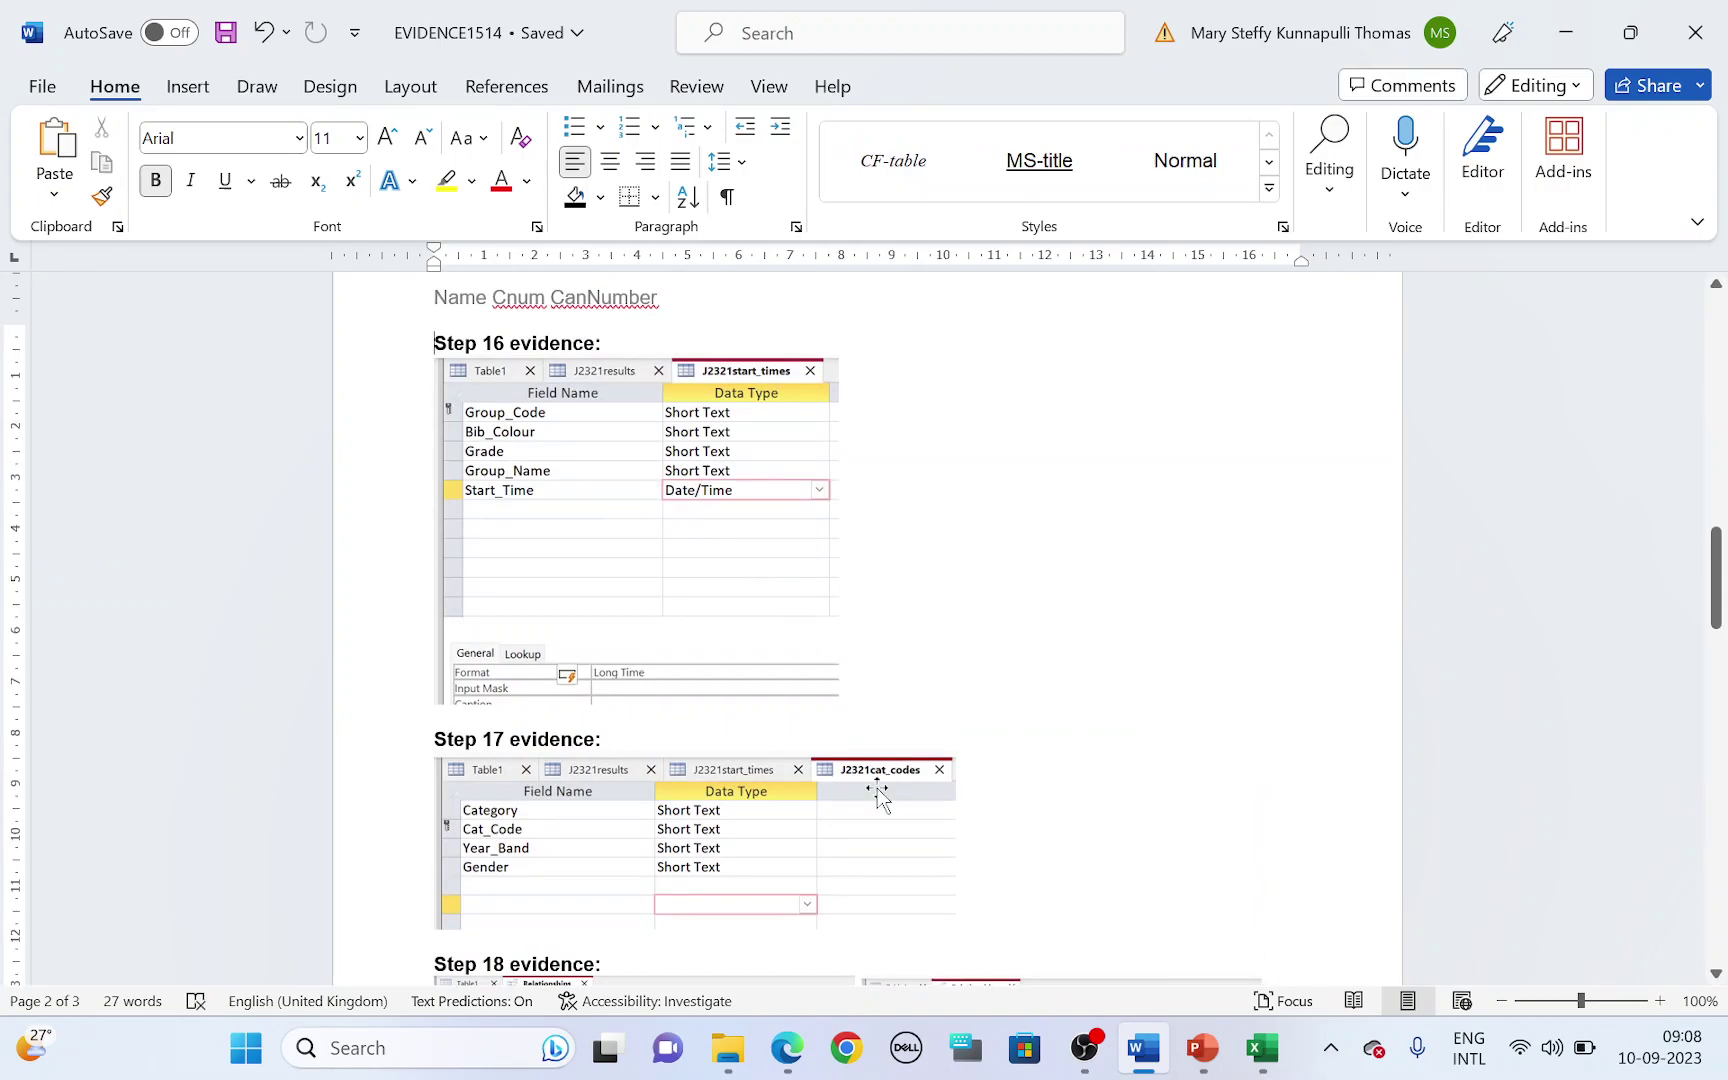
left_click(792, 1049)
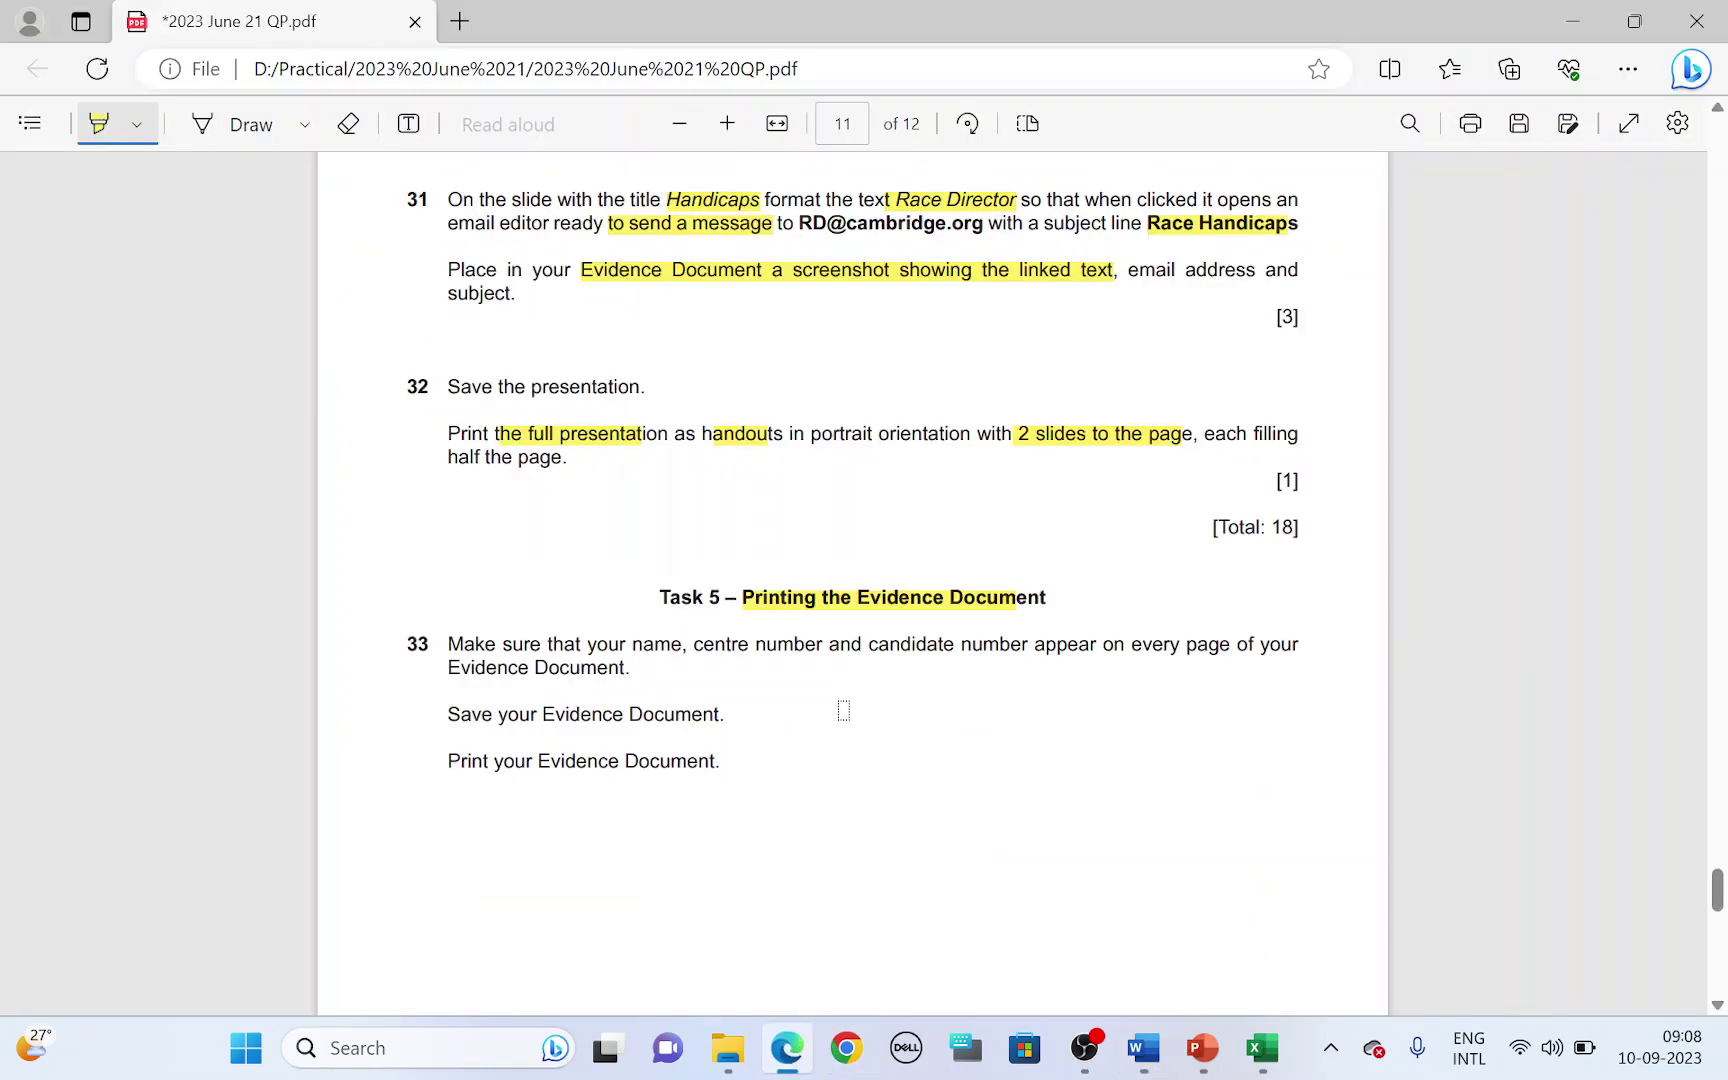